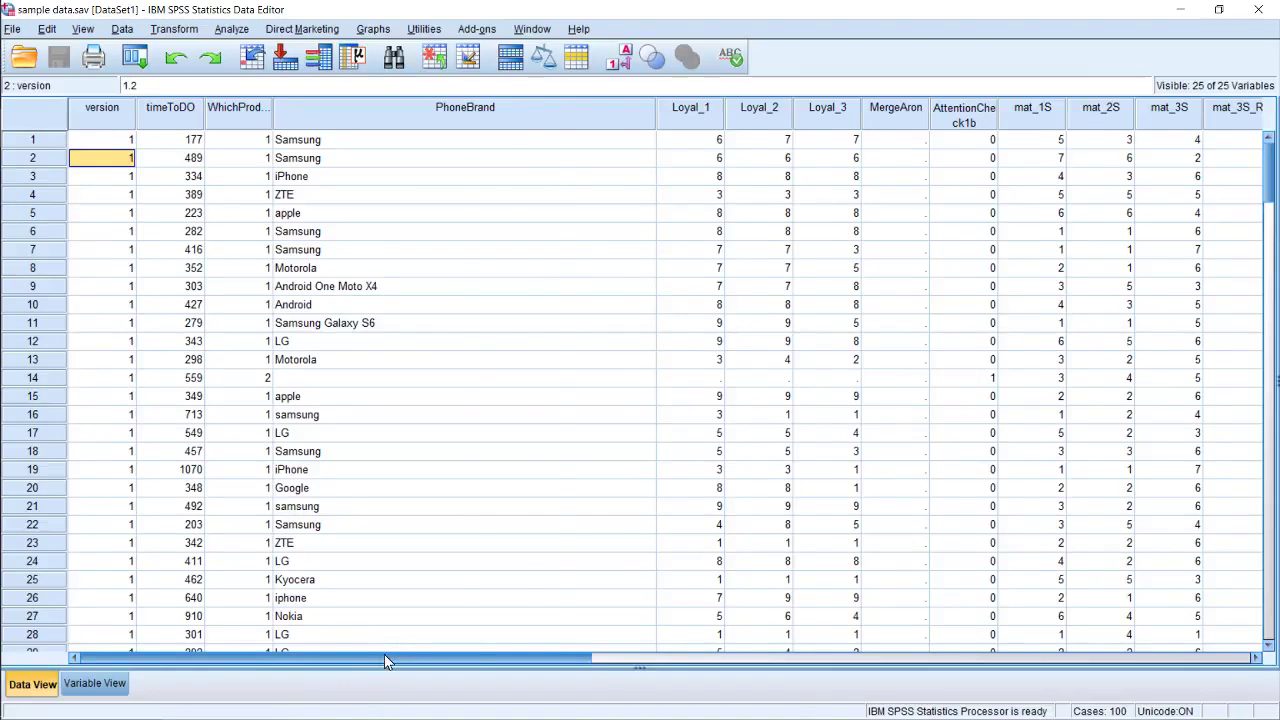
# Look across the columns of the sample dataset and bring up its list of variable definitions.
pyautogui.moveTo(384, 660); pyautogui.dragTo(572, 660)
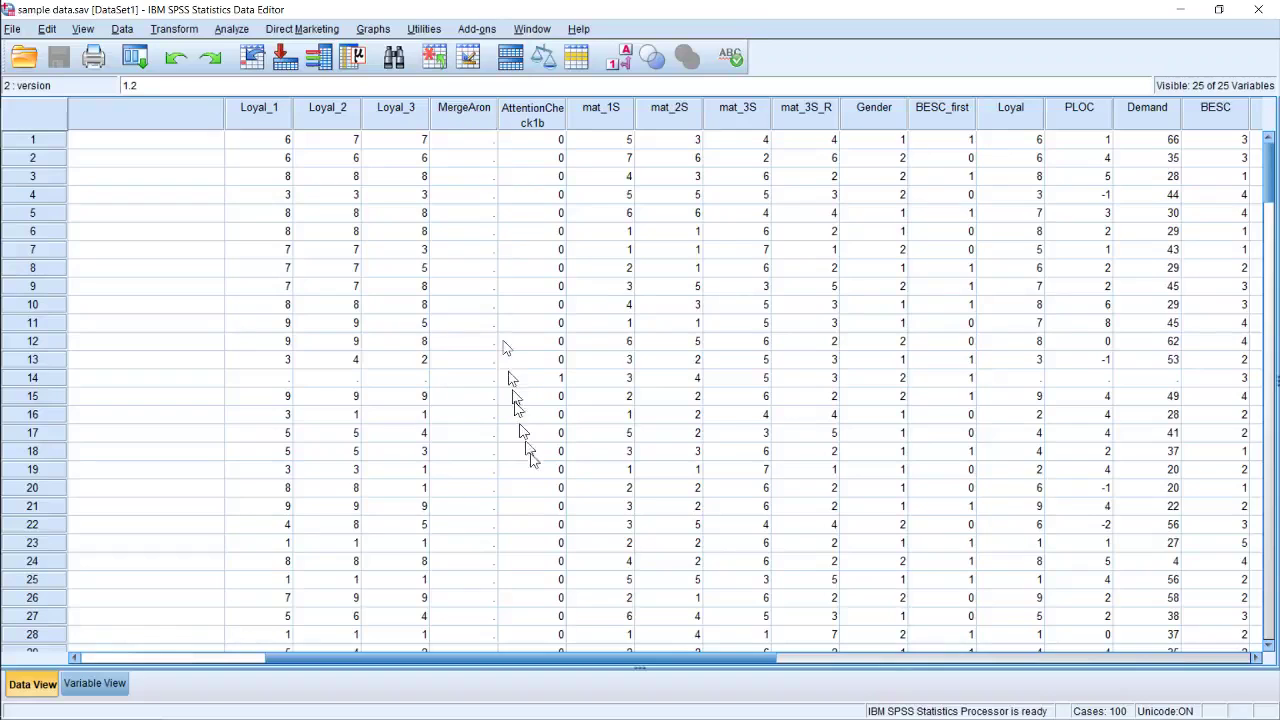
pyautogui.moveTo(598, 661); pyautogui.dragTo(414, 661)
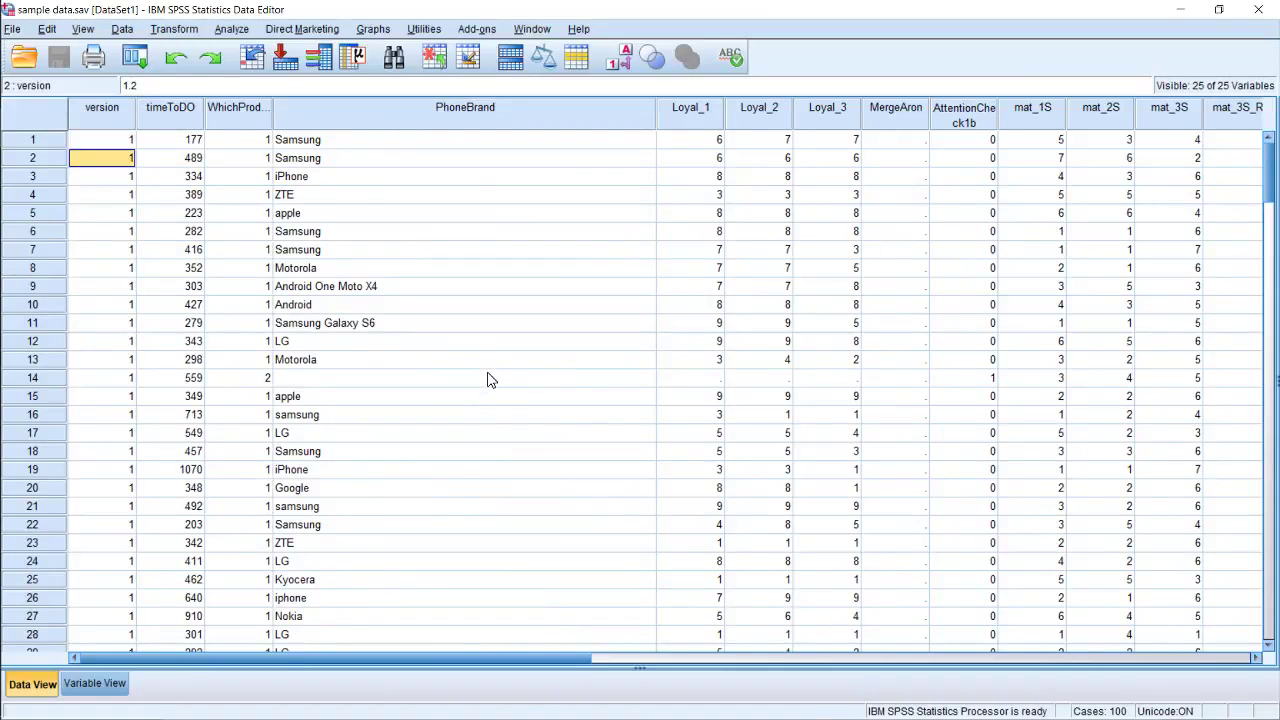
pyautogui.click(112, 683)
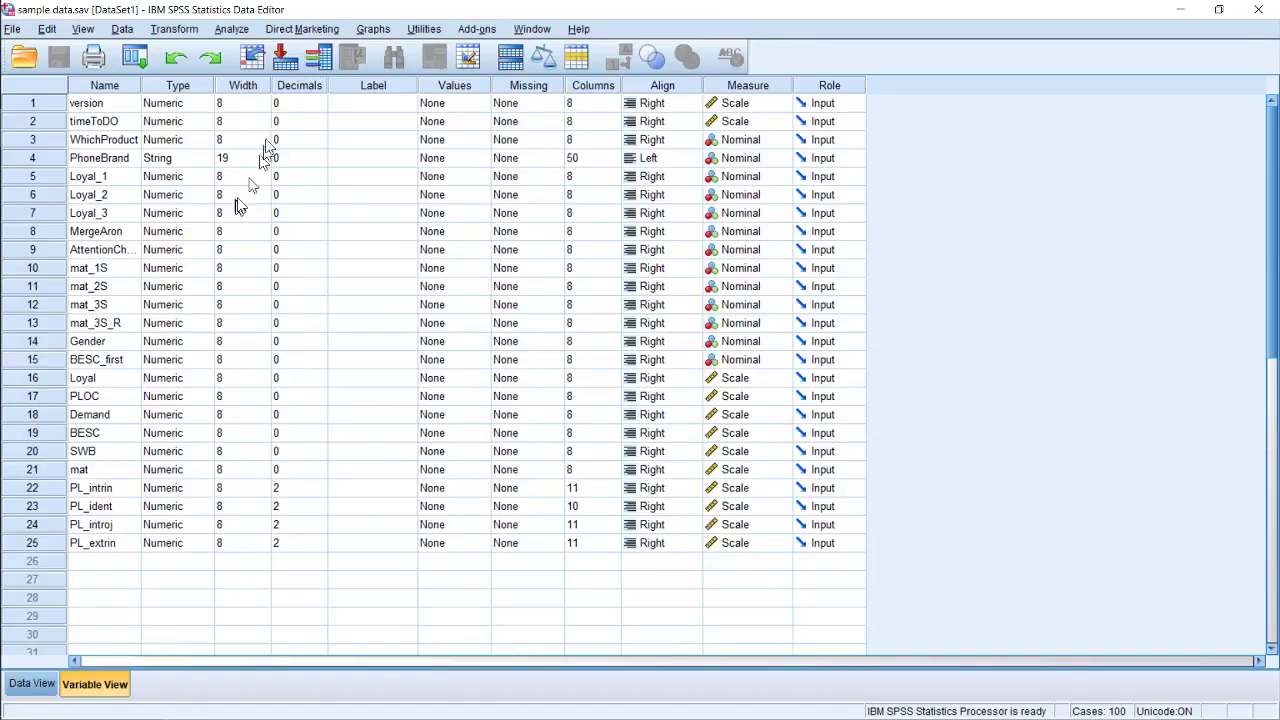
pyautogui.click(380, 126)
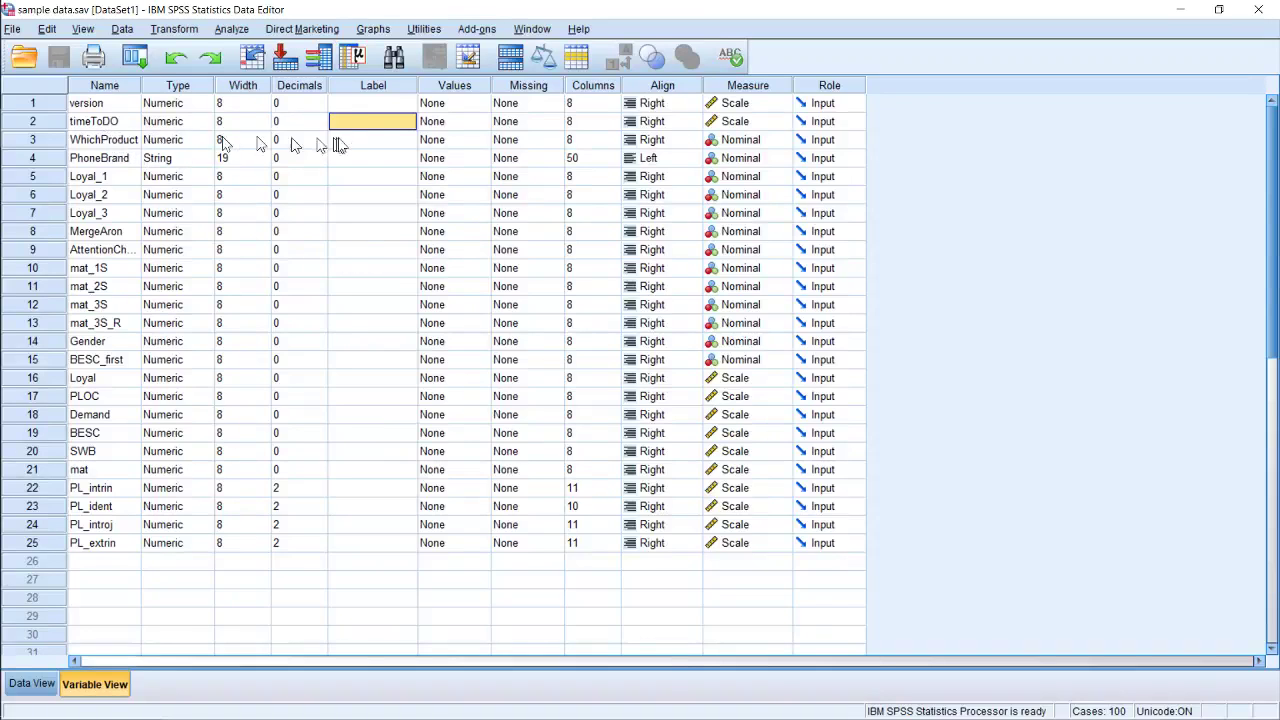
# Define value labels for the WhichProduct variable: 1 = phone and 2 = other.
pyautogui.click(478, 146)
pyautogui.click(481, 141)
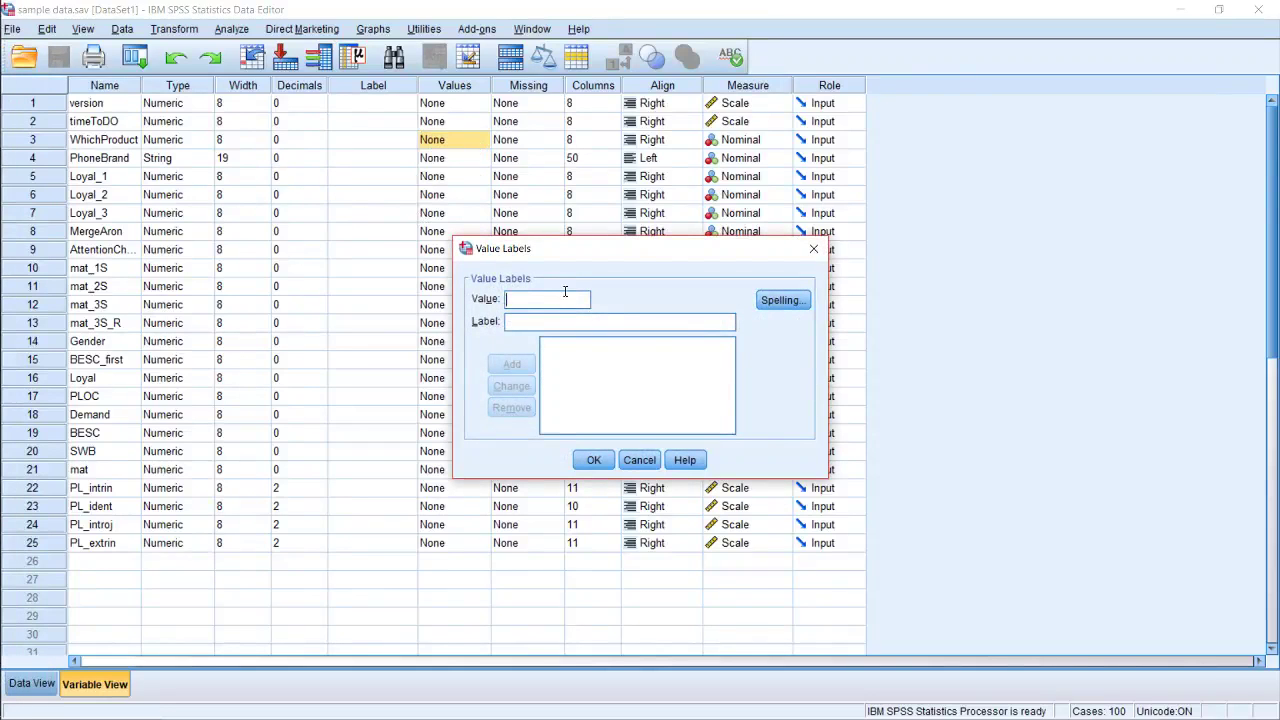
pyautogui.write('1')
pyautogui.write('phone')
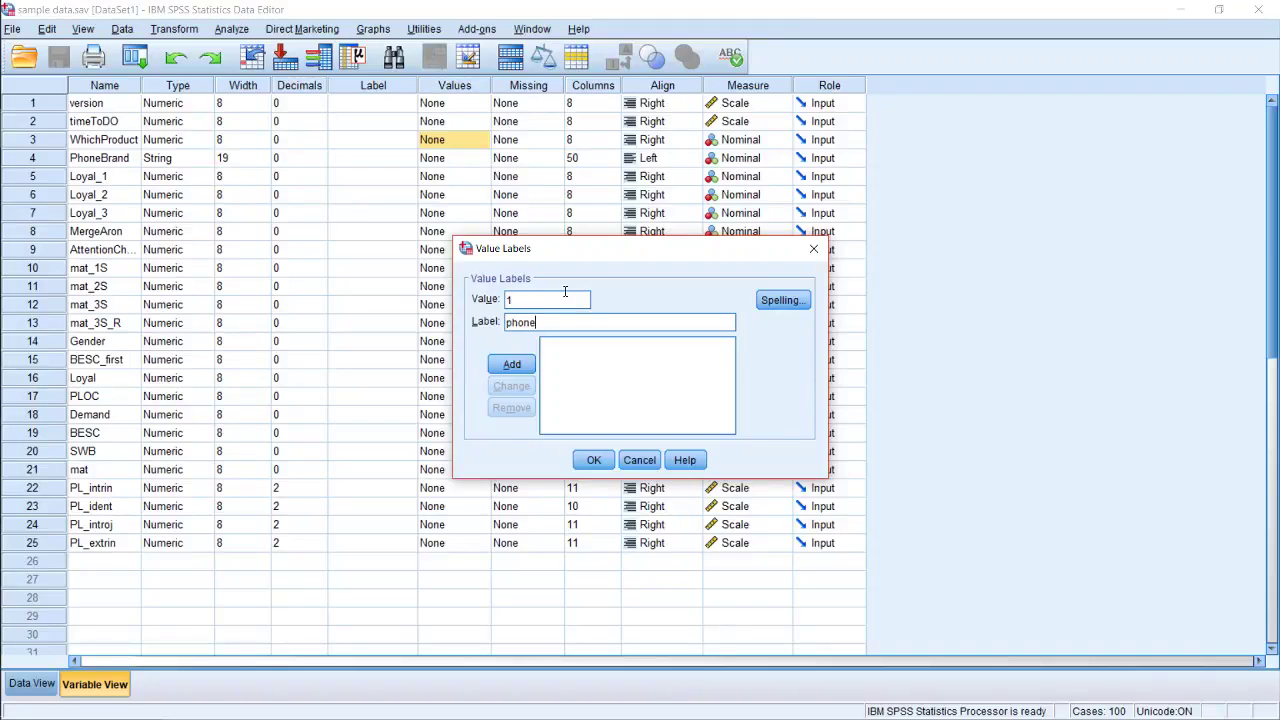
pyautogui.click(514, 362)
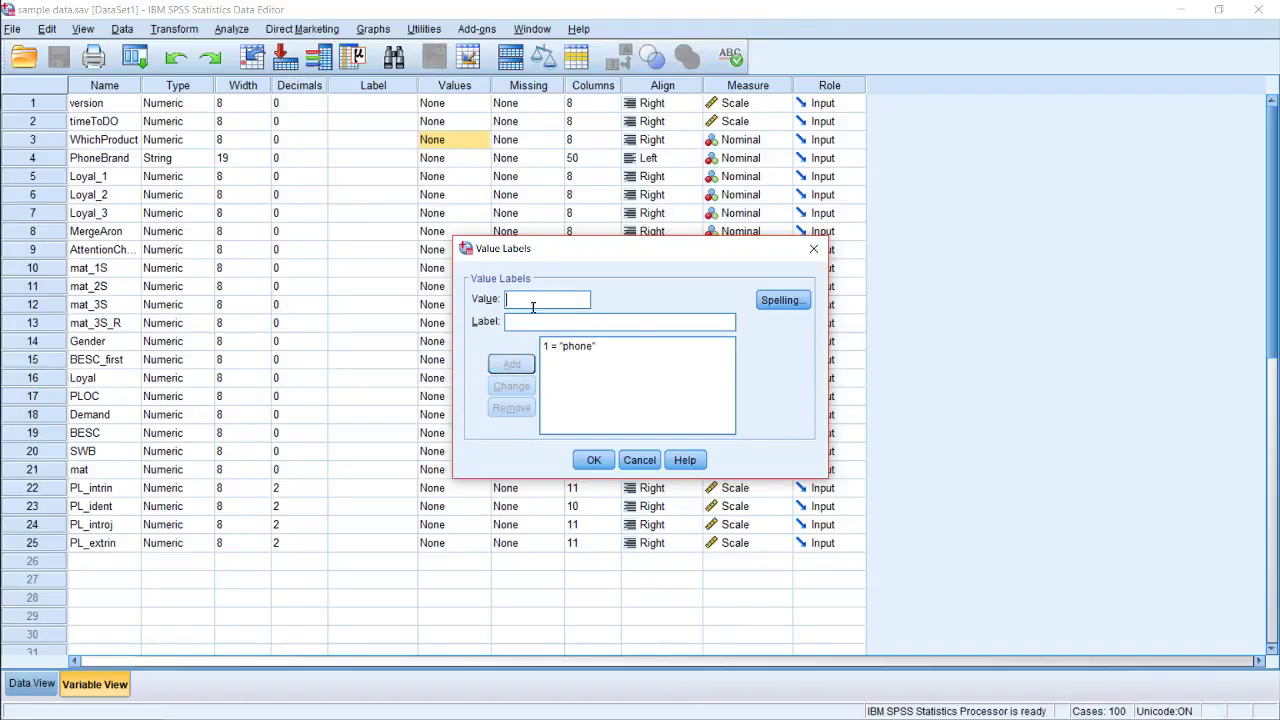
pyautogui.write('2')
pyautogui.write('other')
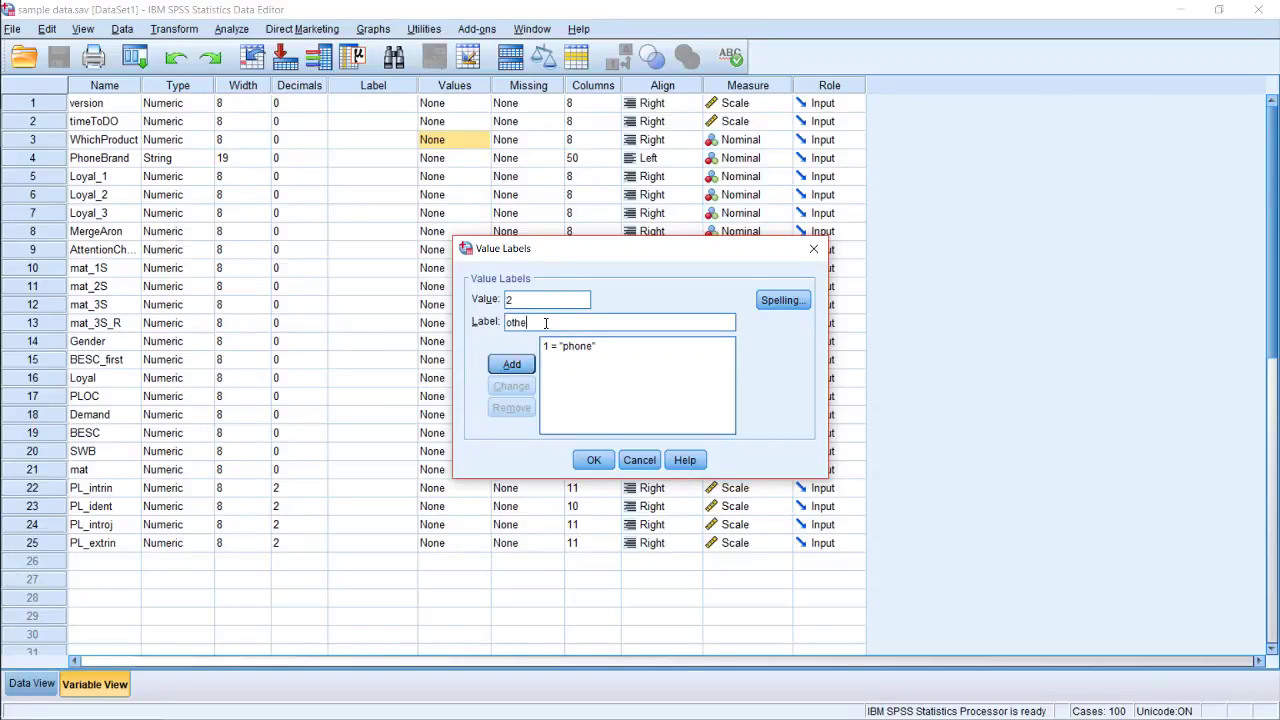
pyautogui.click(514, 364)
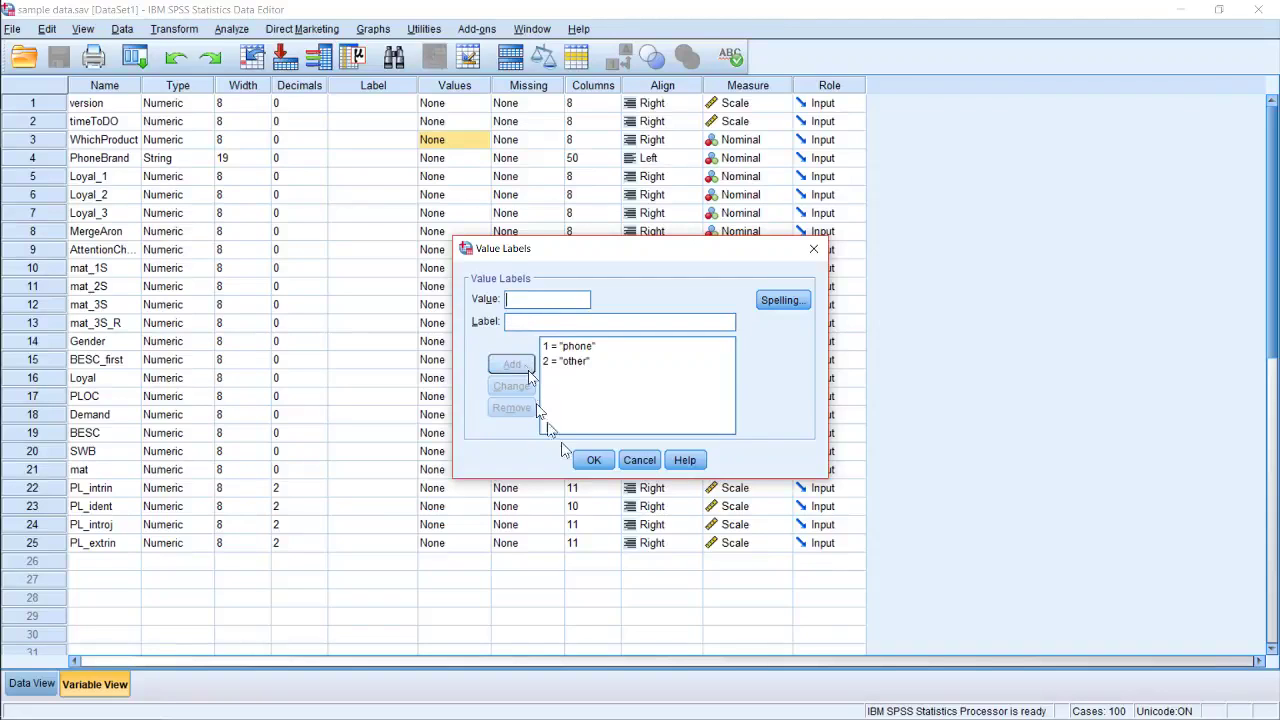
pyautogui.click(593, 460)
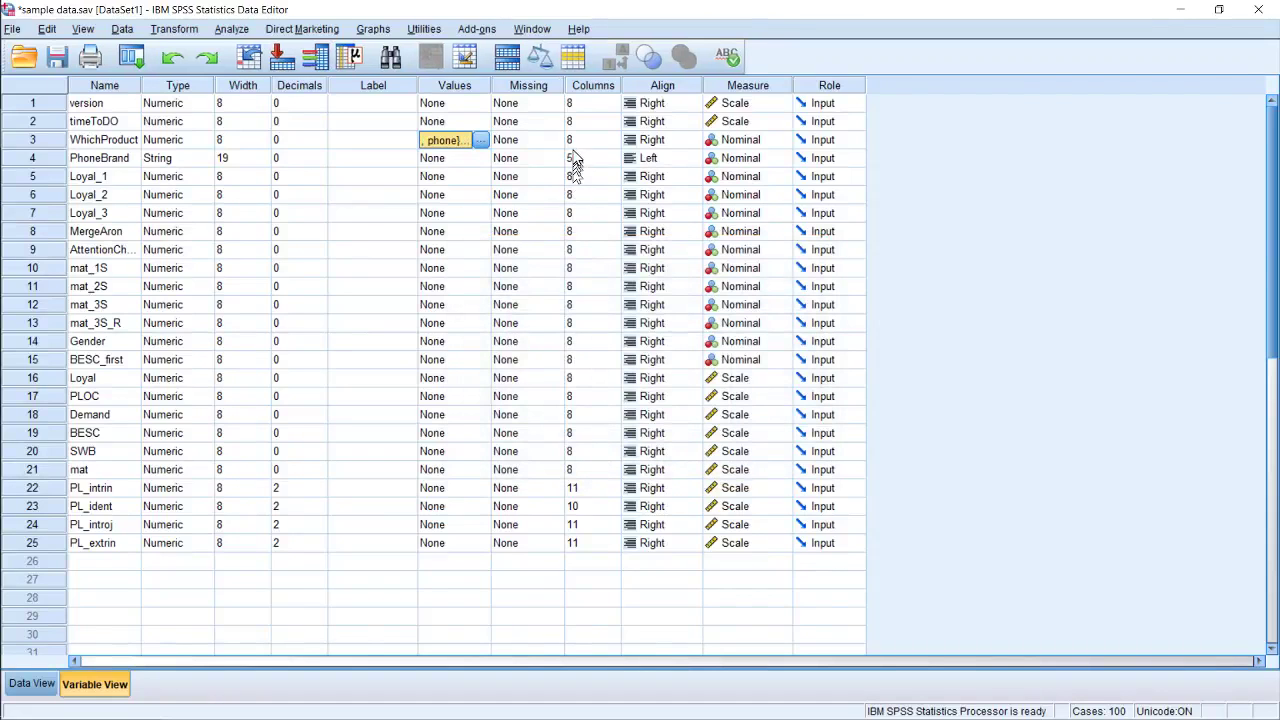
# Check the measurement level options for WhichProduct, and display value labels instead of numeric codes in the data.
pyautogui.click(784, 150)
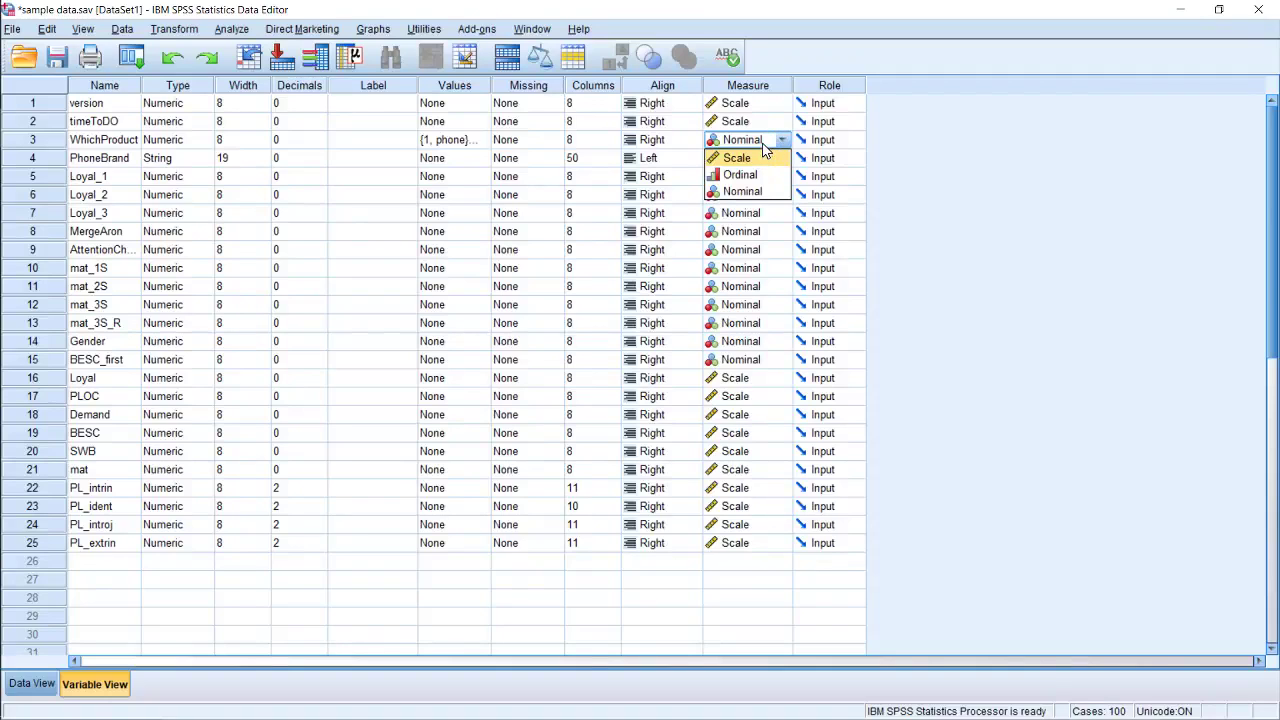
pyautogui.click(765, 146)
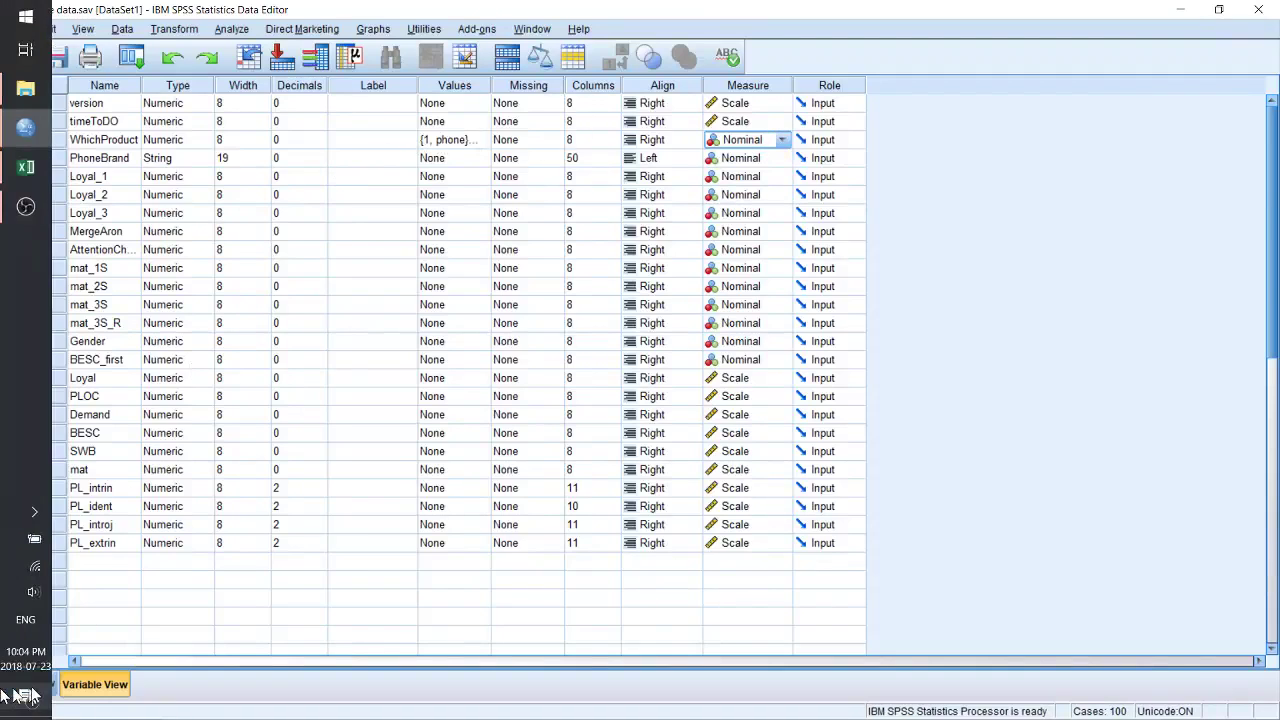
pyautogui.click(31, 684)
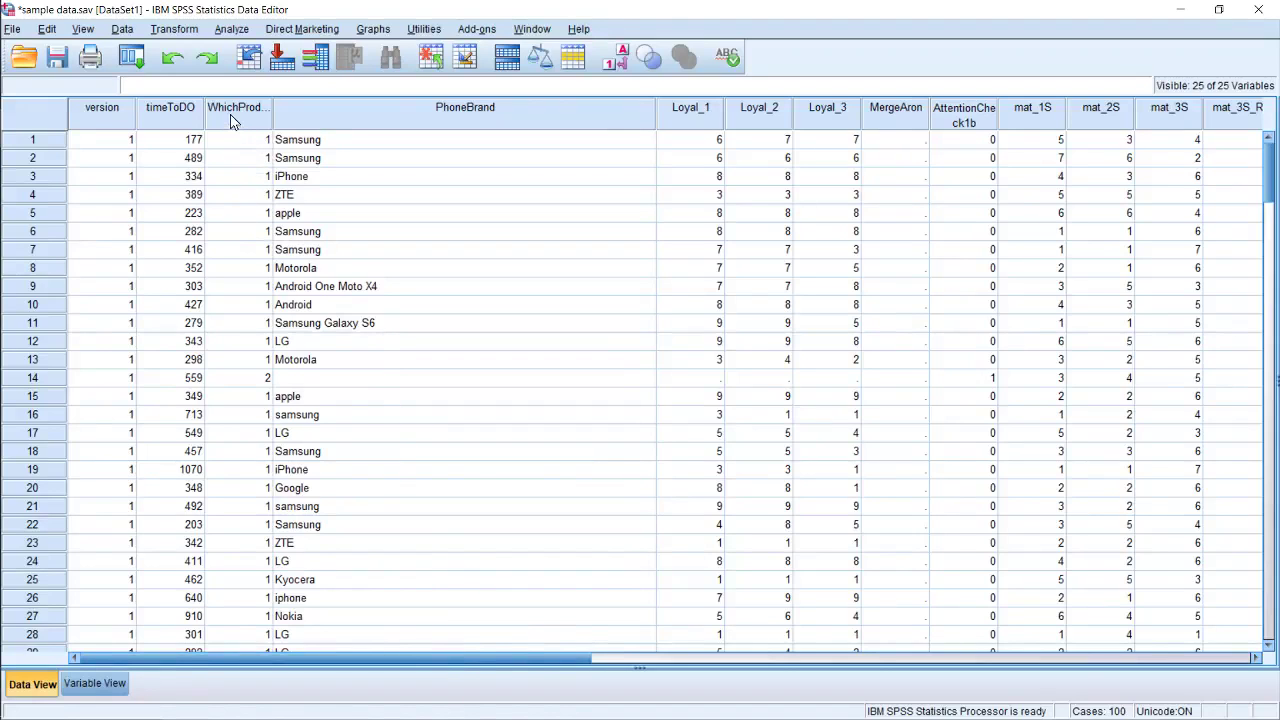
pyautogui.click(614, 62)
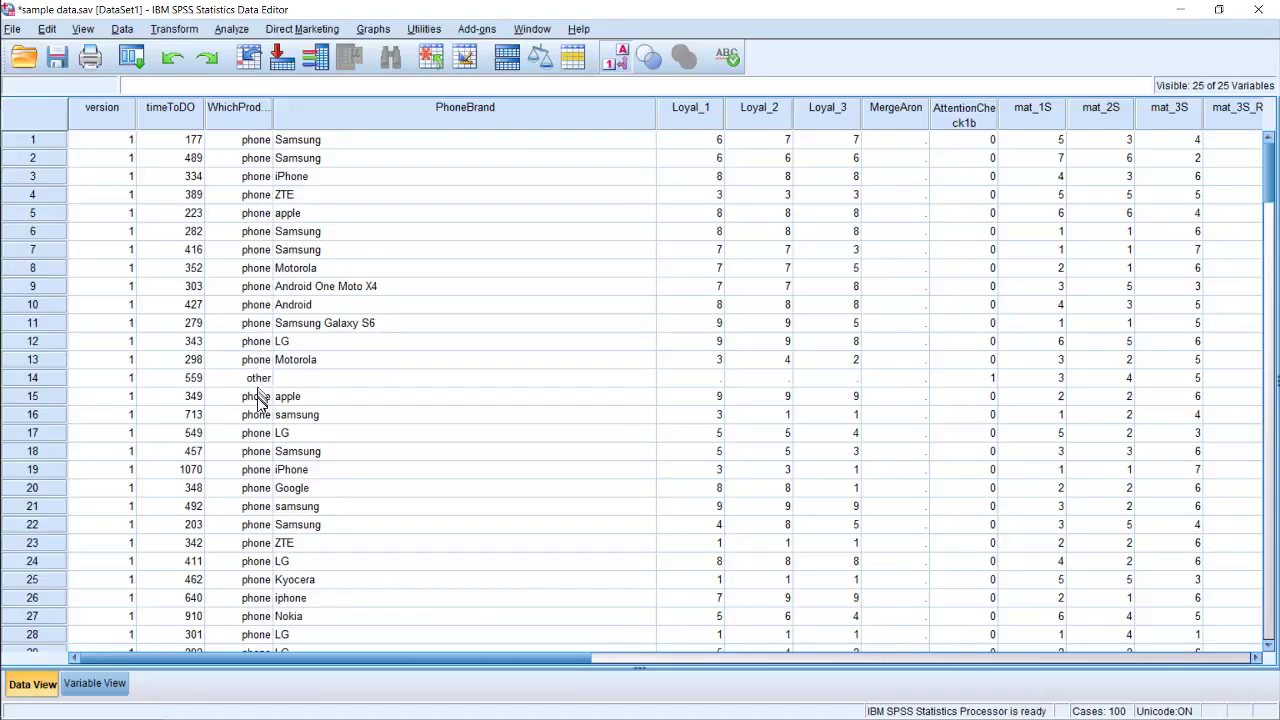
# Look through the cases to compare the WhichProduct labels with the PhoneBrand entries.
pyautogui.scroll(-2, 256, 365)
pyautogui.scroll(-11, 258, 360)
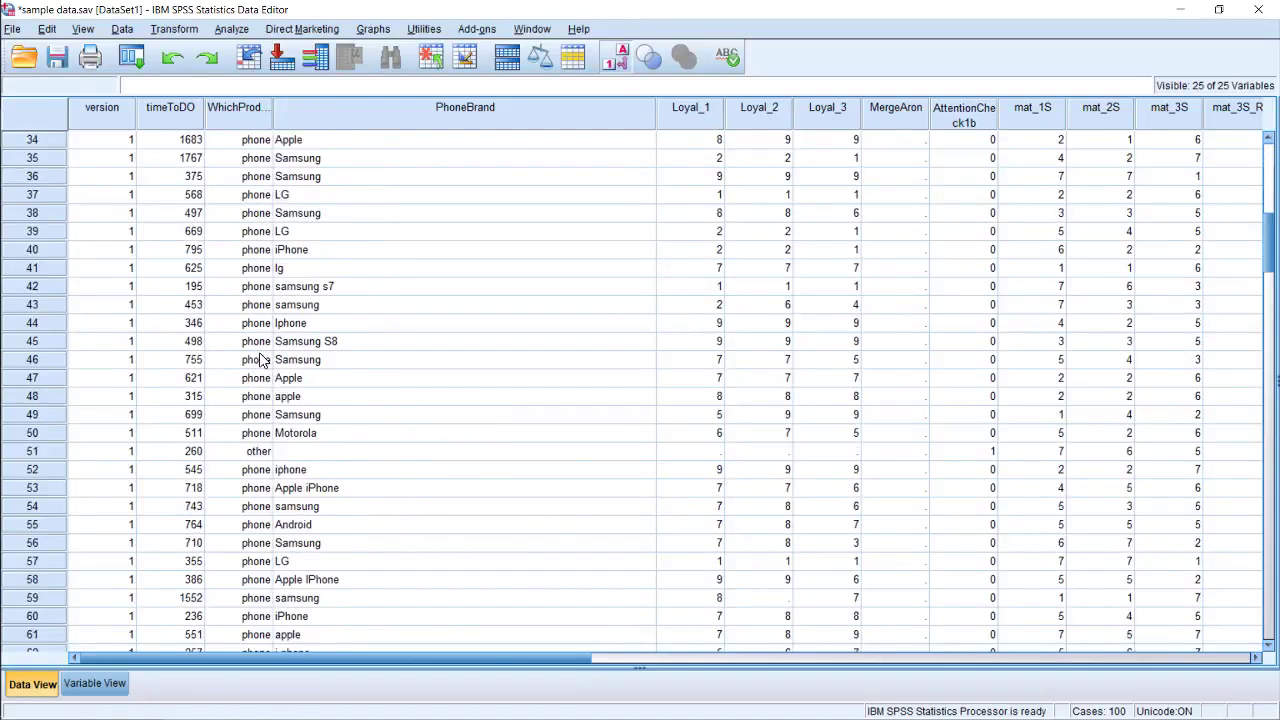
pyautogui.scroll(-3, 267, 410)
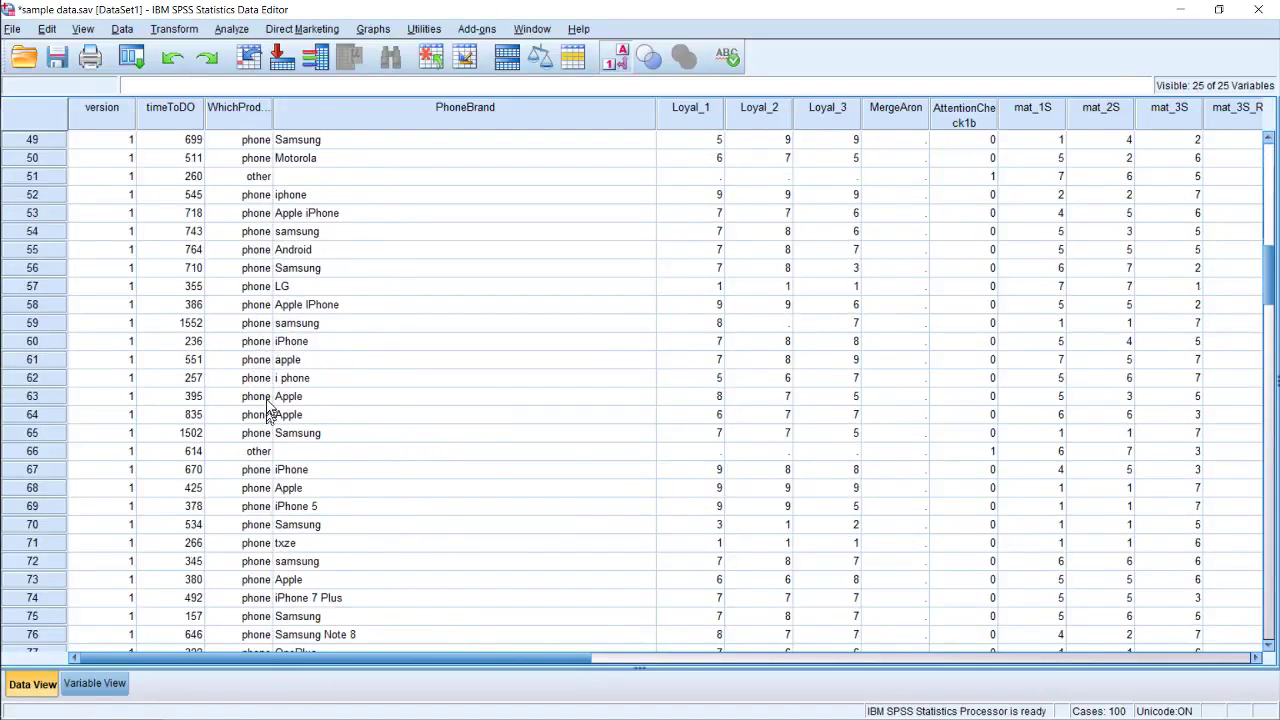
pyautogui.scroll(14, 268, 405)
pyautogui.scroll(2, 268, 398)
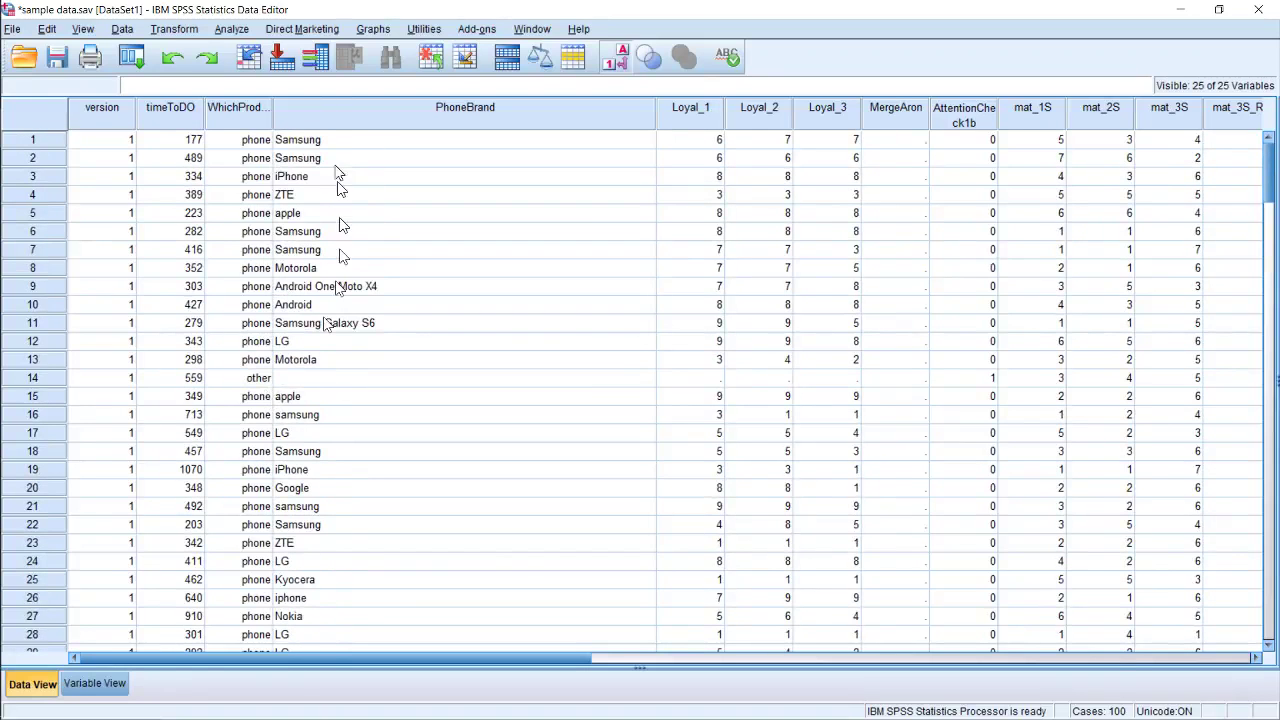
pyautogui.scroll(-4, 300, 340)
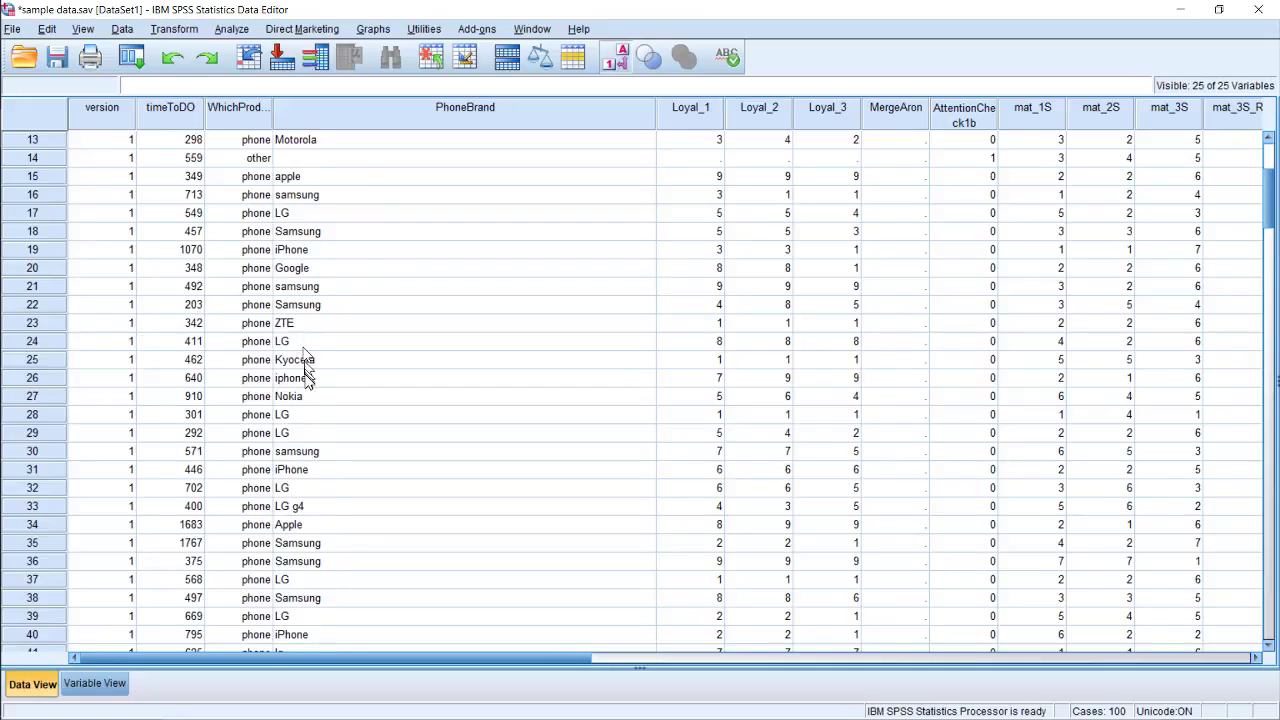
pyautogui.scroll(4, 302, 360)
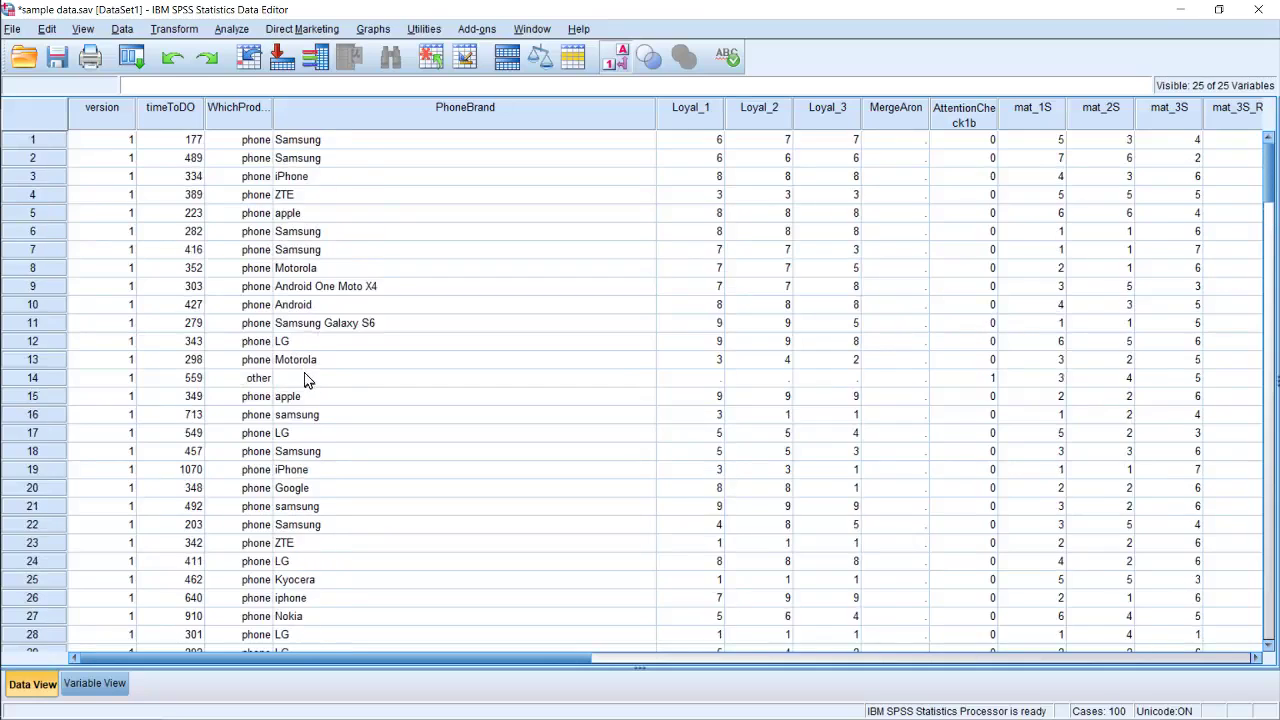
# Toggle the data display between value labels and numeric codes several times, ending on numeric codes.
pyautogui.click(620, 58)
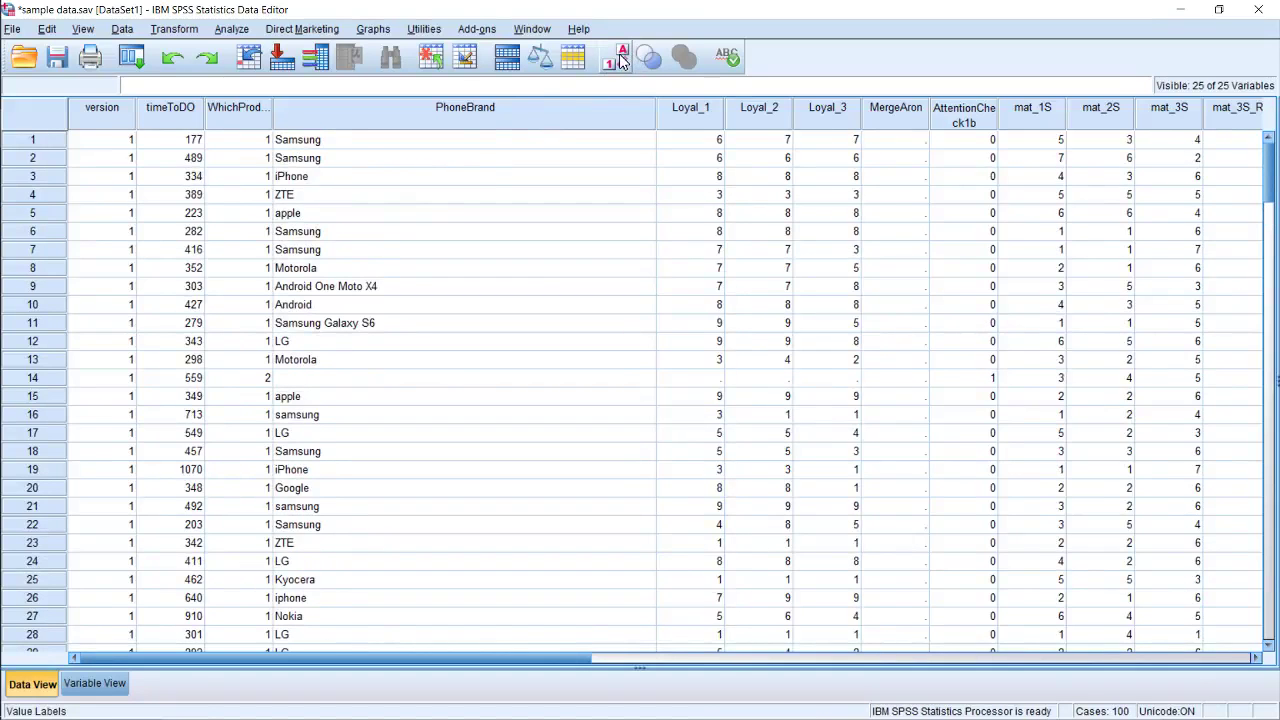
pyautogui.click(620, 58)
pyautogui.click(620, 58)
pyautogui.click(620, 58)
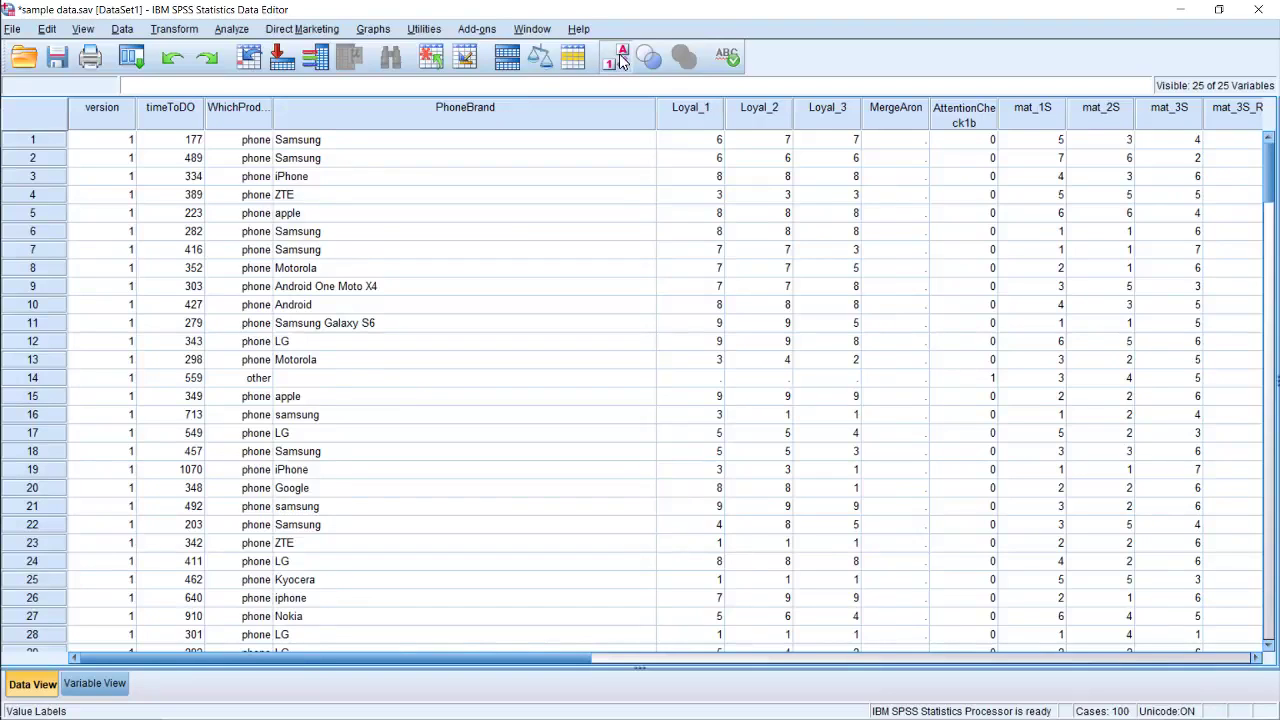
pyautogui.click(620, 58)
pyautogui.click(620, 58)
pyautogui.click(620, 58)
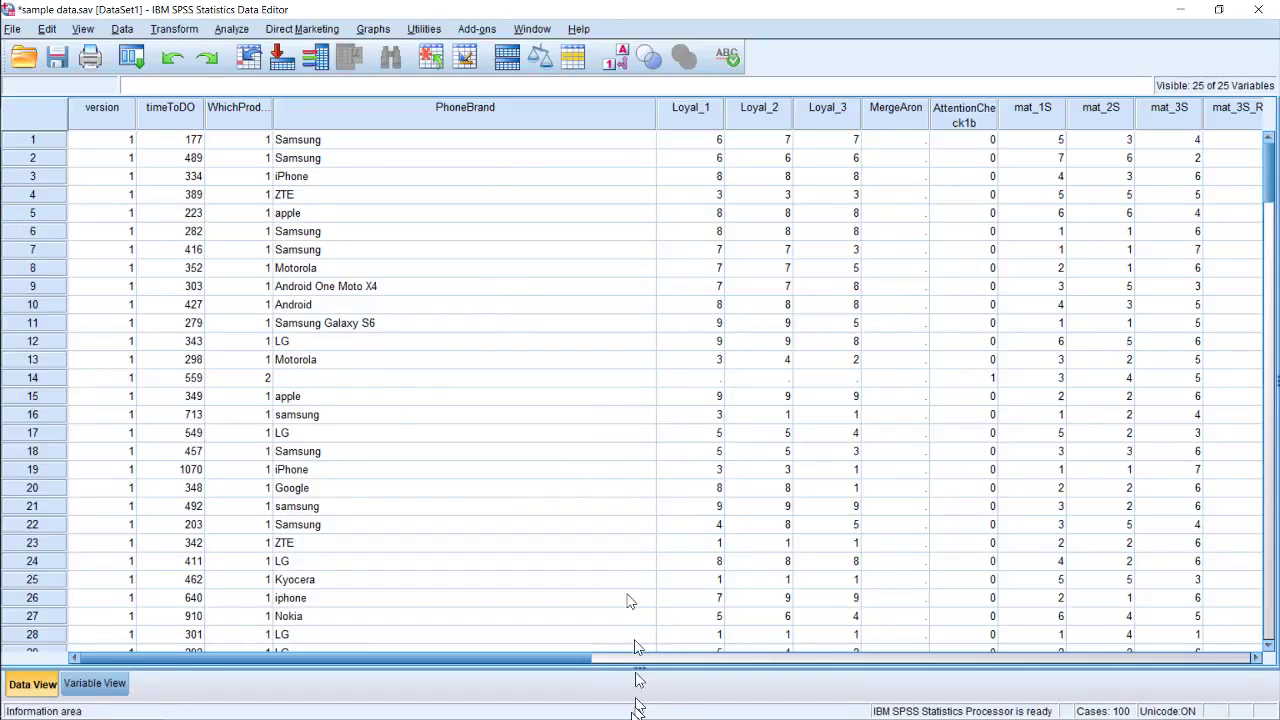
# Examine case 14 across WhichProduct, PhoneBrand, Loyal_1 to Loyal_3, and AttentionCheck1b to mat_3S_R.
pyautogui.moveTo(571, 663)
pyautogui.mouseDown()
pyautogui.moveTo(672, 658)
pyautogui.moveTo(570, 649)
pyautogui.mouseUp()
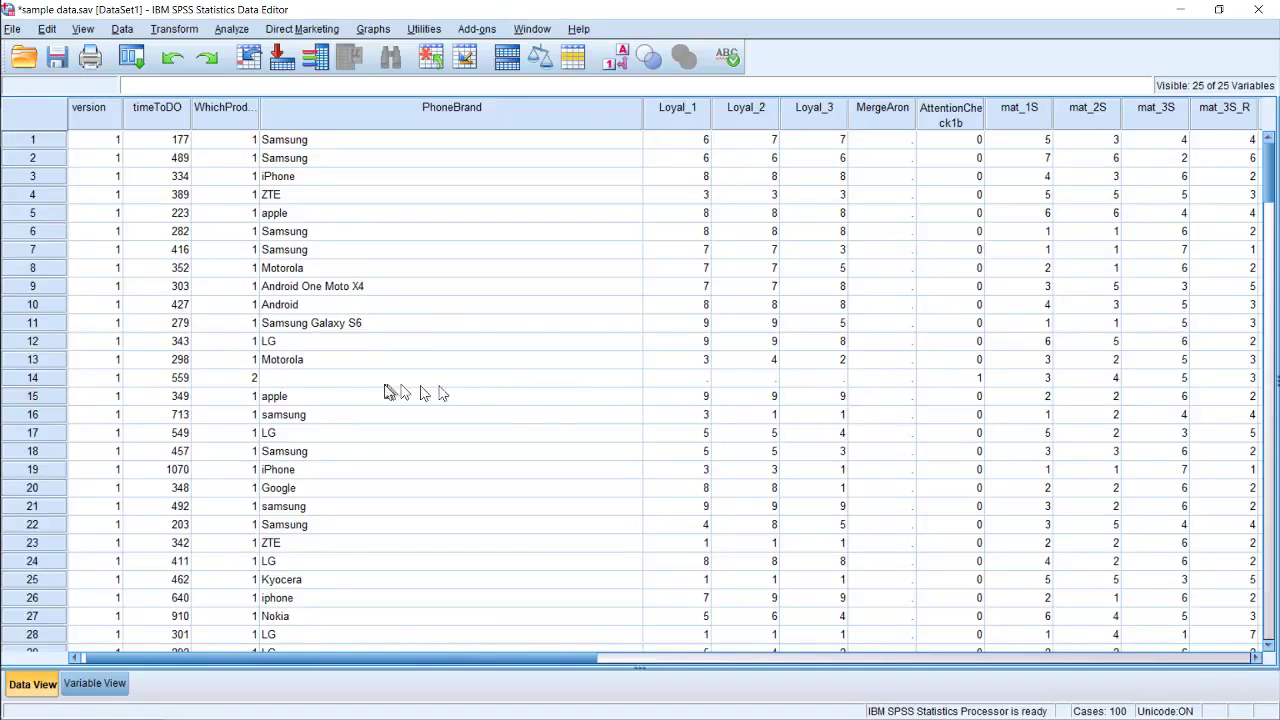
pyautogui.click(280, 380)
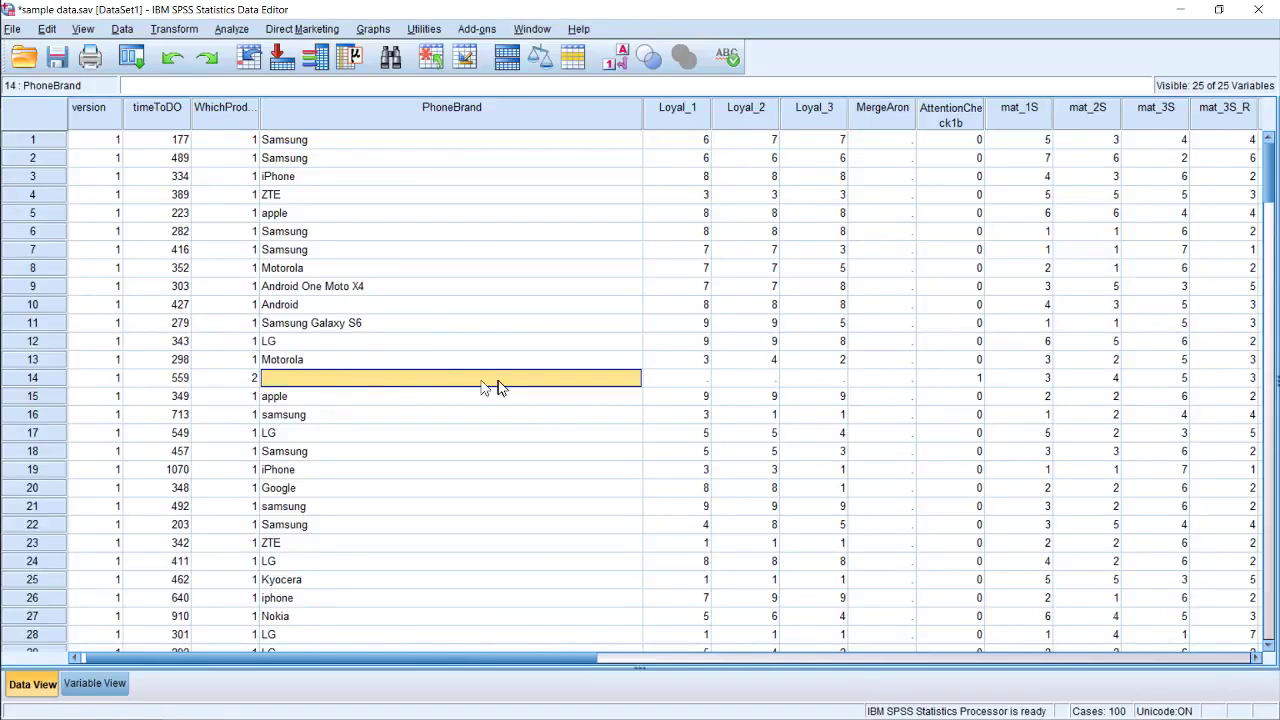
pyautogui.click(240, 382)
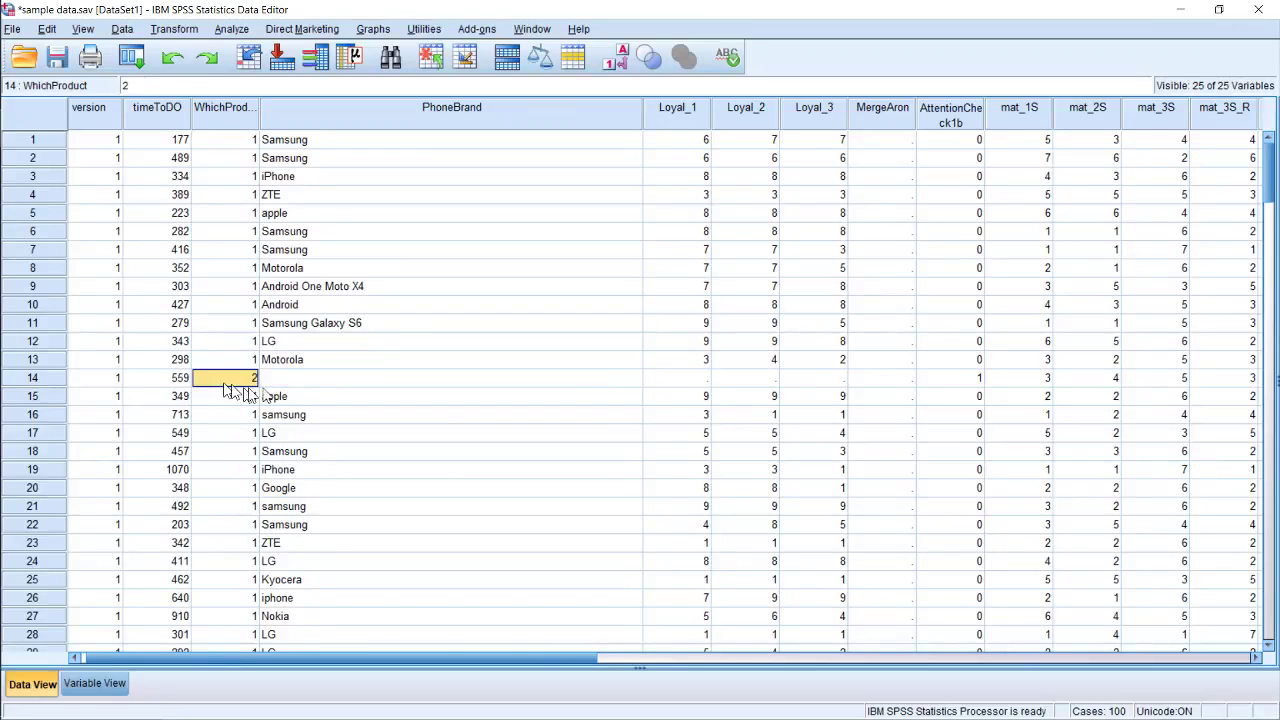
pyautogui.click(300, 382)
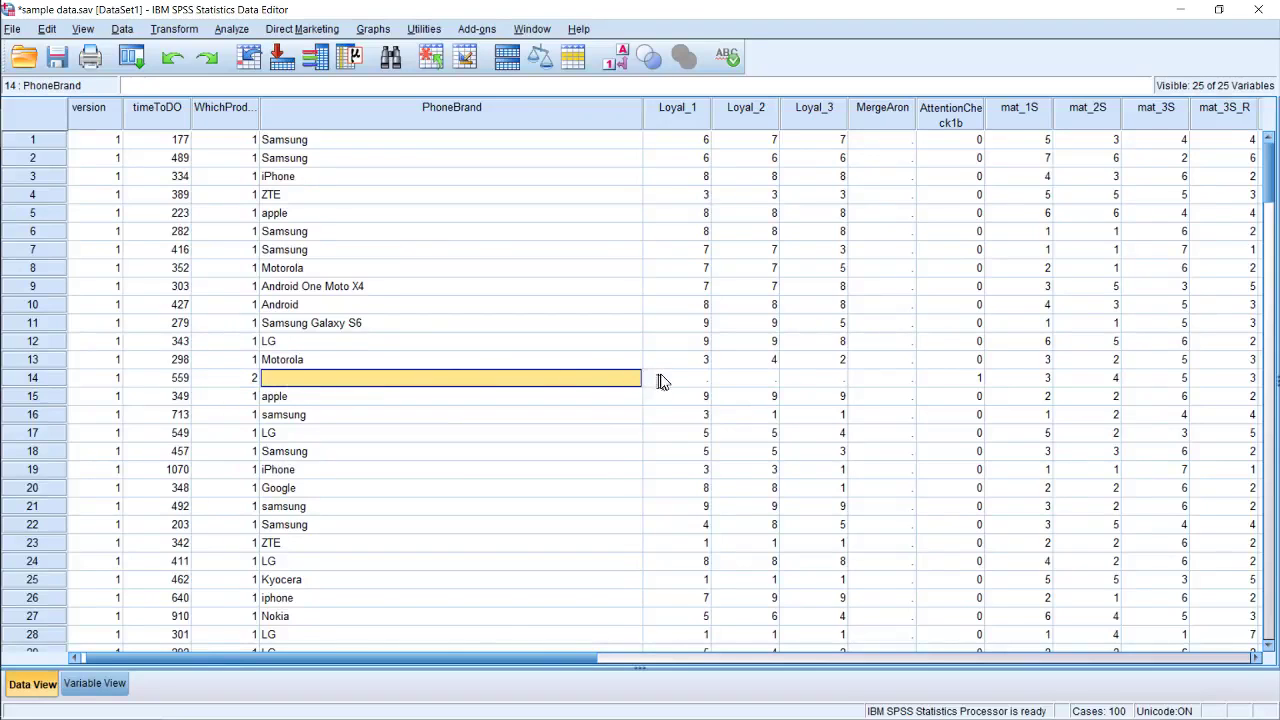
pyautogui.moveTo(668, 378); pyautogui.dragTo(815, 380)
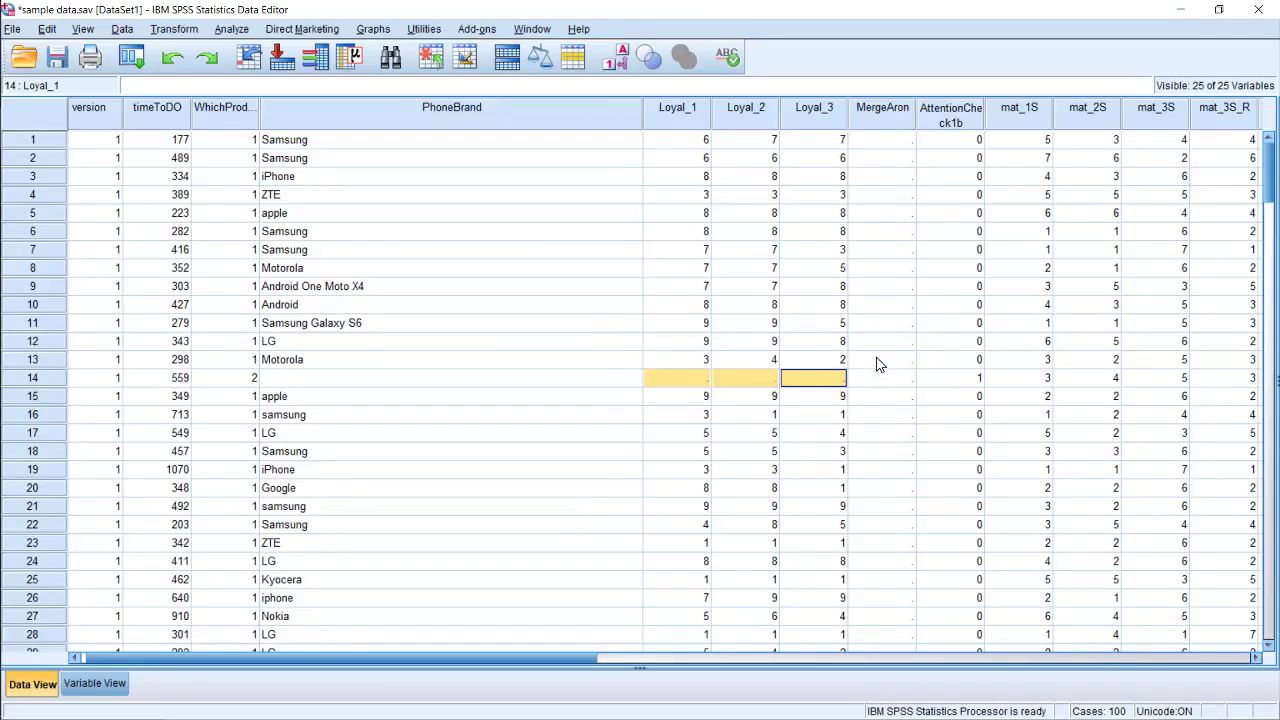
pyautogui.click(978, 377)
pyautogui.moveTo(980, 377); pyautogui.dragTo(1226, 385)
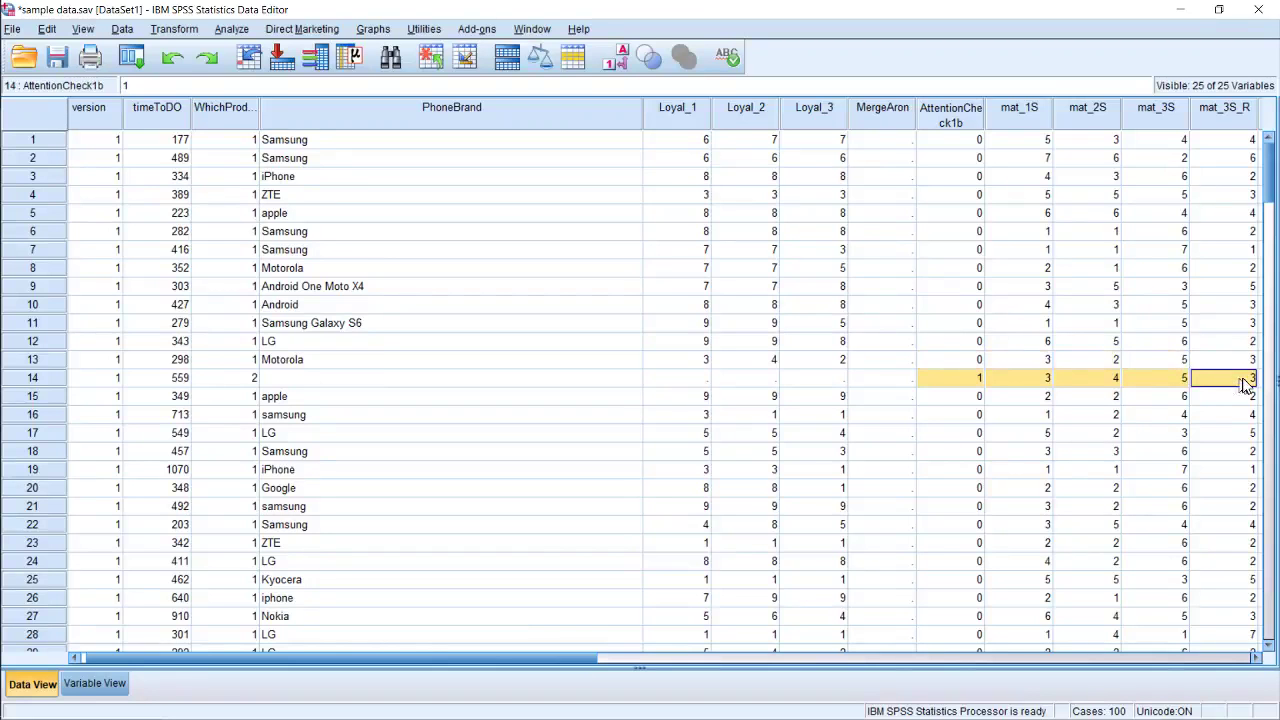
# Examine the MergeAron column for missing and filled-in values down to the last case.
pyautogui.moveTo(585, 657); pyautogui.dragTo(696, 654)
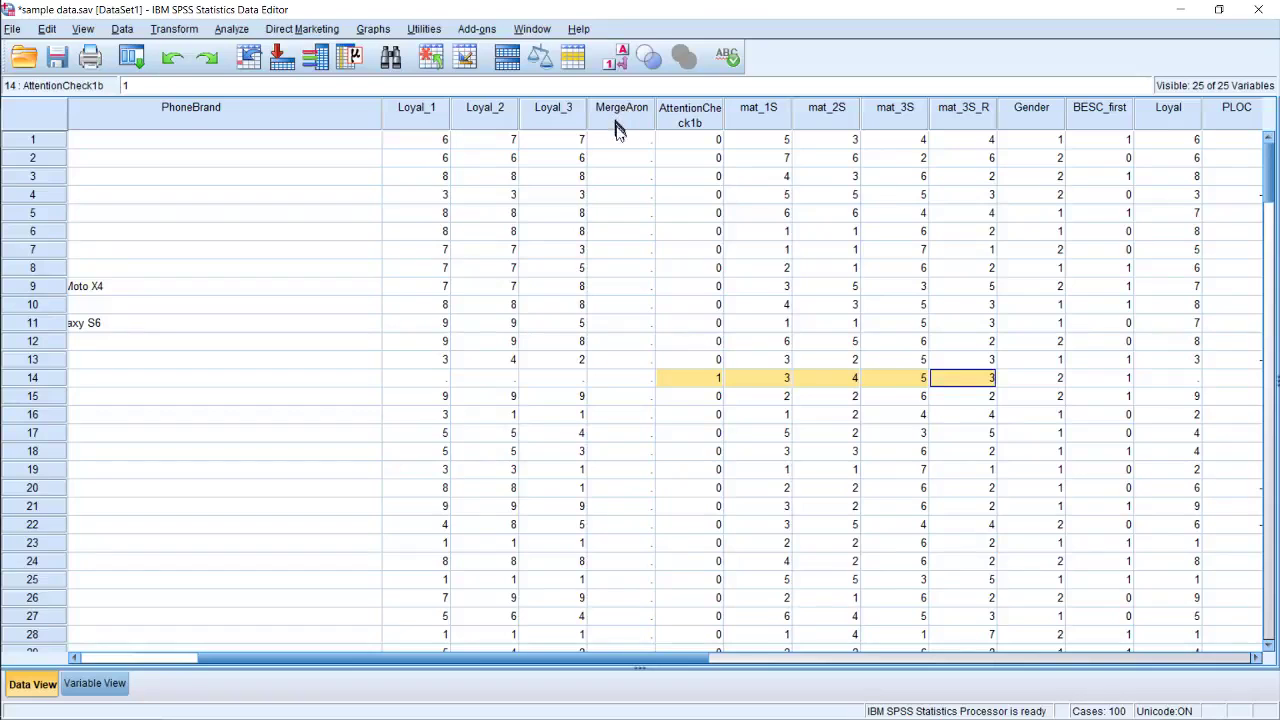
pyautogui.scroll(-6, 619, 145)
pyautogui.scroll(-17, 619, 150)
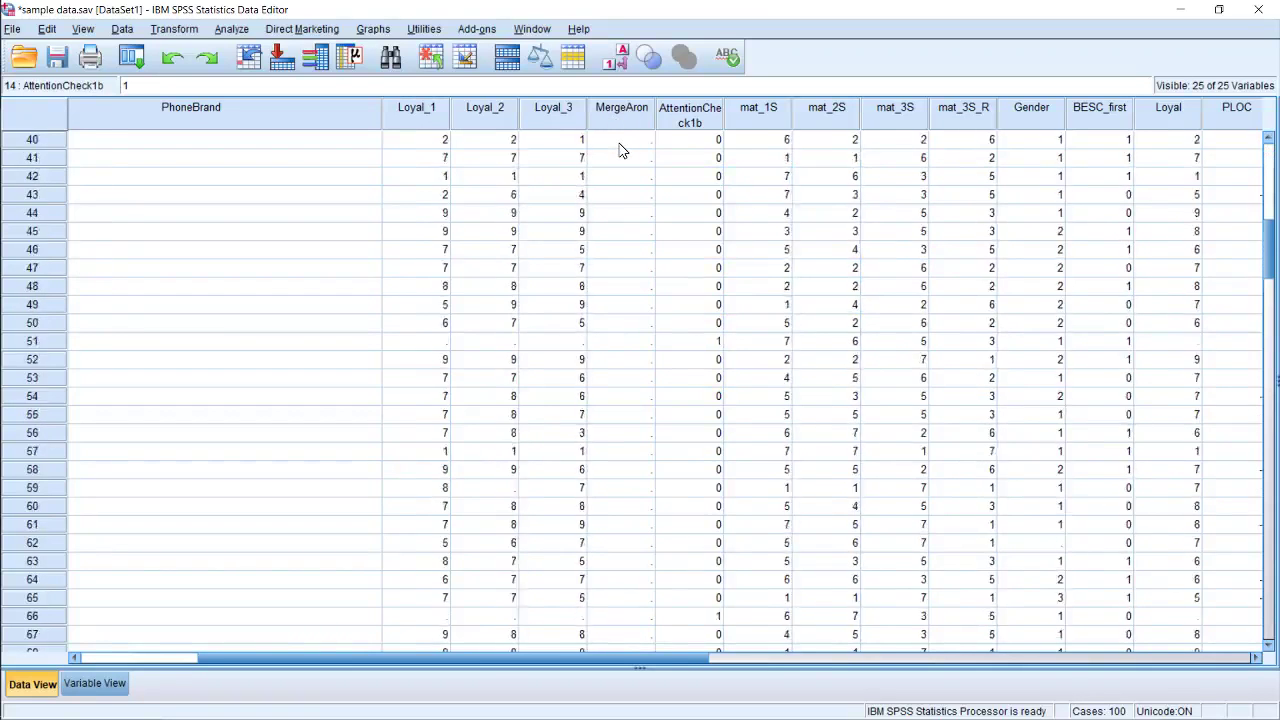
pyautogui.scroll(-5, 620, 155)
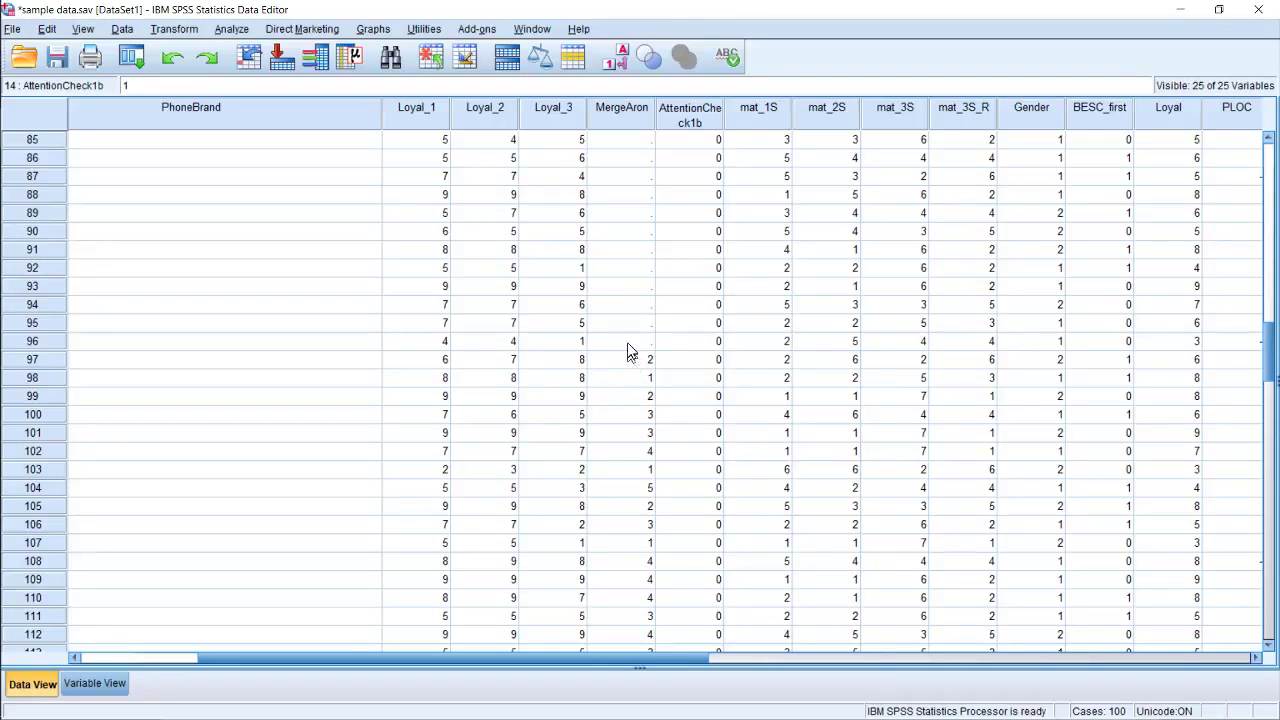
pyautogui.scroll(-5, 645, 261)
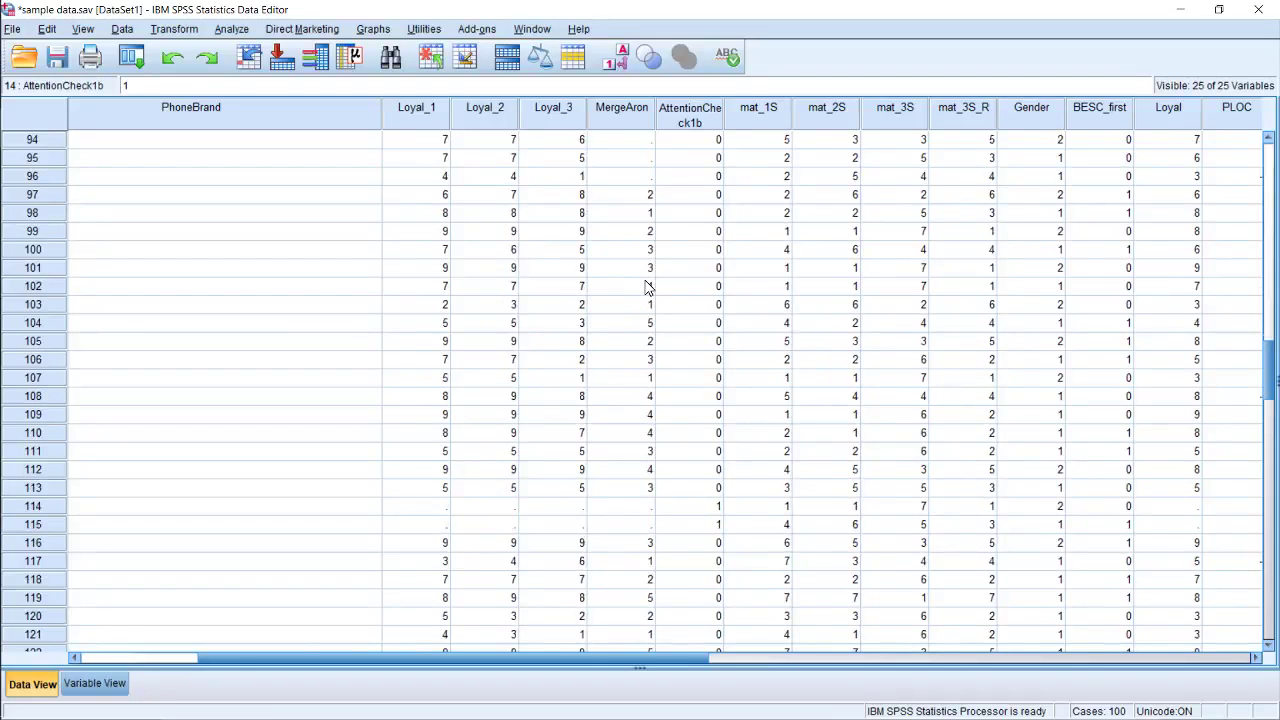
pyautogui.scroll(4, 645, 288)
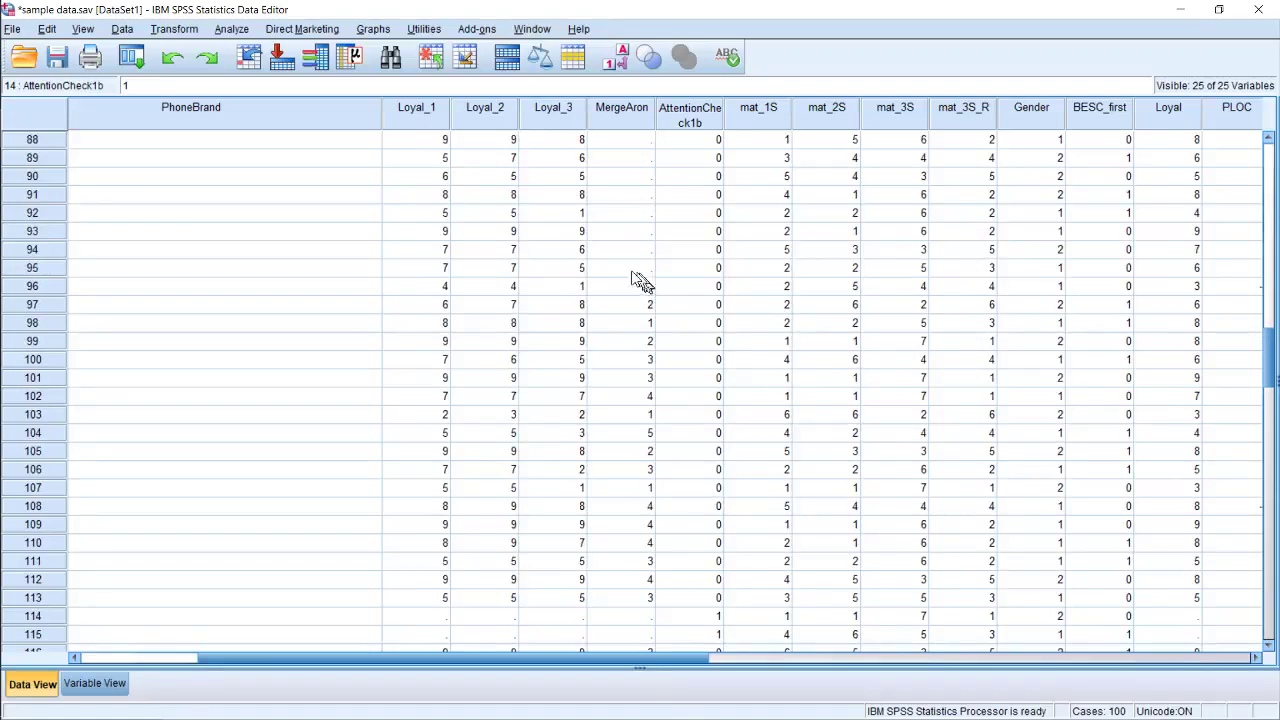
pyautogui.scroll(-14, 628, 305)
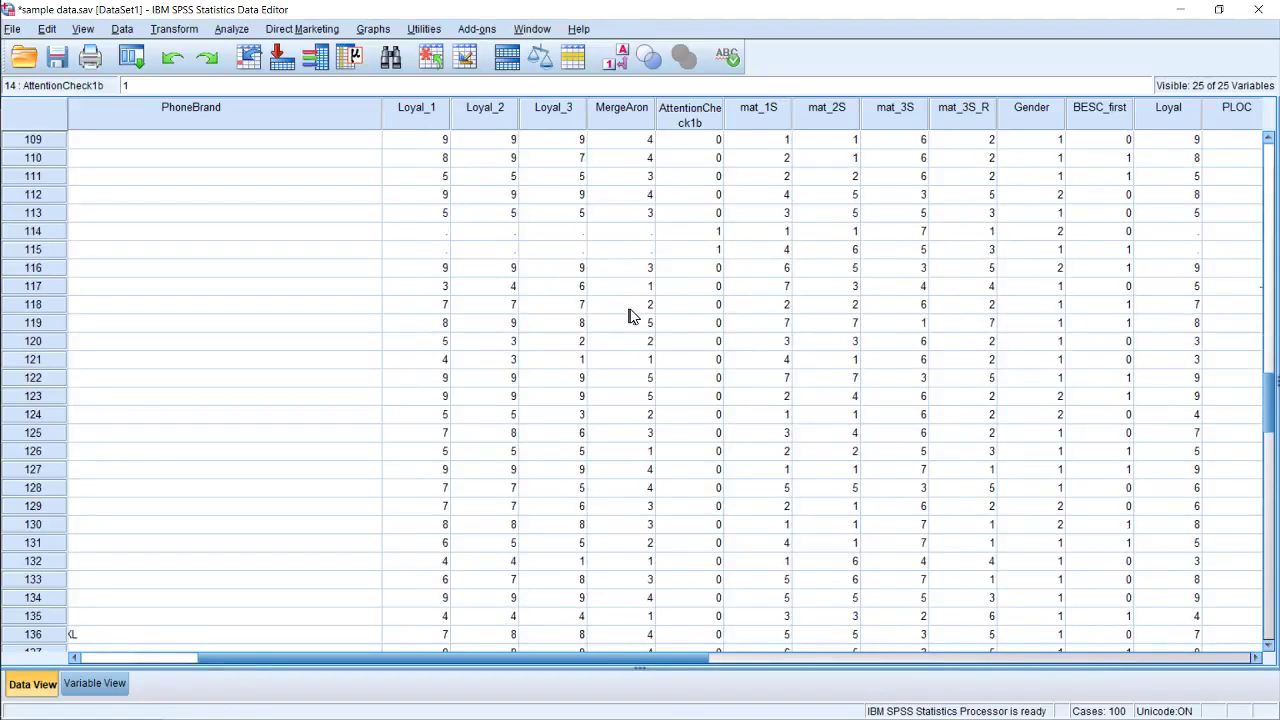
pyautogui.scroll(-13, 631, 308)
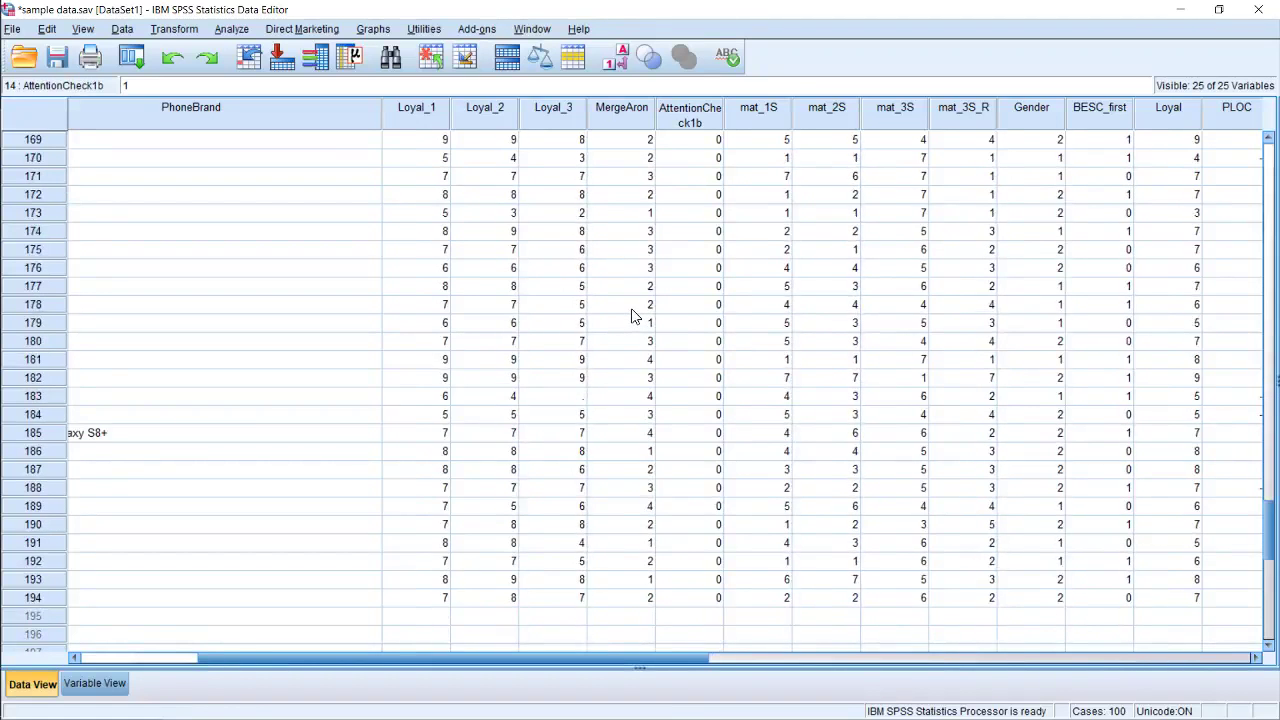
# Examine the variables from Gender to PL_extrin for missing entries across the cases.
pyautogui.scroll(20, 635, 383)
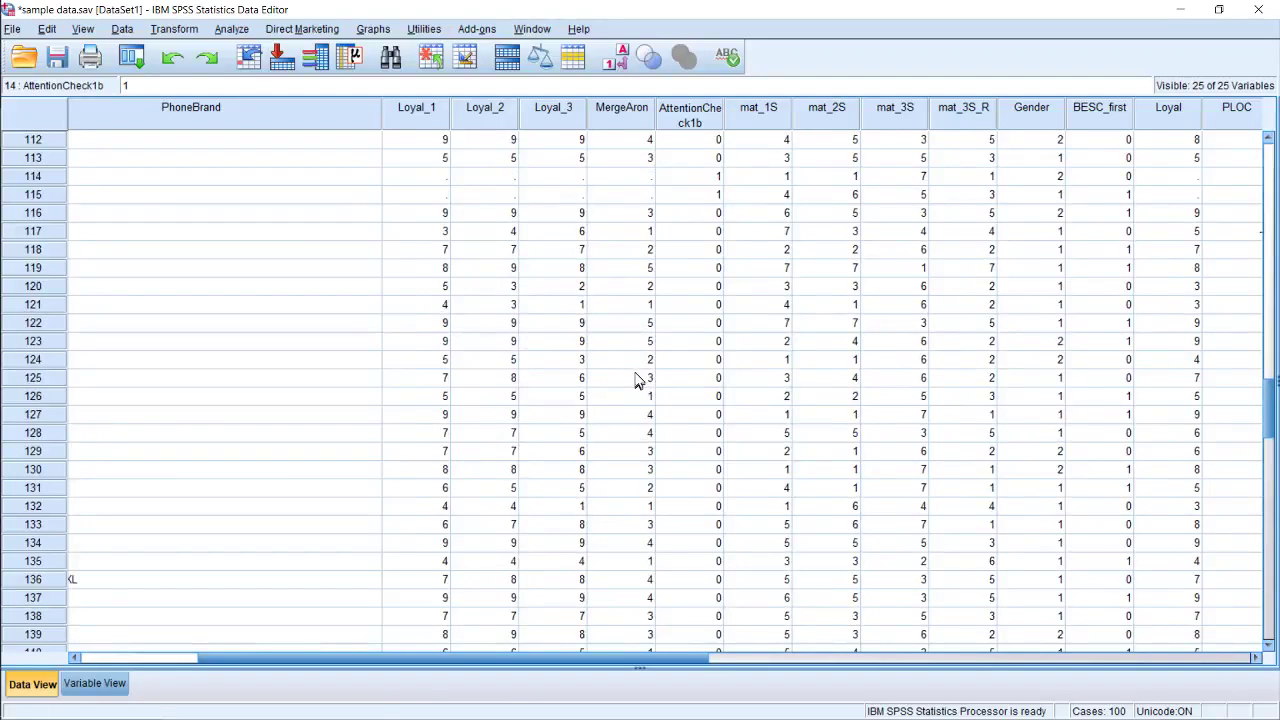
pyautogui.scroll(2, 635, 383)
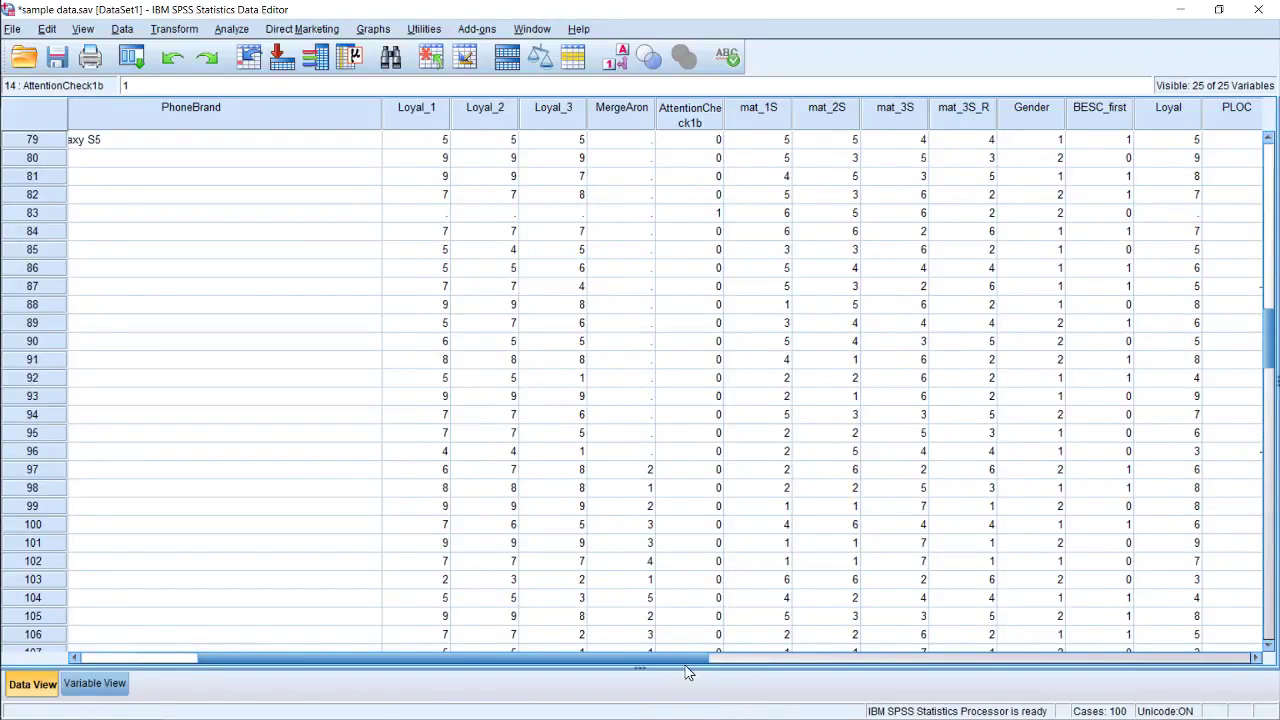
pyautogui.moveTo(720, 667); pyautogui.dragTo(1058, 657)
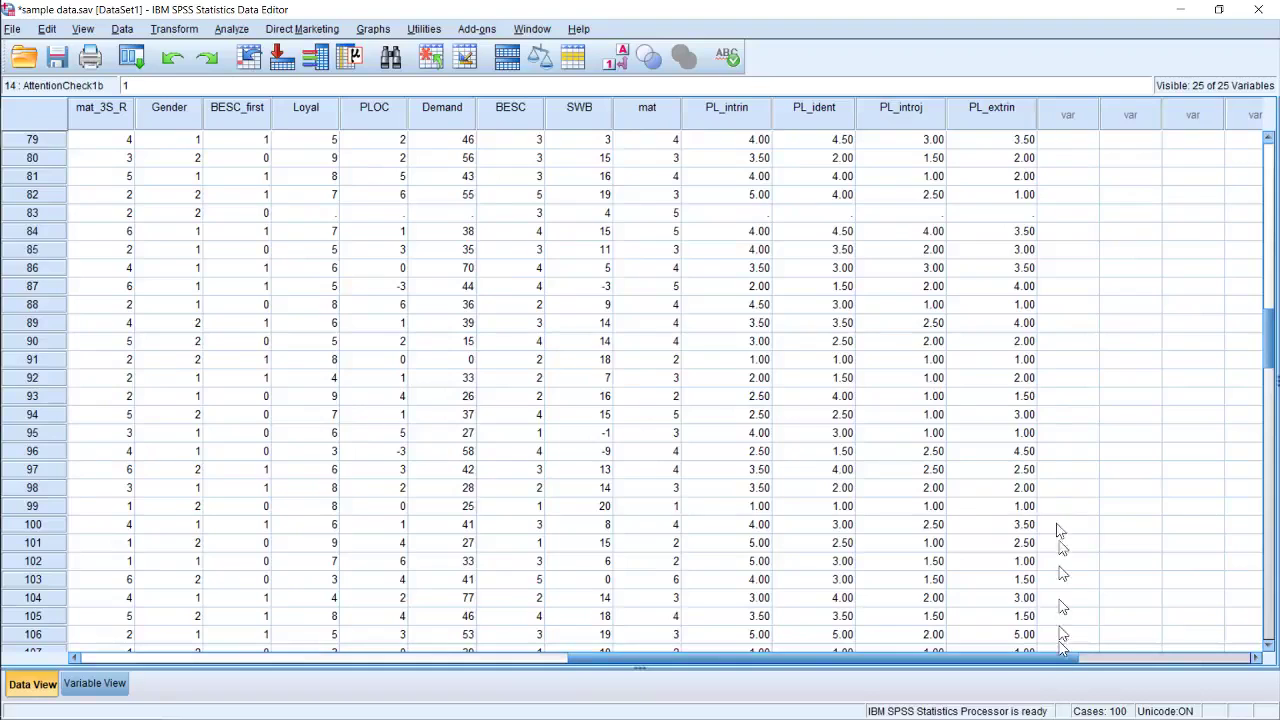
pyautogui.scroll(-8, 1045, 390)
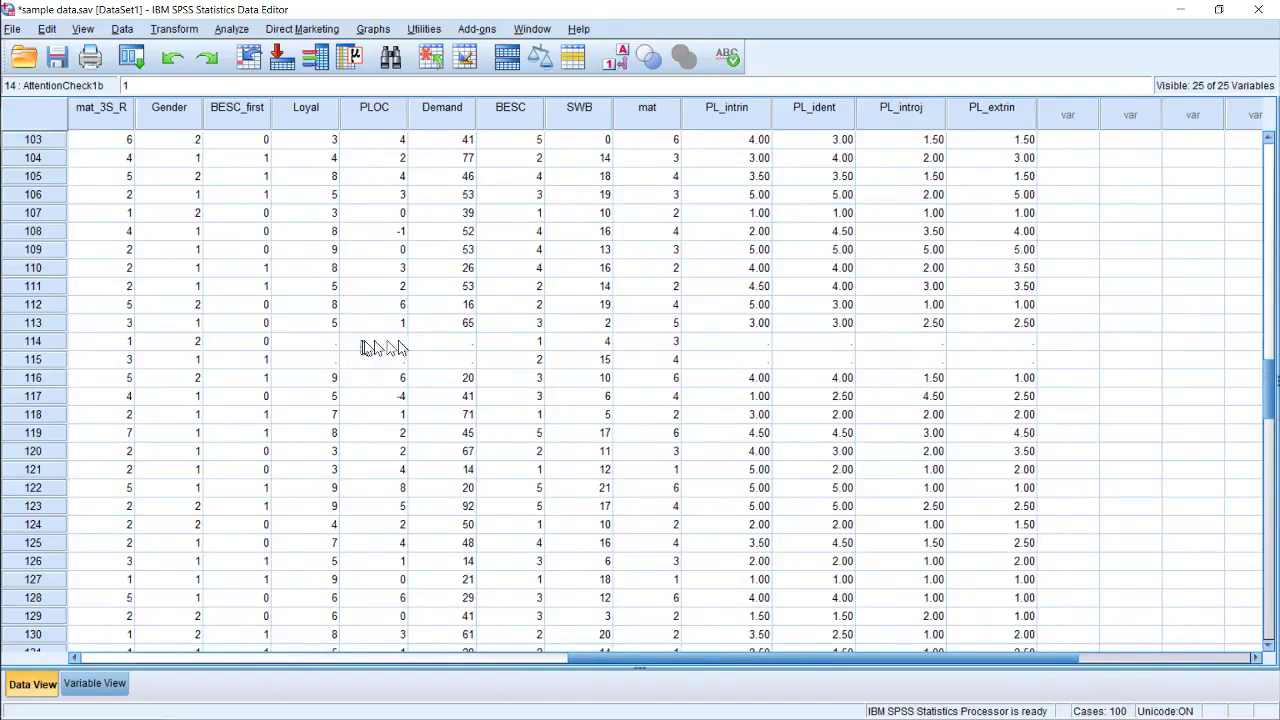
pyautogui.scroll(15, 470, 346)
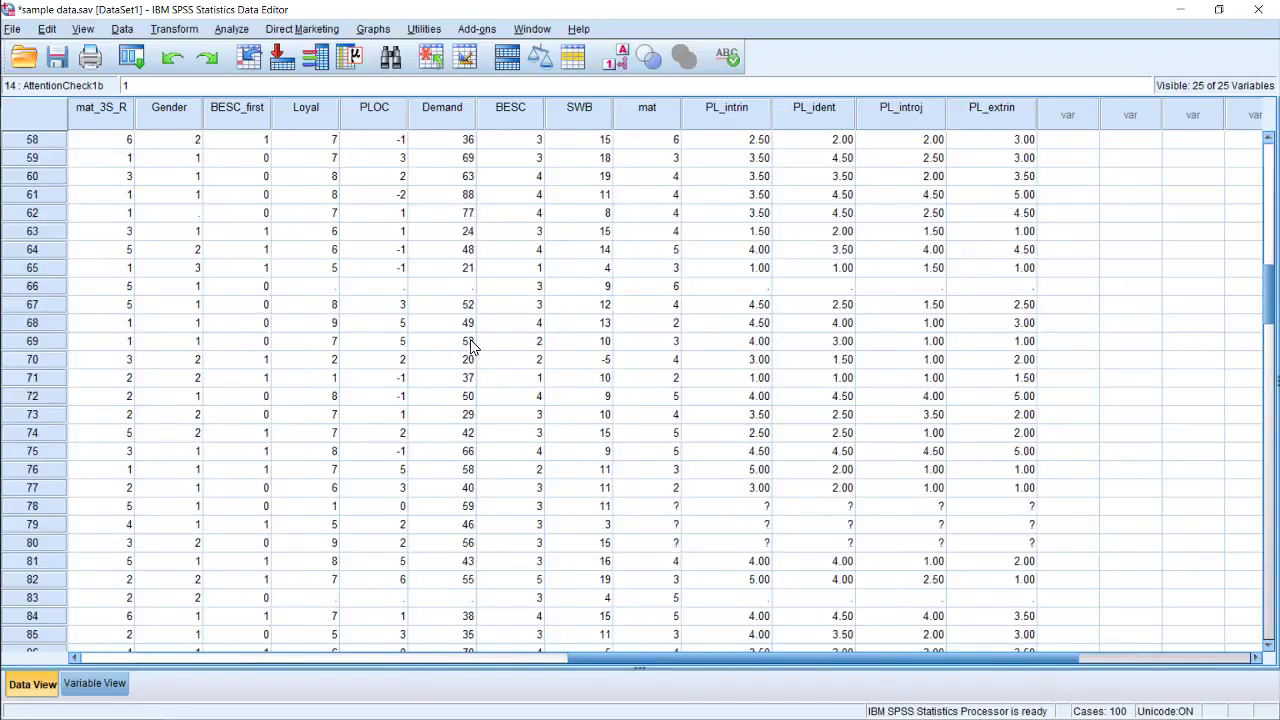
pyautogui.scroll(4, 470, 340)
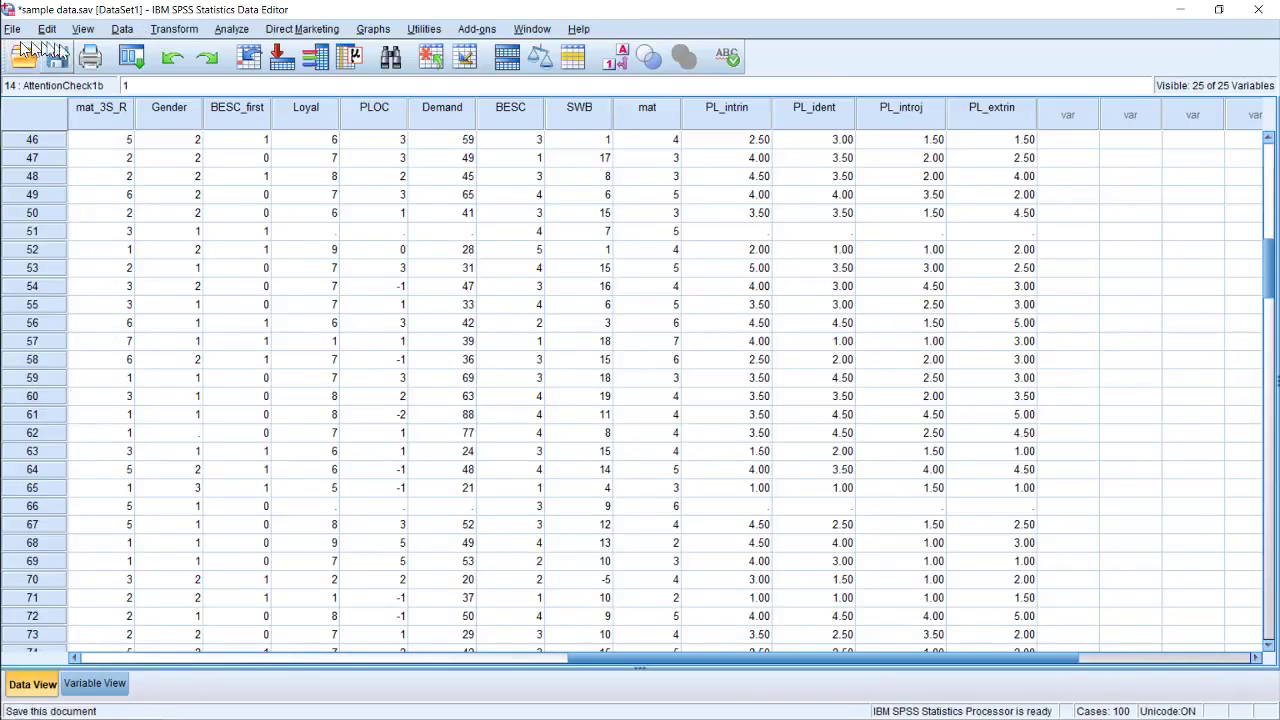
# Start a Recode into Same Variables for Demand and open its old and new value definitions.
pyautogui.click(122, 29)
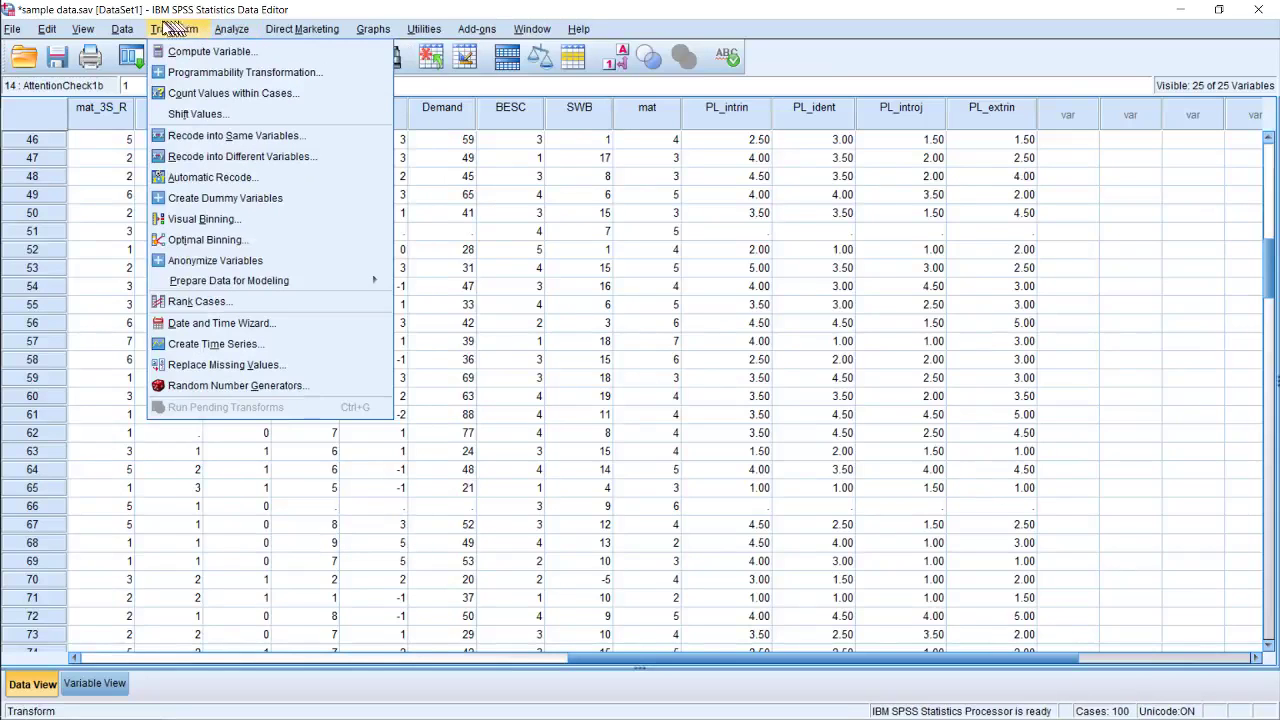
pyautogui.moveTo(141, 24)
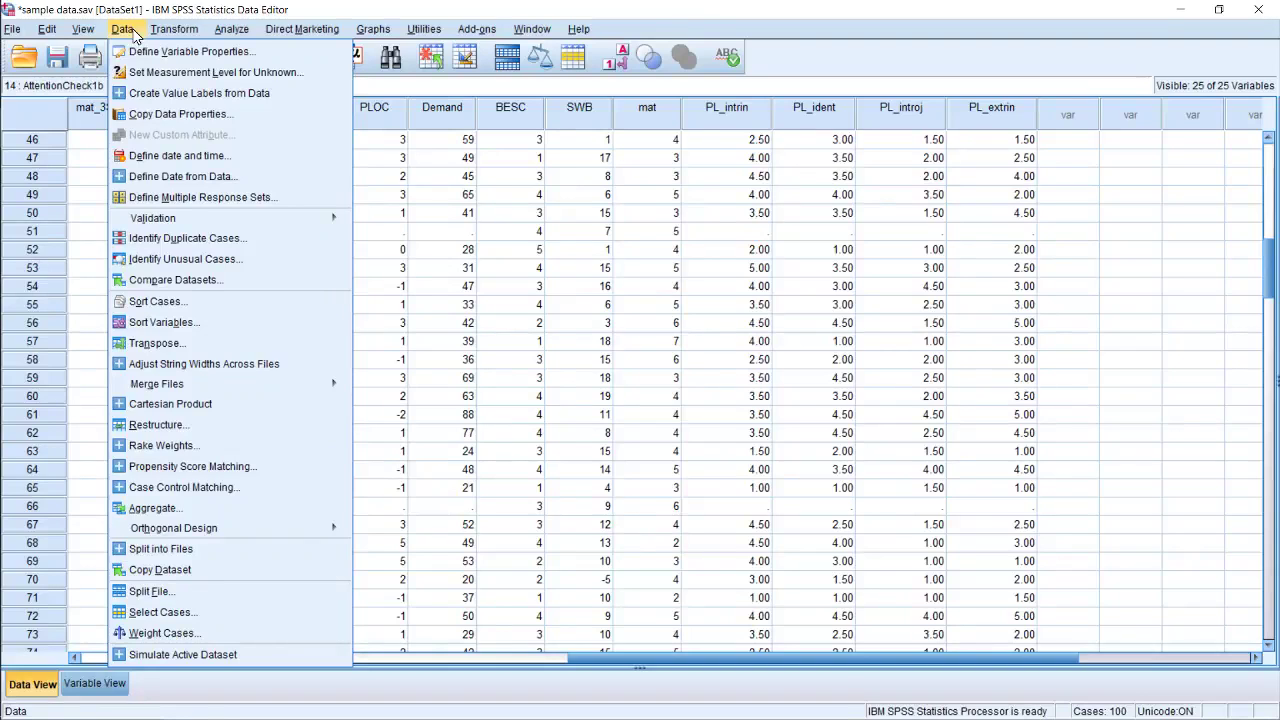
pyautogui.moveTo(165, 37)
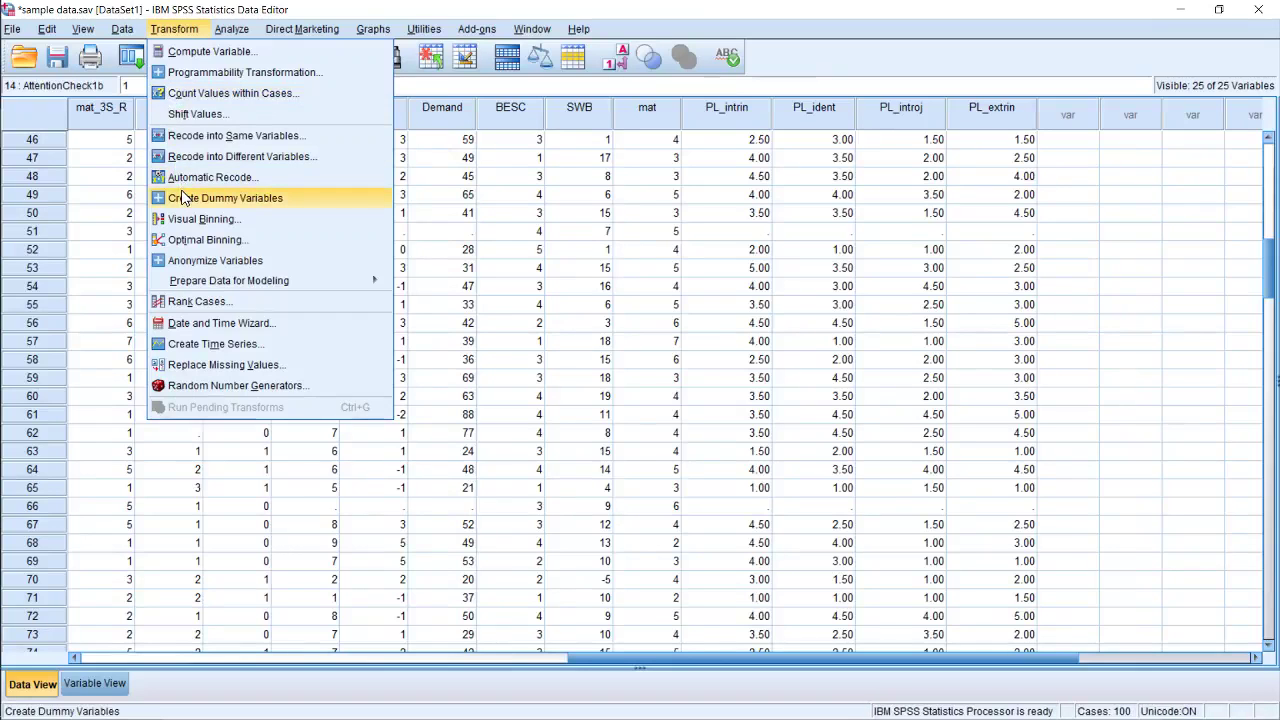
pyautogui.click(221, 139)
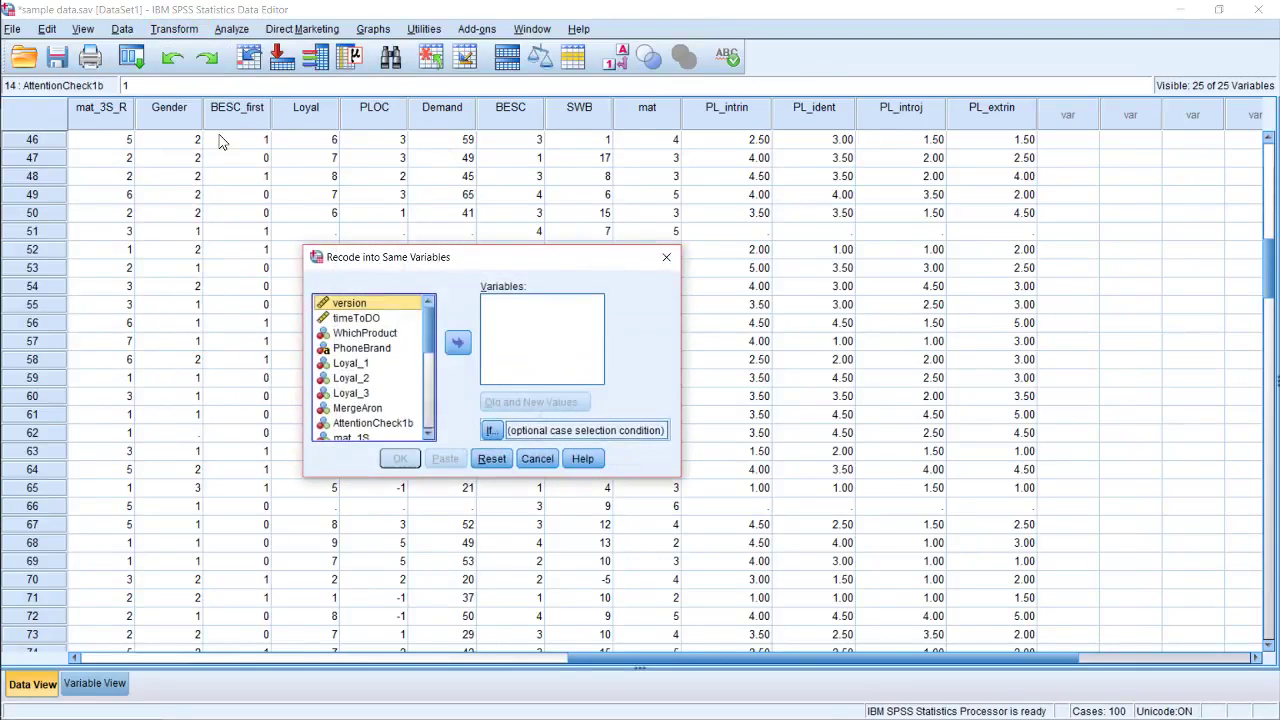
pyautogui.scroll(-4, 385, 385)
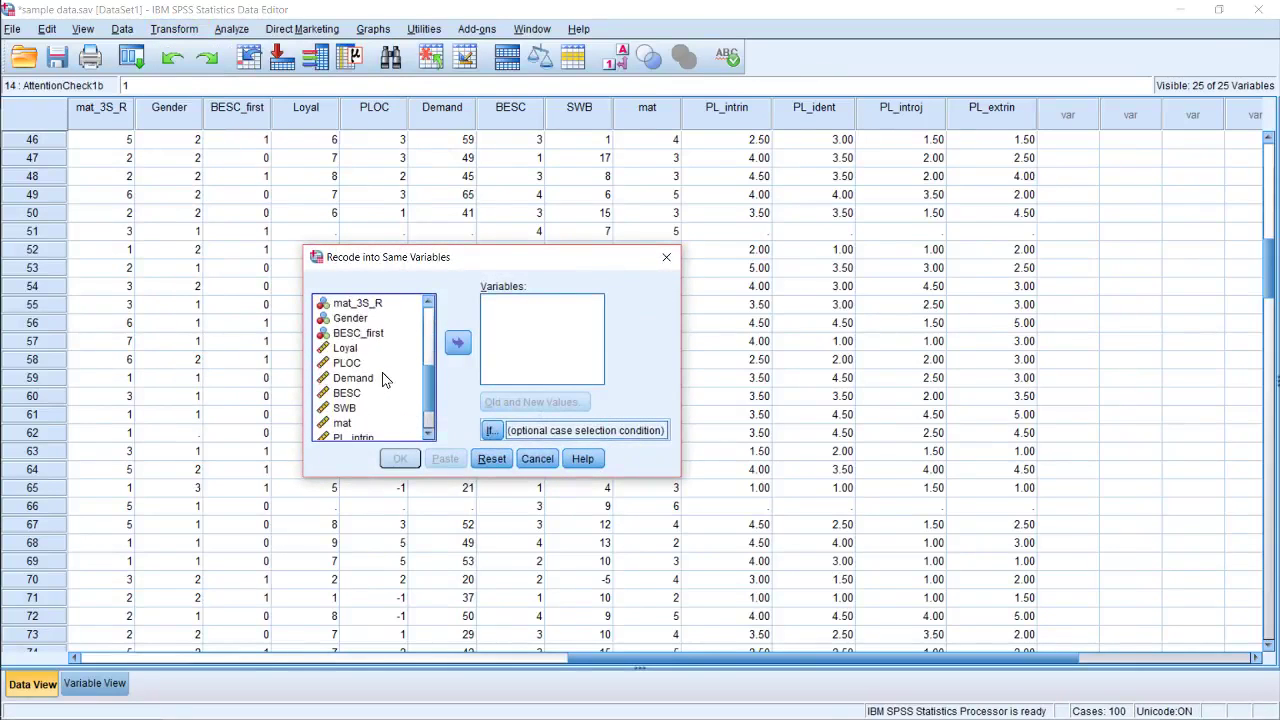
pyautogui.click(378, 393)
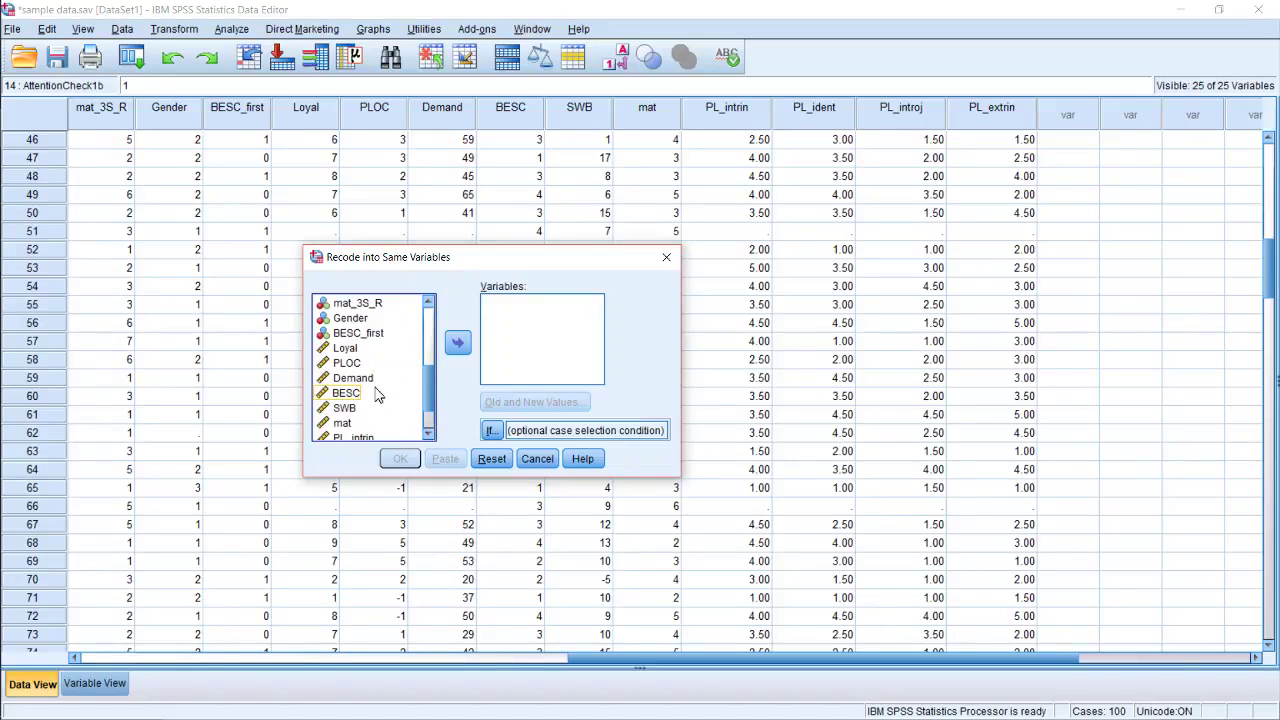
pyautogui.click(372, 379)
pyautogui.click(453, 345)
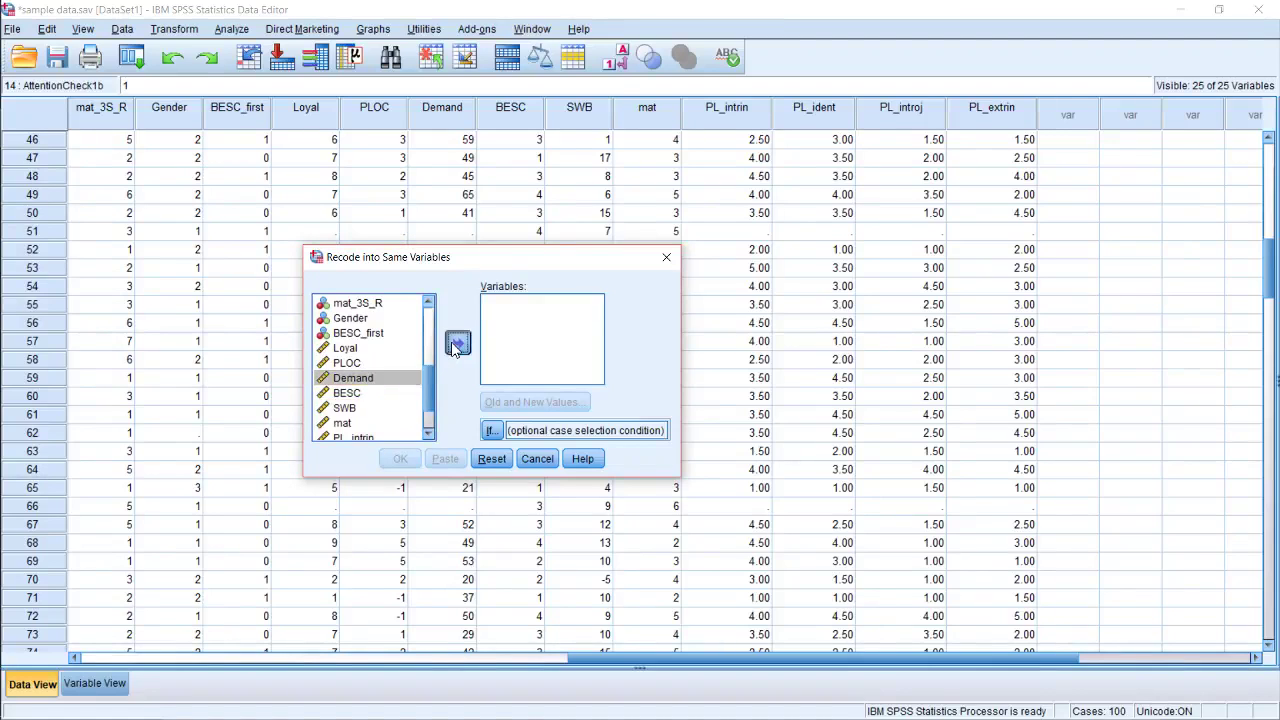
pyautogui.click(498, 408)
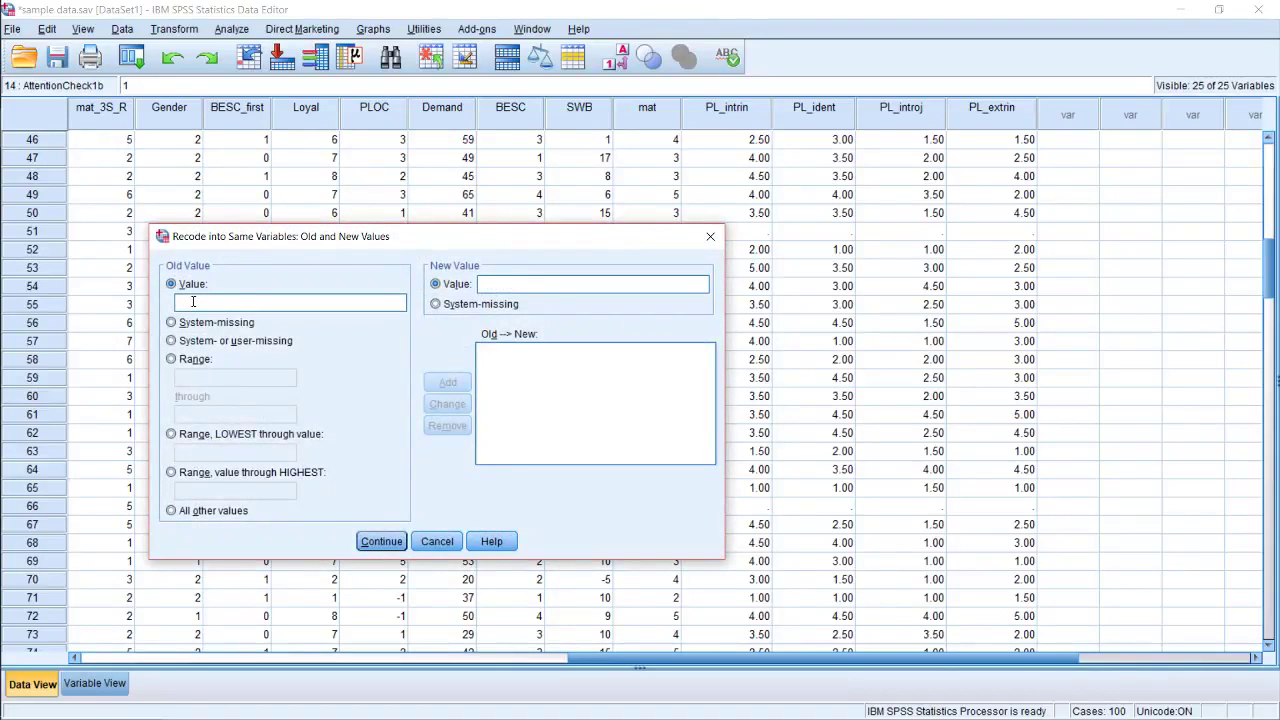
# Define recode rules for Demand from 15 to 5 and from 16 to 6, and cancel the recode without applying it.
pyautogui.write('15')
pyautogui.click(528, 290)
pyautogui.write('5')
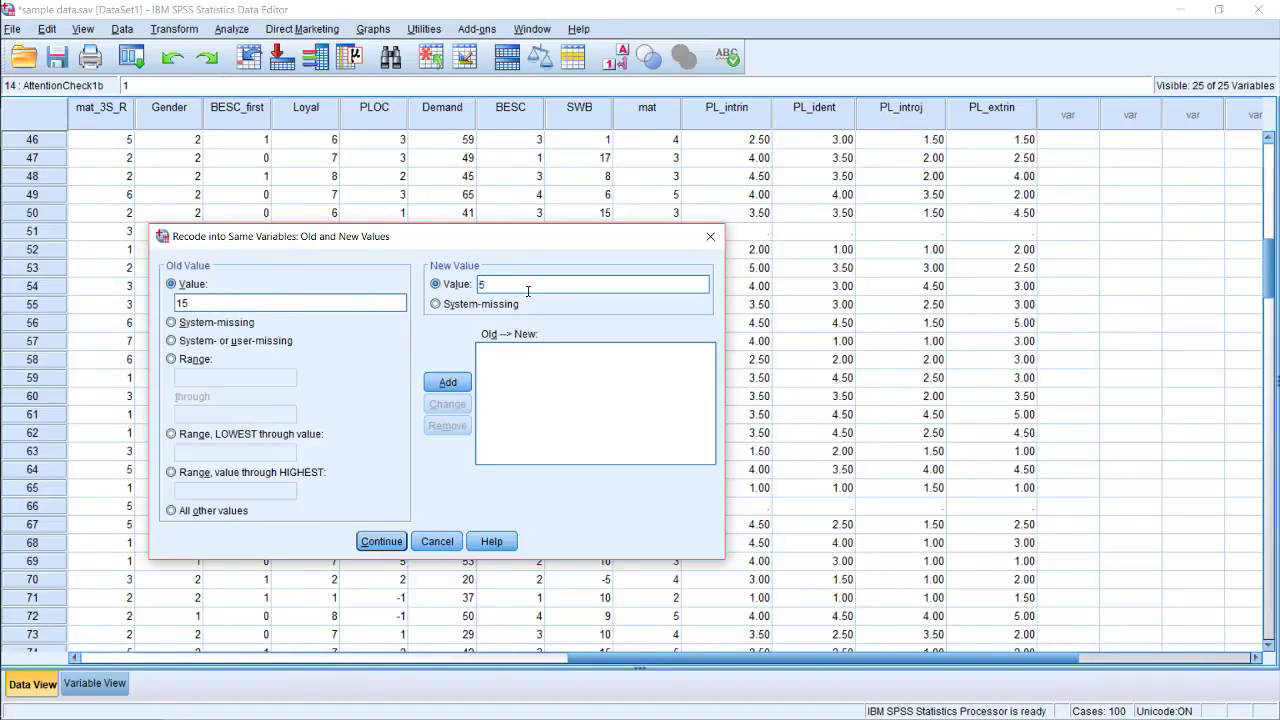
pyautogui.click(450, 384)
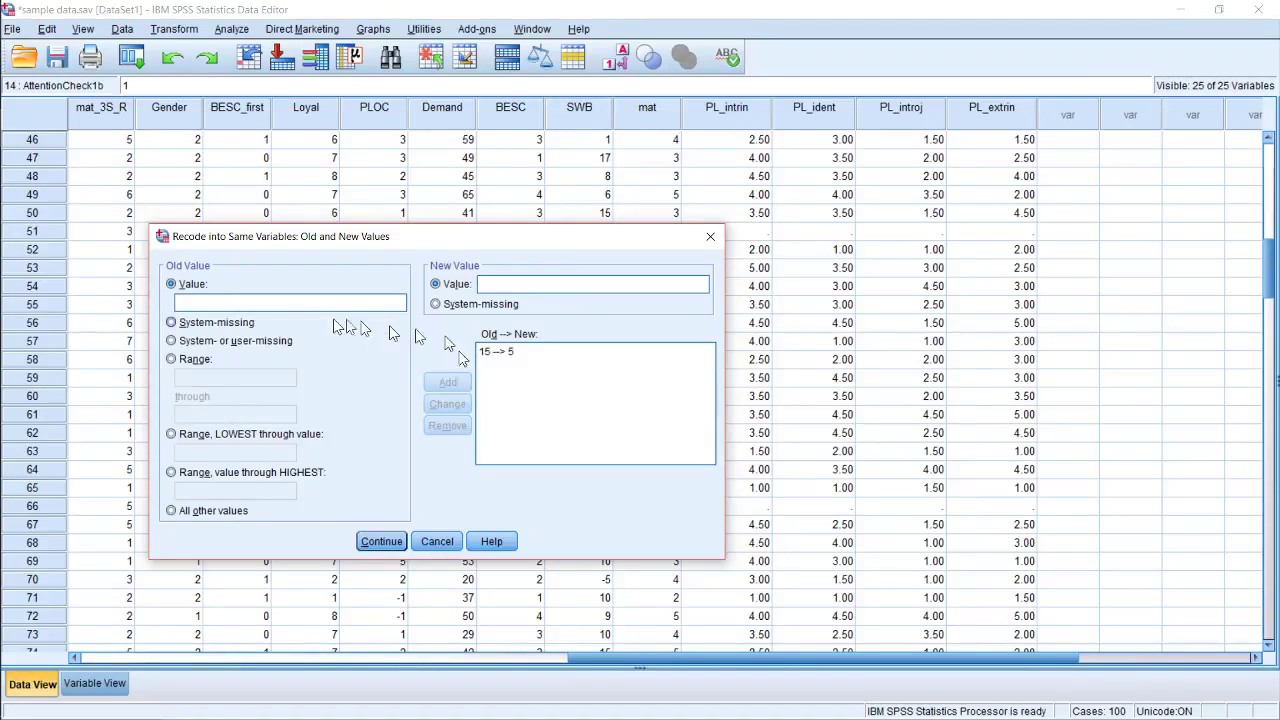
pyautogui.click(262, 303)
pyautogui.write('16')
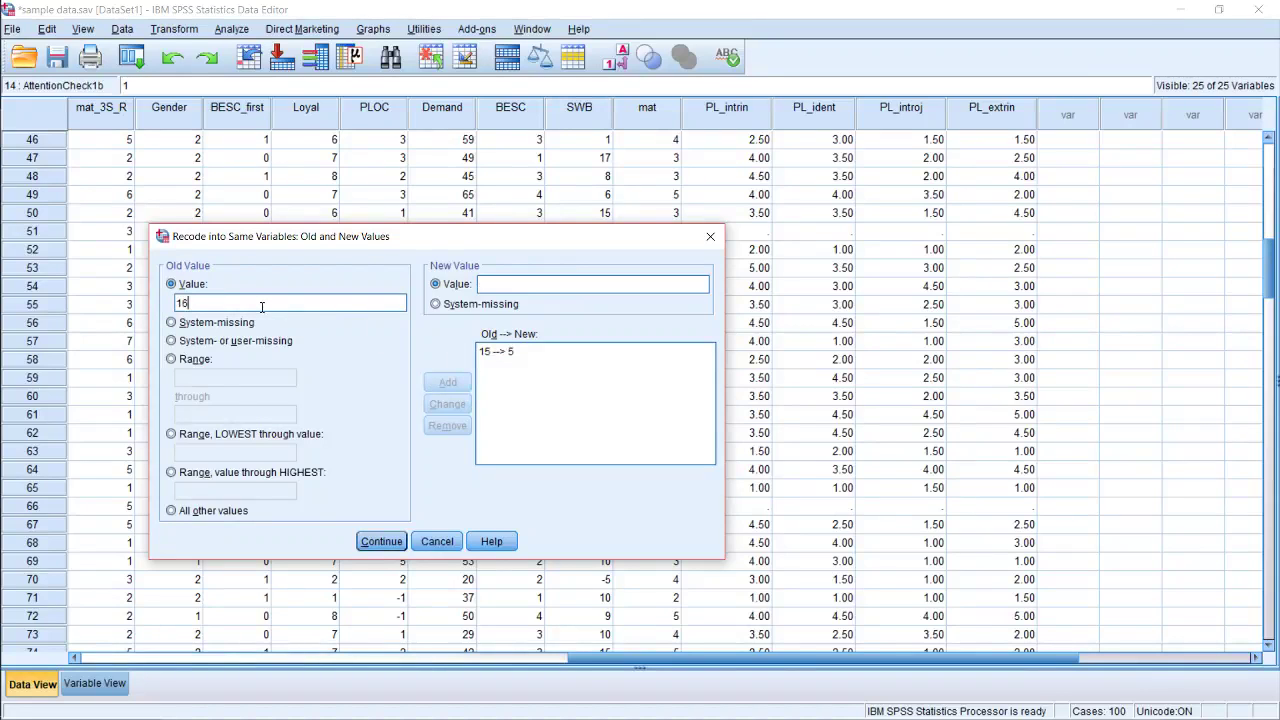
pyautogui.click(502, 283)
pyautogui.write('6')
pyautogui.click(458, 388)
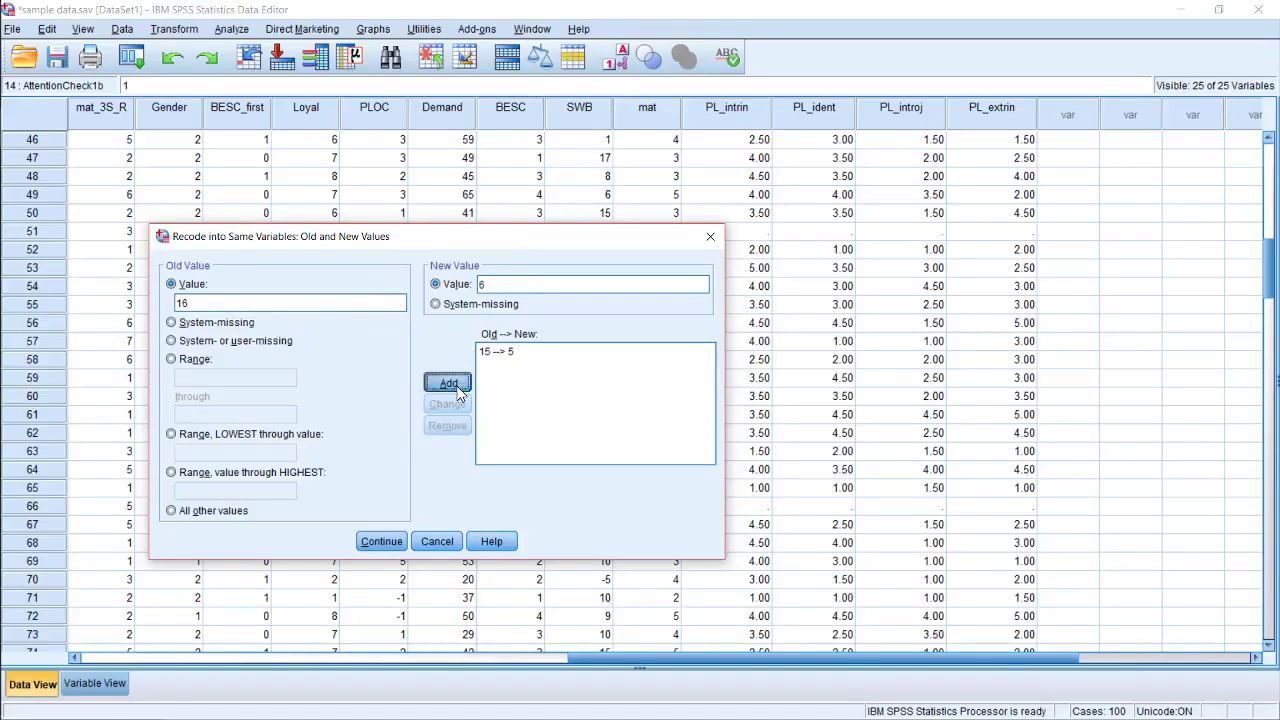
pyautogui.click(386, 543)
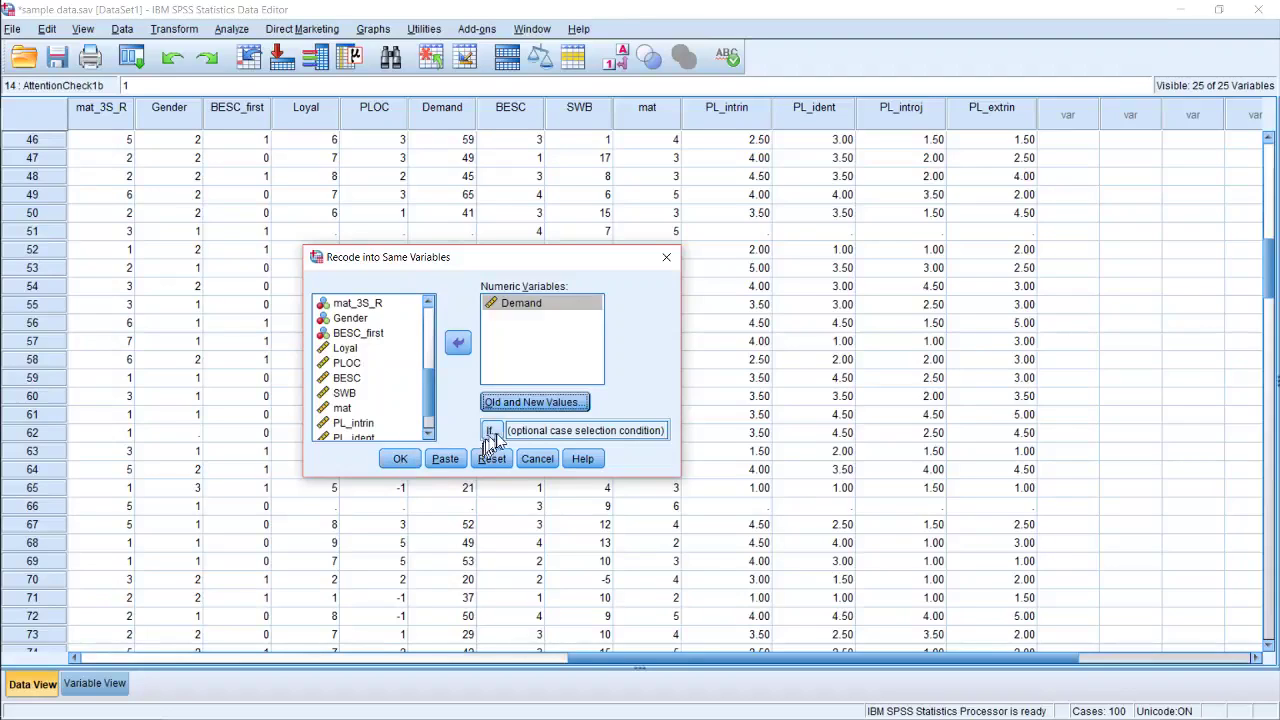
pyautogui.click(527, 463)
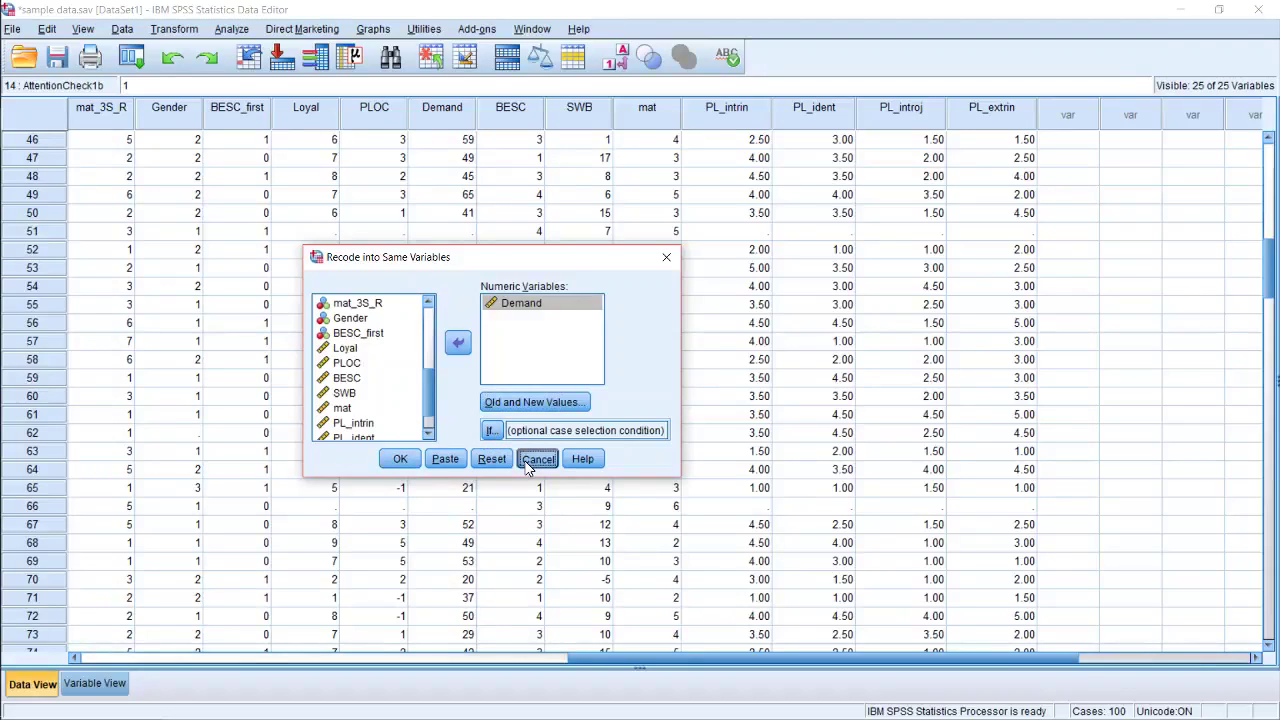
pyautogui.click(527, 460)
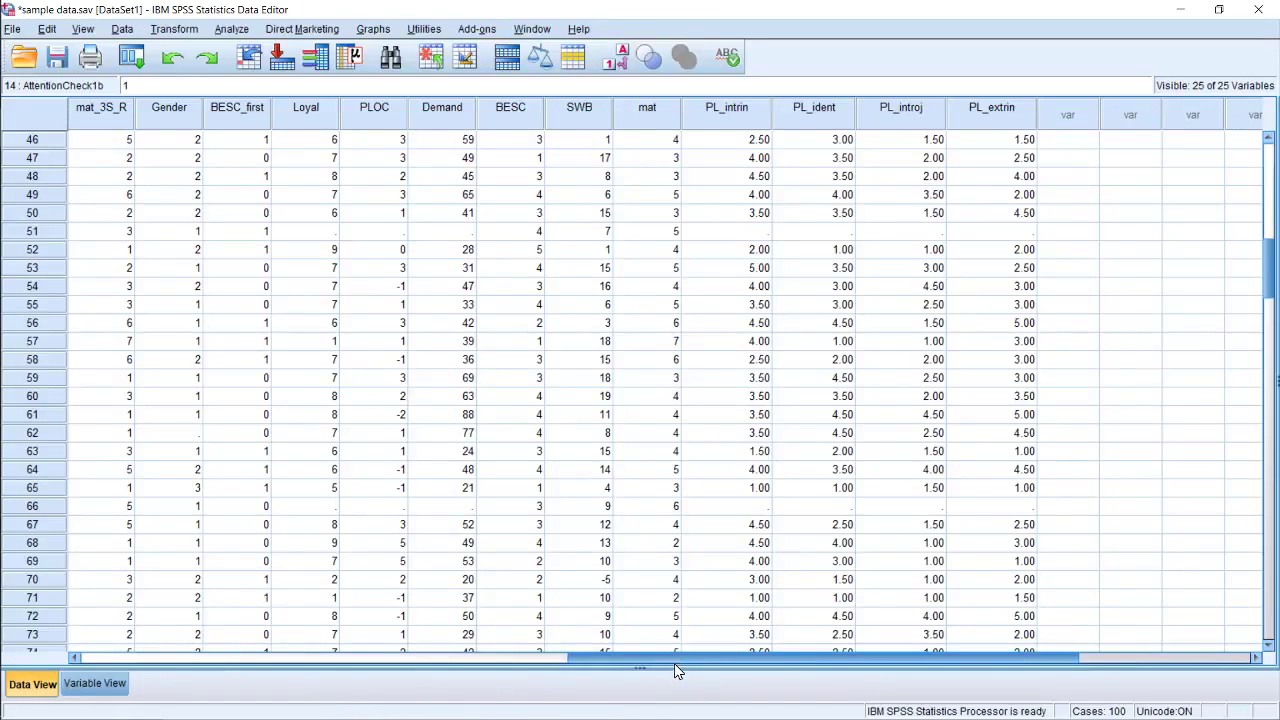
# Start a Compute Variable operation with mat as the target variable.
pyautogui.moveTo(675, 667); pyautogui.dragTo(420, 657)
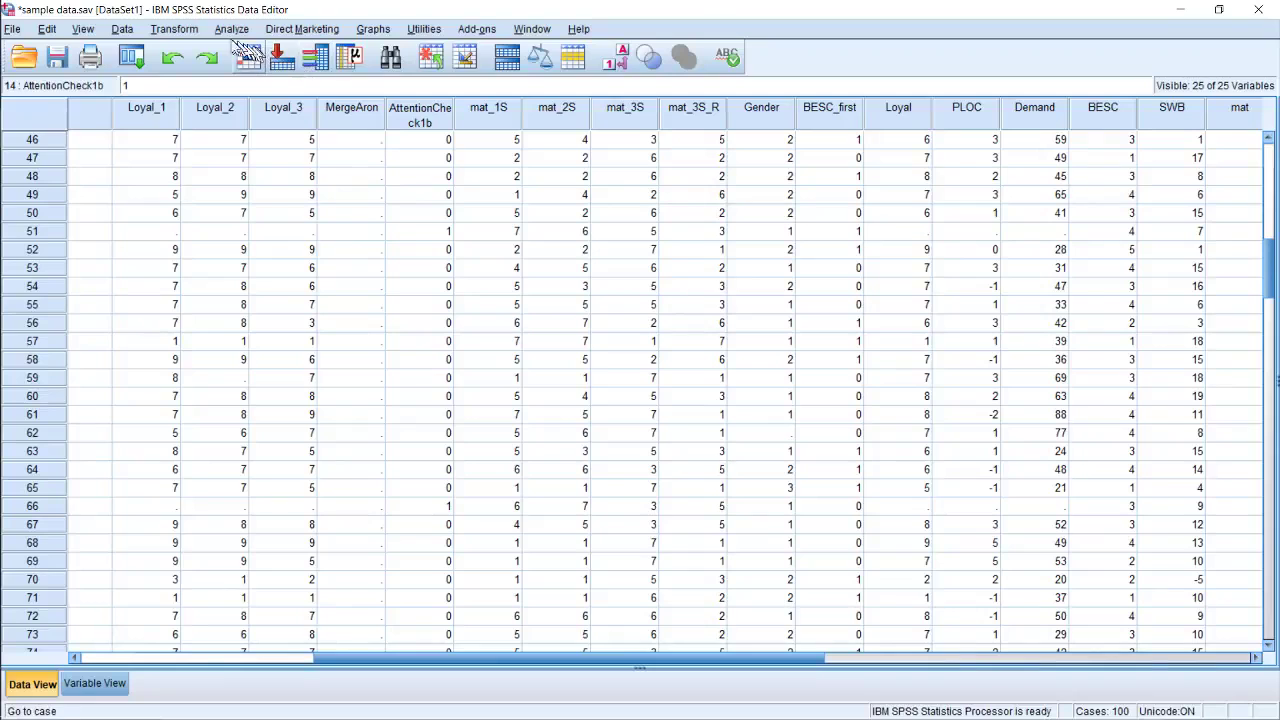
pyautogui.click(122, 29)
pyautogui.moveTo(178, 32)
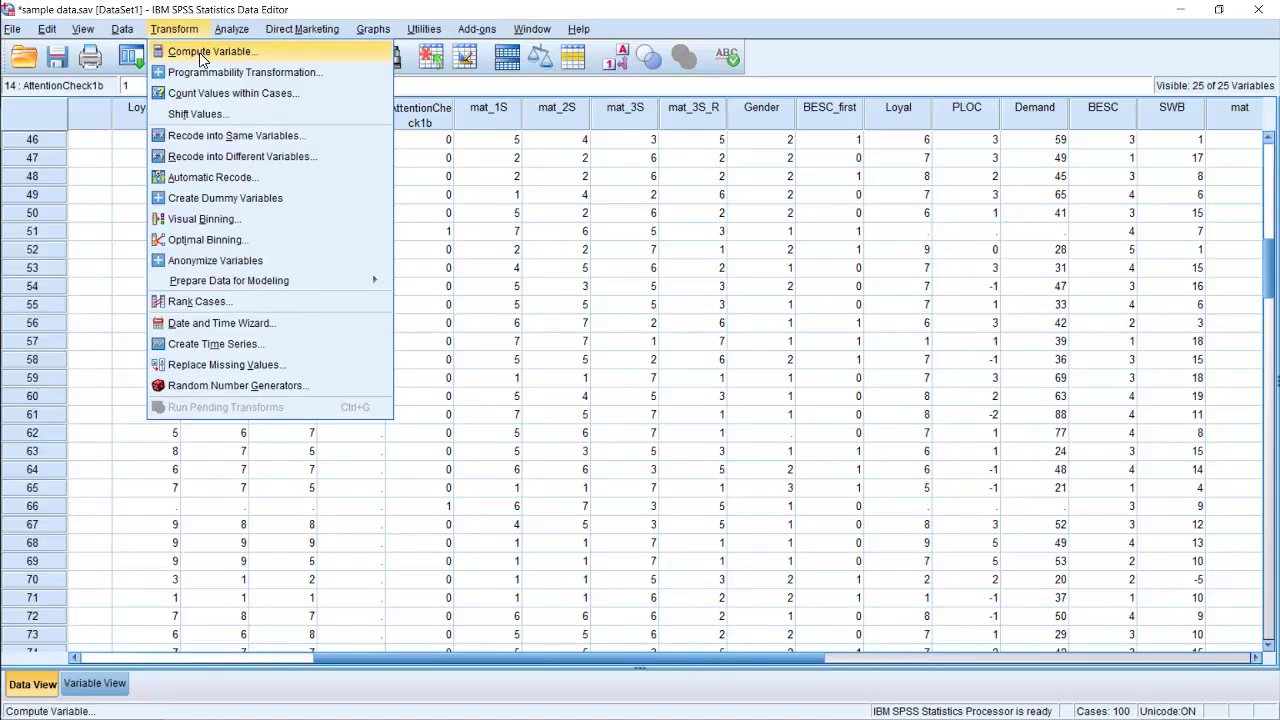
pyautogui.click(202, 54)
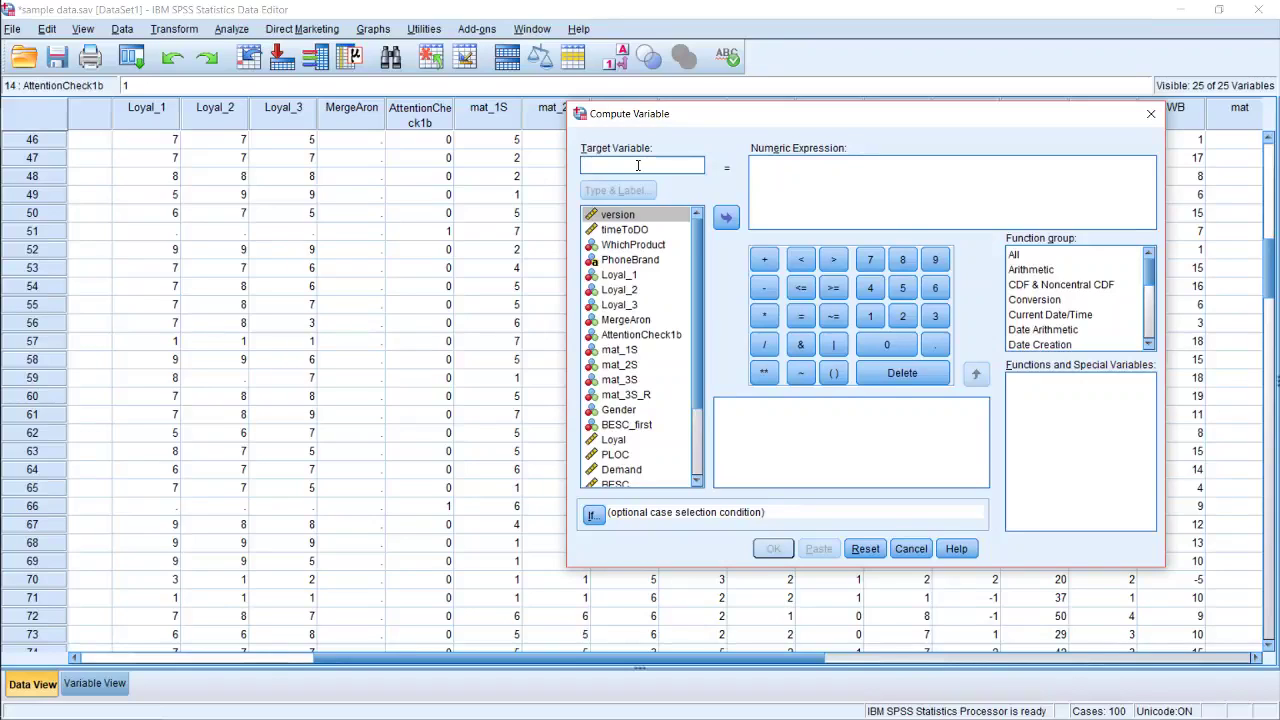
pyautogui.write('mat')
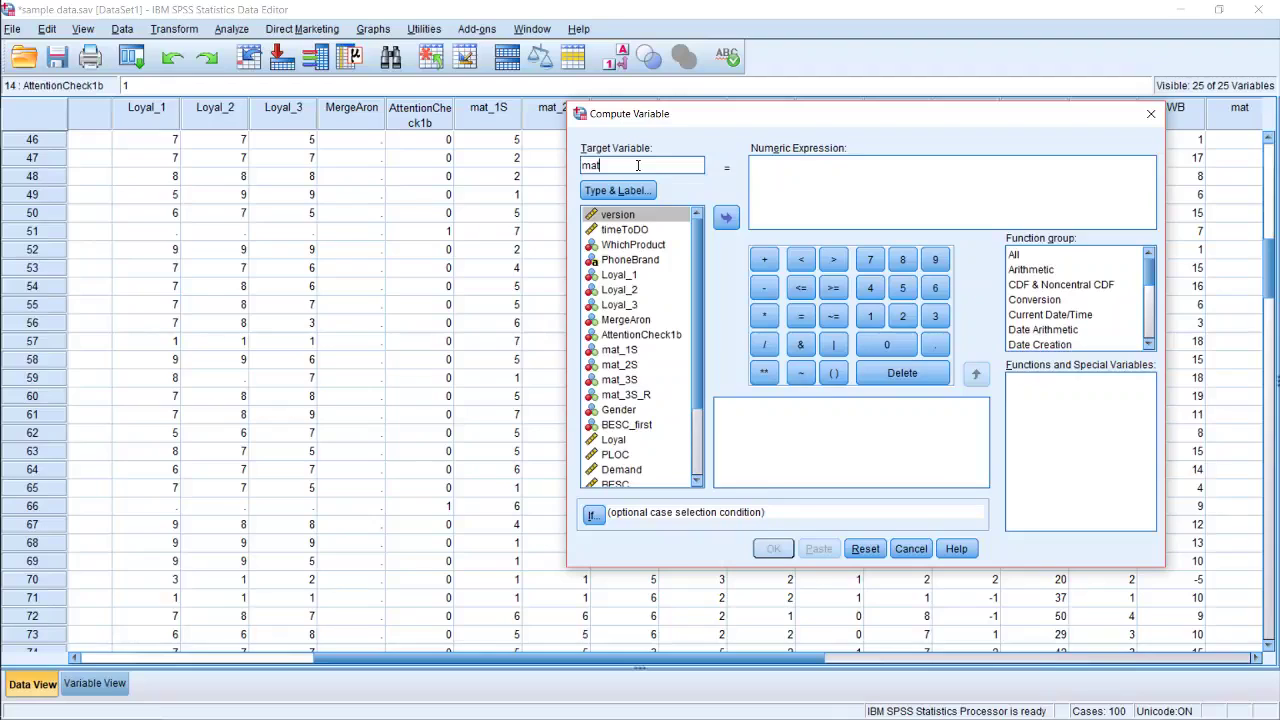
pyautogui.click(771, 178)
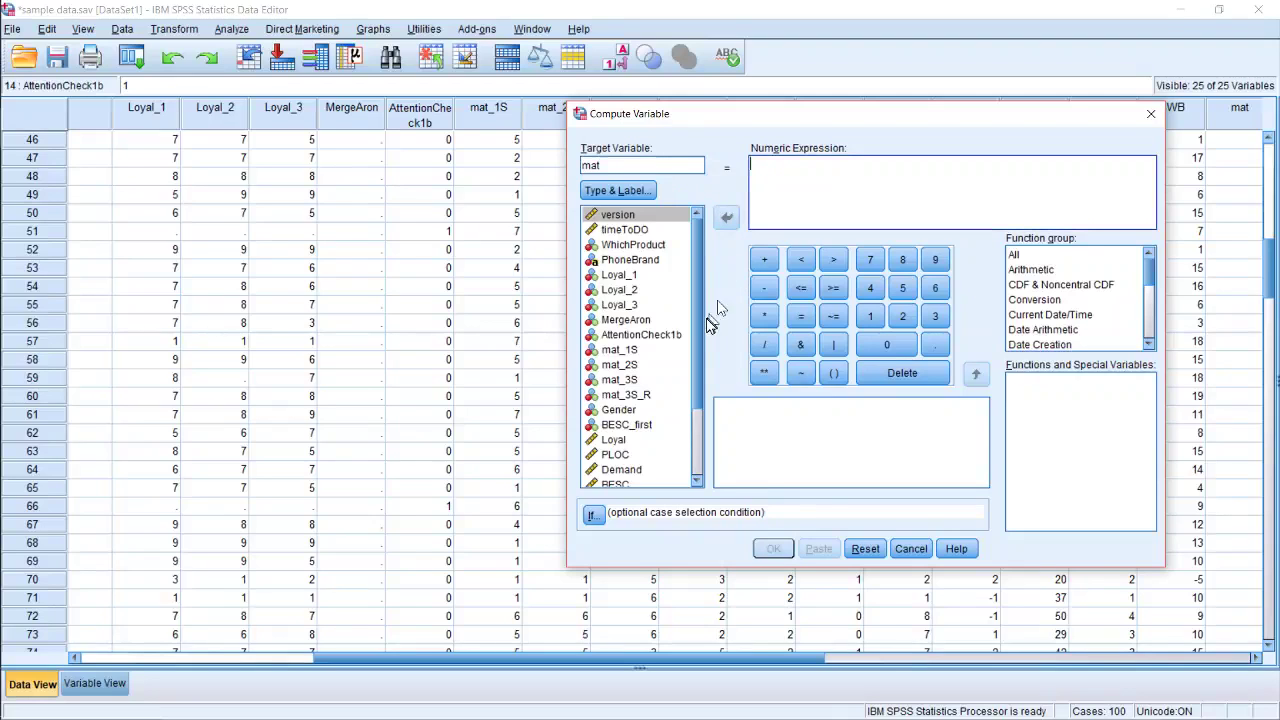
# Add mat_1S and mat_2S to the numeric expression, separated by a space.
pyautogui.moveTo(698, 328); pyautogui.dragTo(688, 405)
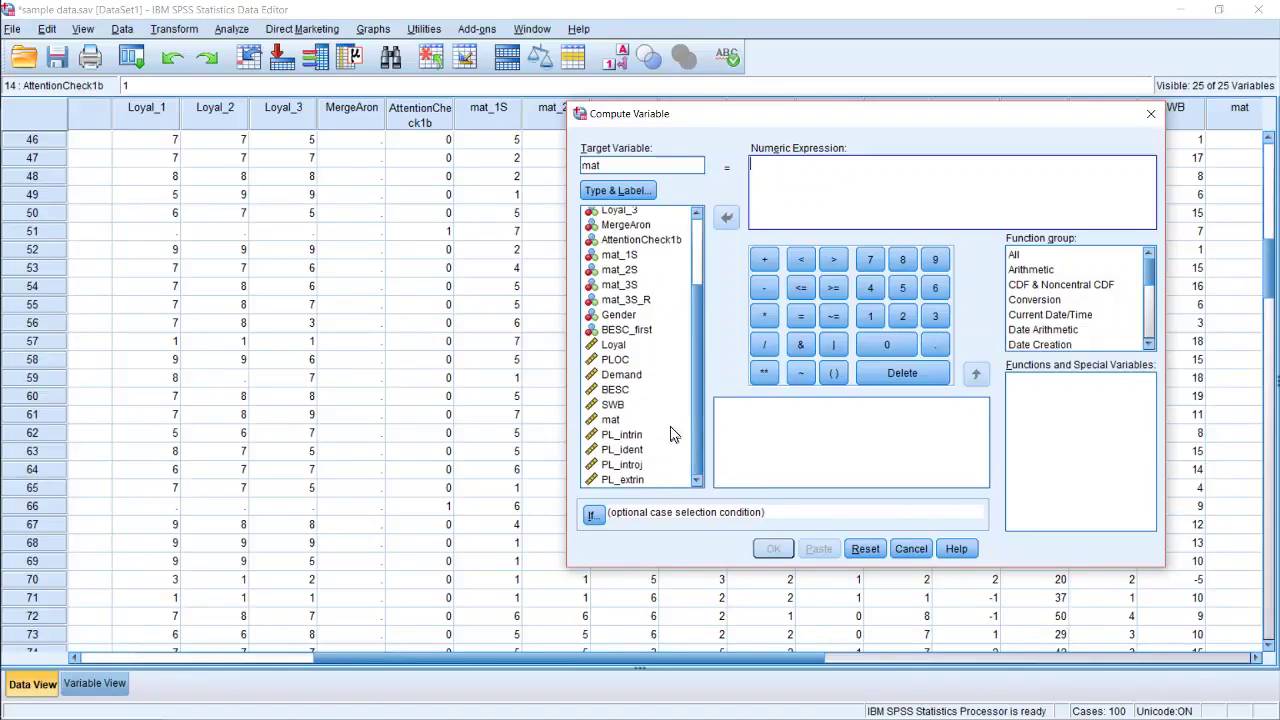
pyautogui.click(619, 254)
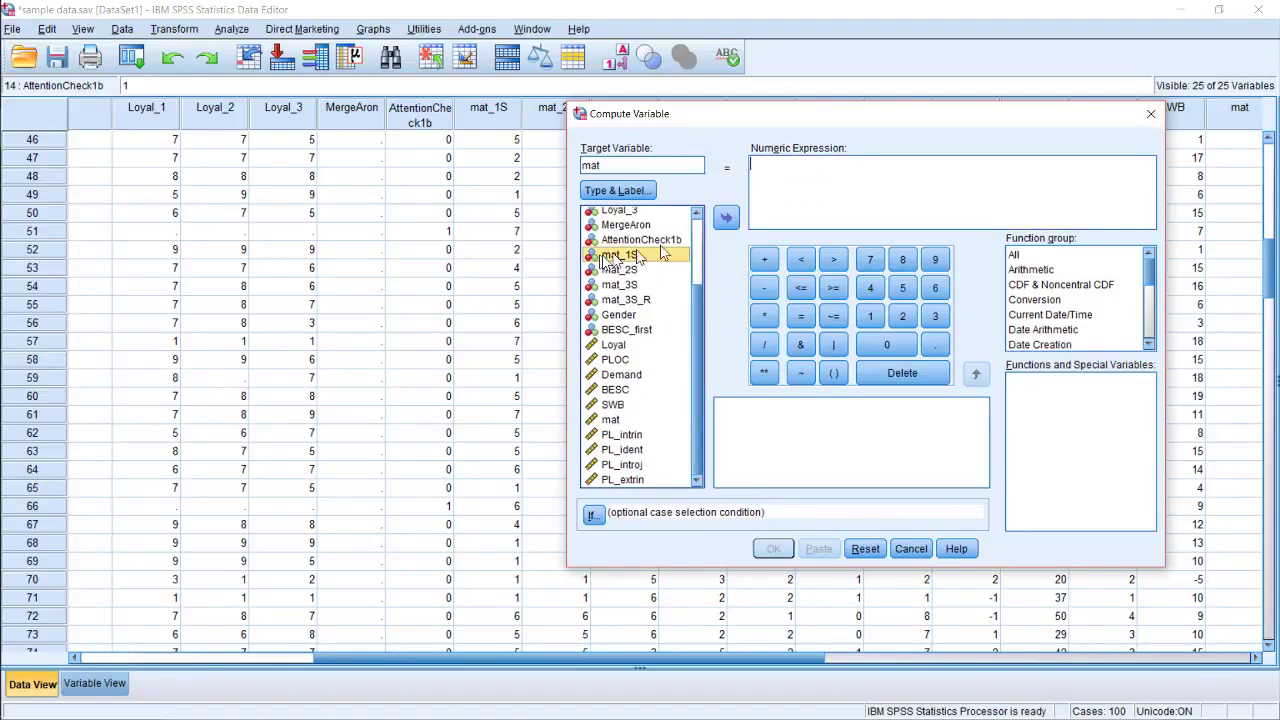
pyautogui.click(727, 218)
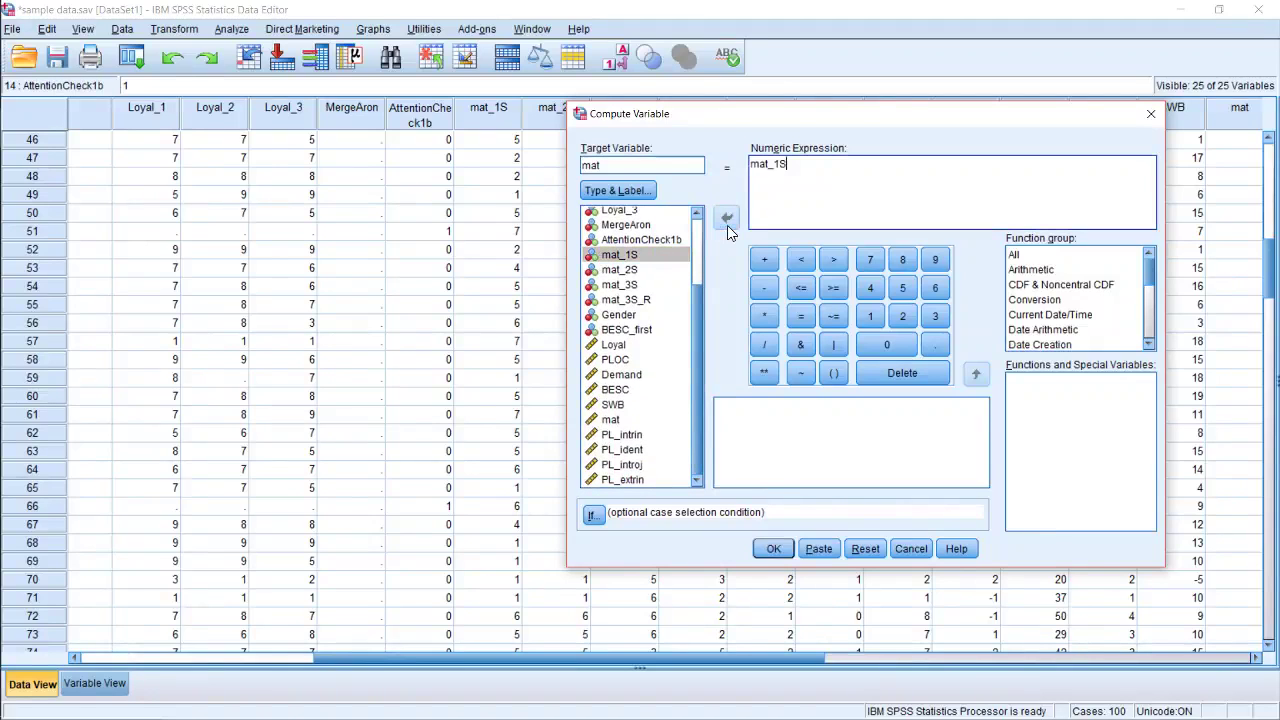
pyautogui.click(650, 268)
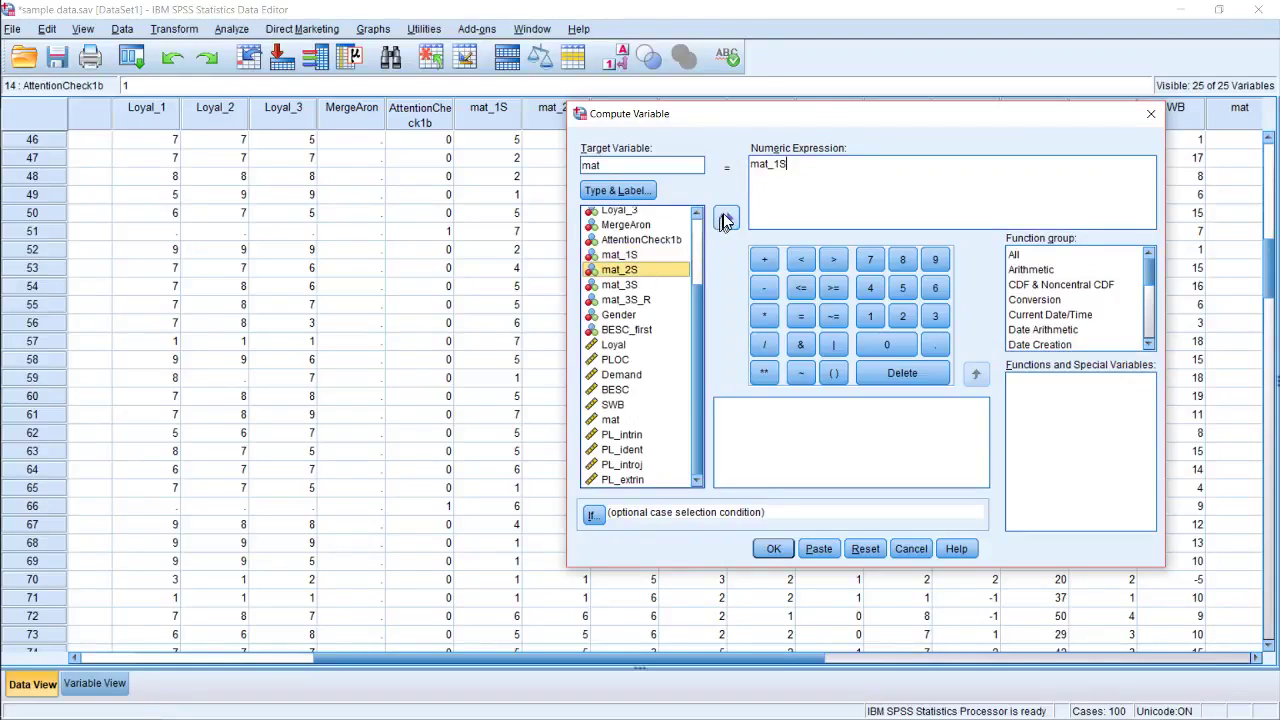
pyautogui.click(834, 182)
pyautogui.click(727, 217)
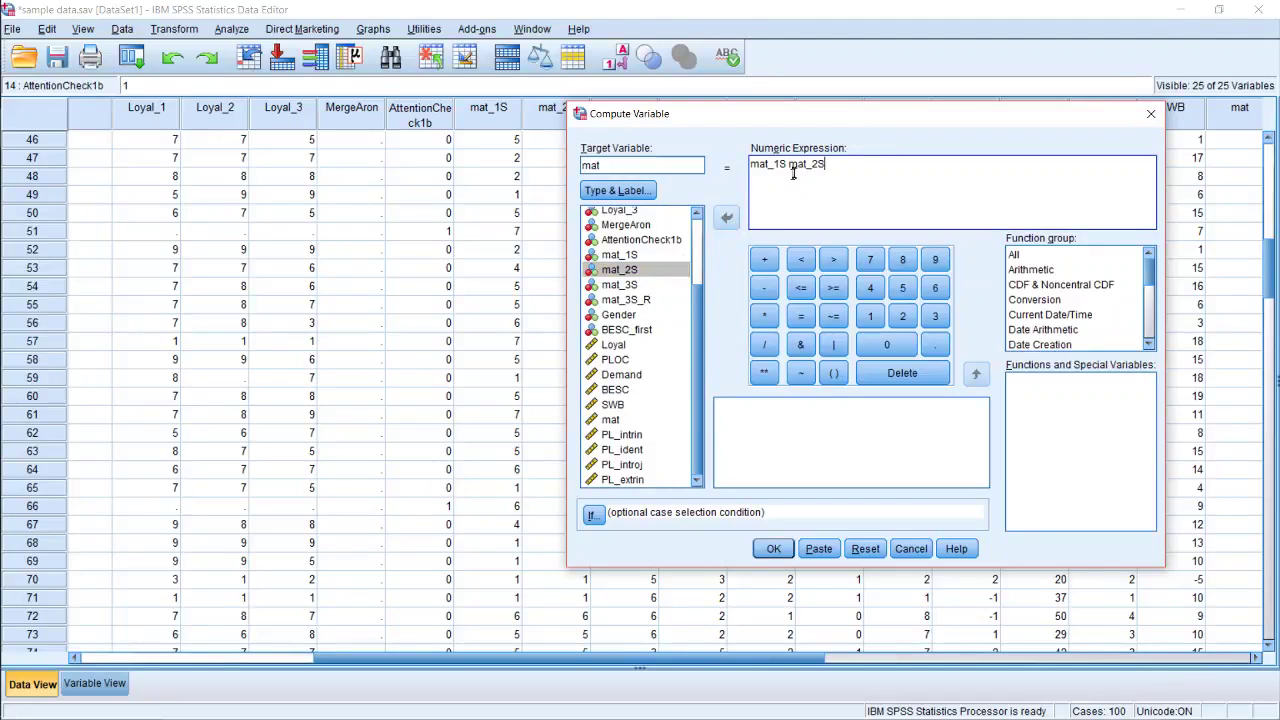
# Add mat_3S to the numeric expression and place it after mat_2S.
pyautogui.click(752, 163)
pyautogui.click(648, 285)
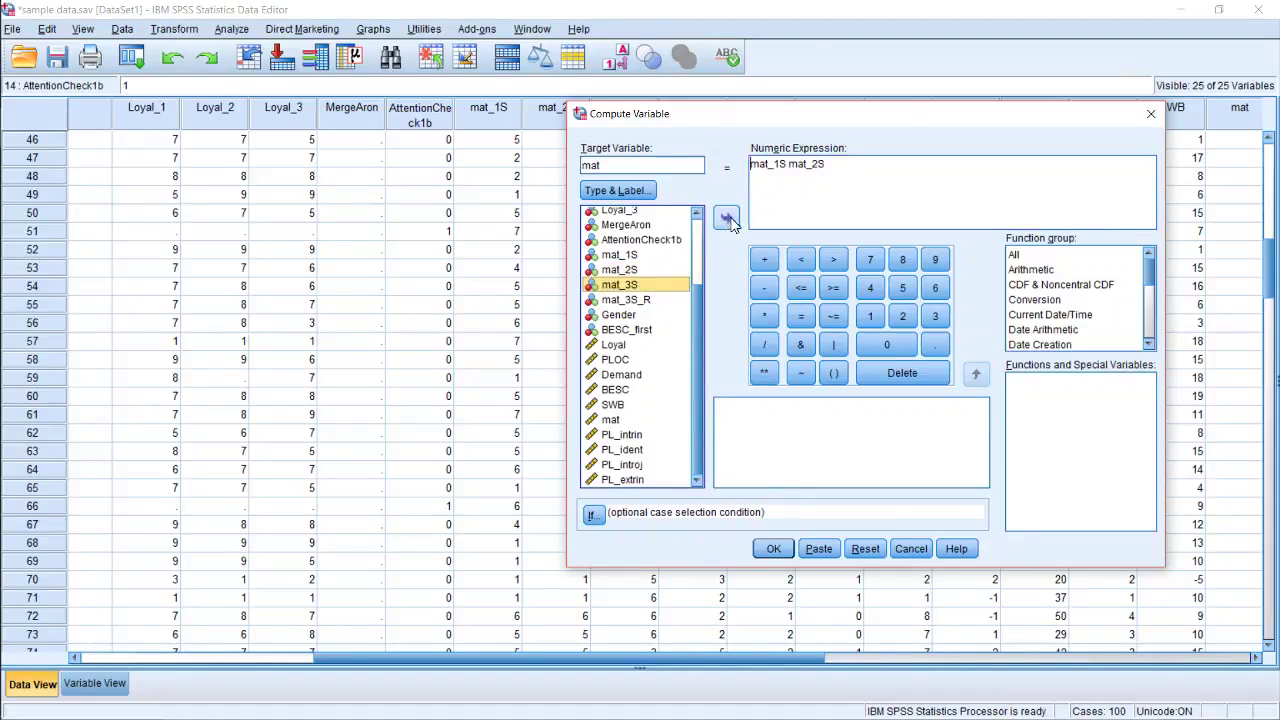
pyautogui.click(726, 217)
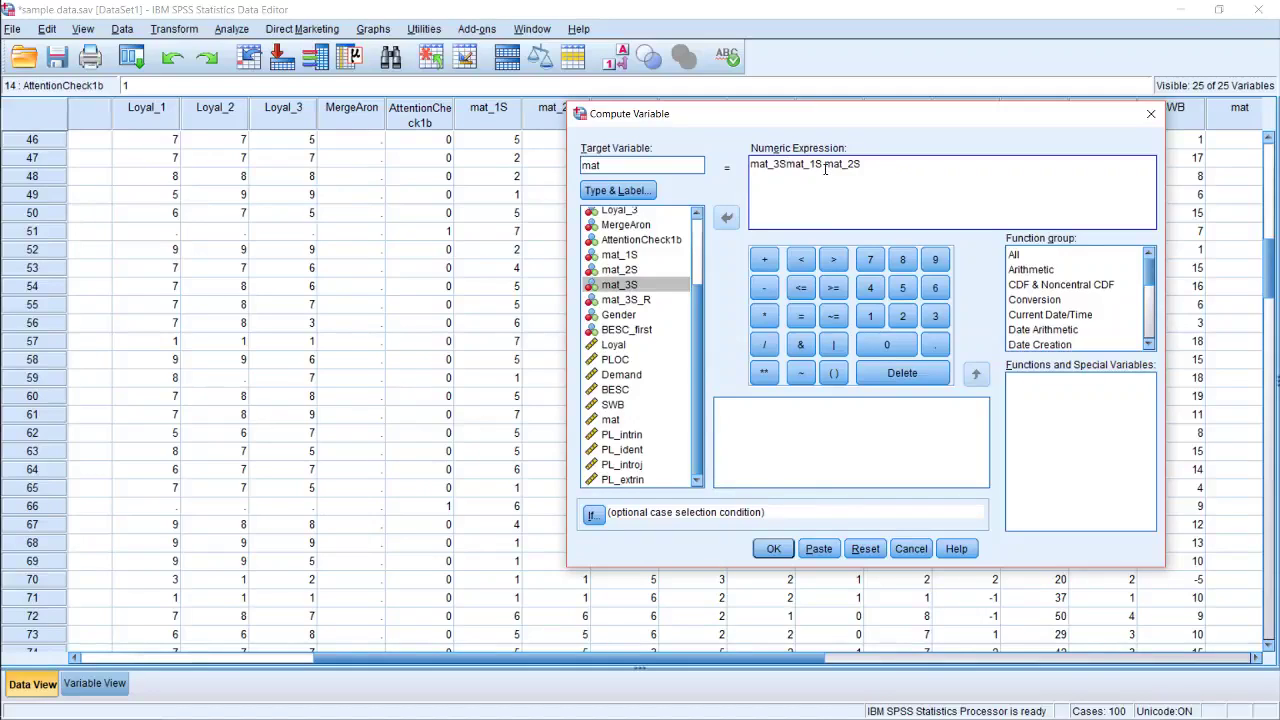
pyautogui.hotkey('shift', 'Left')
pyautogui.hotkey('shift', 'Left')
pyautogui.hotkey('shift', 'Left')
pyautogui.hotkey('shift', 'Left')
pyautogui.hotkey('shift', 'Left')
pyautogui.hotkey('shift', 'Left')
pyautogui.press('BackSpace')
pyautogui.write('mat_3S')
pyautogui.write('asdfasdf')
pyautogui.hotkey('ctrl', 'BackSpace')
# Complete the numeric expression as (mat_1S + mat_2S + mat_3S) /3 to average the three items.
pyautogui.click(751, 163)
pyautogui.write('(')
pyautogui.write('+')
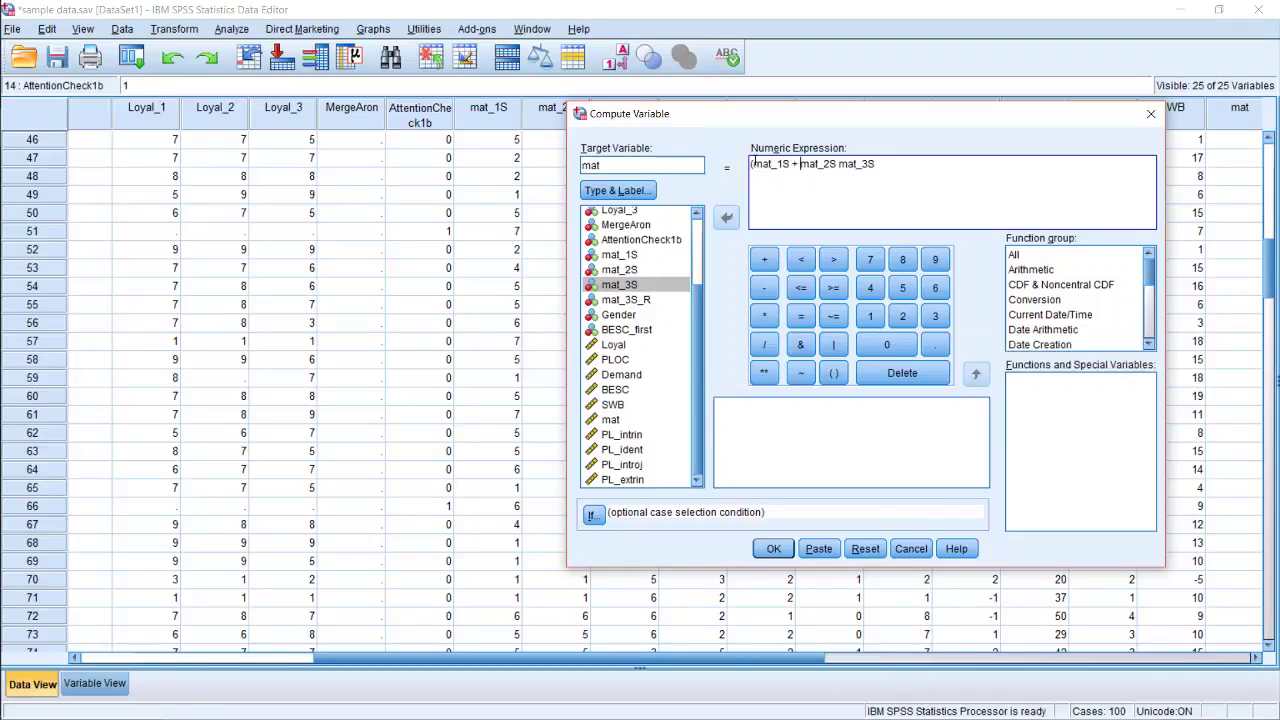
pyautogui.press('Right')
pyautogui.press('Right')
pyautogui.press('Right')
pyautogui.press('Right')
pyautogui.press('Right')
pyautogui.write('+ mat_3S) /3')
# Examine the missing Loyal_2 entry of case 59.
pyautogui.click(242, 381)
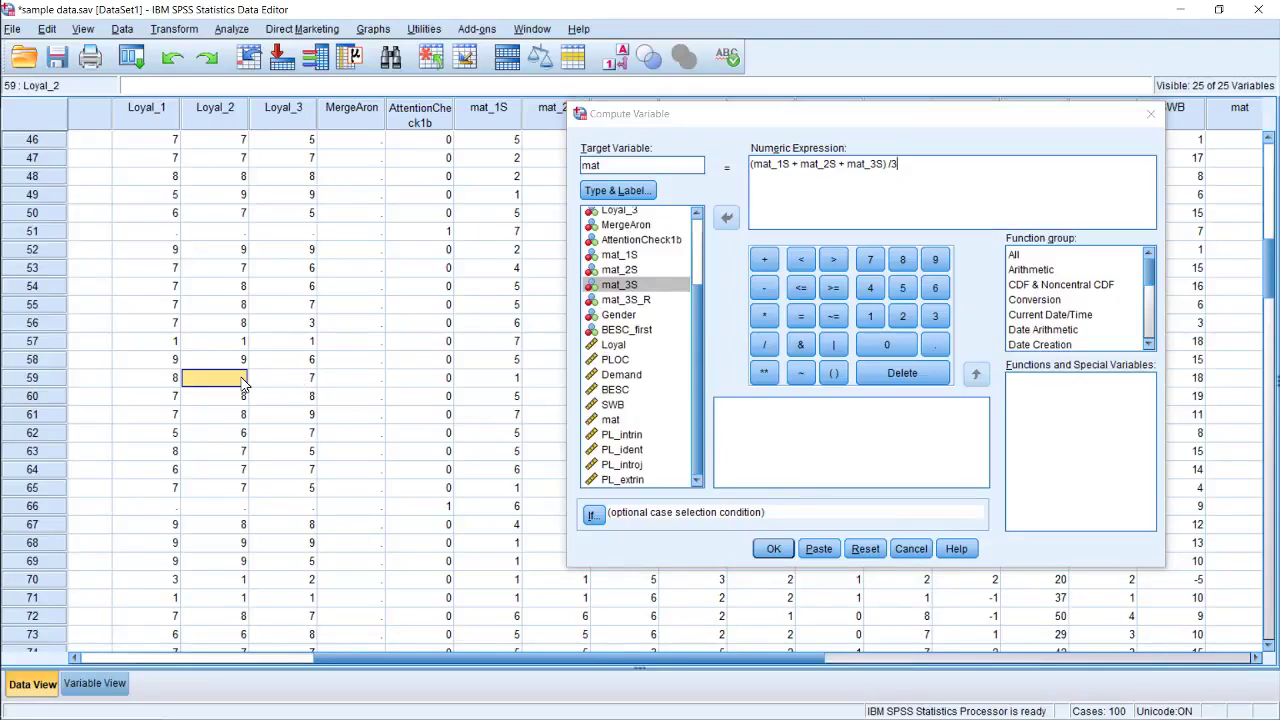
# Rewrite the numeric expression as MEAN(mat_1S, mat_2S, mat_3S), removing the division by 3.
pyautogui.click(827, 175)
pyautogui.click(760, 170)
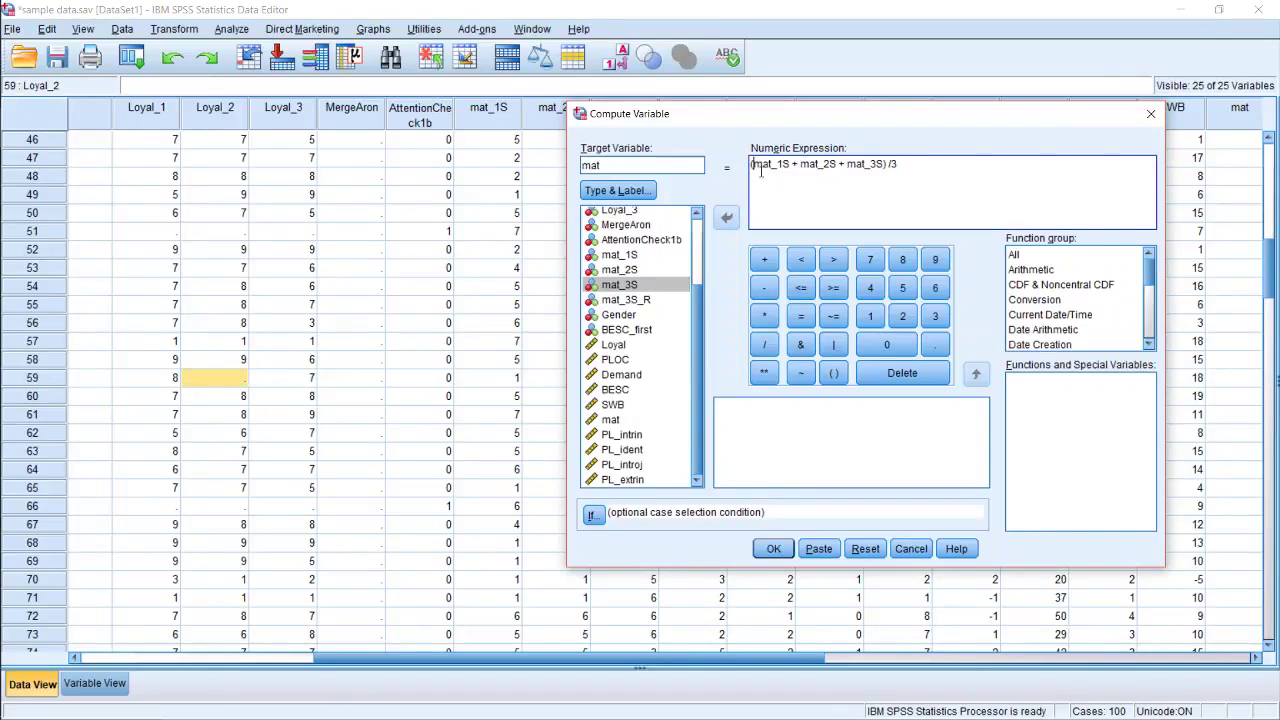
pyautogui.write('MEAN')
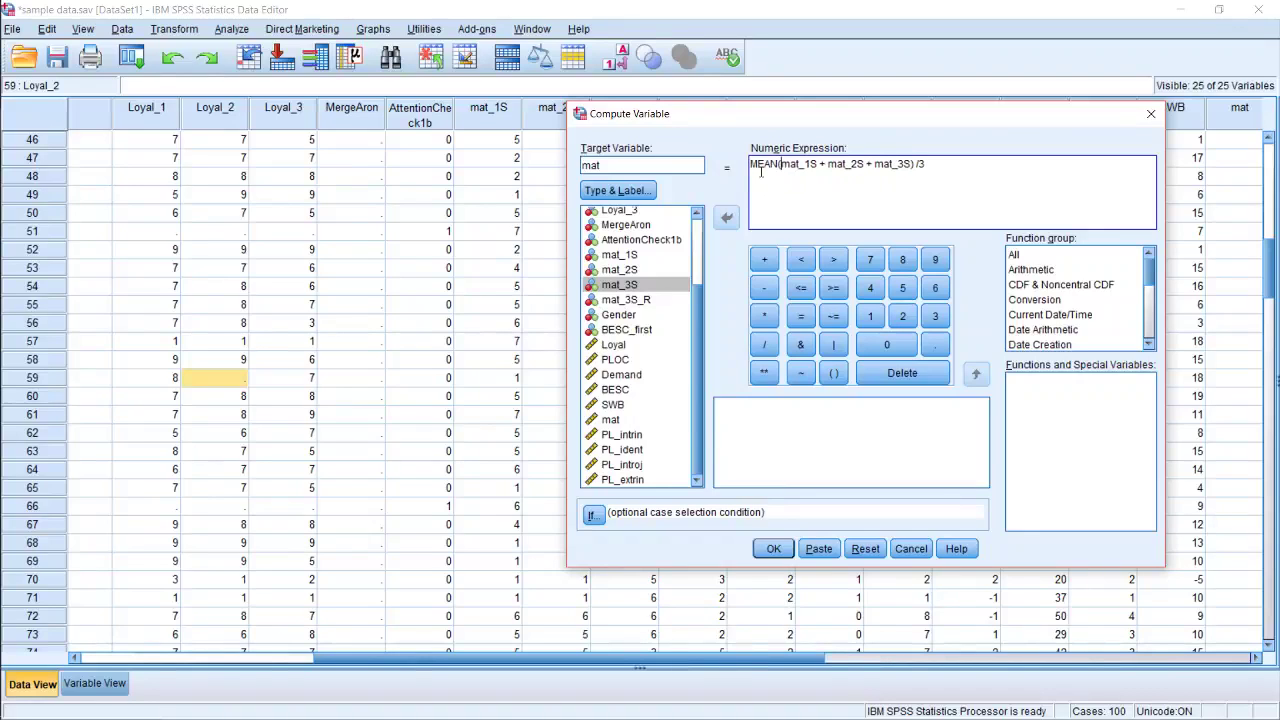
pyautogui.press('Delete')
pyautogui.press('Delete')
pyautogui.write(',')
pyautogui.hotkey('ctrl', 'Right')
pyautogui.hotkey('ctrl', 'Right')
pyautogui.press('Delete')
pyautogui.press('Delete')
pyautogui.write(',')
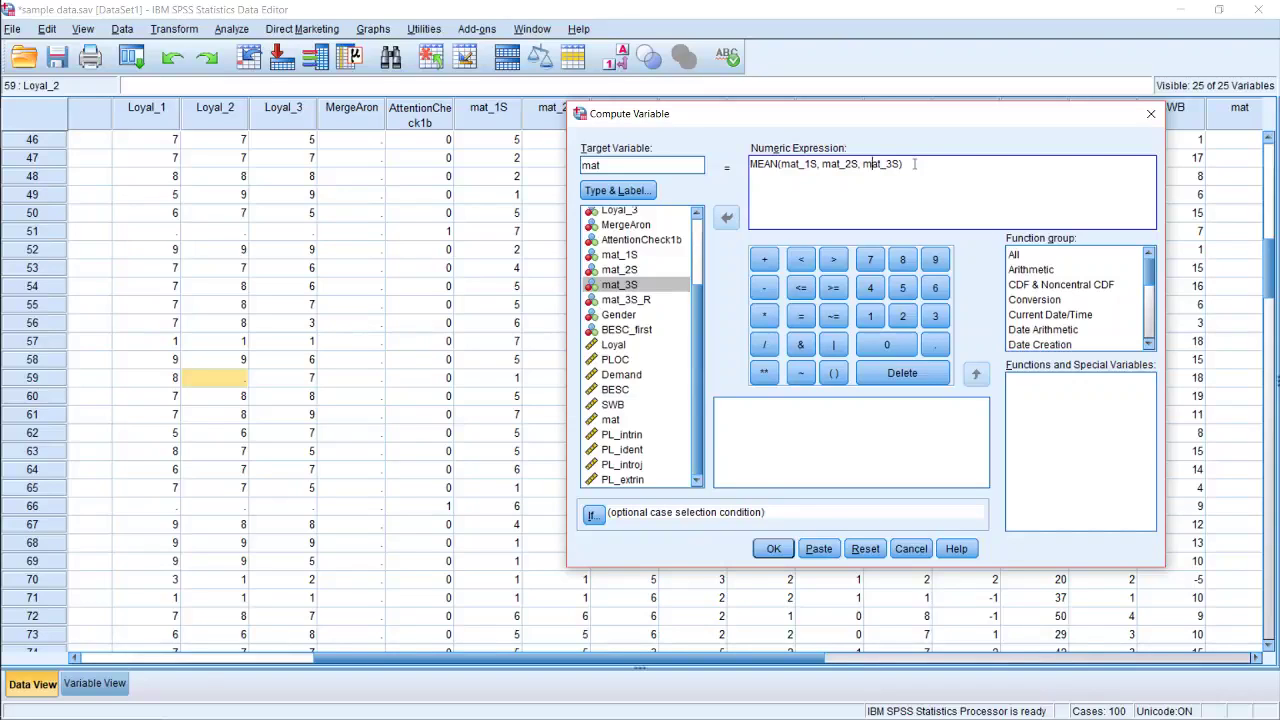
# Paste the mat computation as syntax, accept changing the existing variable, and narrow the command outline beside the code.
pyautogui.click(783, 553)
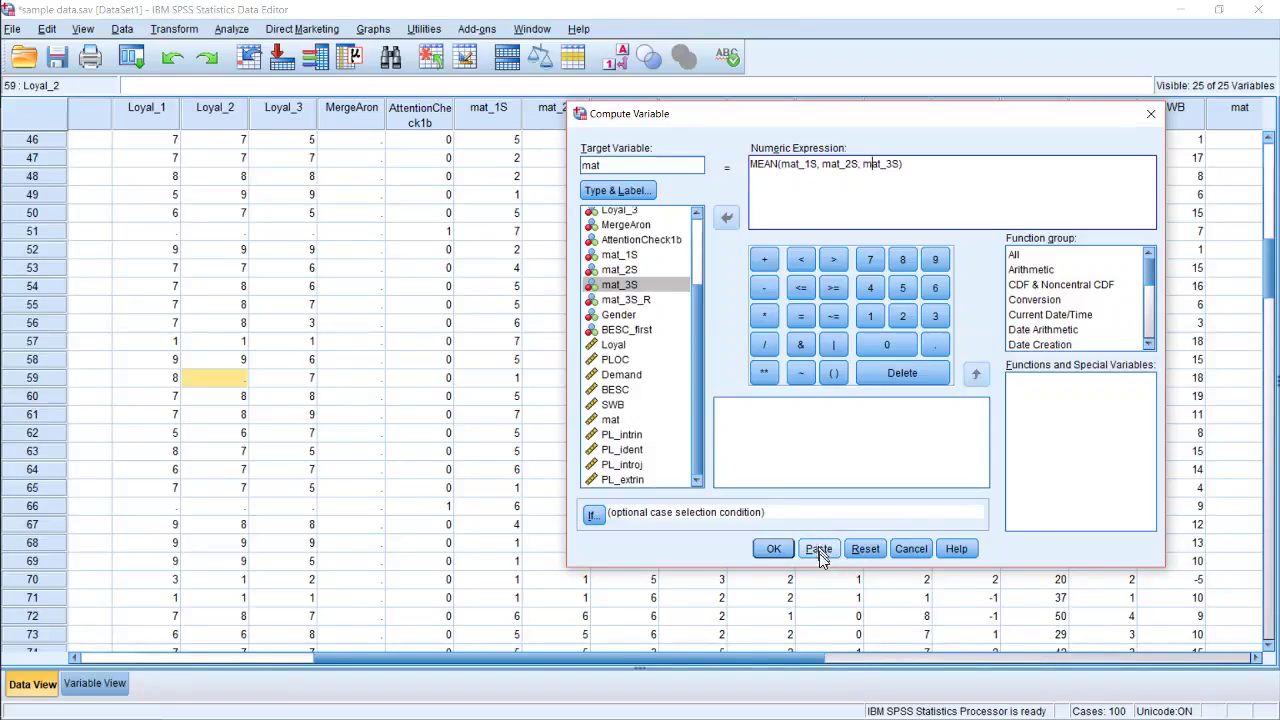
pyautogui.click(826, 558)
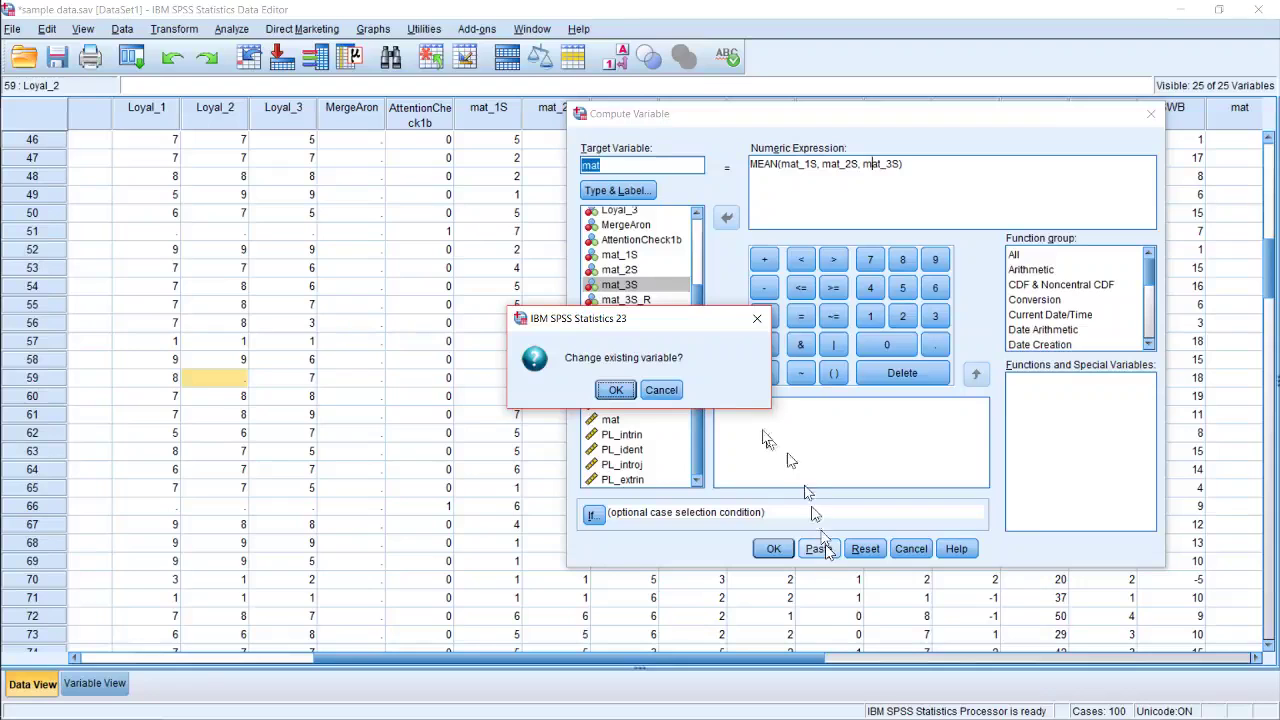
pyautogui.click(616, 390)
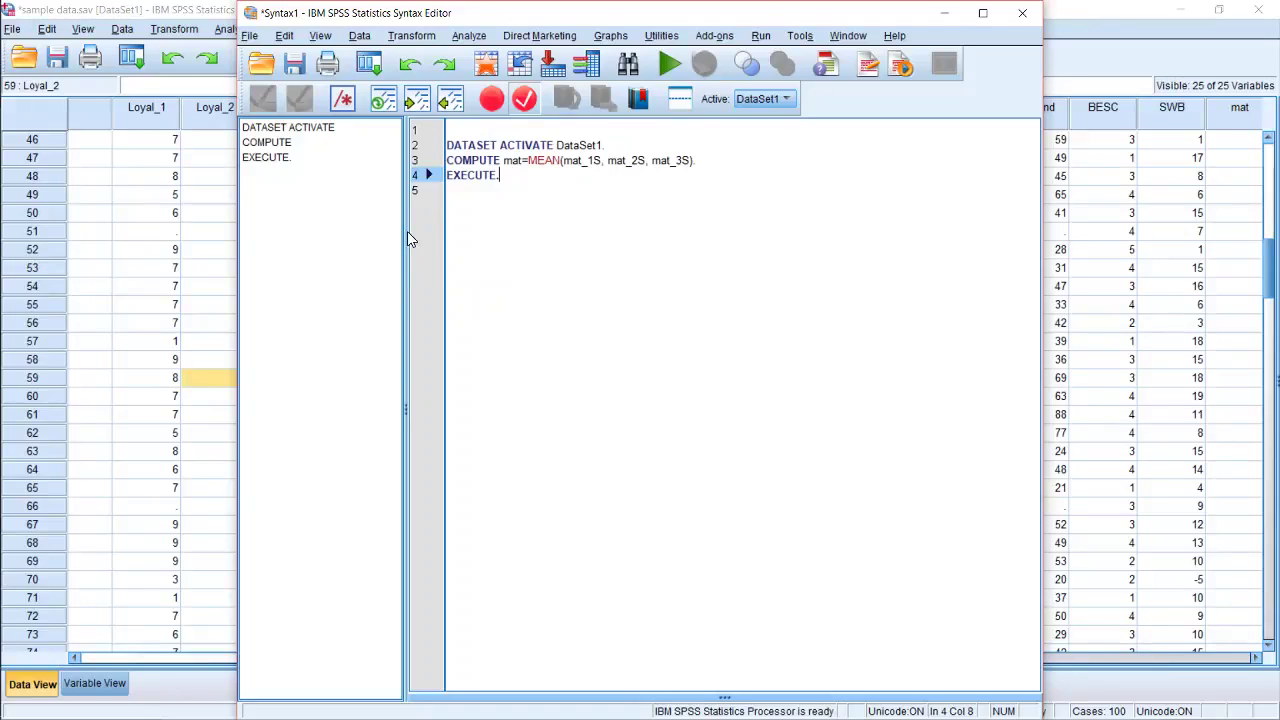
pyautogui.moveTo(407, 231); pyautogui.dragTo(367, 225)
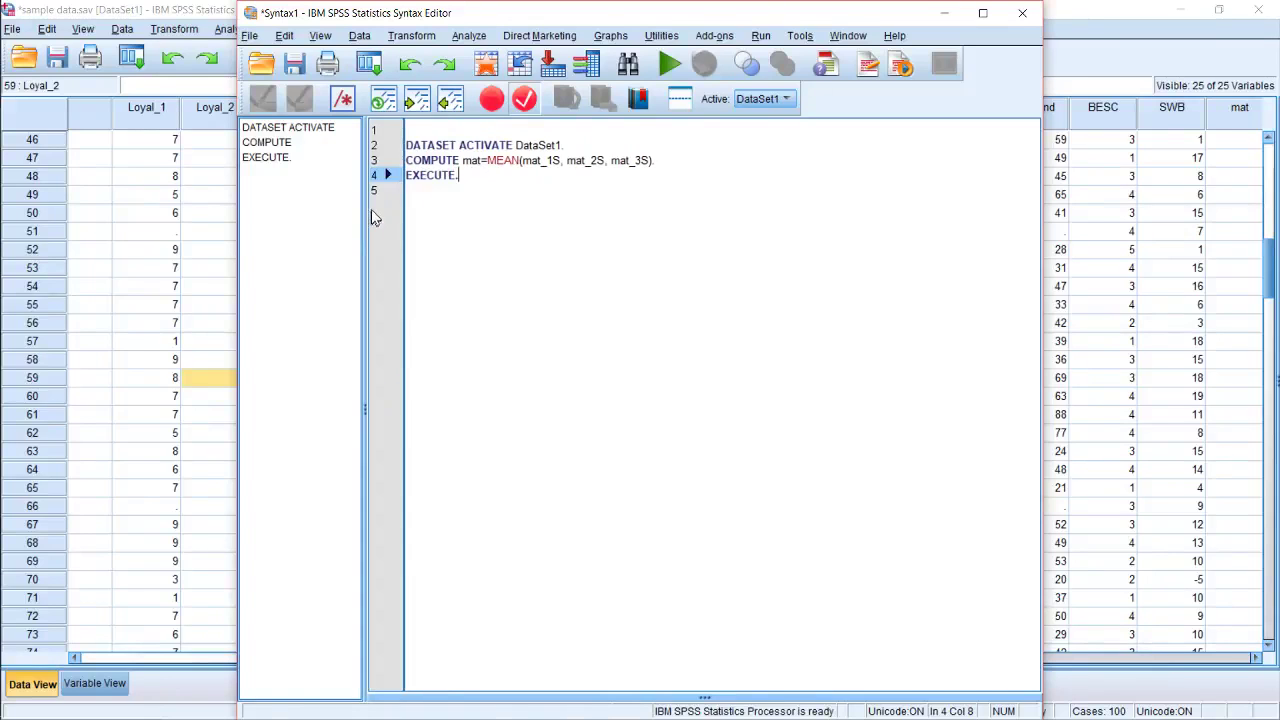
# Insert two blank lines before the COMPUTE command and one between it and EXECUTE.
pyautogui.click(575, 147)
pyautogui.press('Return')
pyautogui.press('Return')
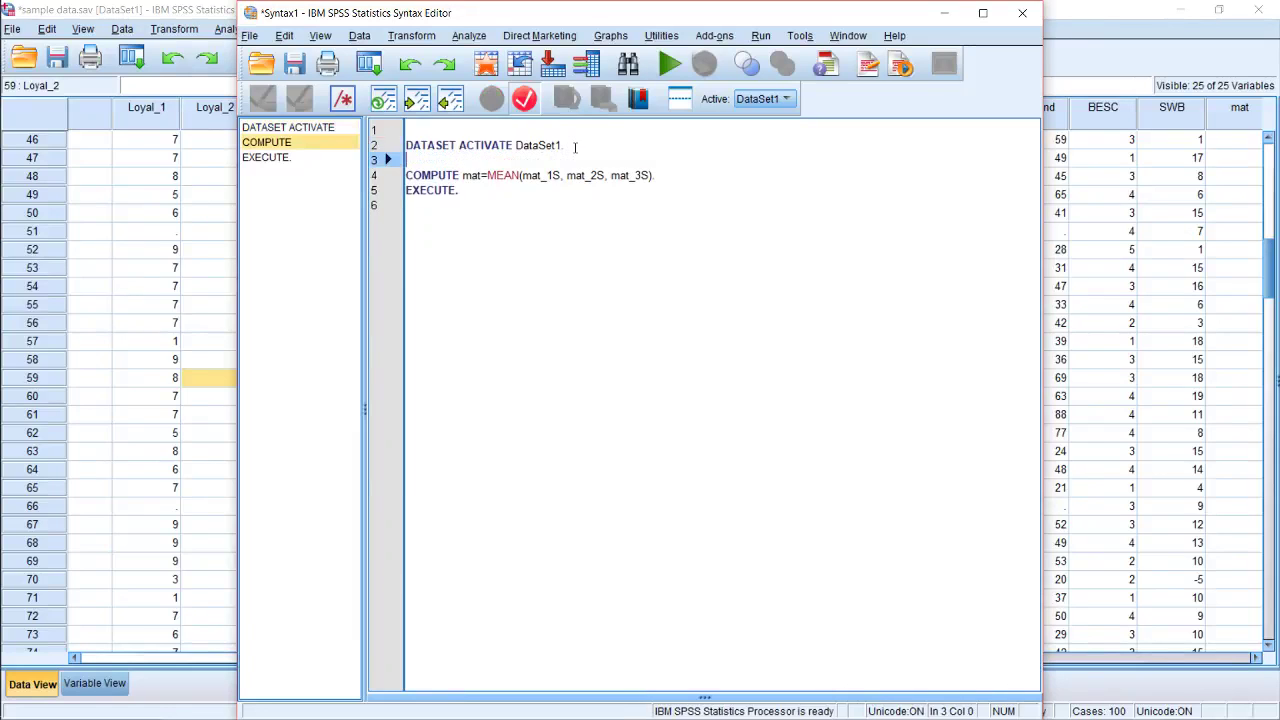
pyautogui.press('Up')
pyautogui.press('Down')
pyautogui.press('Down')
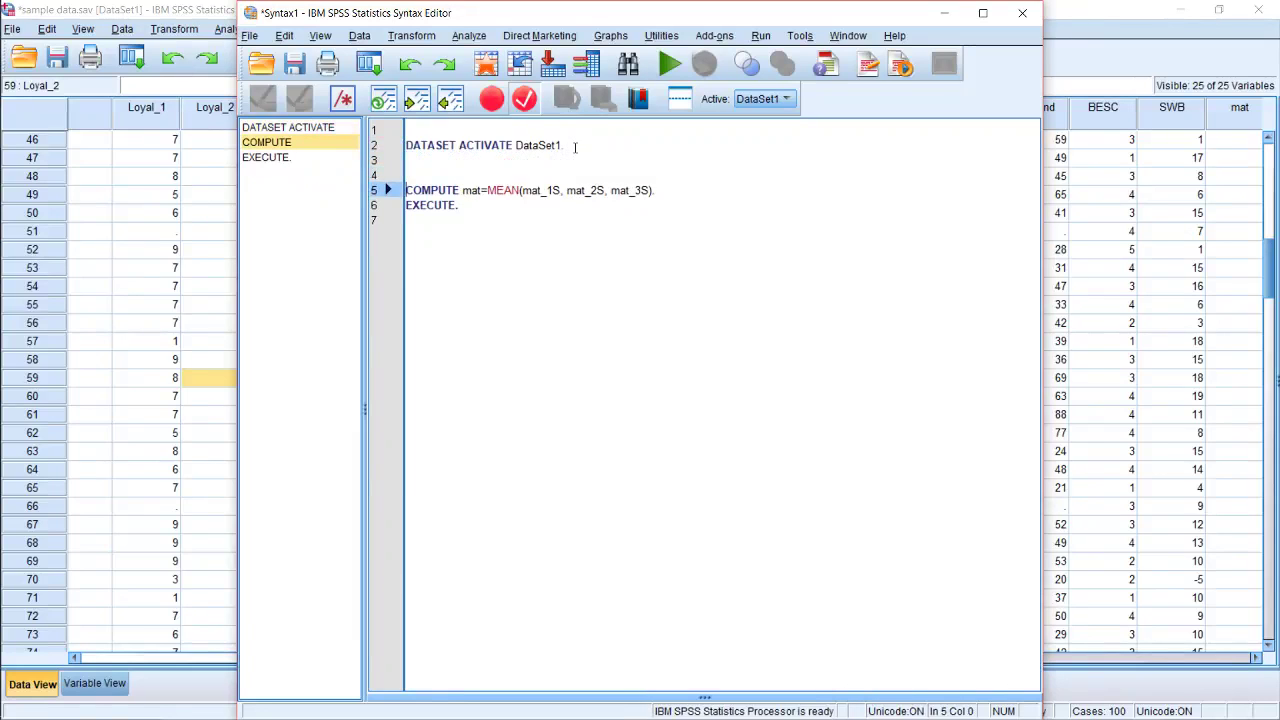
pyautogui.press('Down')
pyautogui.press('Return')
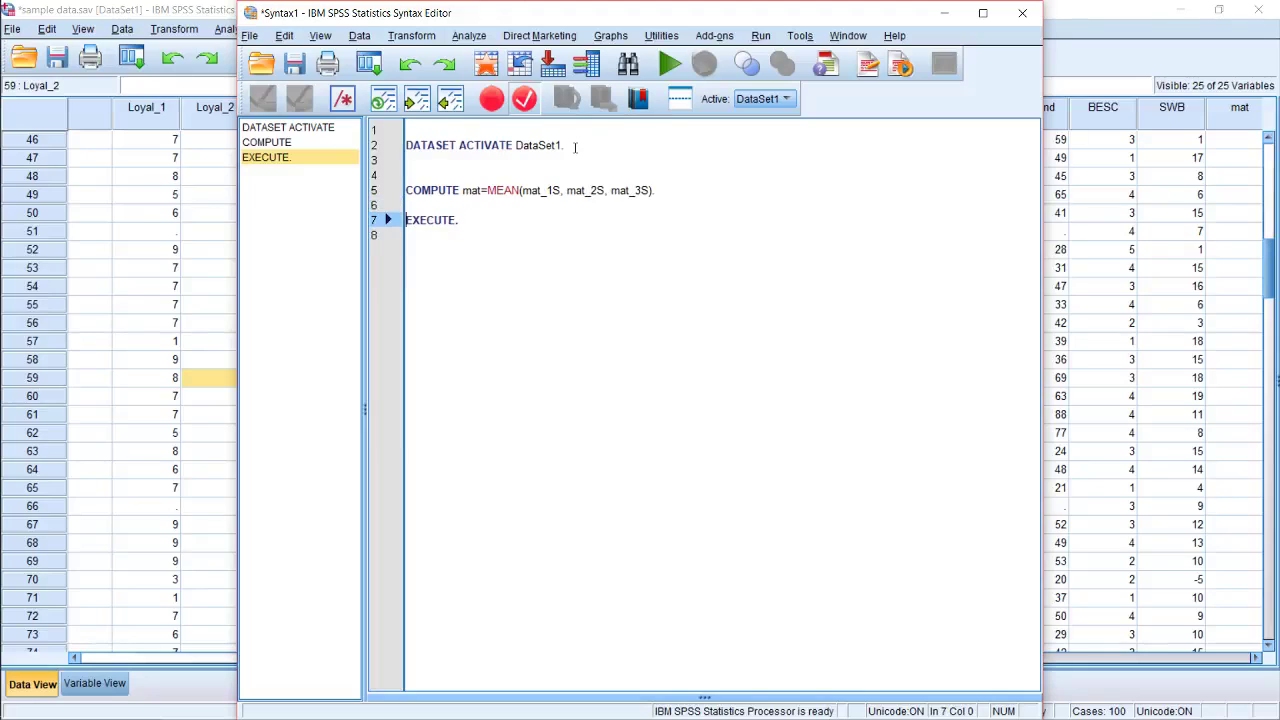
pyautogui.press('Up')
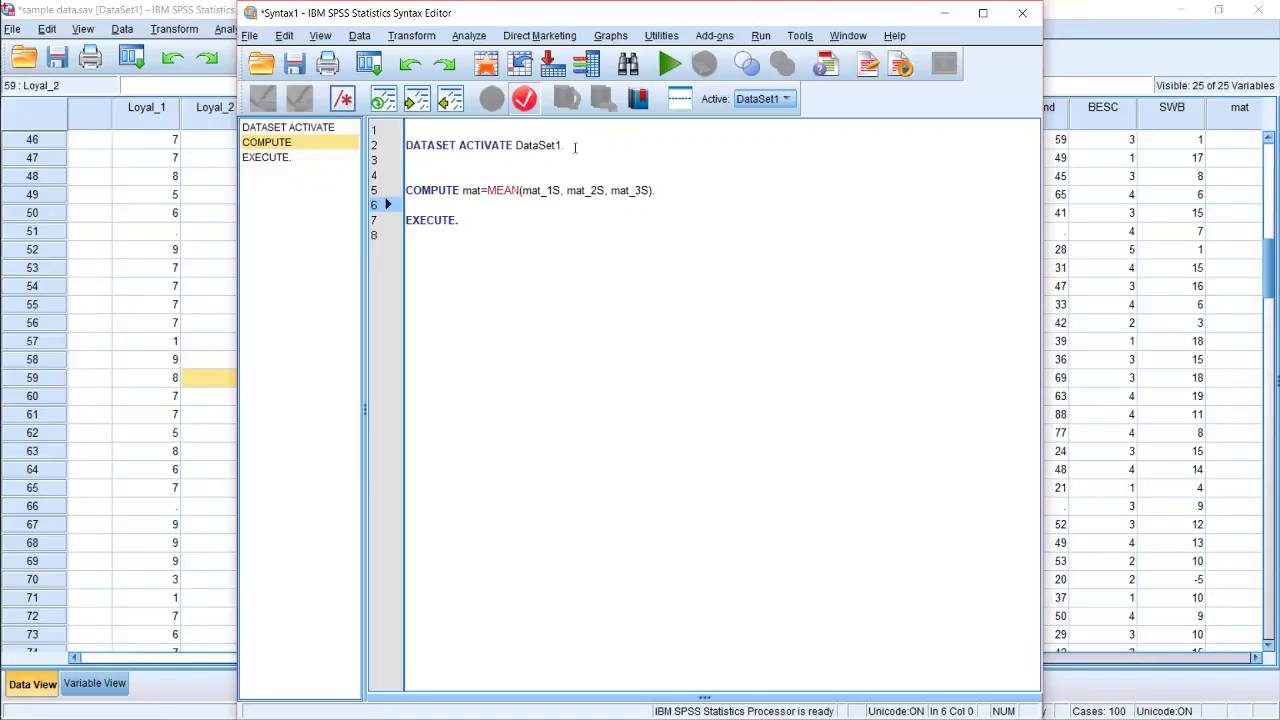
# Extend the MEAN arguments in the COMPUTE command with mat_4S and mat_5S, separated by commas.
pyautogui.press('Up')
pyautogui.hotkey('ctrl', 'Right')
pyautogui.hotkey('ctrl', 'Right')
pyautogui.hotkey('ctrl', 'Right')
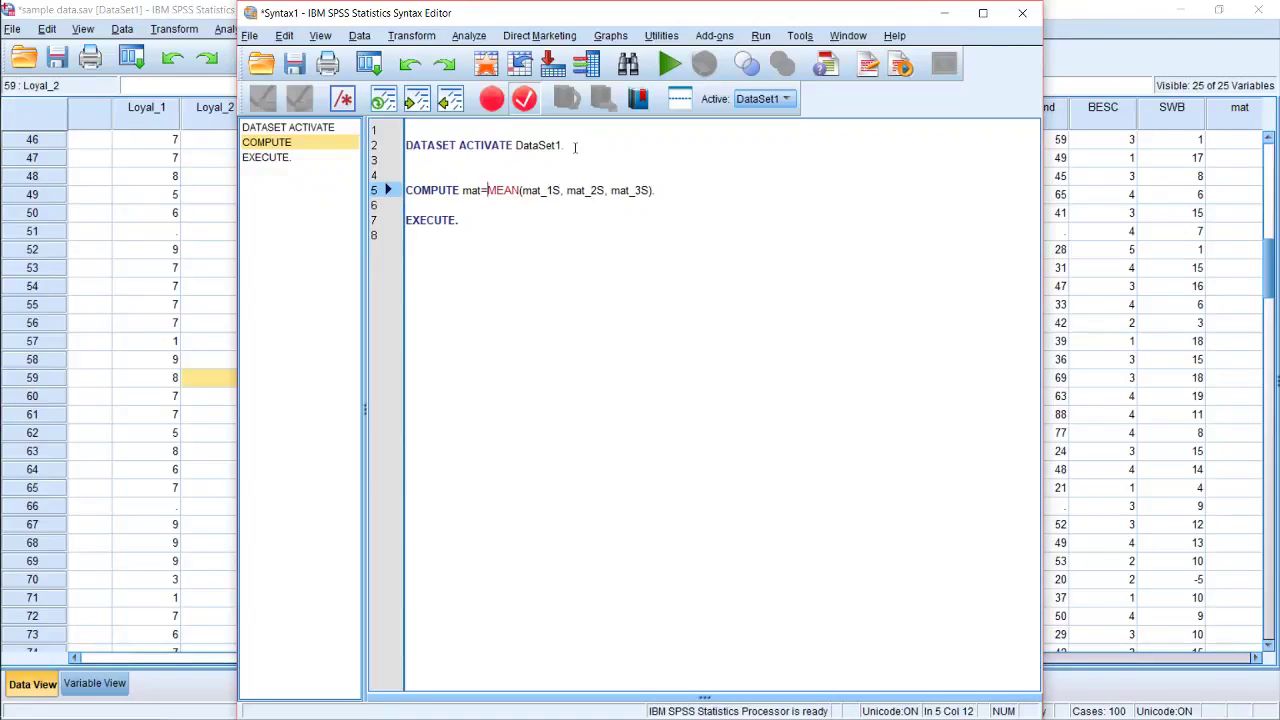
pyautogui.hotkey('ctrl', 'Right')
pyautogui.hotkey('ctrl', 'Right')
pyautogui.write(', mat_')
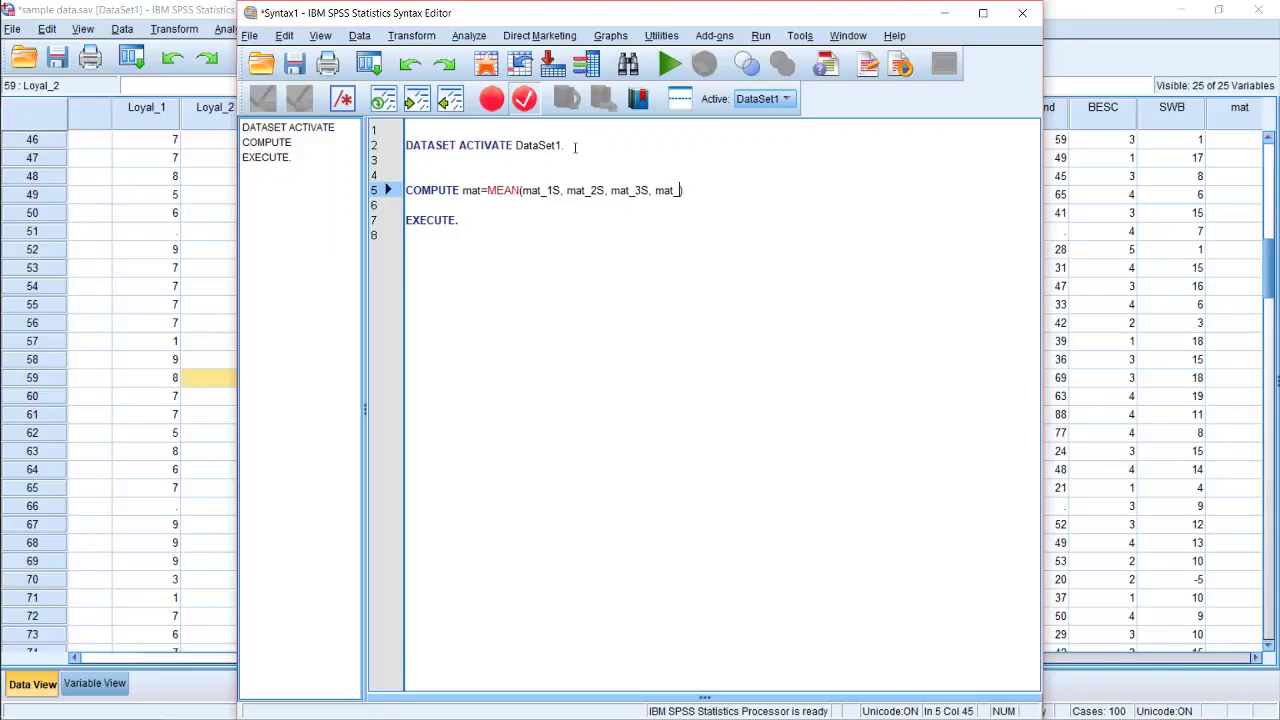
pyautogui.write('4S, M')
pyautogui.press('BackSpace')
pyautogui.write('mat')
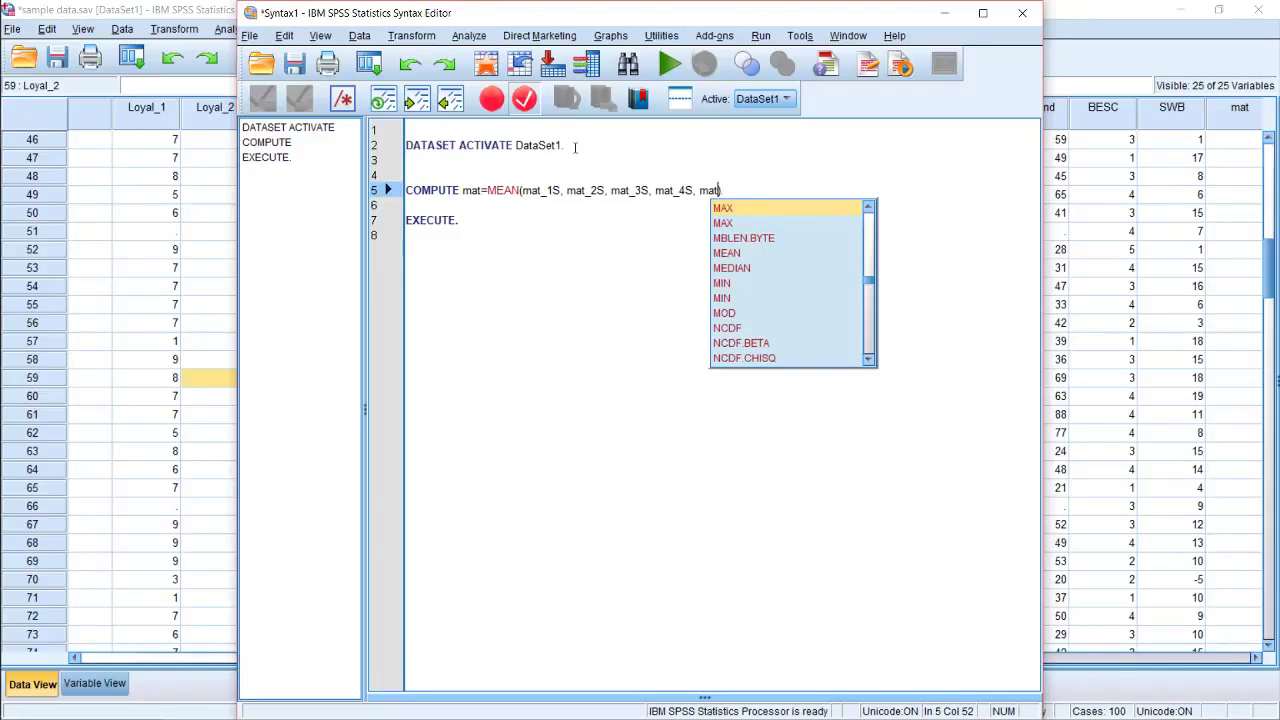
pyautogui.write('5')
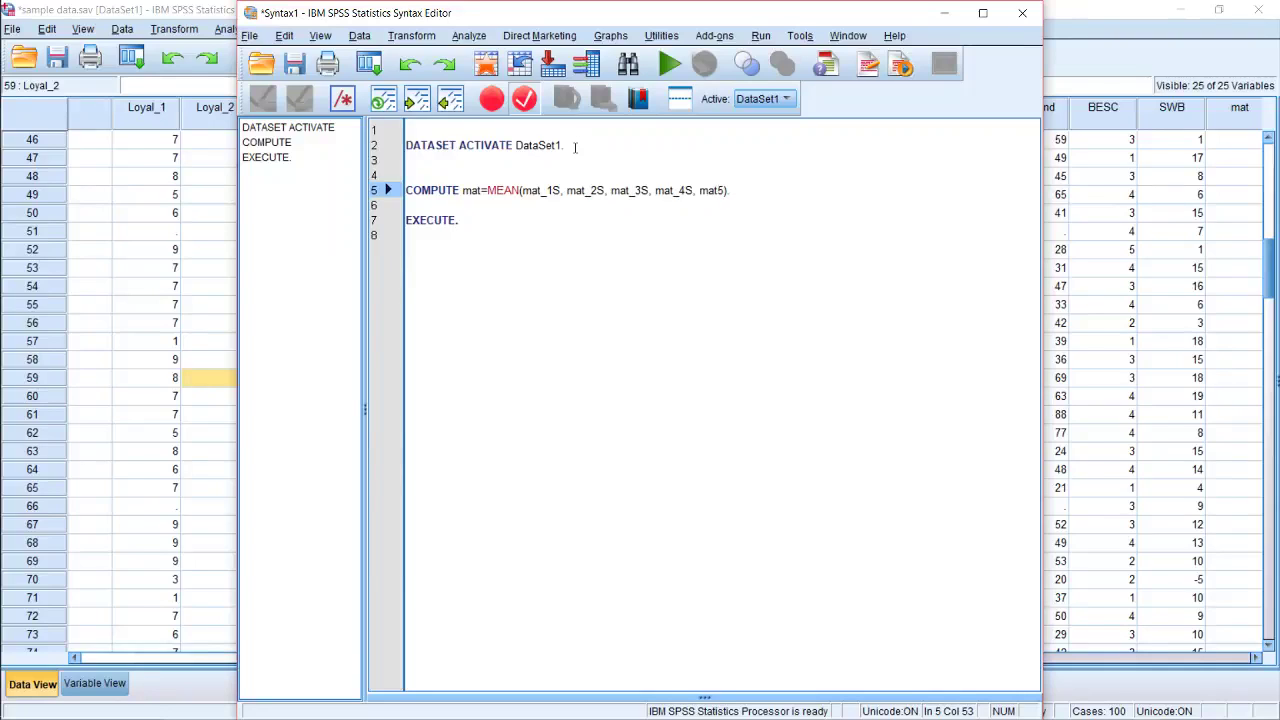
pyautogui.write('S')
pyautogui.press('Left')
pyautogui.press('Left')
pyautogui.write('_')
# Duplicate the COMPUTE mat line so that three copies stand one below the other, with one blank line fewer above.
pyautogui.hotkey('ctrl', 'r')
pyautogui.hotkey('ctrl', 'c')
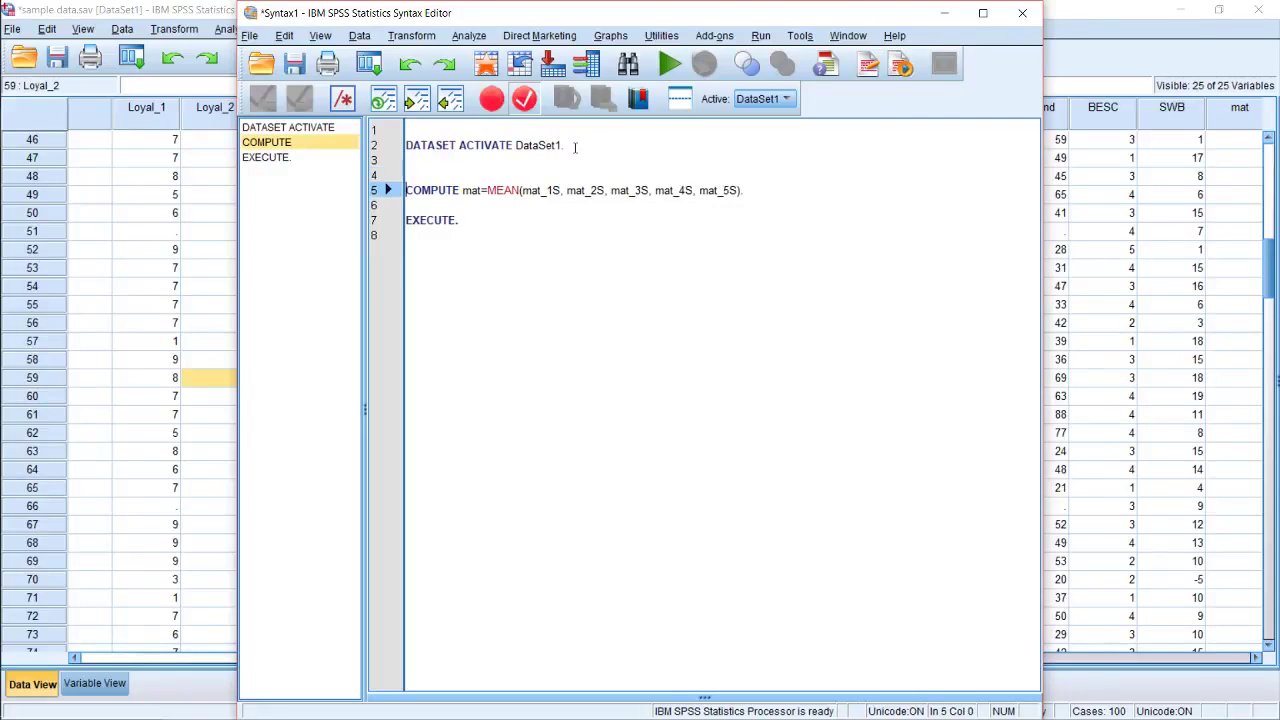
pyautogui.press('Delete')
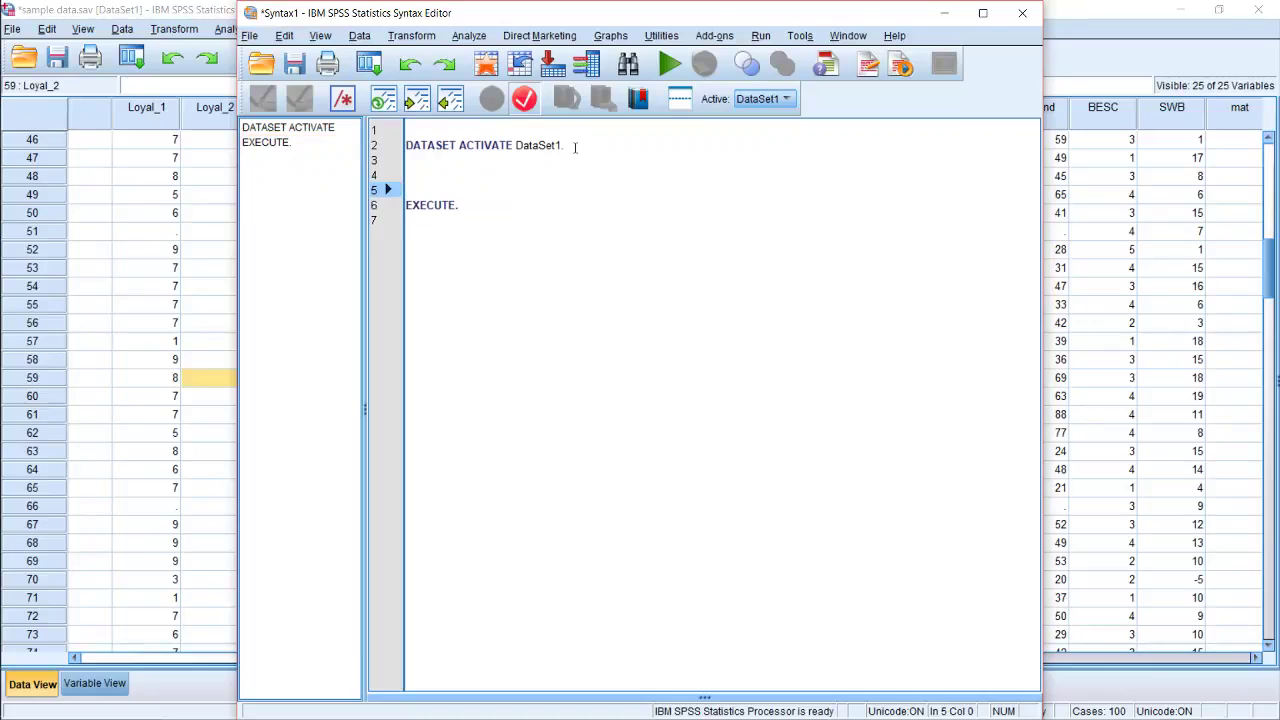
pyautogui.press('BackSpace')
pyautogui.hotkey('ctrl', 'v')
pyautogui.hotkey('ctrl', 'v')
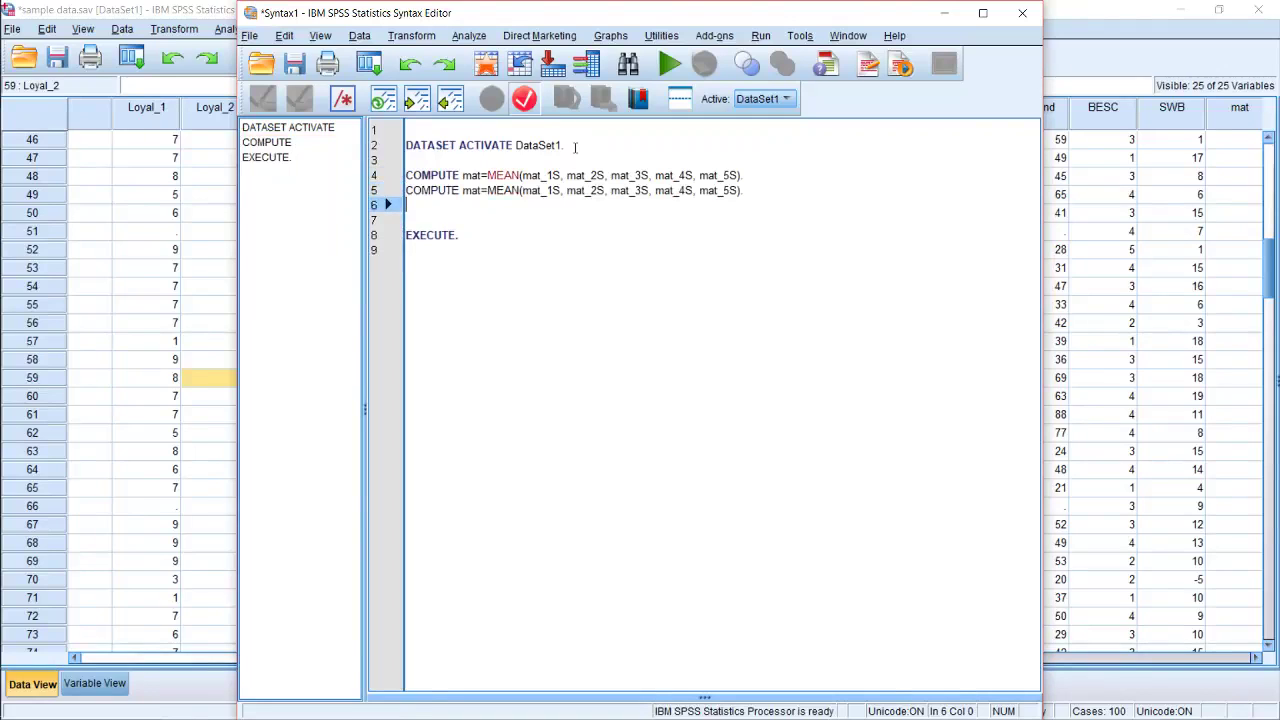
pyautogui.hotkey('ctrl', 'v')
# Change the target variable of the second COMPUTE command to BESC.
pyautogui.press('Up')
pyautogui.press('Right')
pyautogui.press('Right')
pyautogui.press('Right')
pyautogui.press('Right')
pyautogui.press('Right')
pyautogui.press('Right')
pyautogui.press('Right')
pyautogui.press('Right')
pyautogui.press('Right')
pyautogui.press('Right')
pyautogui.press('Right')
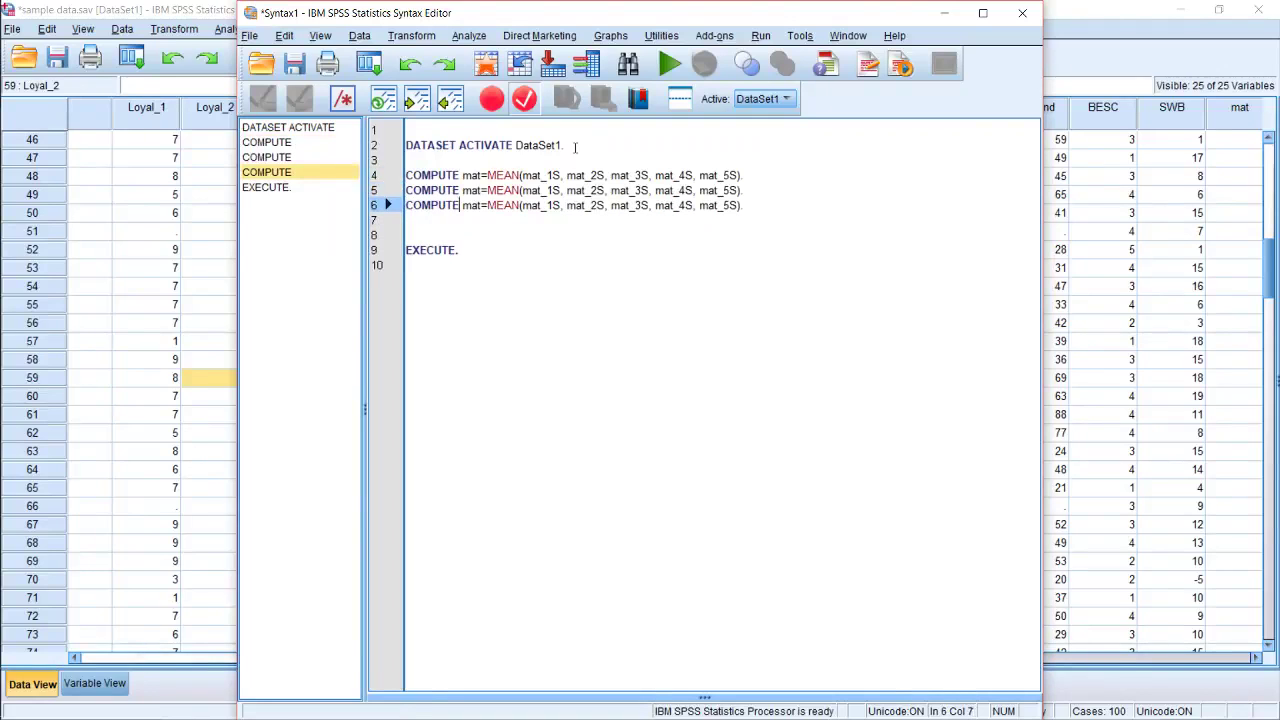
pyautogui.press('Up')
pyautogui.press('BackSpace')
pyautogui.press('BackSpace')
pyautogui.press('BackSpace')
pyautogui.write('BESC')
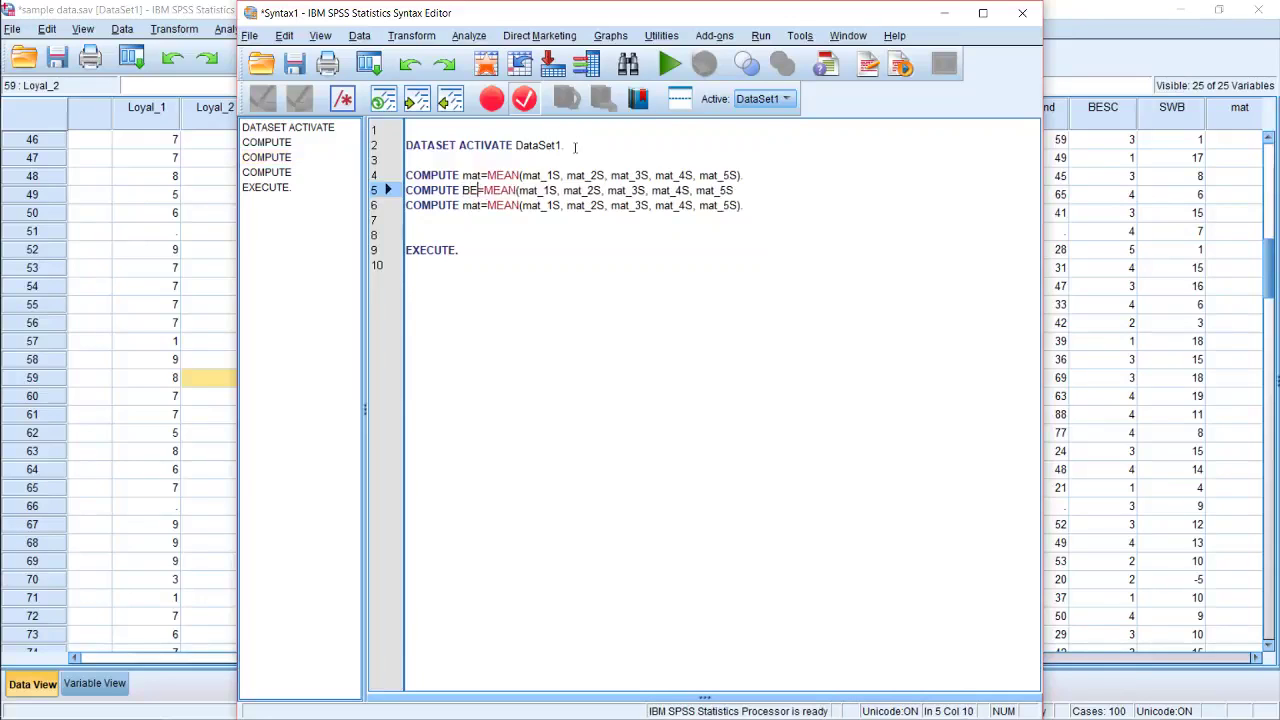
# Add spaces after the equals sign in the first COMPUTE command to align its MEAN function with the BESC line.
pyautogui.press('Up')
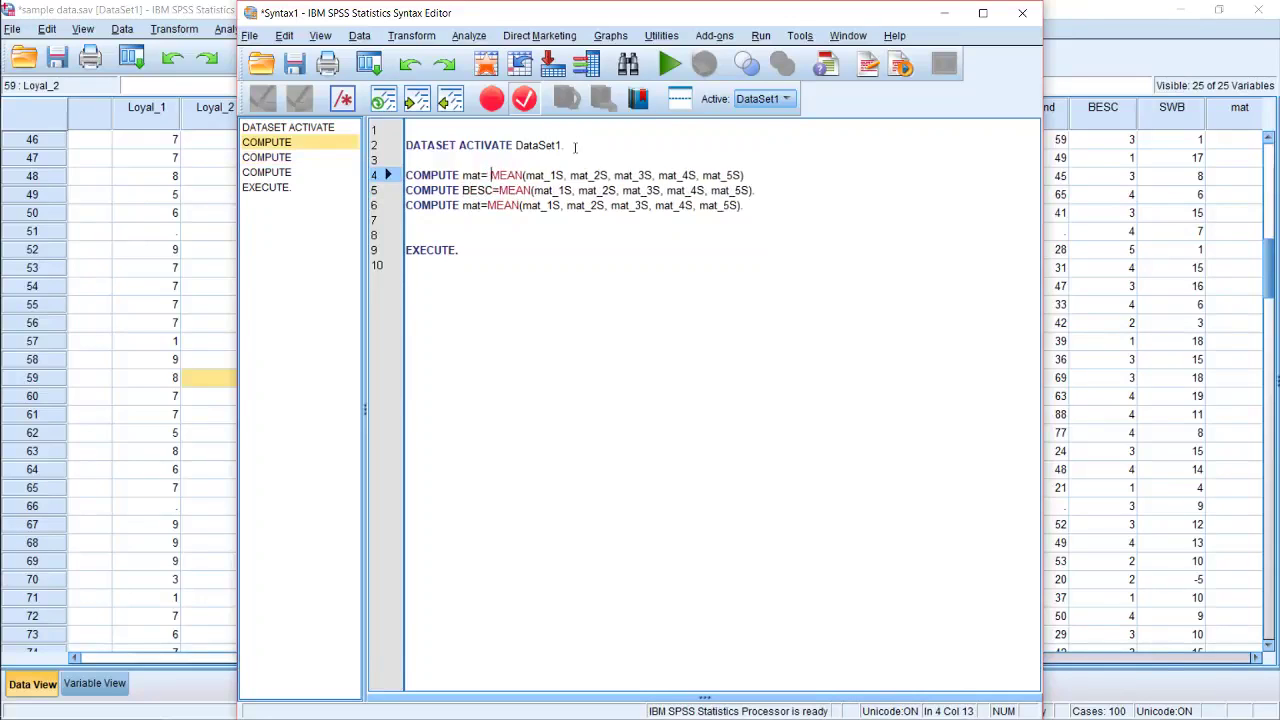
pyautogui.press('Down')
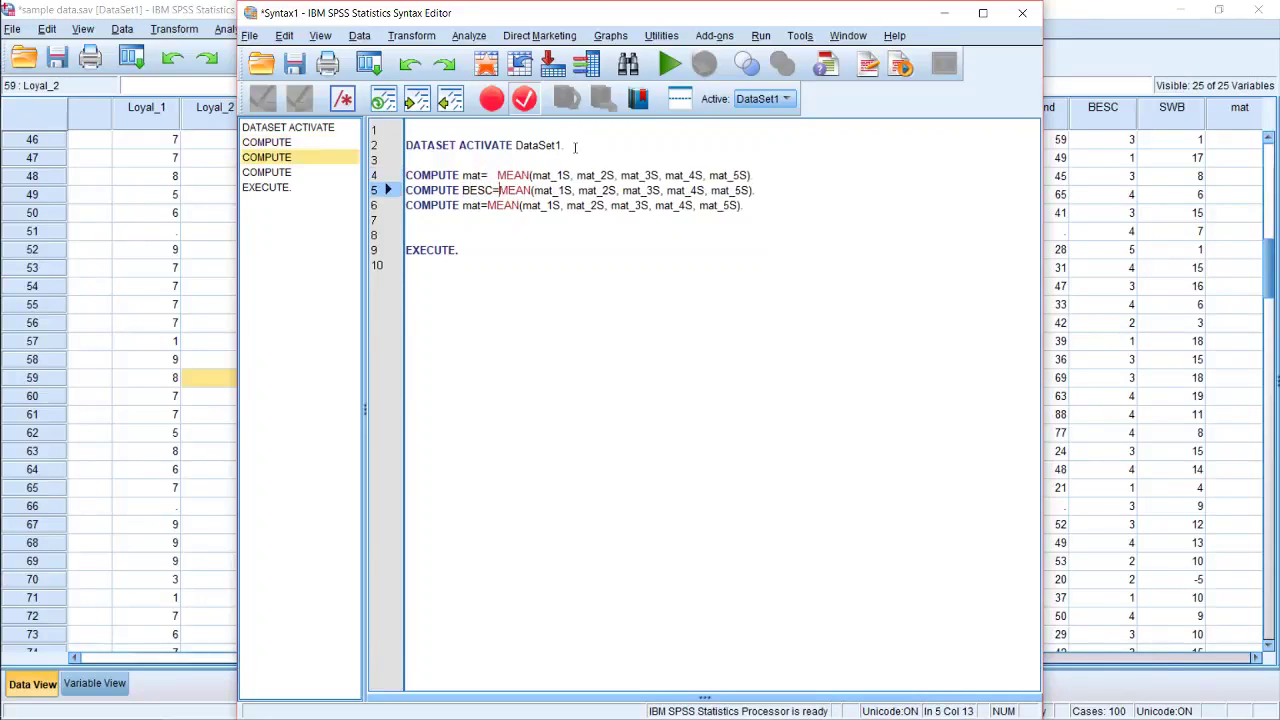
pyautogui.press('Down')
pyautogui.press('Up')
# Replace the MEAN arguments of the BESC command with BESC_1, BESC_2 and end the command with a period.
pyautogui.press('Right')
pyautogui.press('Right')
pyautogui.press('Right')
pyautogui.press('Right')
pyautogui.press('Right')
pyautogui.hotkey('shift', 'Right')
pyautogui.hotkey('shift', 'Right')
pyautogui.hotkey('shift', 'Right')
pyautogui.hotkey('shift', 'Right')
pyautogui.hotkey('shift', 'Right')
pyautogui.hotkey('shift', 'Right')
pyautogui.hotkey('shift', 'Right')
pyautogui.hotkey('shift', 'Right')
pyautogui.hotkey('shift', 'Right')
pyautogui.hotkey('shift', 'Right')
pyautogui.hotkey('shift', 'Right')
pyautogui.hotkey('shift', 'Right')
pyautogui.hotkey('shift', 'Right')
pyautogui.hotkey('shift', 'Right')
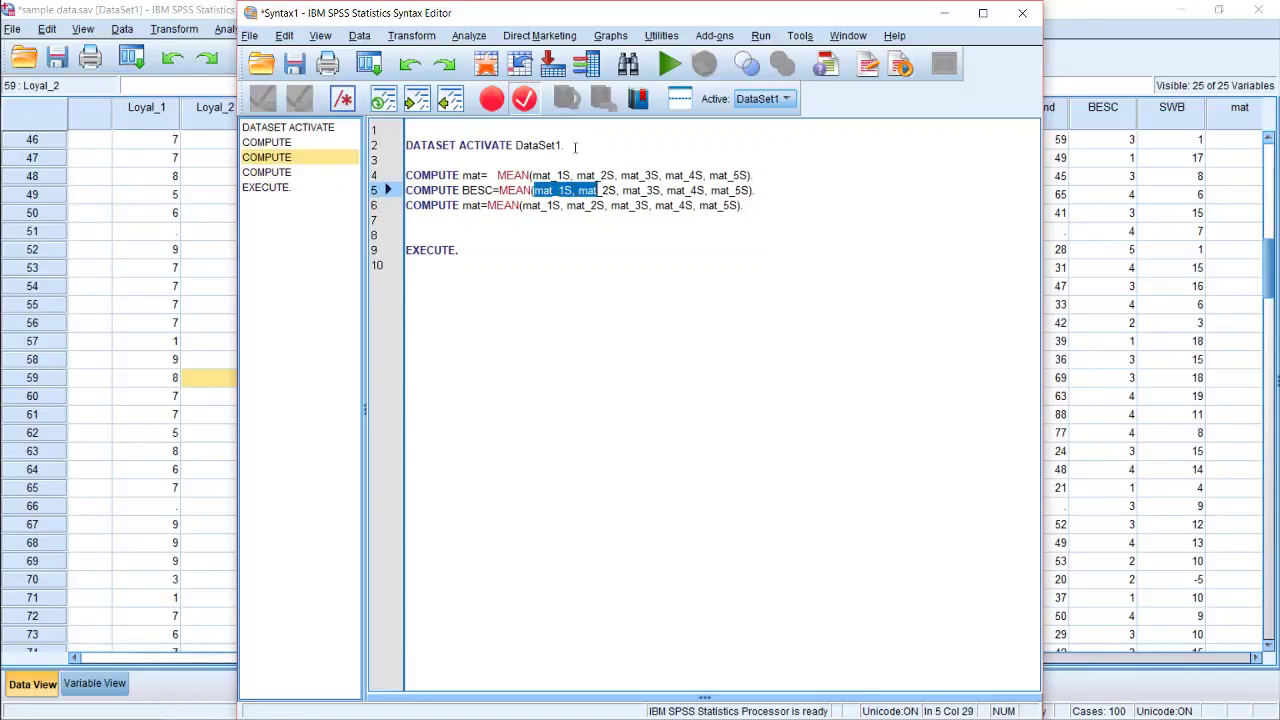
pyautogui.hotkey('shift', 'Right')
pyautogui.hotkey('shift', 'Right')
pyautogui.hotkey('shift', 'Right')
pyautogui.hotkey('shift', 'Right')
pyautogui.hotkey('shift', 'Right')
pyautogui.hotkey('shift', 'Right')
pyautogui.hotkey('shift', 'Right')
pyautogui.hotkey('shift', 'Right')
pyautogui.hotkey('shift', 'Right')
pyautogui.hotkey('shift', 'Right')
pyautogui.hotkey('shift', 'Right')
pyautogui.hotkey('shift', 'Right')
pyautogui.hotkey('shift', 'Right')
pyautogui.hotkey('shift', 'Right')
pyautogui.hotkey('shift', 'Right')
pyautogui.hotkey('shift', 'Right')
pyautogui.hotkey('shift', 'Right')
pyautogui.hotkey('shift', 'Right')
pyautogui.hotkey('shift', 'Right')
pyautogui.hotkey('shift', 'Right')
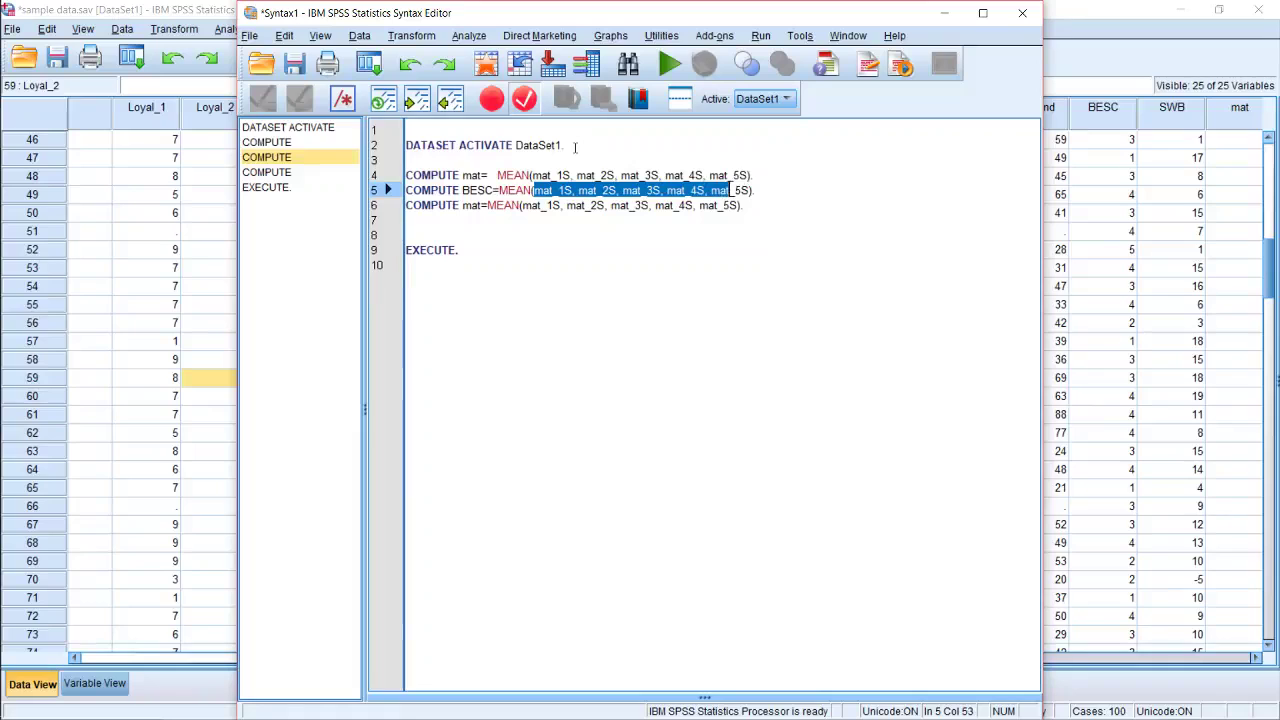
pyautogui.write('BE')
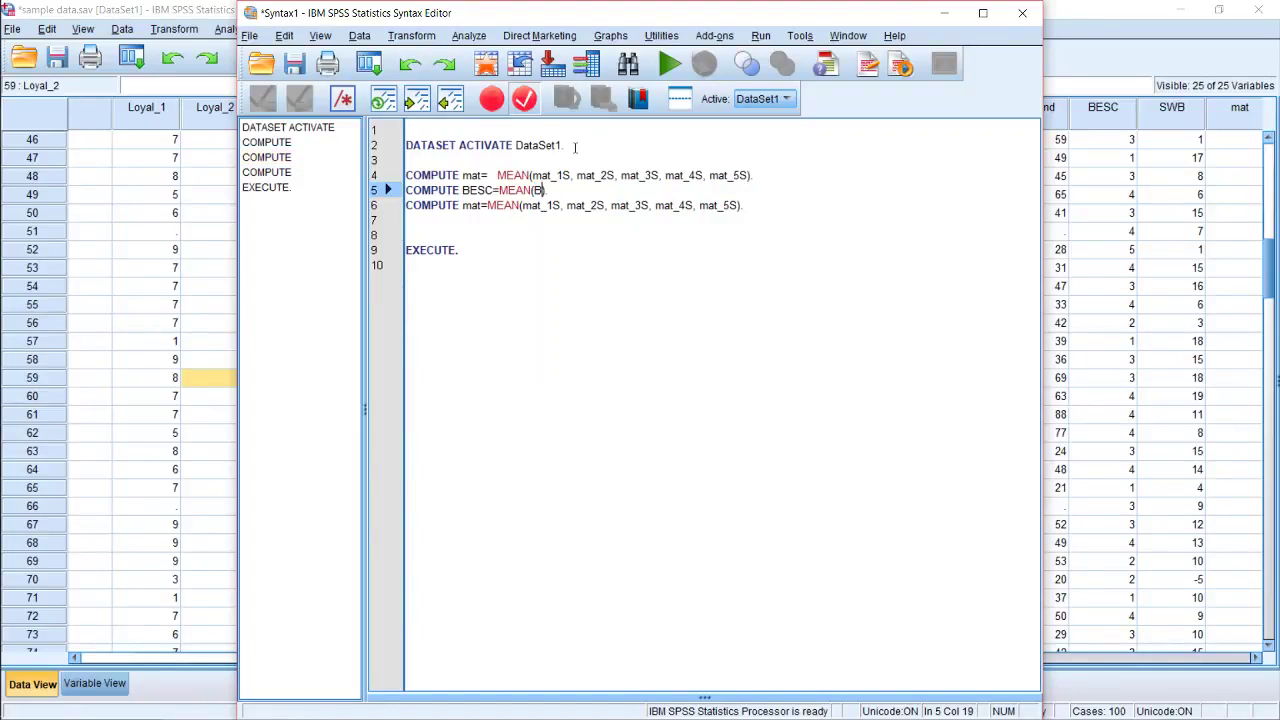
pyautogui.write('SC_1, BESC_2)')
pyautogui.press('Return')
pyautogui.press('Left')
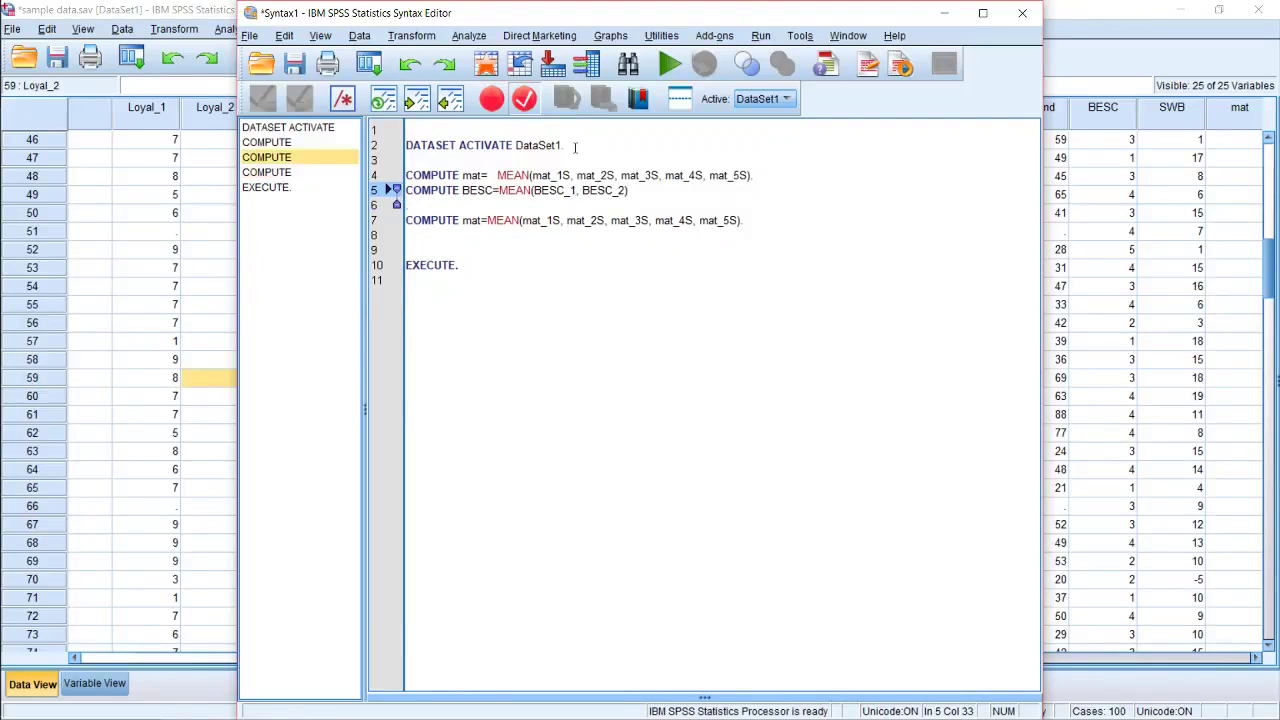
pyautogui.write('.')
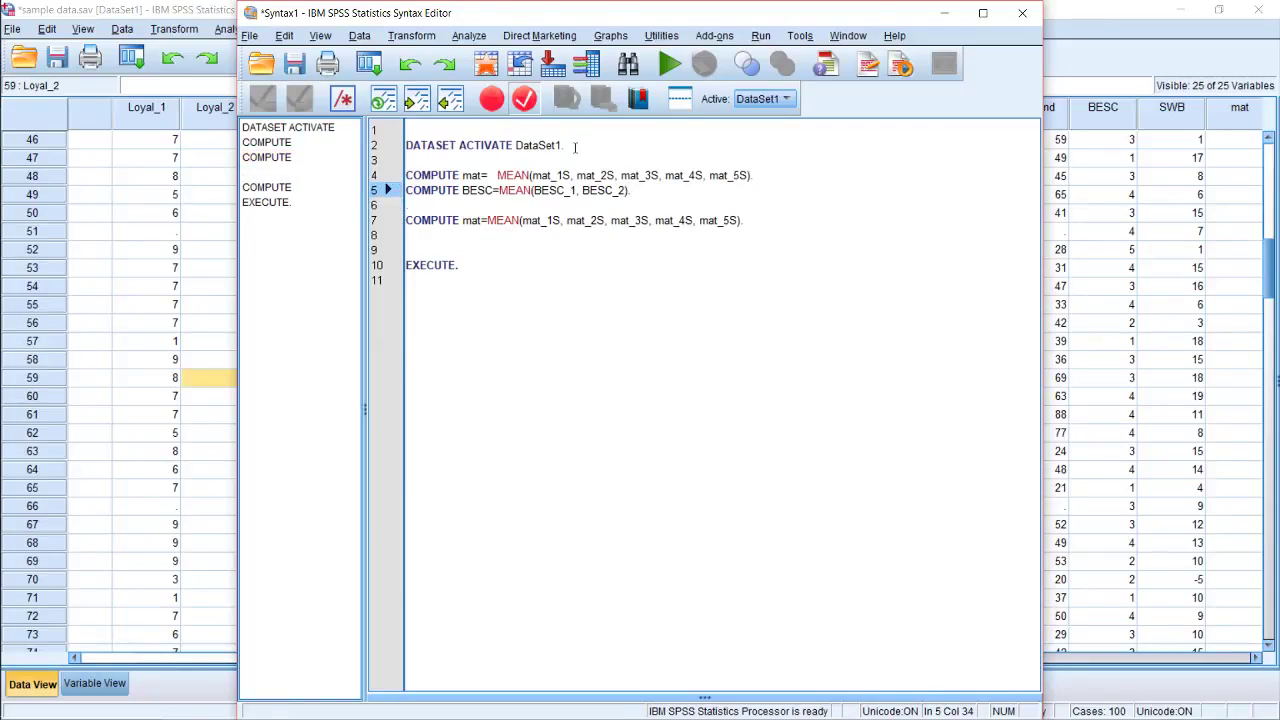
# Rename the target variables of the first two COMPUTE commands to mat_killme and BESC_killme.
pyautogui.press('Down')
pyautogui.press('Down')
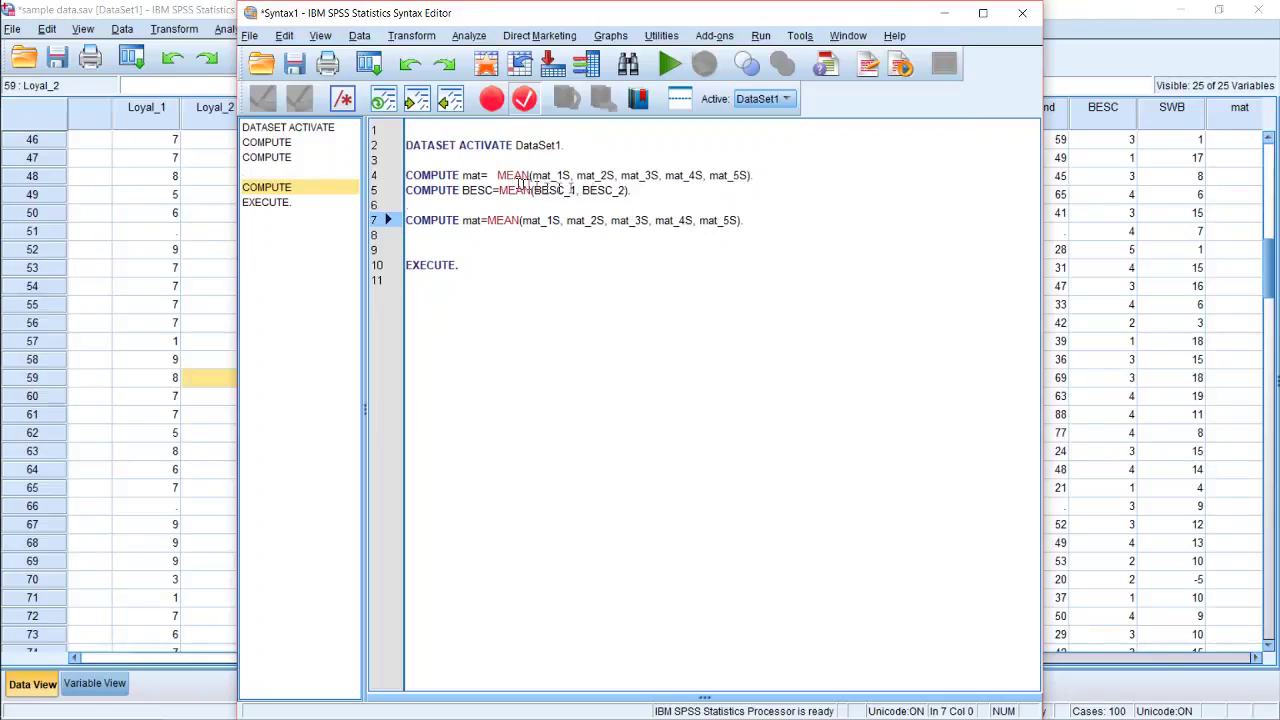
pyautogui.click(485, 175)
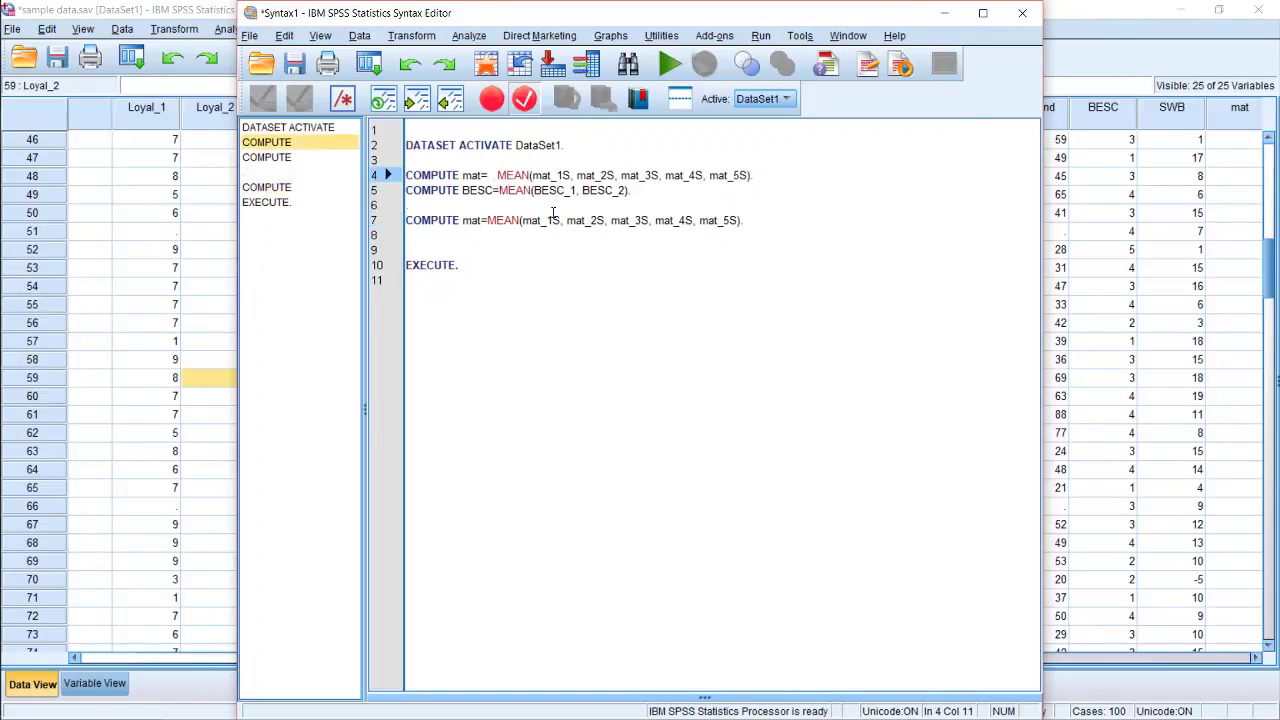
pyautogui.write('_killme')
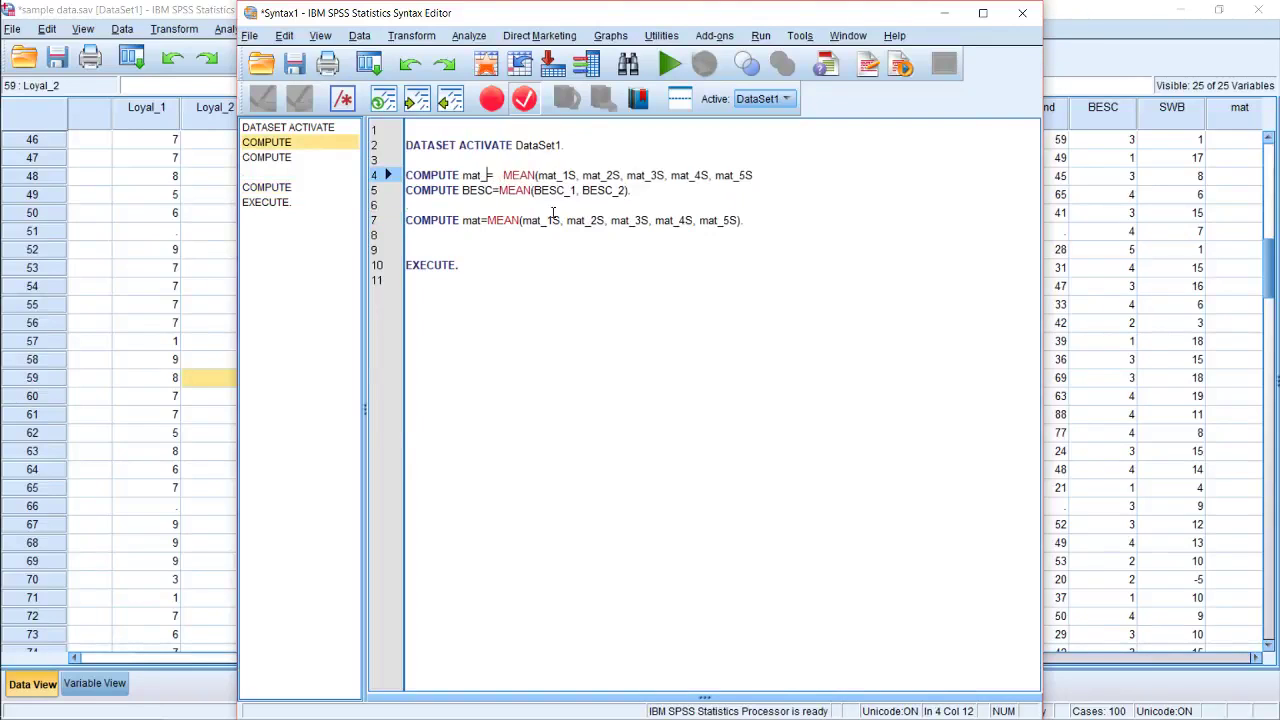
pyautogui.press('Down')
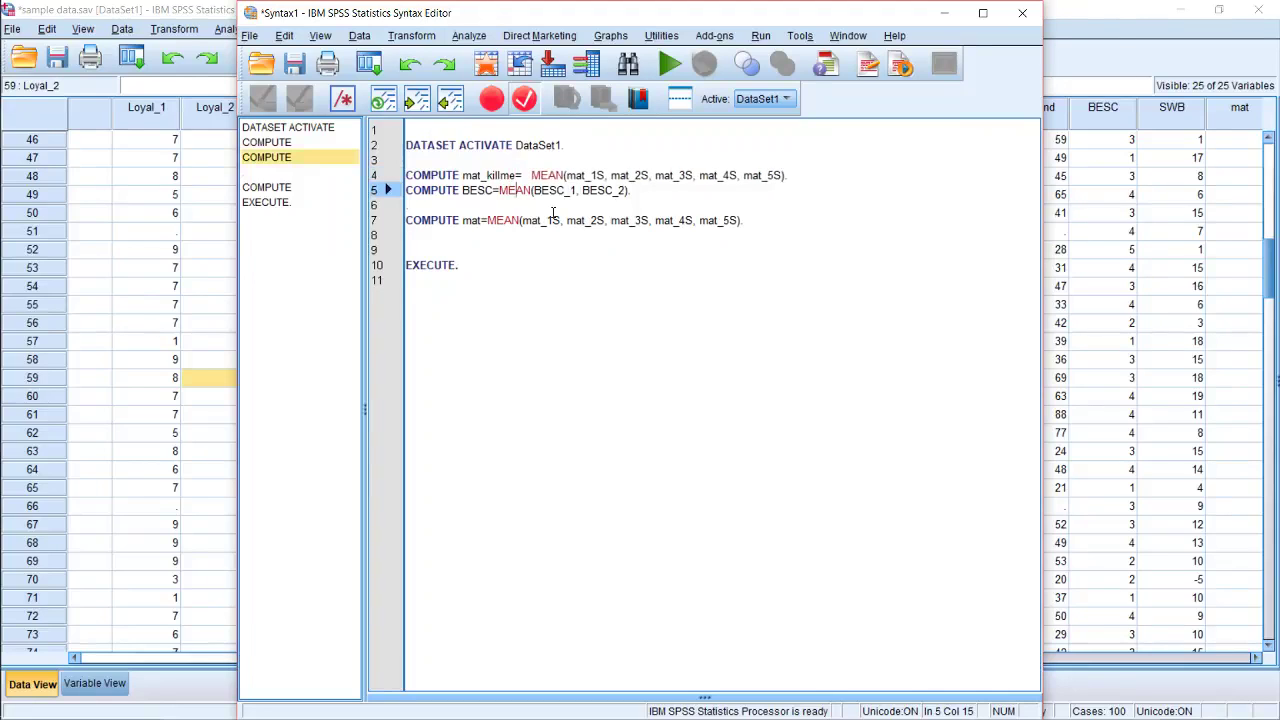
pyautogui.write('_killme')
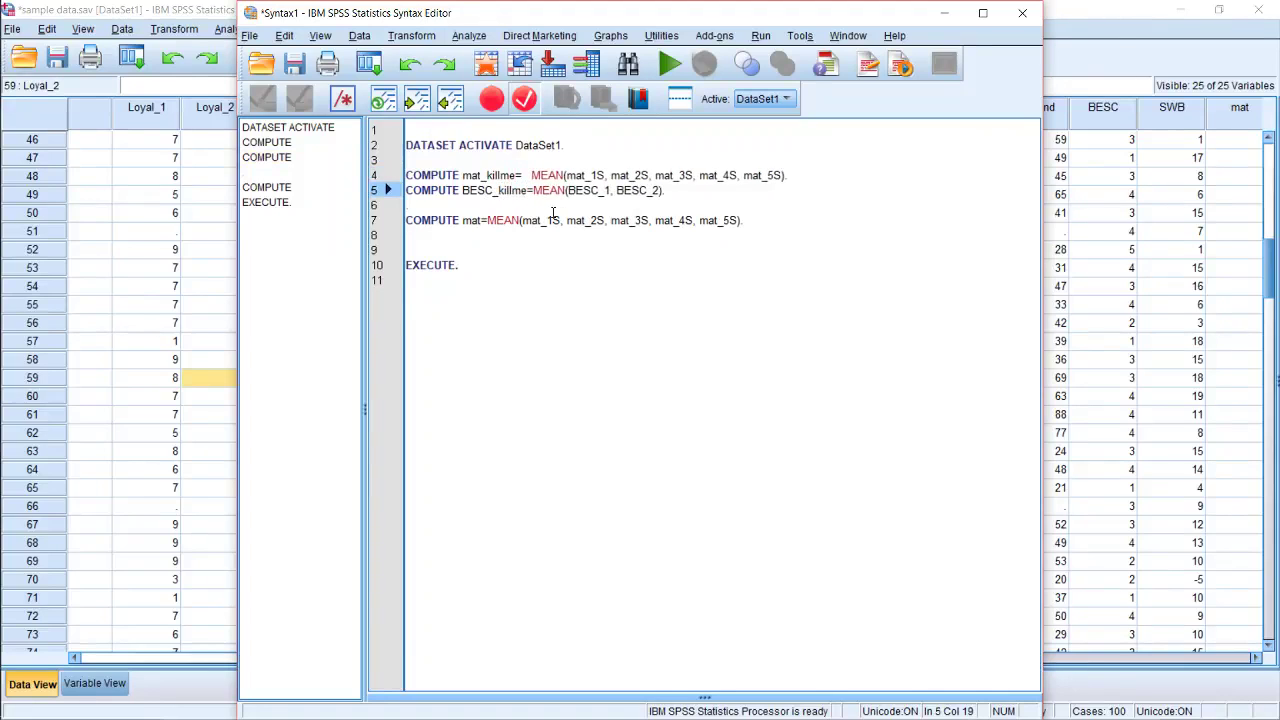
# Delete the third COMPUTE command, the leftover copy that targets mat.
pyautogui.press('Down')
pyautogui.press('Down')
pyautogui.press('Home')
pyautogui.hotkey('shift', 'End')
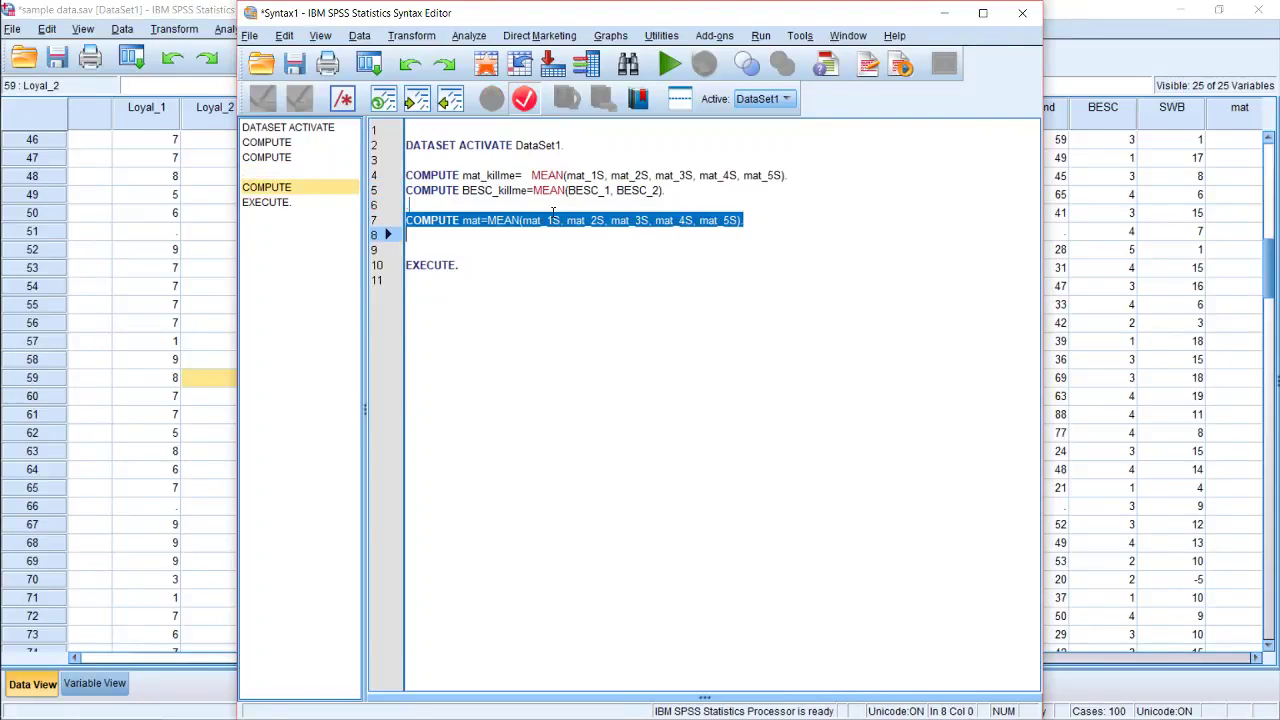
pyautogui.press('Delete')
pyautogui.press('BackSpace')
pyautogui.press('Delete')
# Run the mat_killme and BESC_killme COMPUTE commands together with the EXECUTE line.
pyautogui.press('Up')
pyautogui.press('Up')
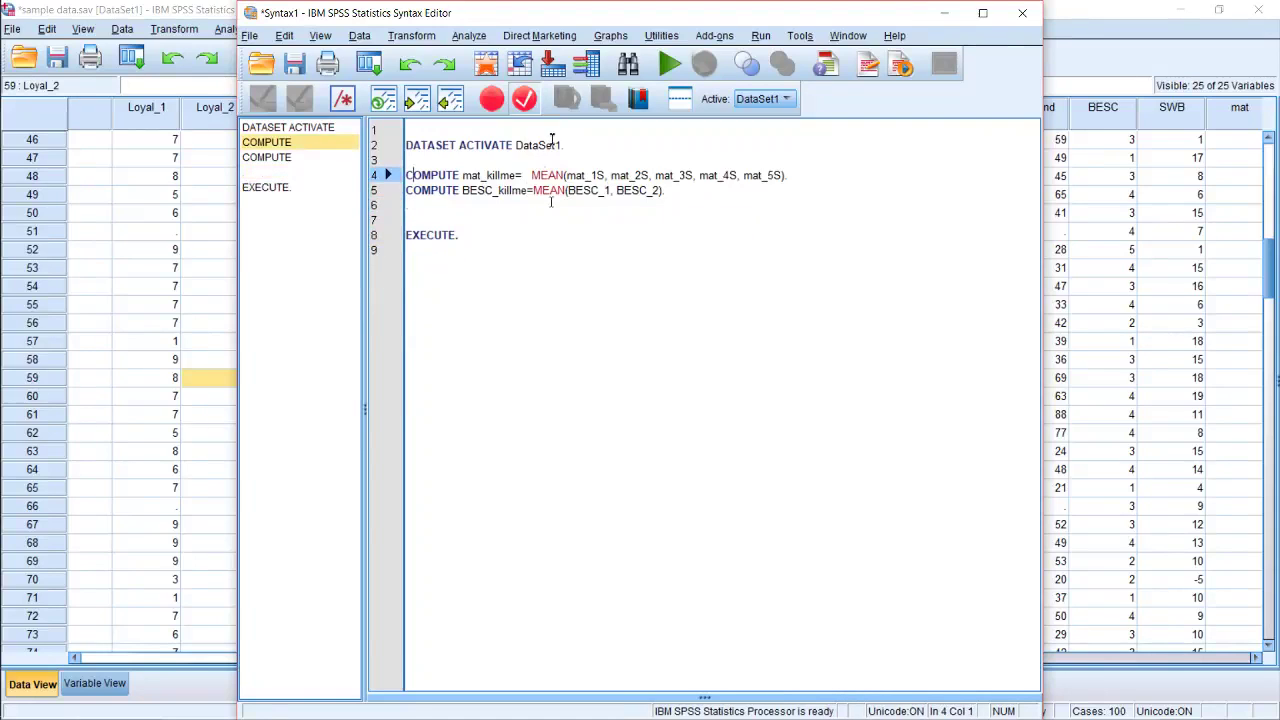
pyautogui.keyDown('shift'); pyautogui.click(500, 172); pyautogui.keyUp('shift')
pyautogui.moveTo(500, 160); pyautogui.dragTo(508, 230)
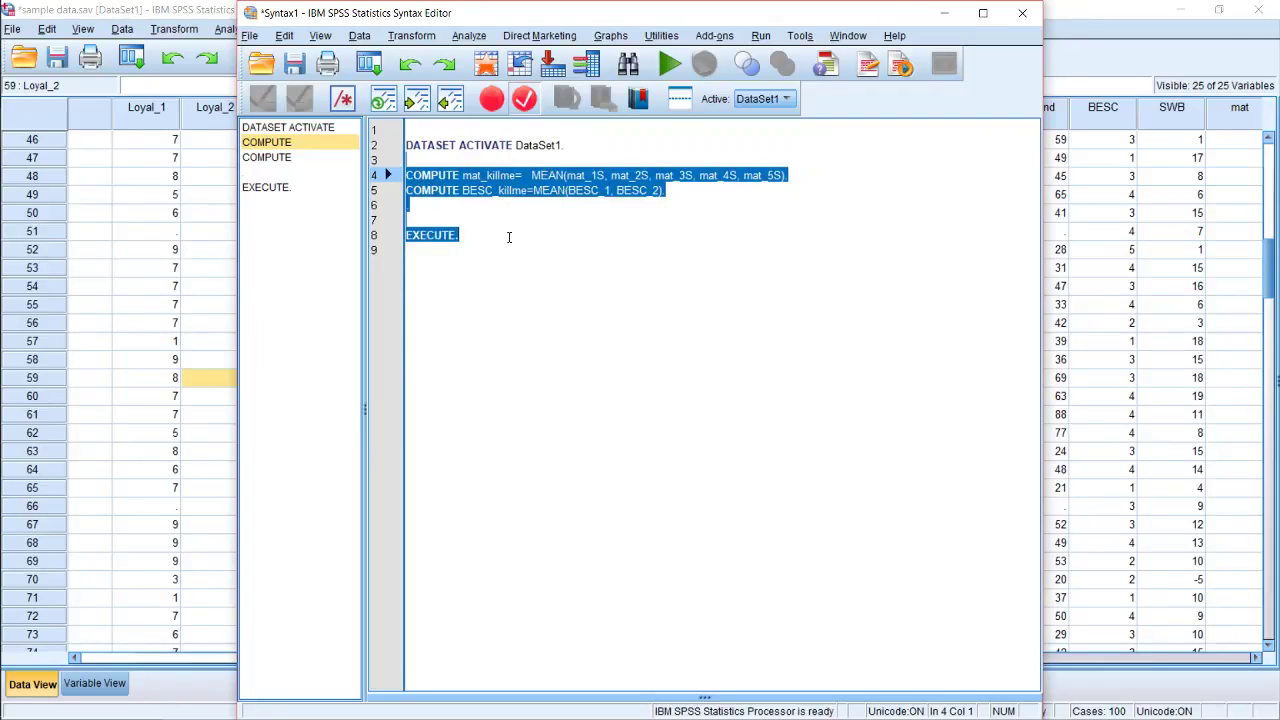
pyautogui.moveTo(509, 237); pyautogui.dragTo(509, 237)
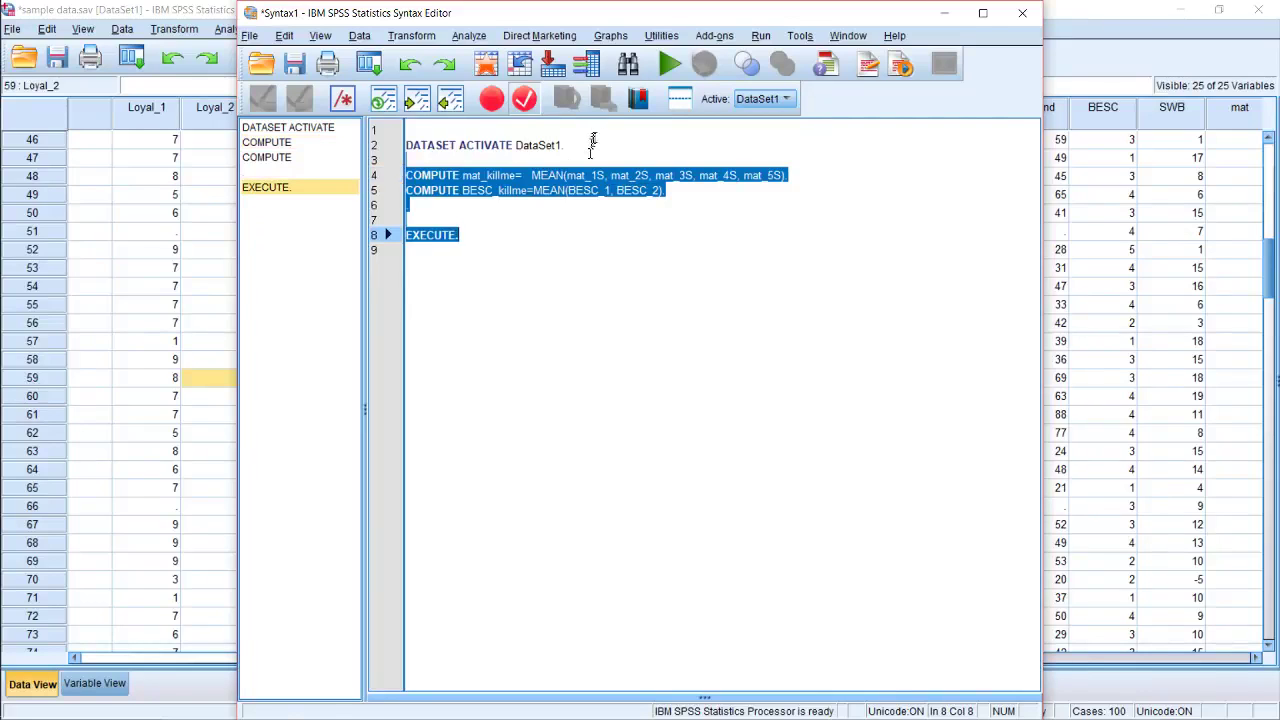
pyautogui.click(670, 66)
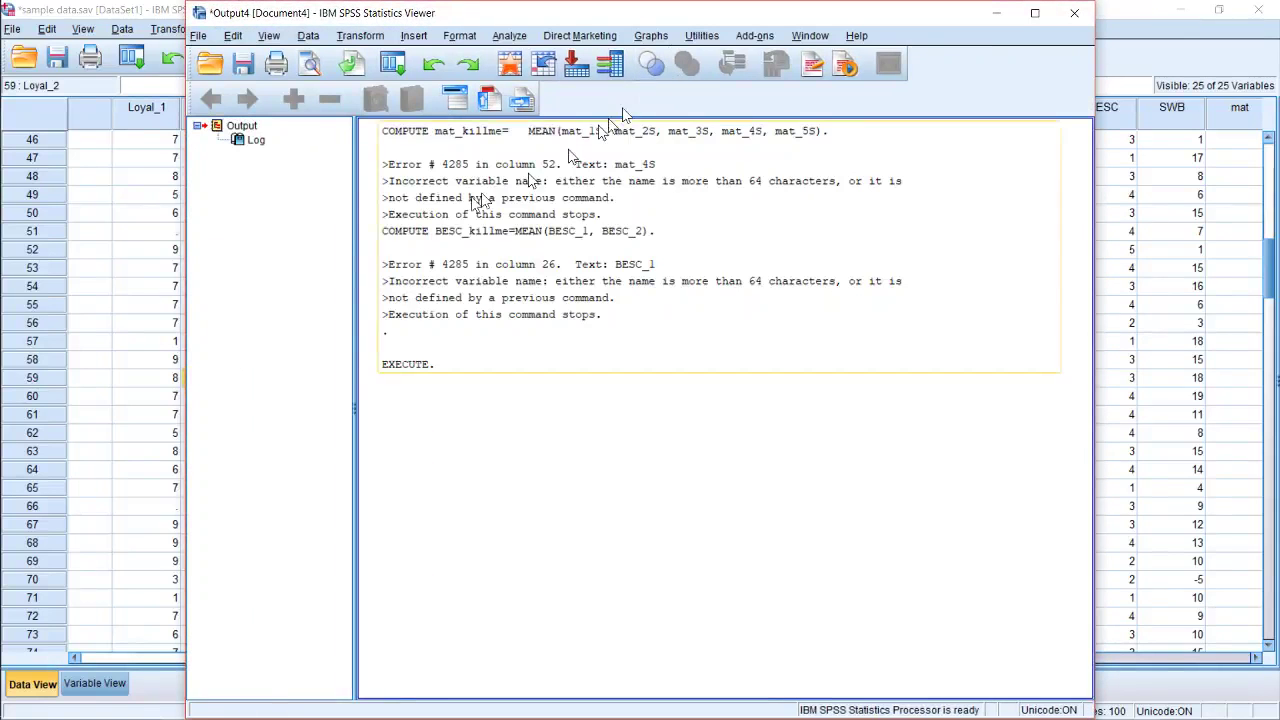
# Check the data columns and the variable list for the mat_killme and BESC_killme variables.
pyautogui.click(130, 268)
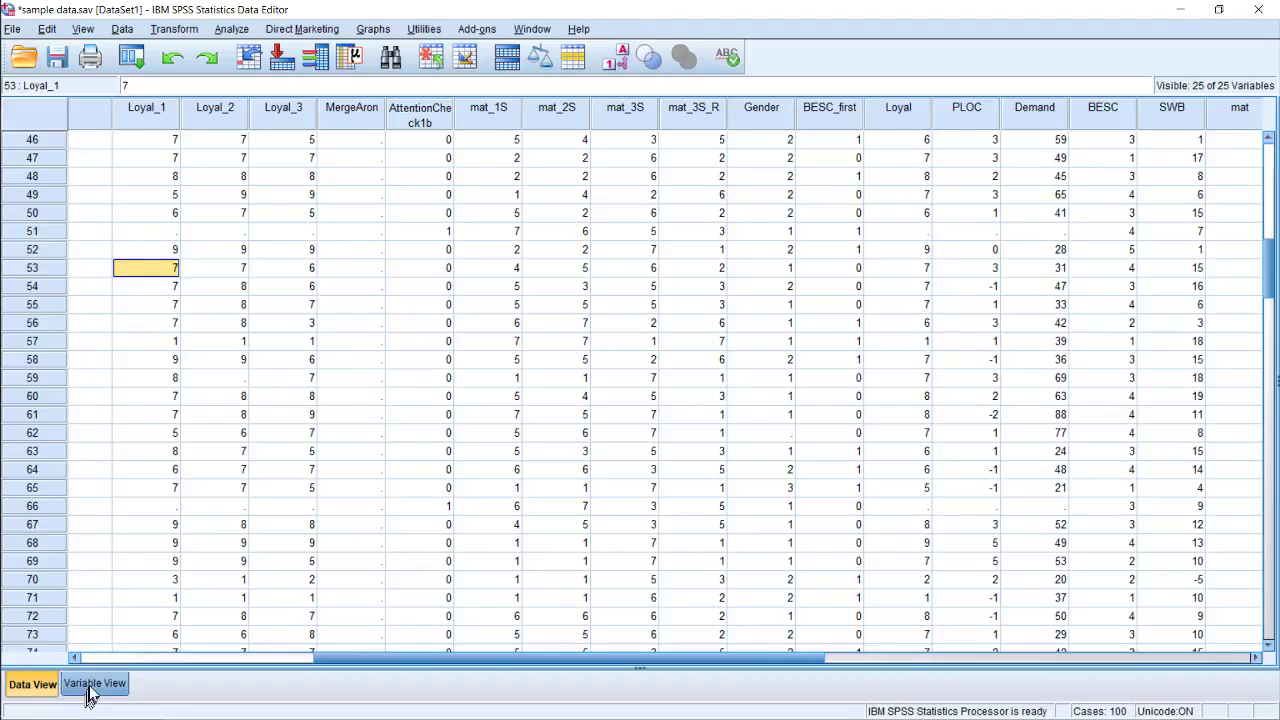
pyautogui.moveTo(713, 648); pyautogui.dragTo(1128, 652)
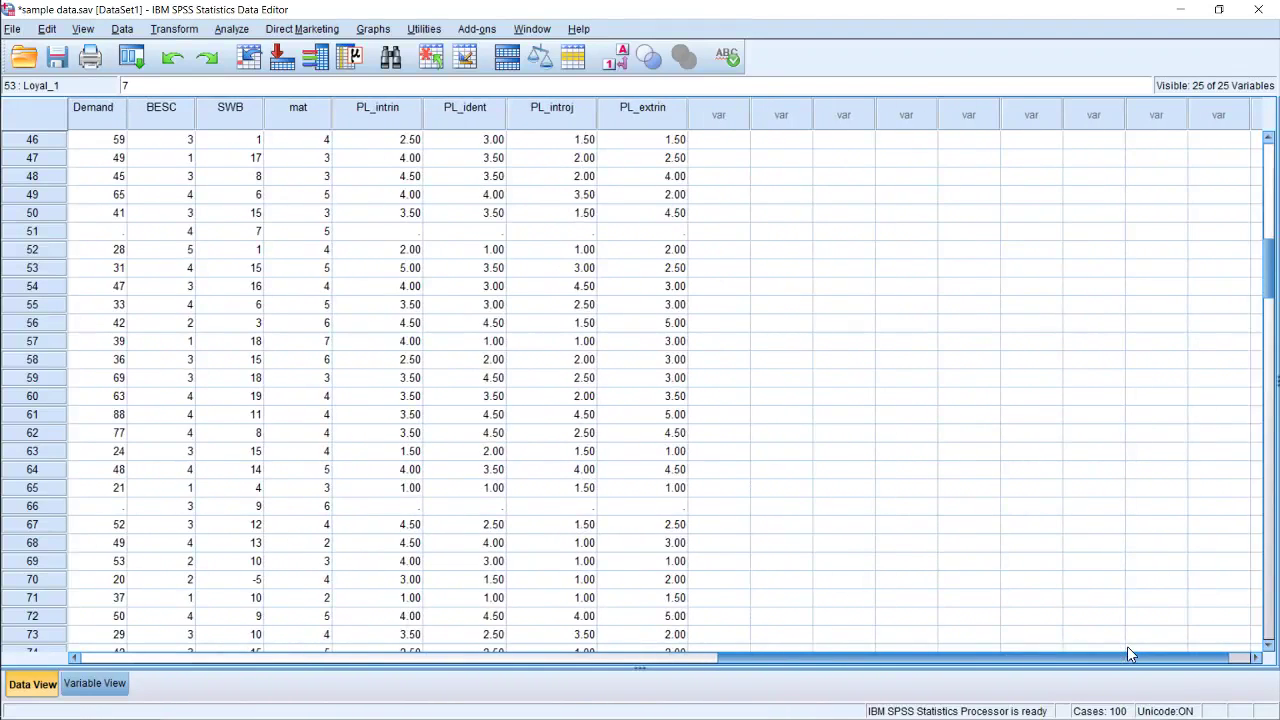
pyautogui.click(97, 688)
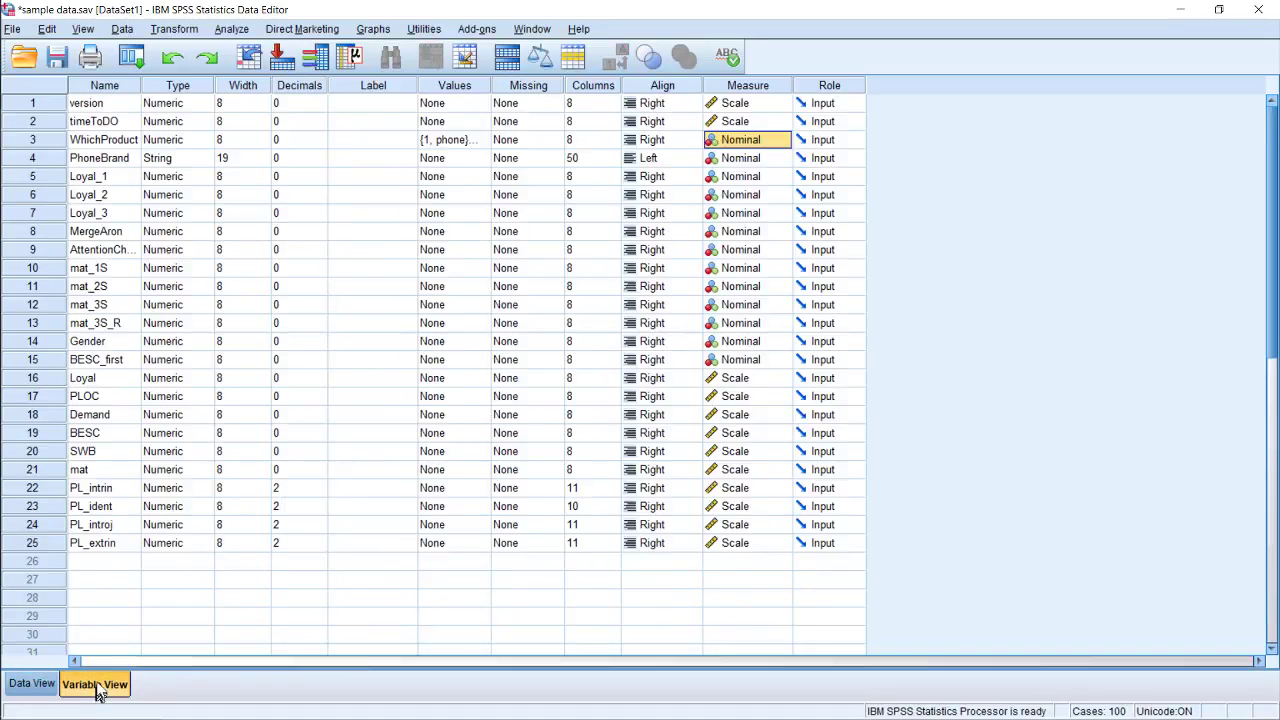
# Return to the output viewer and examine the log entries for both COMPUTE commands.
pyautogui.moveTo(3, 118)
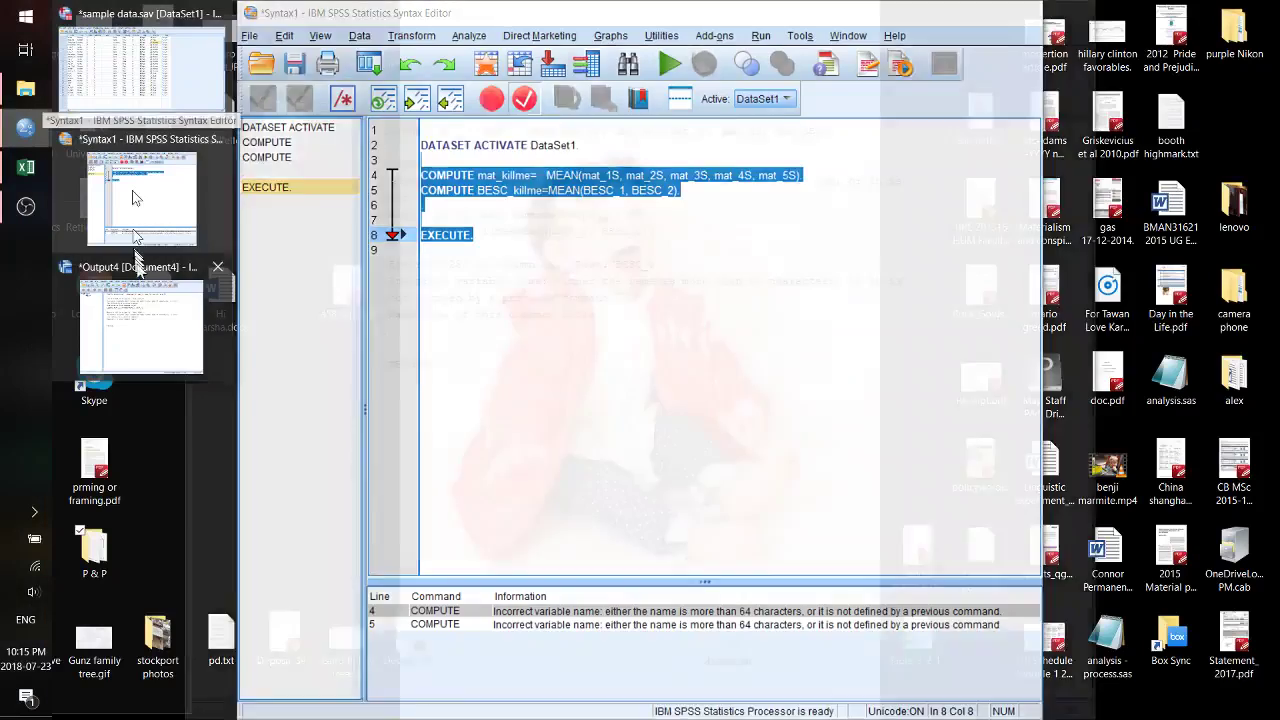
pyautogui.moveTo(138, 290)
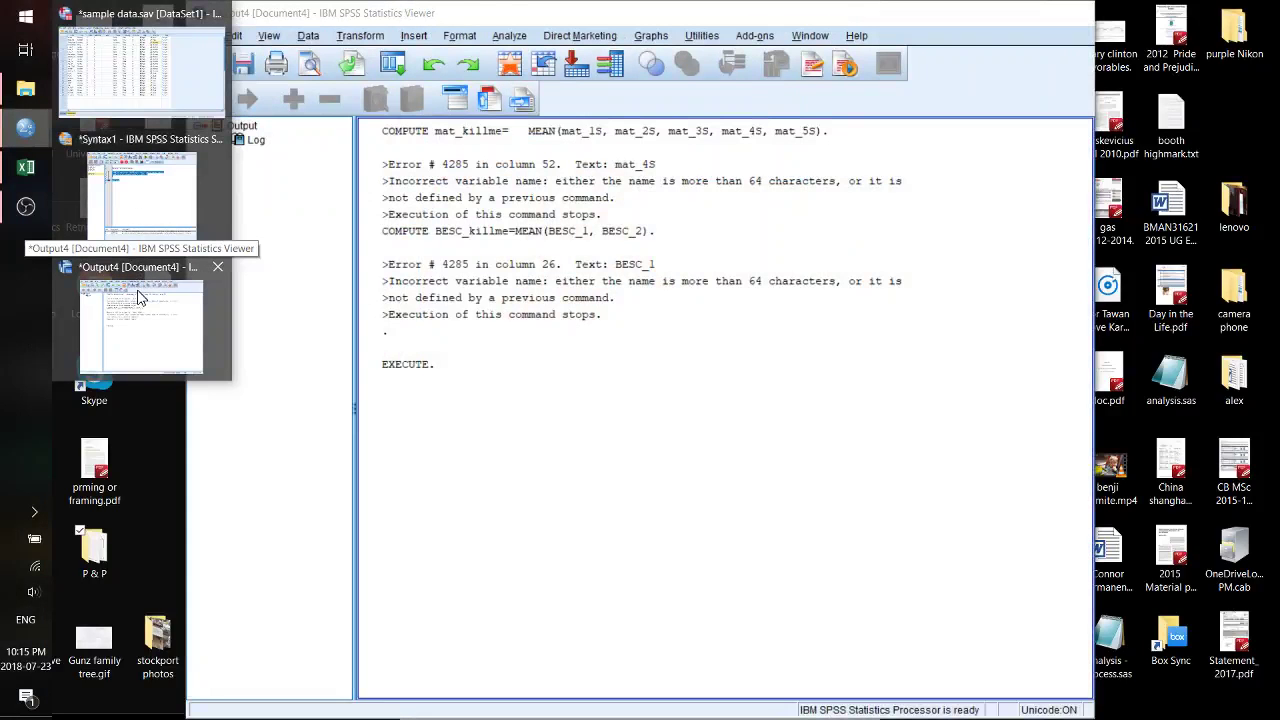
pyautogui.click(138, 296)
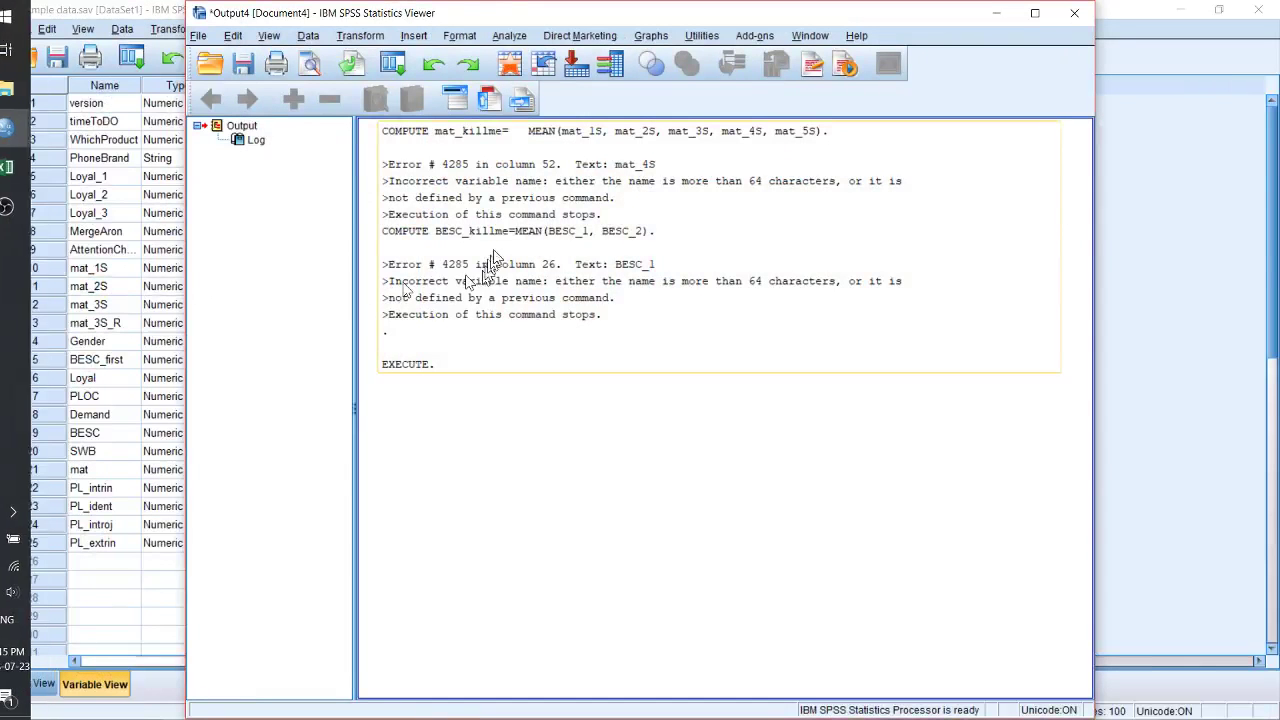
pyautogui.click(548, 210)
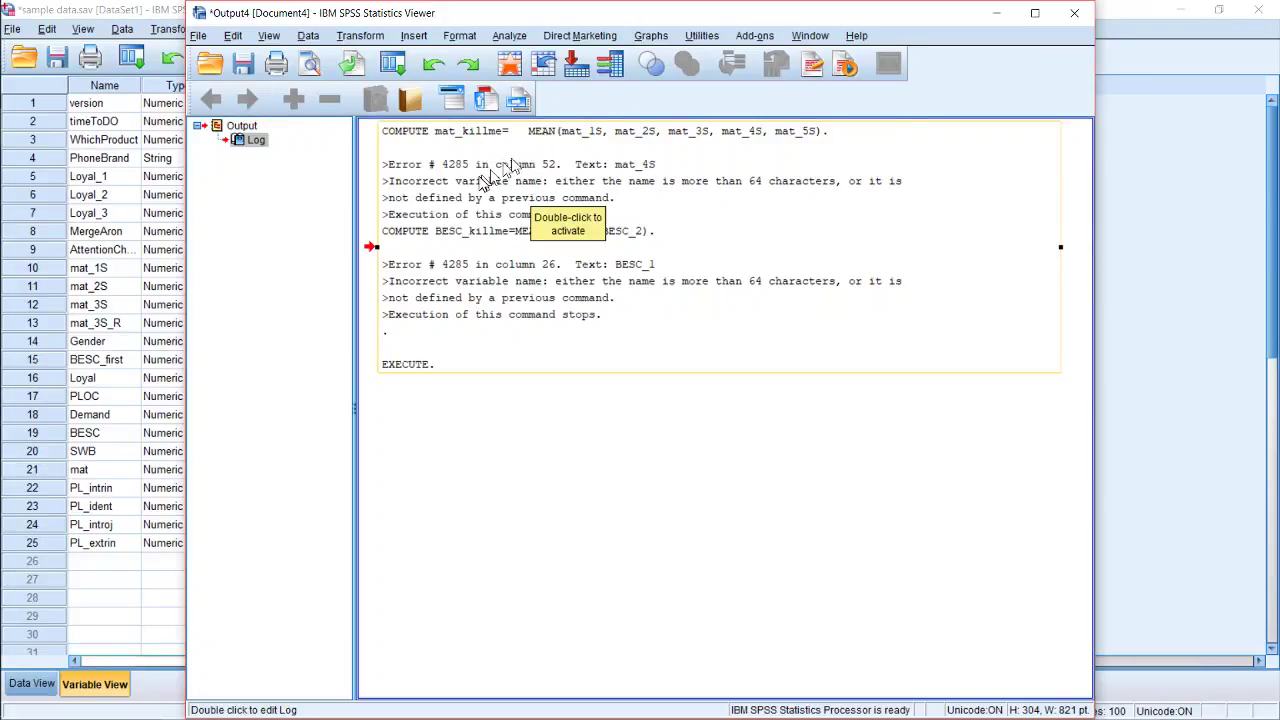
# Delete the BESC_killme COMPUTE command from the syntax file.
pyautogui.moveTo(27, 228)
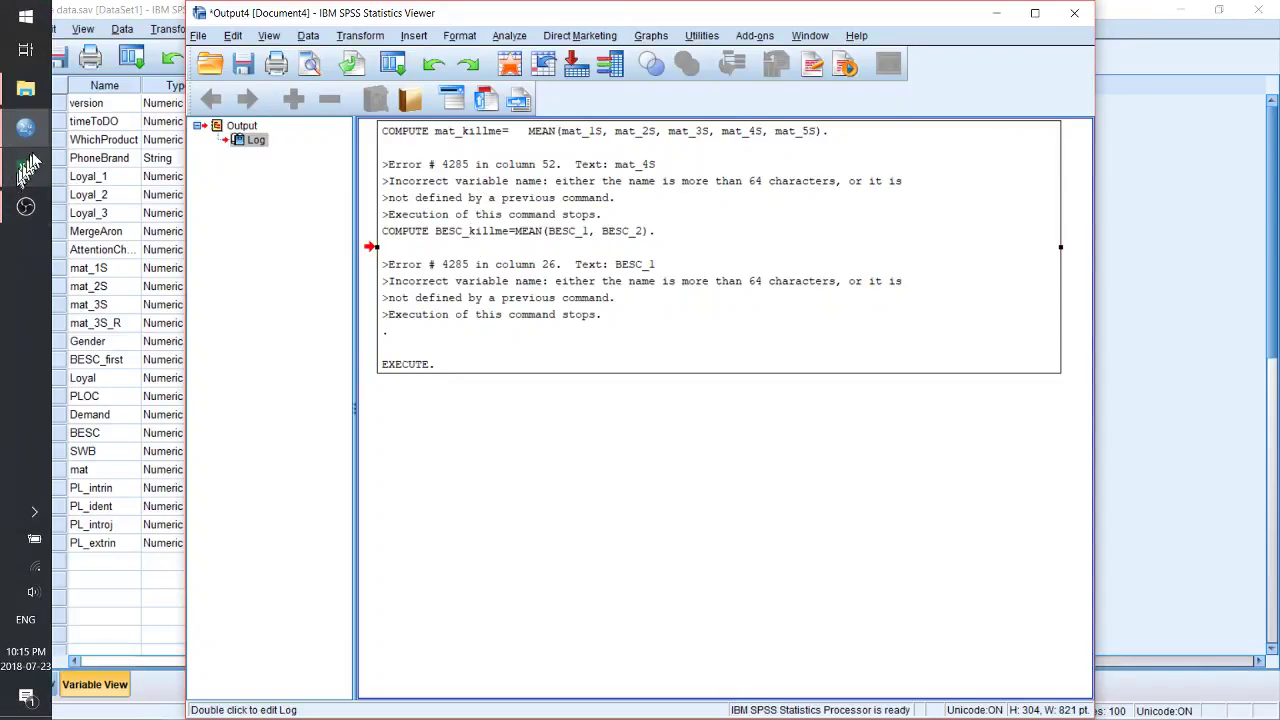
pyautogui.moveTo(43, 130)
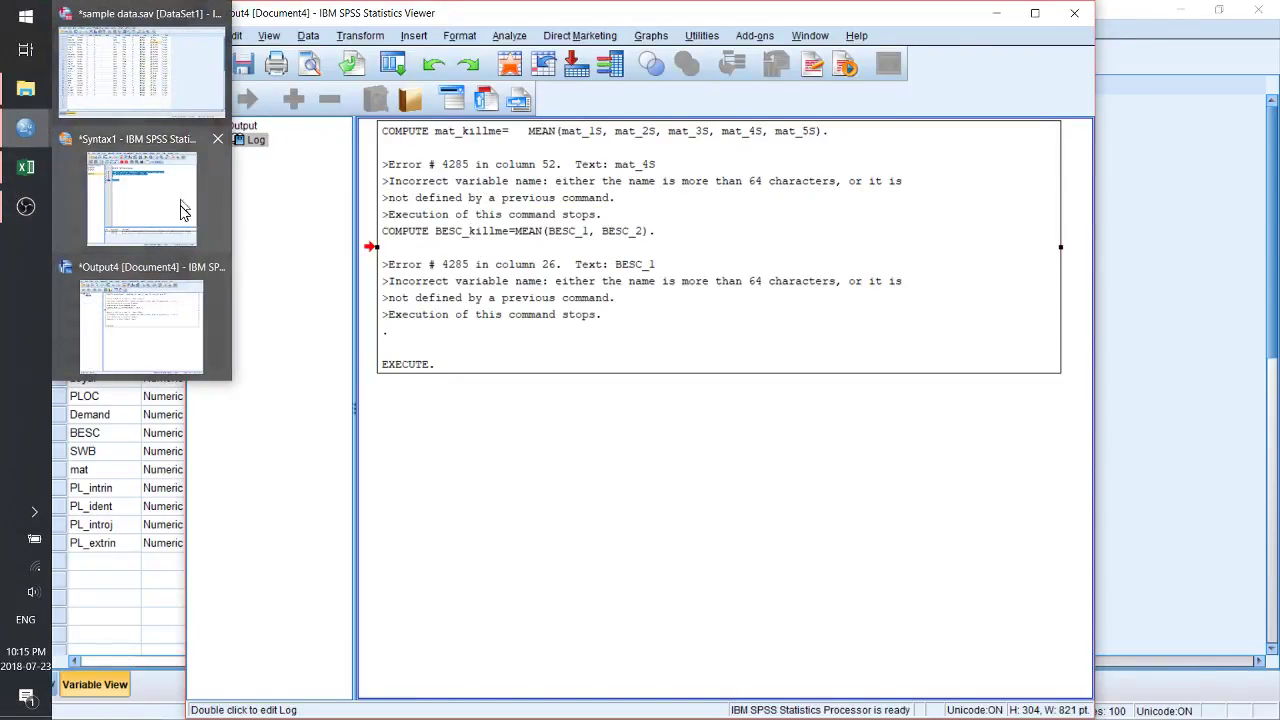
pyautogui.click(183, 205)
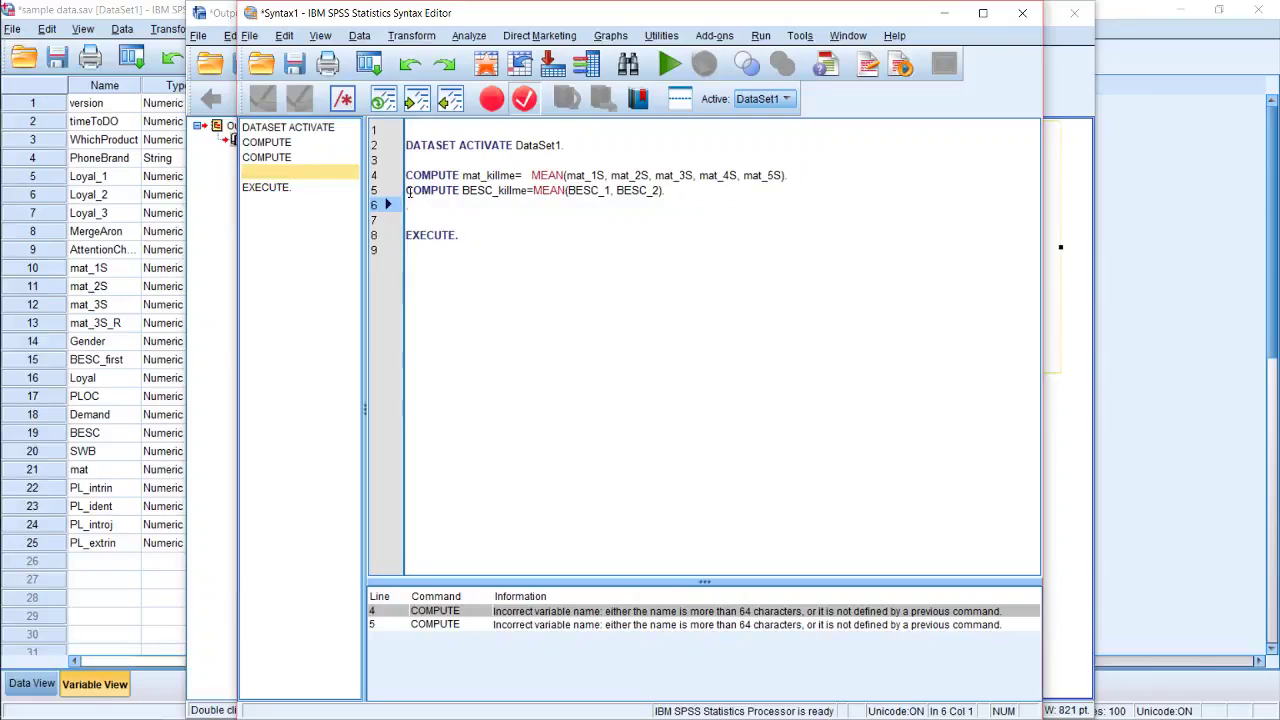
pyautogui.click(380, 191)
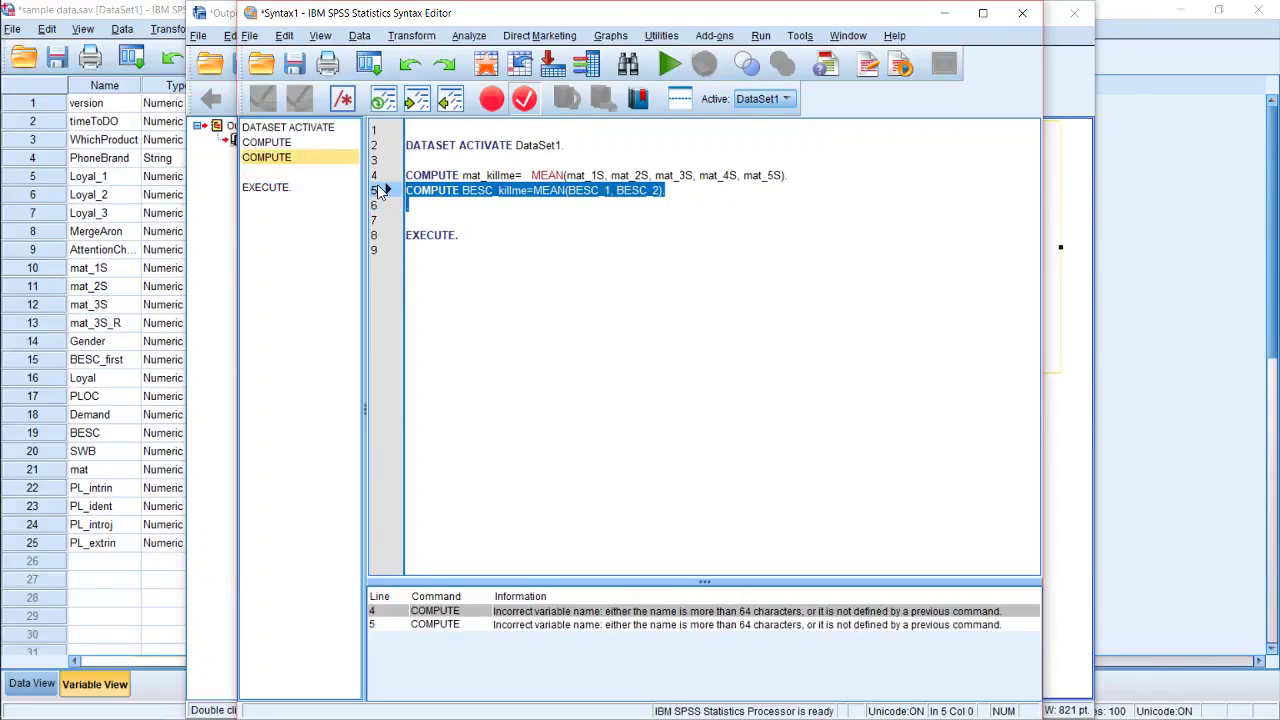
pyautogui.press('Delete')
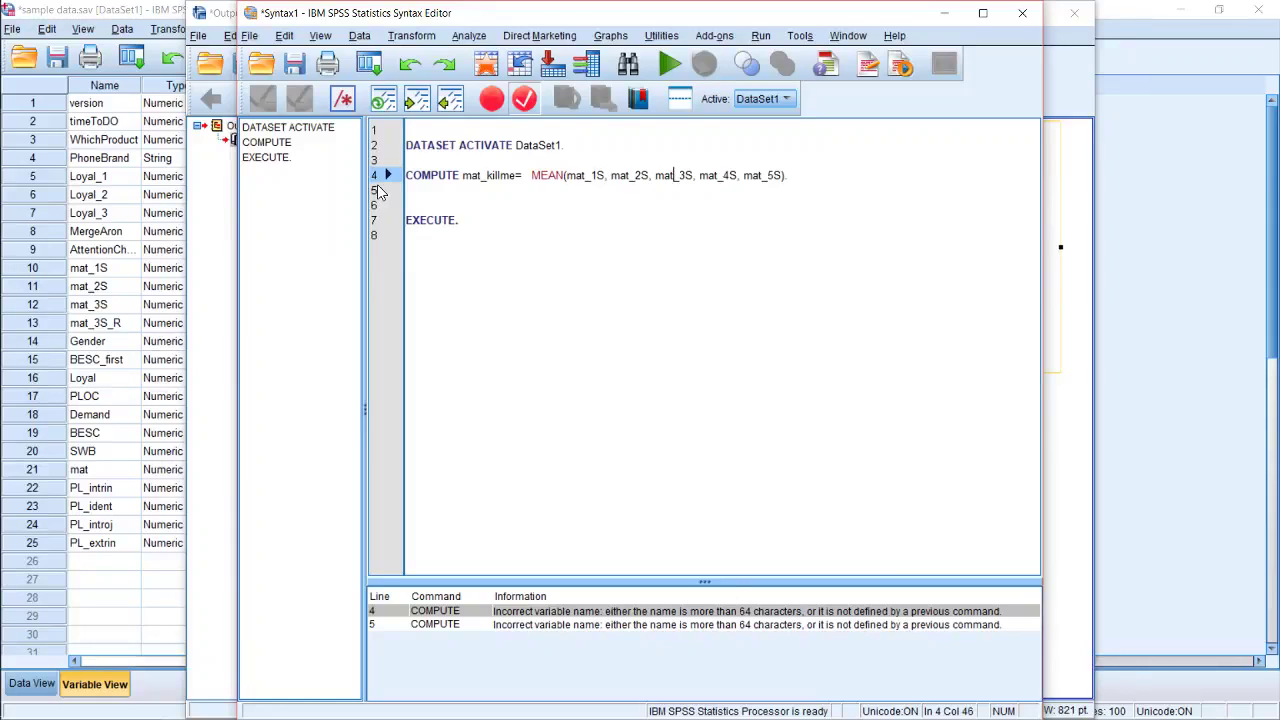
# Remove mat_4S and mat_5S from the MEAN arguments of the mat_killme command.
pyautogui.hotkey('shift', 'Right')
pyautogui.hotkey('shift', 'Right')
pyautogui.hotkey('shift', 'Right')
pyautogui.hotkey('shift', 'Right')
pyautogui.hotkey('shift', 'Right')
pyautogui.hotkey('shift', 'Right')
pyautogui.hotkey('shift', 'Right')
pyautogui.hotkey('shift', 'Right')
pyautogui.hotkey('shift', 'Right')
pyautogui.hotkey('shift', 'Right')
pyautogui.hotkey('shift', 'Right')
pyautogui.hotkey('shift', 'Right')
pyautogui.hotkey('shift', 'Right')
pyautogui.hotkey('shift', 'Right')
pyautogui.hotkey('shift', 'Right')
pyautogui.hotkey('shift', 'Right')
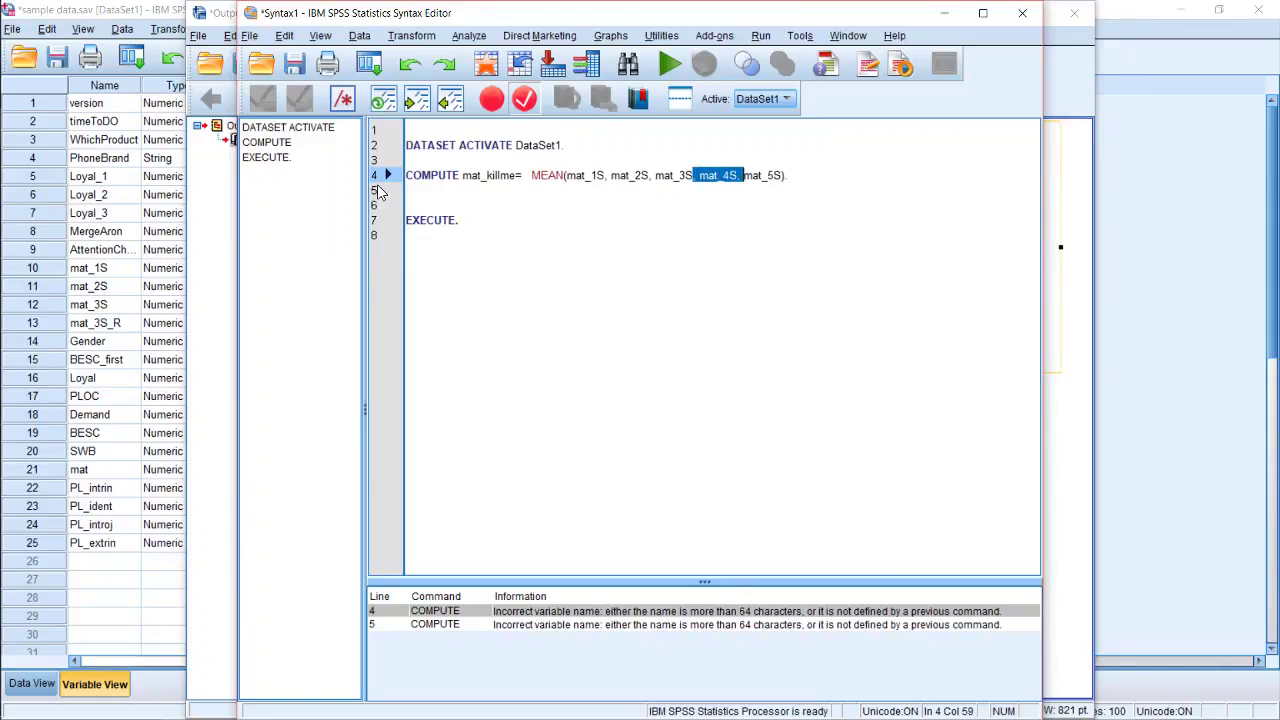
pyautogui.press('Delete')
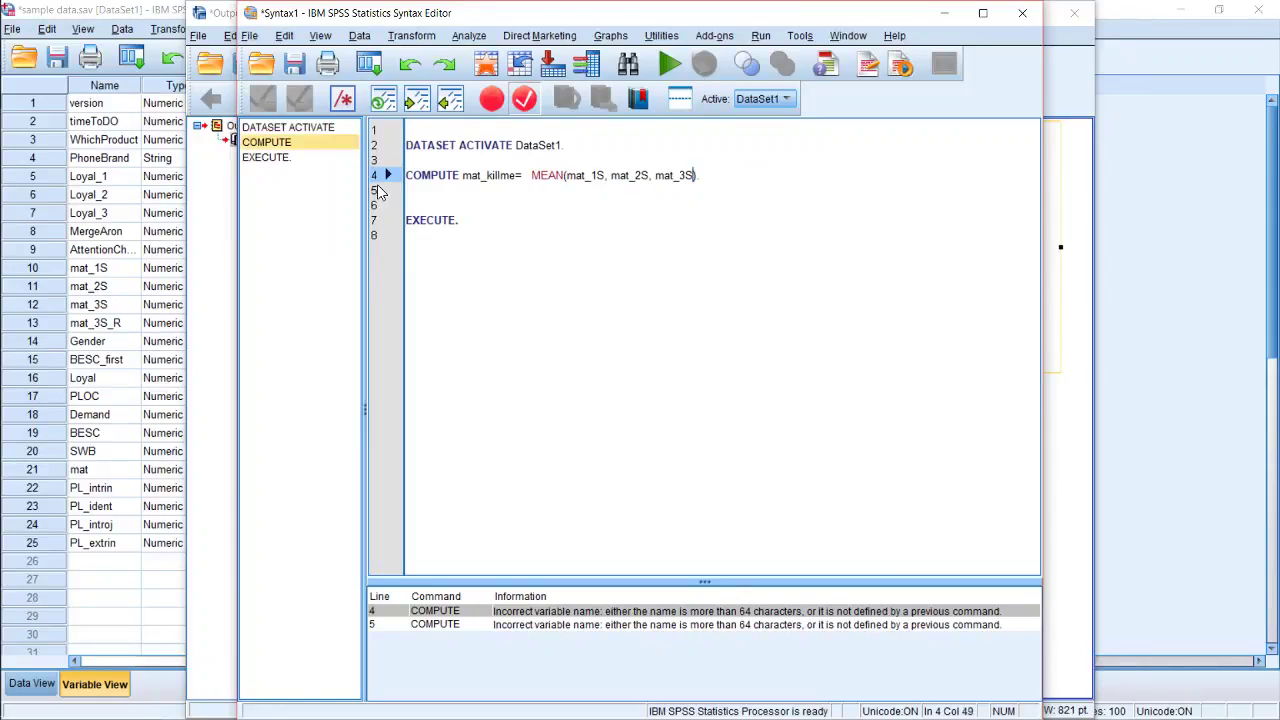
# Run the shortened mat_killme COMPUTE command together with EXECUTE.
pyautogui.click(380, 191)
pyautogui.hotkey('shift', 'Down')
pyautogui.hotkey('shift', 'Down')
pyautogui.hotkey('shift', 'Down')
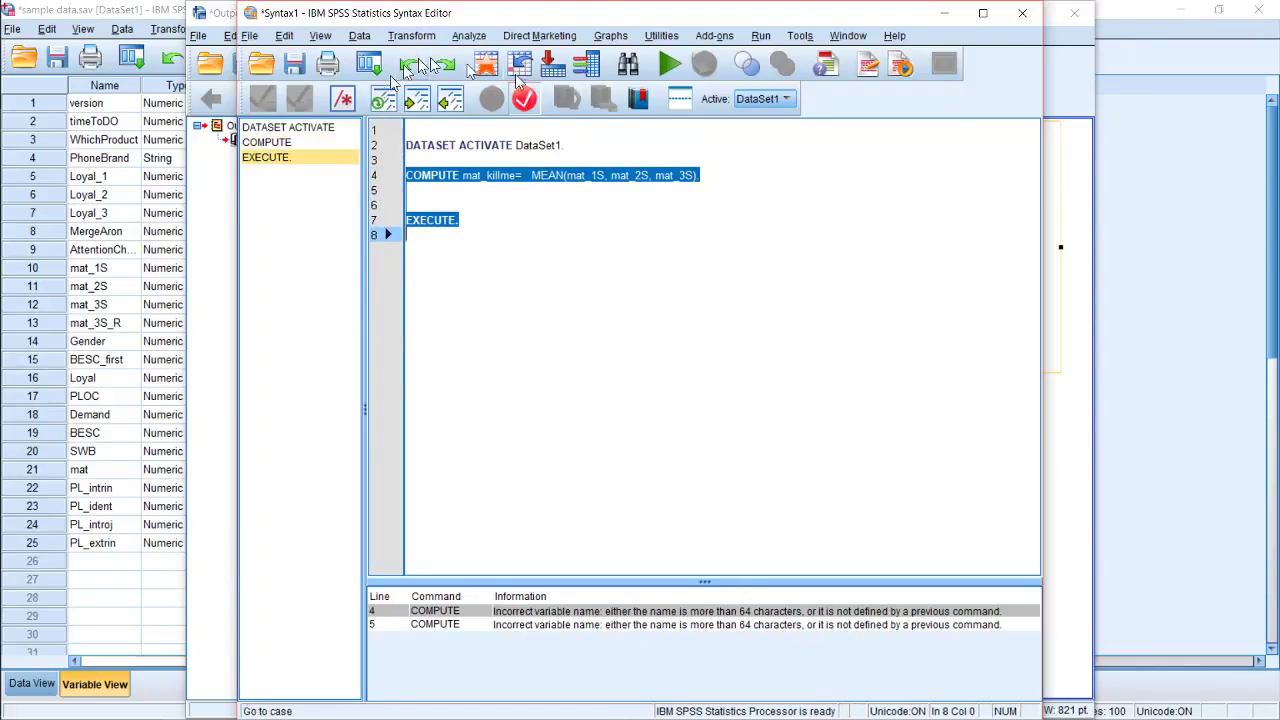
pyautogui.click(675, 69)
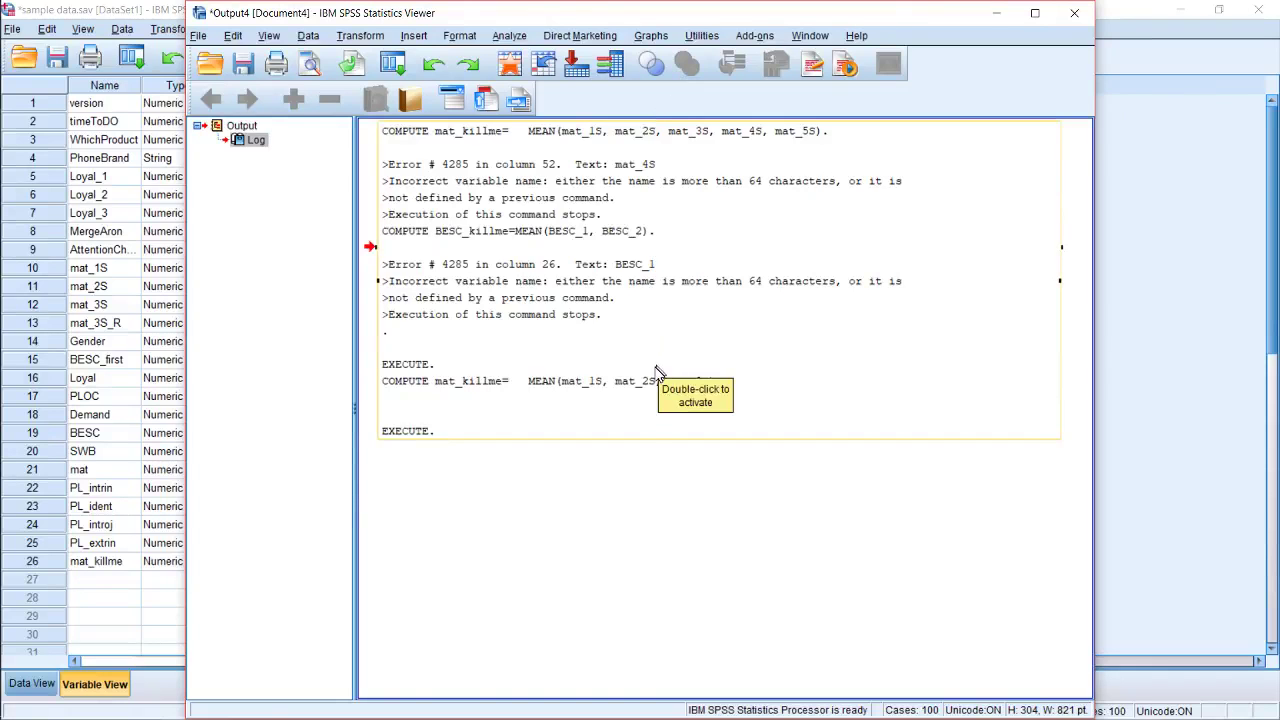
# Locate the mat_killme variable in the variable list and delete its column from the data.
pyautogui.click(96, 590)
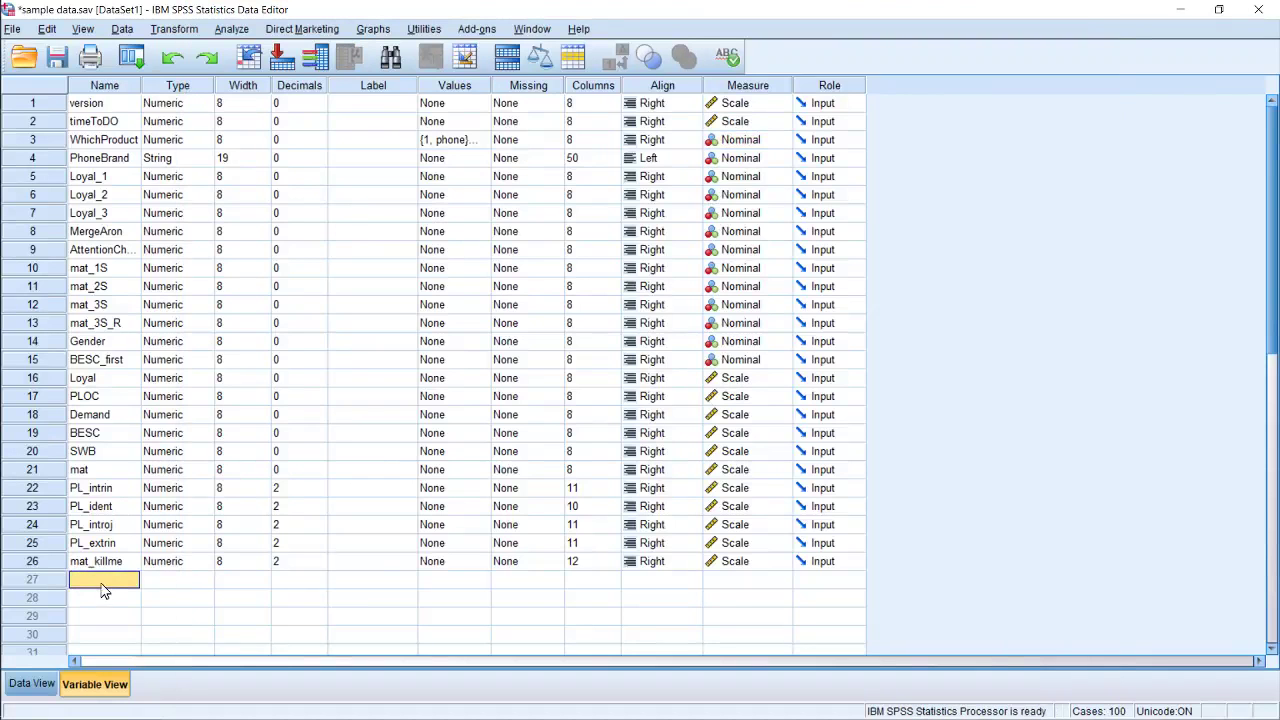
pyautogui.click(101, 563)
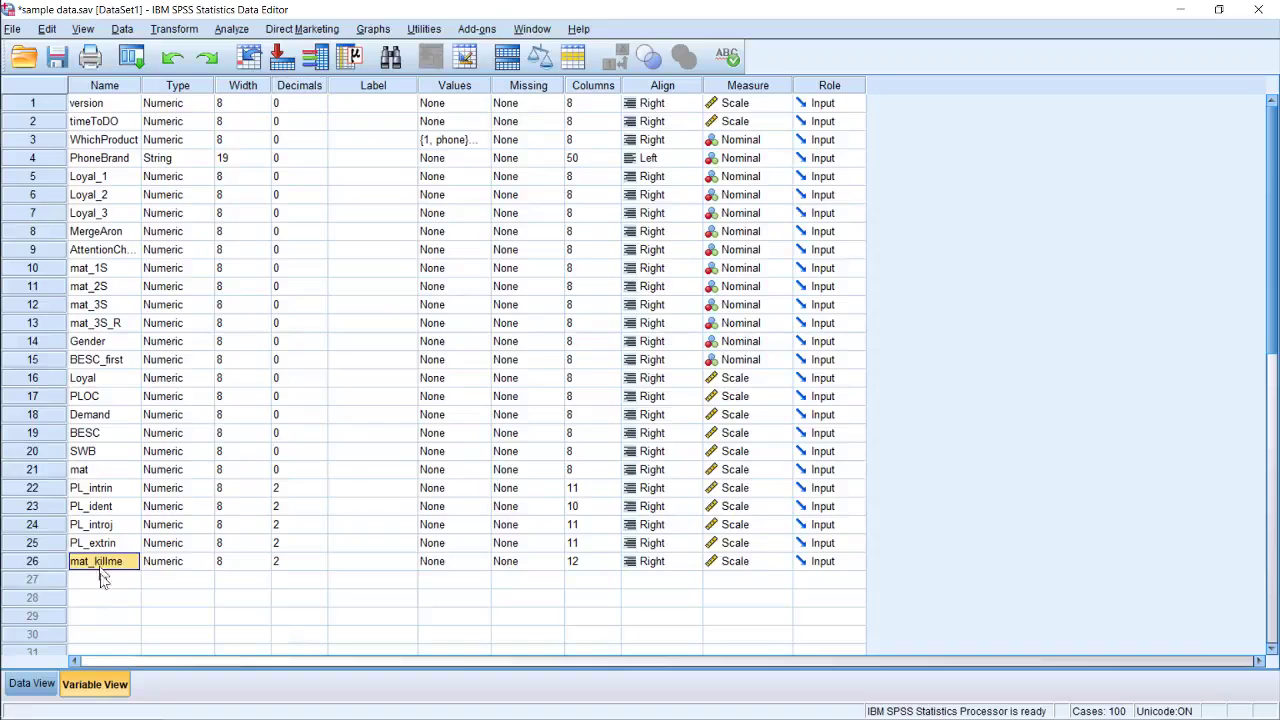
pyautogui.click(30, 684)
pyautogui.click(737, 112)
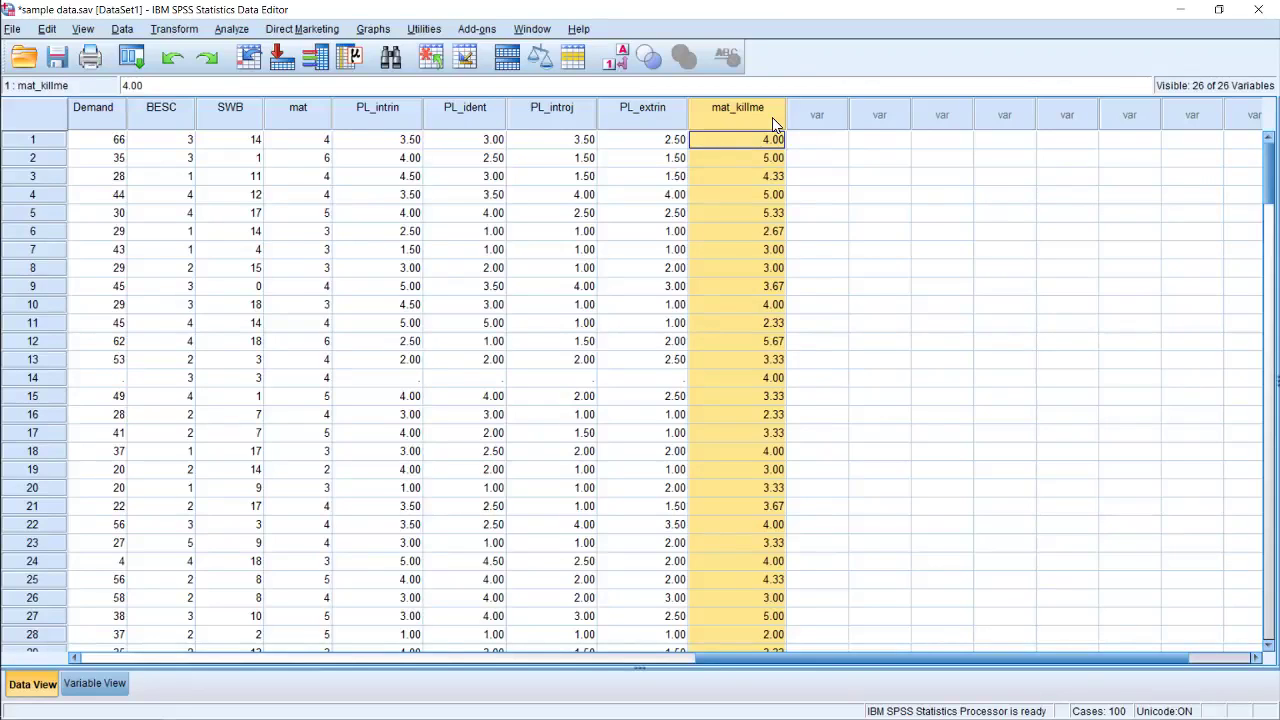
pyautogui.press('Delete')
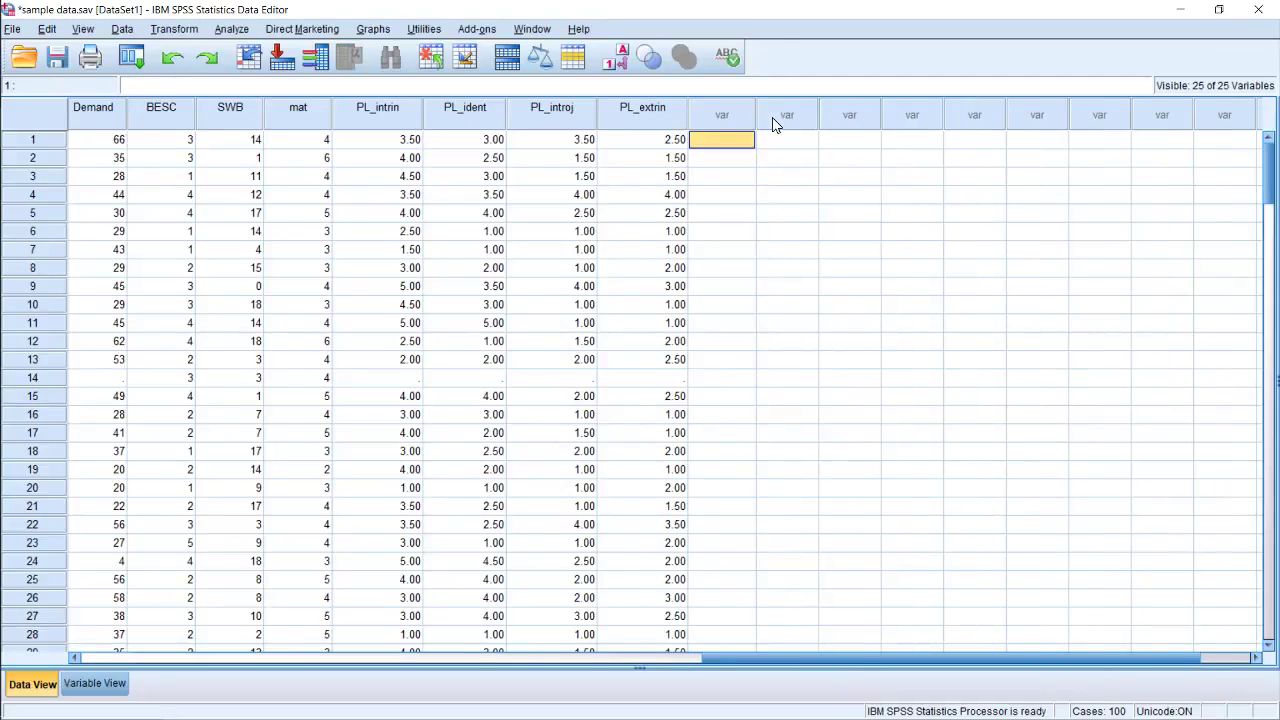
# Return to the syntax window and clear the selection over the mat_killme and EXECUTE commands.
pyautogui.moveTo(4, 330)
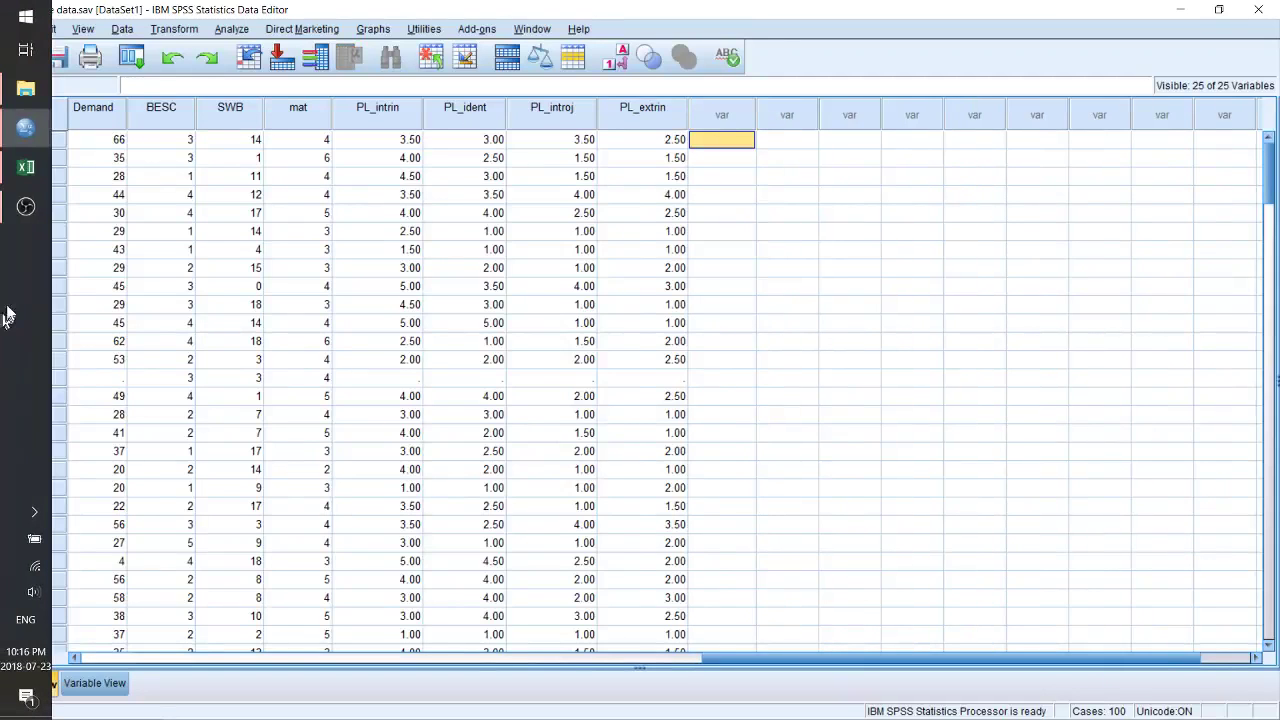
pyautogui.moveTo(22, 135)
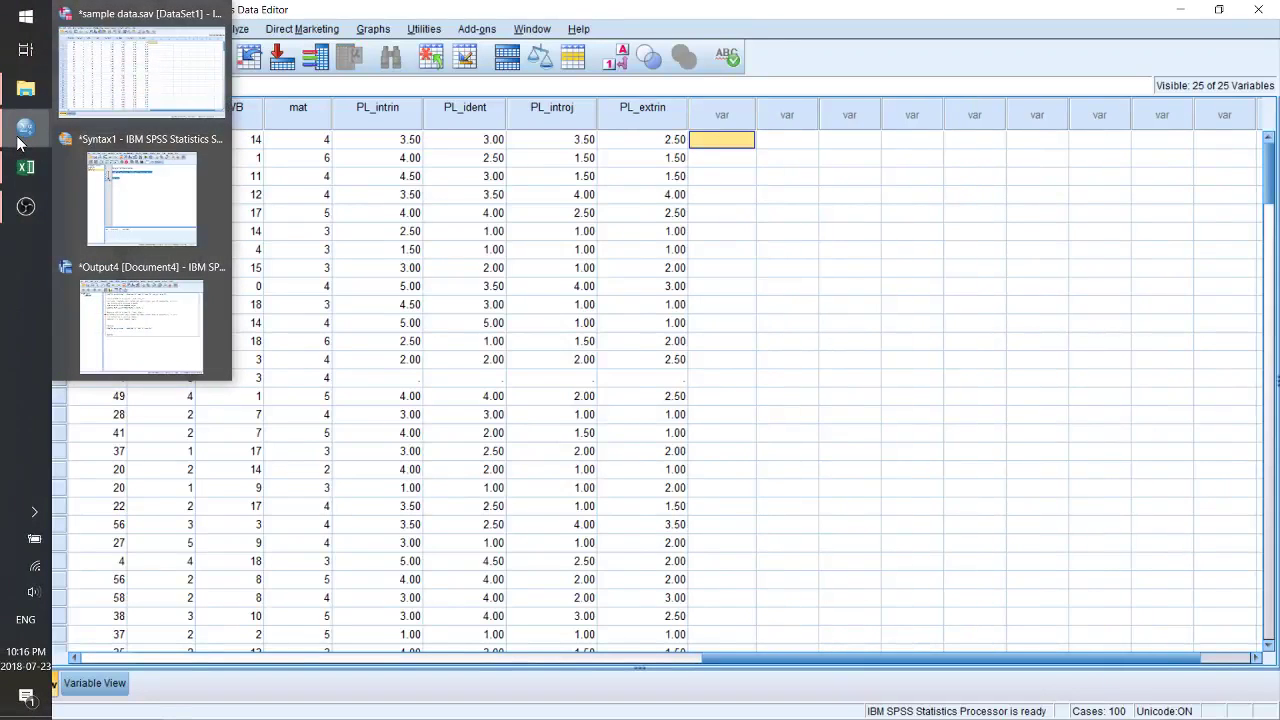
pyautogui.click(108, 182)
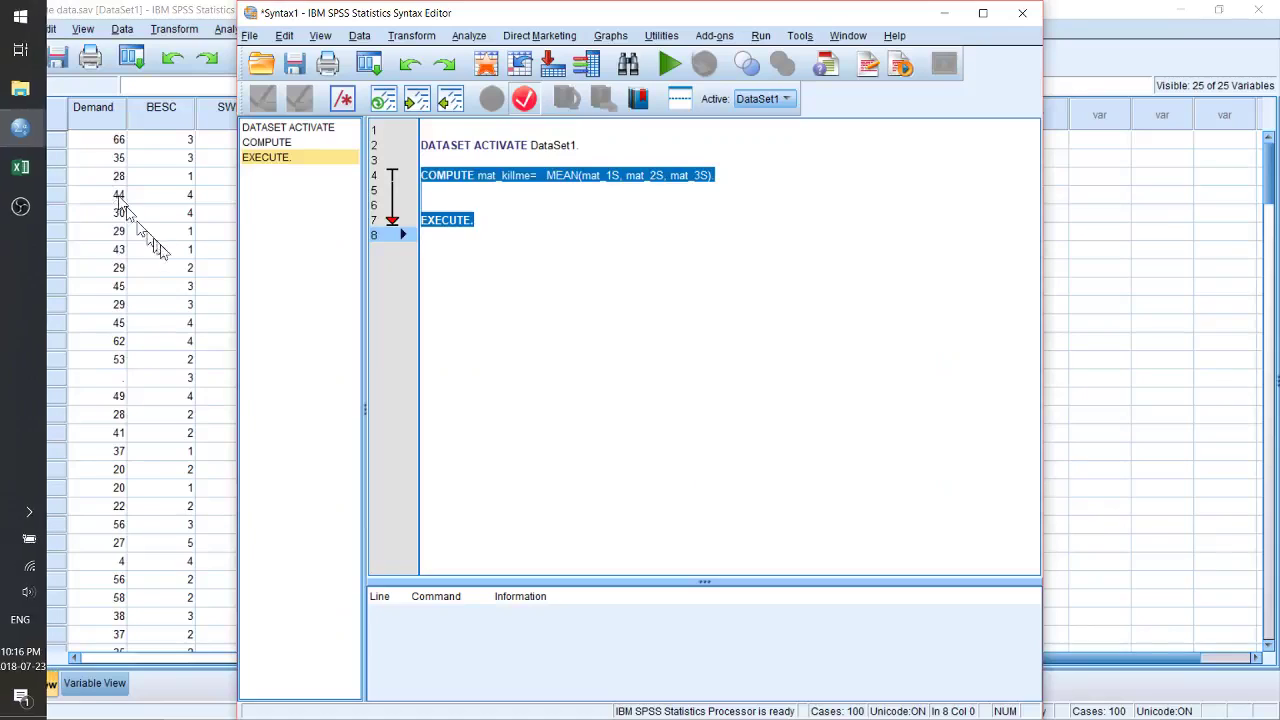
pyautogui.click(603, 243)
pyautogui.click(513, 204)
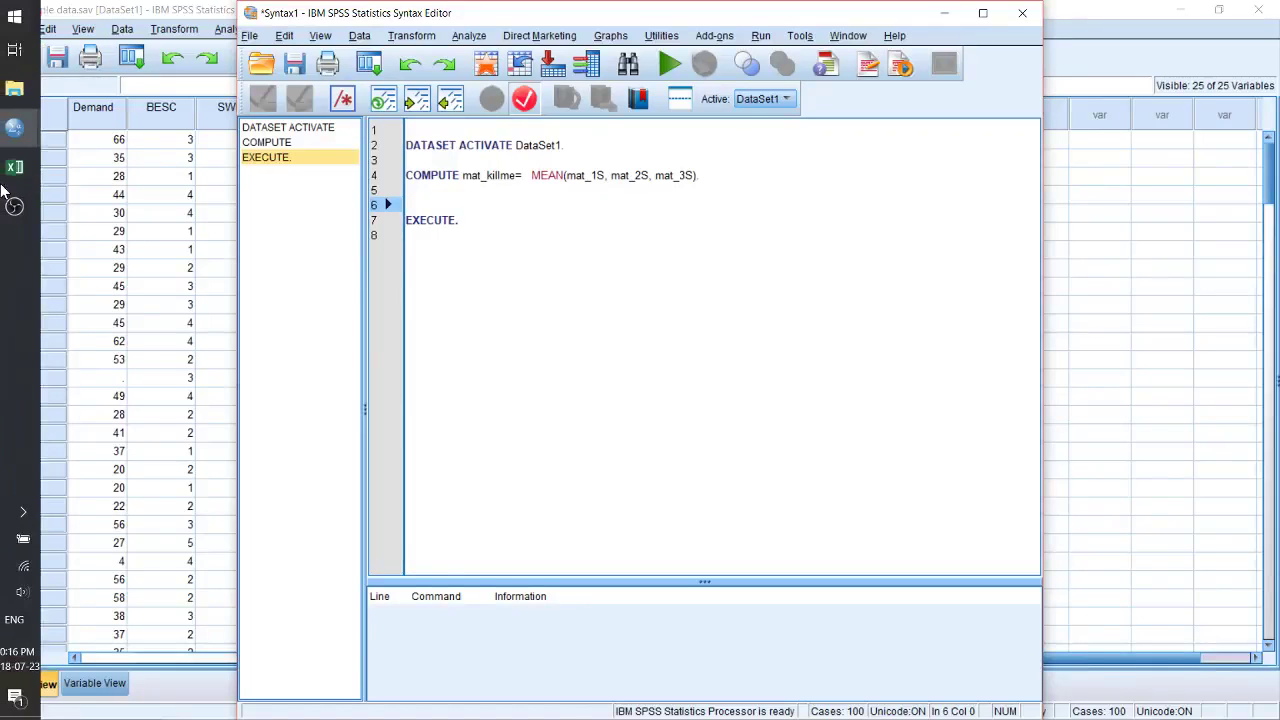
# Switch to the compiling syntax.xlsx workbook in Excel and examine the question codes Q23_1.1 to Q23_15 with their materialism item texts.
pyautogui.click(14, 170)
pyautogui.scroll(2, 380, 358)
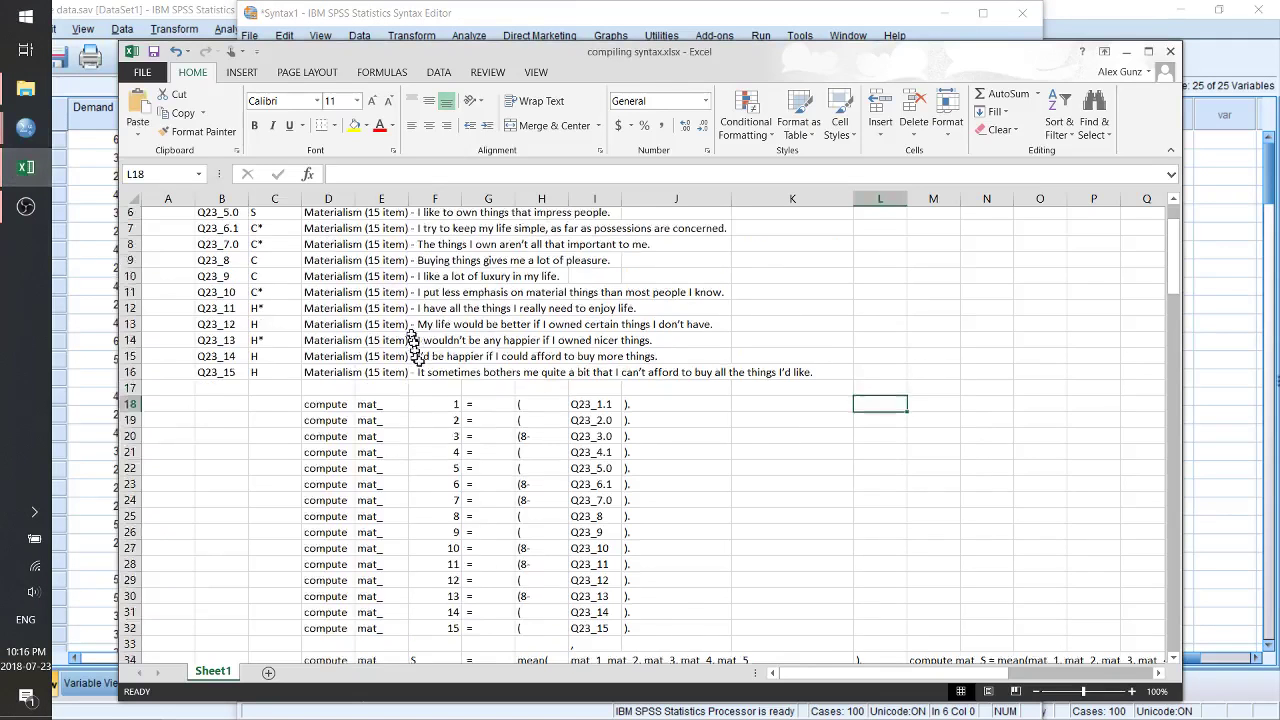
pyautogui.click(229, 235)
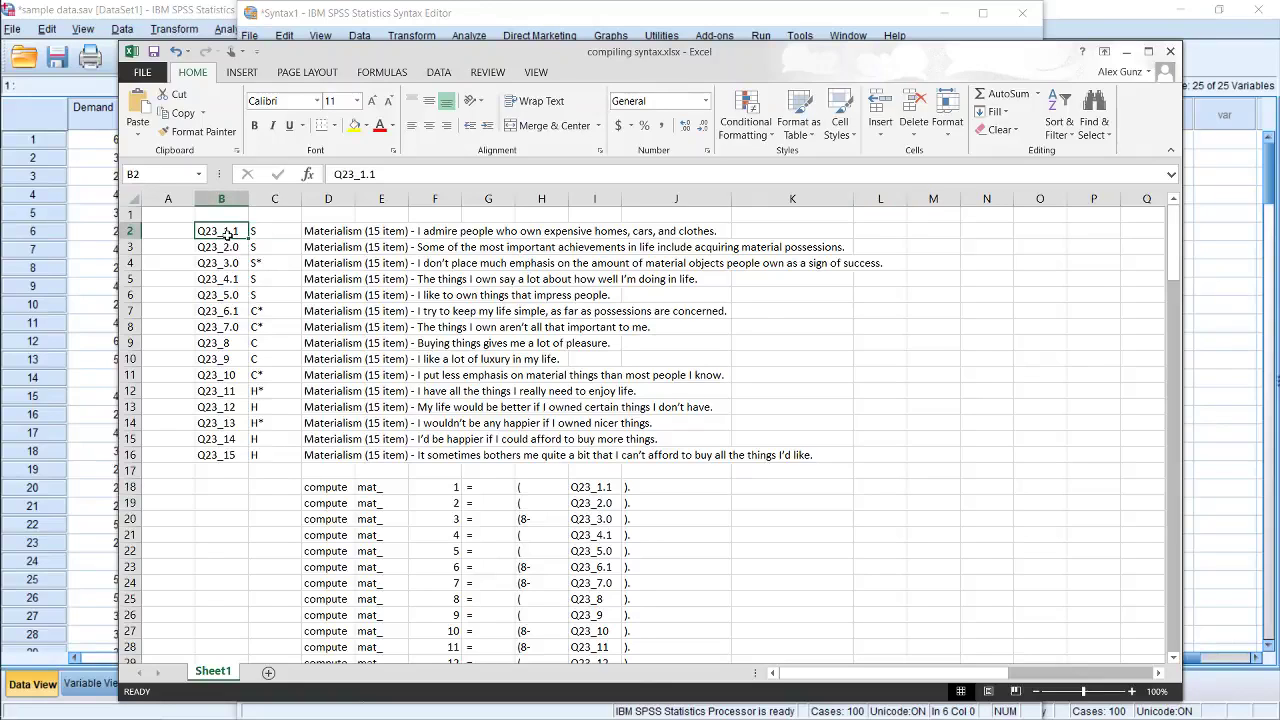
pyautogui.moveTo(229, 233); pyautogui.dragTo(226, 453)
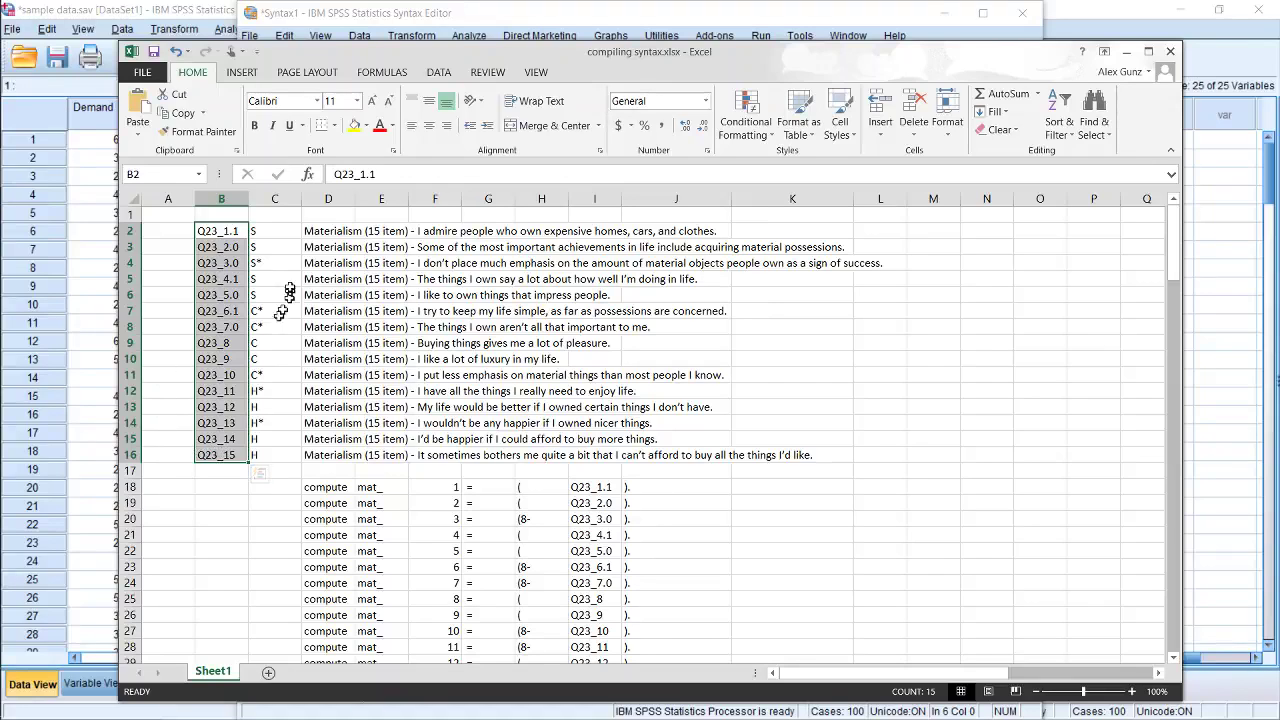
pyautogui.click(344, 230)
pyautogui.moveTo(344, 230); pyautogui.dragTo(324, 459)
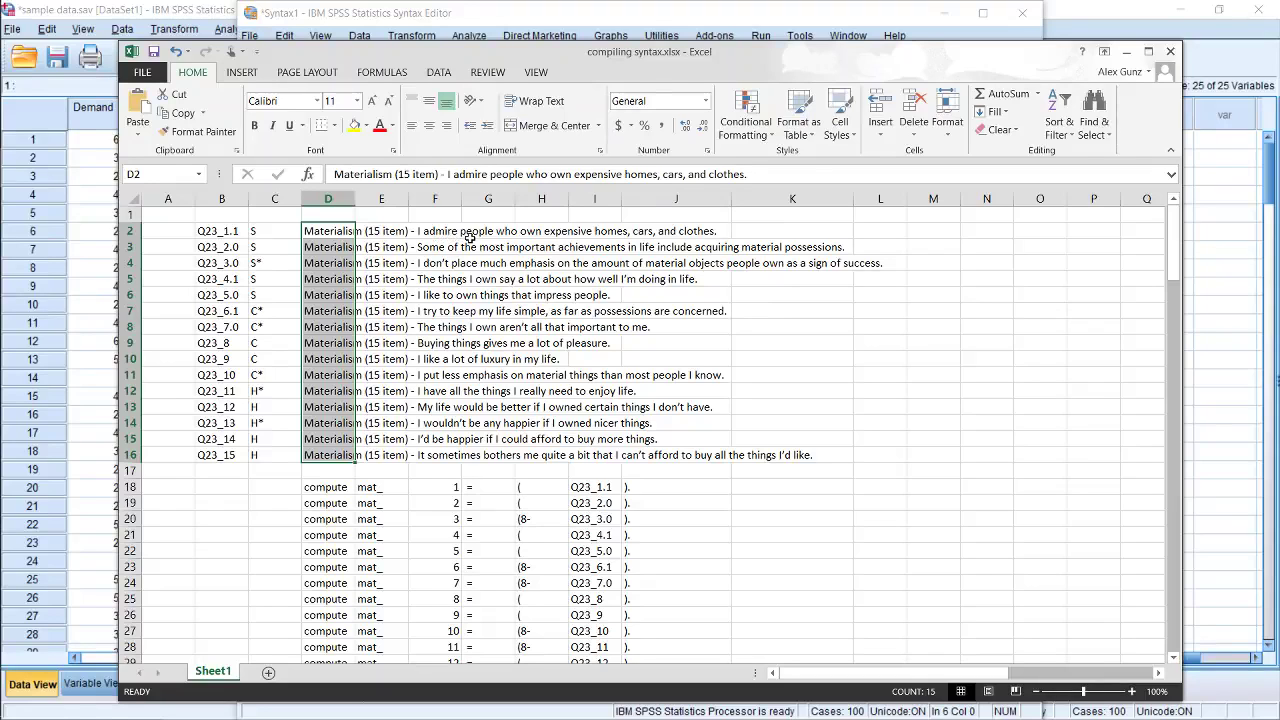
# Examine the wording of item Q23_2.0 and the whole row of item Q23_3.0, marked S*.
pyautogui.click(334, 246)
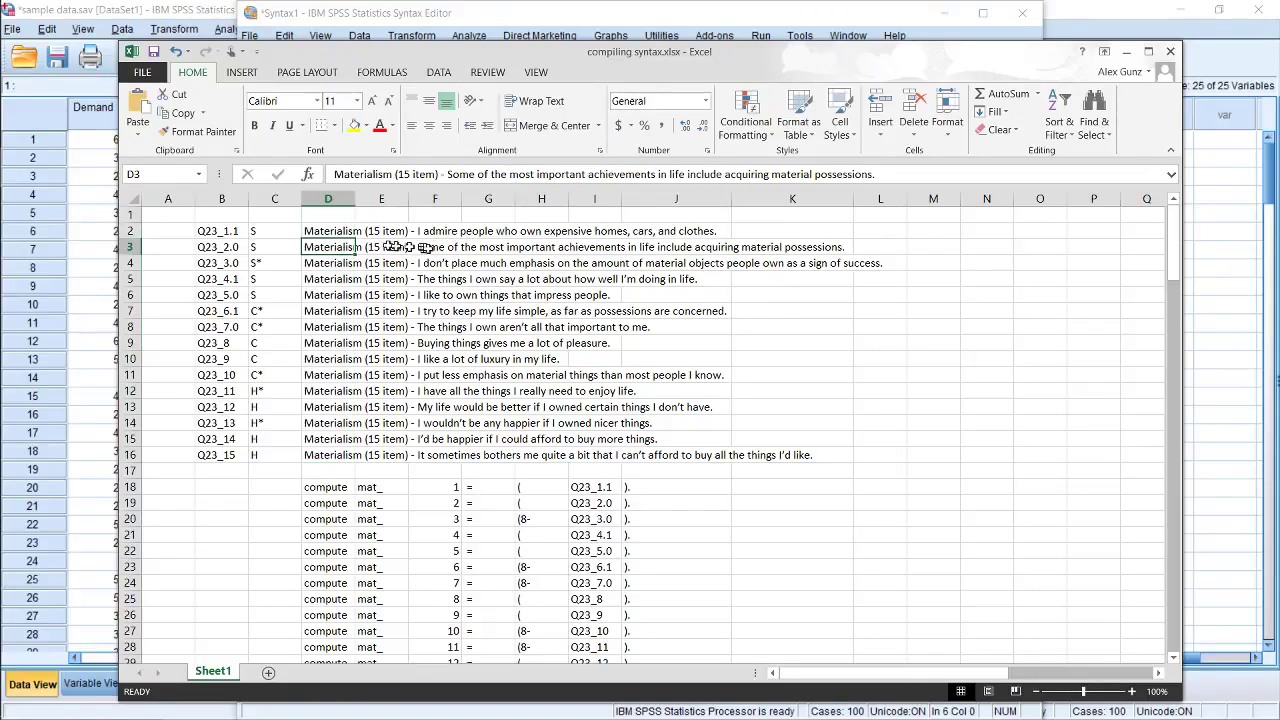
pyautogui.moveTo(410, 246); pyautogui.dragTo(780, 252)
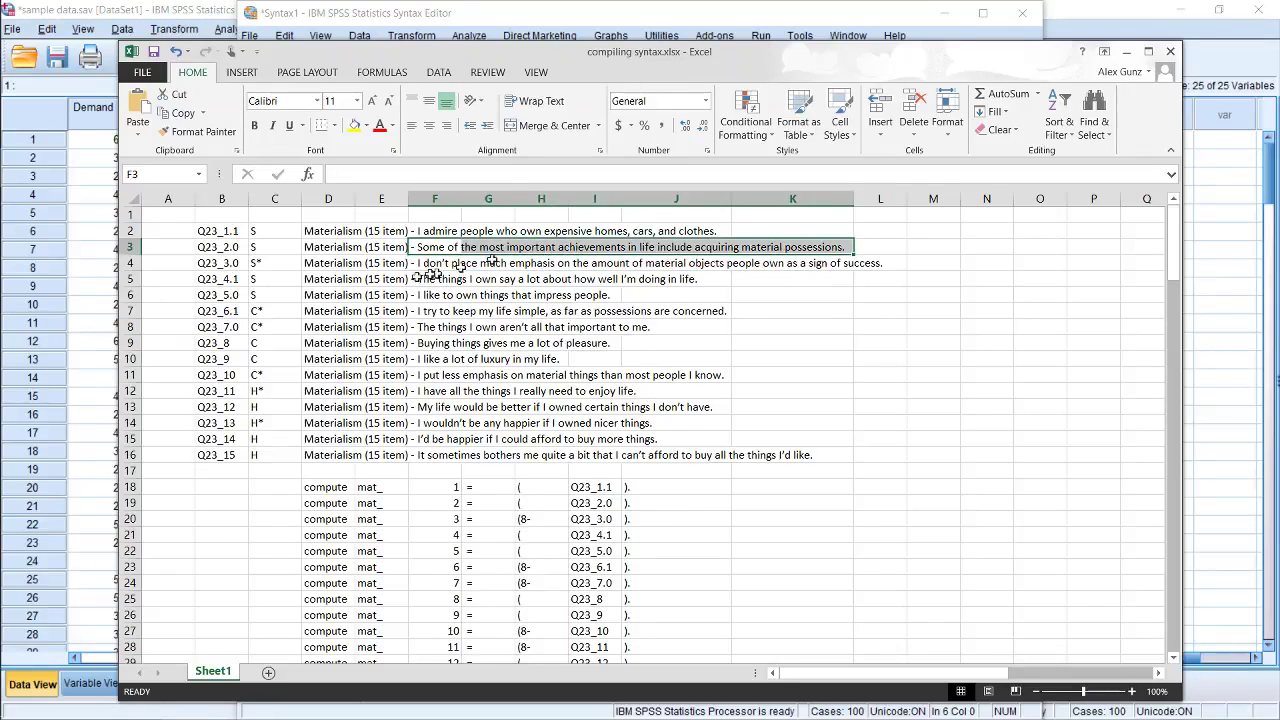
pyautogui.moveTo(222, 262); pyautogui.dragTo(863, 262)
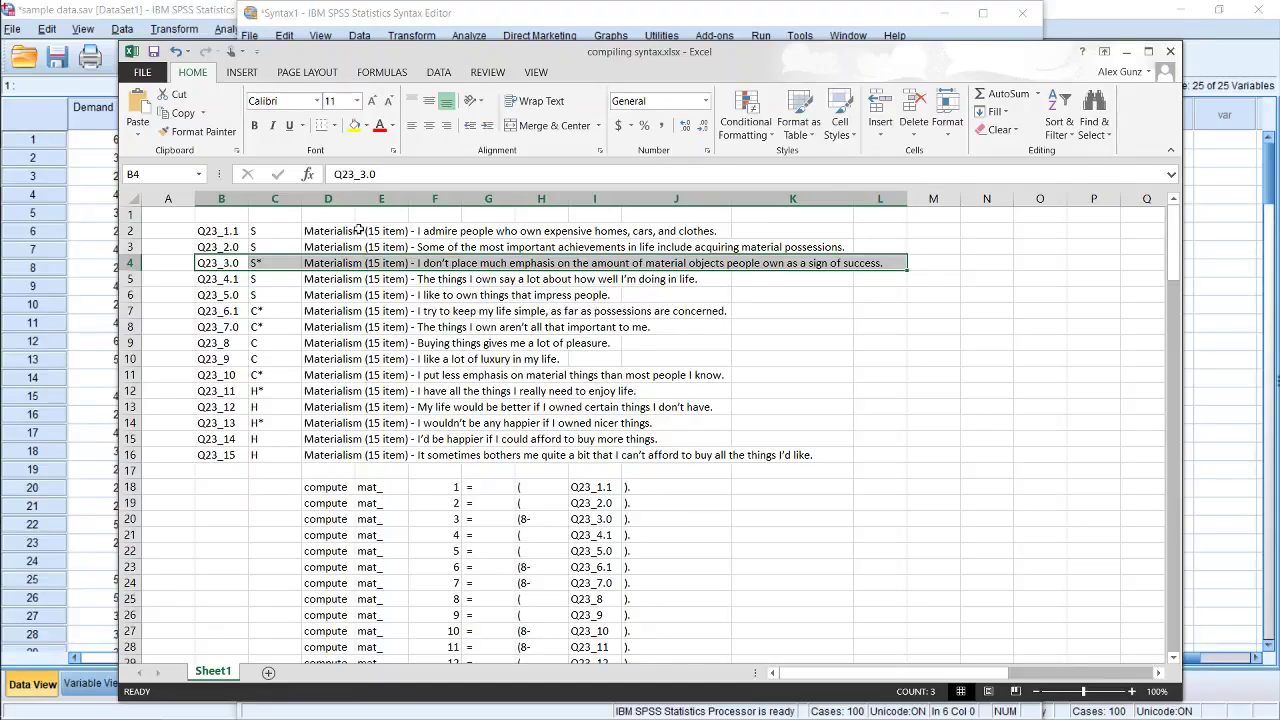
# Compare the wording of materialism items Q23_1.1, Q23_2.0 and the reverse-worded Q23_3.0.
pyautogui.moveTo(362, 247); pyautogui.dragTo(510, 248)
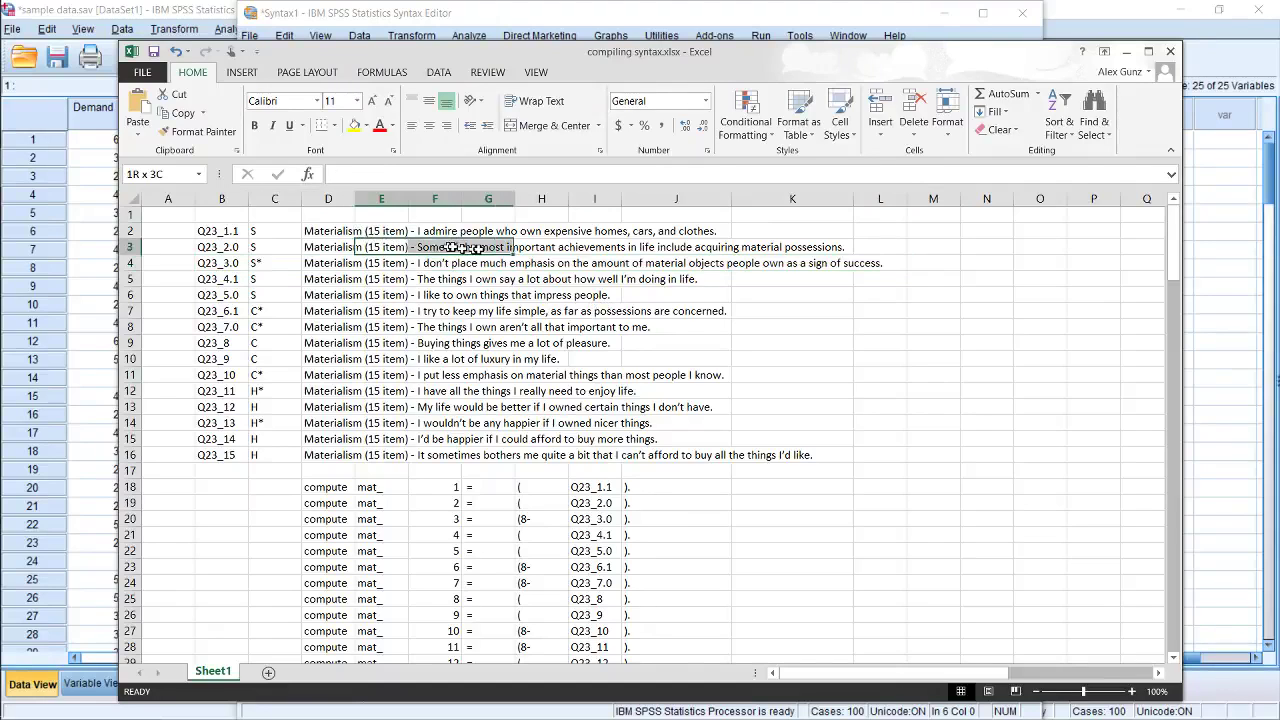
pyautogui.moveTo(335, 230); pyautogui.dragTo(680, 233)
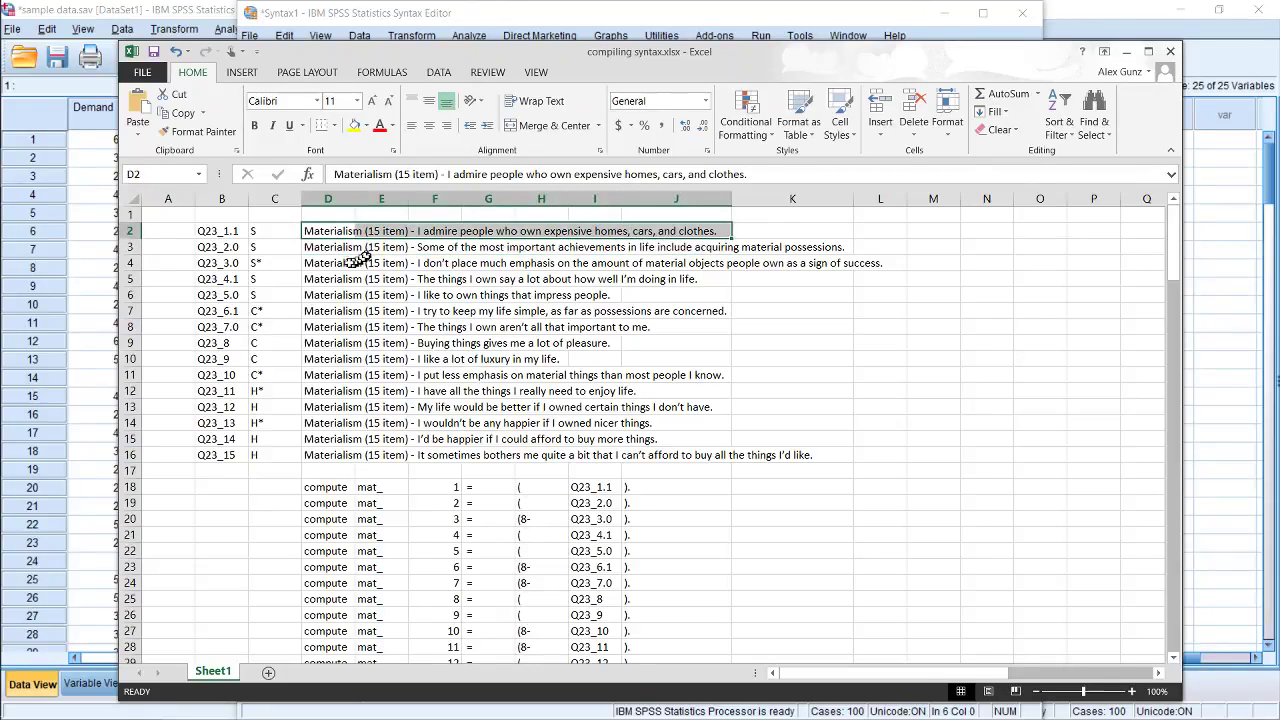
pyautogui.moveTo(335, 263); pyautogui.dragTo(812, 265)
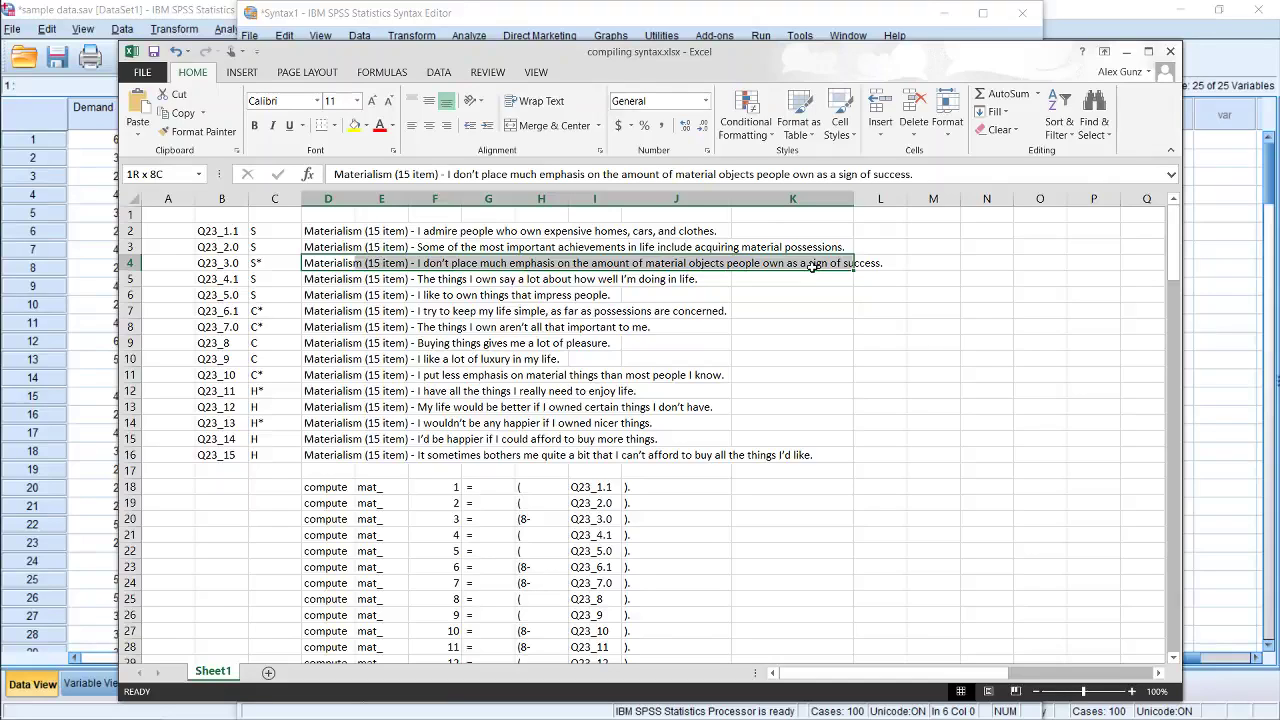
pyautogui.moveTo(812, 265); pyautogui.dragTo(812, 265)
pyautogui.click(433, 281)
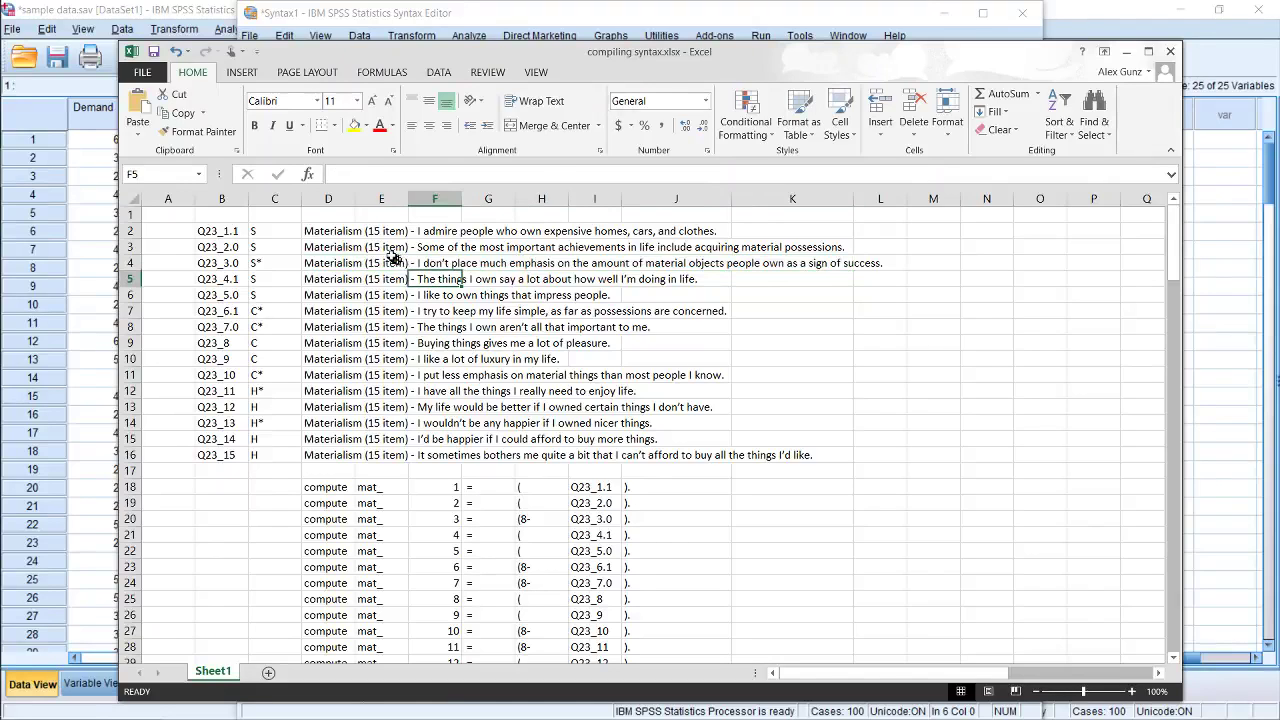
pyautogui.moveTo(318, 228)
pyautogui.mouseDown()
pyautogui.moveTo(328, 245)
pyautogui.moveTo(334, 230)
pyautogui.mouseUp()
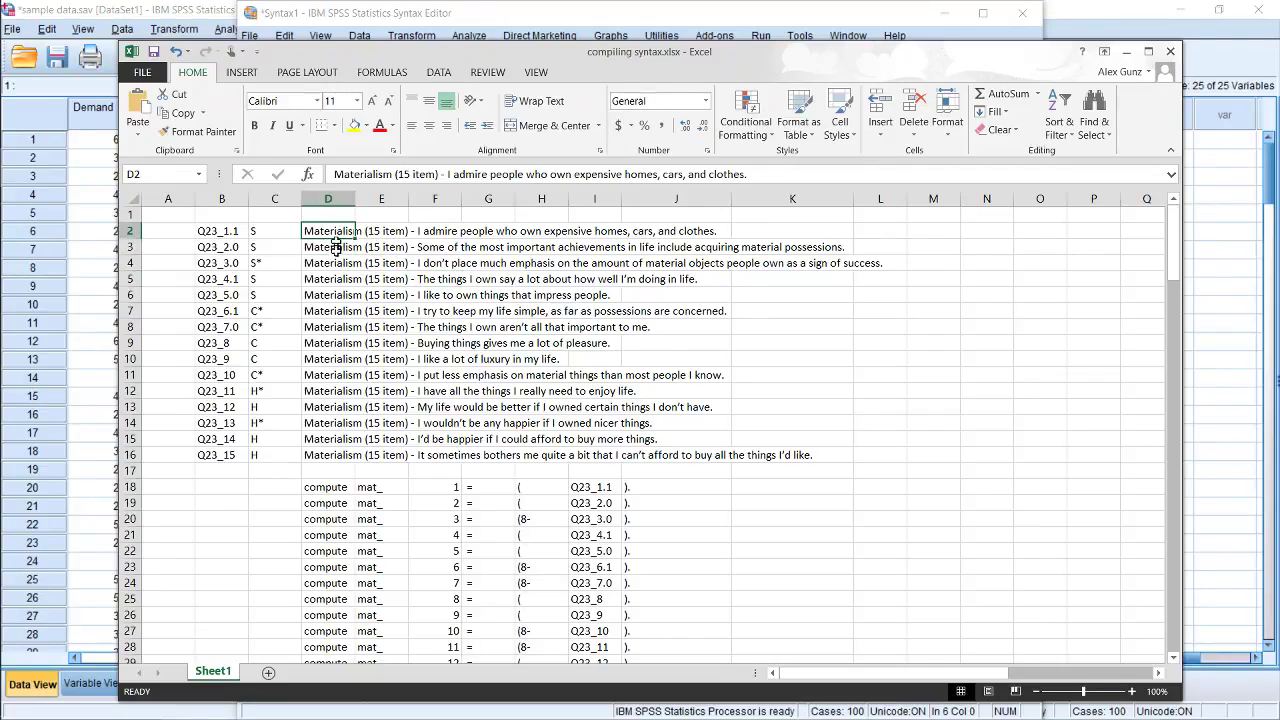
pyautogui.click(336, 247)
pyautogui.click(336, 264)
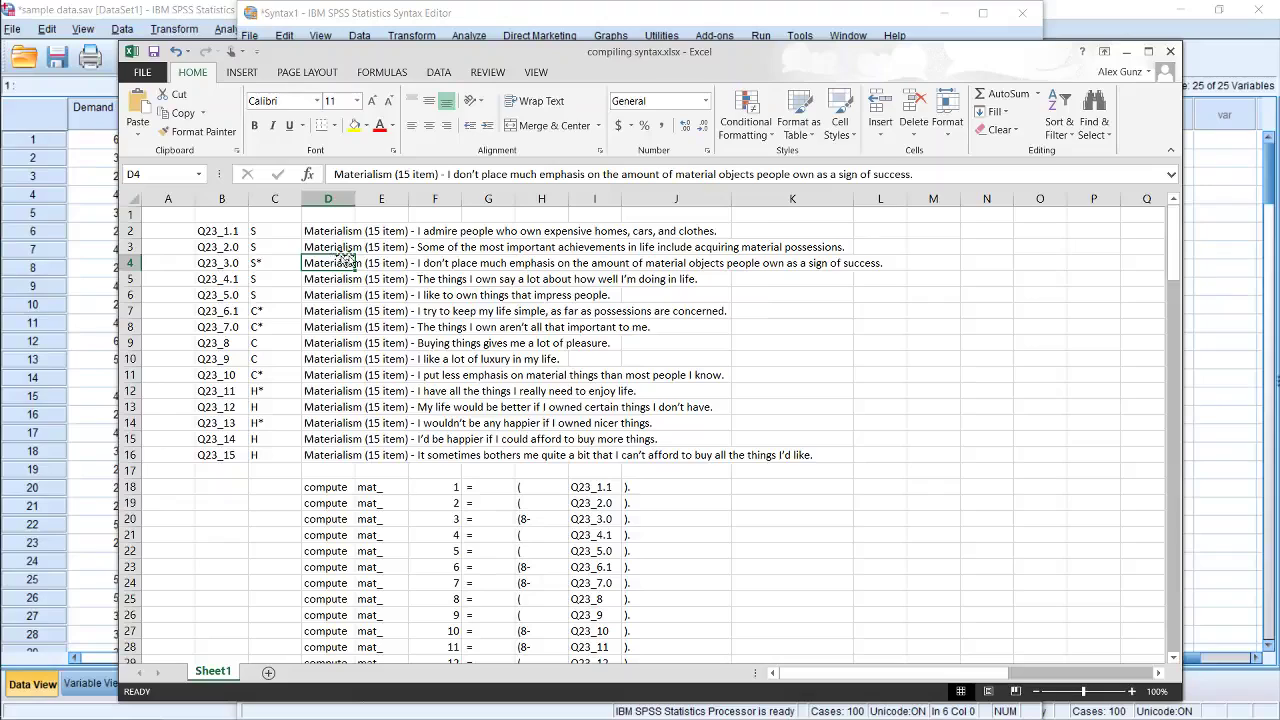
# Enter the scale values 1 to 7 down cells L7 to L13, beside the item list.
pyautogui.click(899, 309)
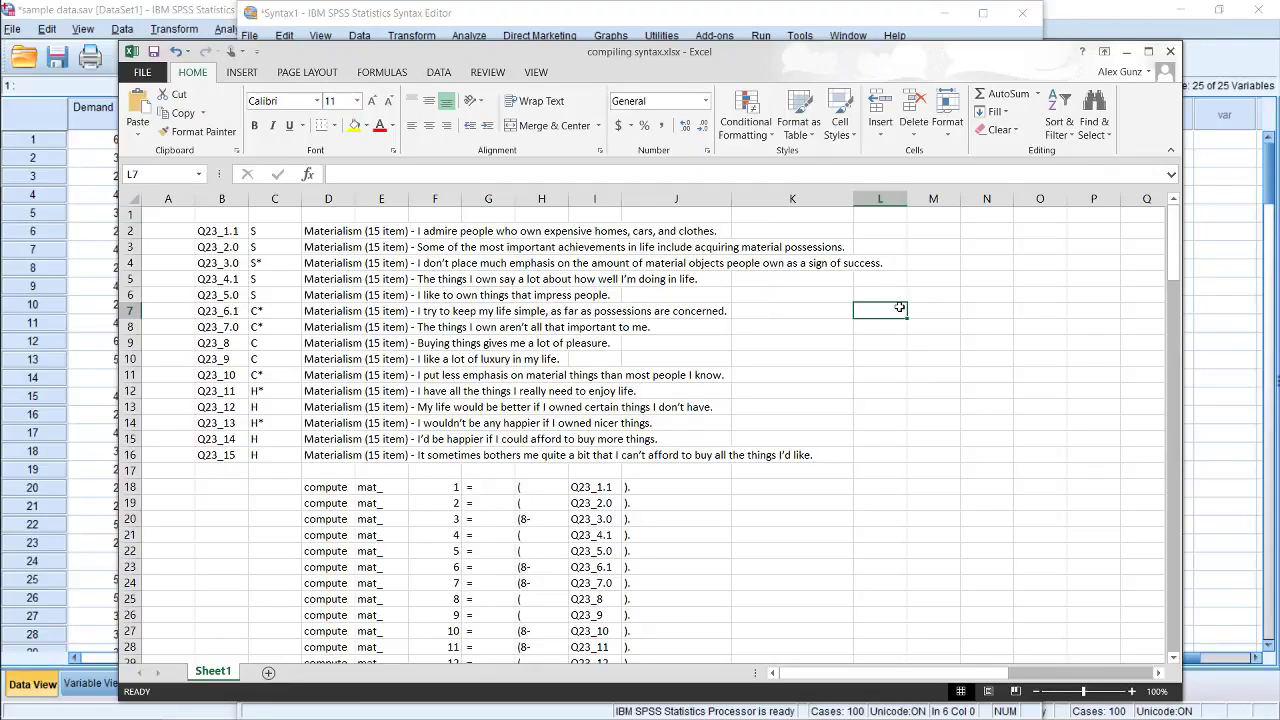
pyautogui.press('Down')
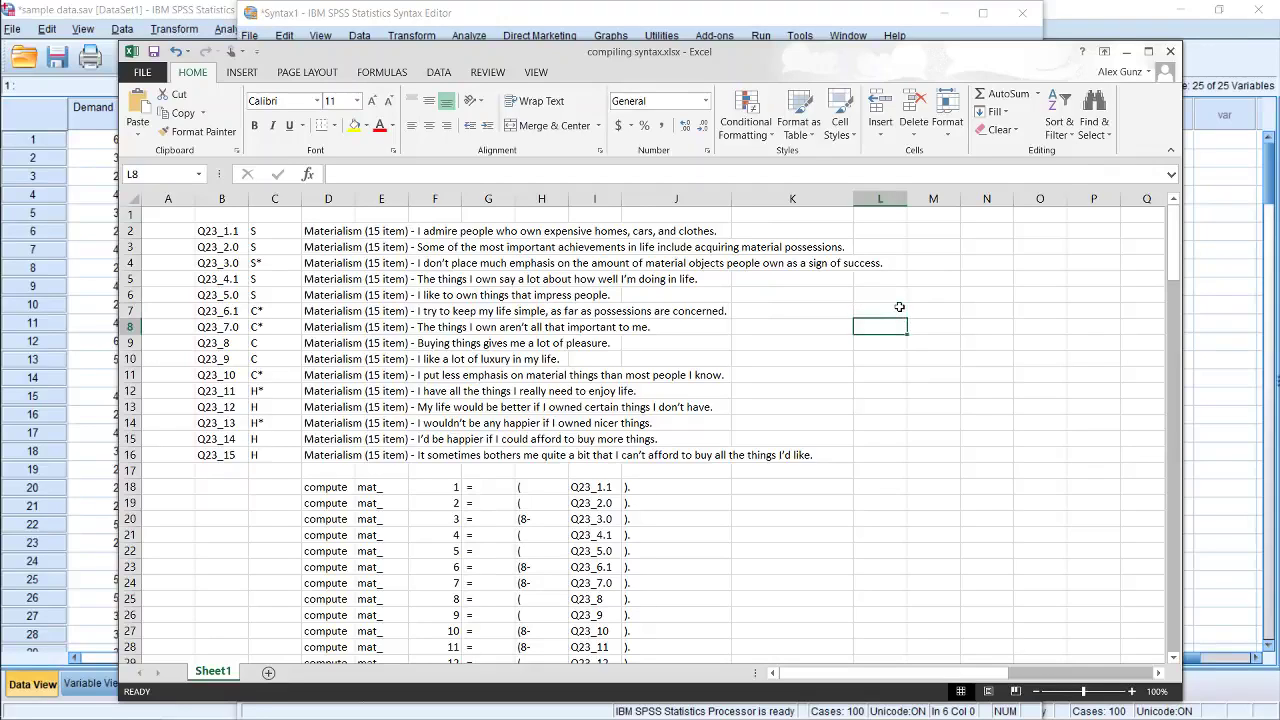
pyautogui.write('2')
pyautogui.press('Return')
pyautogui.write('3')
pyautogui.press('Return')
pyautogui.write('4')
pyautogui.press('Return')
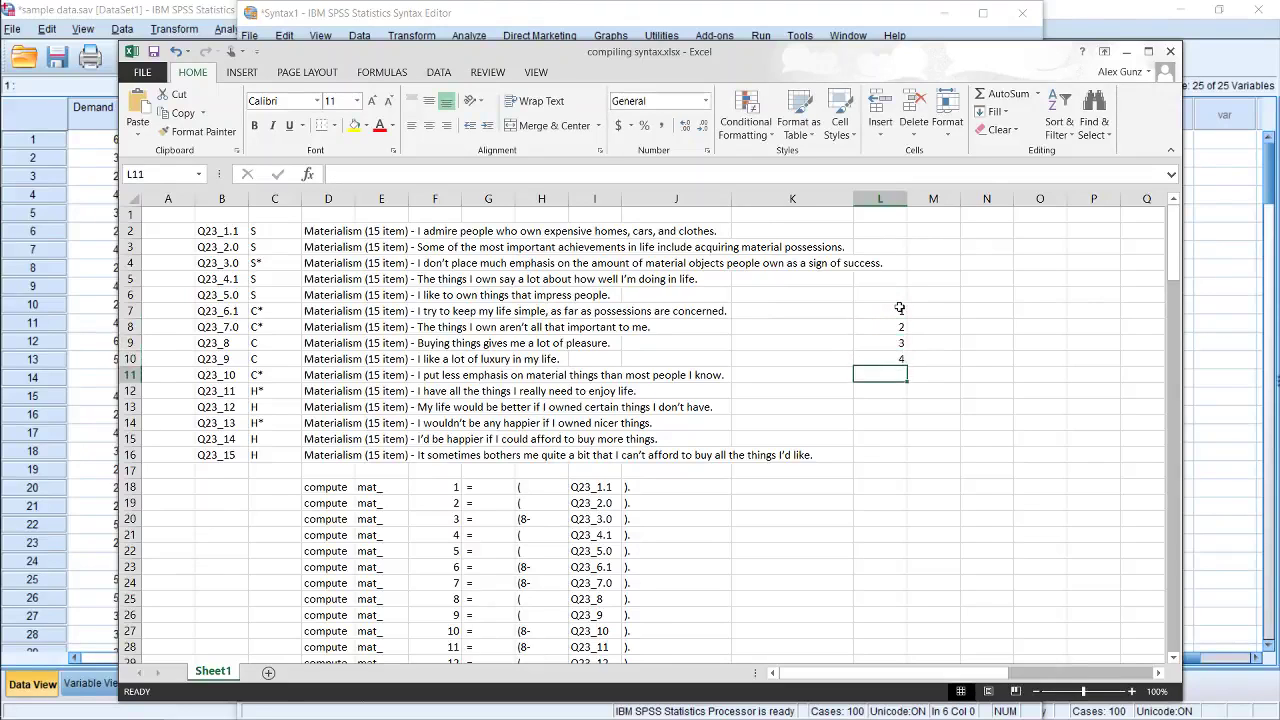
pyautogui.write('5')
pyautogui.press('Return')
pyautogui.write('6')
pyautogui.press('Return')
pyautogui.write('7')
pyautogui.press('Tab')
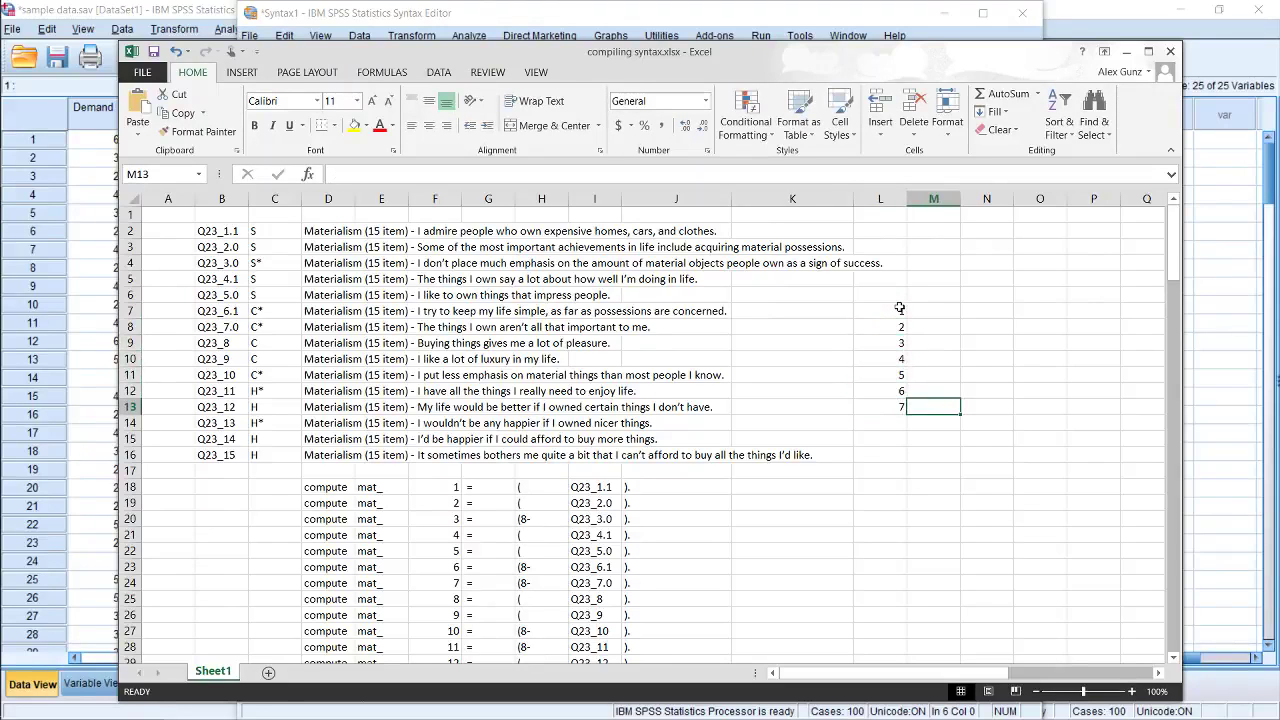
# Enter the reversed scores 7, 6 and 5 in M7 to M9, beside scale values 1, 2 and 3.
pyautogui.press('Up')
pyautogui.press('Up')
pyautogui.press('Up')
pyautogui.press('Up')
pyautogui.press('Up')
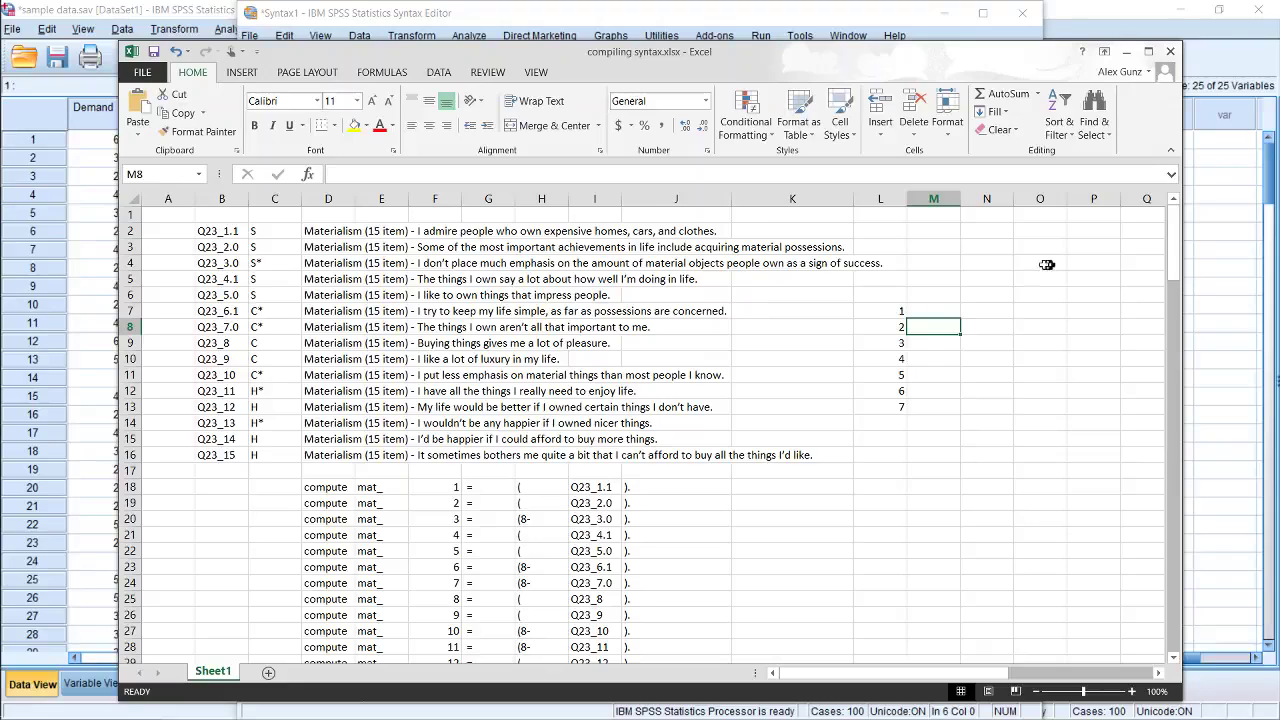
pyautogui.press('Up')
pyautogui.write('7')
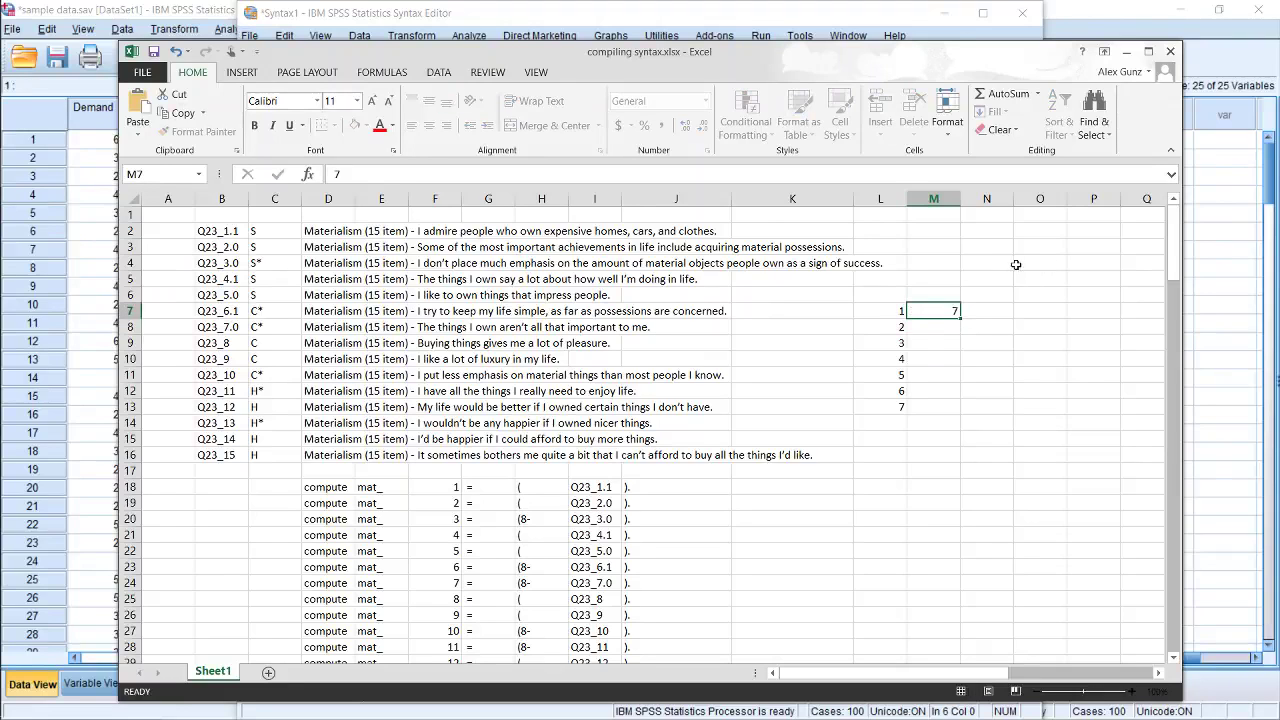
pyautogui.press('Return')
pyautogui.write('6')
pyautogui.press('Return')
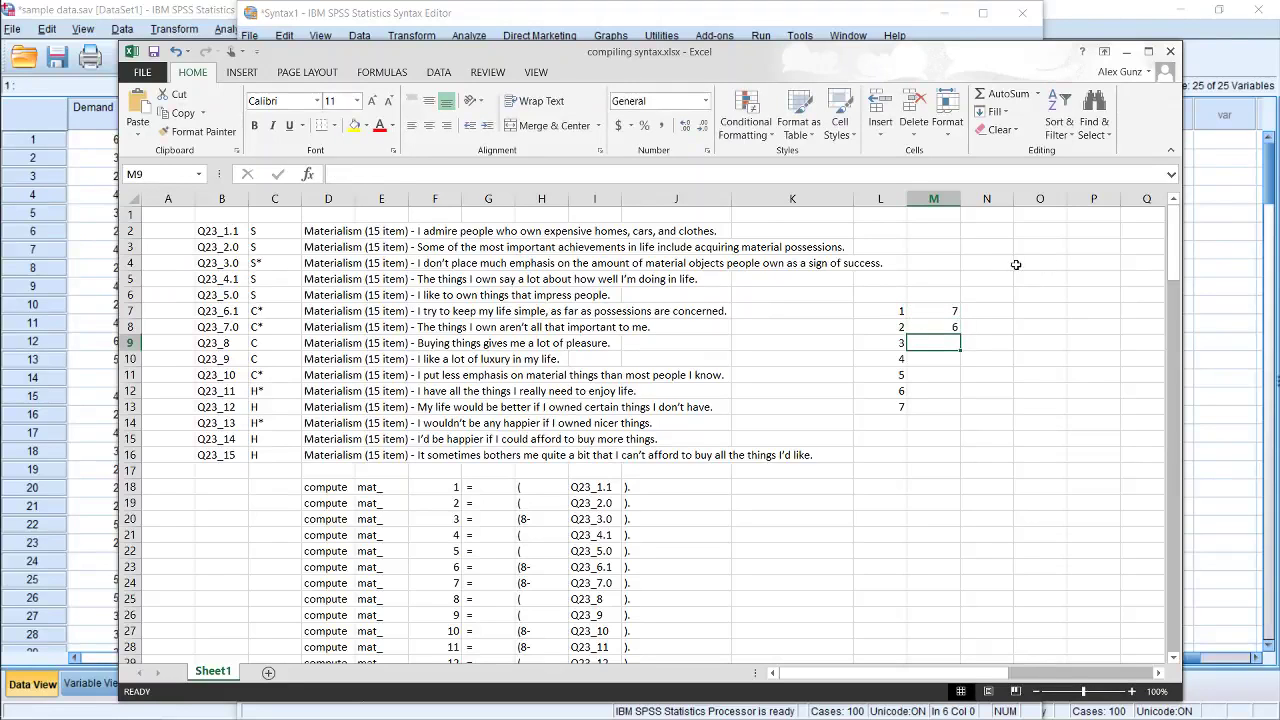
pyautogui.write('5')
pyautogui.press('Return')
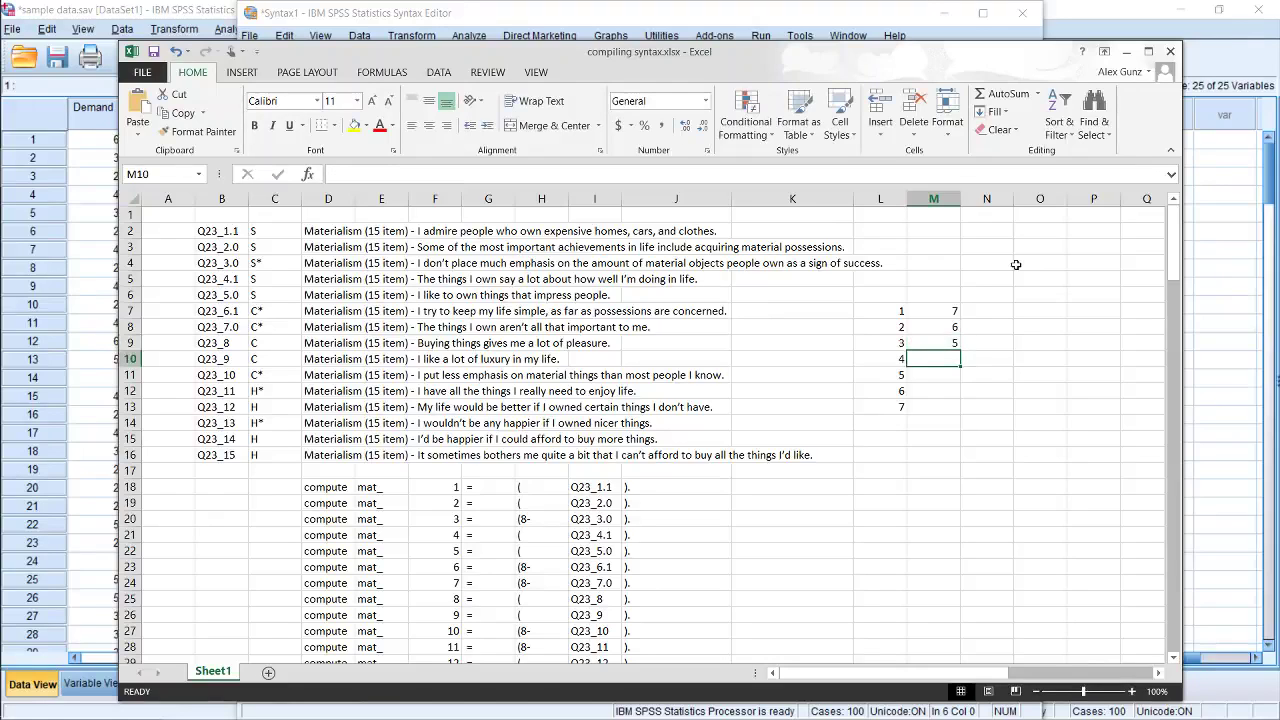
# Enter the note "8-" in L14, directly below the column of scale values.
pyautogui.press('Up')
pyautogui.press('Up')
pyautogui.press('Up')
pyautogui.press('Left')
pyautogui.press('Left')
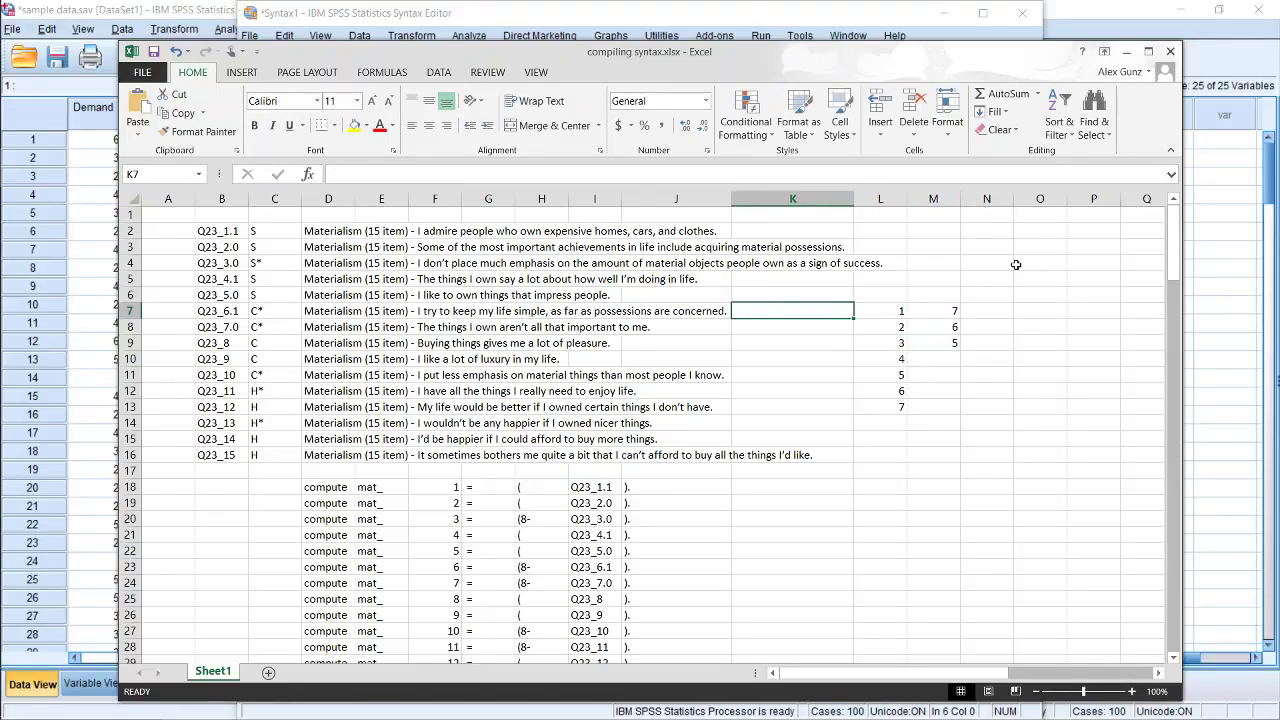
pyautogui.press('Right')
pyautogui.press('Right')
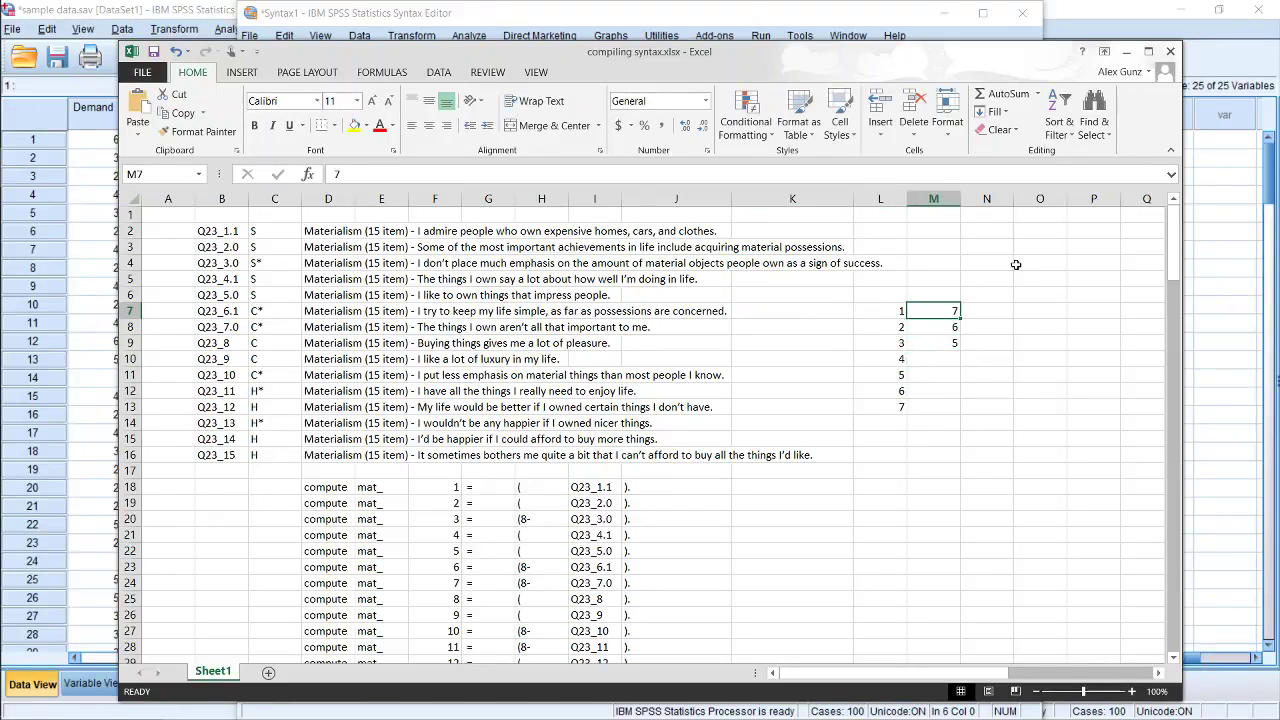
pyautogui.press('Down')
pyautogui.press('Down')
pyautogui.press('Down')
pyautogui.press('Down')
pyautogui.press('Down')
pyautogui.press('Down')
pyautogui.press('Down')
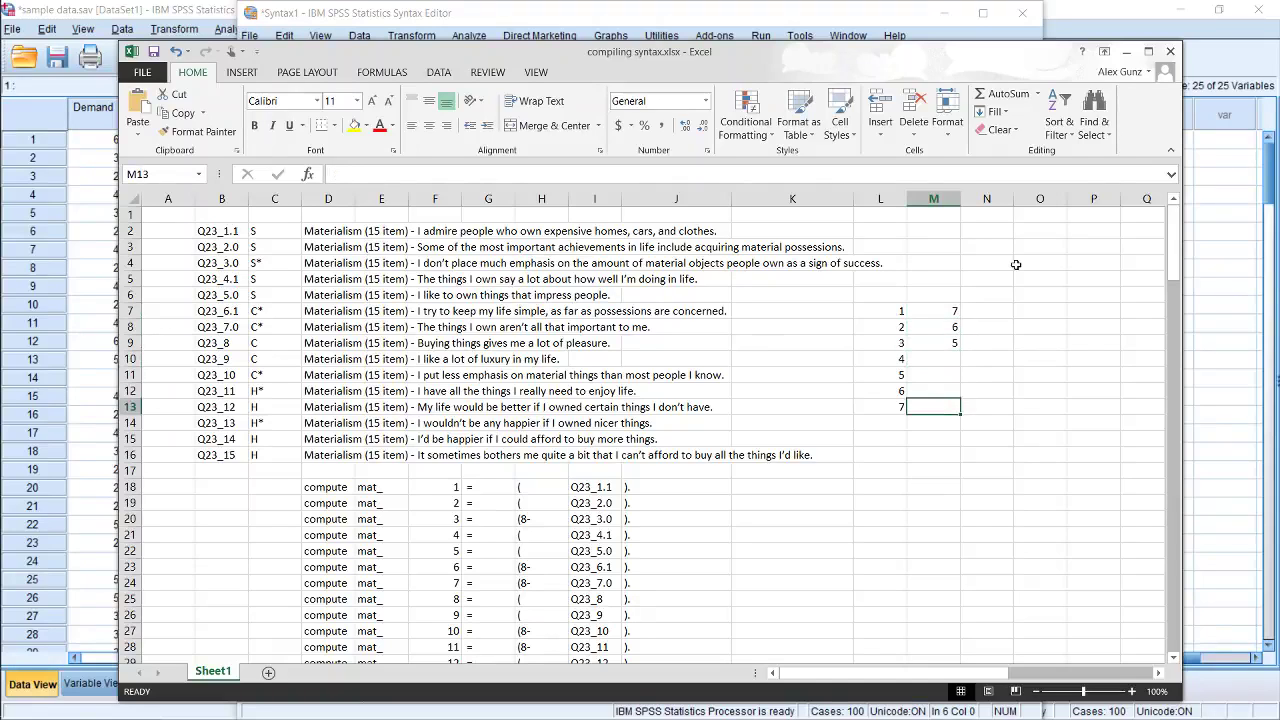
pyautogui.press('Left')
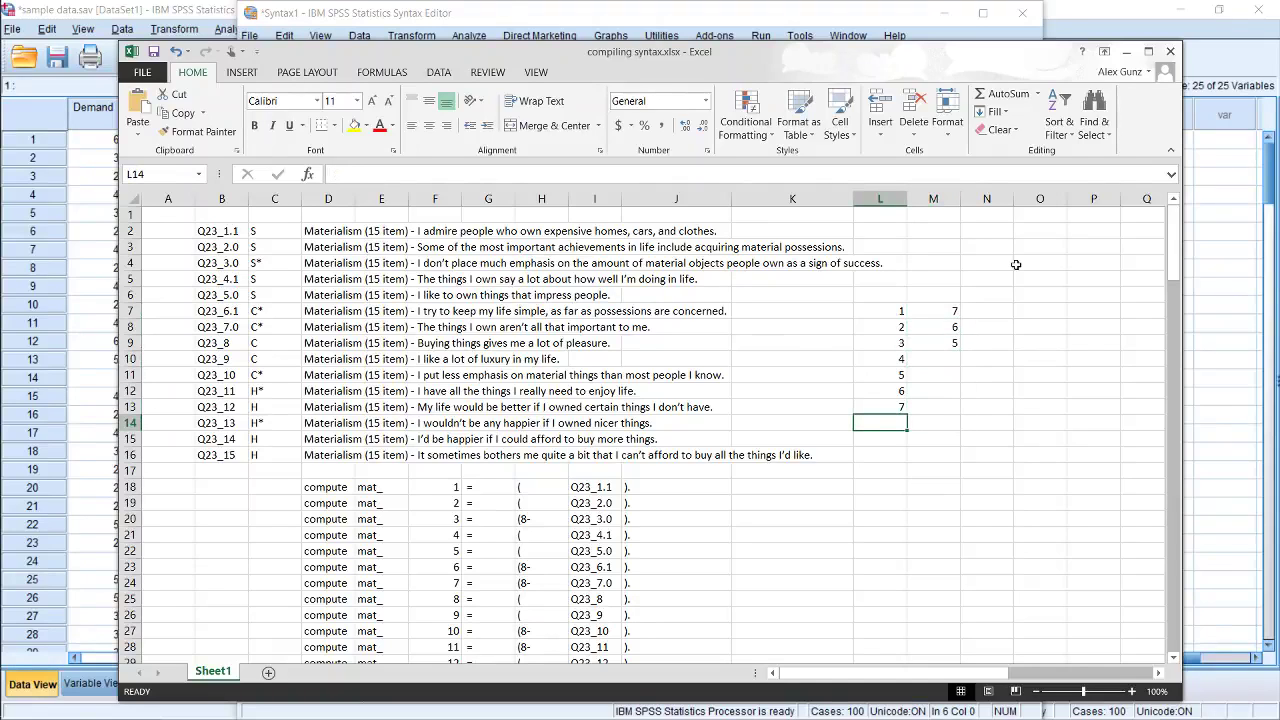
pyautogui.write('8-')
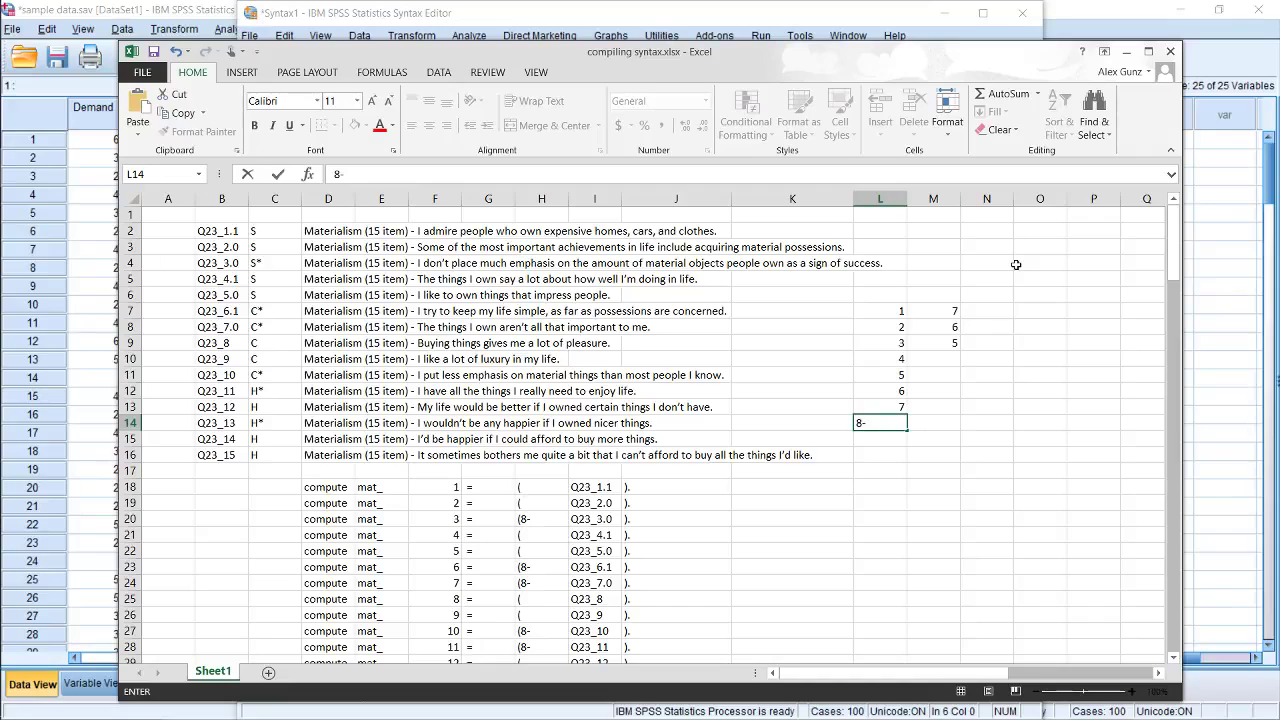
pyautogui.press('Return')
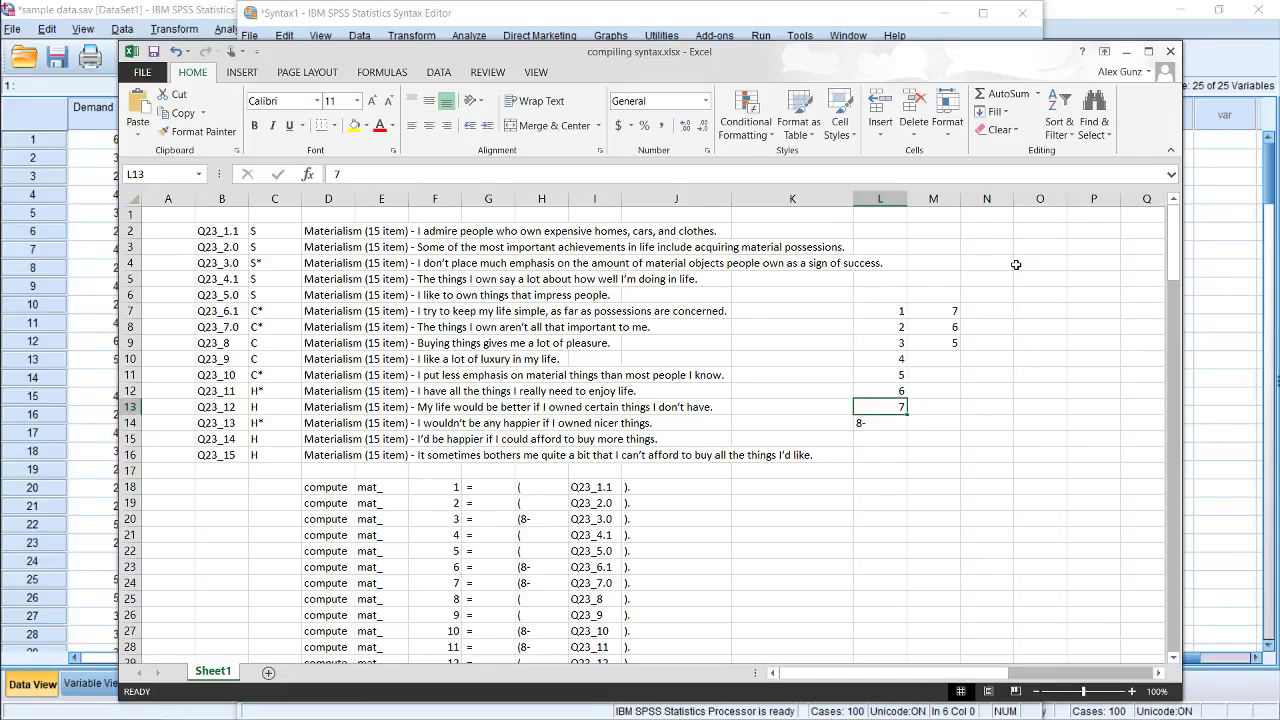
# Move the block L7:M14 with the scale values and reversed scores one column over, starting at M7.
pyautogui.press('Up')
pyautogui.press('Up')
pyautogui.press('Up')
pyautogui.press('Up')
pyautogui.press('Up')
pyautogui.press('Up')
pyautogui.press('Up')
pyautogui.press('Up')
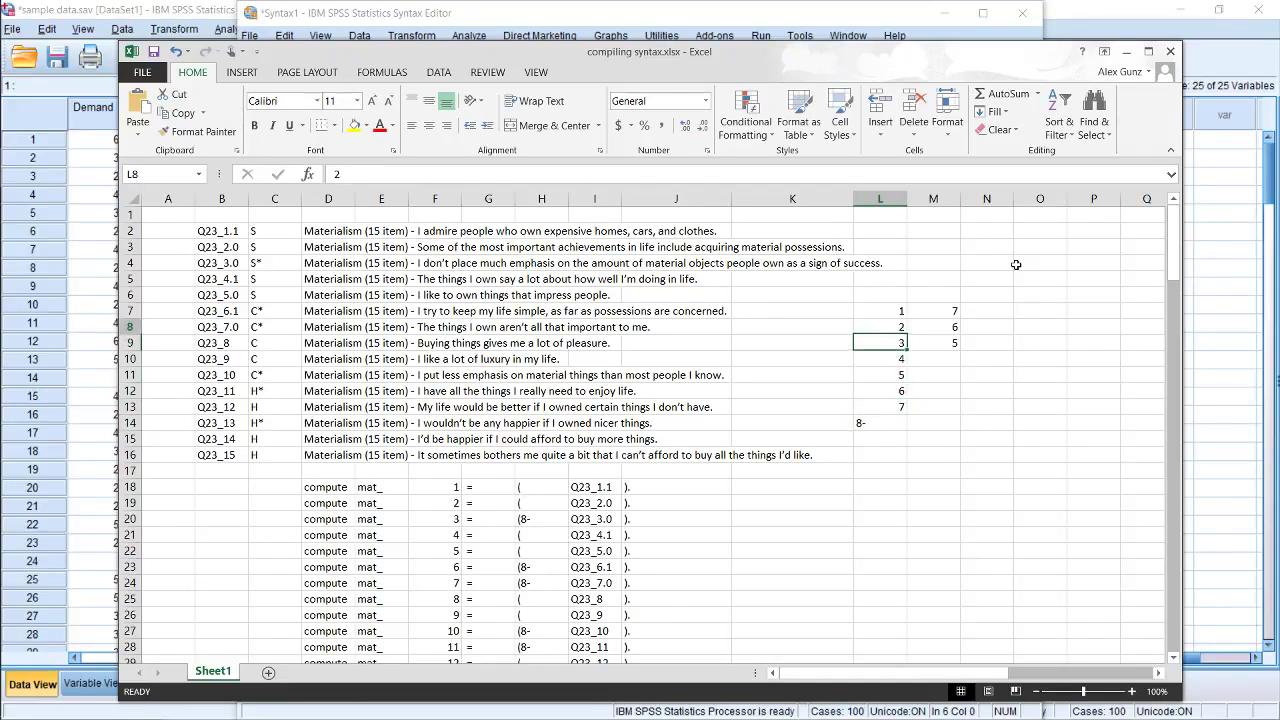
pyautogui.hotkey('shift', 'Right')
pyautogui.hotkey('shift', 'Down')
pyautogui.hotkey('shift', 'Down')
pyautogui.hotkey('shift', 'Down')
pyautogui.hotkey('shift', 'Down')
pyautogui.hotkey('shift', 'Down')
pyautogui.hotkey('shift', 'Down')
pyautogui.hotkey('shift', 'Down')
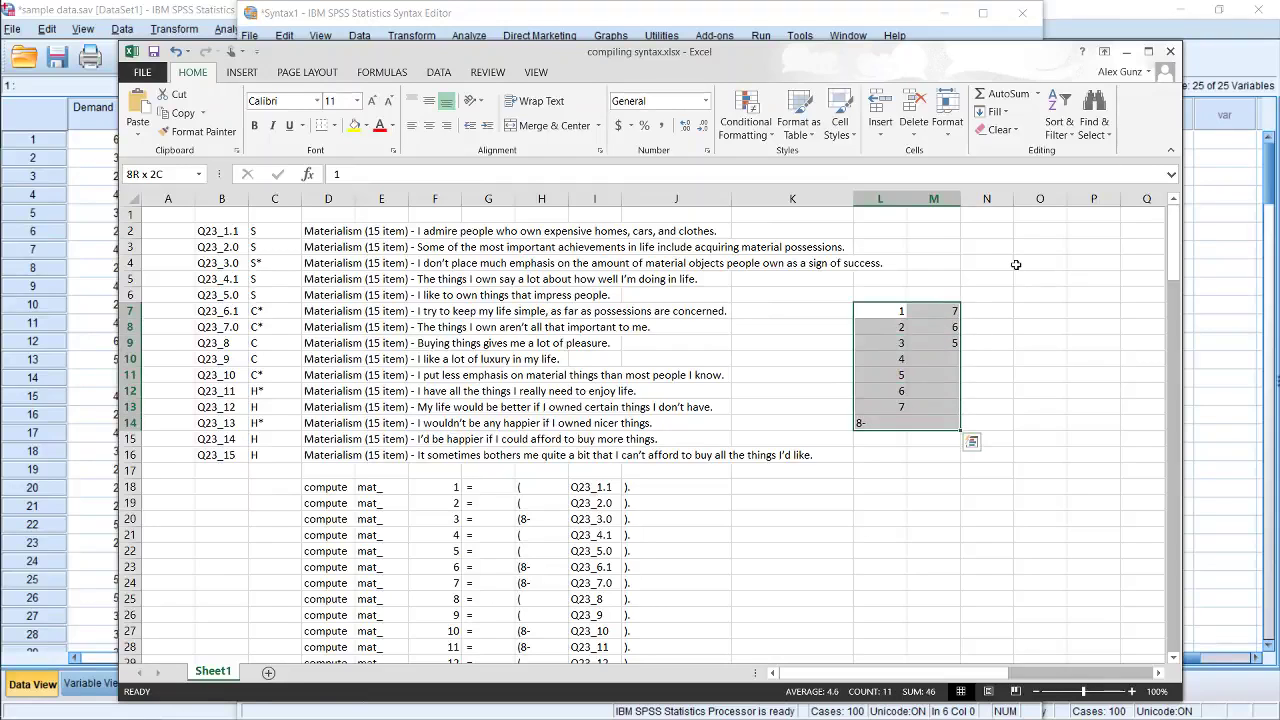
pyautogui.hotkey('ctrl', 'c')
pyautogui.press('Right')
pyautogui.press('Return')
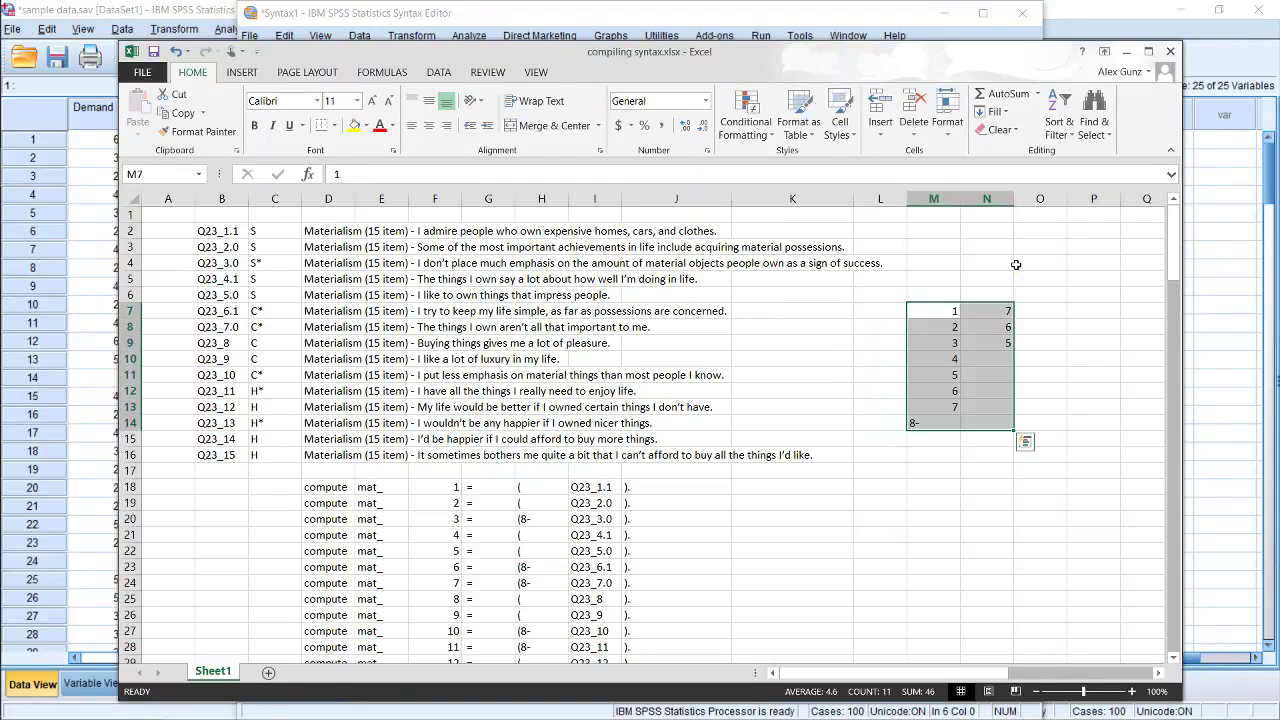
# Enter 8 in L7 and replace the reversed score in N7 with the formula =L7-M7.
pyautogui.press('Left')
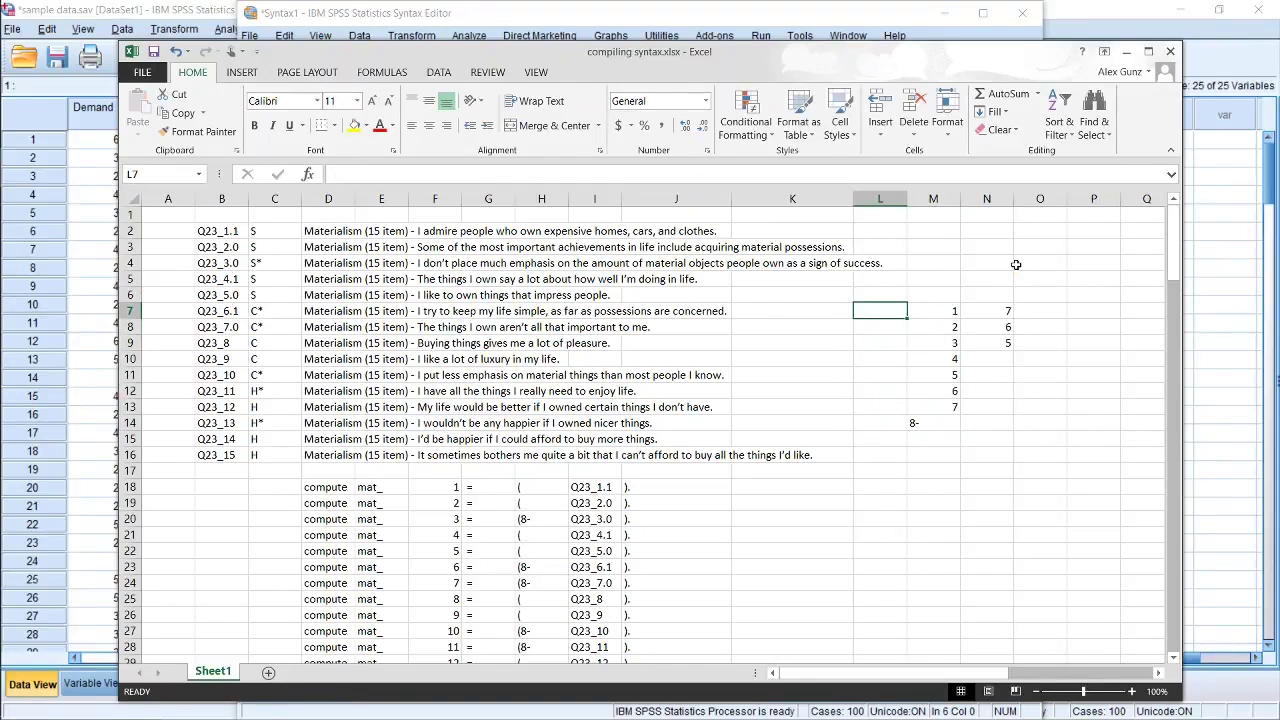
pyautogui.write('8')
pyautogui.press('Right')
pyautogui.press('Right')
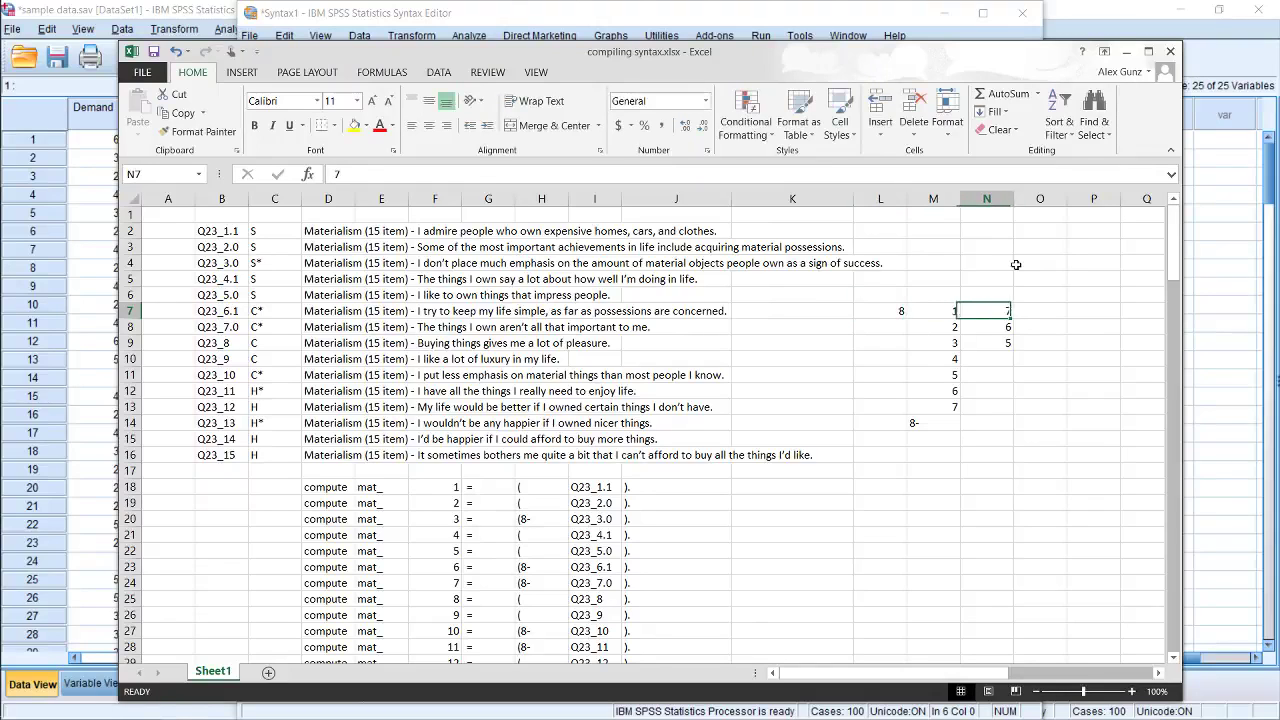
pyautogui.press('Delete')
pyautogui.press('Left')
pyautogui.press('Right')
pyautogui.write('=')
pyautogui.press('Left')
pyautogui.press('Left')
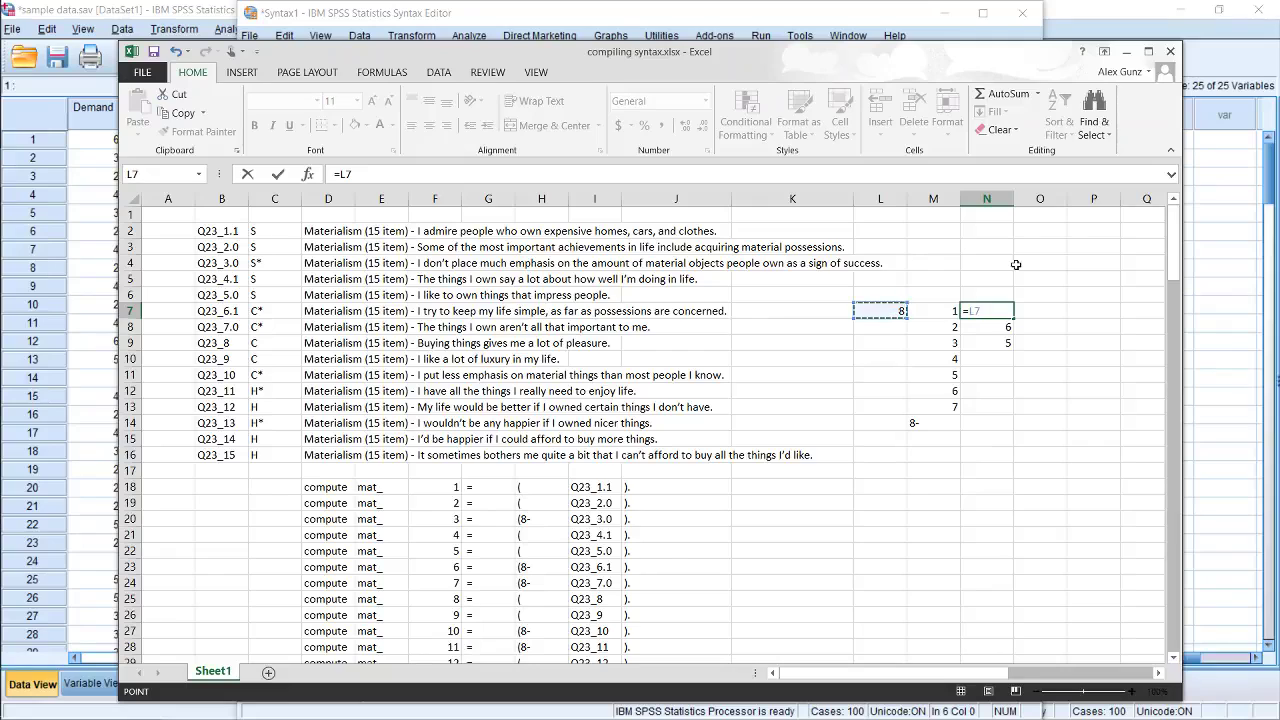
pyautogui.write('-')
pyautogui.press('Left')
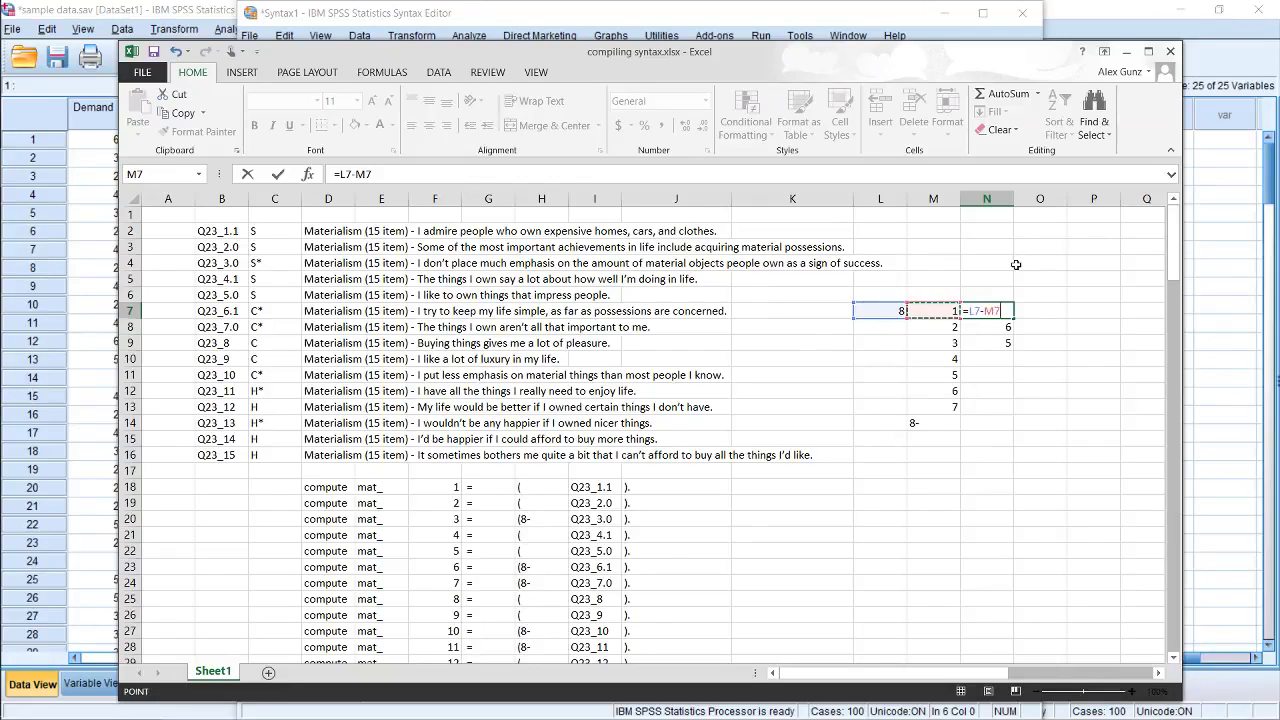
pyautogui.press('Return')
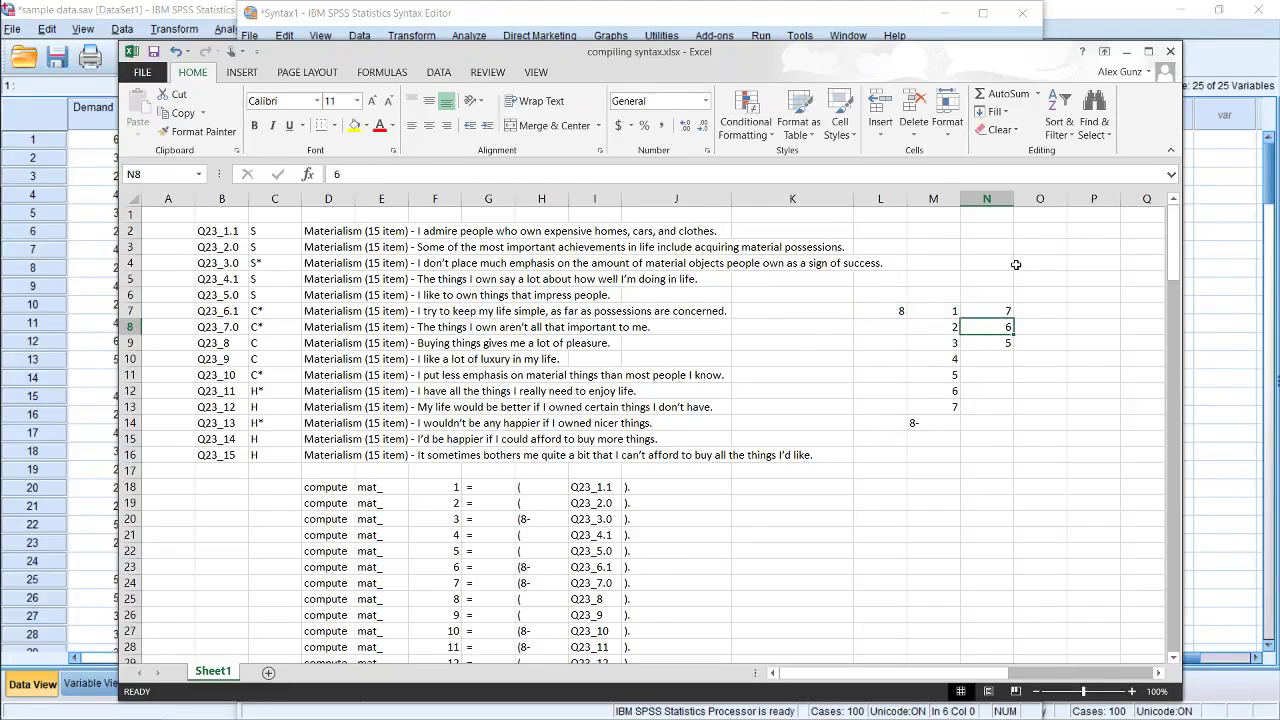
# Copy the 8 from L7 into L8 and L9.
pyautogui.press('Left')
pyautogui.press('Left')
pyautogui.press('Up')
pyautogui.hotkey('ctrl', 'c')
pyautogui.press('Down')
pyautogui.hotkey('ctrl', 'v')
pyautogui.press('Down')
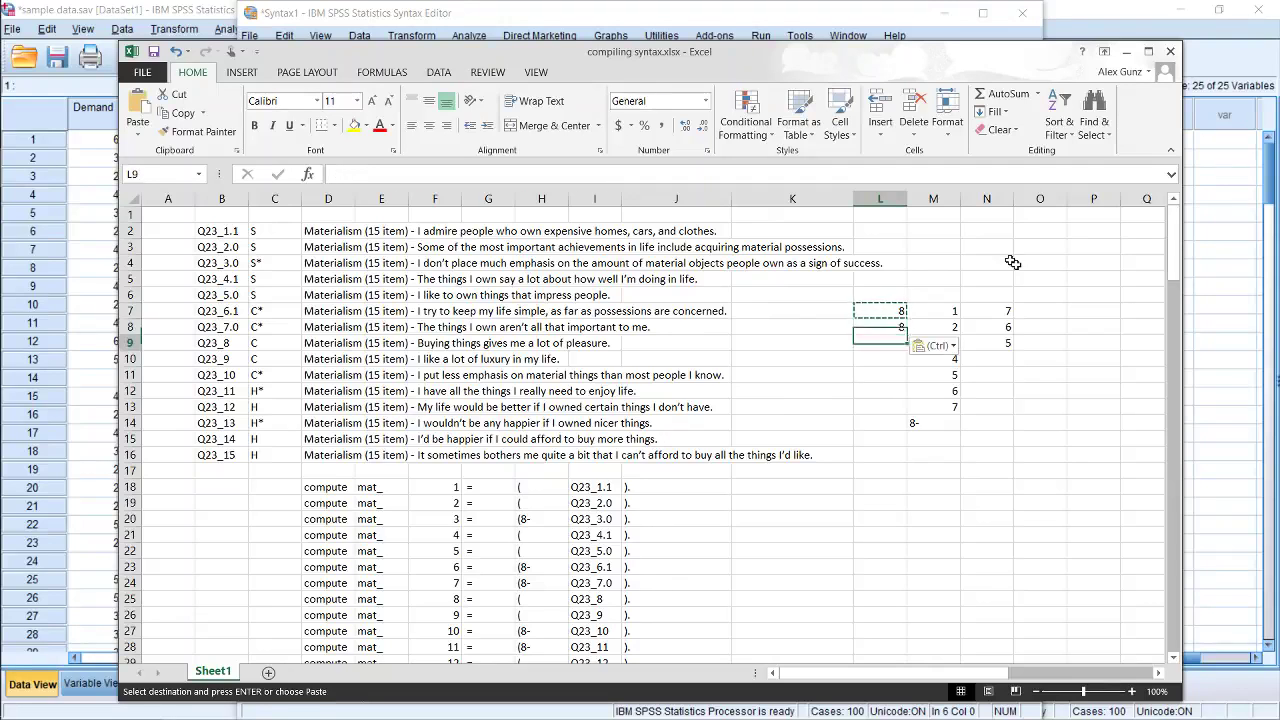
pyautogui.hotkey('ctrl', 'v')
pyautogui.hotkey('ctrl', 'Down')
pyautogui.hotkey('ctrl', 'v')
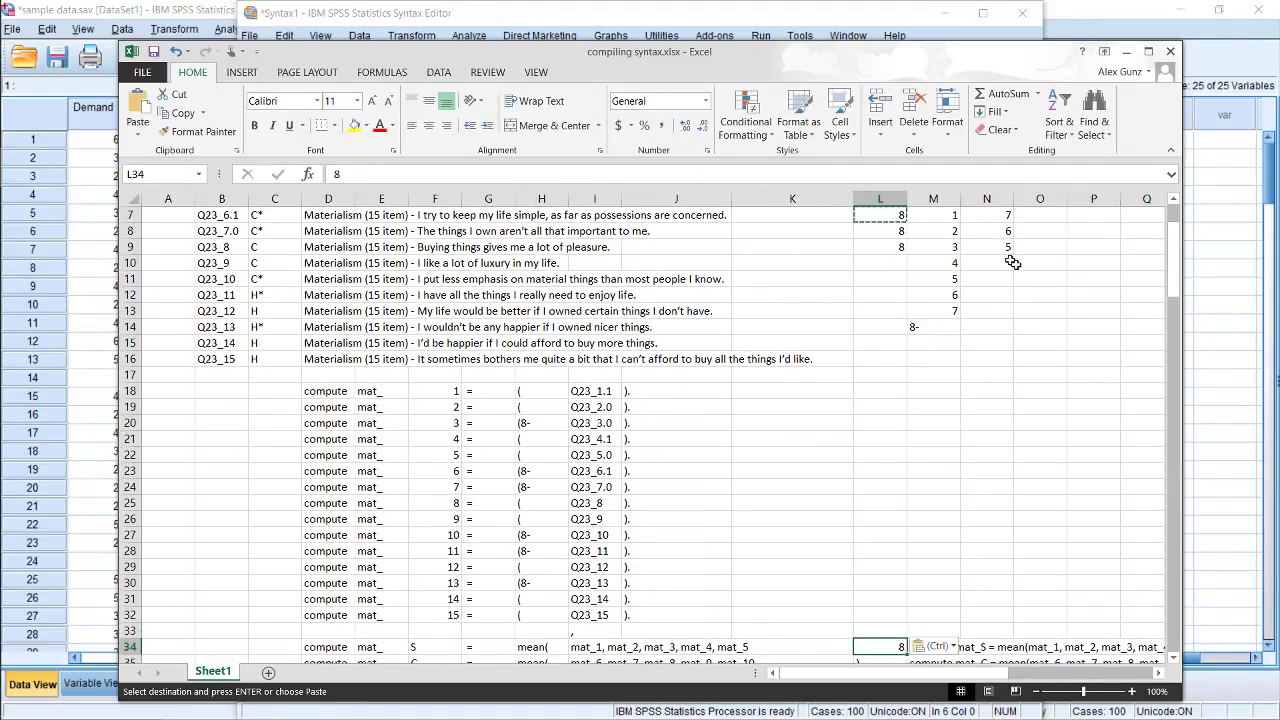
pyautogui.hotkey('ctrl', 'z')
pyautogui.press('Up')
pyautogui.press('Up')
pyautogui.press('Up')
pyautogui.press('Up')
pyautogui.press('Up')
pyautogui.press('Up')
pyautogui.press('Up')
pyautogui.press('Up')
pyautogui.press('Up')
pyautogui.press('Up')
pyautogui.press('Up')
pyautogui.press('Up')
pyautogui.press('Up')
pyautogui.press('Up')
pyautogui.press('Up')
pyautogui.press('Up')
pyautogui.press('Up')
pyautogui.press('Up')
pyautogui.press('Up')
pyautogui.press('Up')
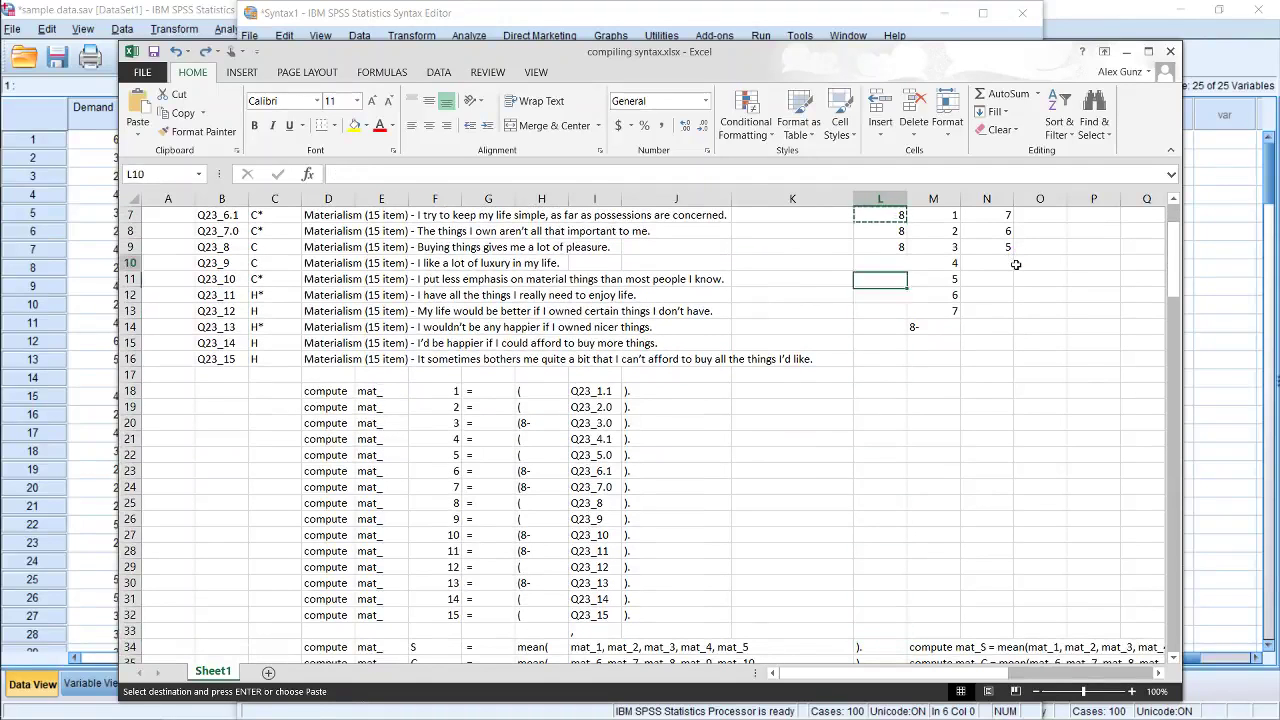
# Fill cells L10 to L13 with the copied 8.
pyautogui.press('Up')
pyautogui.hotkey('shift', 'Down')
pyautogui.hotkey('shift', 'Down')
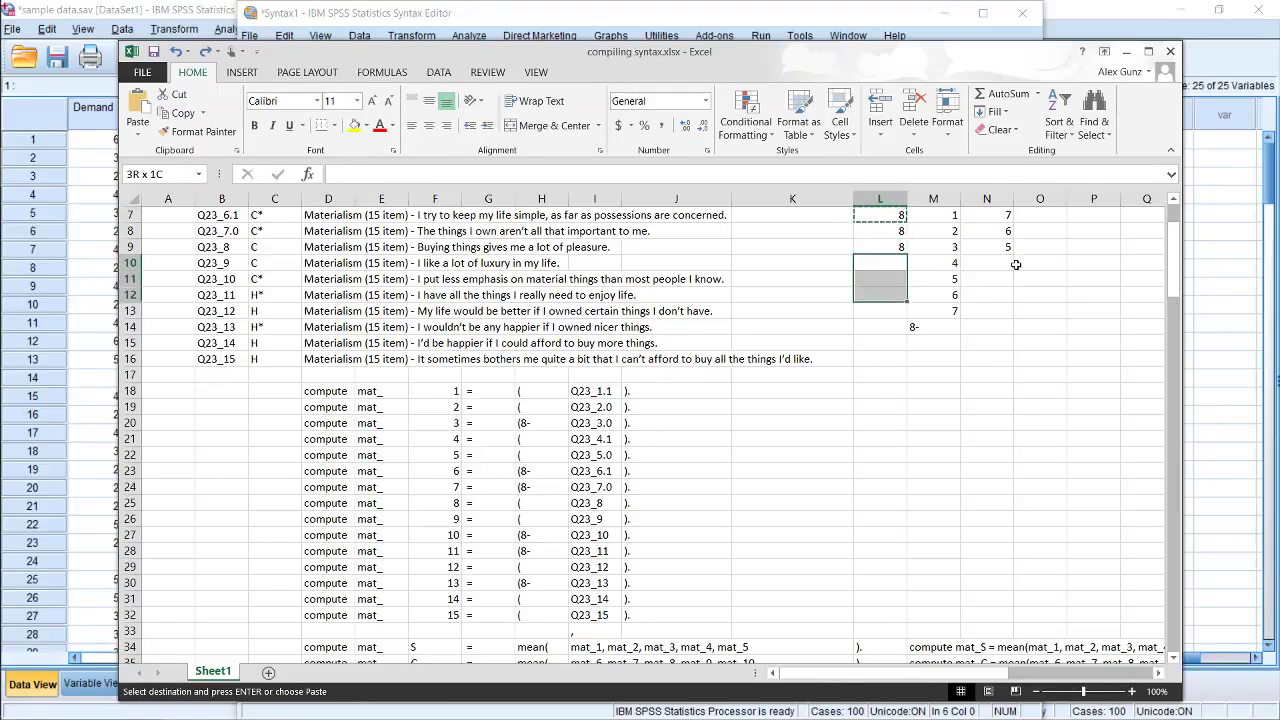
pyautogui.hotkey('shift', 'Down')
pyautogui.hotkey('ctrl', 'v')
# Copy the subtraction formula in N7 down through N13.
pyautogui.press('Right')
pyautogui.press('Up')
pyautogui.press('Up')
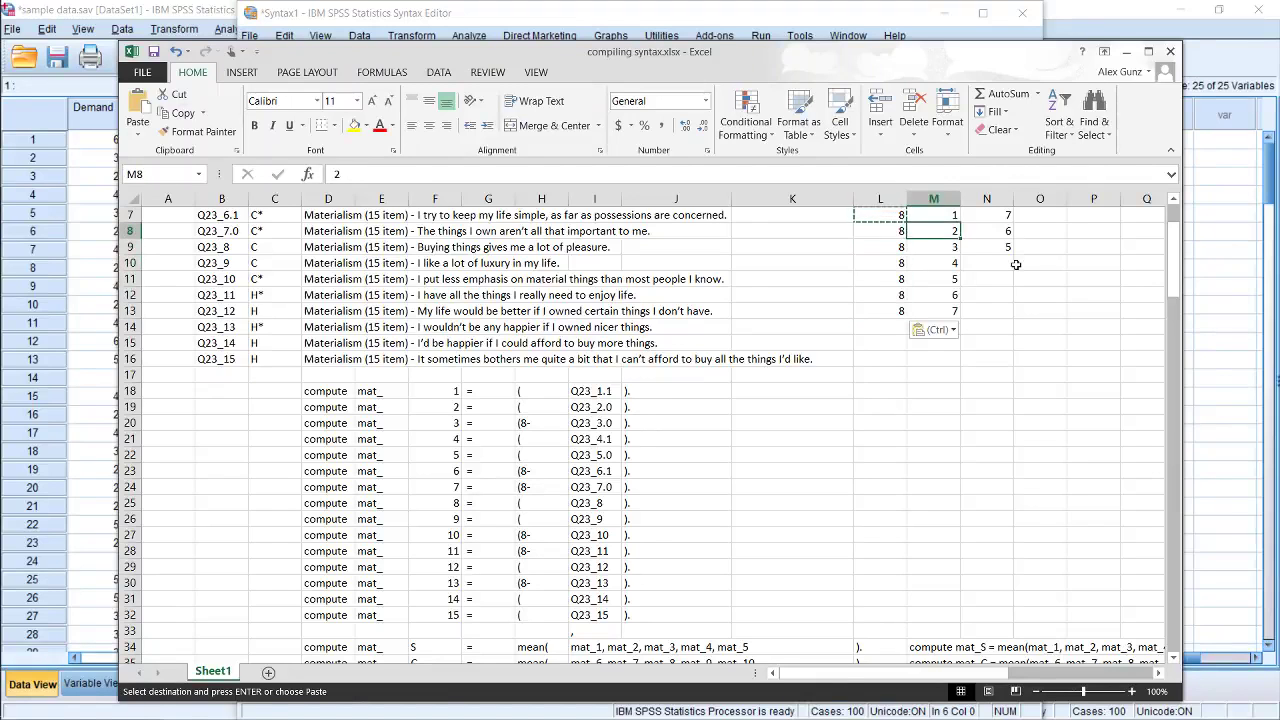
pyautogui.press('Right')
pyautogui.press('Up')
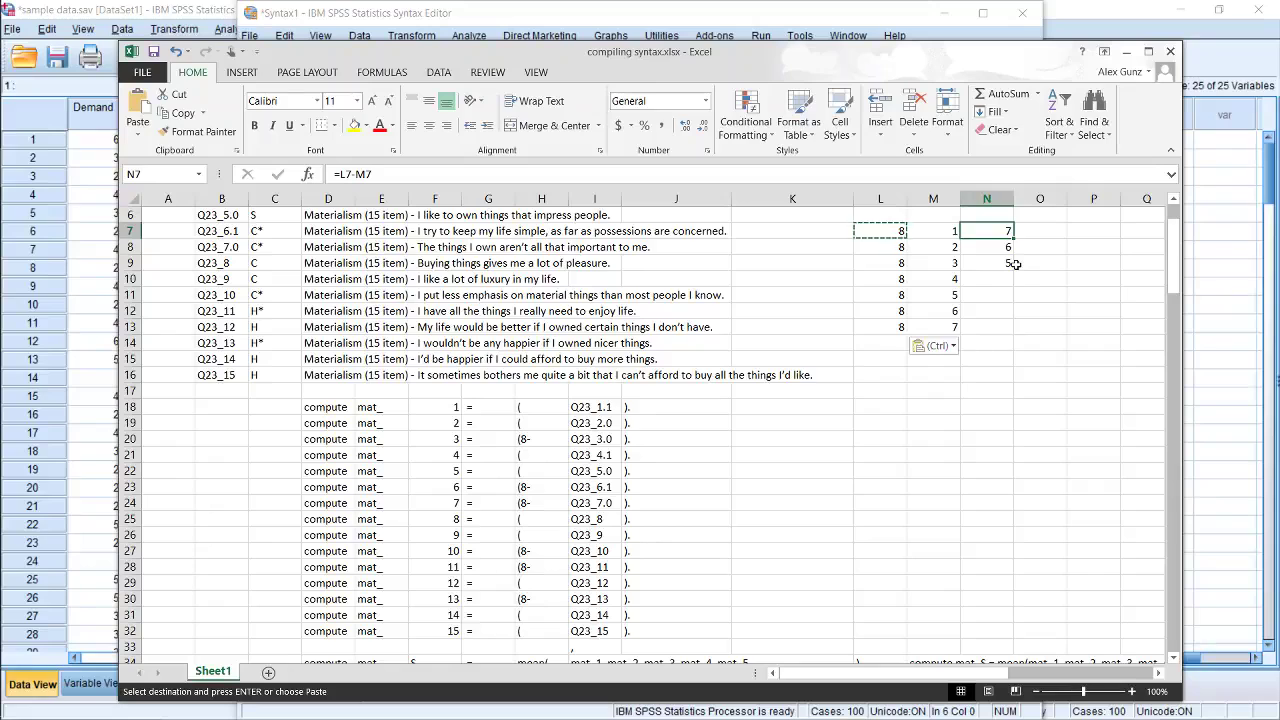
pyautogui.hotkey('ctrl', 'c')
pyautogui.hotkey('shift', 'Down')
pyautogui.hotkey('shift', 'Down')
pyautogui.hotkey('shift', 'Down')
pyautogui.hotkey('shift', 'Down')
pyautogui.hotkey('shift', 'Down')
pyautogui.hotkey('shift', 'Down')
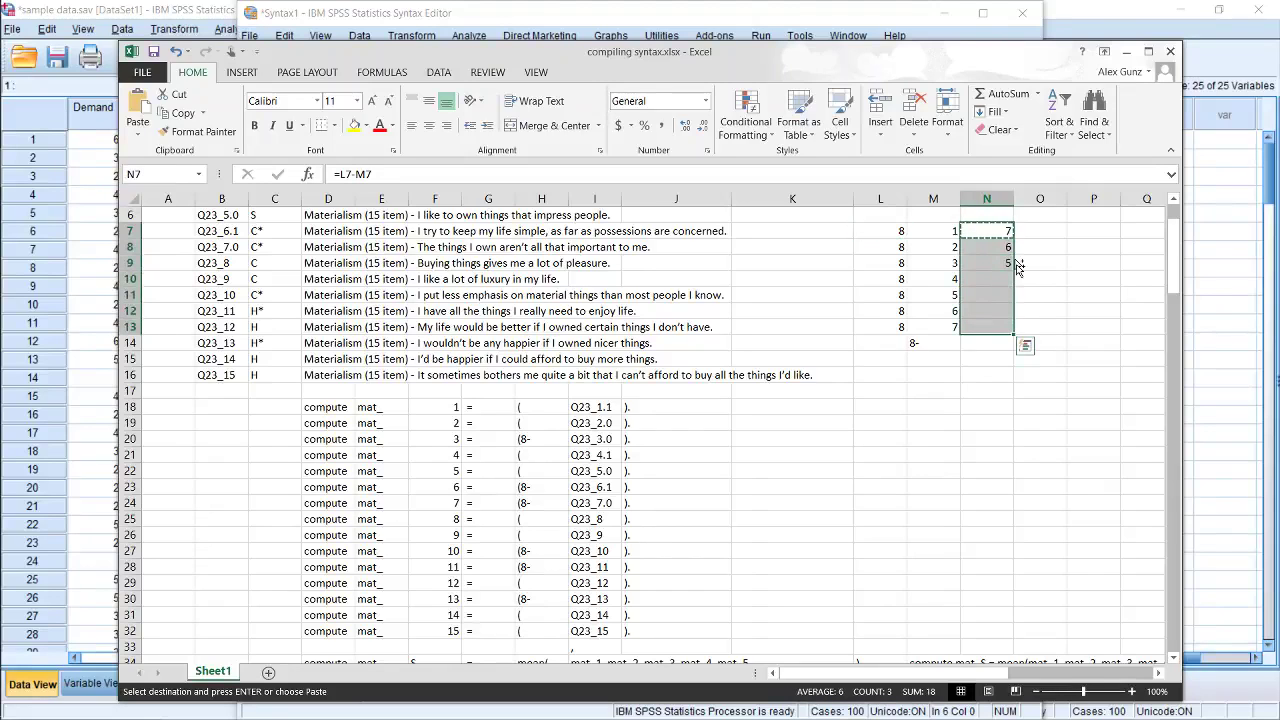
pyautogui.hotkey('ctrl', 'v')
# Examine how the 8s in column L and the scores in M7:M13 relate to the reversed scores in column N.
pyautogui.press('Left')
pyautogui.hotkey('shift', 'Down')
pyautogui.hotkey('shift', 'Down')
pyautogui.hotkey('shift', 'Down')
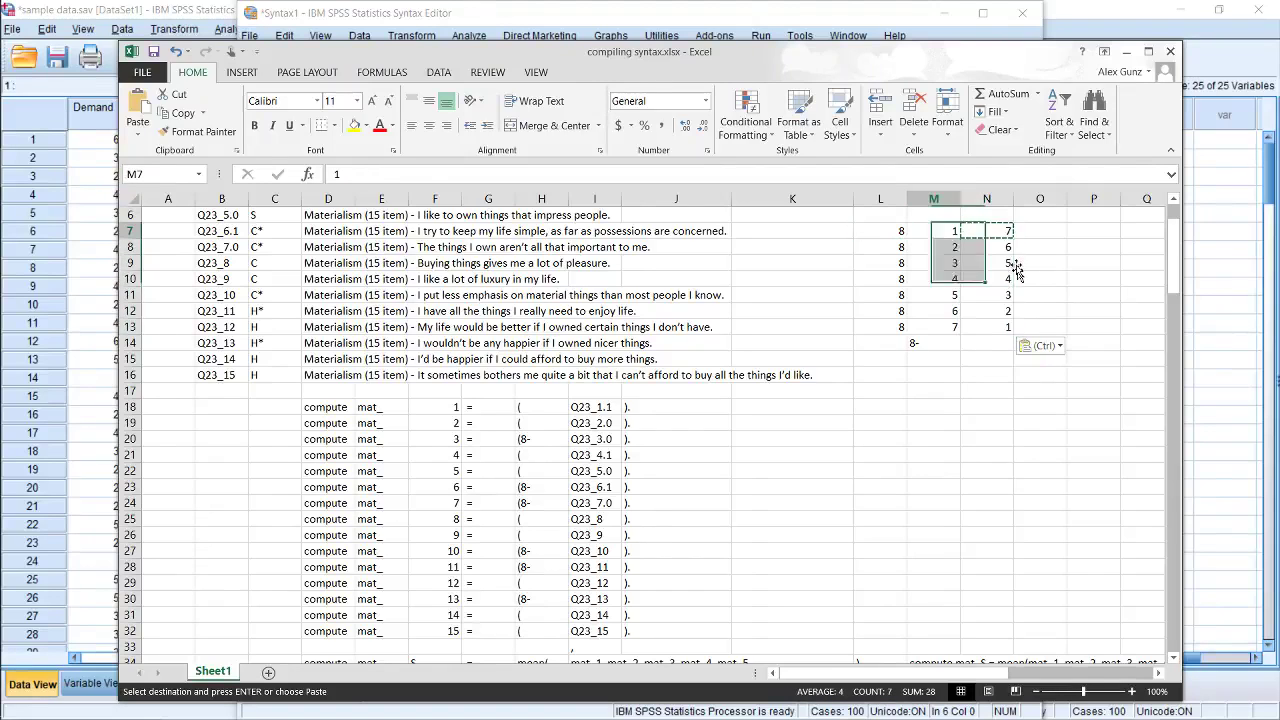
pyautogui.hotkey('shift', 'Up')
pyautogui.hotkey('shift', 'Up')
pyautogui.hotkey('shift', 'Up')
pyautogui.press('Left')
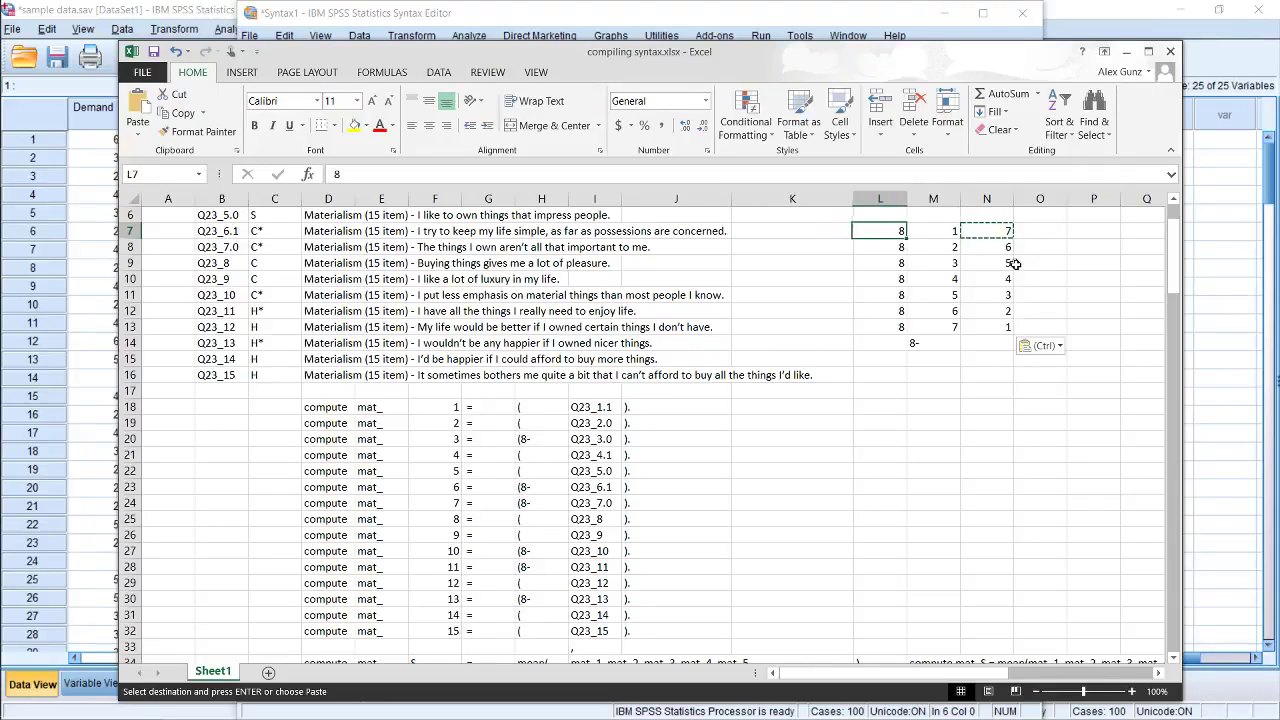
pyautogui.press('Right')
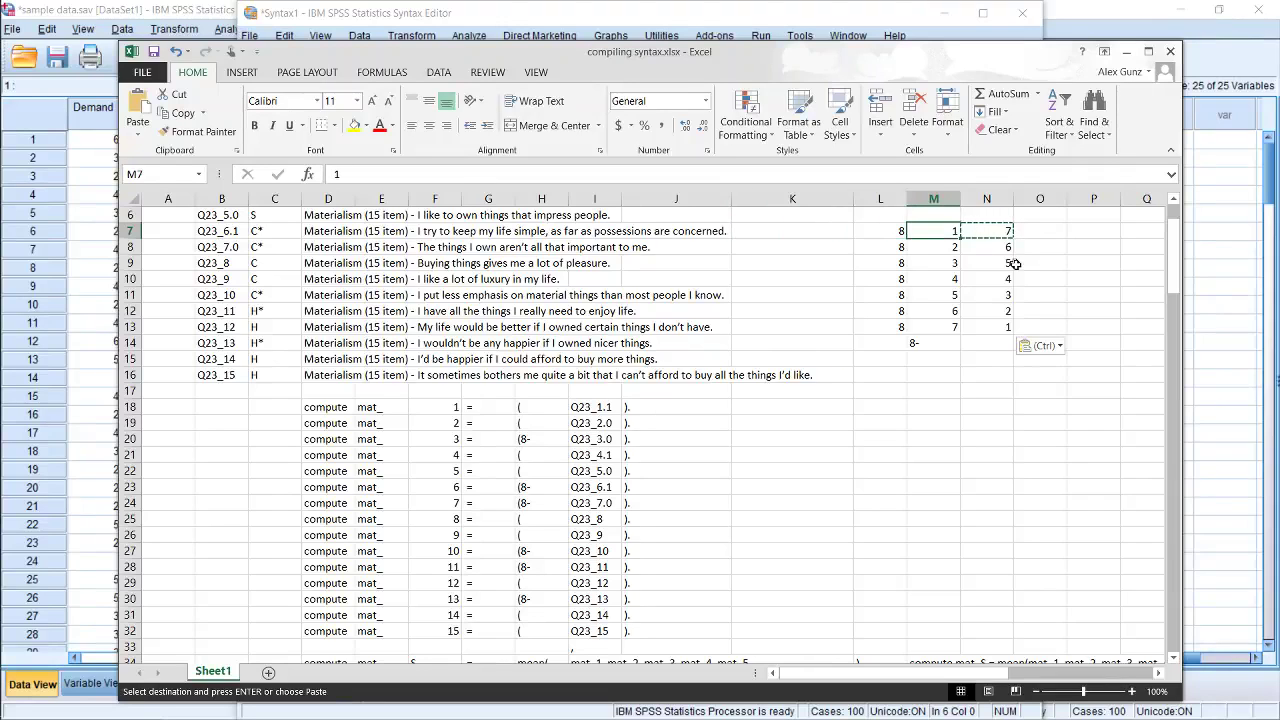
pyautogui.press('Down')
pyautogui.press('Down')
pyautogui.press('Down')
pyautogui.press('Down')
pyautogui.press('Down')
pyautogui.press('Down')
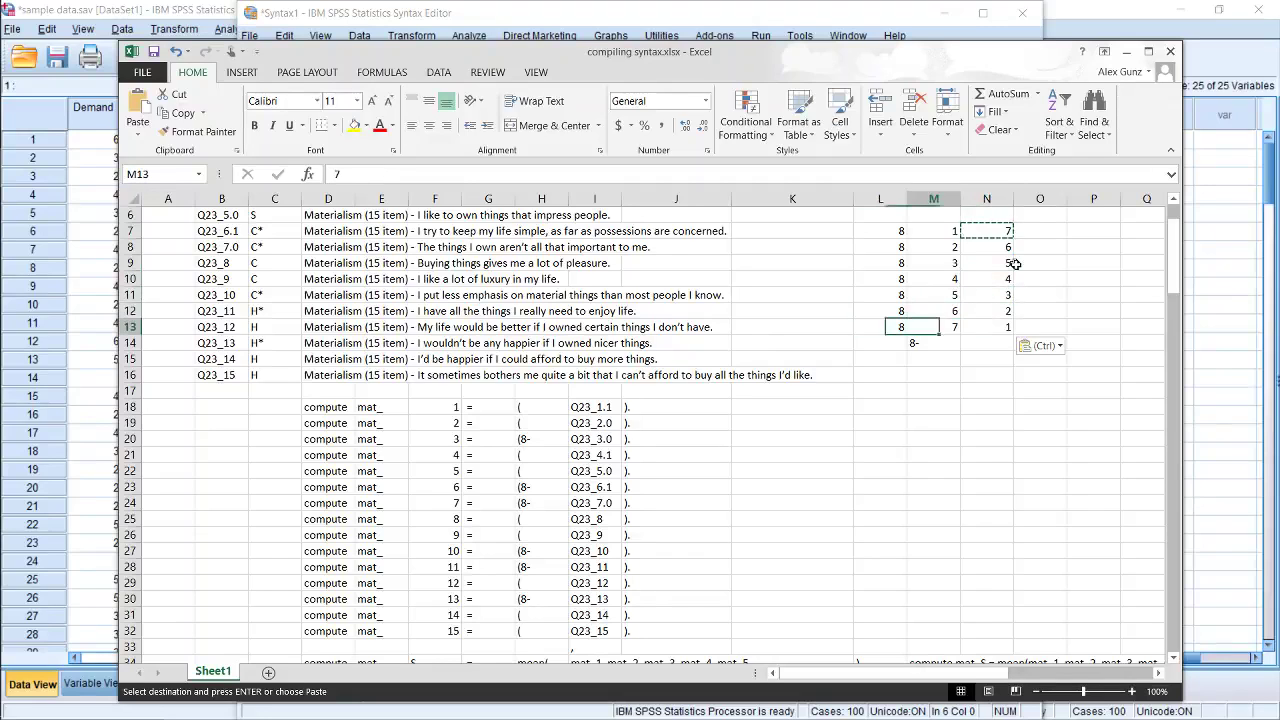
# Clear the "8-" note from M14.
pyautogui.press('Right')
pyautogui.press('Left')
pyautogui.press('Down')
pyautogui.press('Delete')
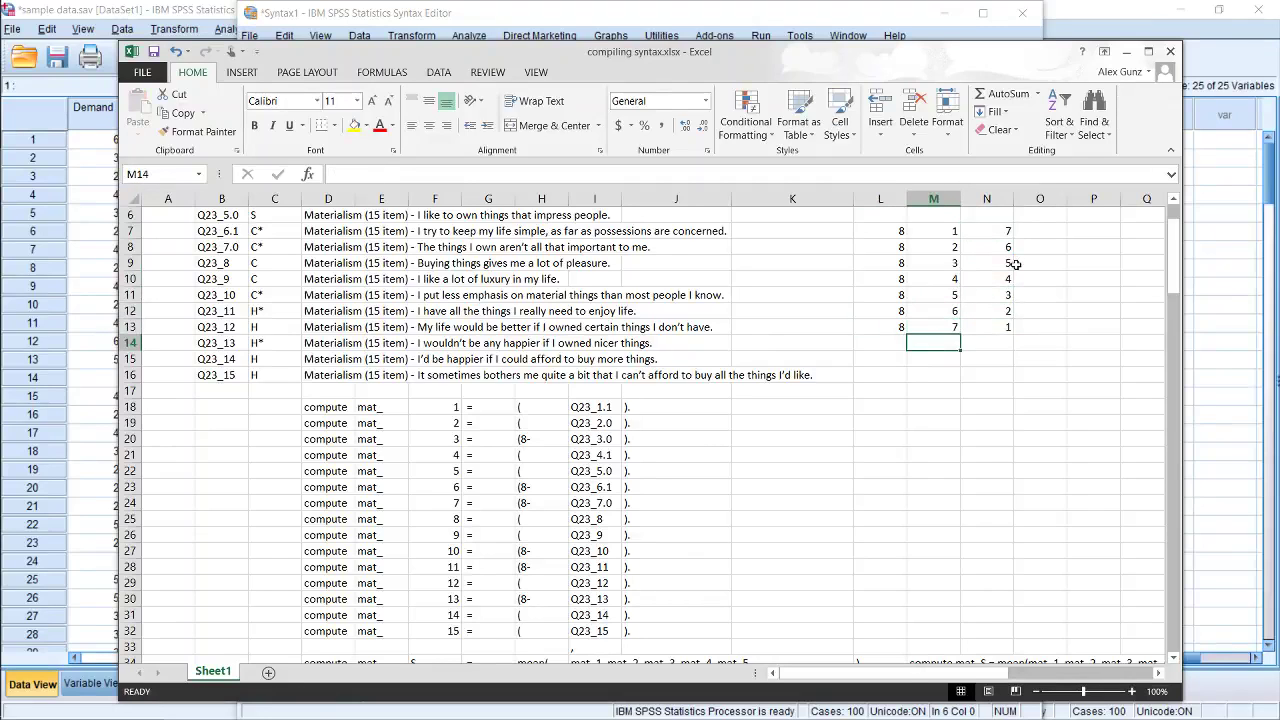
# Clear the reverse-coding example from L7:N13.
pyautogui.press('Up')
pyautogui.press('Left')
pyautogui.press('Up')
pyautogui.press('Up')
pyautogui.press('Up')
pyautogui.press('Up')
pyautogui.press('Up')
pyautogui.press('Up')
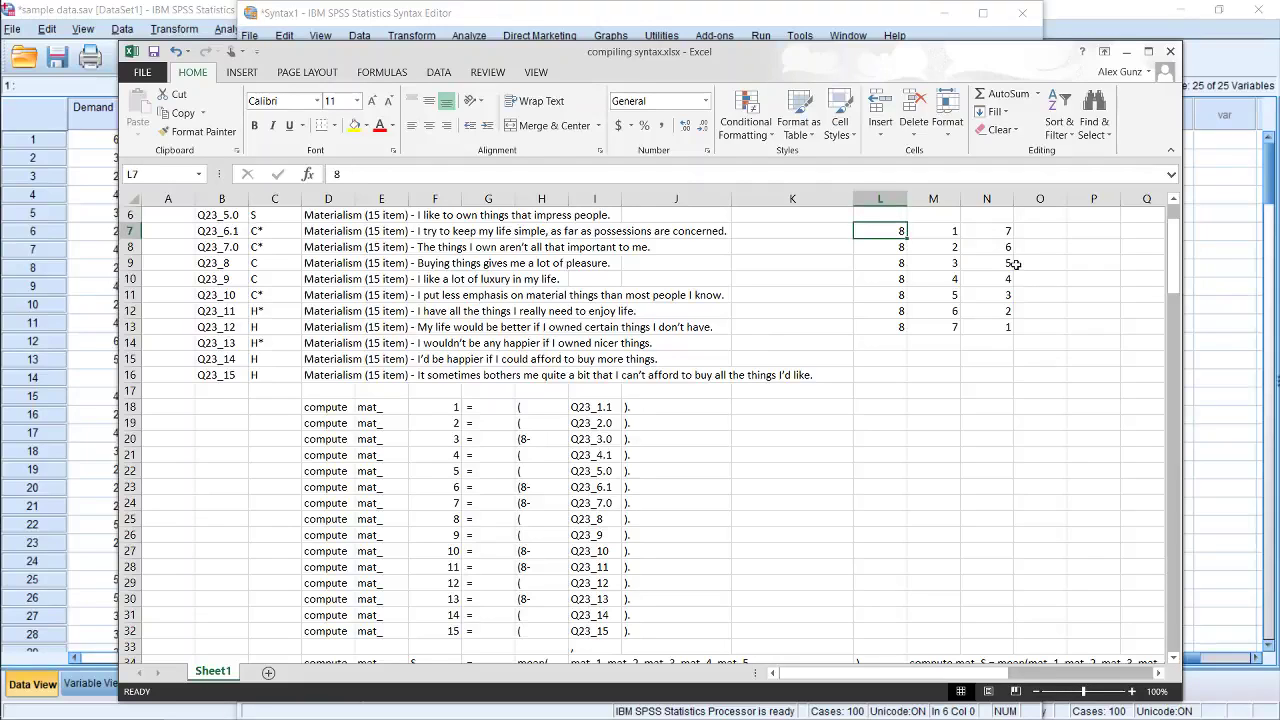
pyautogui.hotkey('shift', 'Right')
pyautogui.hotkey('shift', 'Right')
pyautogui.hotkey('shift', 'Down')
pyautogui.hotkey('shift', 'Down')
pyautogui.hotkey('shift', 'Down')
pyautogui.hotkey('shift', 'Down')
pyautogui.hotkey('shift', 'Down')
pyautogui.hotkey('shift', 'Down')
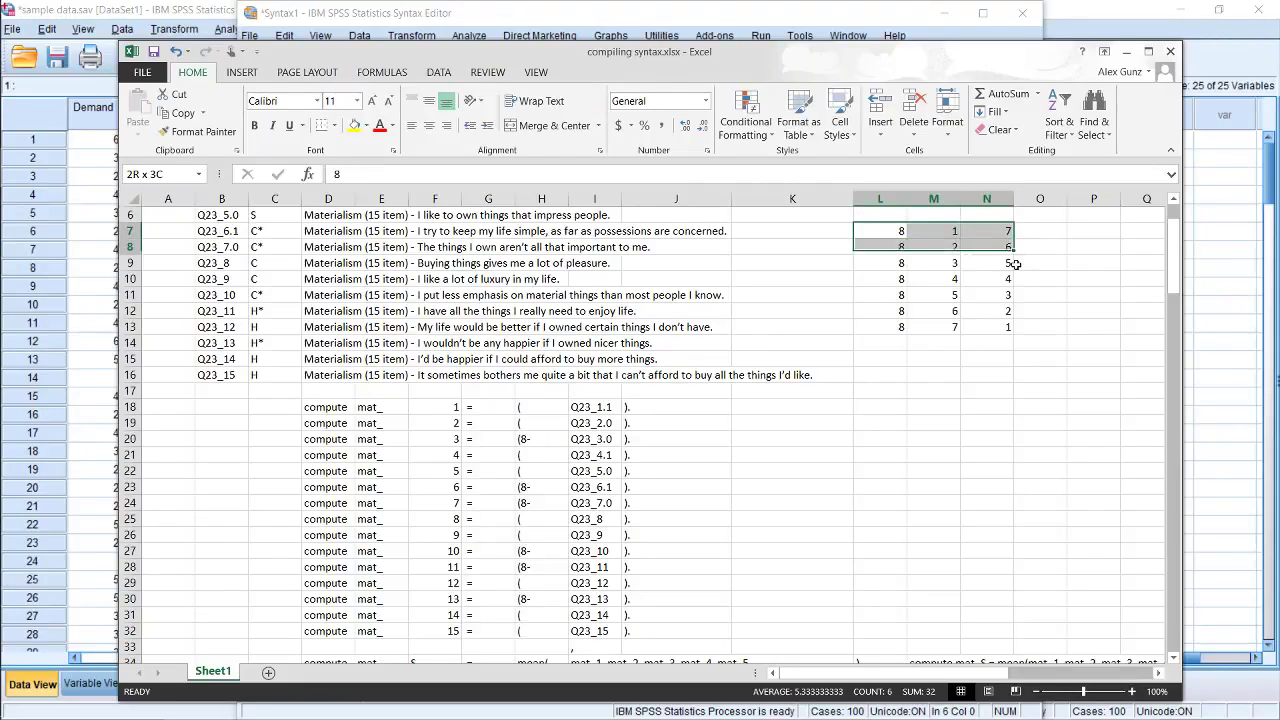
pyautogui.press('Delete')
# Examine the subscale letters and reverse-coding asterisks in column C, starting with the S and C items.
pyautogui.press('Left')
pyautogui.press('Left')
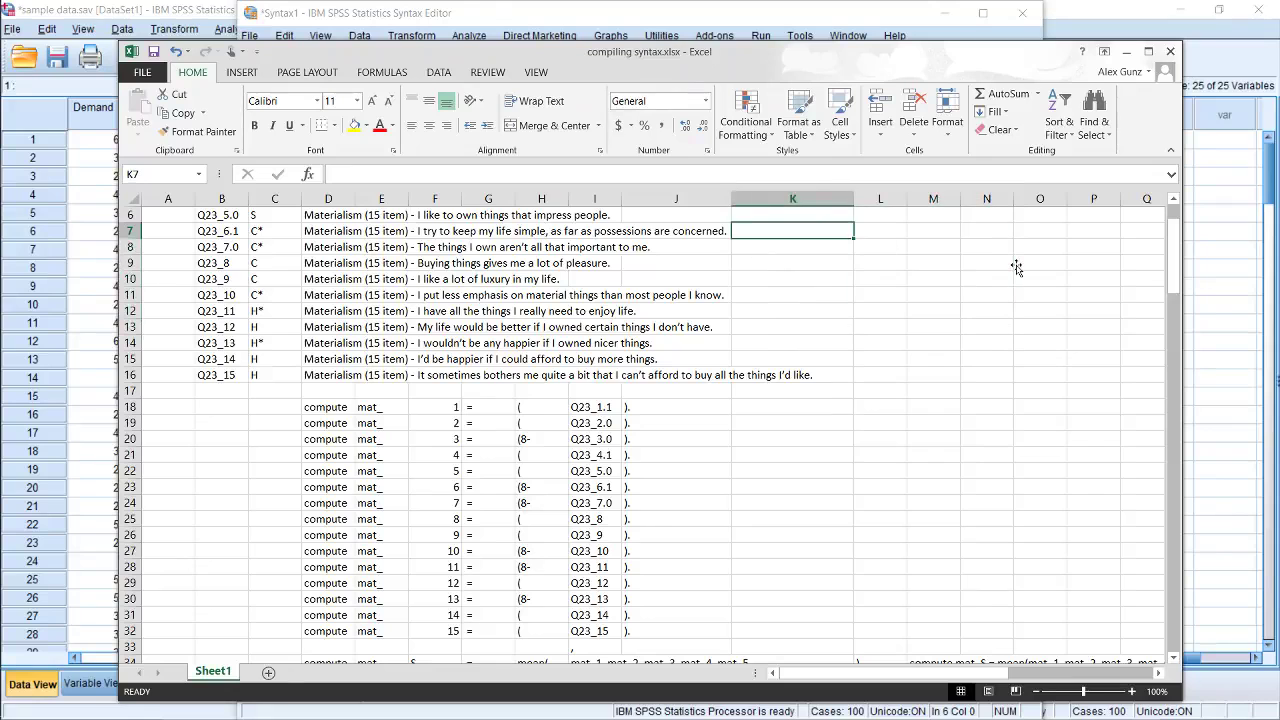
pyautogui.press('Home')
pyautogui.press('Up')
pyautogui.press('Up')
pyautogui.press('Up')
pyautogui.press('Up')
pyautogui.press('Up')
pyautogui.press('Up')
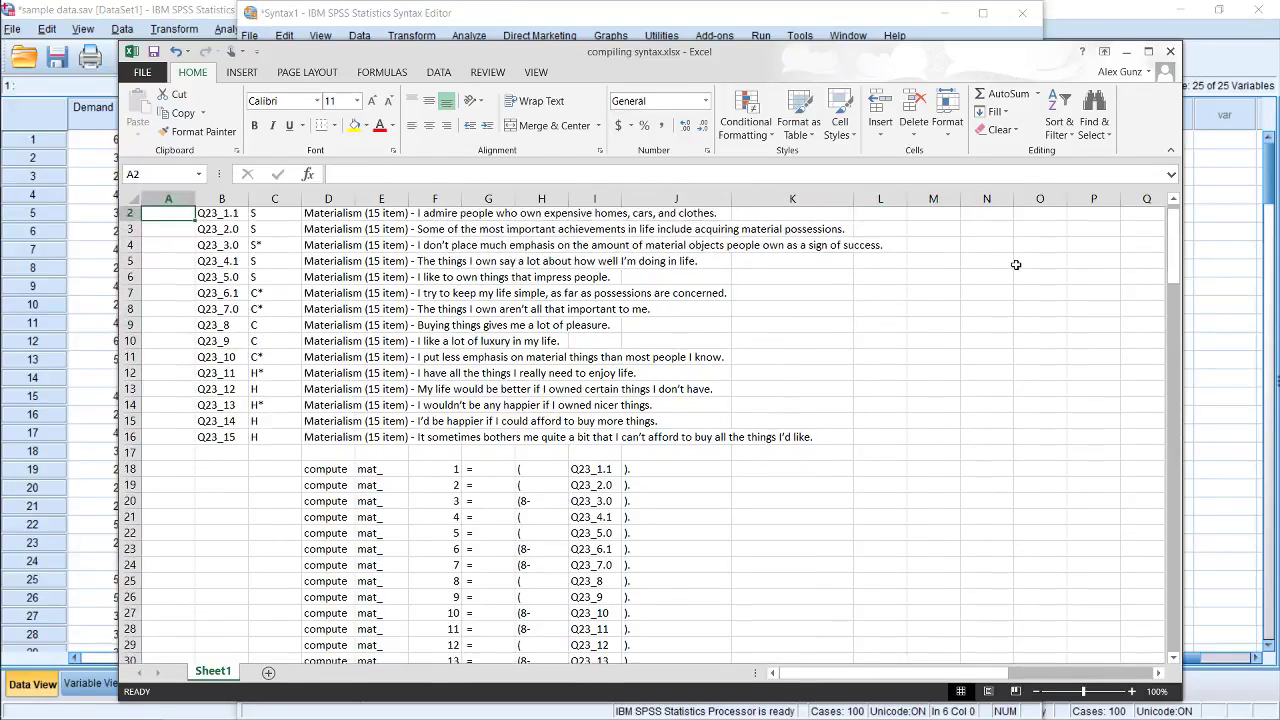
pyautogui.press('Down')
pyautogui.press('Right')
pyautogui.press('Right')
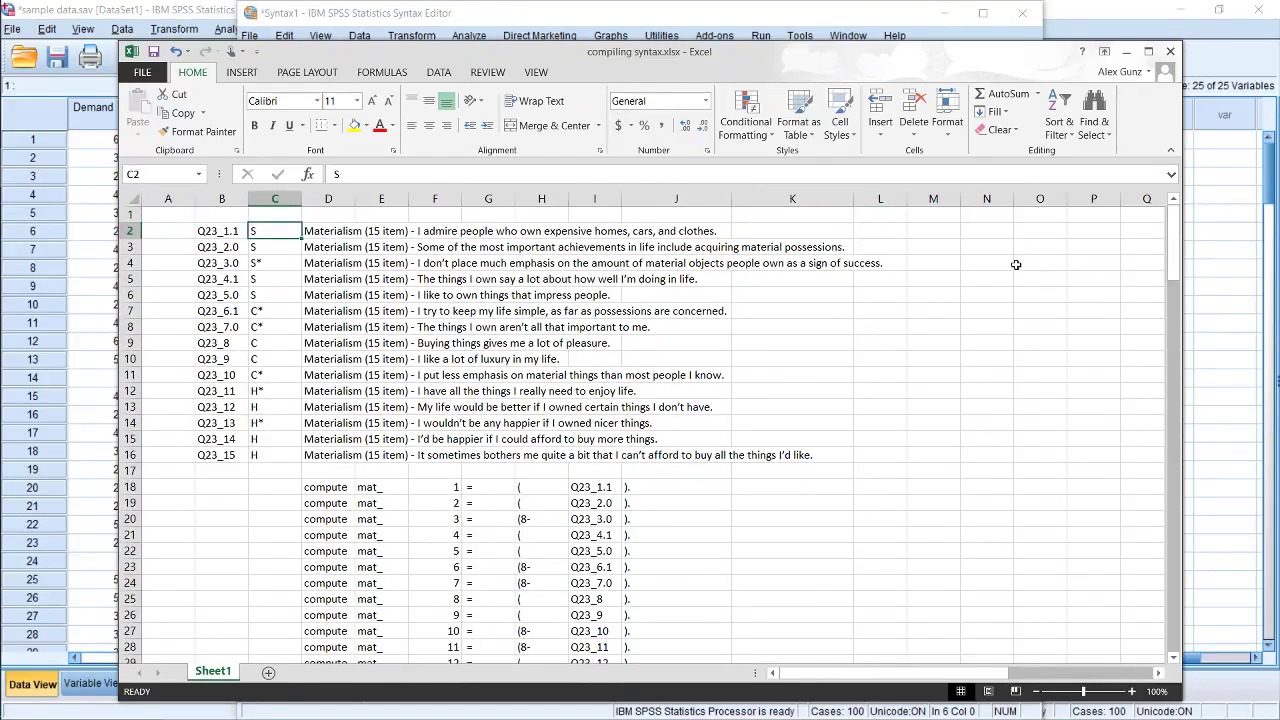
pyautogui.press('Down')
pyautogui.press('Down')
pyautogui.press('Down')
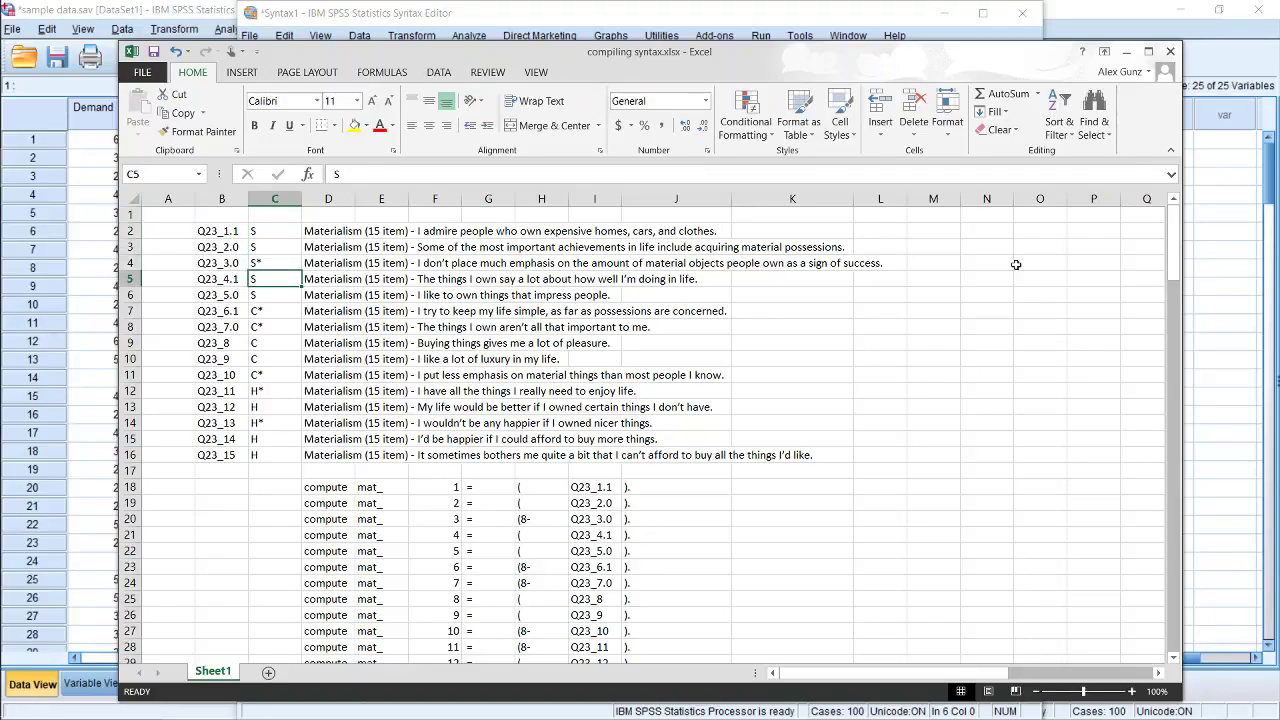
pyautogui.press('Up')
pyautogui.press('Down')
pyautogui.press('Down')
pyautogui.press('Down')
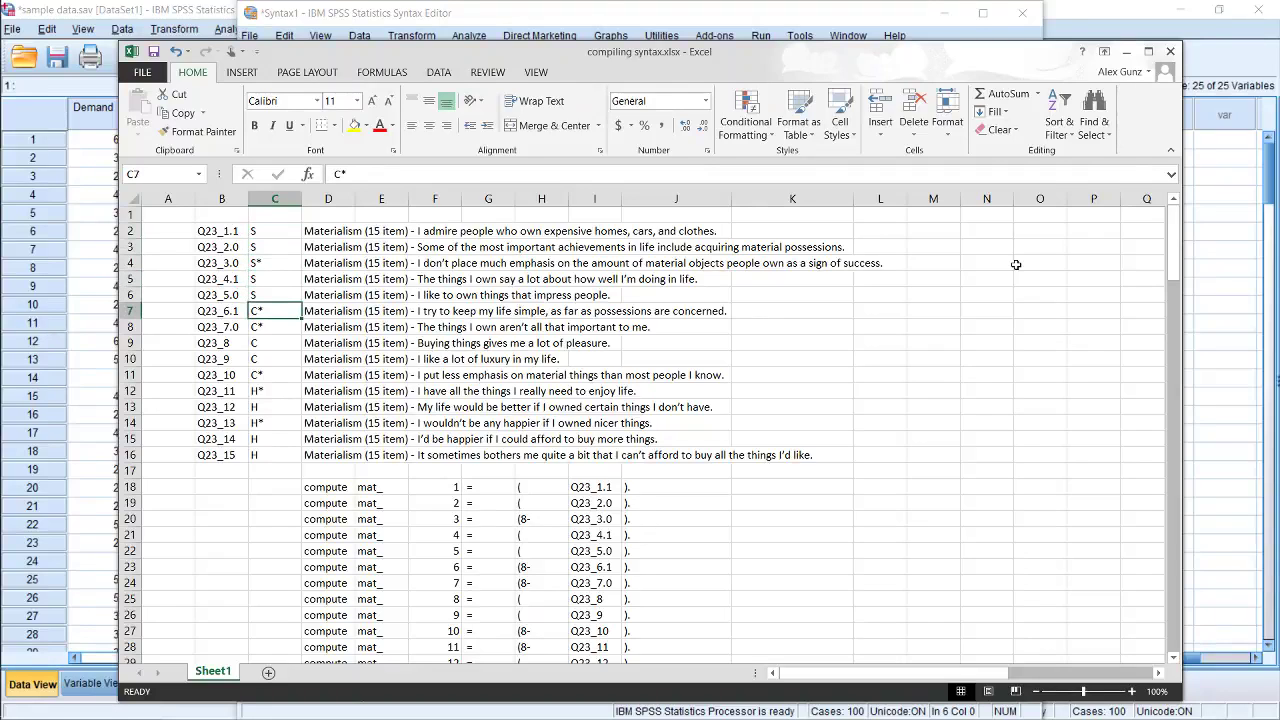
pyautogui.press('Down')
pyautogui.press('Down')
pyautogui.press('Down')
pyautogui.press('Down')
pyautogui.press('Down')
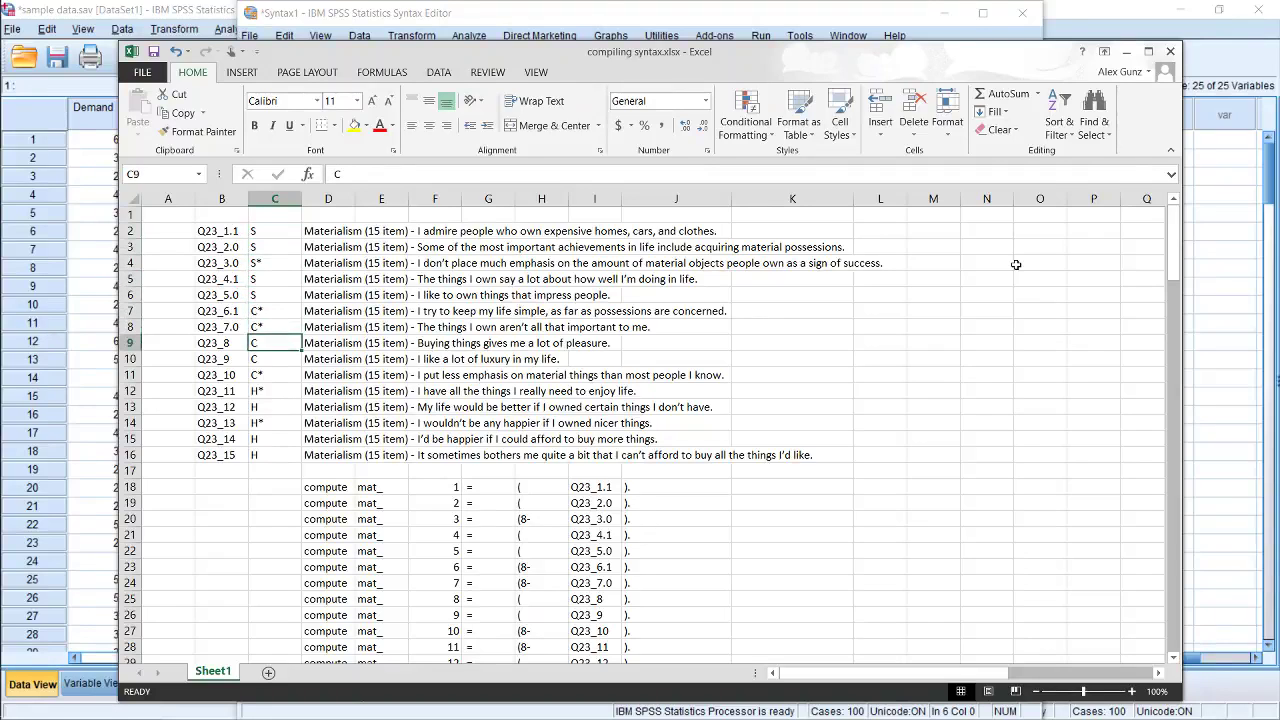
pyautogui.press('Down')
pyautogui.press('Up')
pyautogui.press('Up')
pyautogui.press('Up')
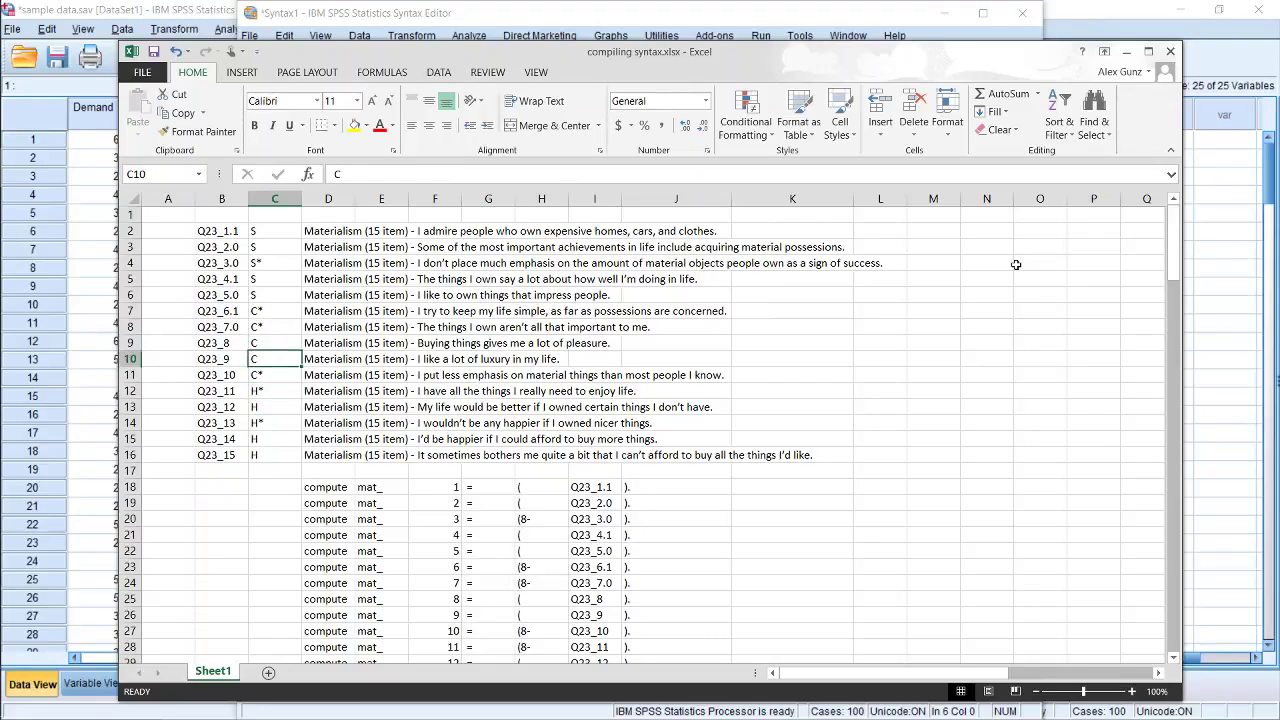
pyautogui.press('Up')
pyautogui.press('Down')
pyautogui.press('Down')
pyautogui.press('Down')
pyautogui.press('Down')
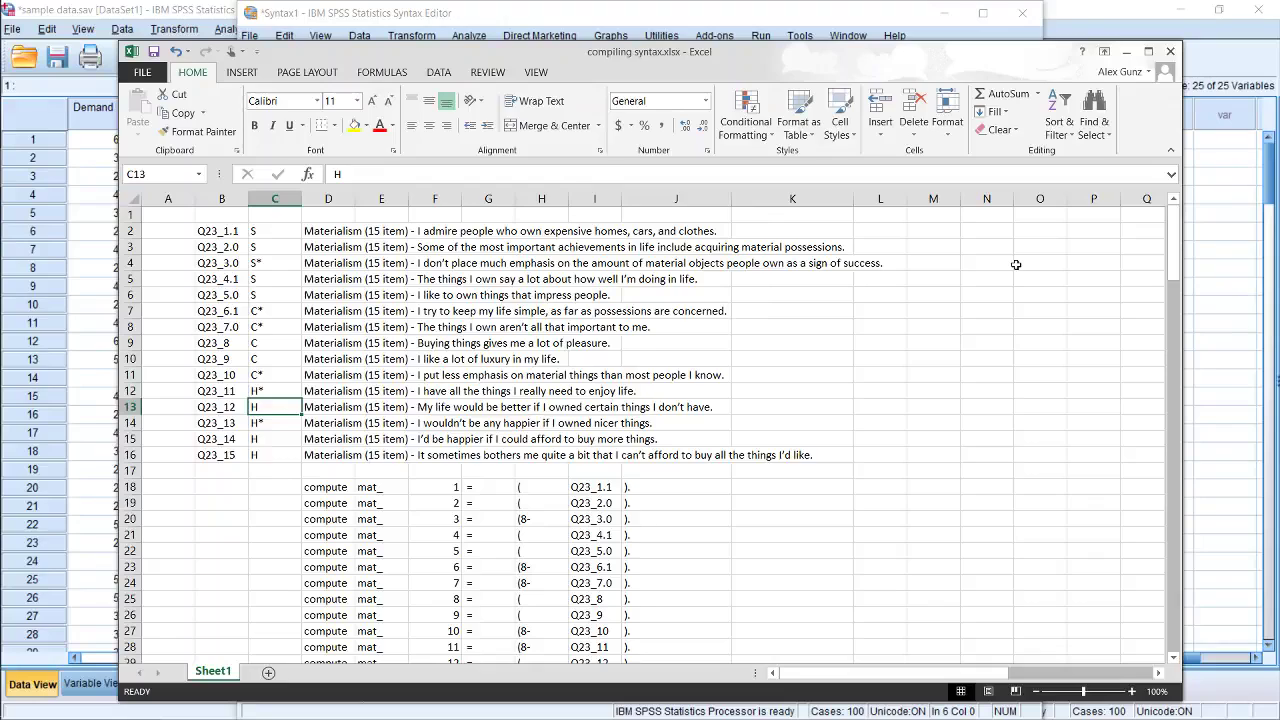
# Examine the remaining H items in column C and the compute rows below the item list.
pyautogui.press('Down')
pyautogui.press('Down')
pyautogui.press('Down')
pyautogui.press('Down')
pyautogui.press('Down')
pyautogui.press('Down')
pyautogui.press('Down')
pyautogui.press('Down')
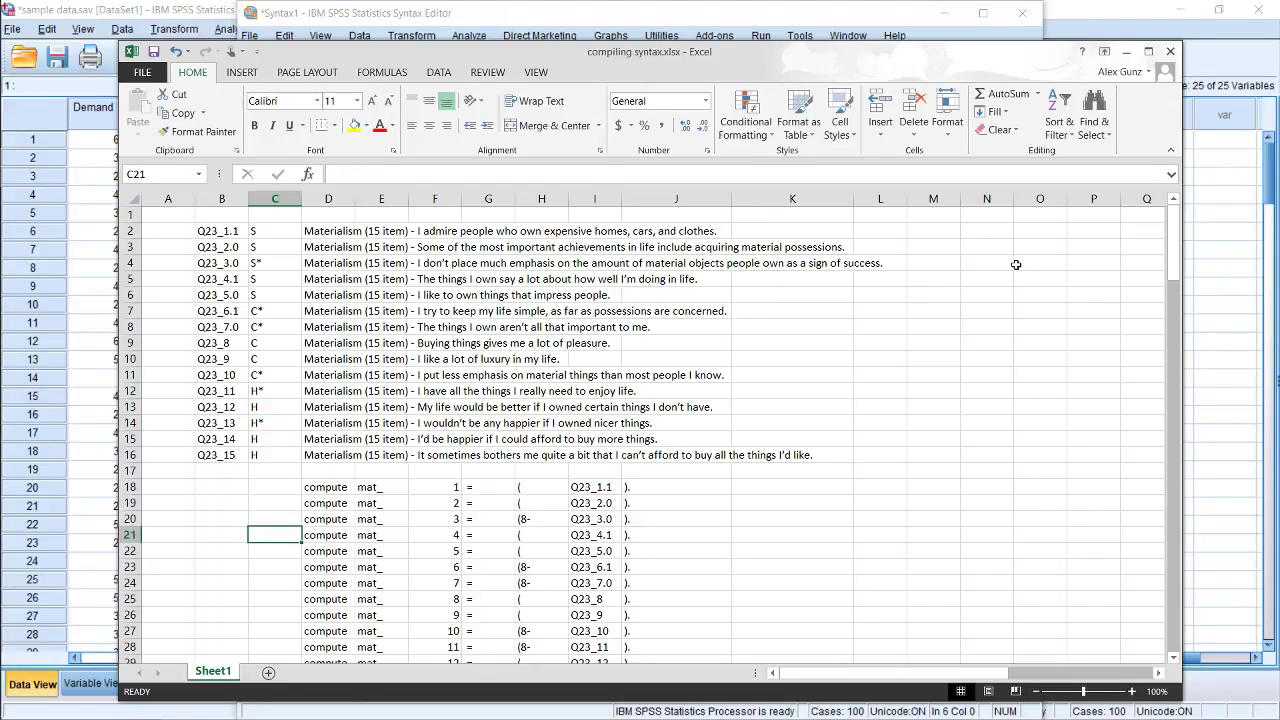
pyautogui.press('Down')
pyautogui.press('Down')
pyautogui.press('Down')
pyautogui.press('Down')
pyautogui.press('Down')
pyautogui.press('Down')
pyautogui.press('Down')
pyautogui.press('Down')
pyautogui.press('Down')
pyautogui.press('Down')
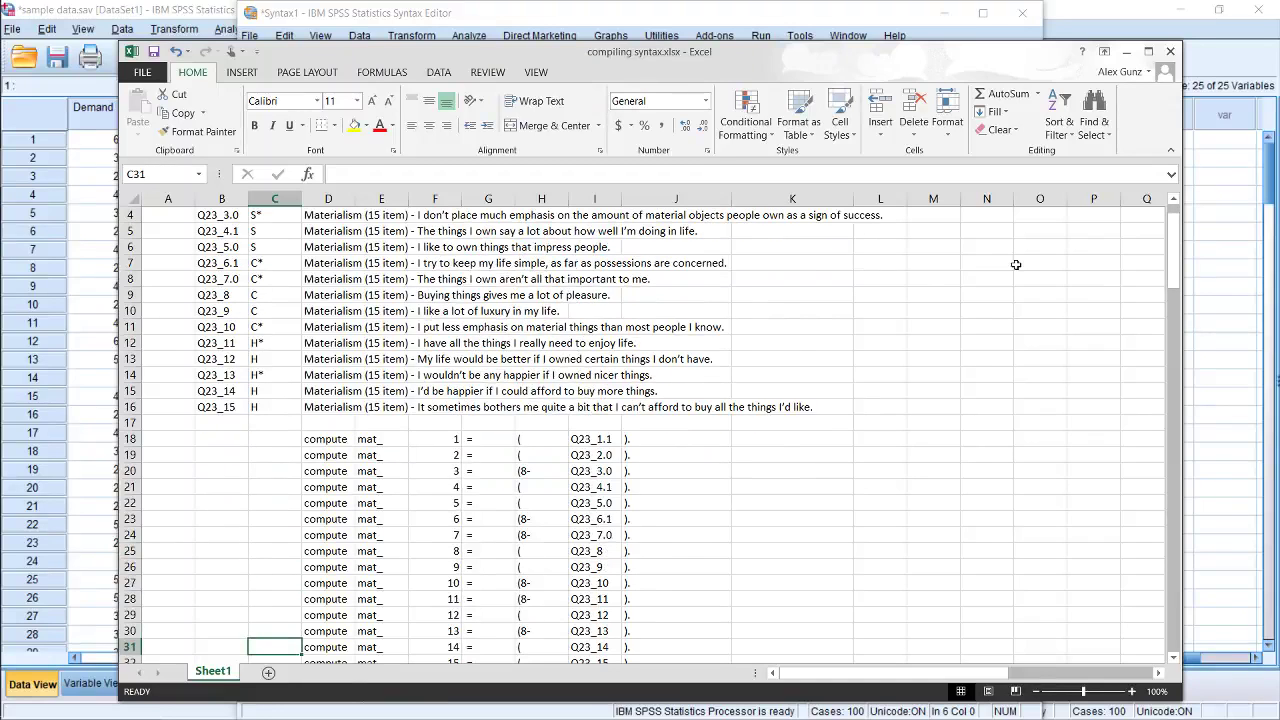
# Recheck the subscale codes and asterisked items in column C through the last item in row 16.
pyautogui.press('Up')
pyautogui.press('Up')
pyautogui.press('Up')
pyautogui.press('Up')
pyautogui.press('Up')
pyautogui.press('Up')
pyautogui.press('Up')
pyautogui.press('Up')
pyautogui.press('Up')
pyautogui.press('Up')
pyautogui.press('Up')
pyautogui.press('Up')
pyautogui.press('Up')
pyautogui.press('Up')
pyautogui.press('Up')
pyautogui.press('Up')
pyautogui.press('Up')
pyautogui.press('Up')
pyautogui.press('Up')
pyautogui.press('Up')
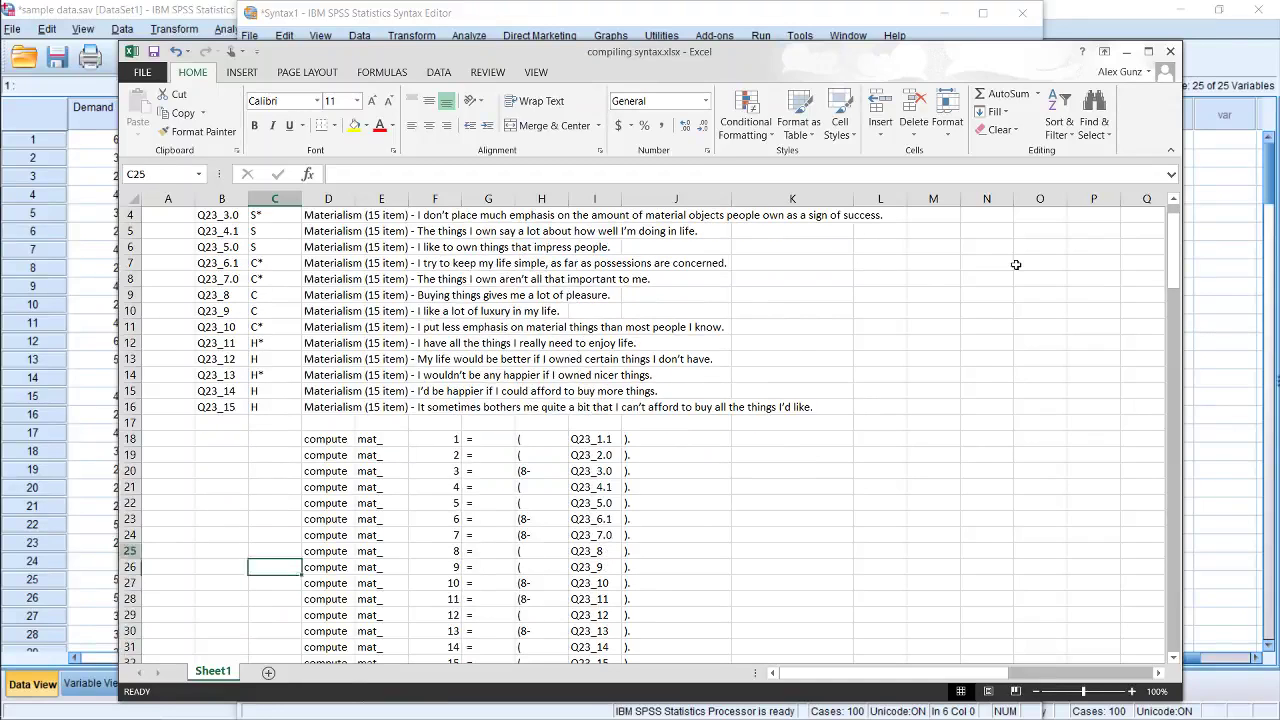
pyautogui.press('Down')
pyautogui.press('Down')
pyautogui.press('Down')
pyautogui.press('Down')
pyautogui.press('Down')
pyautogui.press('Down')
pyautogui.press('Down')
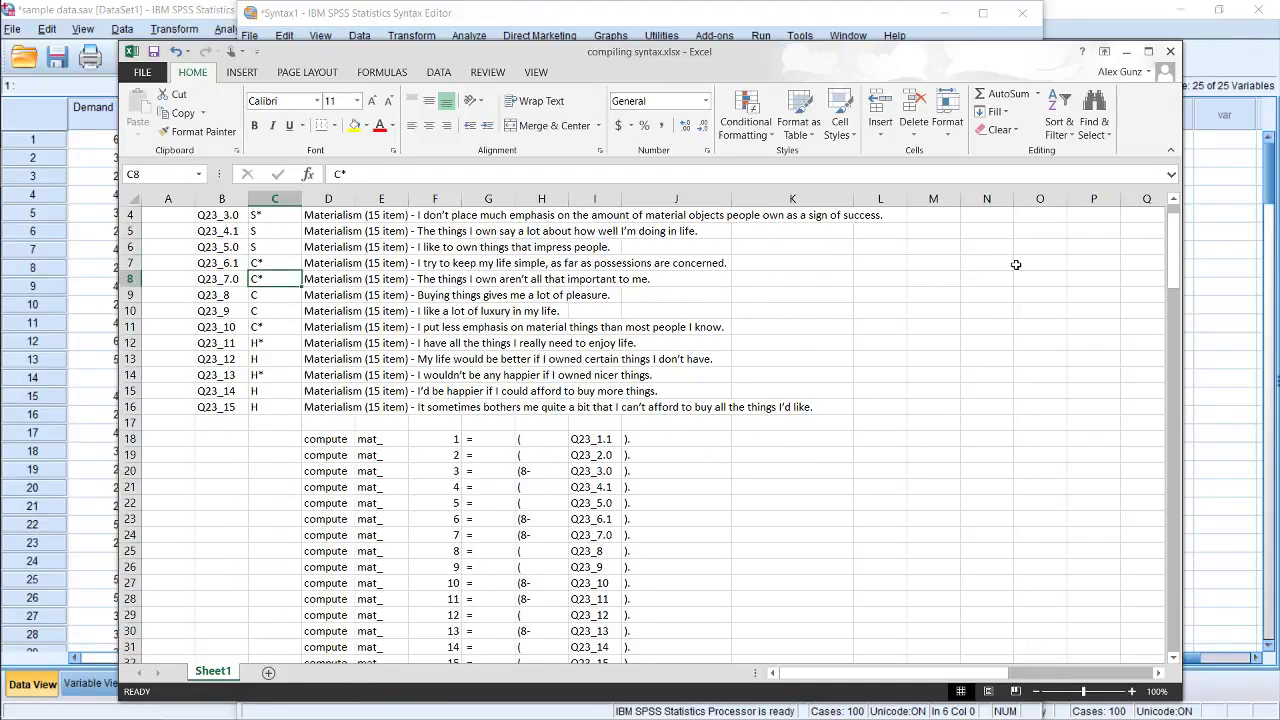
pyautogui.press('Down')
pyautogui.press('Down')
pyautogui.press('Down')
pyautogui.press('Down')
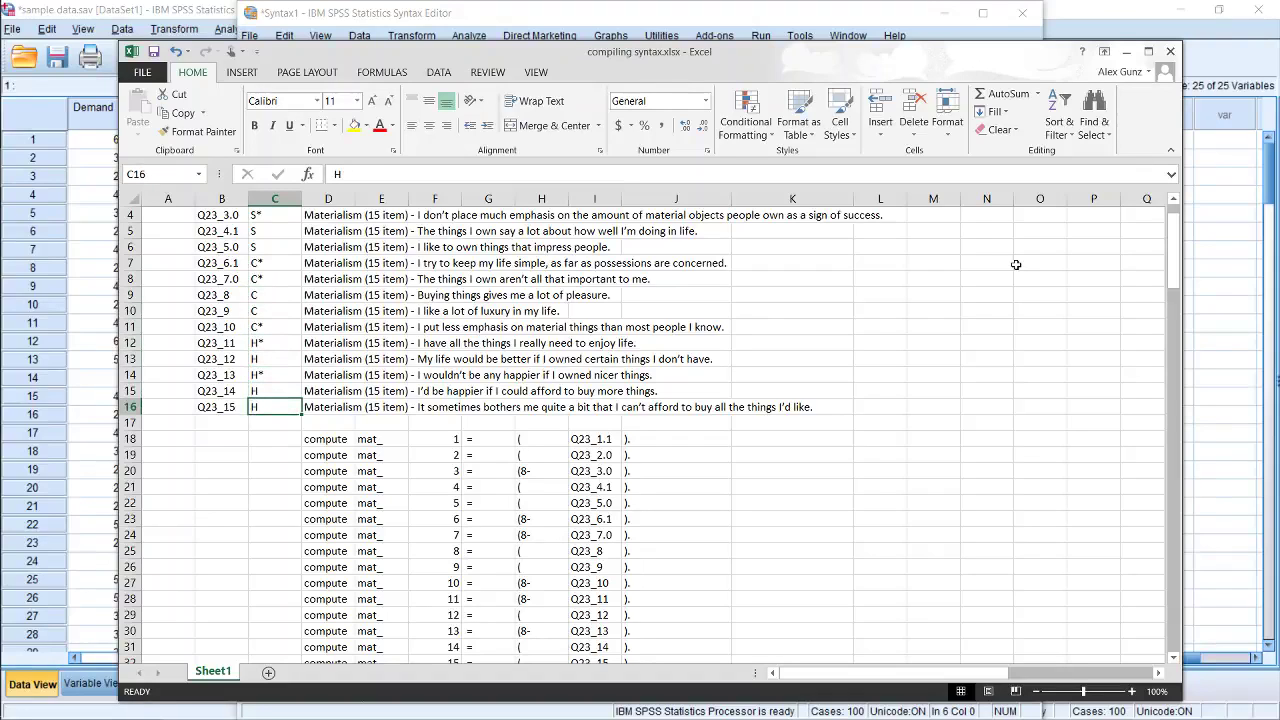
pyautogui.press('Down')
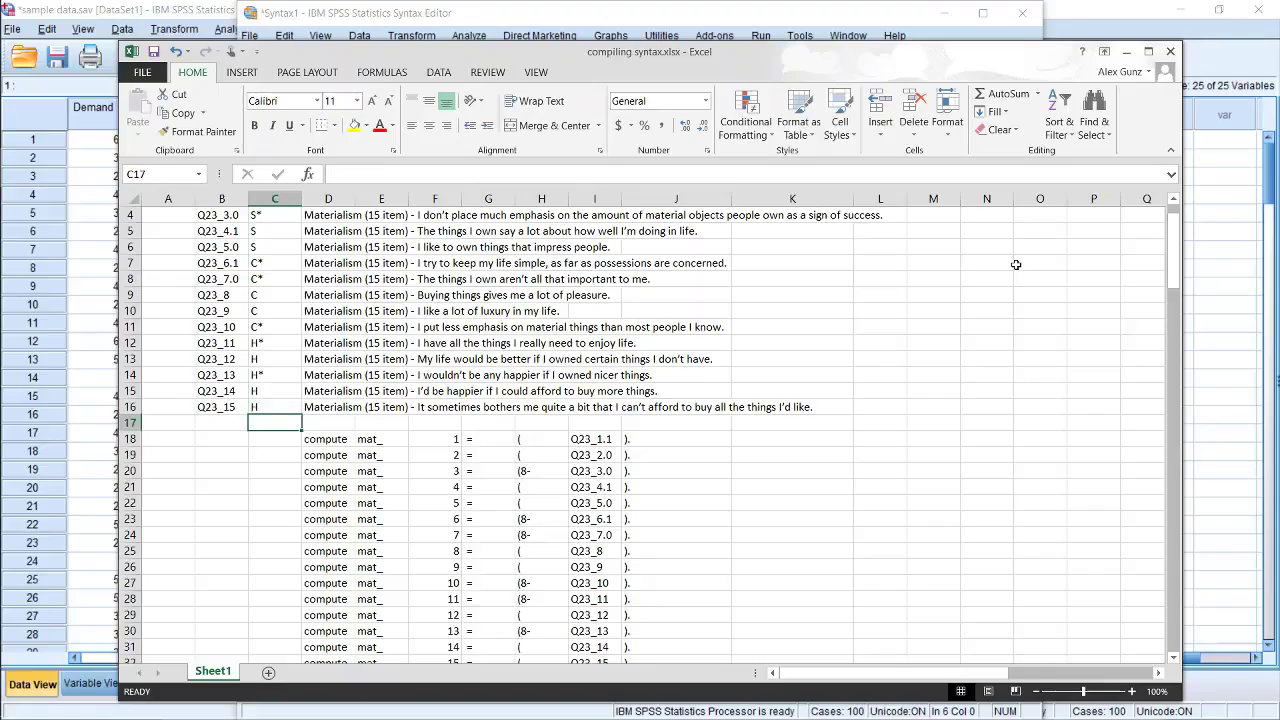
# Look over the compute keyword and mat_ prefix in row 18, and clear the item numbers from F18:F32.
pyautogui.press('Up')
pyautogui.press('Down')
pyautogui.press('Right')
pyautogui.press('Down')
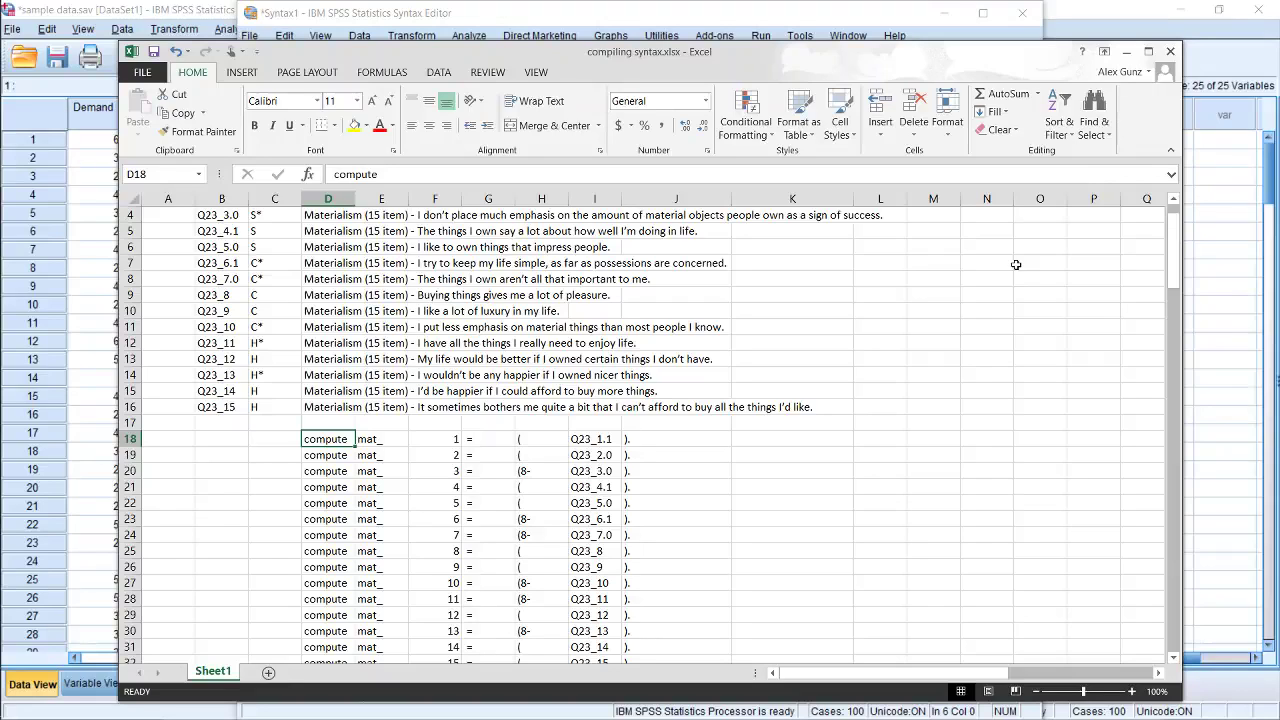
pyautogui.press('Right')
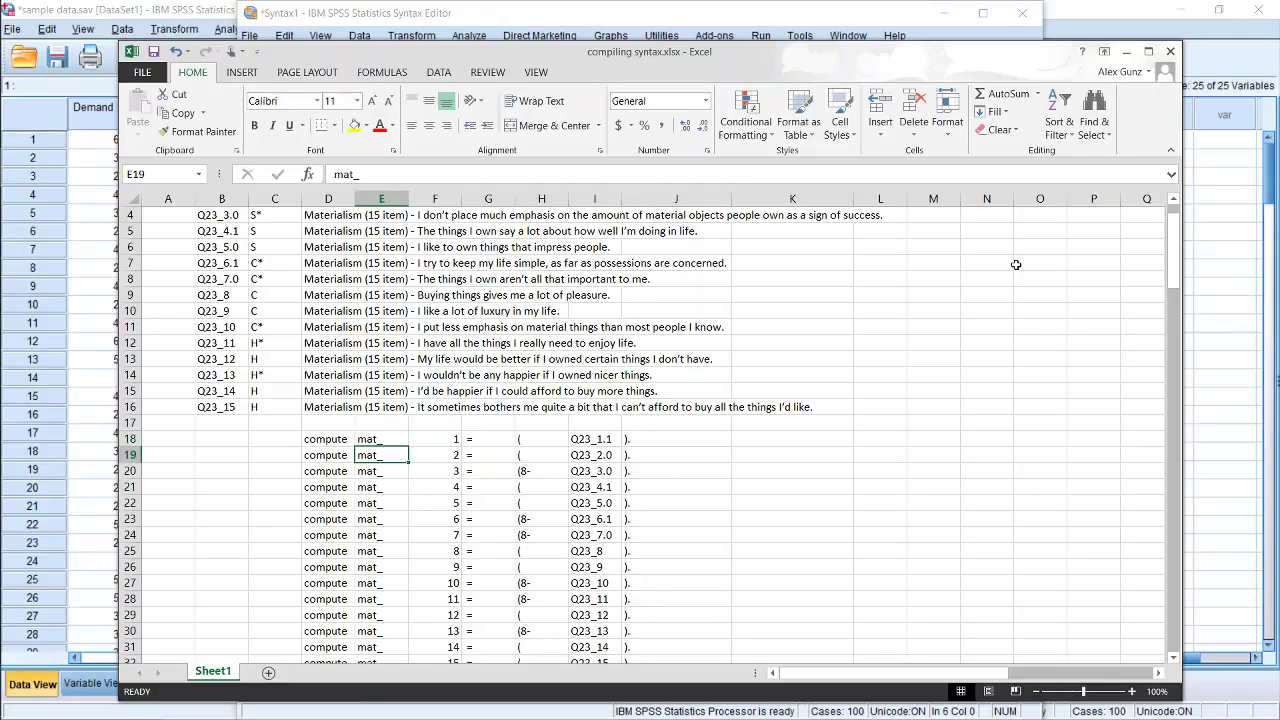
pyautogui.press('Right')
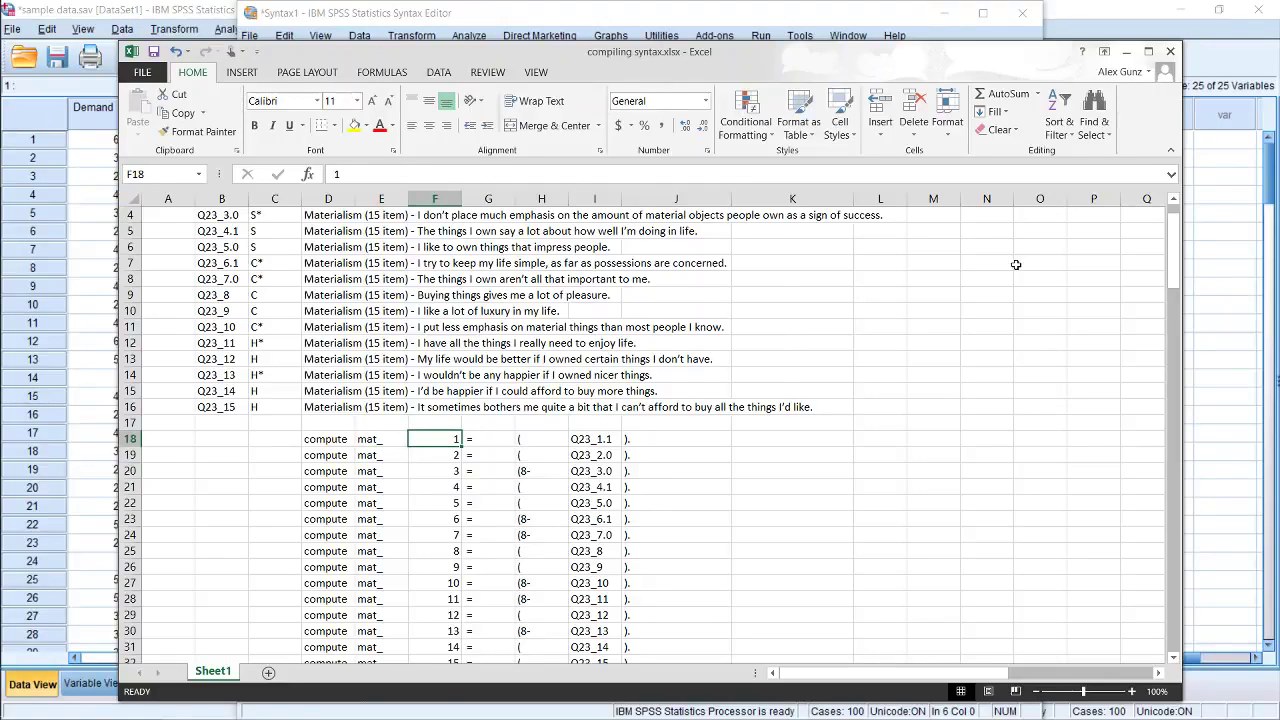
pyautogui.hotkey('ctrl', 'shift', 'Down')
pyautogui.press('Delete')
pyautogui.press('Up')
pyautogui.press('Down')
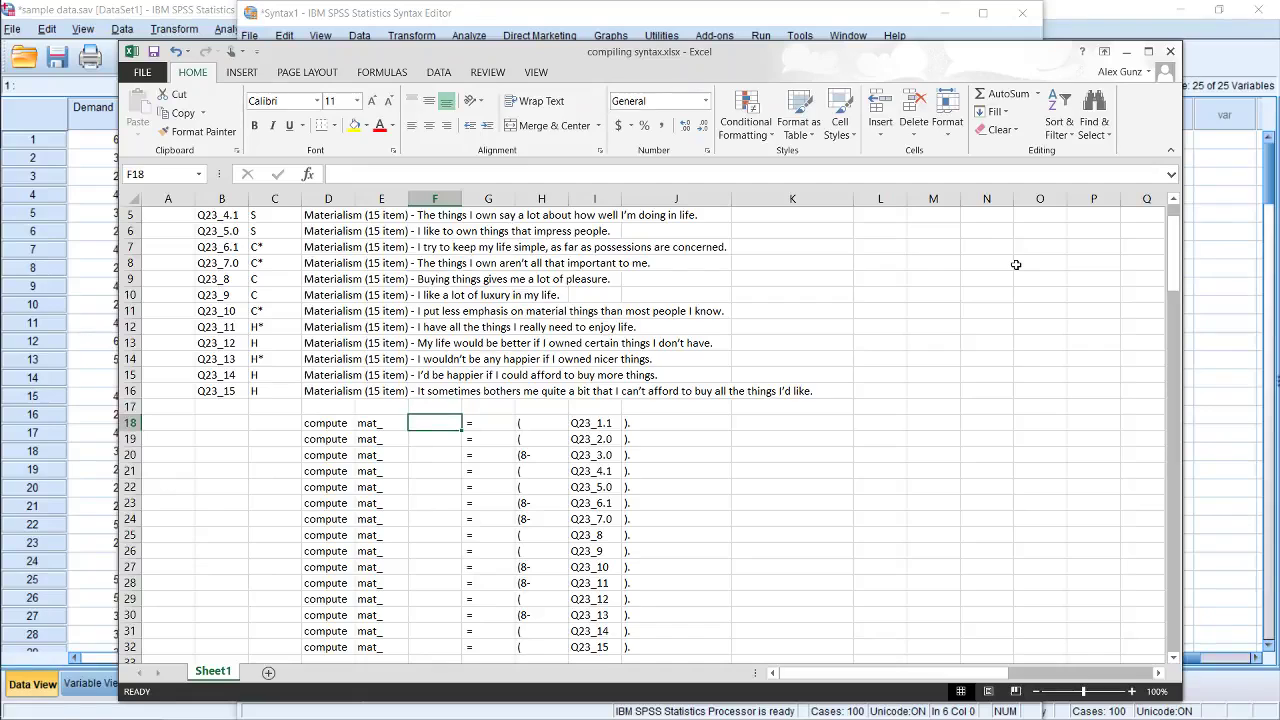
# Enter 1 in F18 and 2 in F19, and extend the number series down to 15 in F32.
pyautogui.write('1')
pyautogui.press('Return')
pyautogui.write('2')
pyautogui.press('Return')
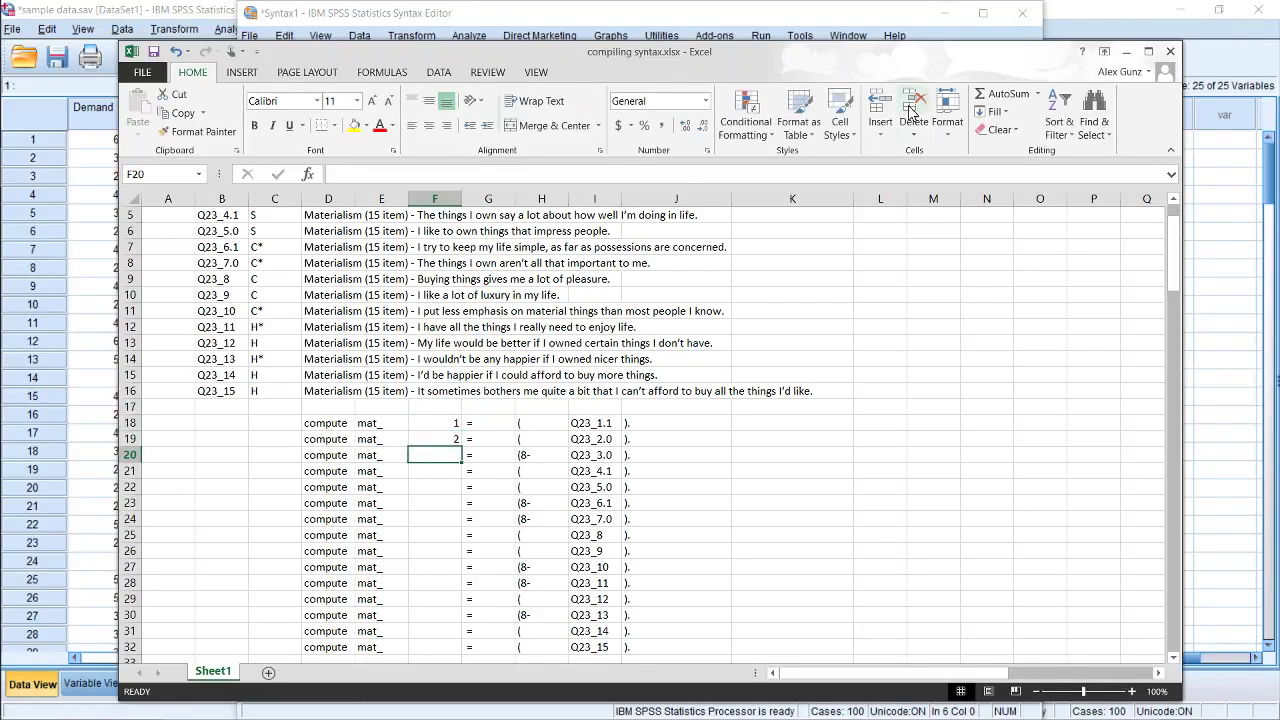
pyautogui.moveTo(432, 423); pyautogui.dragTo(459, 444)
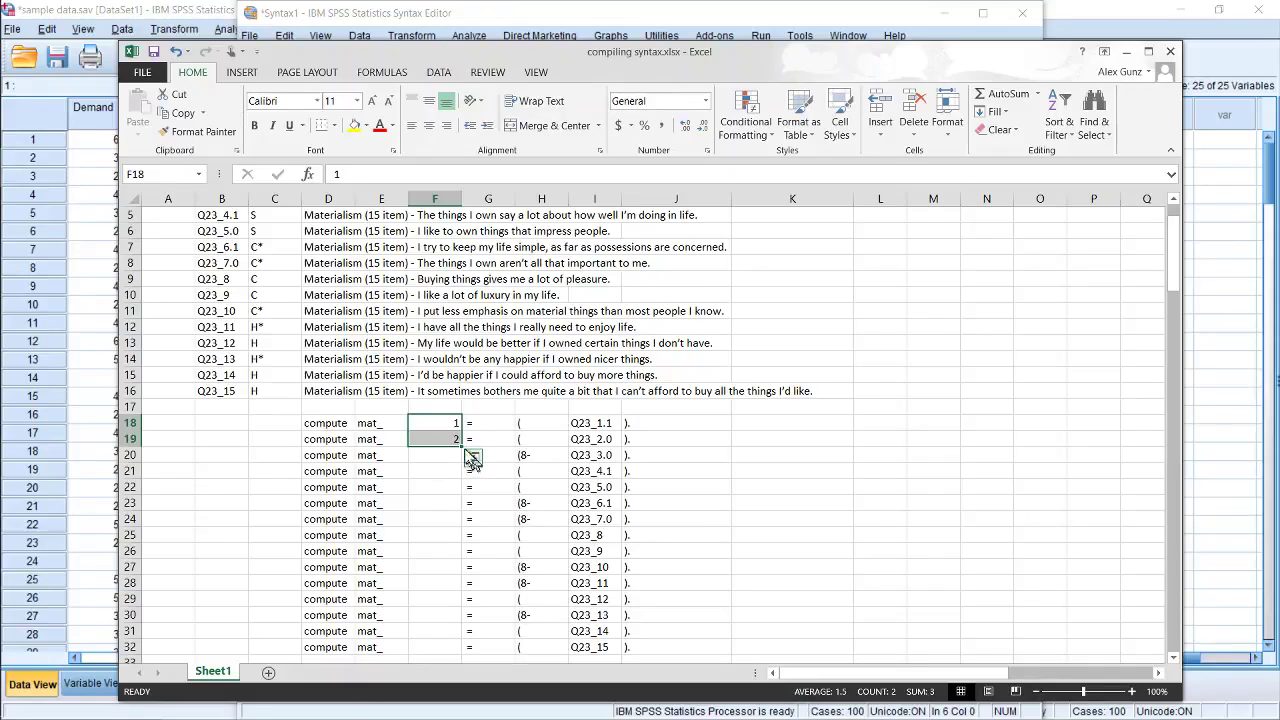
pyautogui.moveTo(462, 446); pyautogui.dragTo(470, 660)
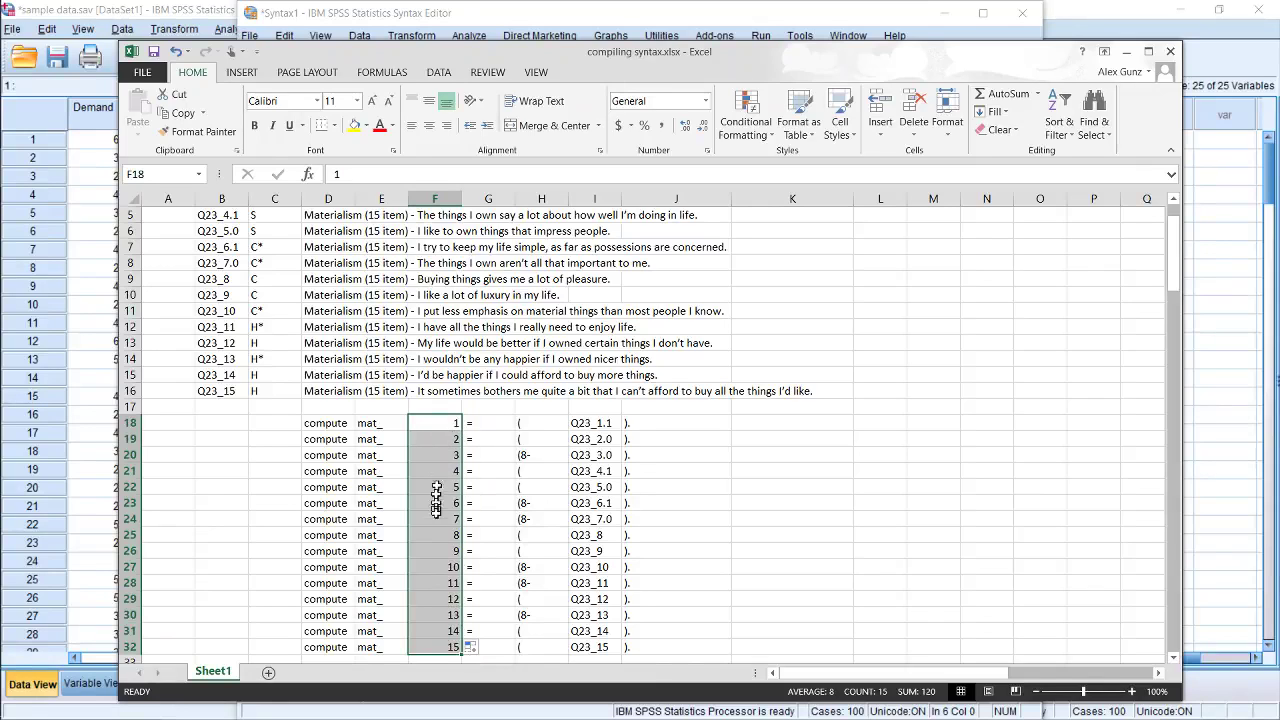
# Examine the opening parenthesis in H18 and compare the variable names in B2:B16 with those starting at I18.
pyautogui.click(530, 421)
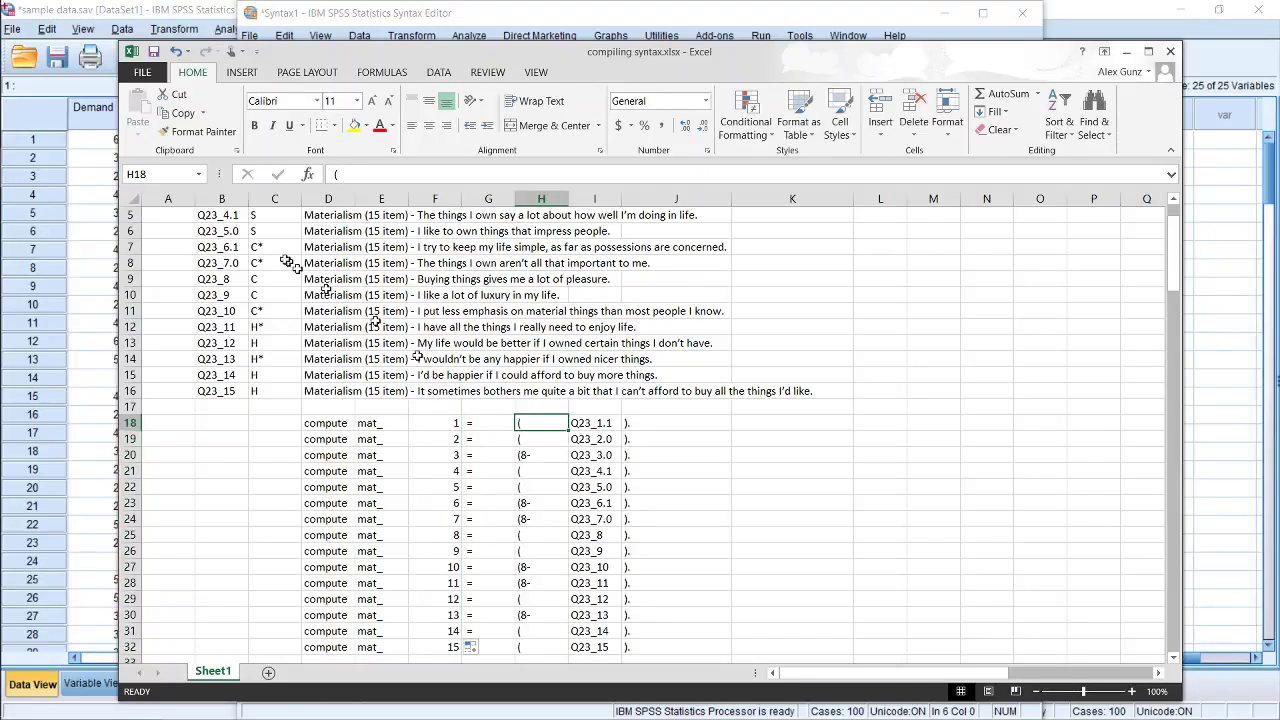
pyautogui.scroll(2, 208, 285)
pyautogui.moveTo(222, 231); pyautogui.dragTo(221, 456)
pyautogui.click(605, 487)
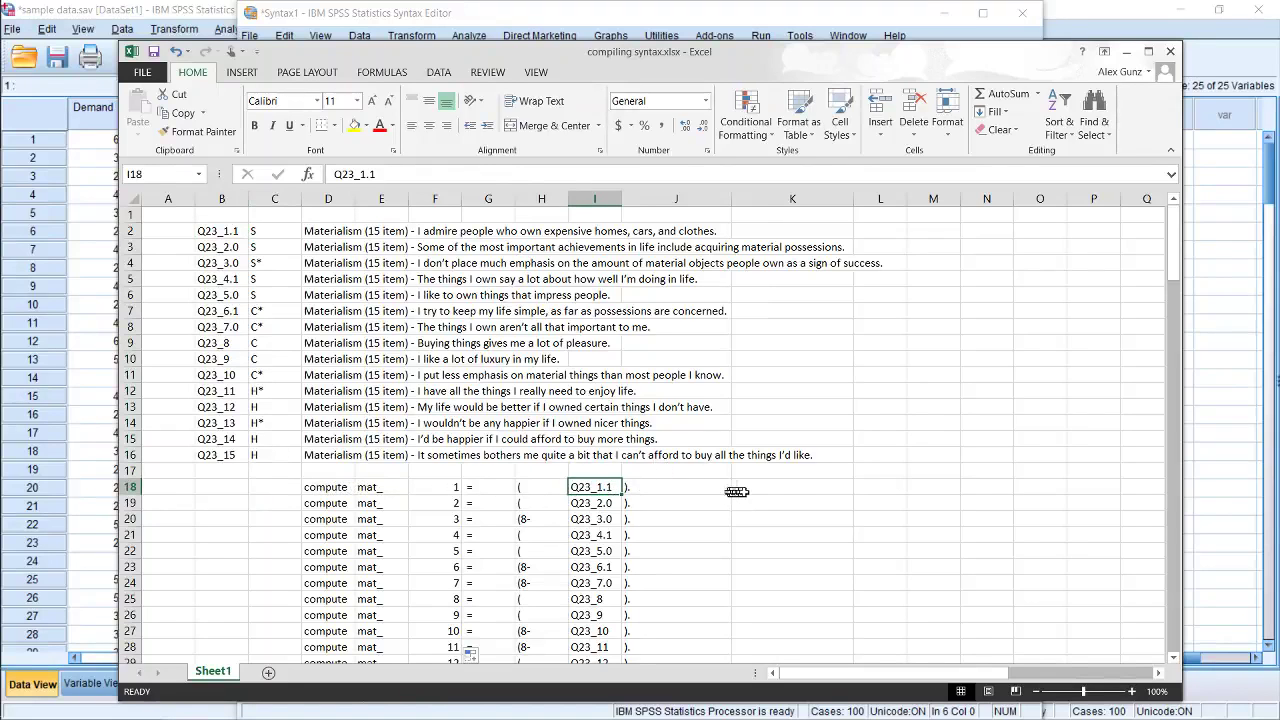
# Enter a CONCATENATE formula in K18 that joins cells D18, E18, F18, G18, H18, I18 and J18.
pyautogui.click(791, 483)
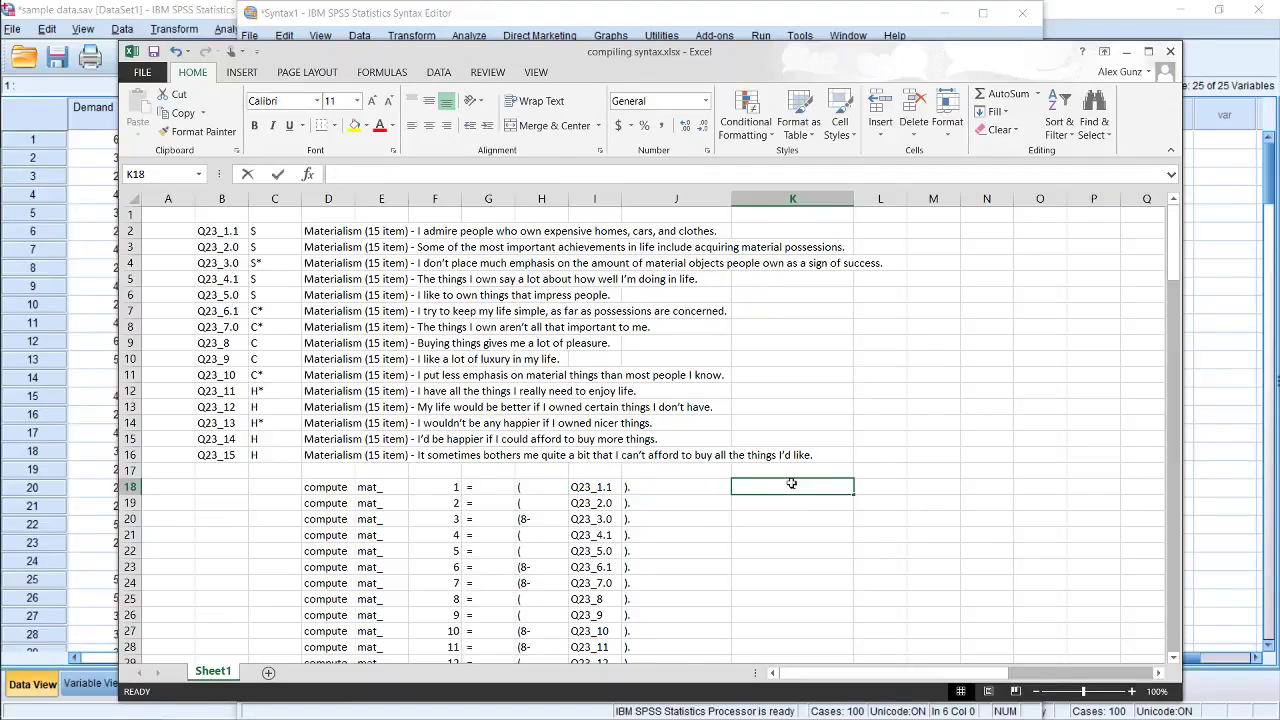
pyautogui.write('=con')
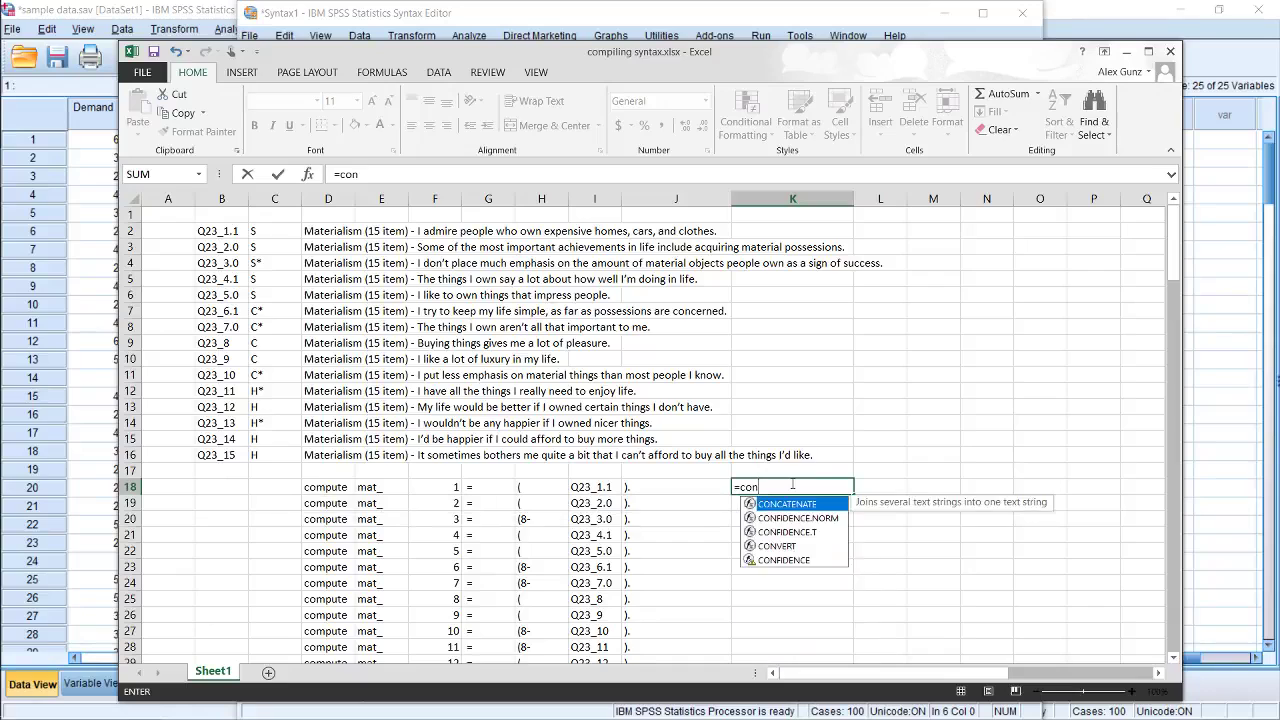
pyautogui.write('catenate(')
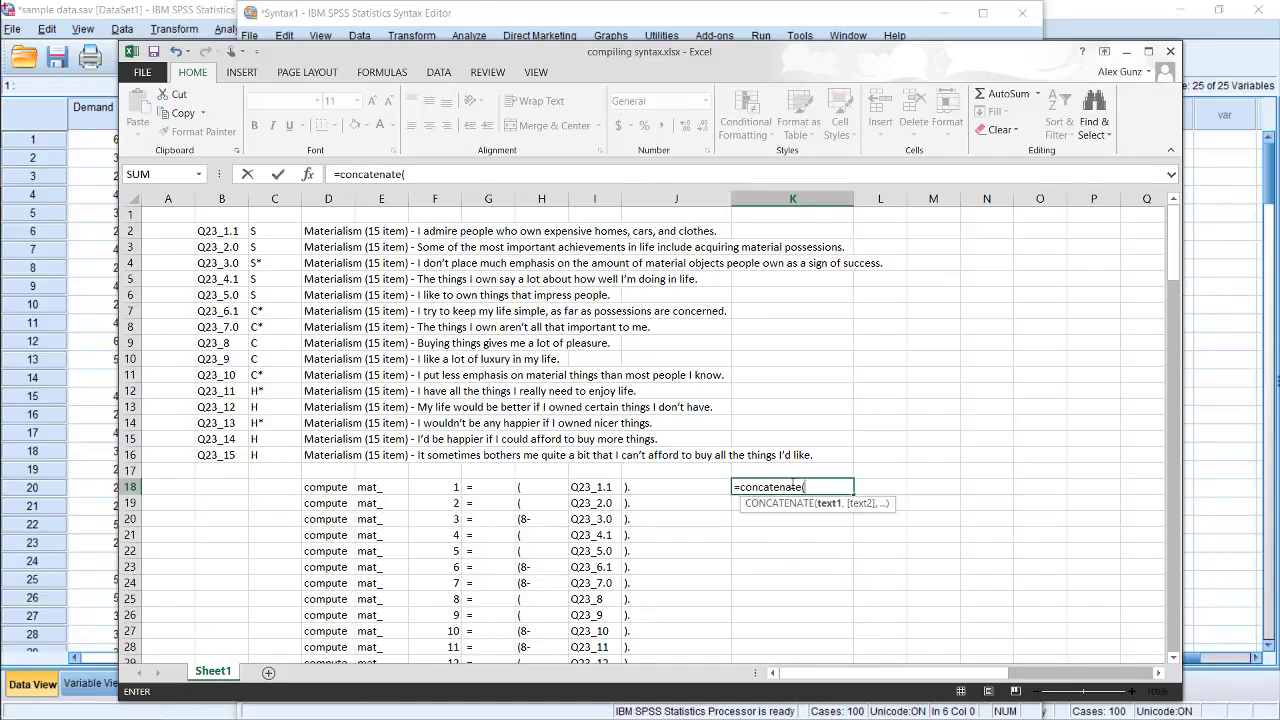
pyautogui.click(324, 490)
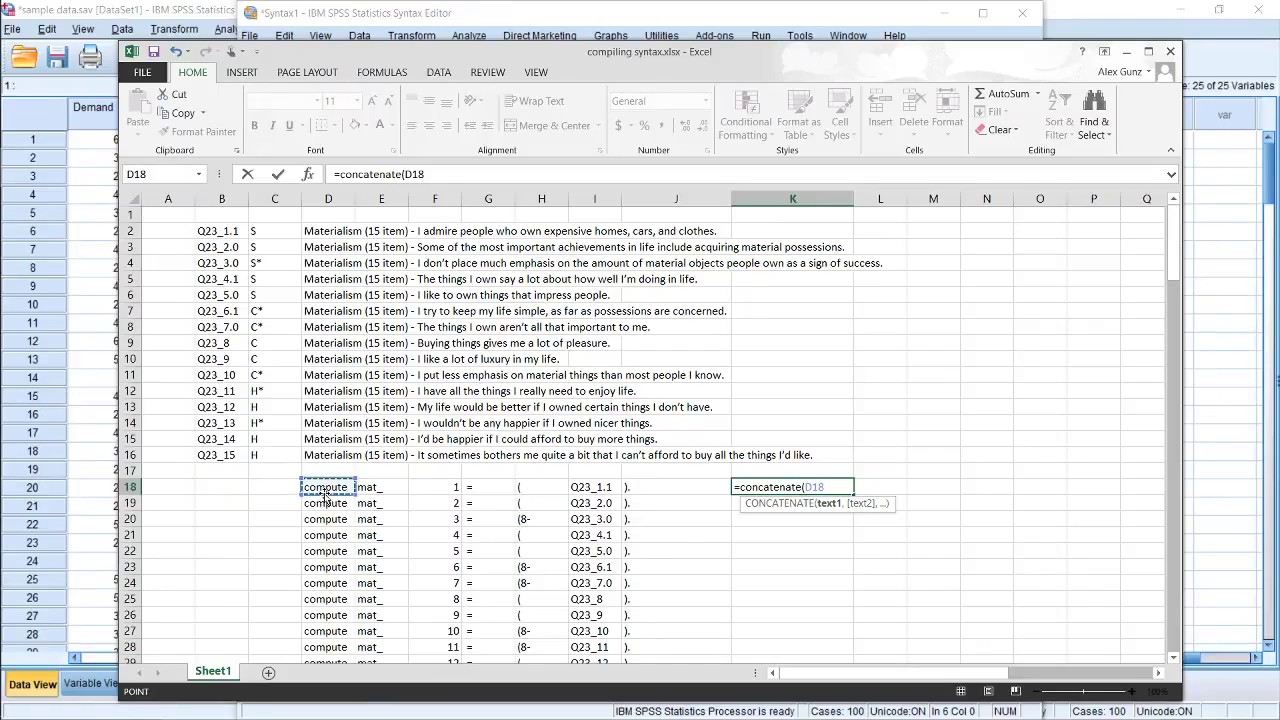
pyautogui.write(',')
pyautogui.click(372, 488)
pyautogui.write(',')
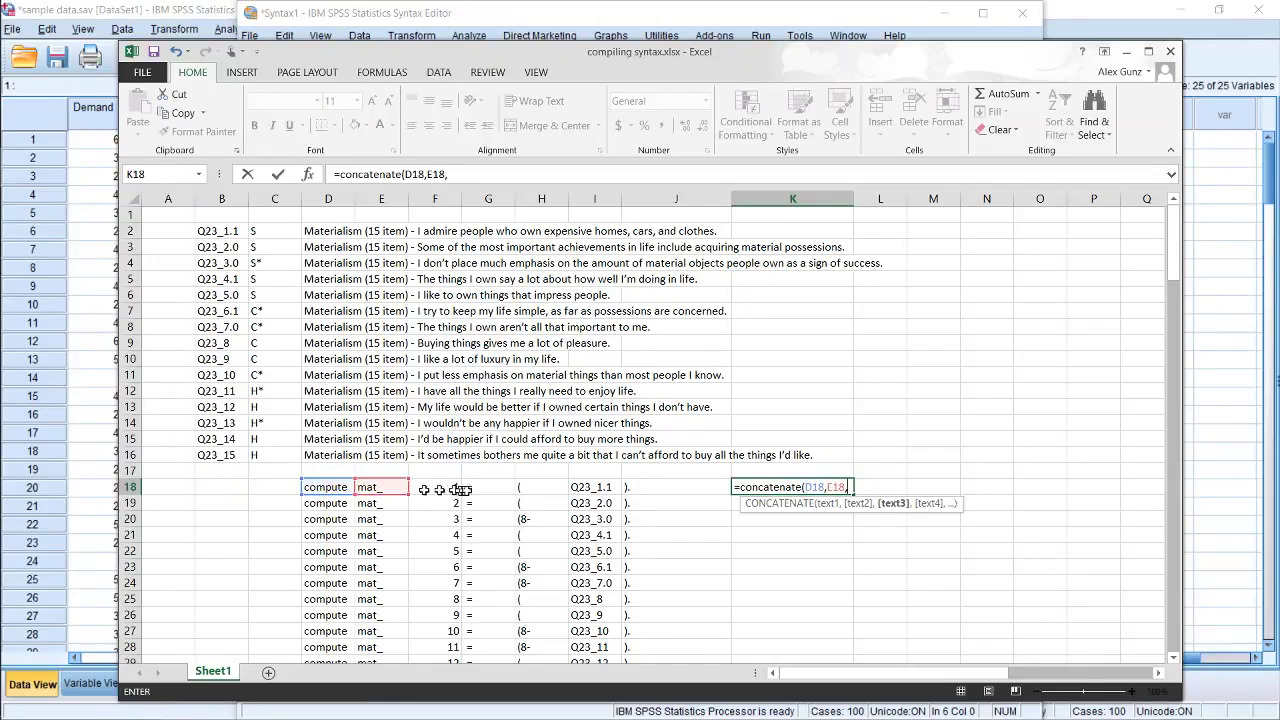
pyautogui.click(455, 489)
pyautogui.write(',')
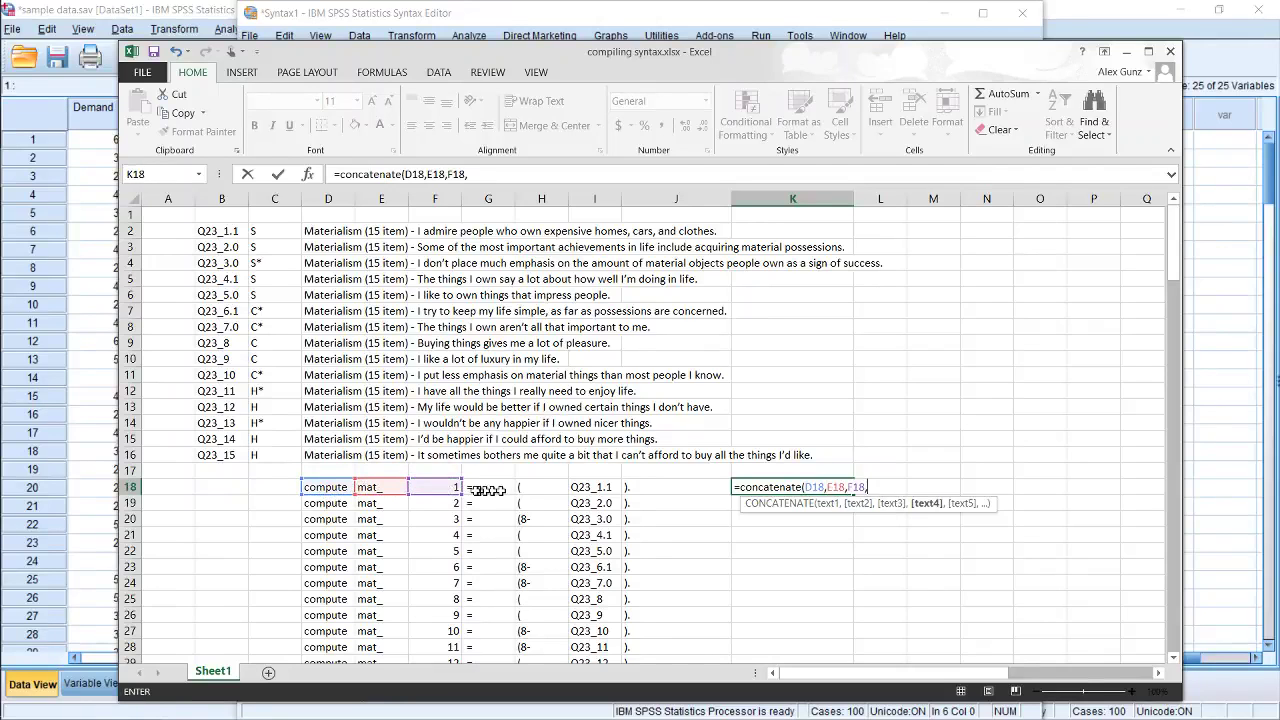
pyautogui.click(477, 492)
pyautogui.write(',')
pyautogui.click(530, 489)
pyautogui.write(',')
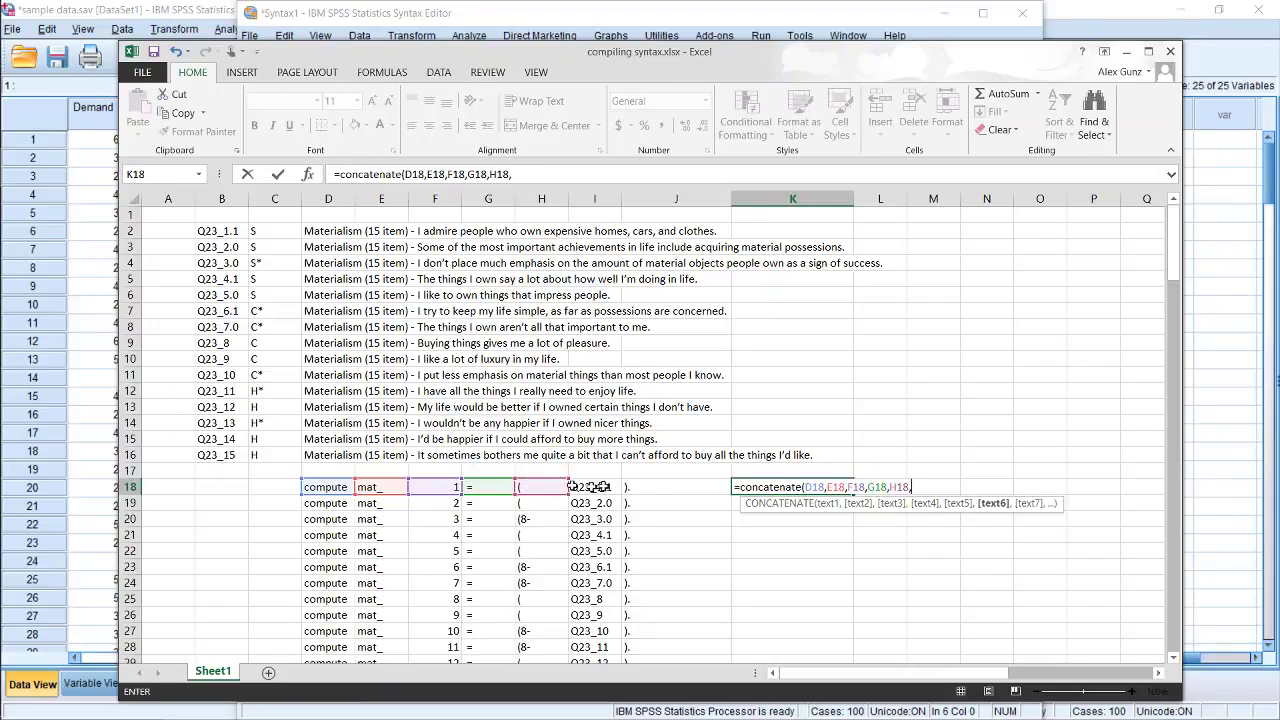
pyautogui.click(604, 487)
pyautogui.write(',')
pyautogui.click(650, 488)
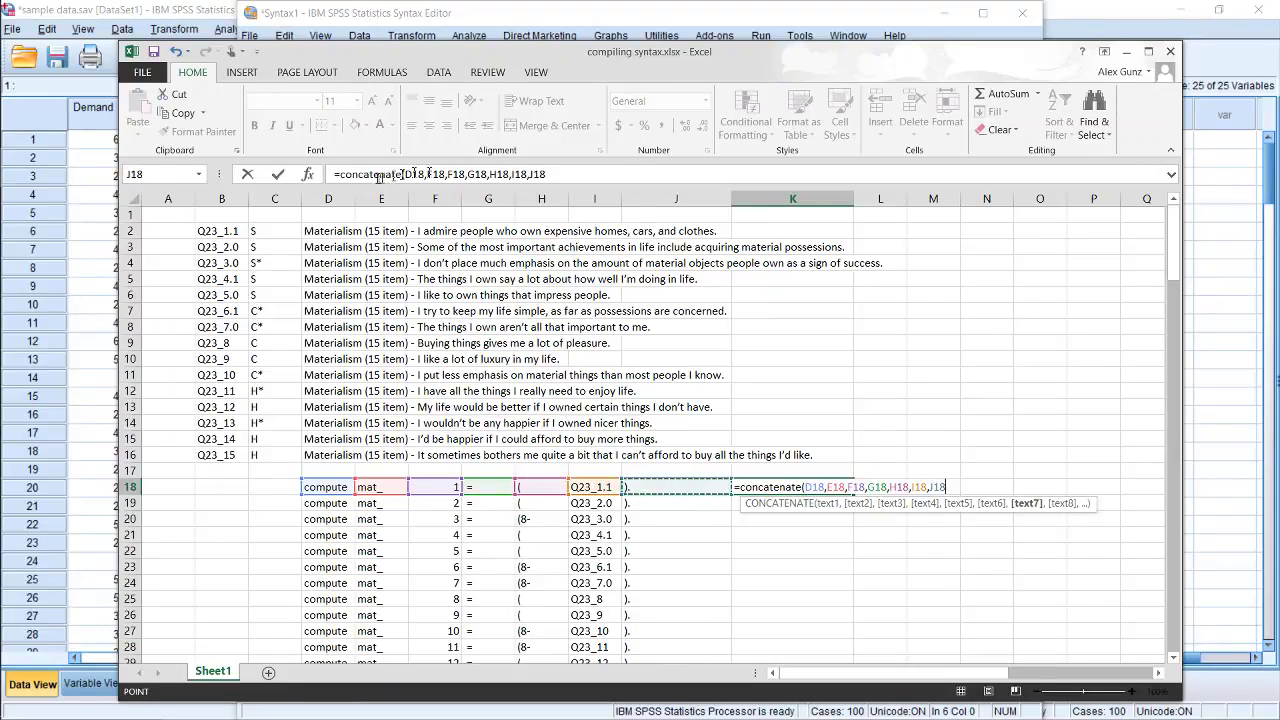
pyautogui.click(572, 171)
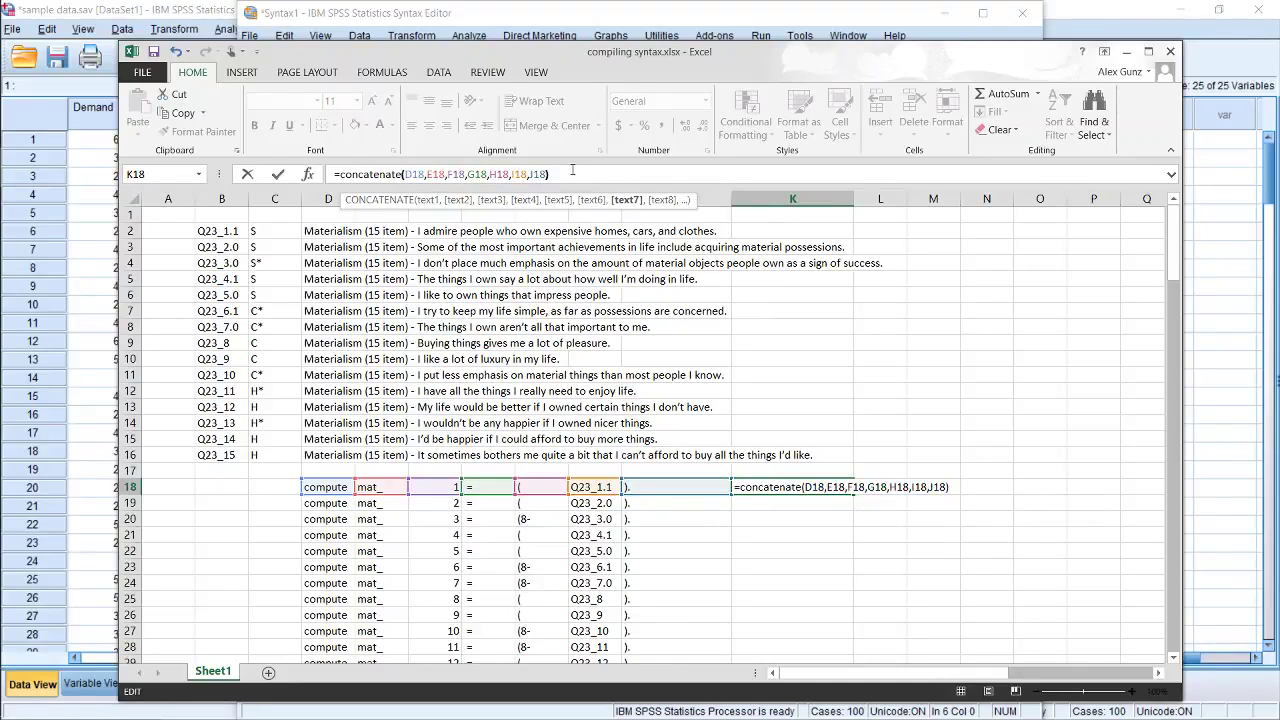
pyautogui.press('Return')
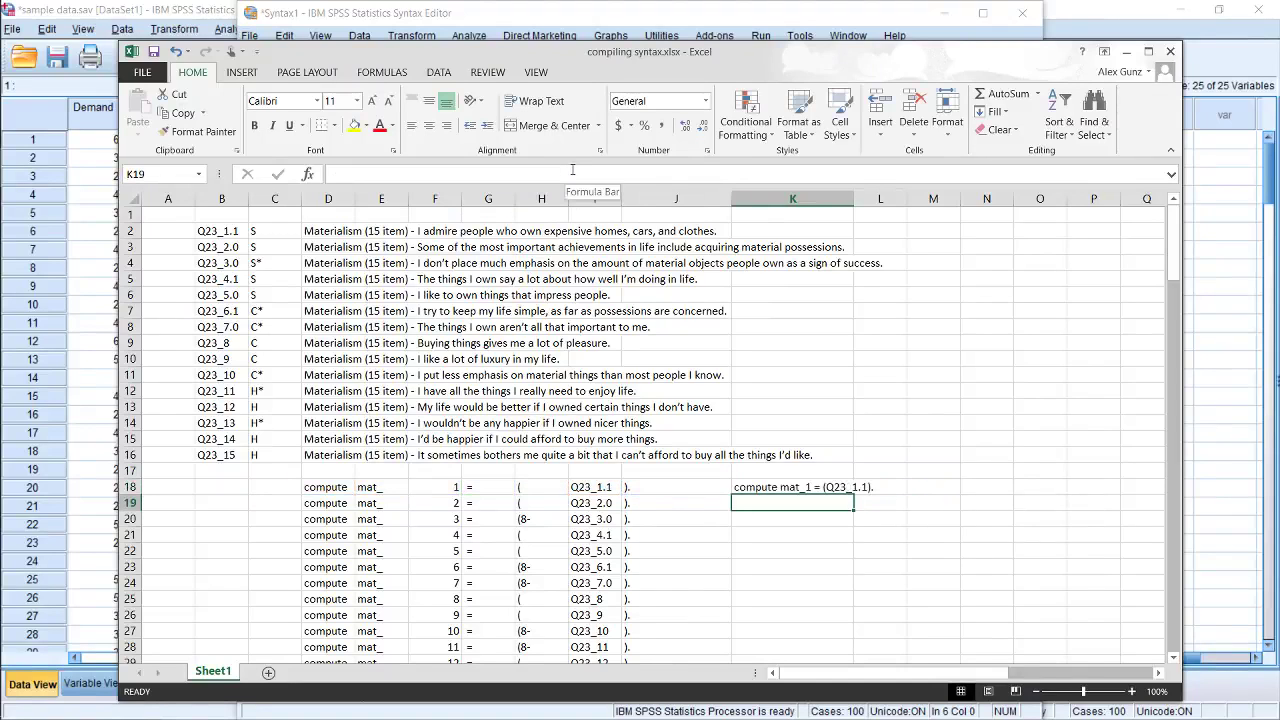
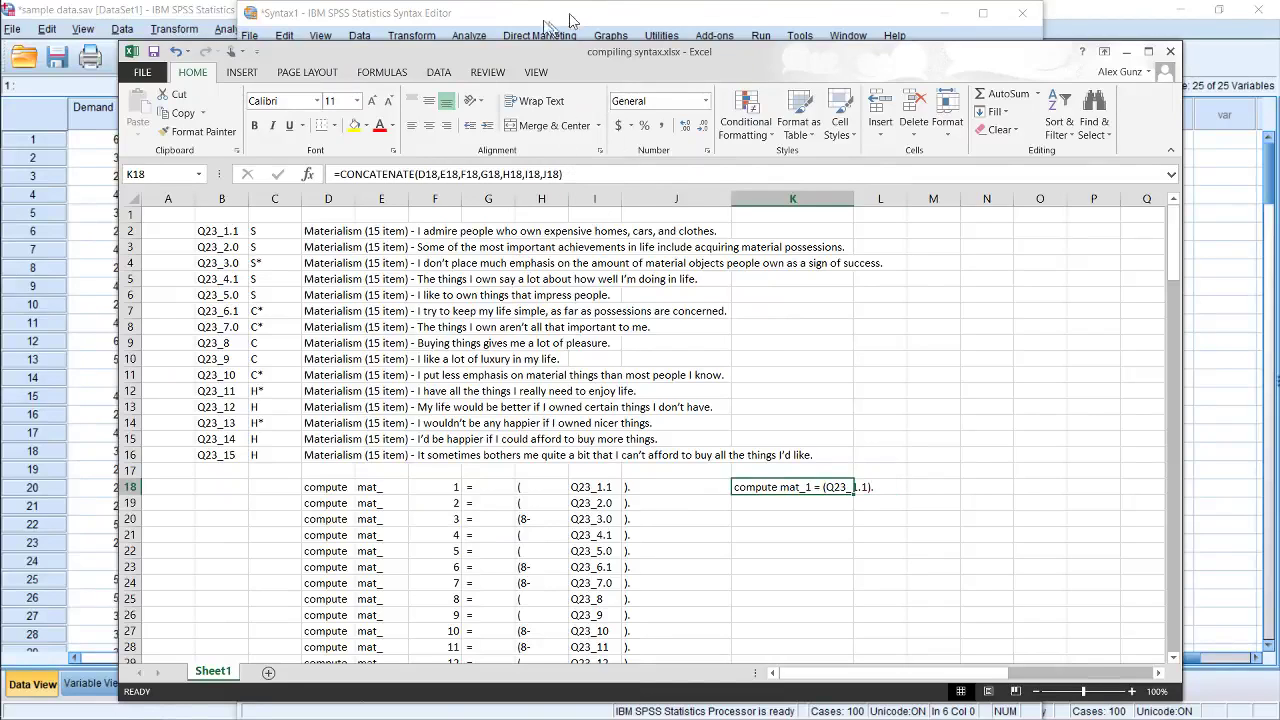
# Copy the concatenation formula from K18 into K19:K32 for the remaining materialism items.
pyautogui.click(894, 492)
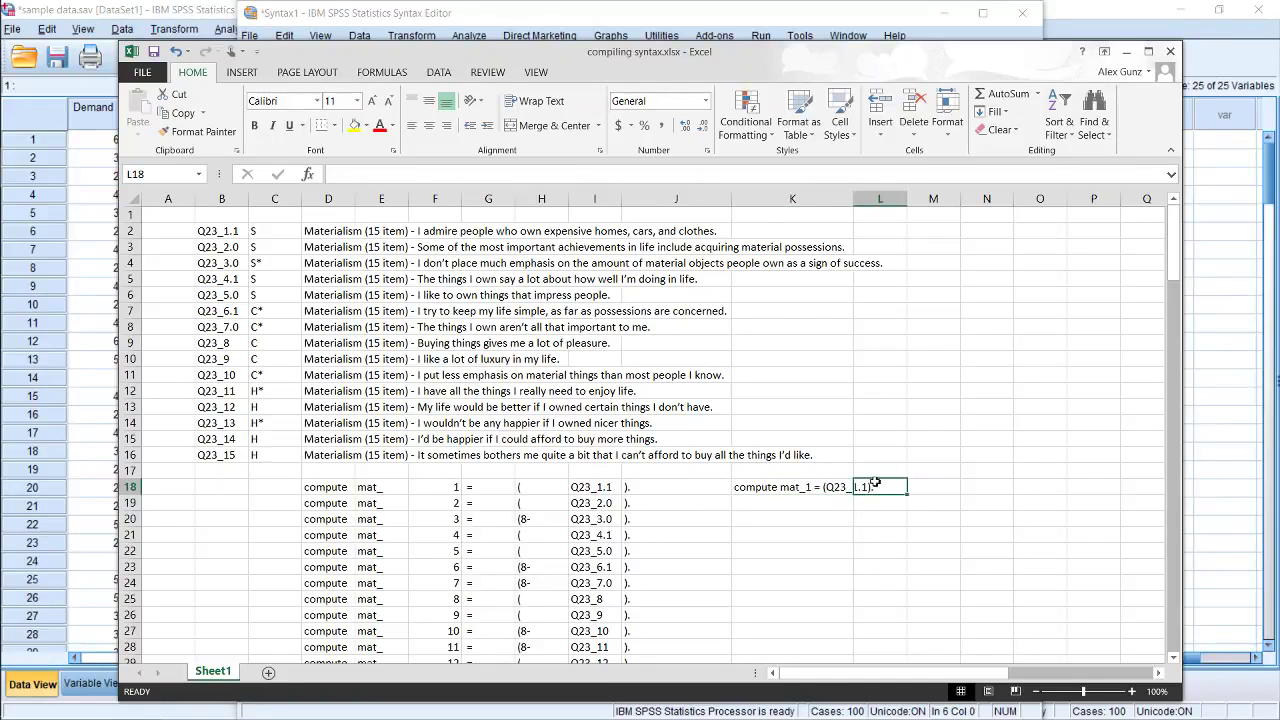
pyautogui.click(778, 485)
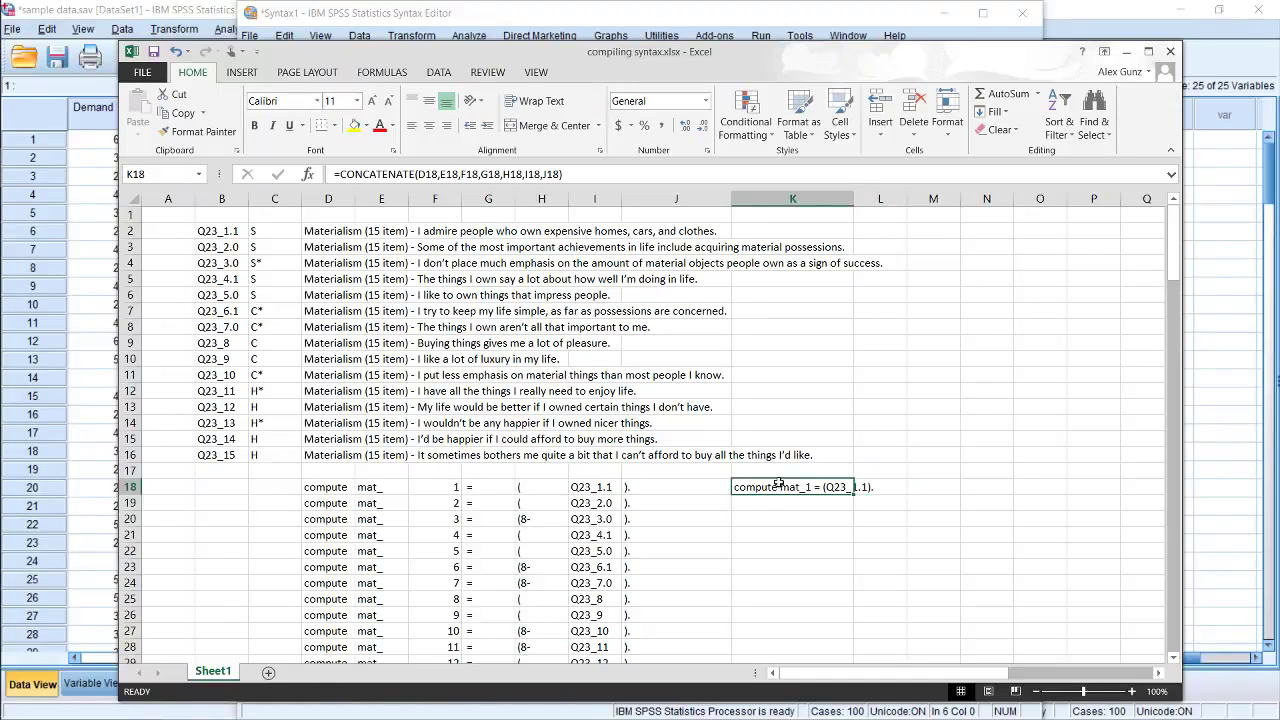
pyautogui.hotkey('ctrl', 'c')
pyautogui.press('Down')
pyautogui.hotkey('shift', 'Down')
pyautogui.hotkey('shift', 'Down')
pyautogui.hotkey('shift', 'Down')
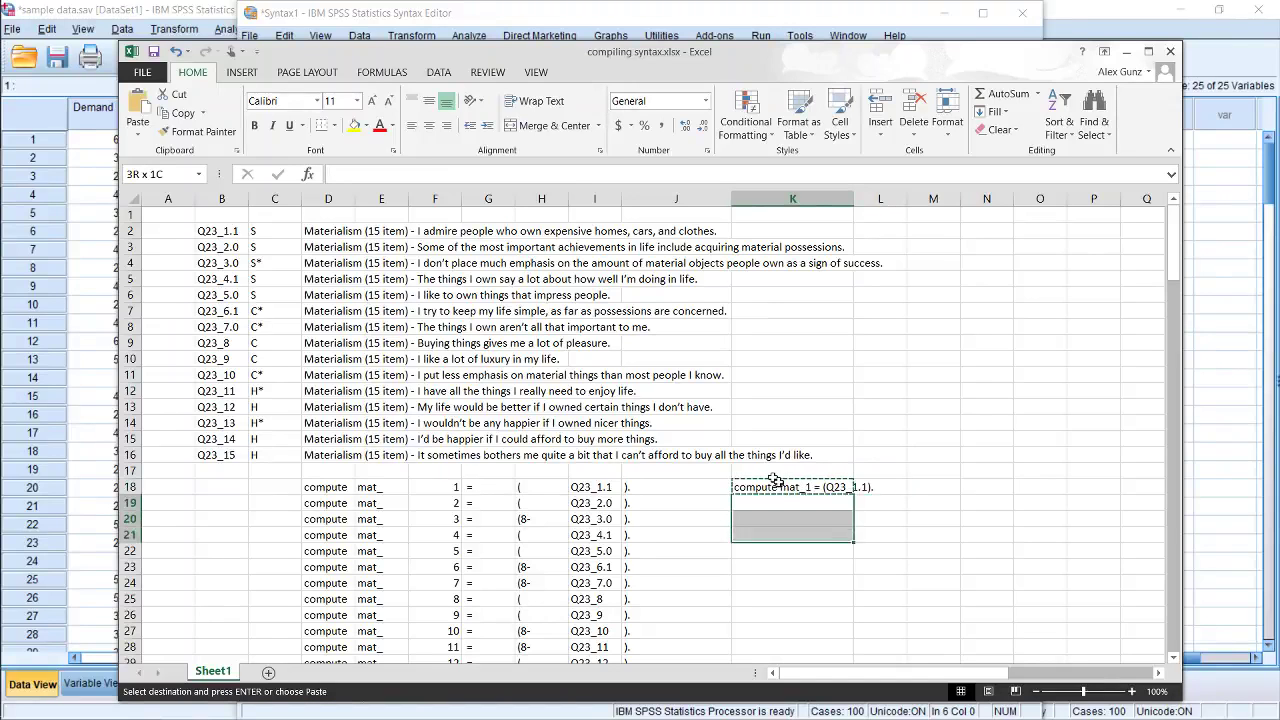
pyautogui.hotkey('shift', 'Down')
pyautogui.hotkey('shift', 'Down')
pyautogui.hotkey('shift', 'Down')
pyautogui.hotkey('shift', 'Down')
pyautogui.hotkey('shift', 'Down')
pyautogui.hotkey('shift', 'Down')
pyautogui.hotkey('shift', 'Down')
pyautogui.hotkey('shift', 'Down')
pyautogui.hotkey('shift', 'Down')
pyautogui.hotkey('shift', 'Down')
pyautogui.hotkey('shift', 'Down')
pyautogui.hotkey('shift', 'Down')
pyautogui.hotkey('shift', 'Down')
pyautogui.hotkey('shift', 'Up')
pyautogui.hotkey('shift', 'Up')
pyautogui.hotkey('shift', 'Up')
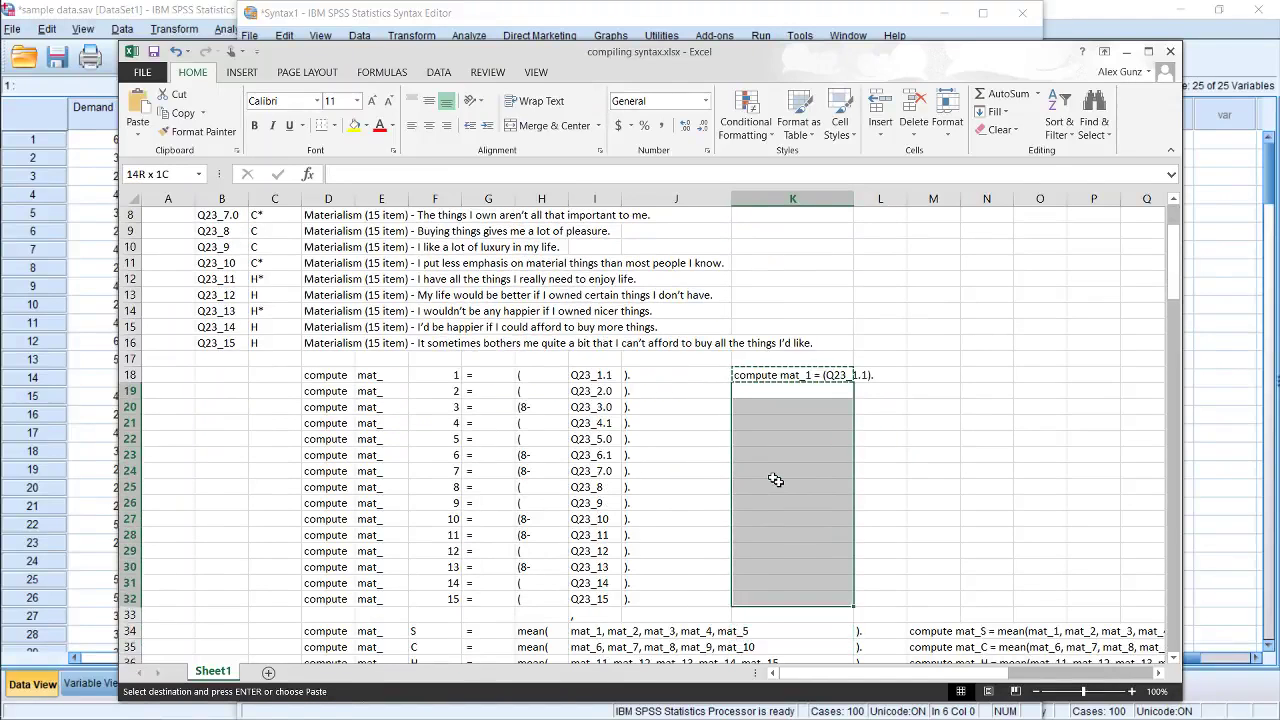
pyautogui.hotkey('ctrl', 'v')
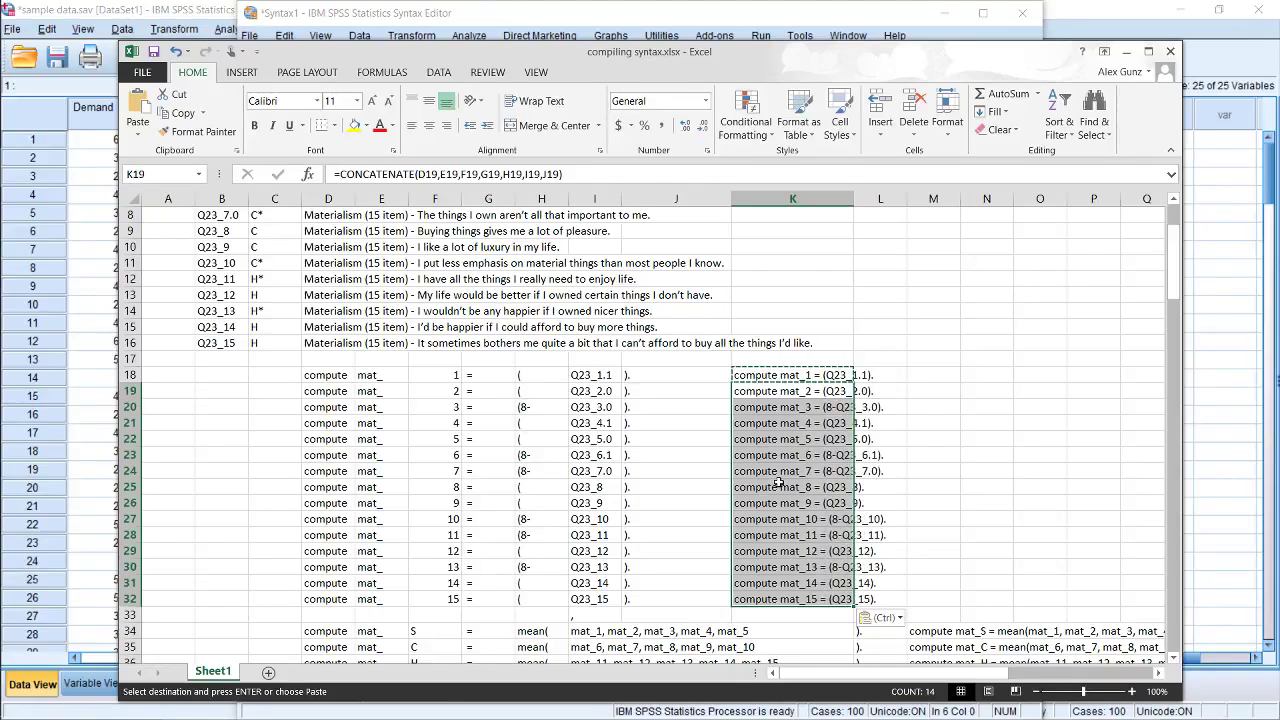
# Copy the assembled commands in K18:K32 and paste them into the SPSS Syntax1 window at line 6, above EXECUTE.
pyautogui.press('Down')
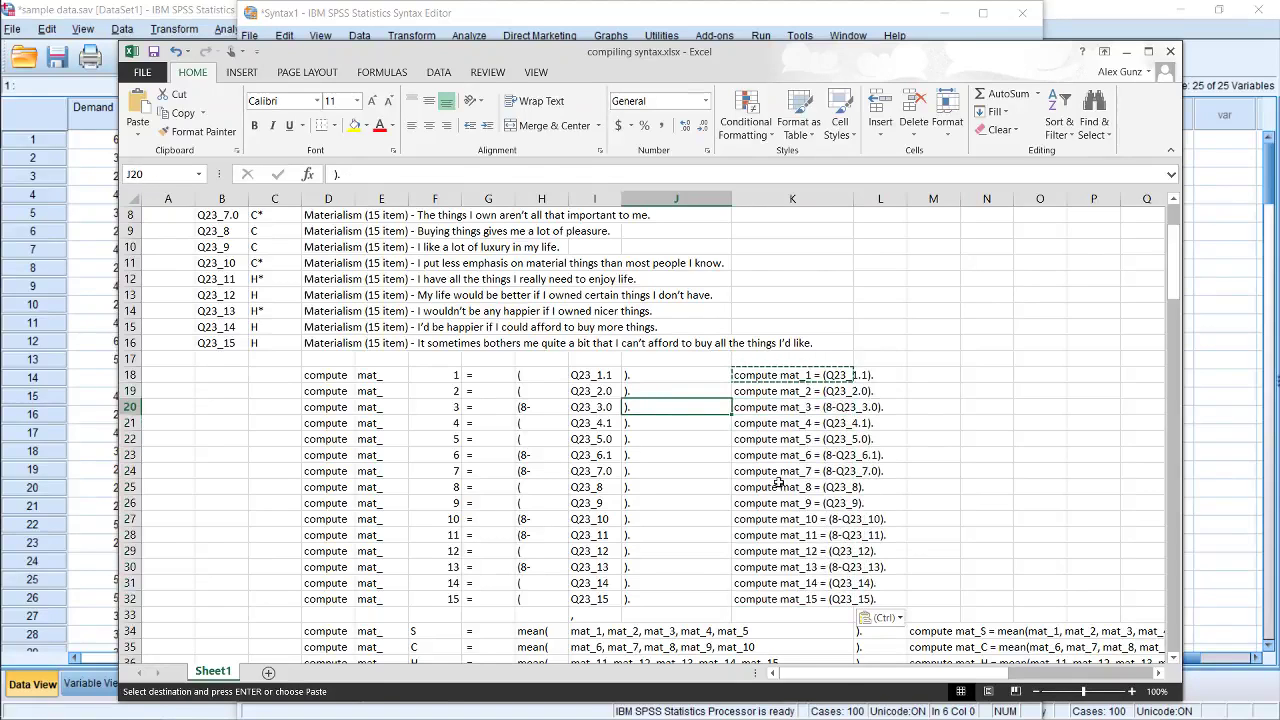
pyautogui.press('Up')
pyautogui.press('Up')
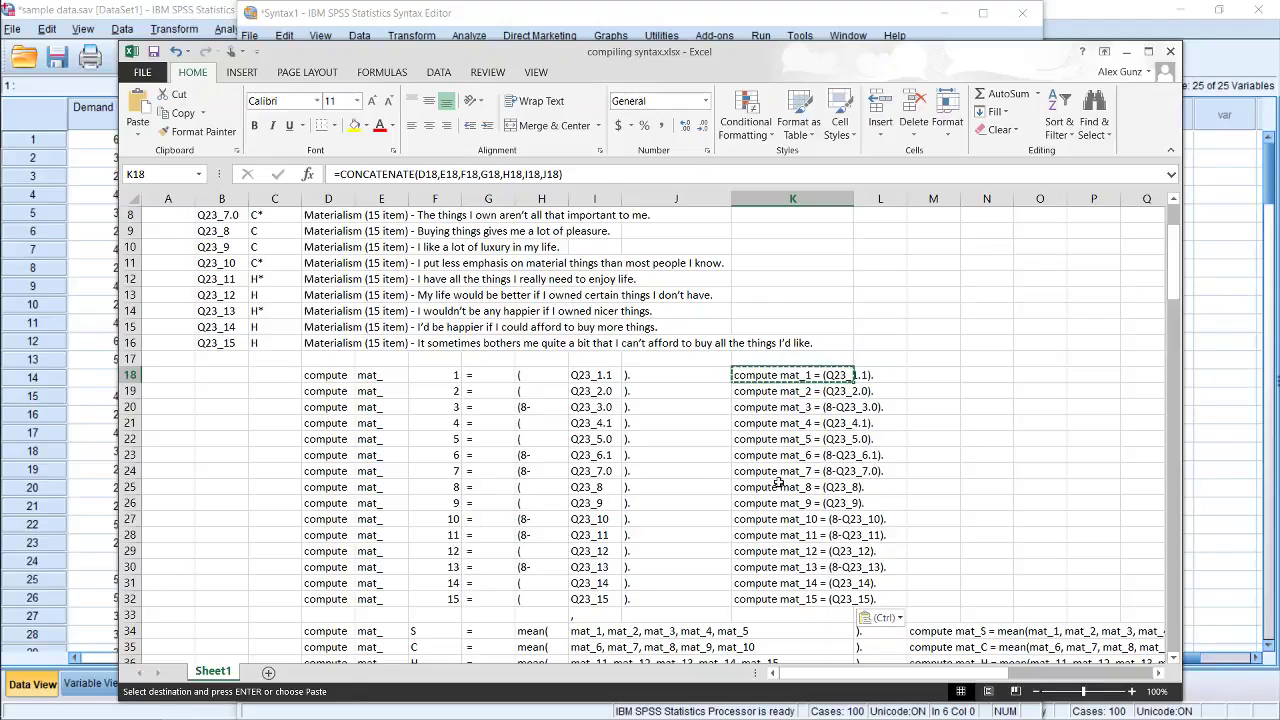
pyautogui.hotkey('ctrl', 'shift', 'Down')
pyautogui.hotkey('ctrl', 'c')
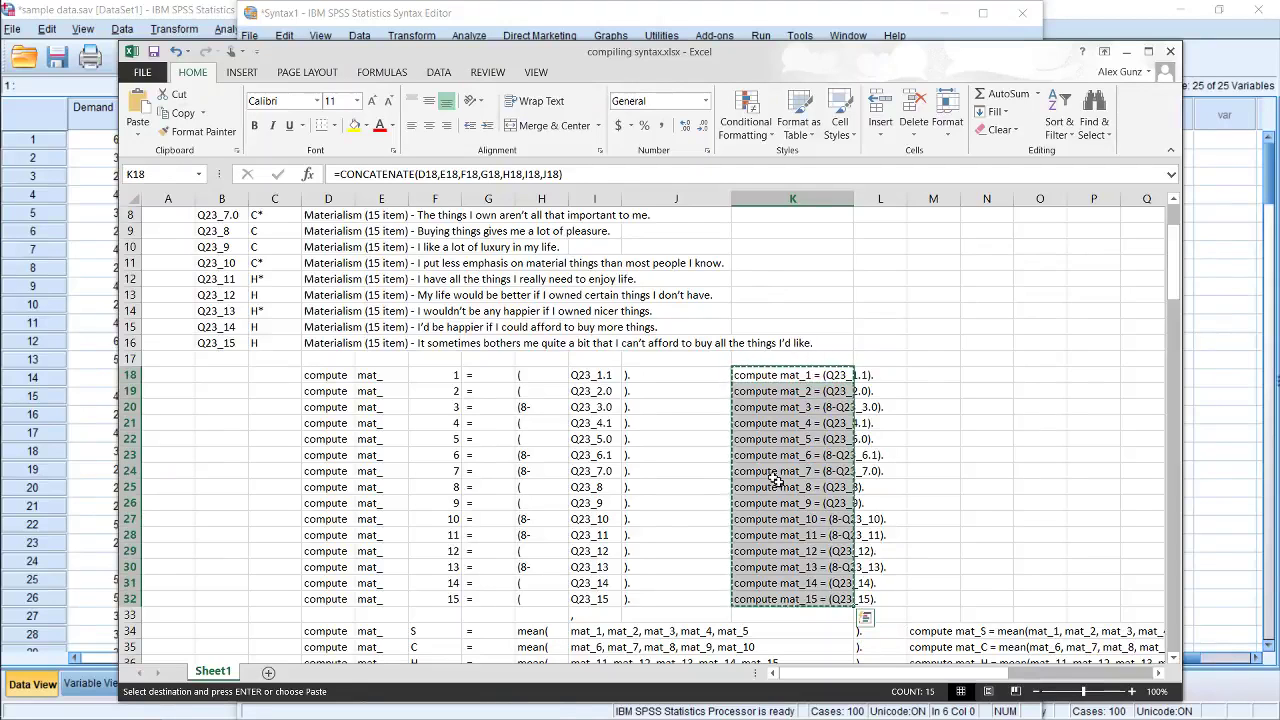
pyautogui.hotkey('ctrl', 'q')
pyautogui.moveTo(10, 258)
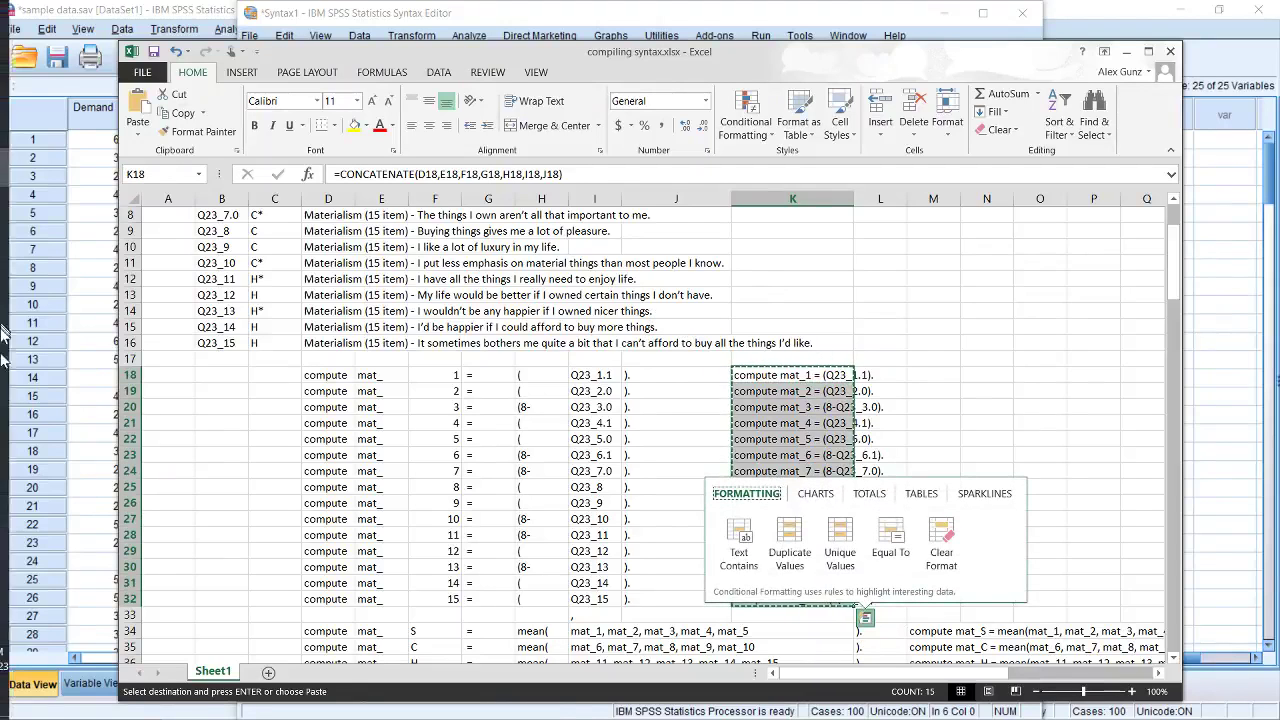
pyautogui.moveTo(26, 127)
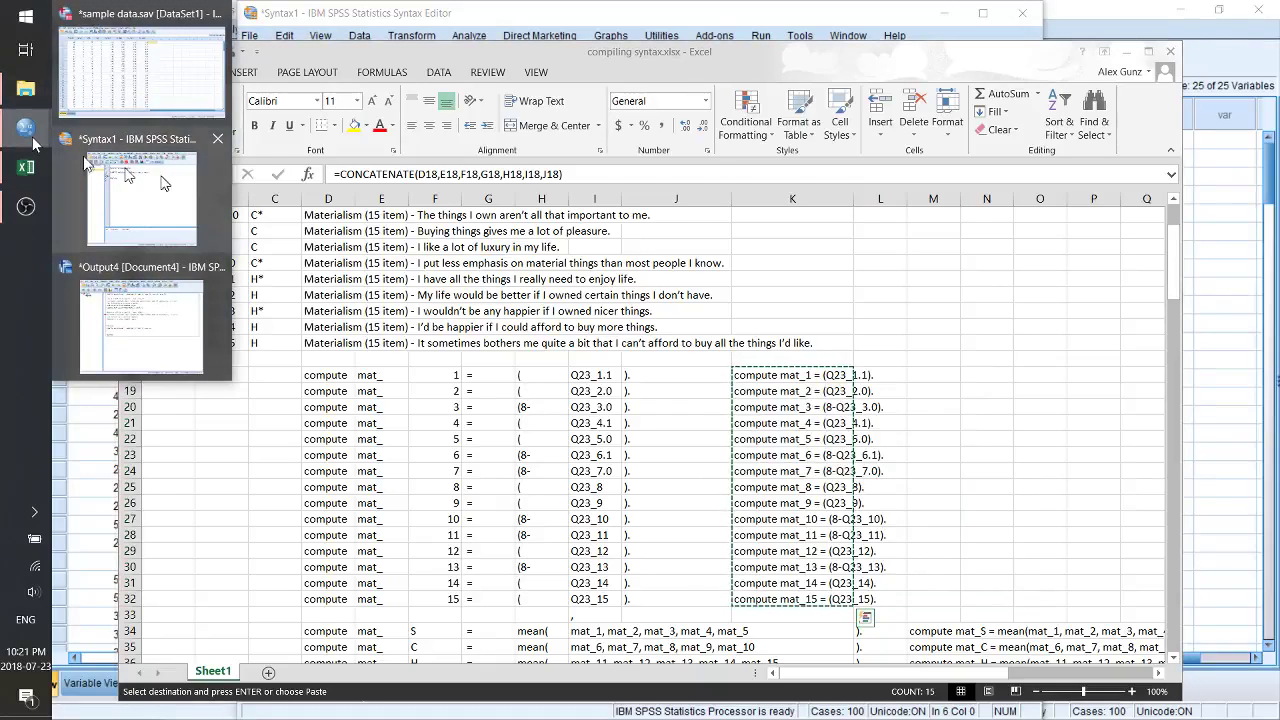
pyautogui.click(168, 223)
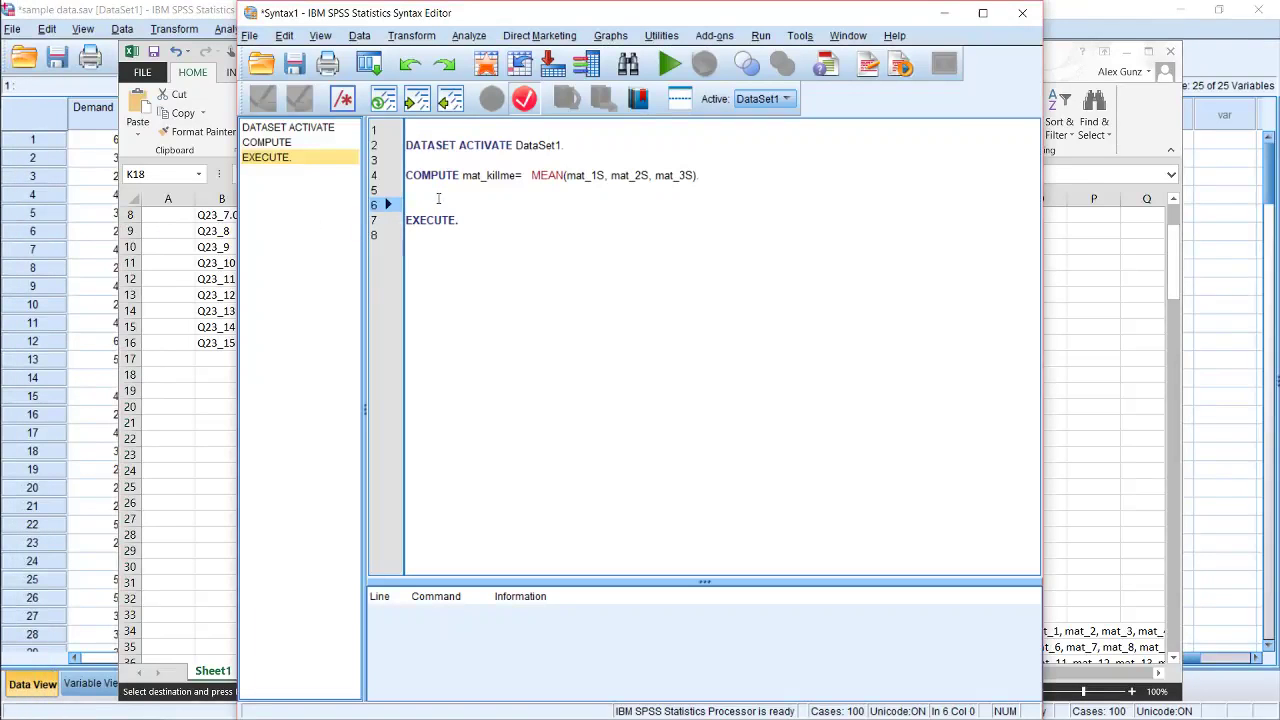
pyautogui.hotkey('ctrl', 'v')
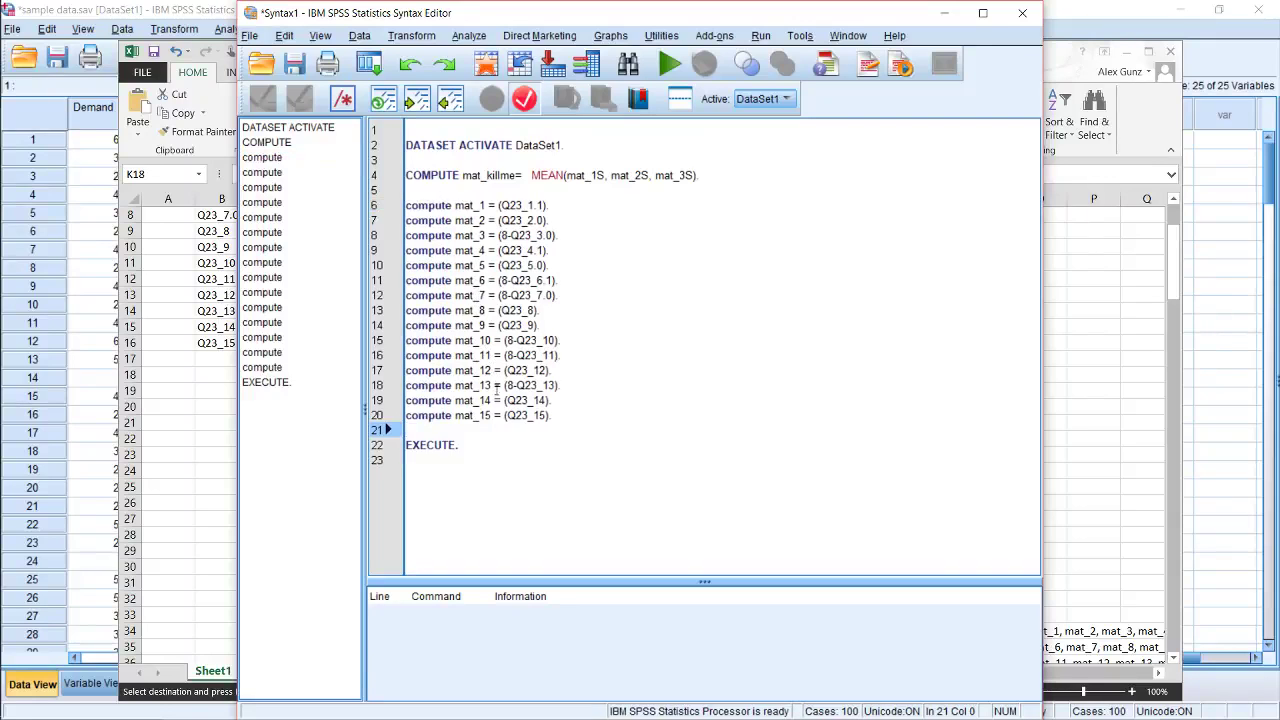
pyautogui.click(509, 443)
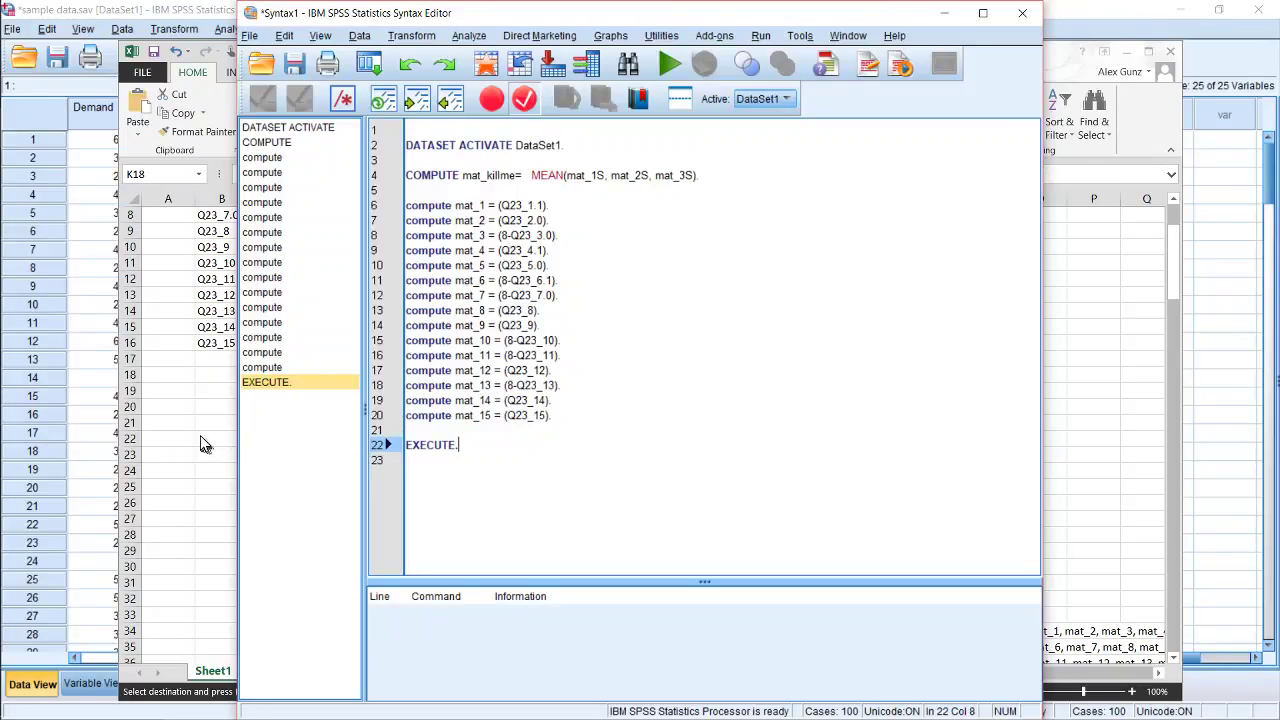
# Switch back to the Excel workbook and copy the subscale codes in C2:C16 to B18:B32 beside the compute pieces.
pyautogui.hotkey('alt', 'Tab')
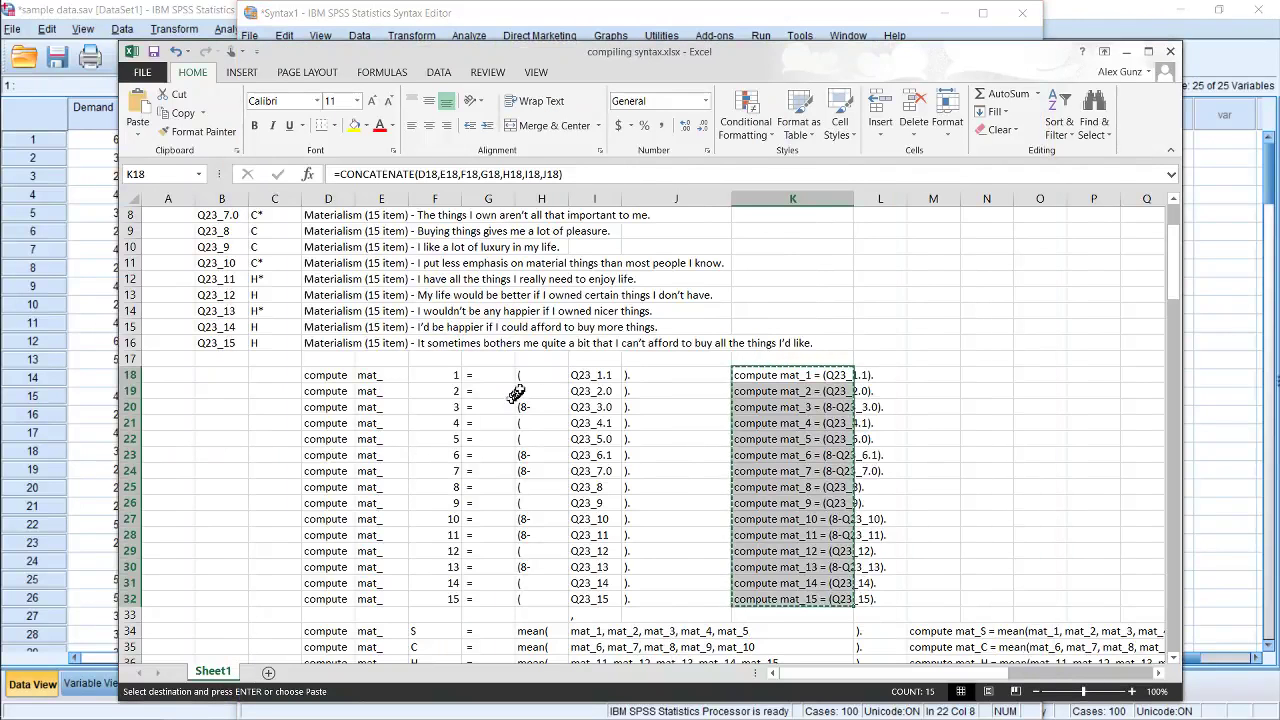
pyautogui.click(258, 343)
pyautogui.hotkey('shift', 'Up')
pyautogui.hotkey('shift', 'Up')
pyautogui.hotkey('shift', 'Up')
pyautogui.hotkey('shift', 'Up')
pyautogui.hotkey('shift', 'Up')
pyautogui.hotkey('shift', 'Up')
pyautogui.hotkey('shift', 'Up')
pyautogui.hotkey('shift', 'Up')
pyautogui.hotkey('shift', 'Up')
pyautogui.hotkey('shift', 'Up')
pyautogui.hotkey('shift', 'Up')
pyautogui.hotkey('shift', 'Up')
pyautogui.hotkey('shift', 'Up')
pyautogui.hotkey('shift', 'Up')
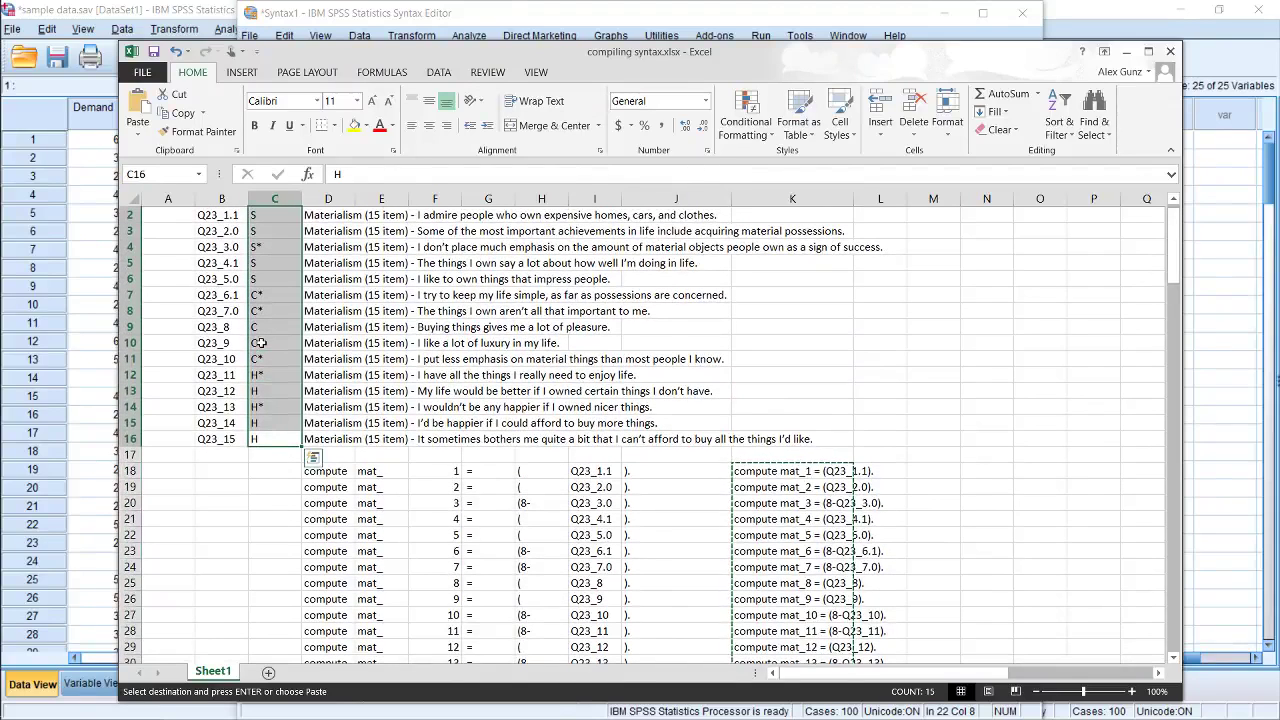
pyautogui.hotkey('ctrl', 'c')
pyautogui.press('Down')
pyautogui.press('Down')
pyautogui.press('Left')
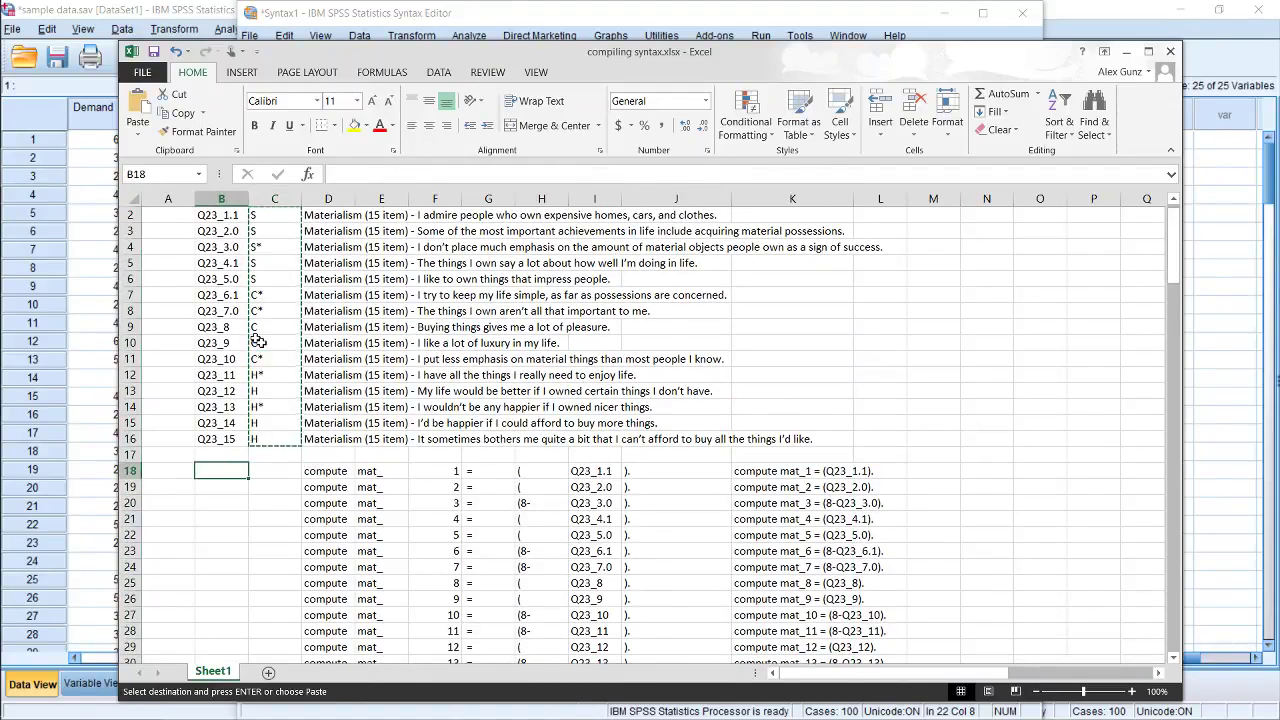
pyautogui.hotkey('ctrl', 'v')
# Look down the copied subscale codes in column B from row 18 to row 27.
pyautogui.press('Down')
pyautogui.press('Down')
pyautogui.press('Down')
pyautogui.press('Down')
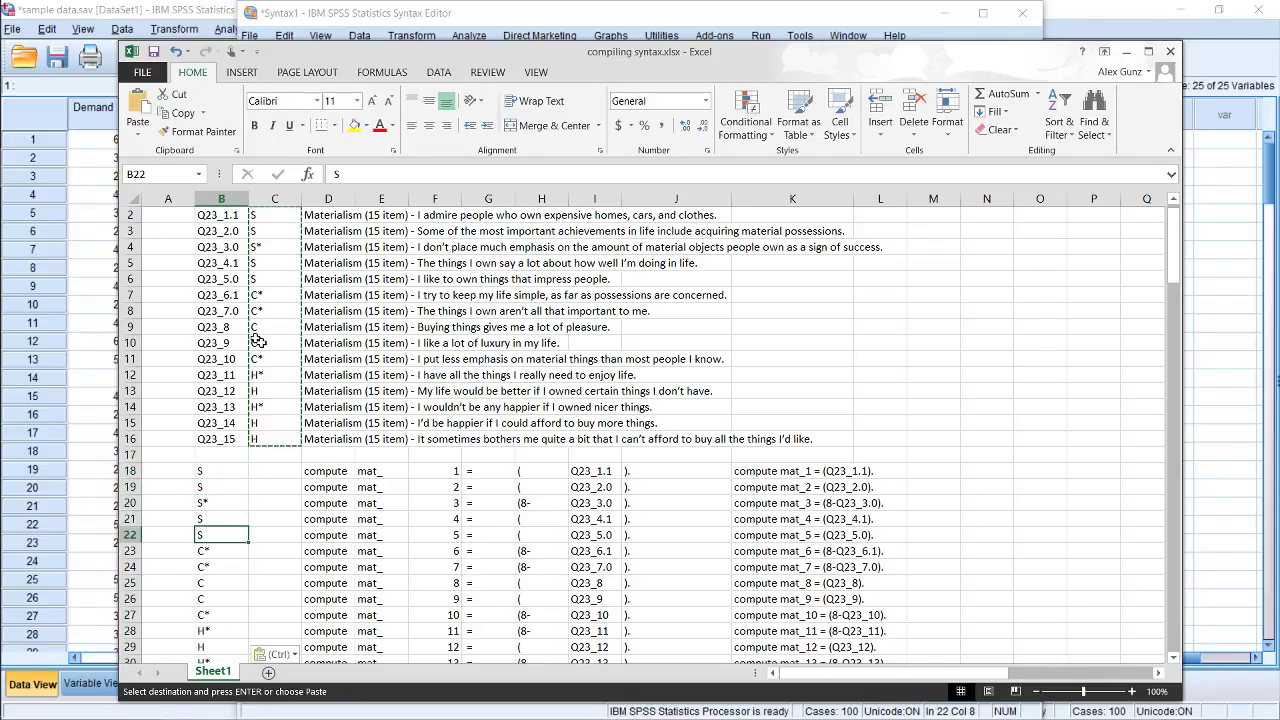
pyautogui.press('Down')
pyautogui.press('Down')
pyautogui.press('Down')
pyautogui.press('Down')
pyautogui.press('Down')
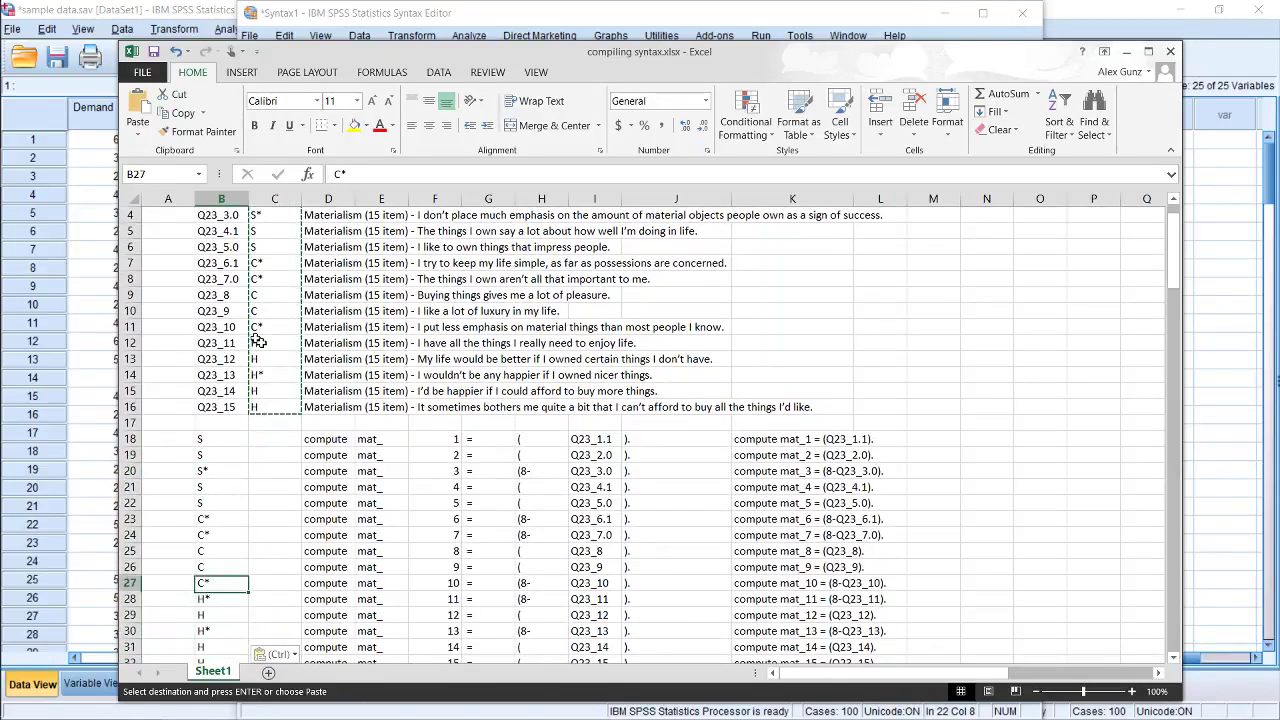
# Trace the reverse-coded item 3 across row 20, checking its opening piece in H20 and the assembled command in K20.
pyautogui.press('Up')
pyautogui.press('Up')
pyautogui.press('Up')
pyautogui.press('Up')
pyautogui.press('Up')
pyautogui.press('Up')
pyautogui.press('Up')
pyautogui.press('Right')
pyautogui.press('Right')
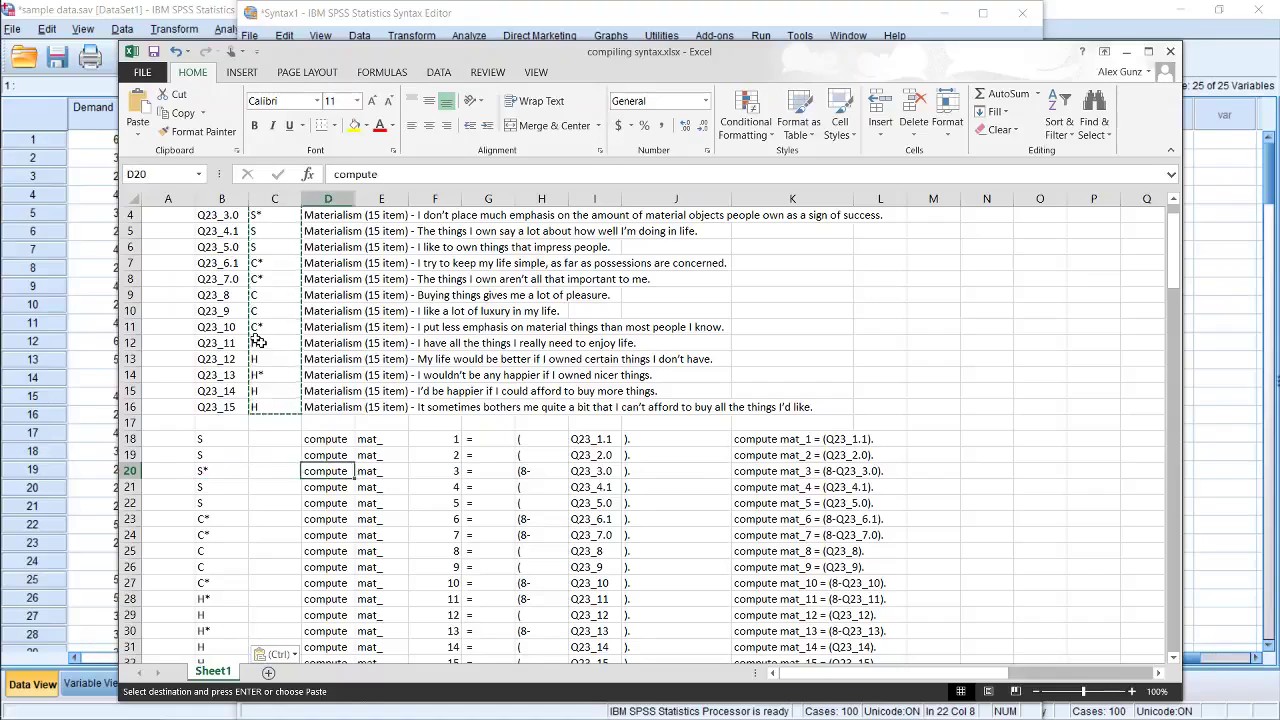
pyautogui.press('Right')
pyautogui.press('Right')
pyautogui.press('Right')
pyautogui.press('Right')
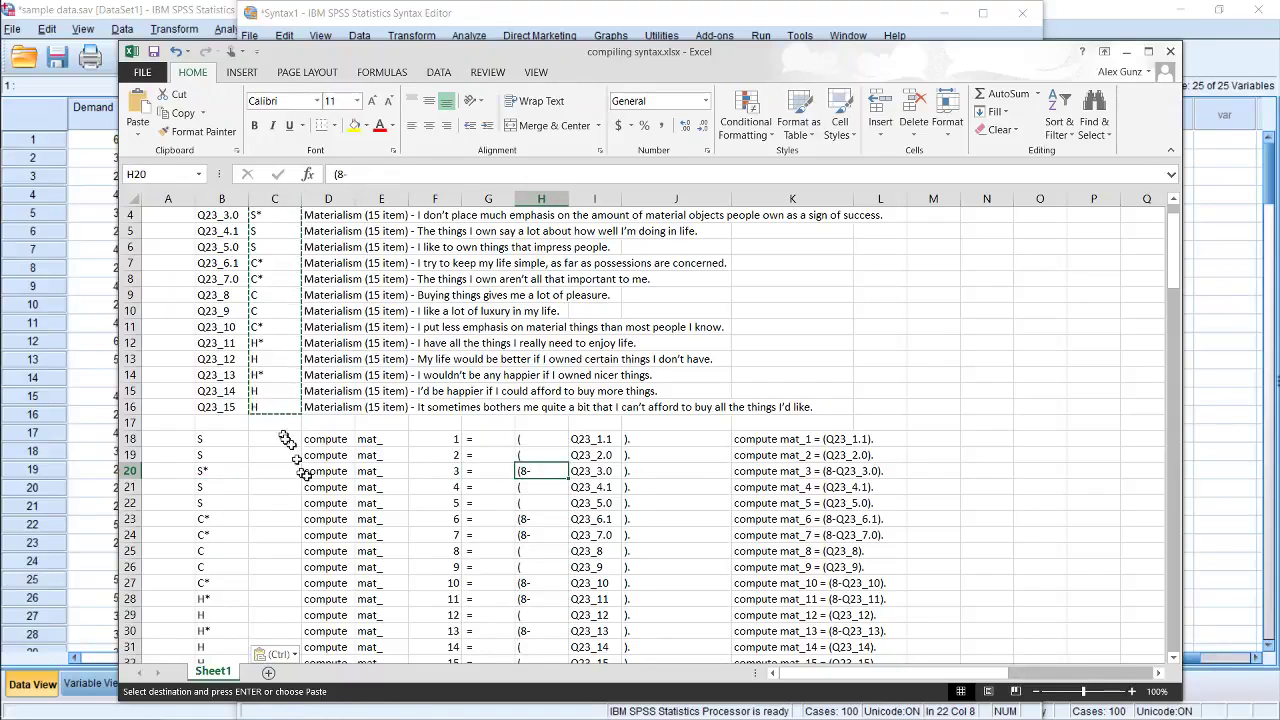
pyautogui.click(737, 476)
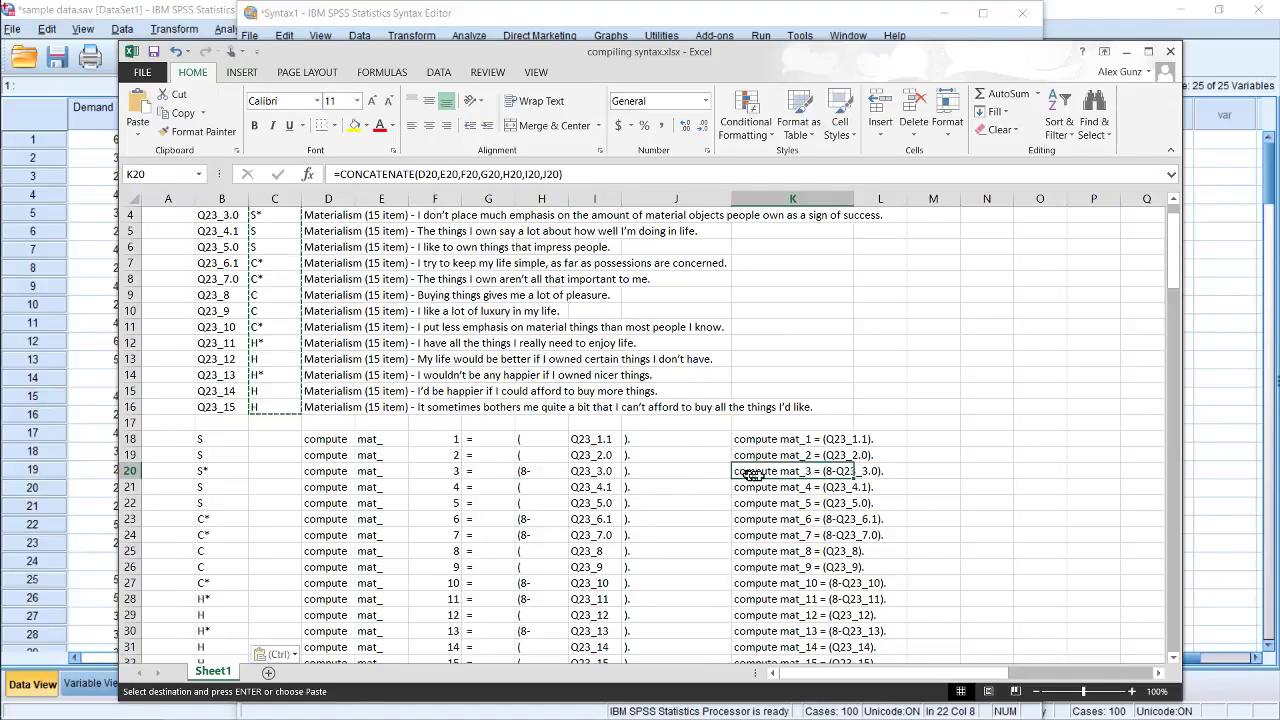
pyautogui.click(885, 471)
pyautogui.press('Right')
pyautogui.scroll(-1, 750, 445)
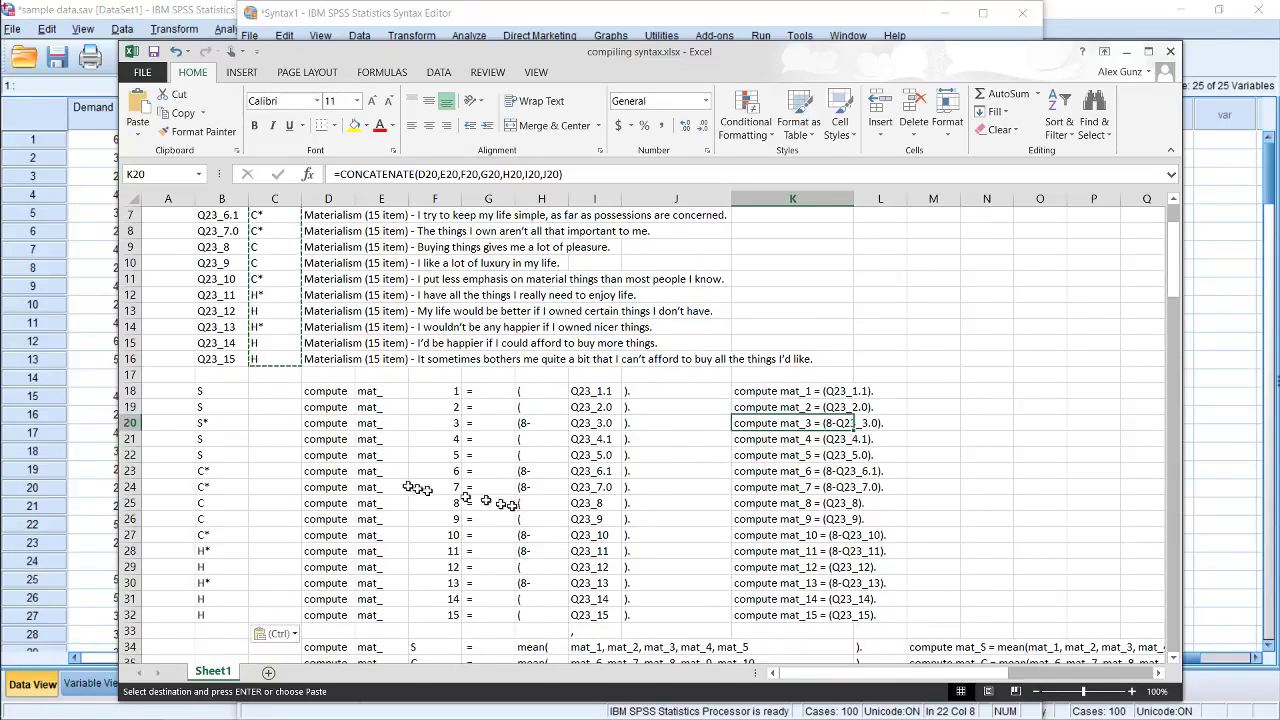
# Compare the C subscale codes starting at B23 with the opening pieces in column H down to H25.
pyautogui.click(215, 486)
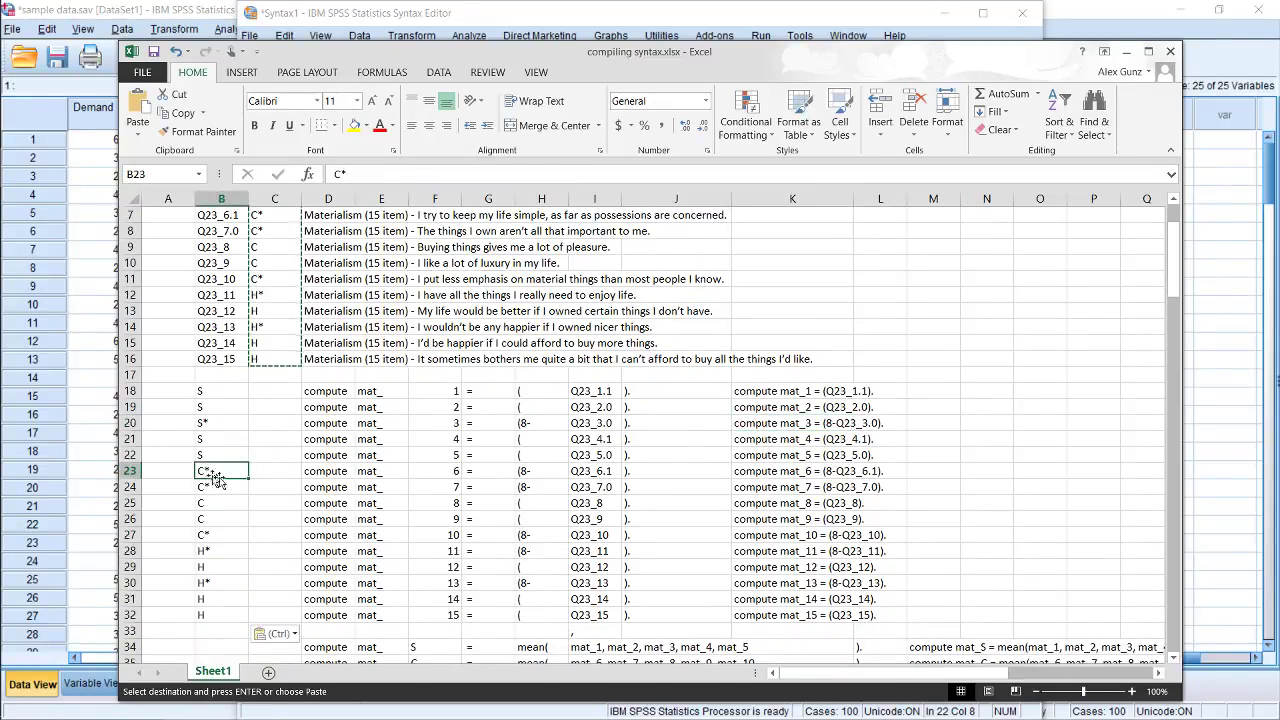
pyautogui.click(472, 487)
pyautogui.click(528, 505)
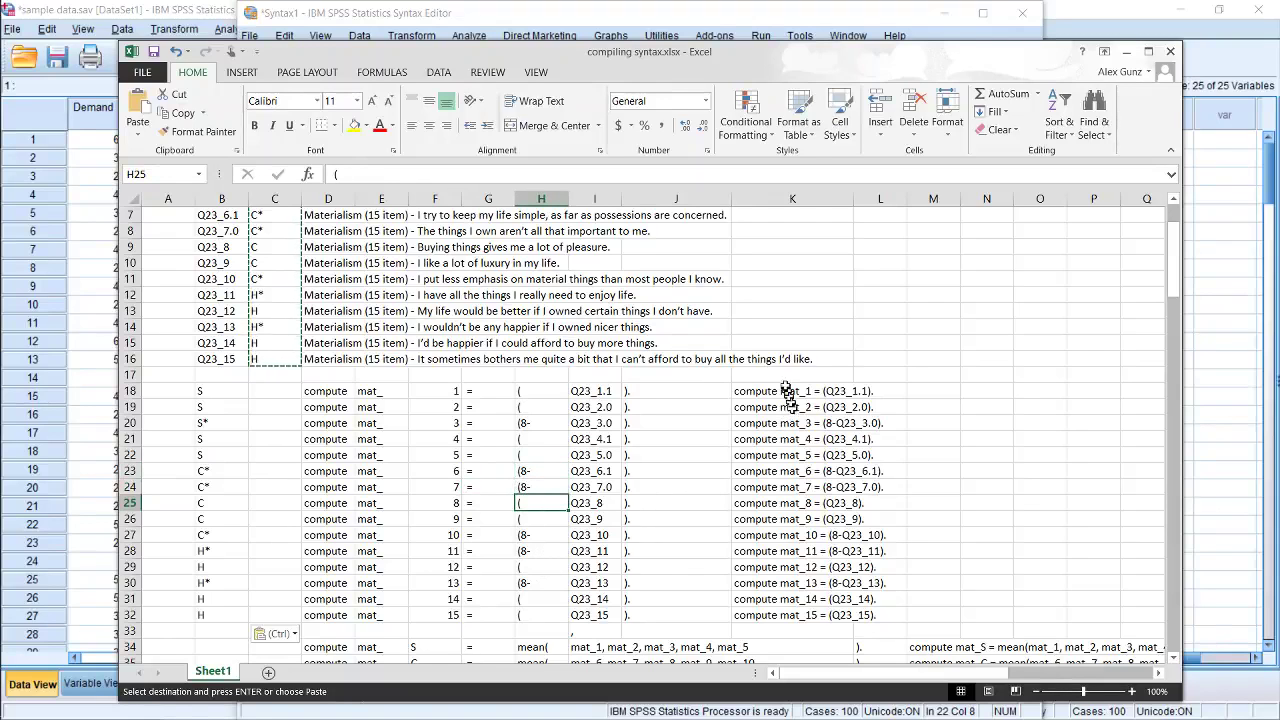
# Examine the assembled command formula in K18 and look down the compute rows to the subscale mean rows 34 to 36.
pyautogui.click(746, 391)
pyautogui.scroll(1, 746, 391)
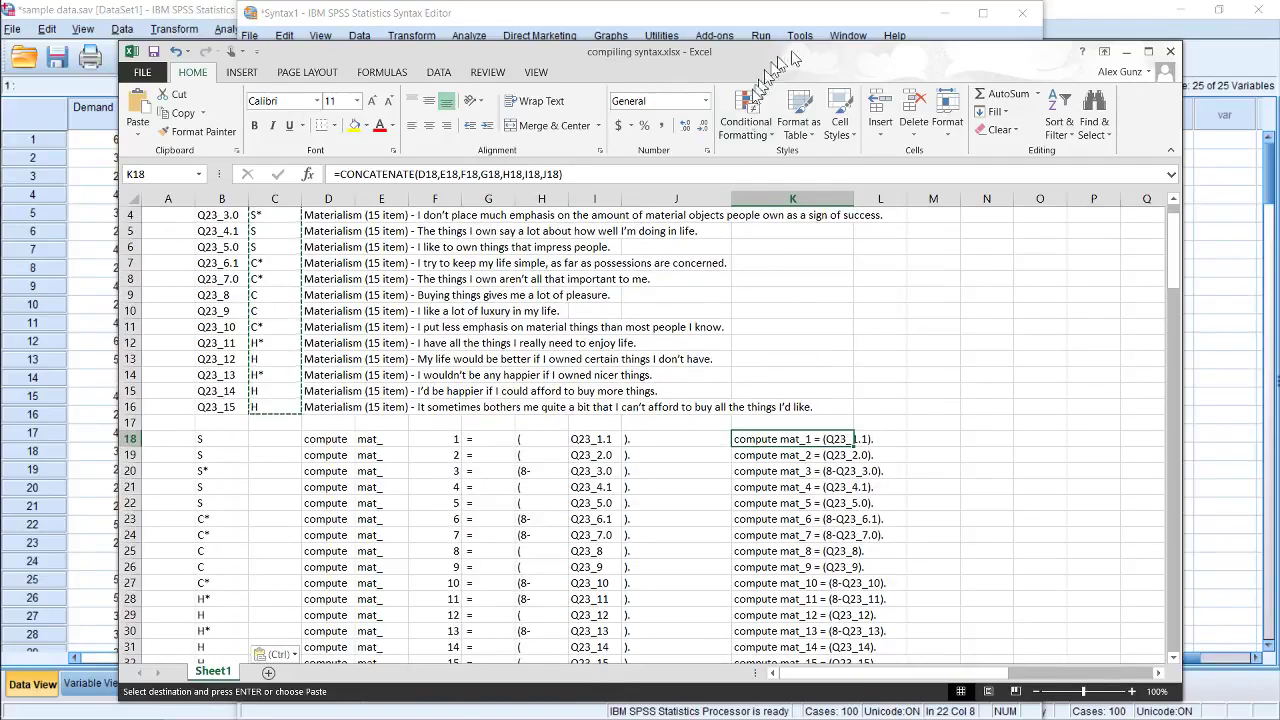
pyautogui.scroll(-3, 777, 366)
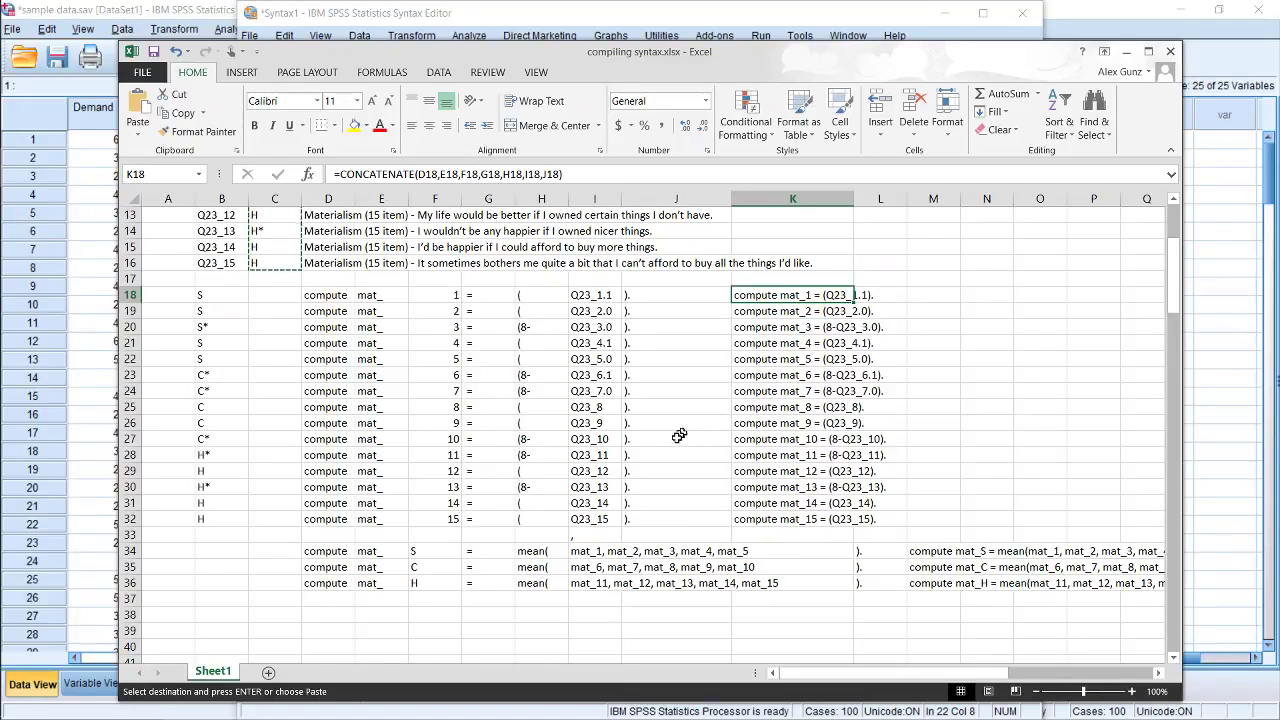
pyautogui.scroll(-2, 640, 438)
pyautogui.scroll(2, 630, 440)
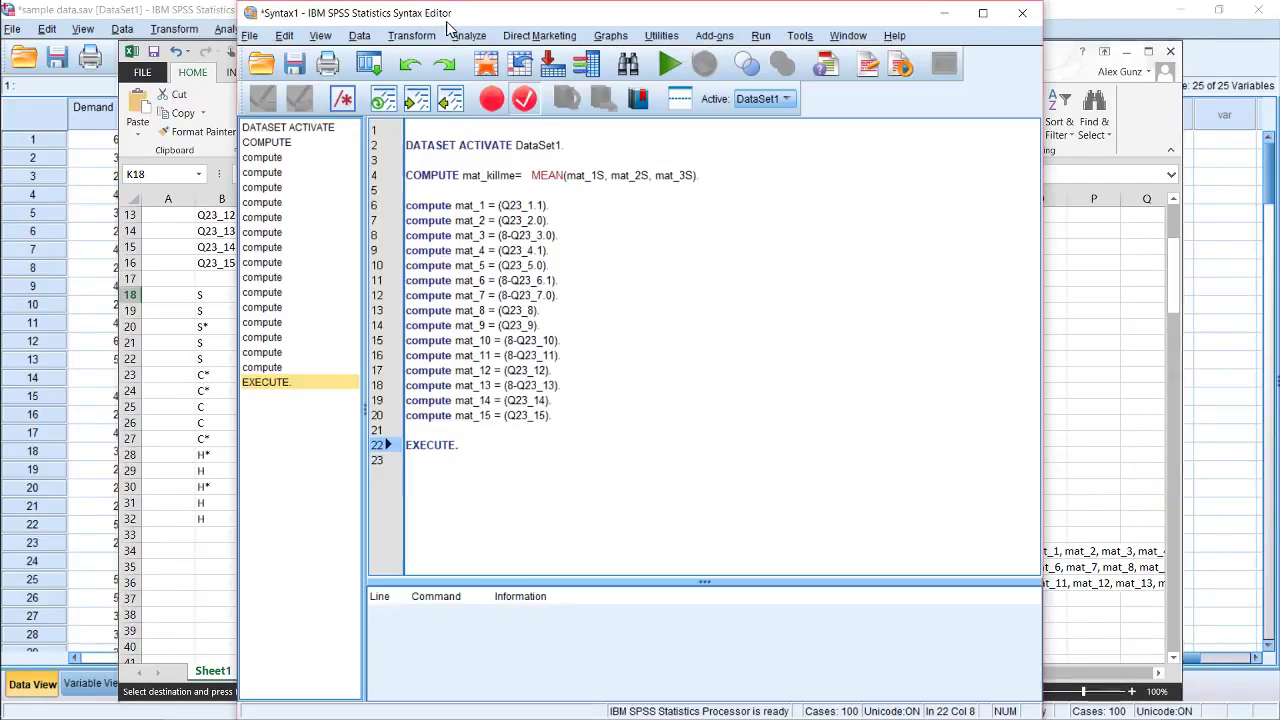
# Switch to the SPSS syntax editor and review the pasted compute lines for mat_1 to mat_3.
pyautogui.click(452, 24)
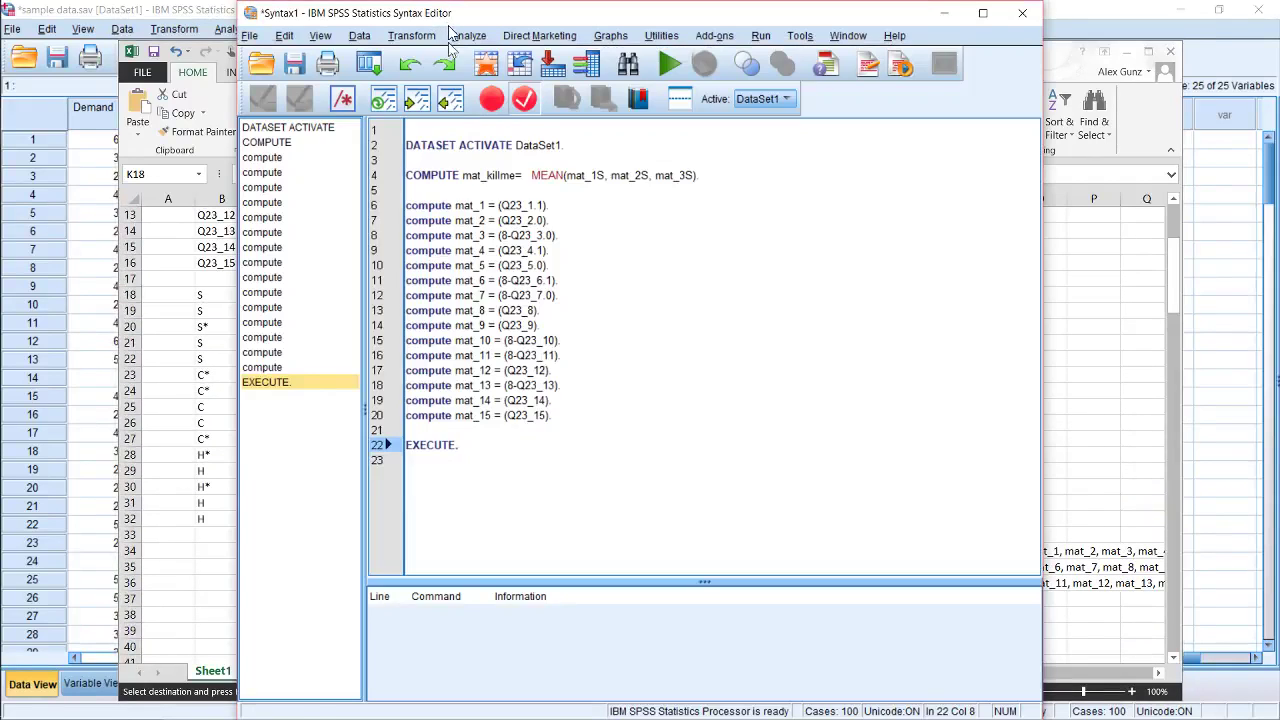
pyautogui.click(424, 204)
pyautogui.moveTo(511, 206); pyautogui.dragTo(545, 206)
pyautogui.click(536, 220)
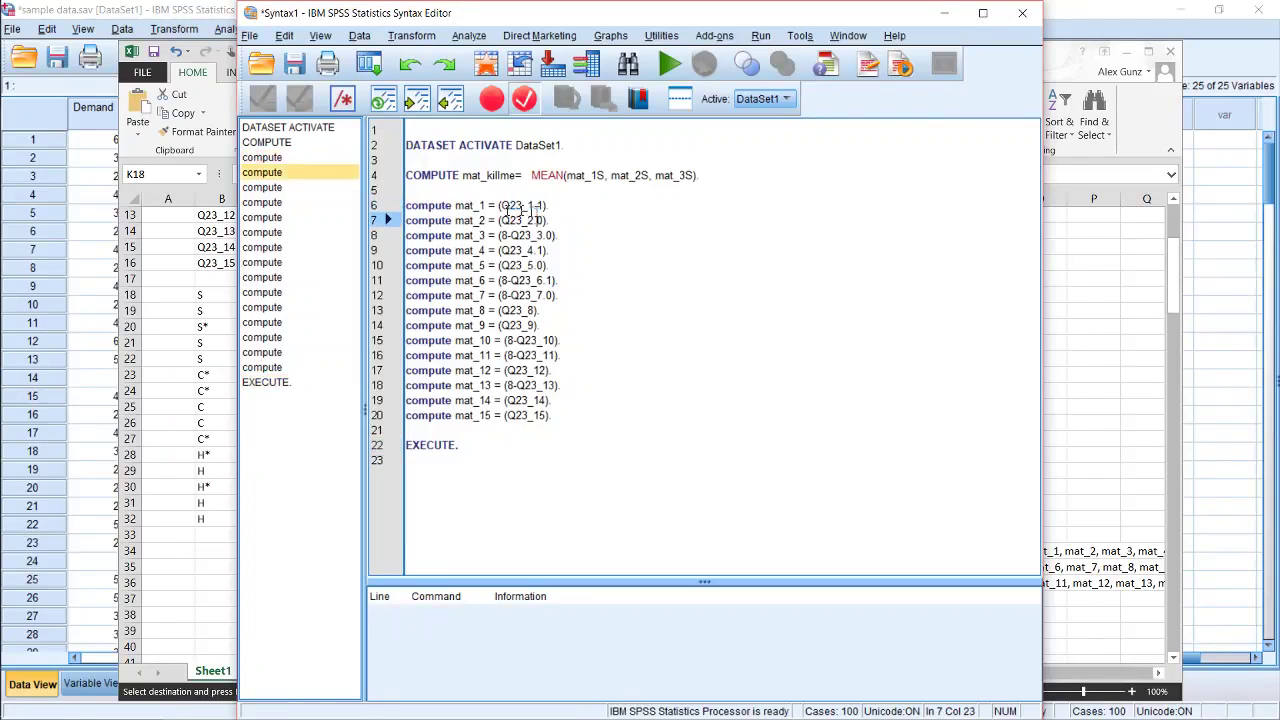
pyautogui.click(461, 205)
pyautogui.click(474, 235)
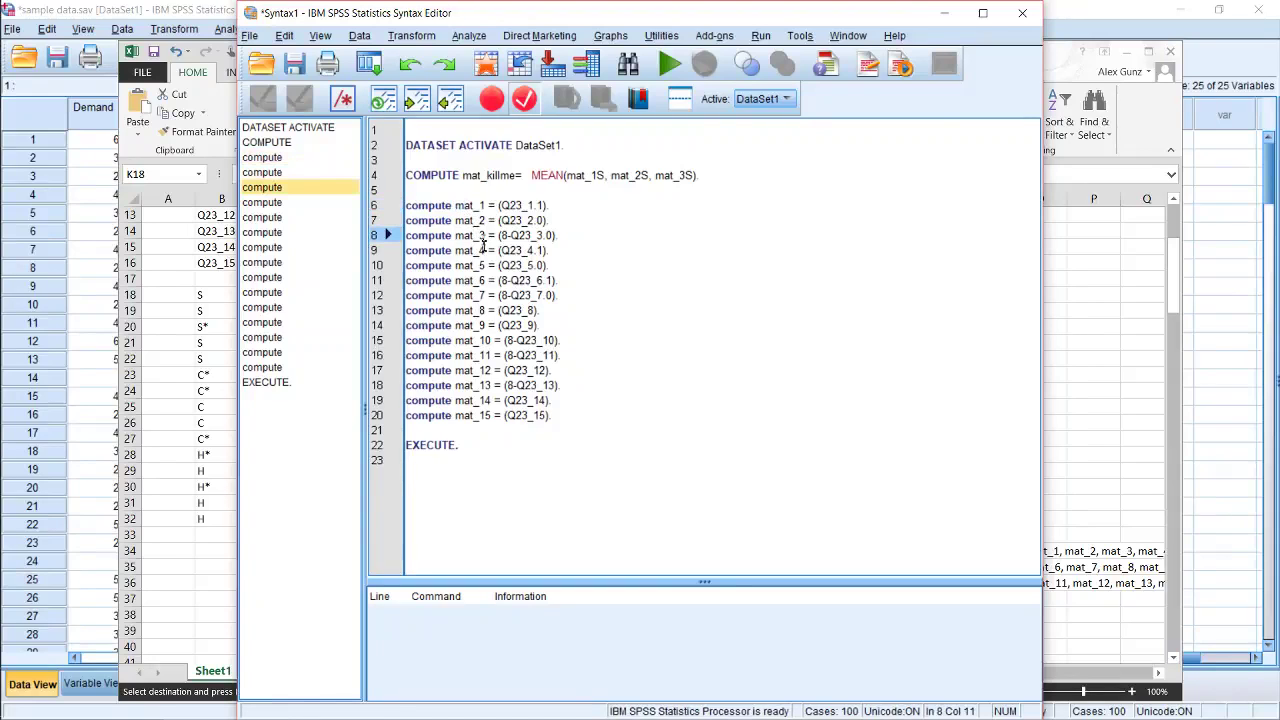
# Insert two blank lines between the mat_15 compute command and EXECUTE, leaving the cursor on line 22.
pyautogui.click(482, 429)
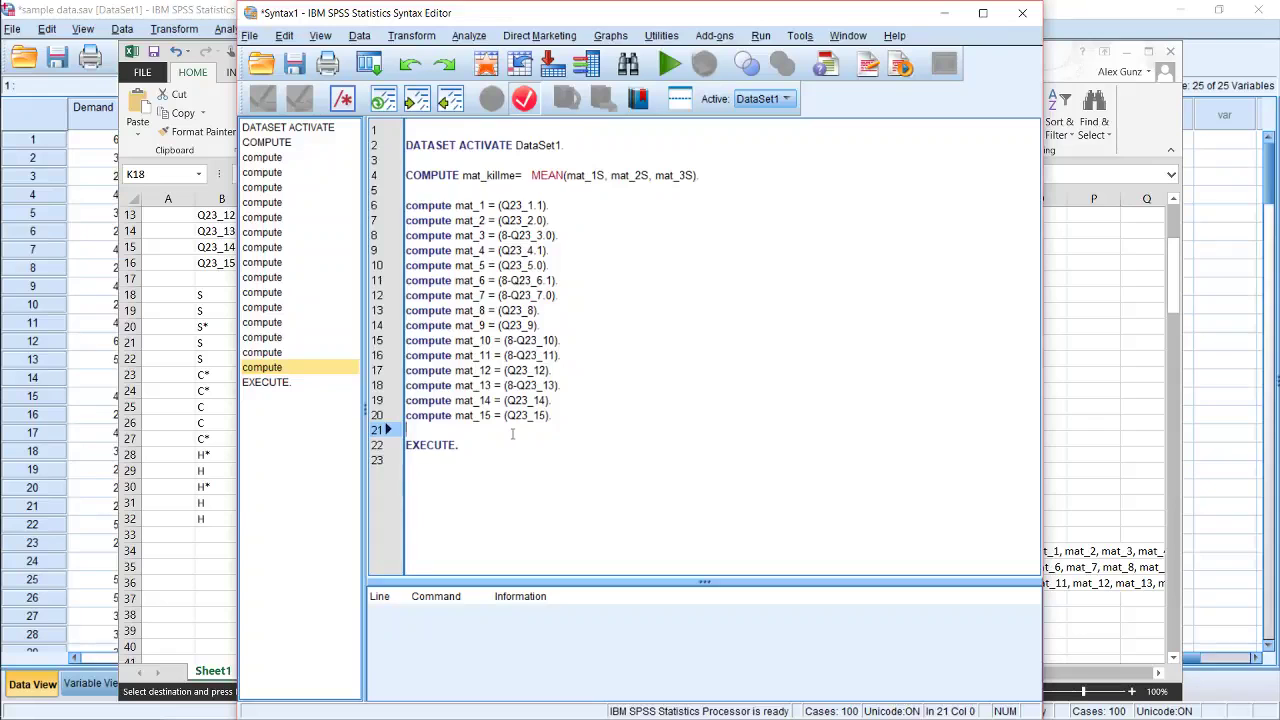
pyautogui.press('Return')
pyautogui.press('Return')
pyautogui.press('Up')
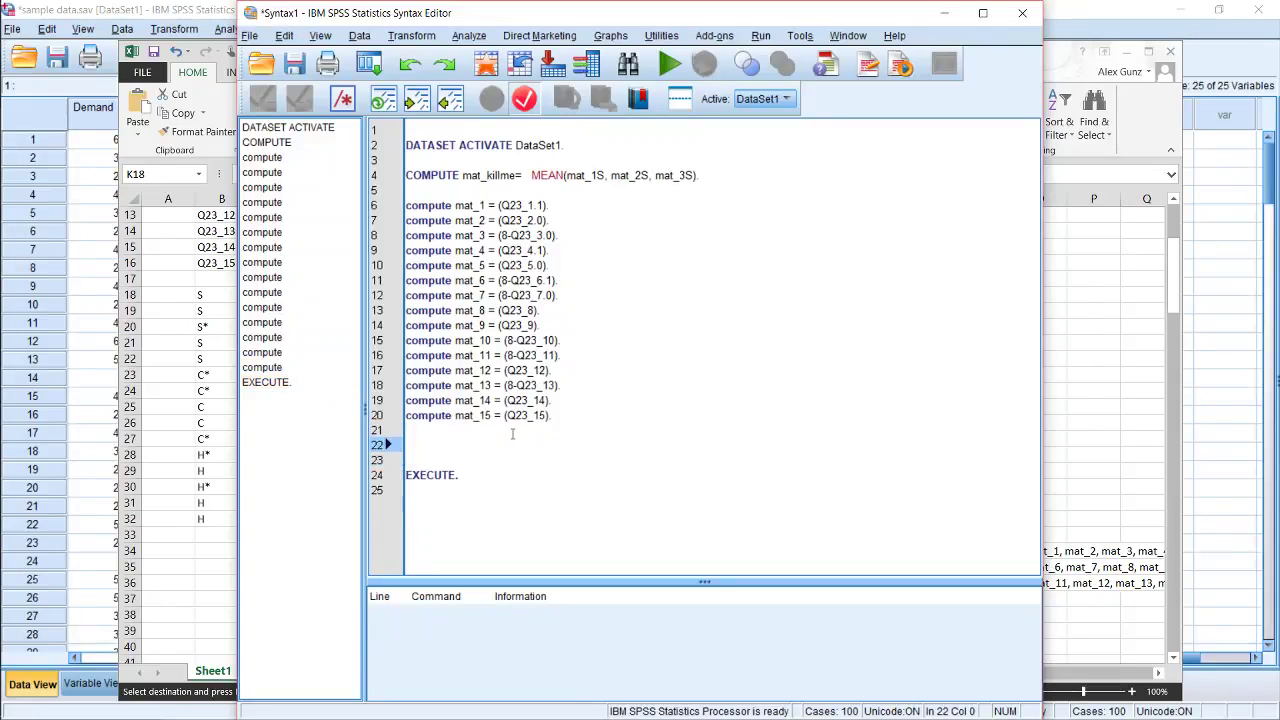
# Switch back to the Excel workbook and examine the pieces of the S subscale mean command in row 34, from D34 to H34.
pyautogui.click(223, 509)
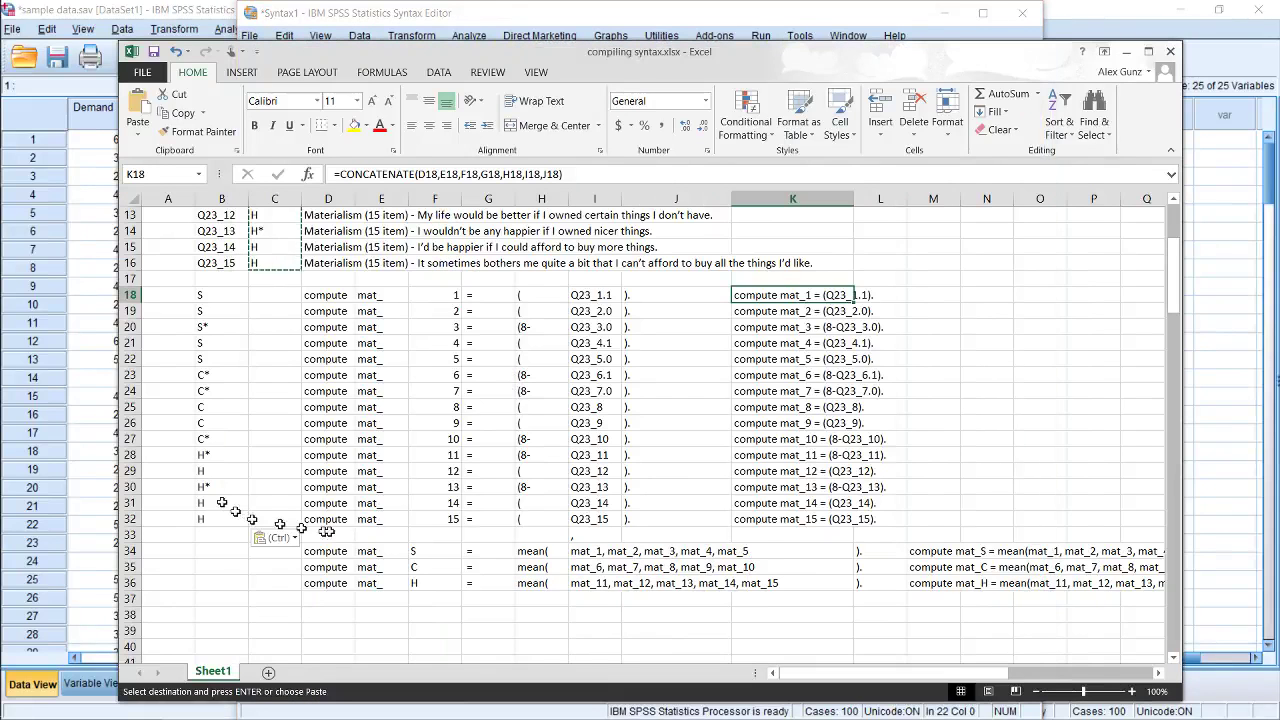
pyautogui.scroll(-1, 360, 530)
pyautogui.scroll(-2, 381, 536)
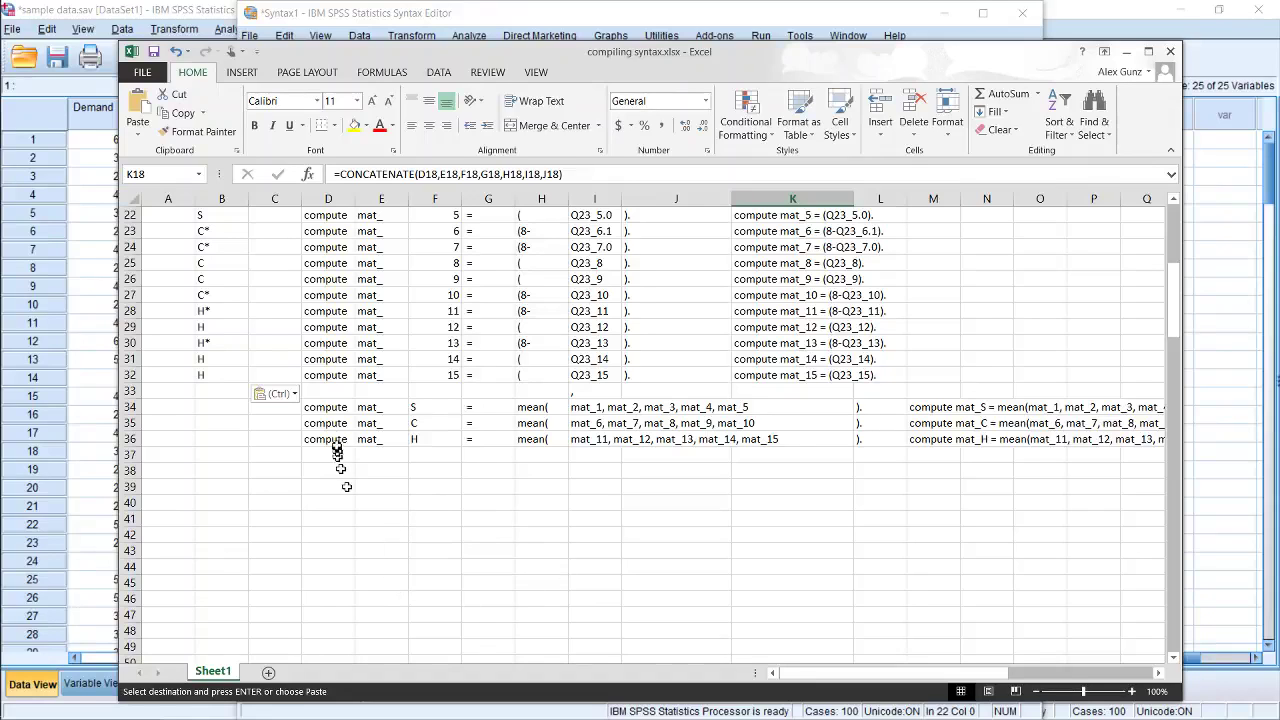
pyautogui.click(327, 410)
pyautogui.press('Right')
pyautogui.press('Right')
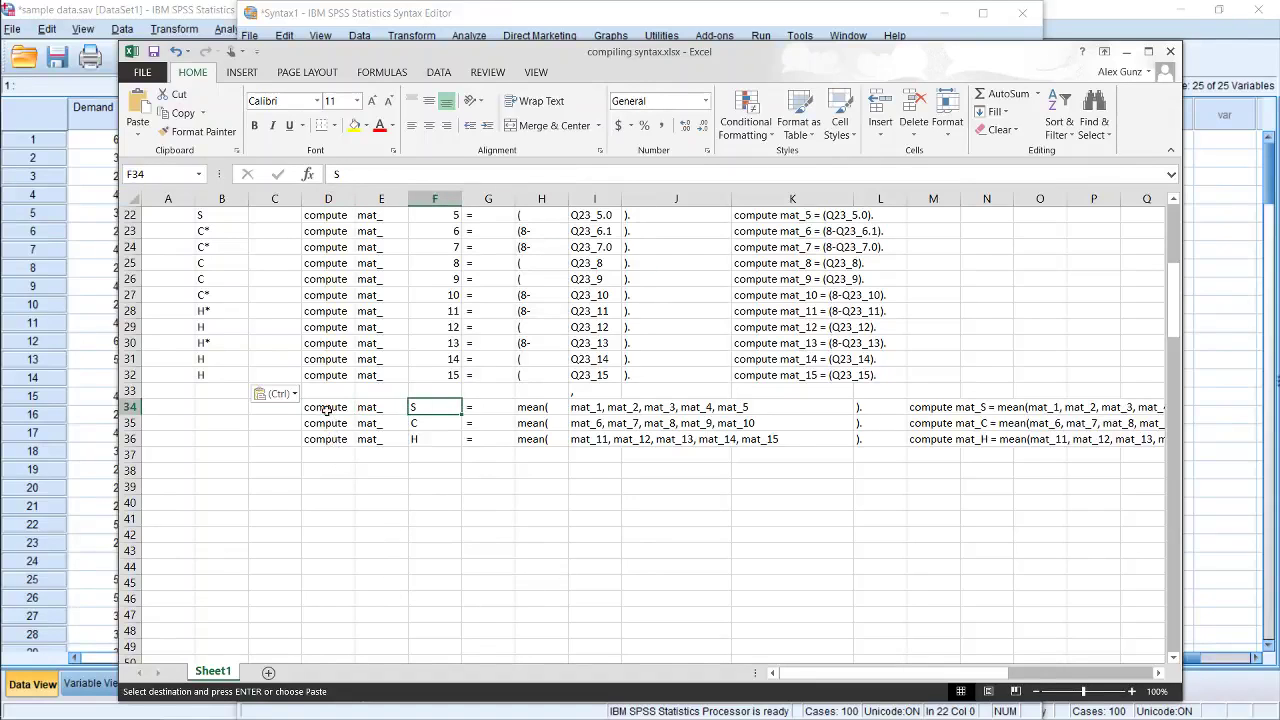
pyautogui.press('Right')
pyautogui.press('Right')
pyautogui.press('Left')
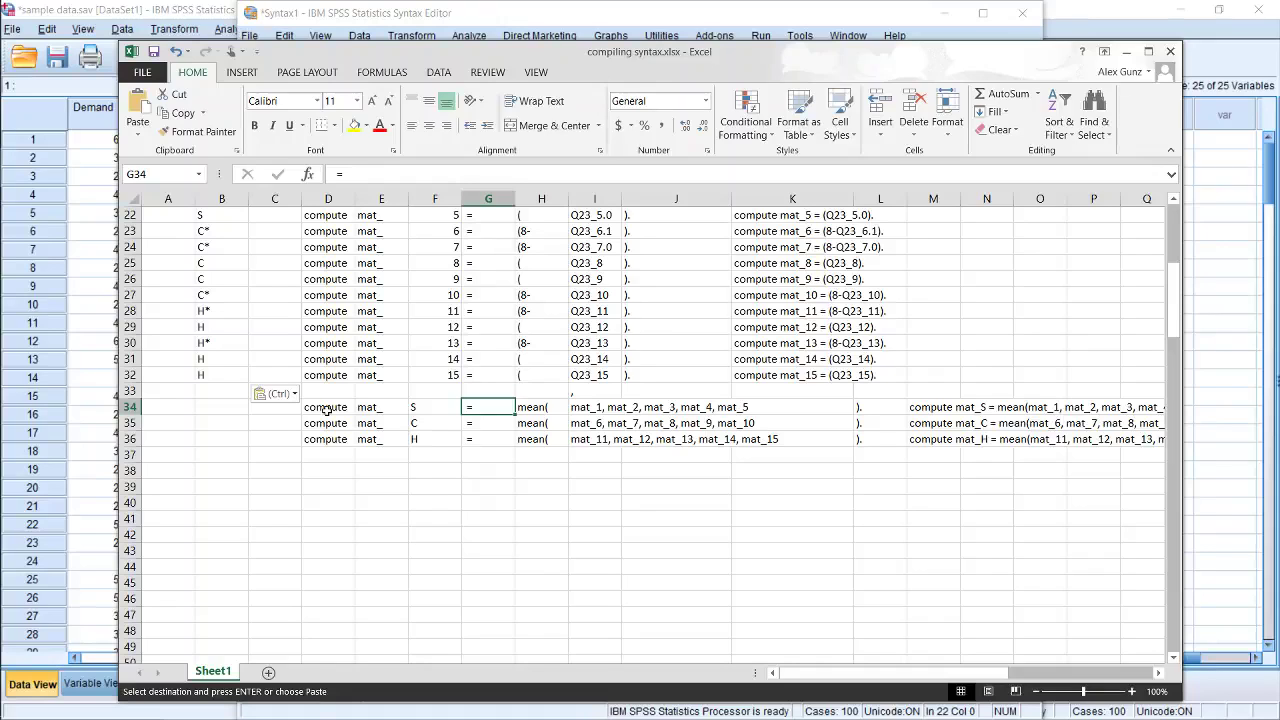
pyautogui.click(535, 405)
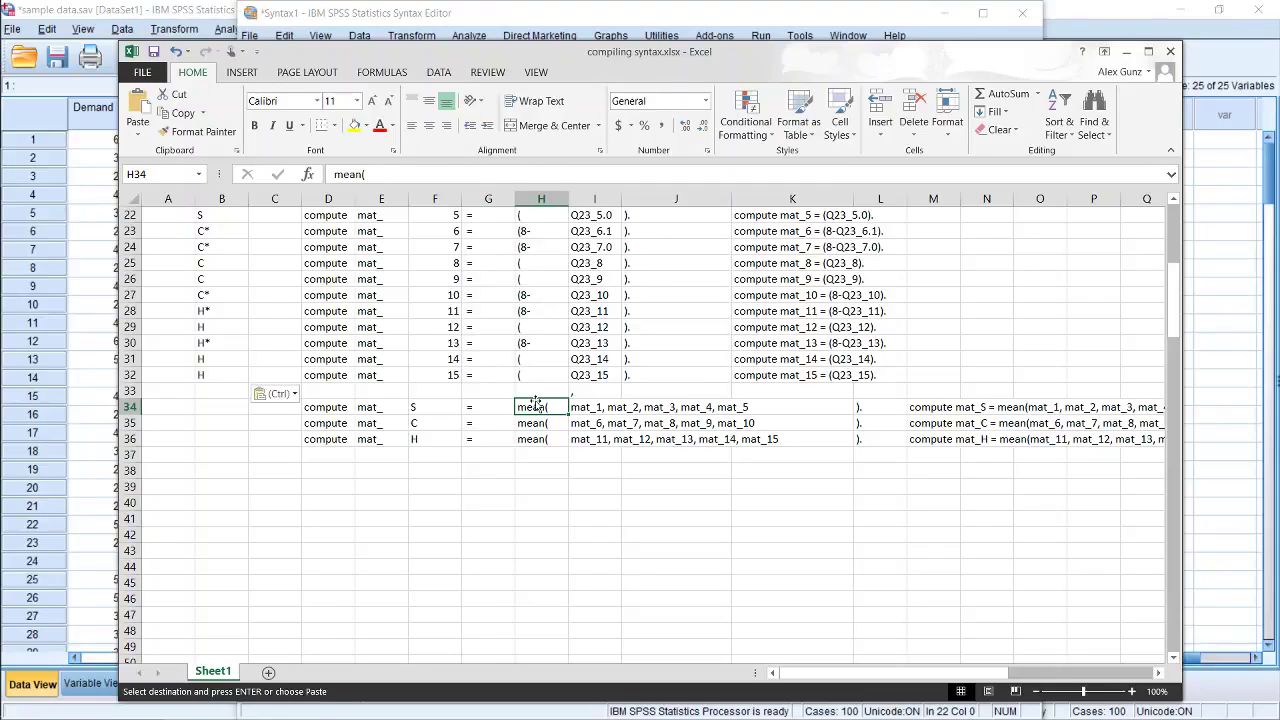
# Inspect the CONCATENATE formulas in I34:I36 that build the item lists for the S, C and H subscales.
pyautogui.press('Right')
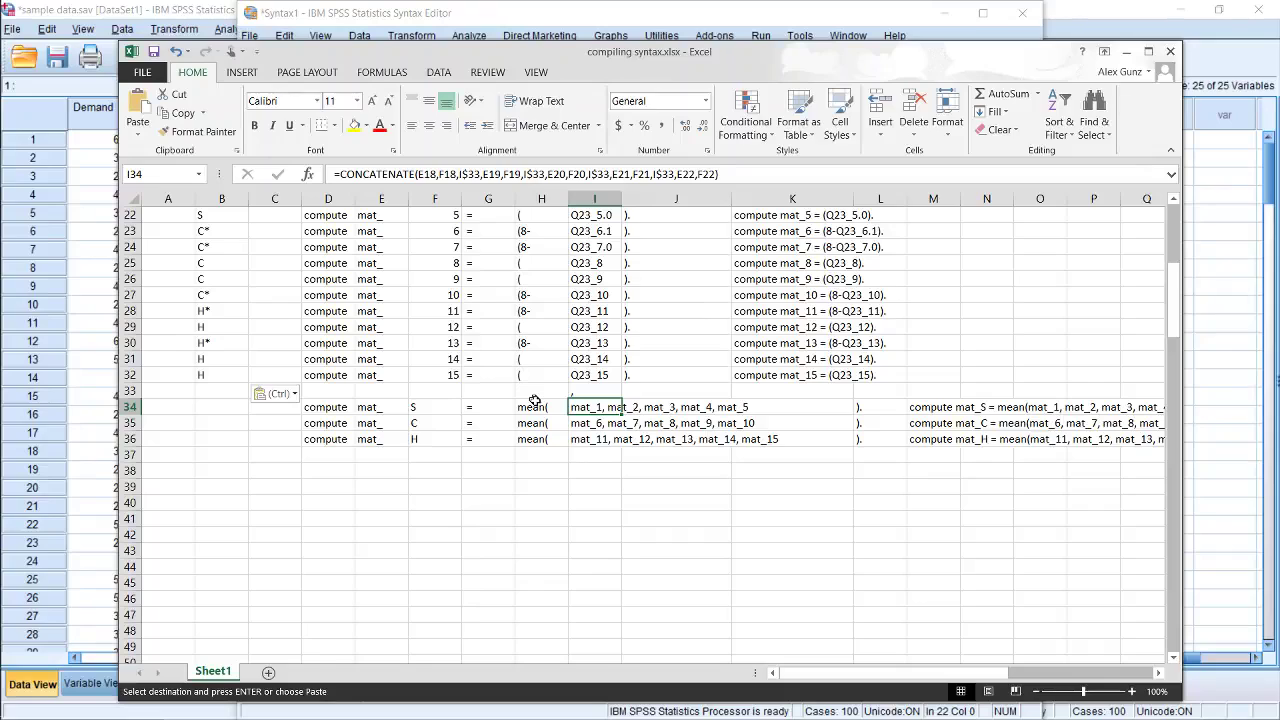
pyautogui.press('Down')
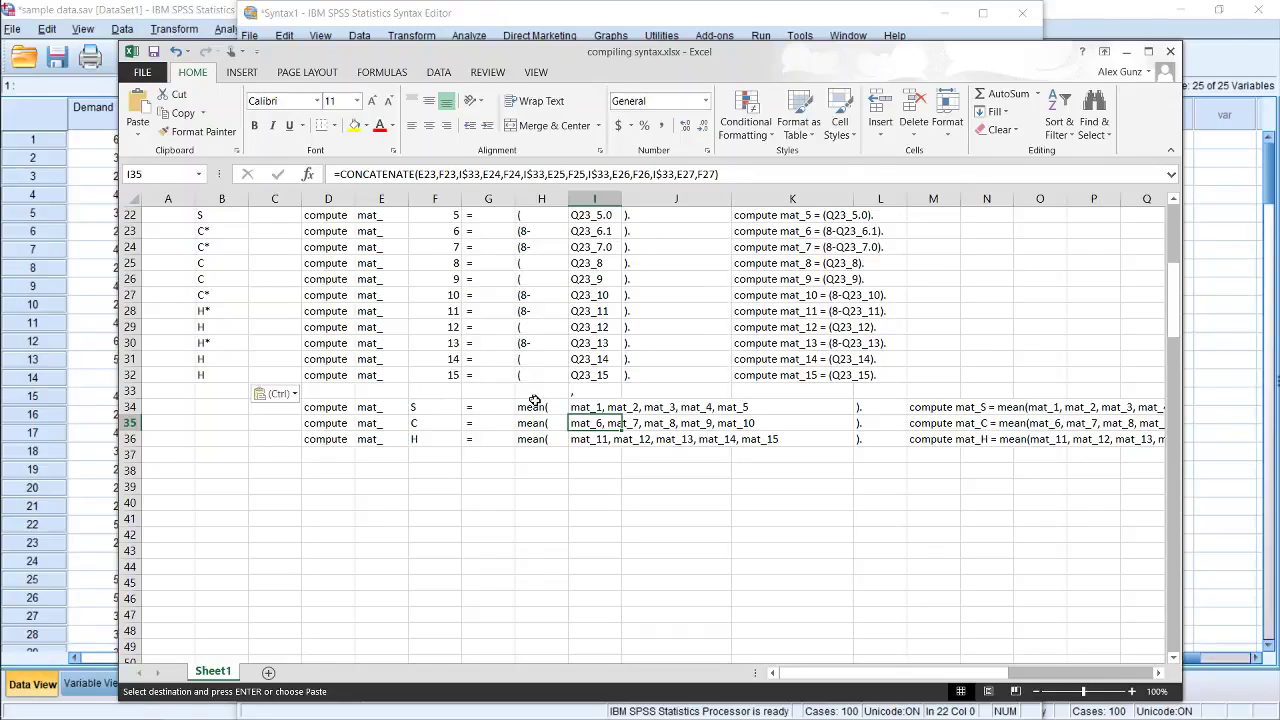
pyautogui.click(778, 174)
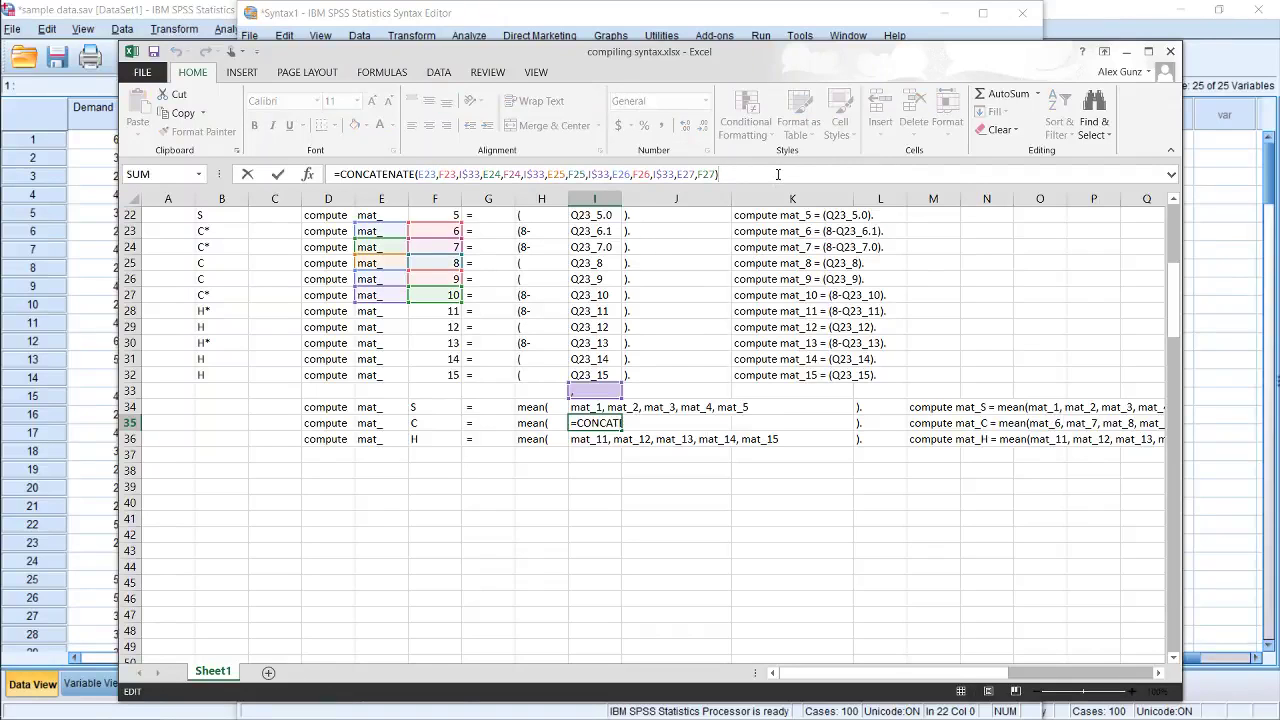
pyautogui.click(600, 439)
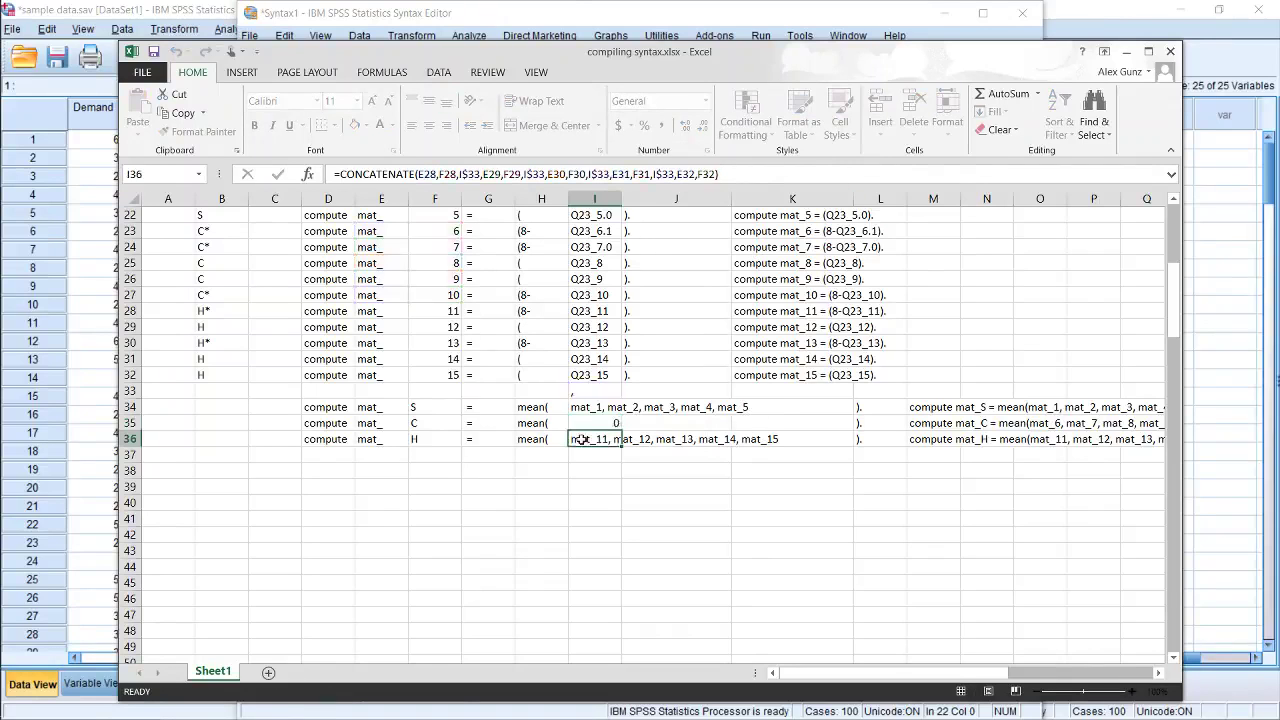
pyautogui.click(664, 174)
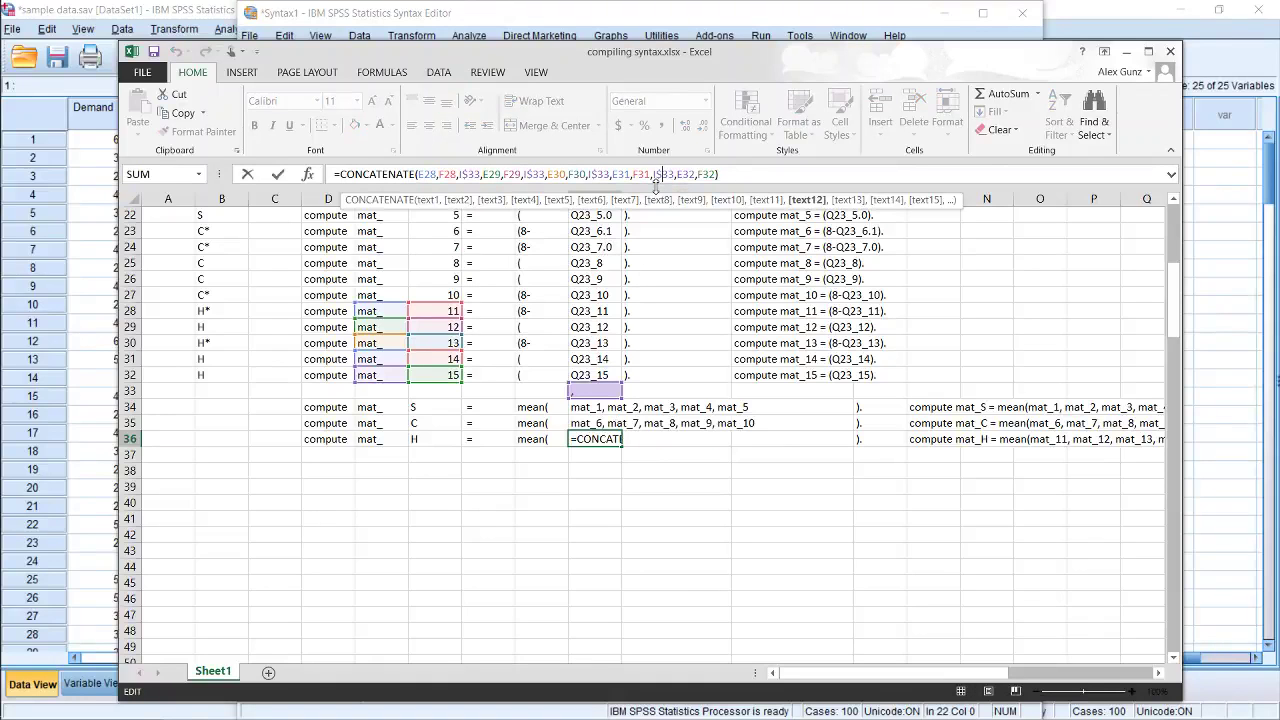
pyautogui.hotkey('ctrl', 'Return')
# Copy the three assembled subscale mean commands in M34:M36.
pyautogui.press('Right')
pyautogui.press('Right')
pyautogui.press('Right')
pyautogui.press('Right')
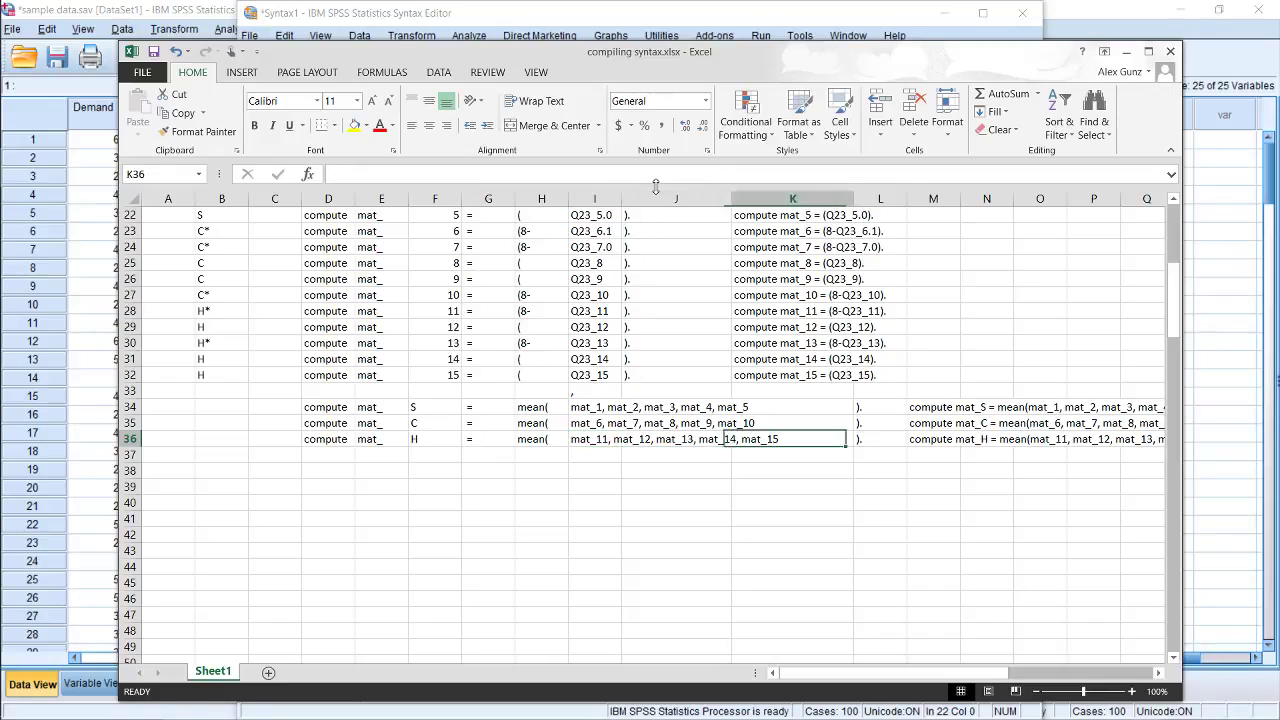
pyautogui.hotkey('shift', 'Up')
pyautogui.hotkey('shift', 'Up')
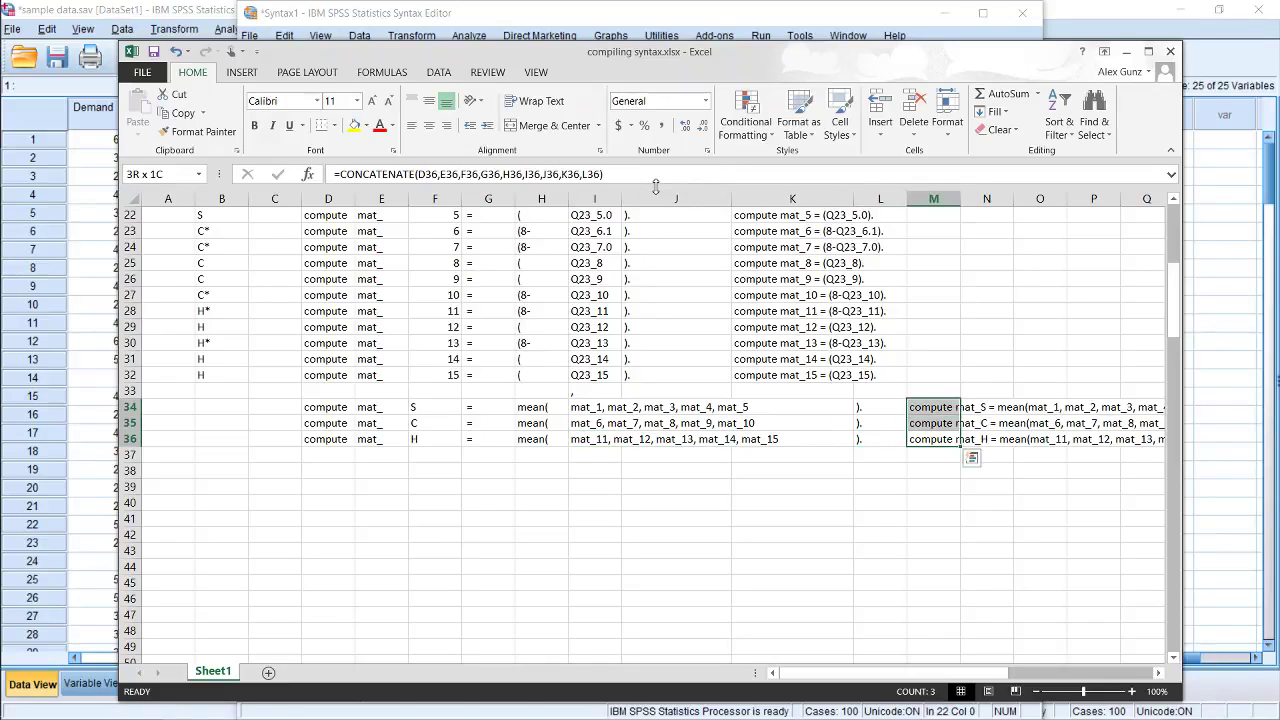
pyautogui.hotkey('ctrl', 'c')
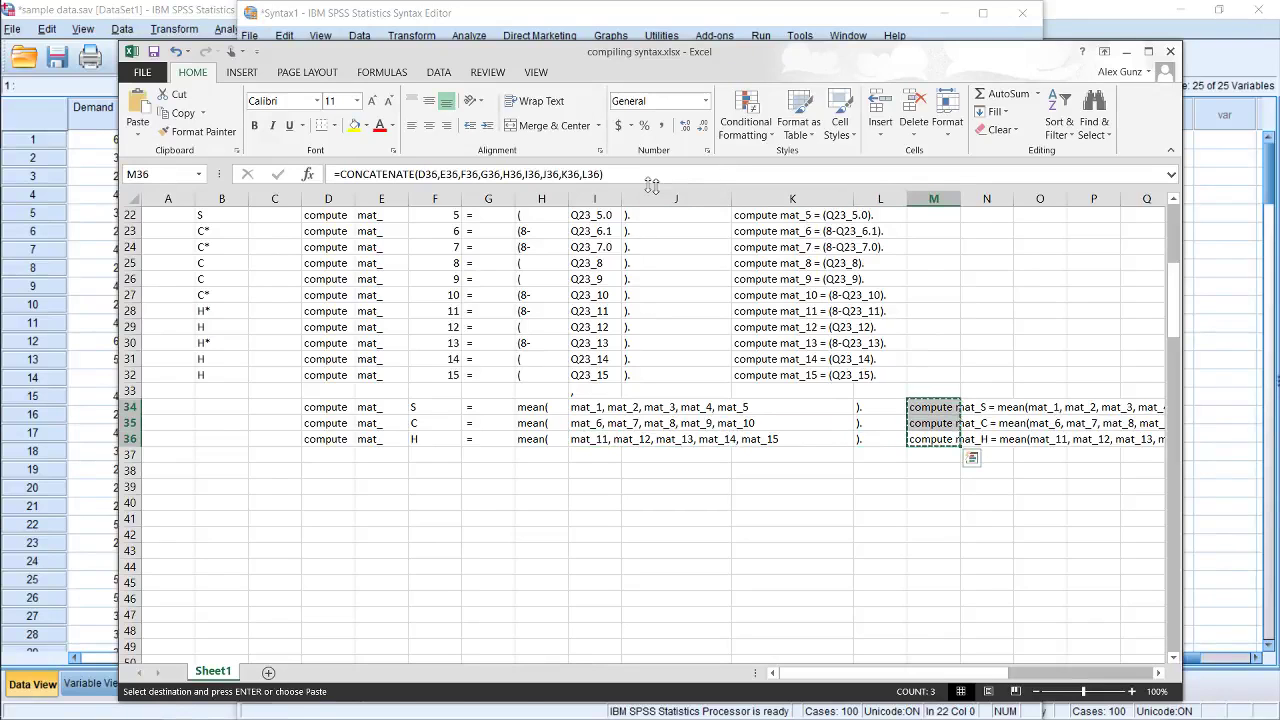
# Inspect which cells the CONCATENATE formula in M34 joins, leaving the formula as it is.
pyautogui.press('Up')
pyautogui.press('Up')
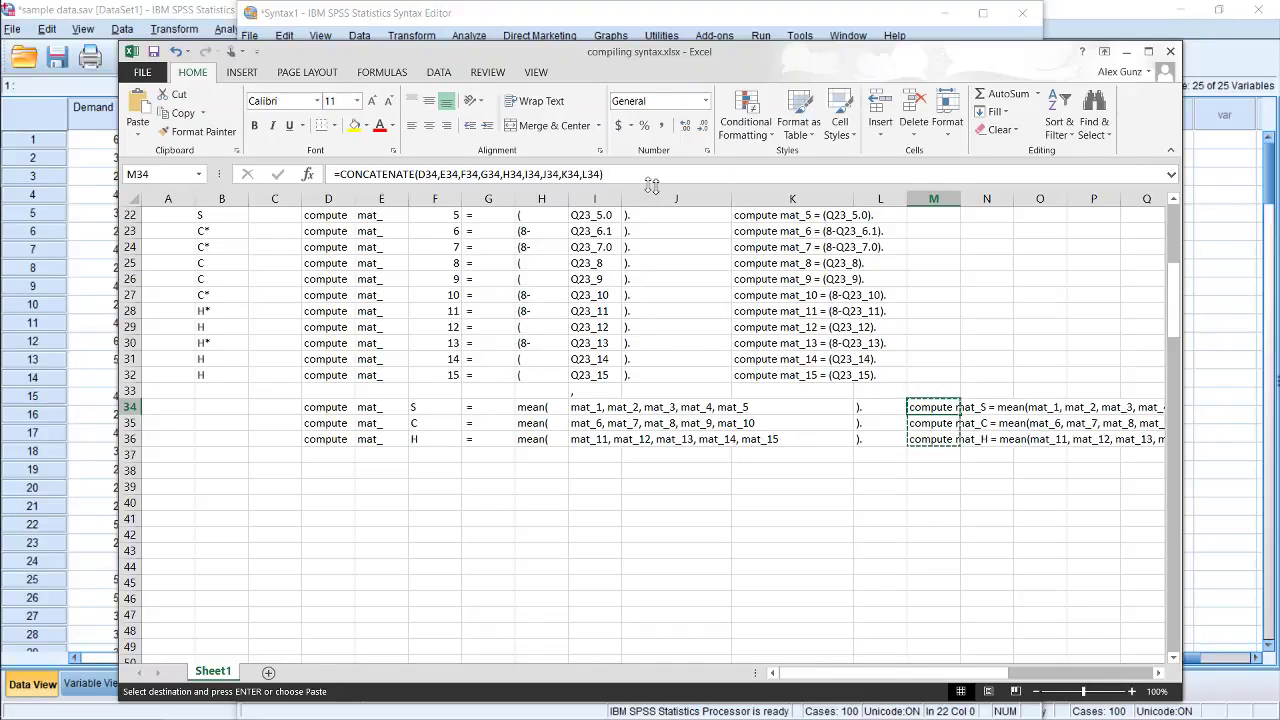
pyautogui.press('F2')
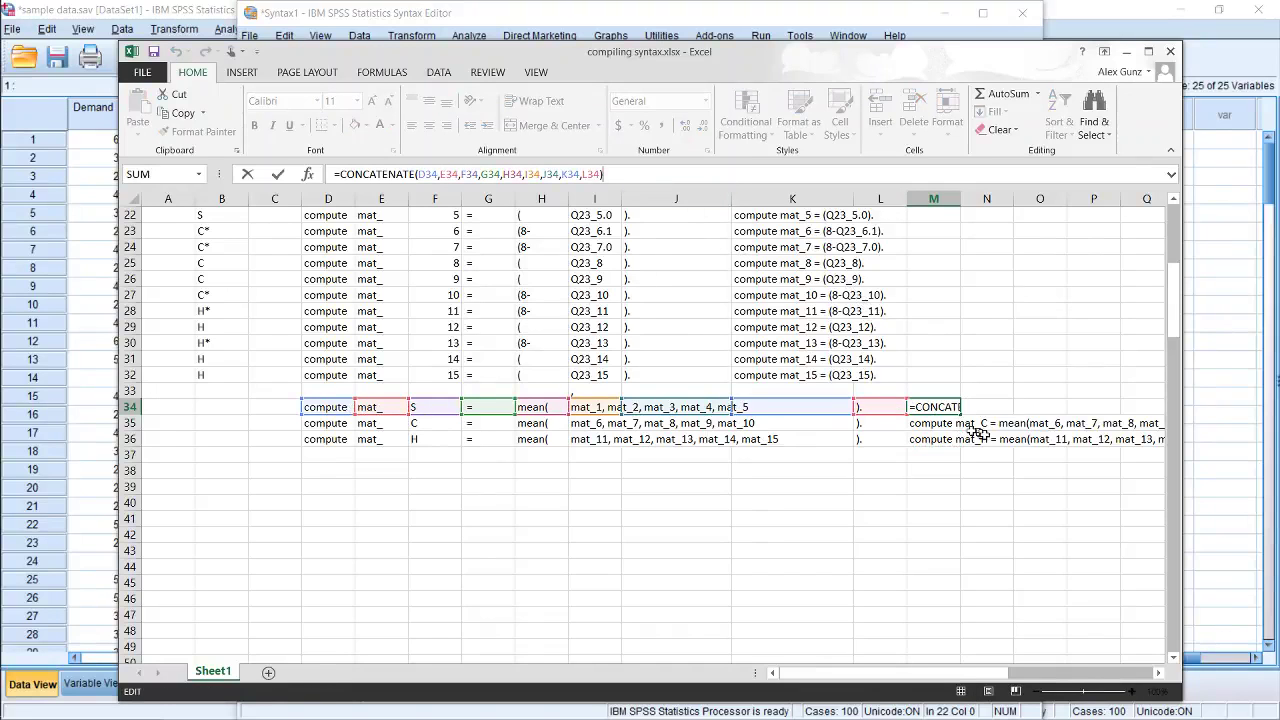
pyautogui.press('Escape')
pyautogui.click(1220, 404)
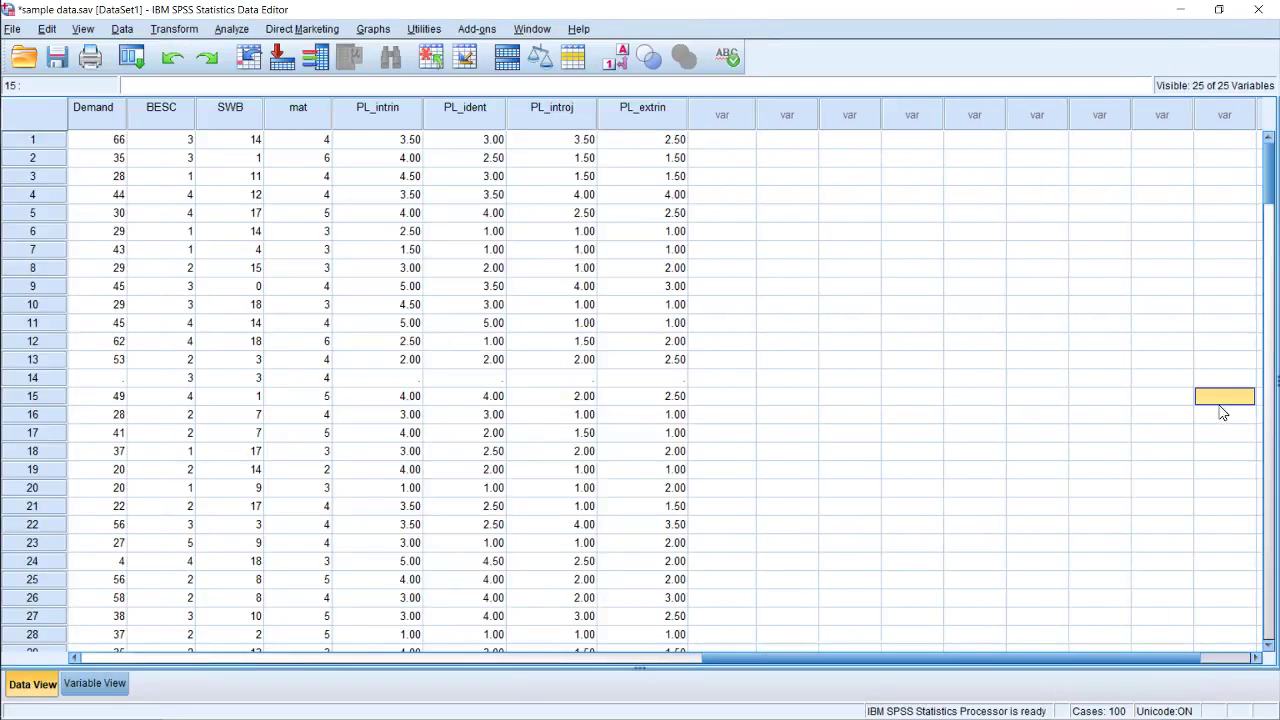
pyautogui.moveTo(22, 135)
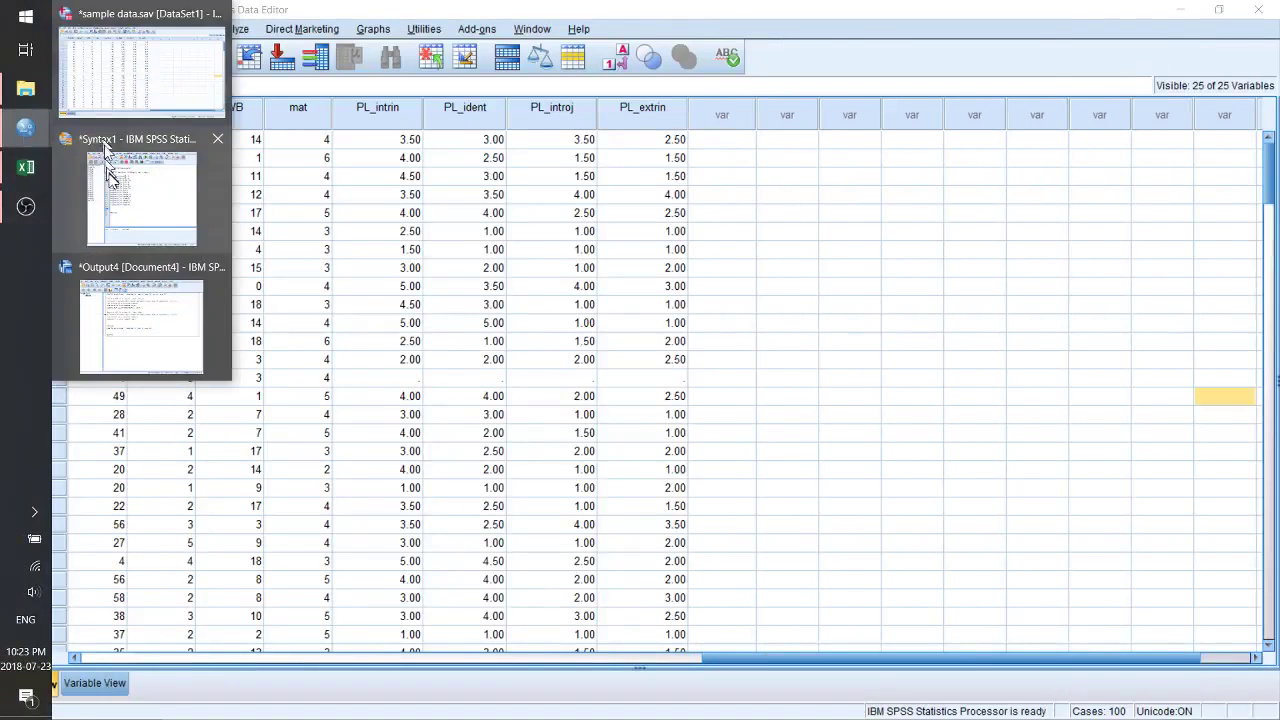
pyautogui.click(100, 160)
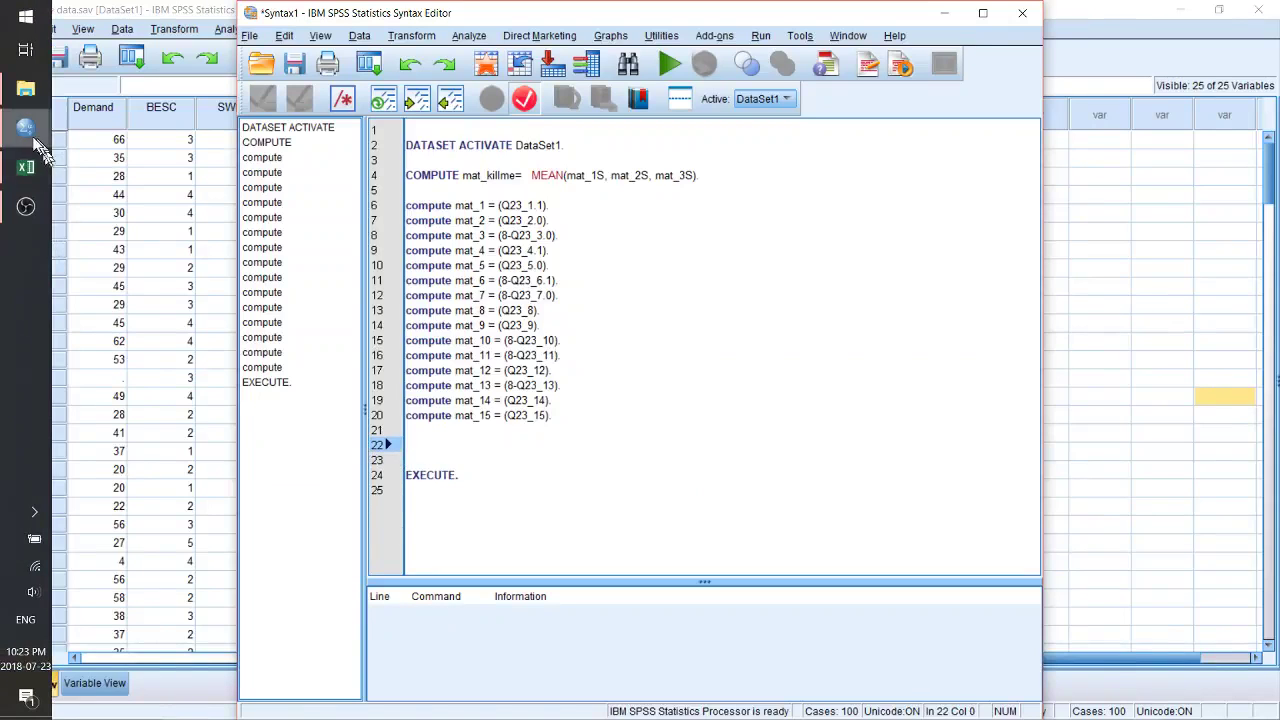
# Copy the subscale mean commands from M34:M36 in the Excel workbook and paste them at line 22 of the SPSS syntax.
pyautogui.click(26, 167)
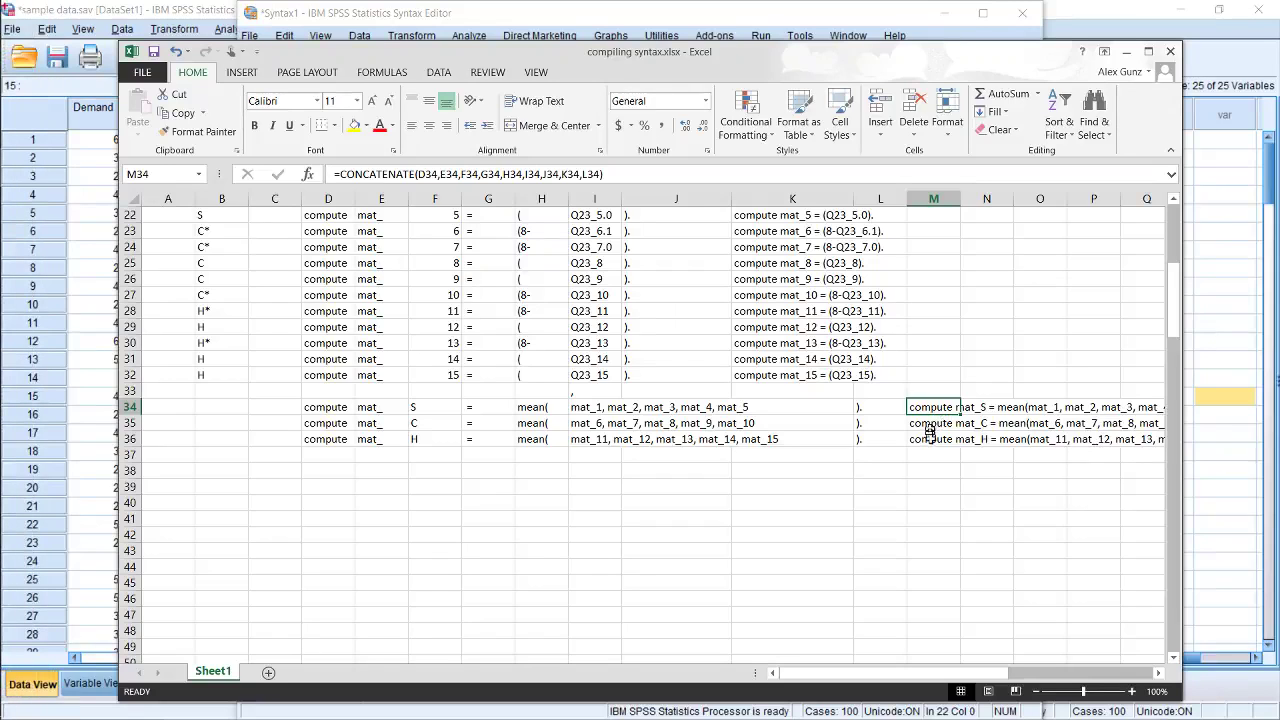
pyautogui.moveTo(929, 438); pyautogui.dragTo(930, 405)
pyautogui.hotkey('ctrl', 'c')
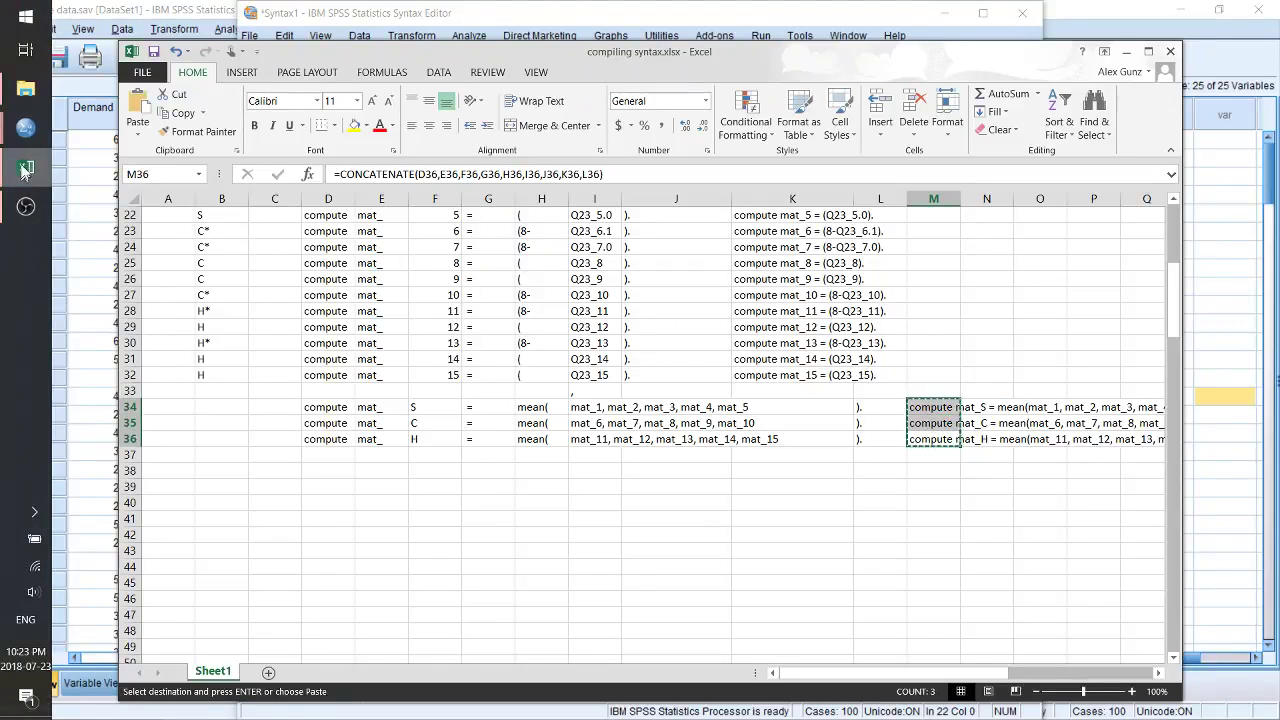
pyautogui.moveTo(52, 180)
pyautogui.click(130, 190)
pyautogui.click(474, 445)
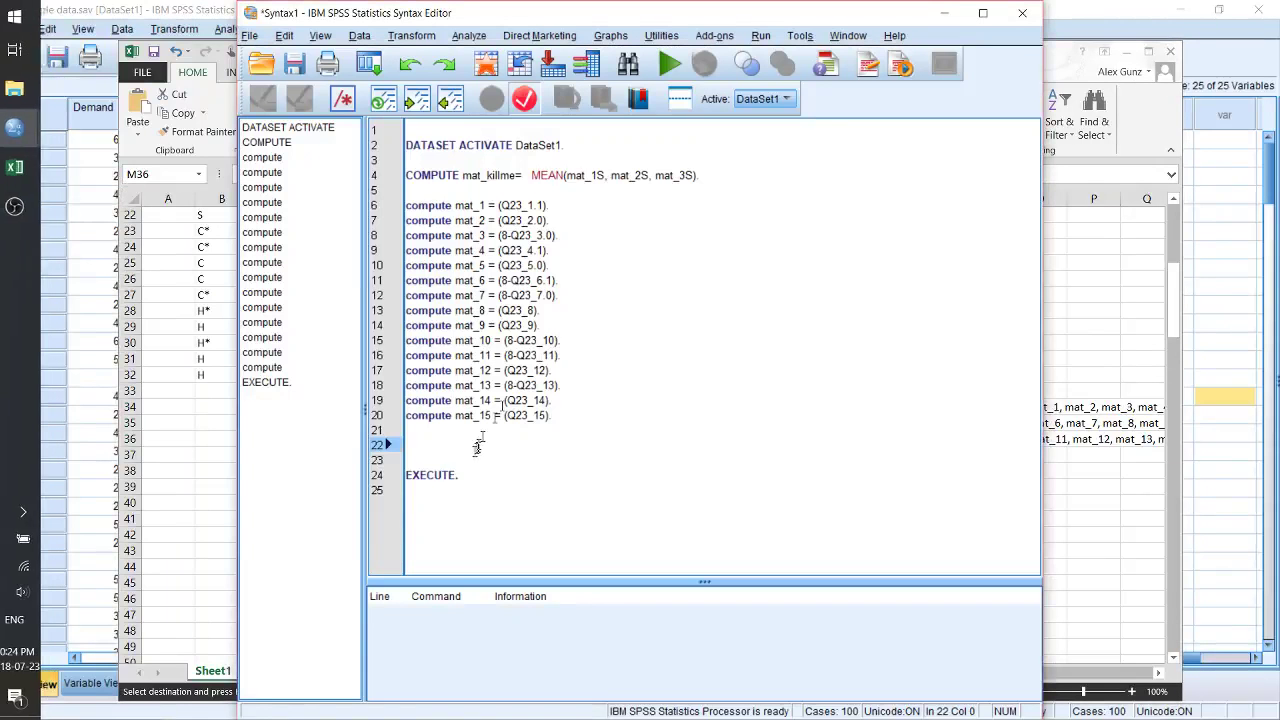
pyautogui.hotkey('ctrl', 'v')
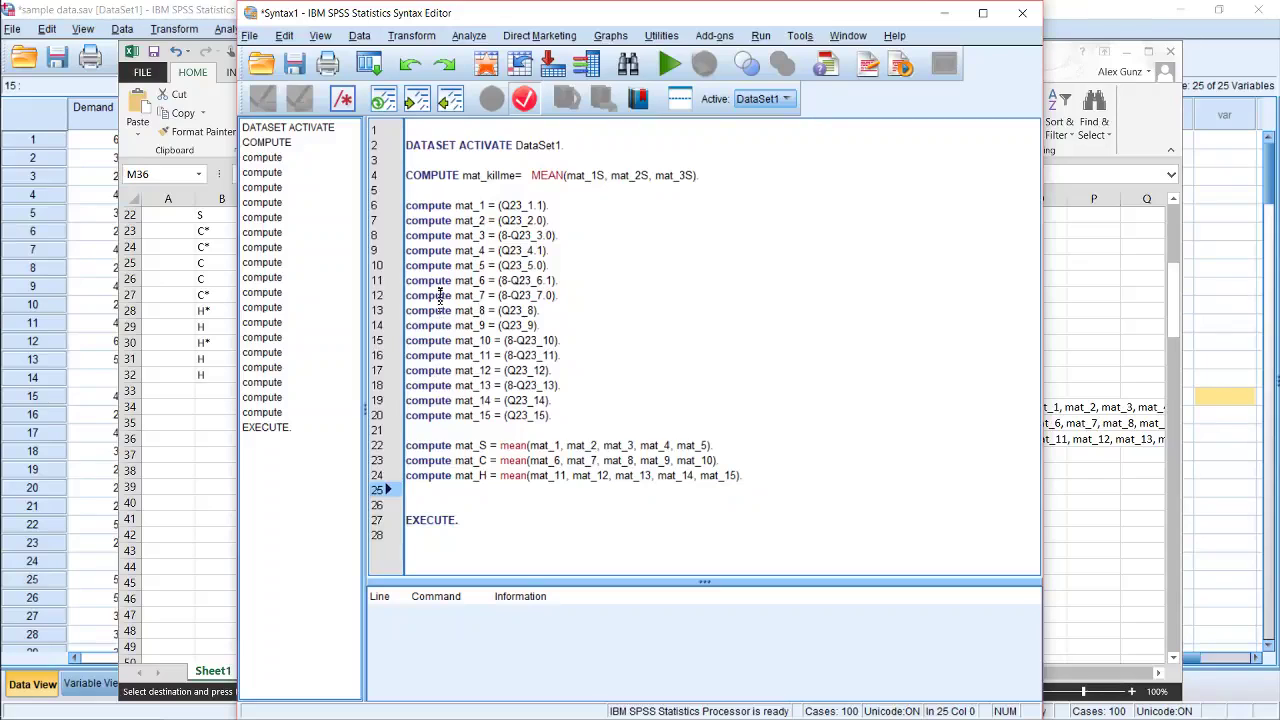
# Copy the EXECUTE. command to line 21 after the mat_15 compute, adding two blank lines before the subscale mean commands.
pyautogui.moveTo(470, 460); pyautogui.dragTo(405, 205)
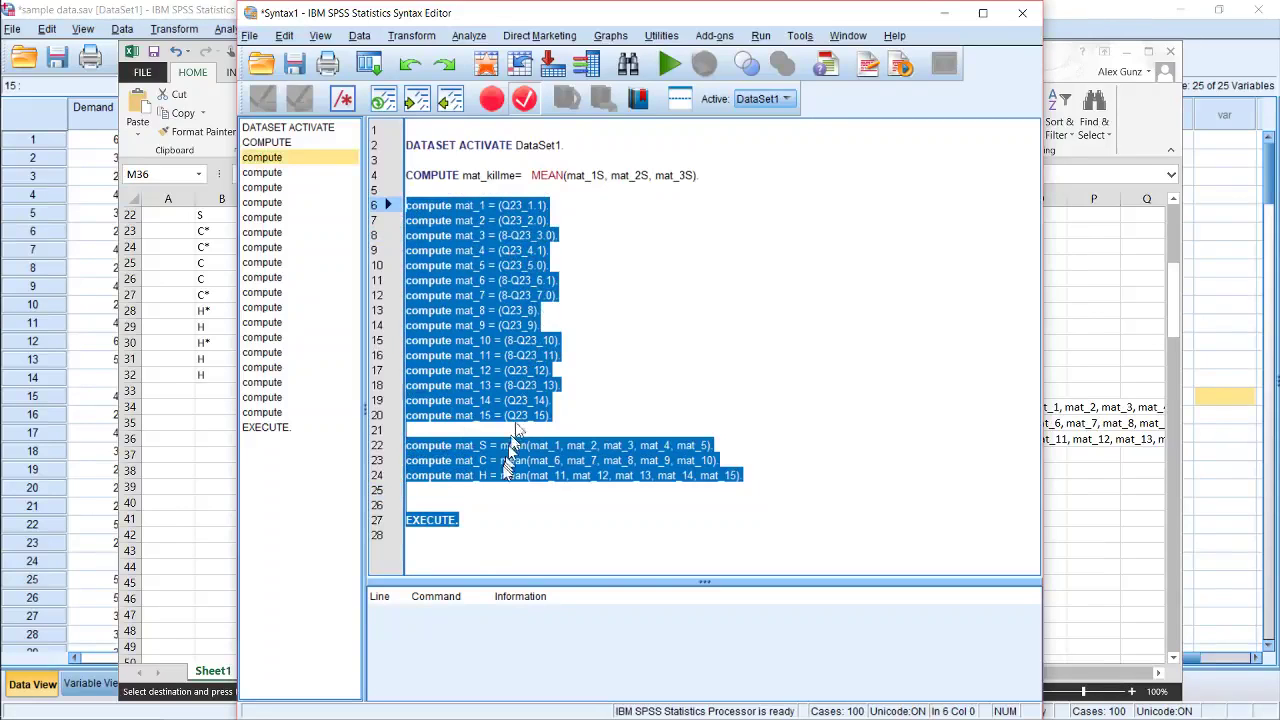
pyautogui.click(537, 459)
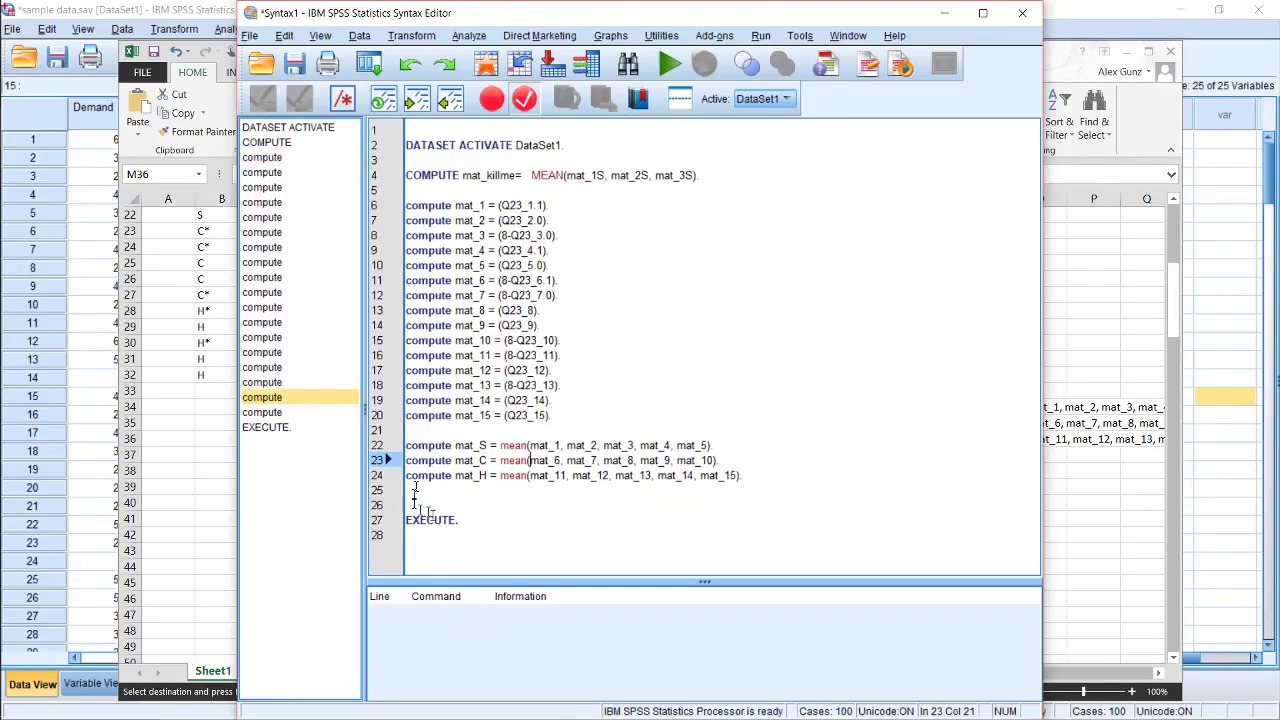
pyautogui.moveTo(462, 520); pyautogui.dragTo(393, 520)
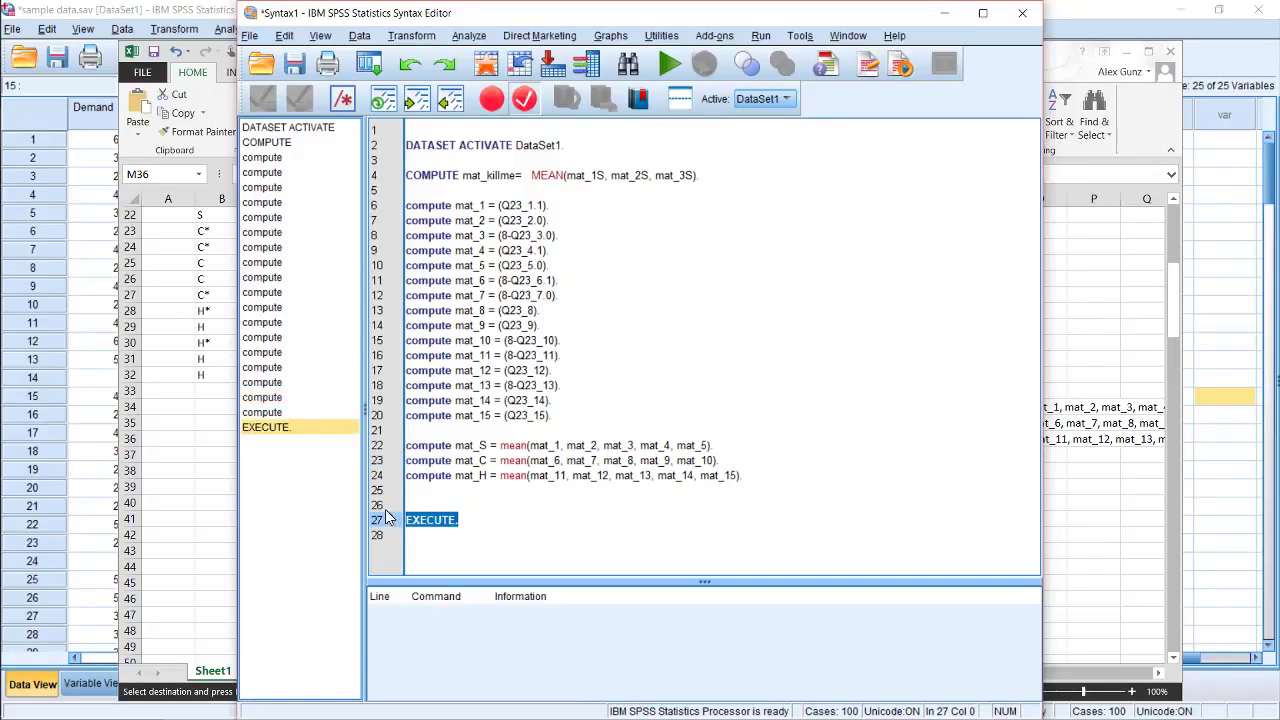
pyautogui.click(448, 427)
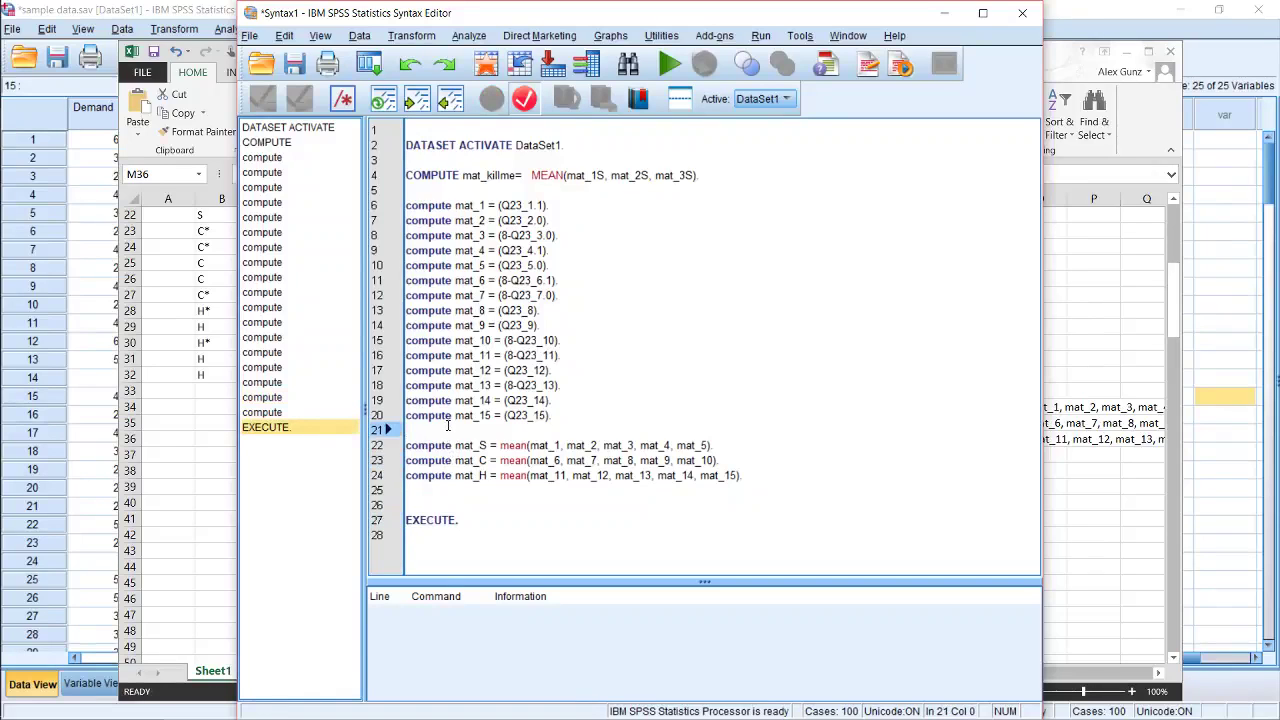
pyautogui.press('Return')
pyautogui.press('Return')
pyautogui.press('Up')
pyautogui.press('Up')
pyautogui.hotkey('ctrl', 'v')
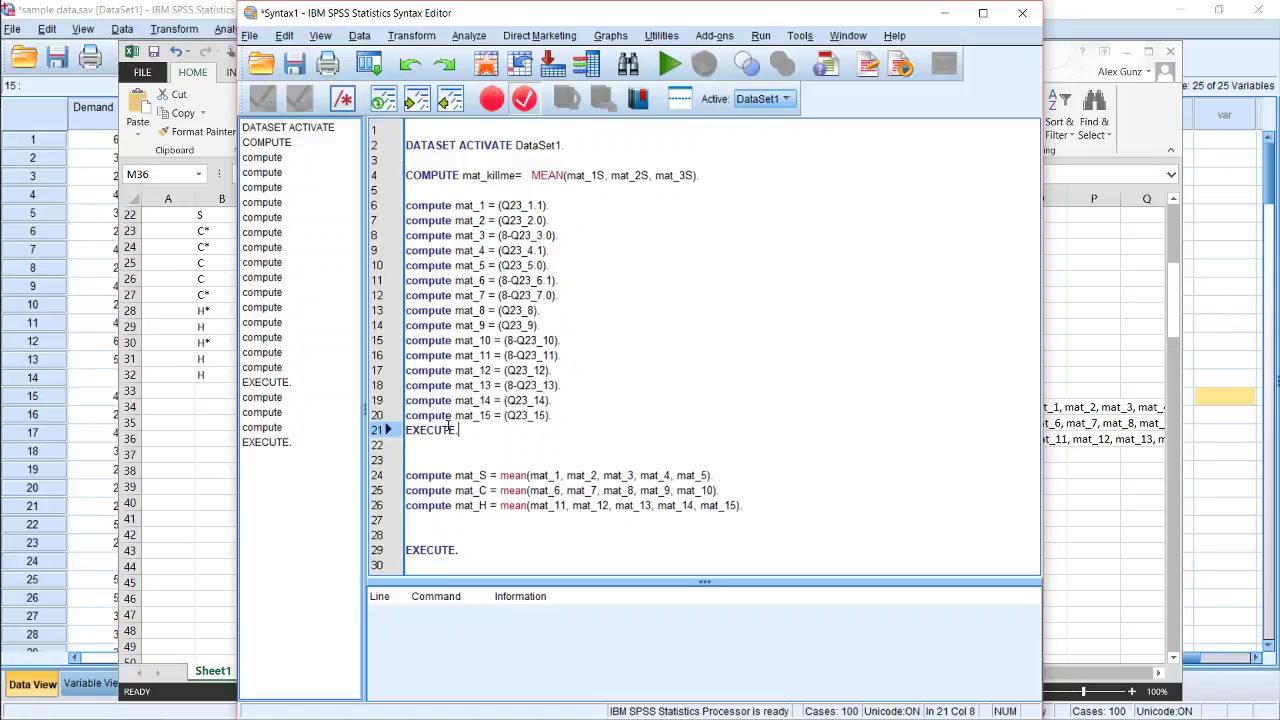
# Remove the extra blank line above the mat_S compute so a single blank line follows the first EXECUTE. command.
pyautogui.press('Up')
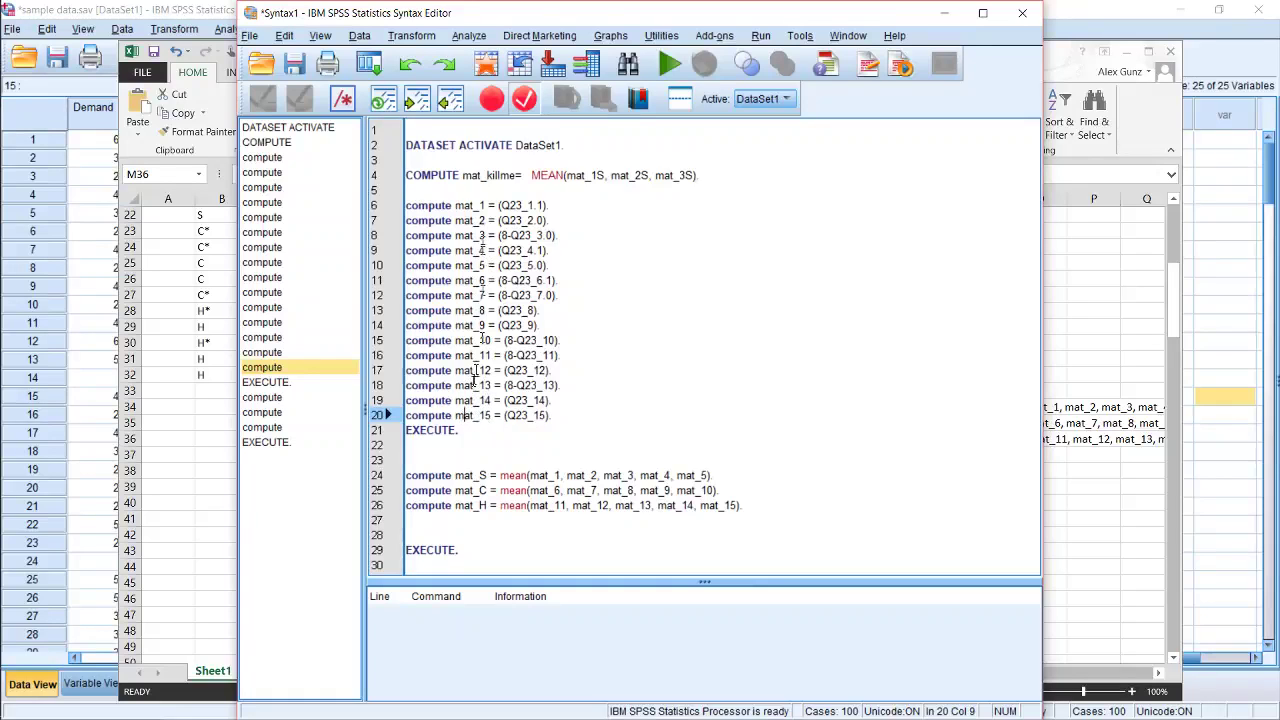
pyautogui.click(435, 445)
pyautogui.press('Delete')
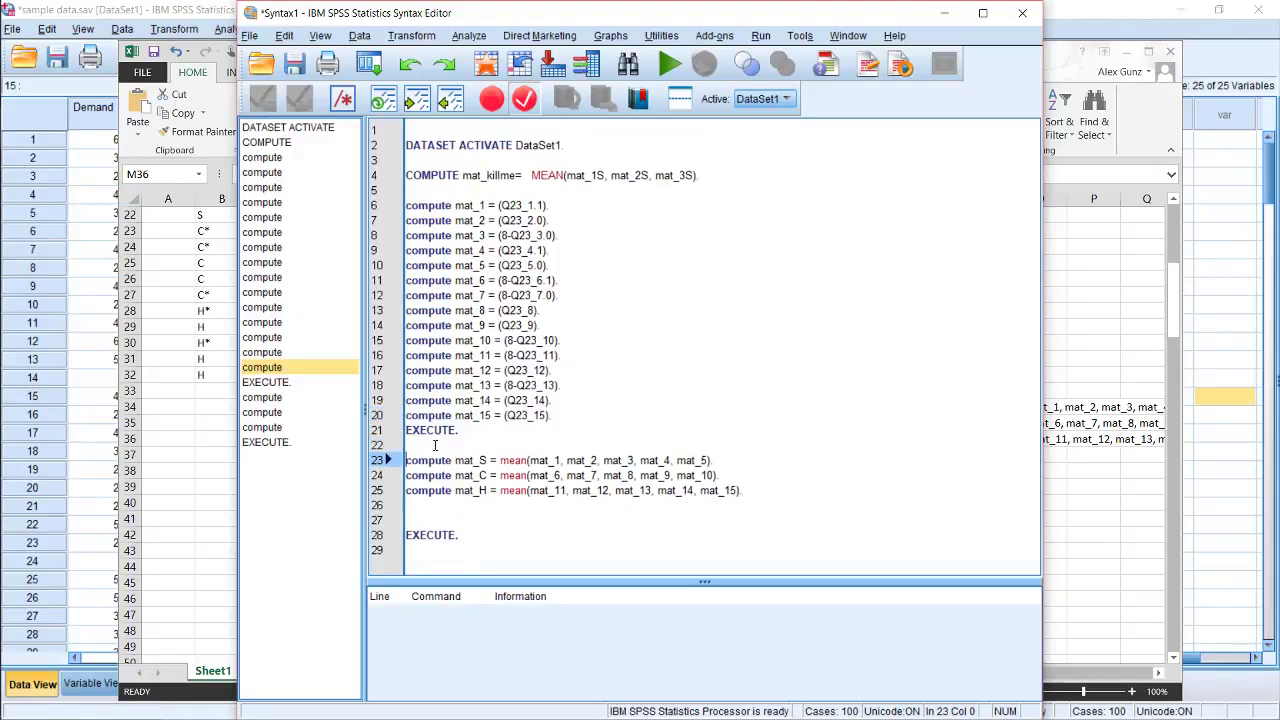
pyautogui.press('Down')
pyautogui.press('Down')
pyautogui.press('Up')
pyautogui.press('Right')
pyautogui.press('Right')
pyautogui.hotkey('ctrl', 'Right')
pyautogui.hotkey('ctrl', 'Right')
pyautogui.hotkey('ctrl', 'Right')
pyautogui.hotkey('ctrl', 'Right')
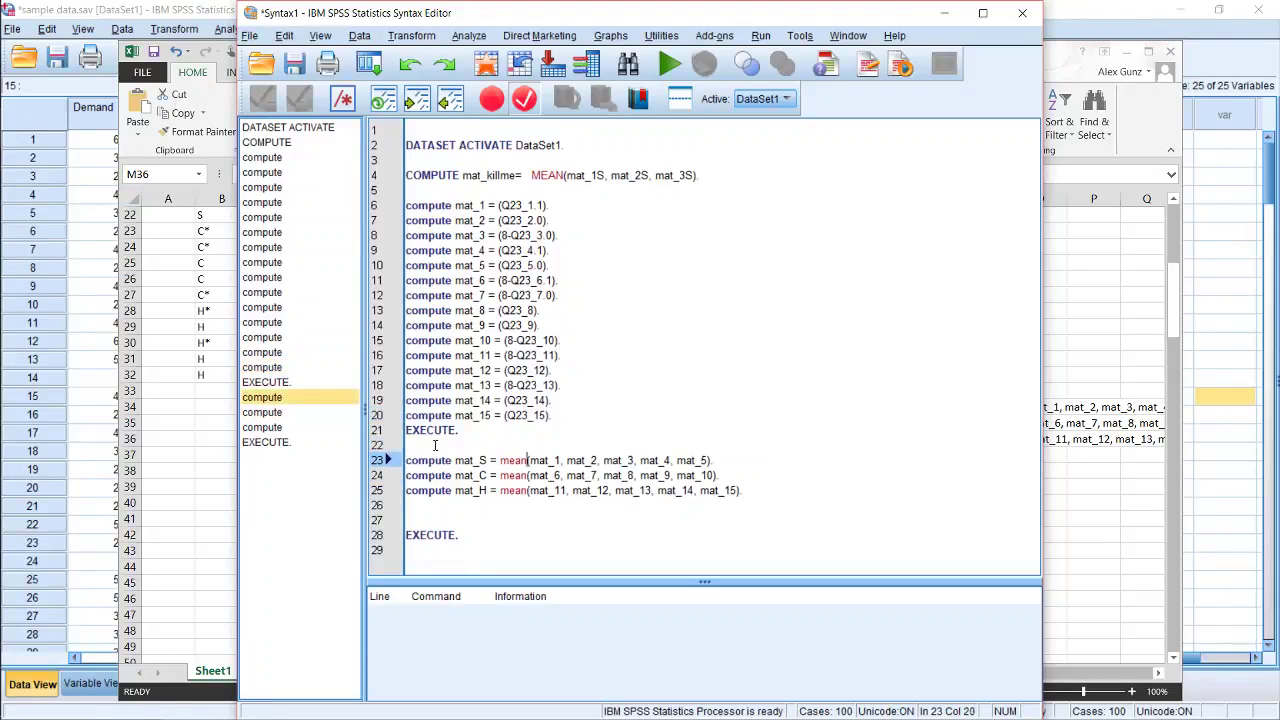
pyautogui.press('Left')
pyautogui.press('Left')
pyautogui.press('Left')
pyautogui.press('Left')
pyautogui.press('Left')
pyautogui.press('Left')
pyautogui.press('Left')
pyautogui.press('Left')
pyautogui.press('Left')
pyautogui.press('Left')
pyautogui.press('Left')
pyautogui.press('Left')
pyautogui.press('Left')
pyautogui.press('Left')
pyautogui.press('Left')
# Move the Excel workbook window further down, and return to the SPSS Syntax Editor.
pyautogui.click(170, 440)
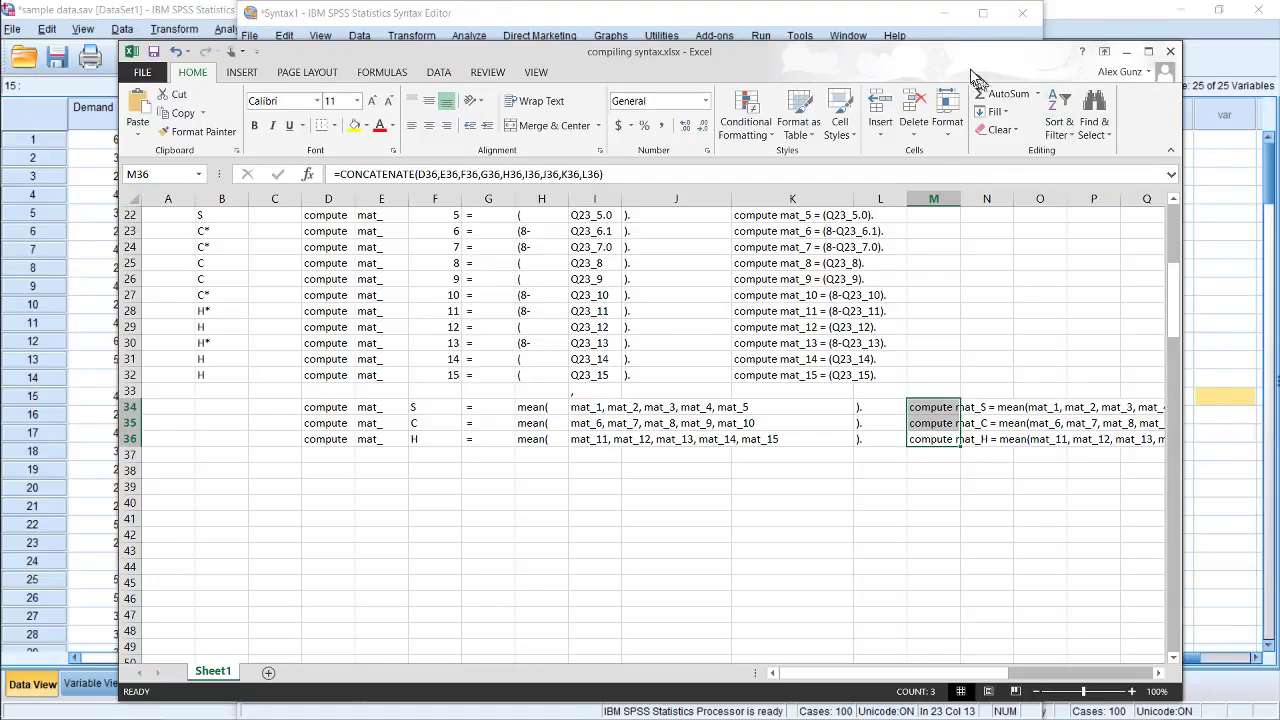
pyautogui.moveTo(909, 51); pyautogui.dragTo(918, 55)
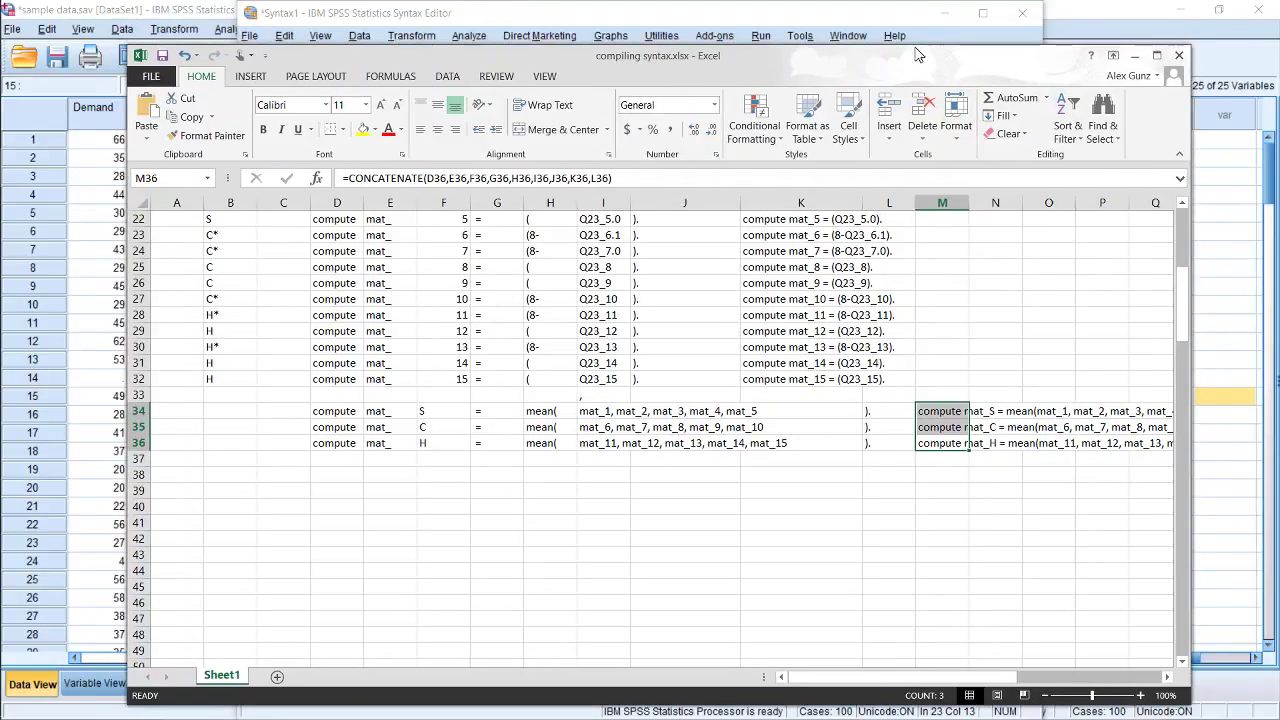
pyautogui.click(912, 42)
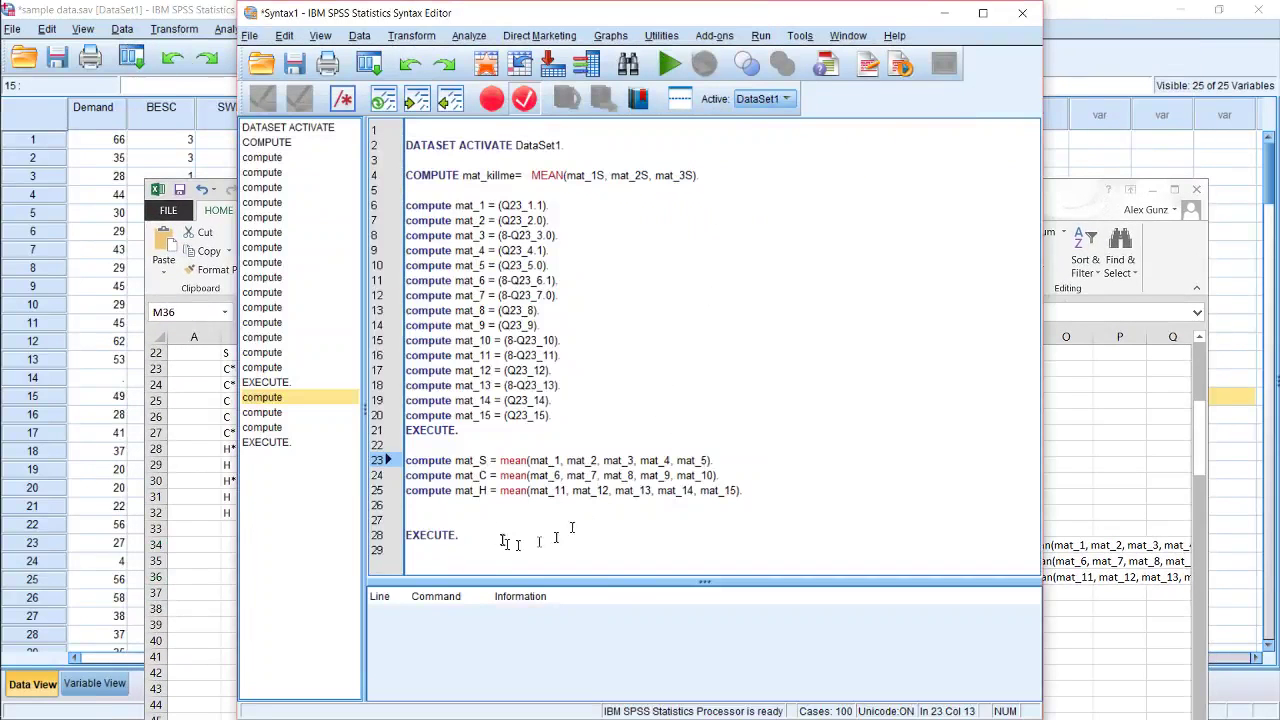
# Add the overall materialism command "compute mat = mean(mat_S, mat_C, mat_H)." at line 27, leaving a blank line after the subscale means.
pyautogui.click(449, 500)
pyautogui.press('Return')
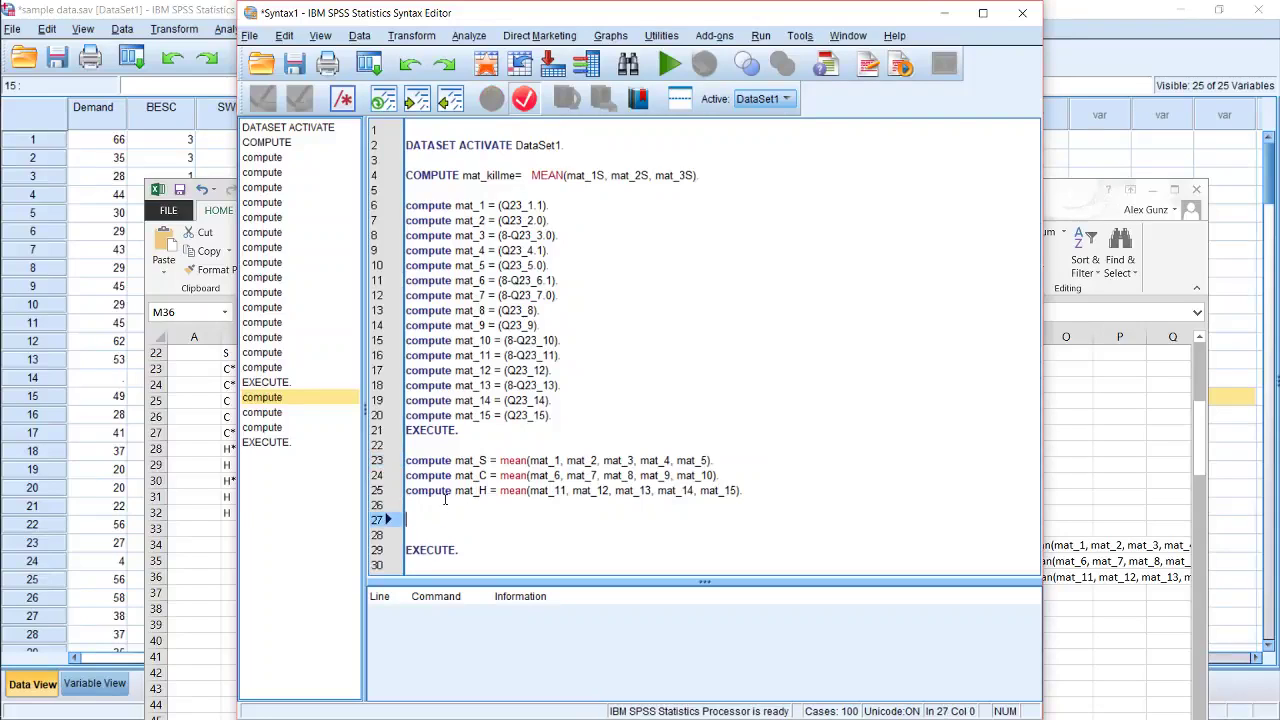
pyautogui.write('compute mat = (')
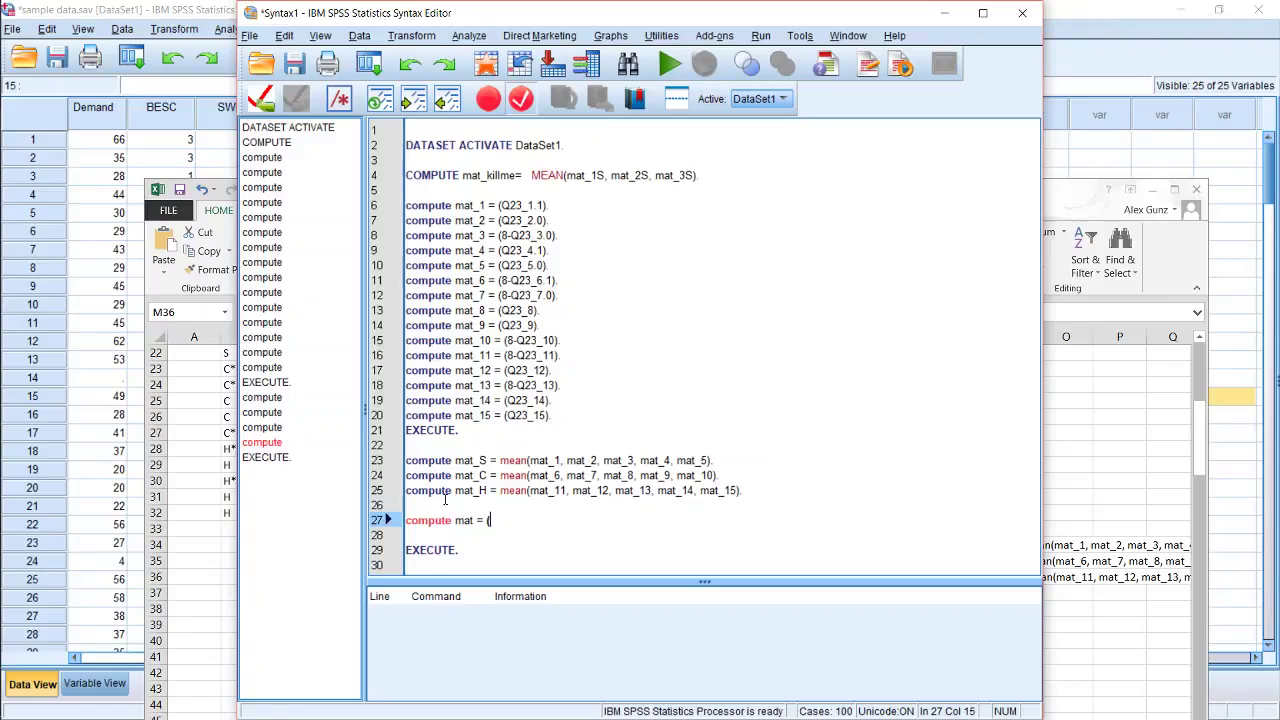
pyautogui.press('BackSpace')
pyautogui.write('mean(mat_S, mat_C, mat_')
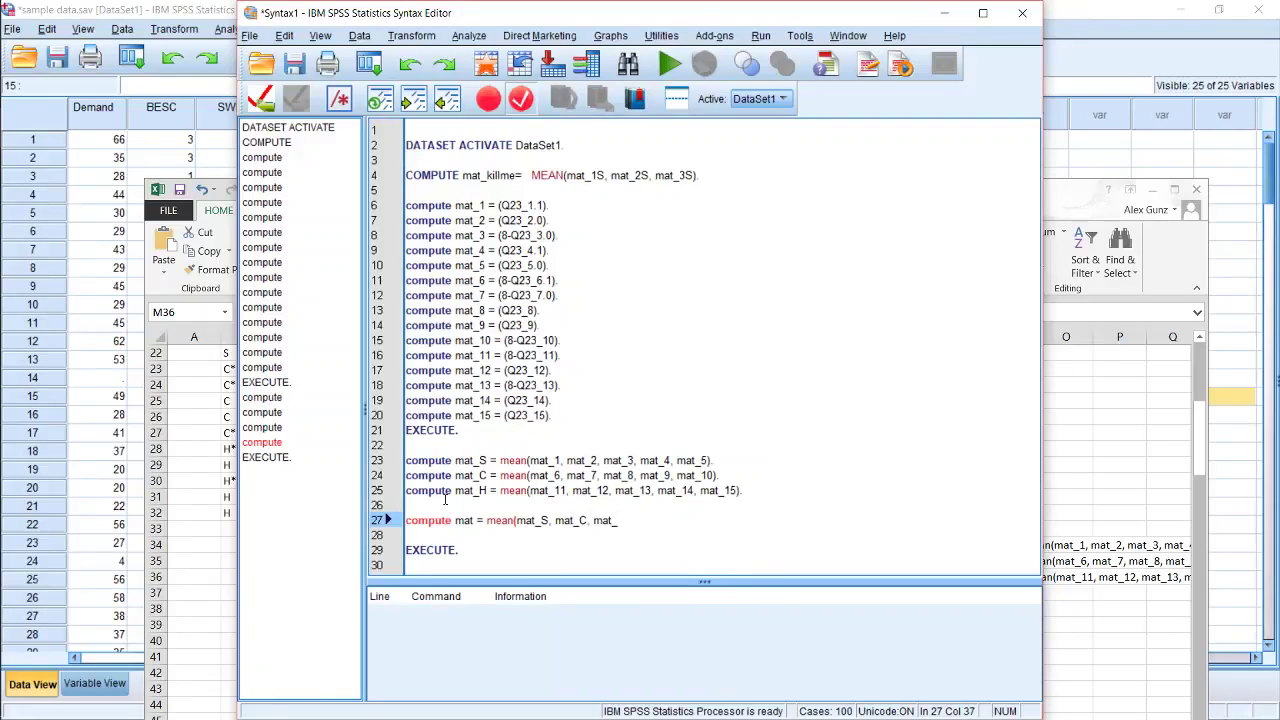
pyautogui.write('H).')
# Copy the final EXECUTE. command to line 26 after the mat_H compute, keeping a blank line before the mat compute.
pyautogui.press('Down')
pyautogui.press('Down')
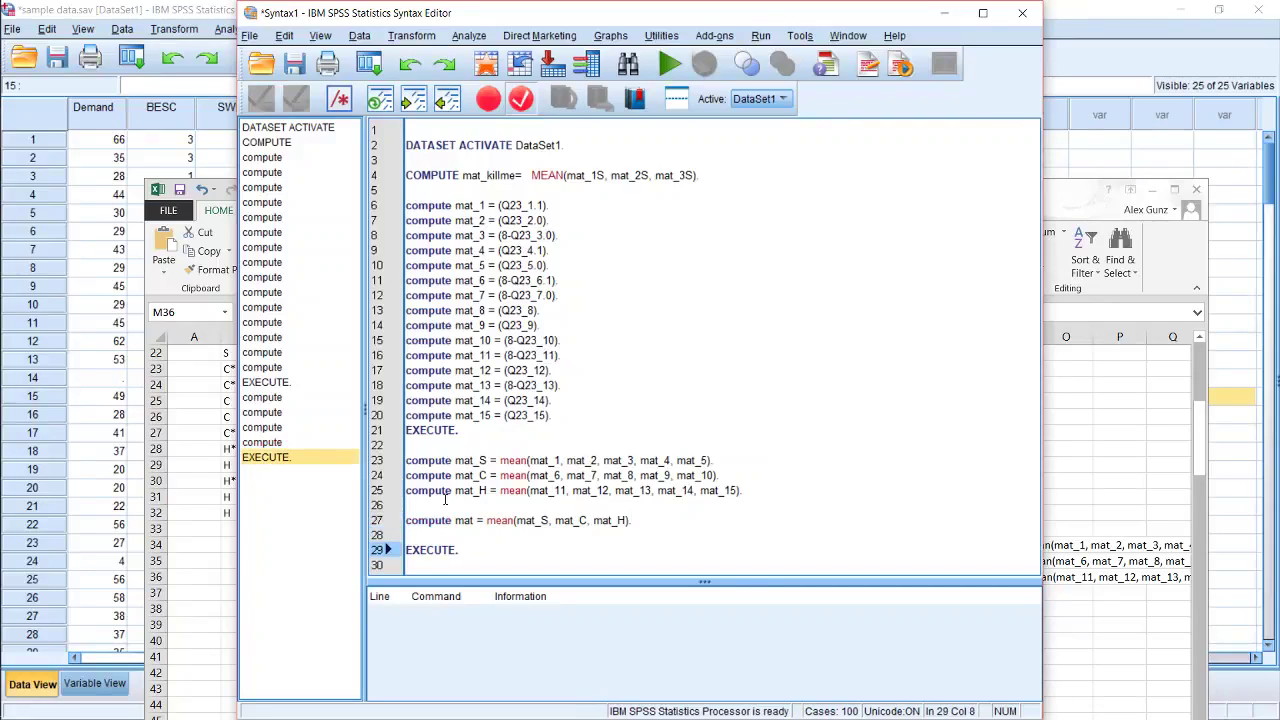
pyautogui.hotkey('shift', 'Home')
pyautogui.hotkey('ctrl', 'c')
pyautogui.press('Up')
pyautogui.press('Up')
pyautogui.press('Up')
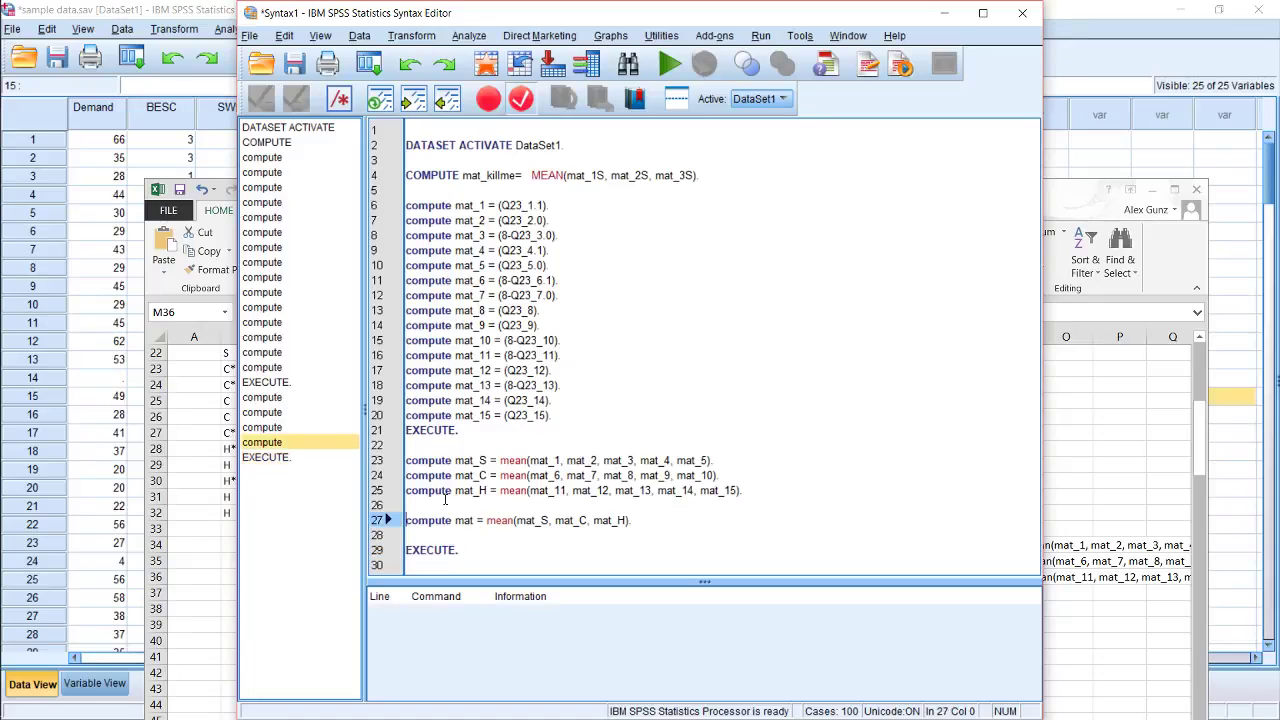
pyautogui.hotkey('ctrl', 'v')
pyautogui.press('Return')
pyautogui.press('Down')
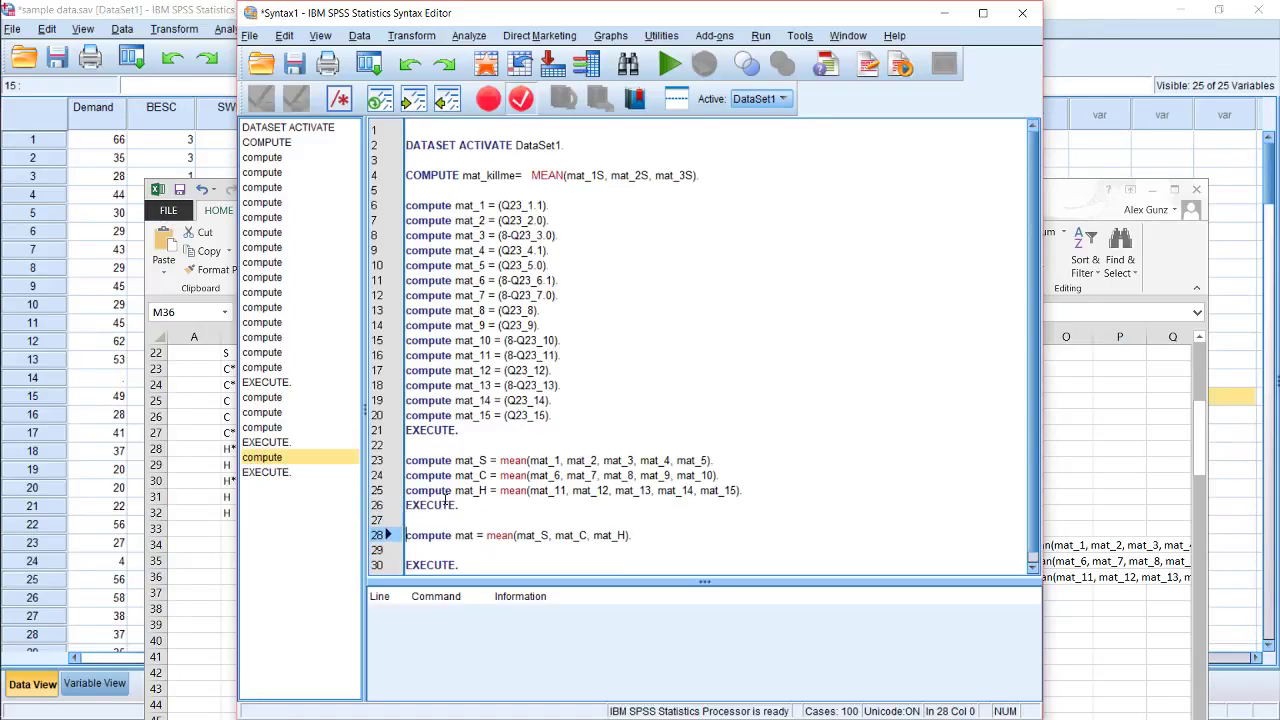
pyautogui.hotkey('ctrl', 'Right')
pyautogui.hotkey('ctrl', 'Right')
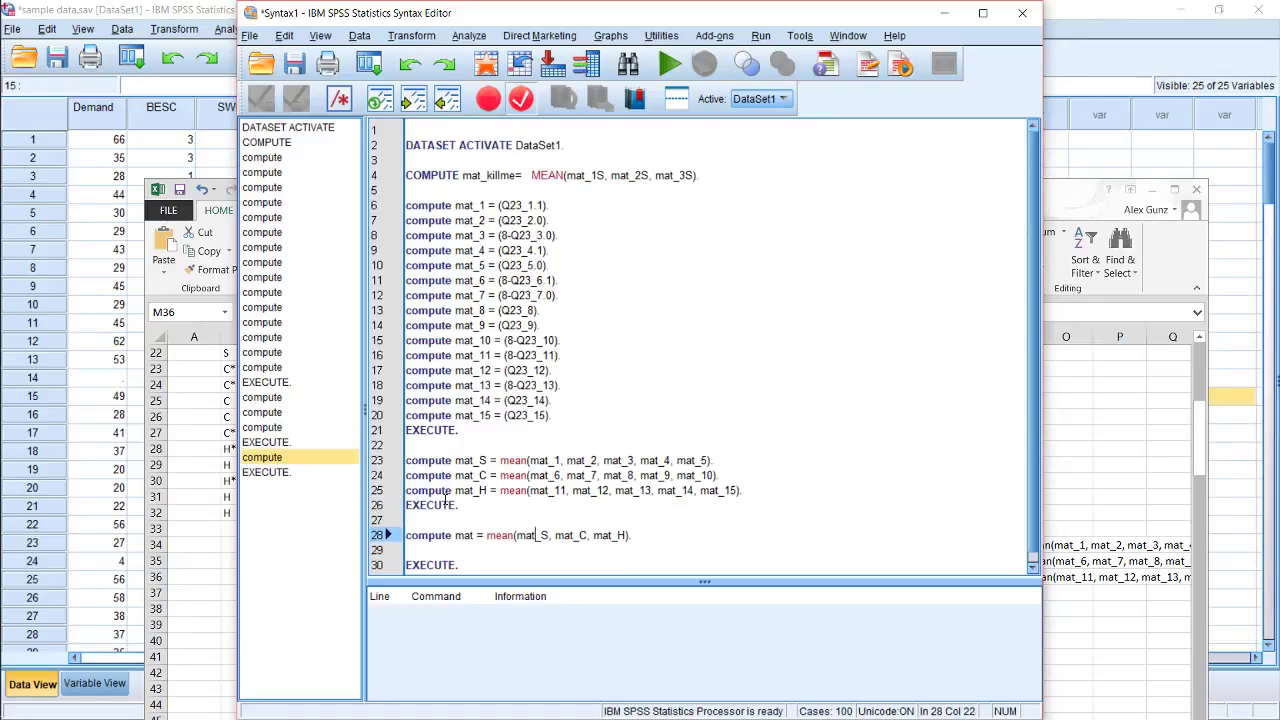
pyautogui.press('Down')
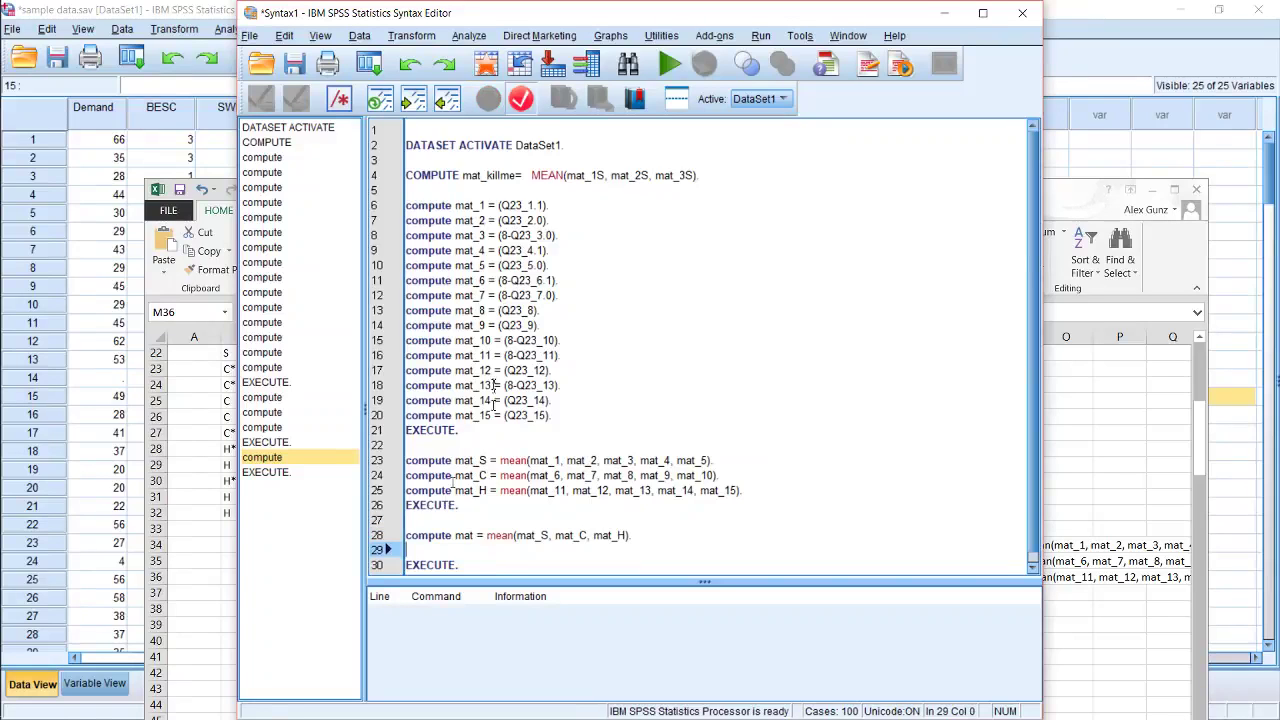
pyautogui.moveTo(494, 565); pyautogui.dragTo(374, 195)
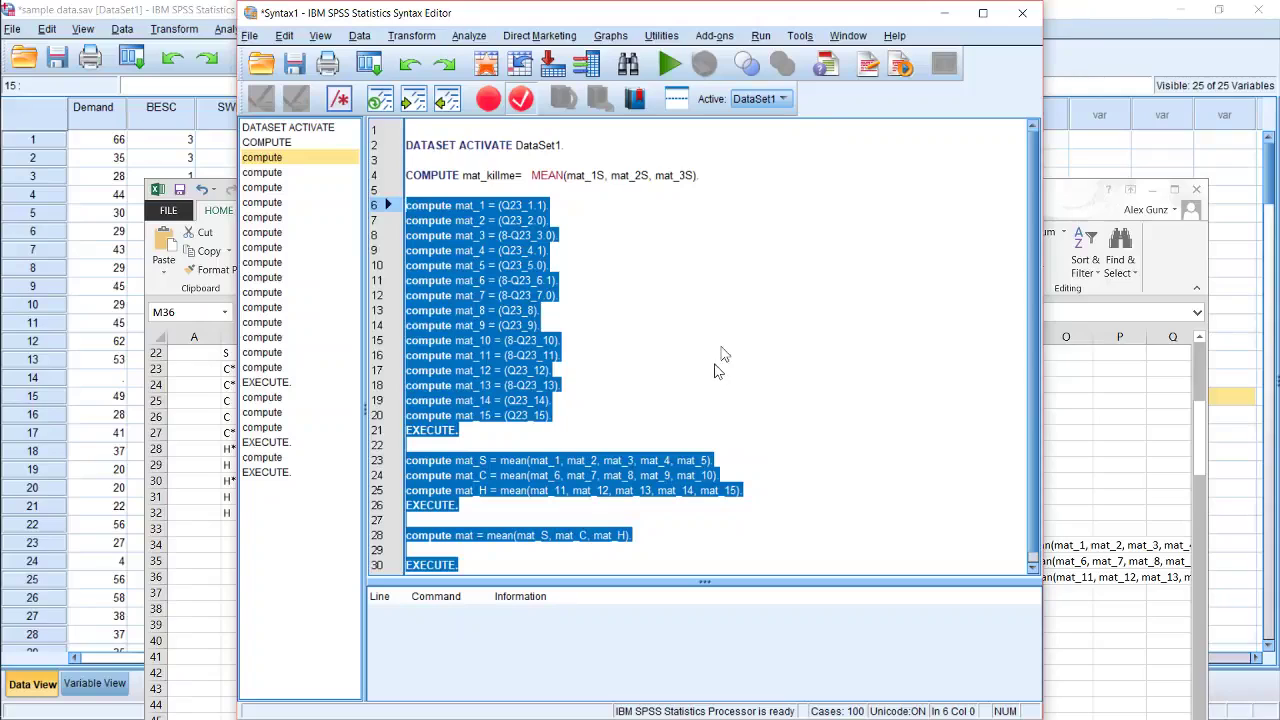
pyautogui.scroll(-1, 700, 445)
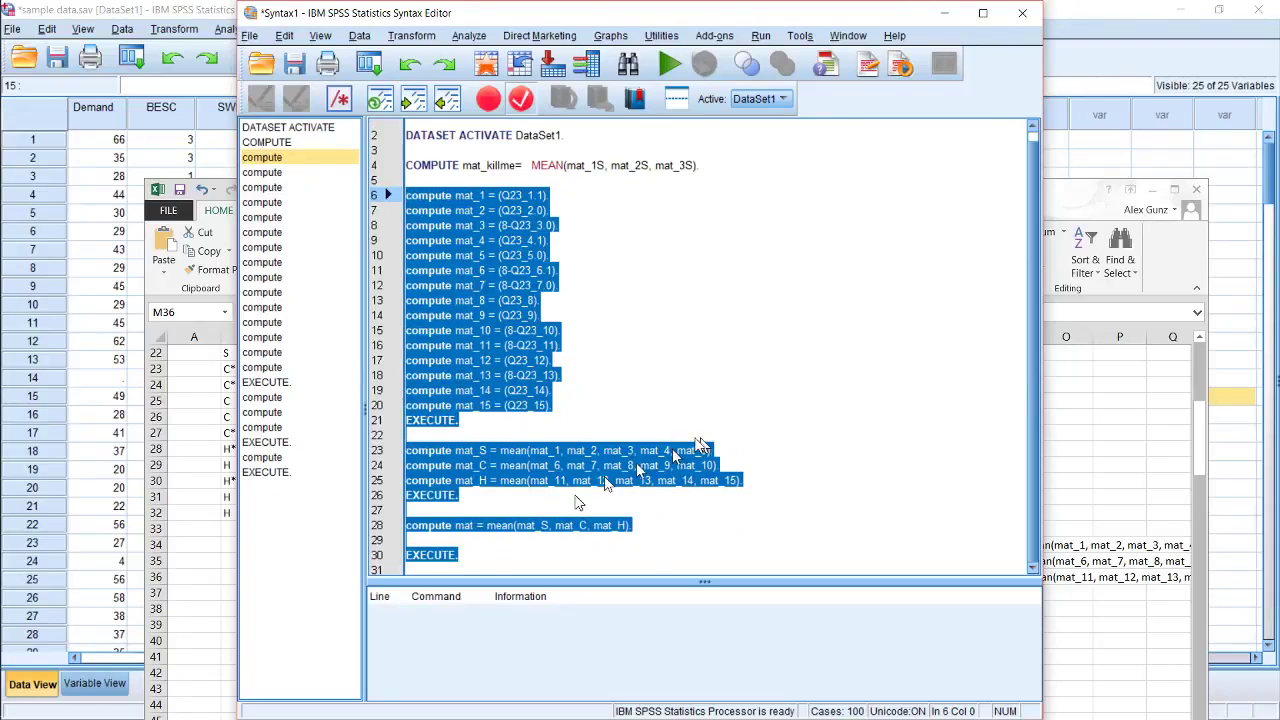
pyautogui.click(490, 557)
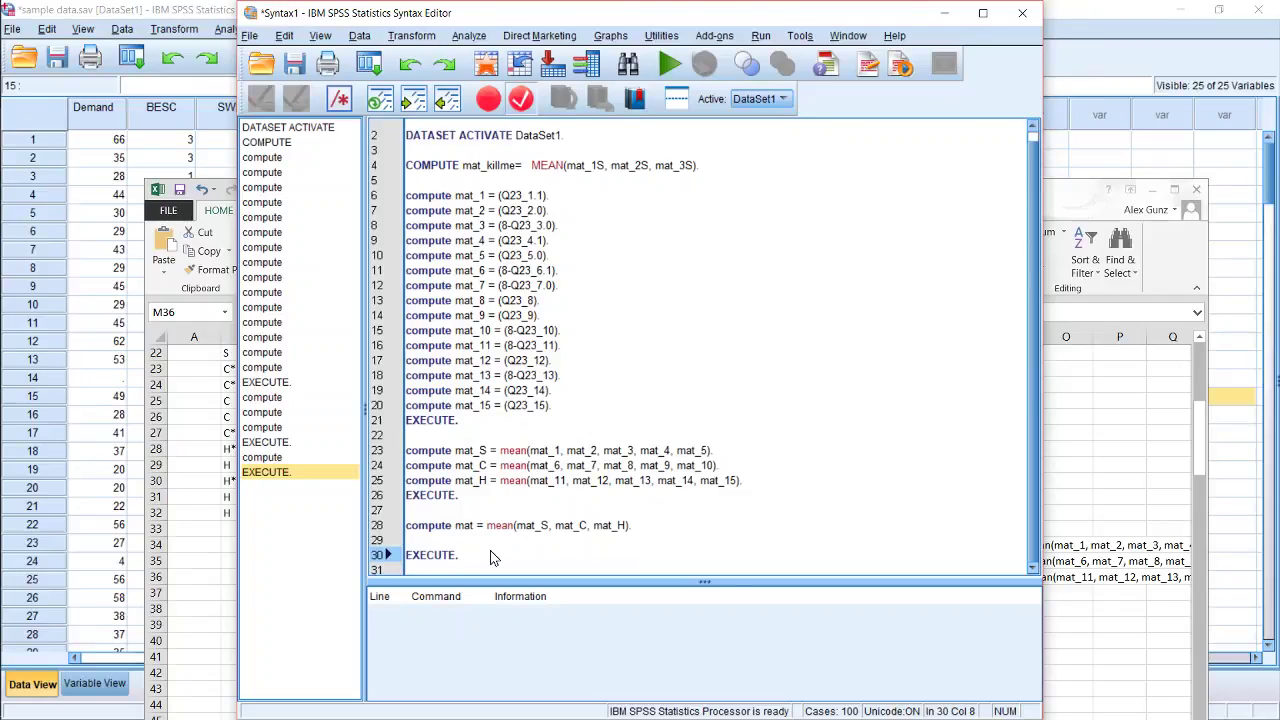
# Start a mat_S target variable in Compute Variable, select part of its MEAN expression, and cancel the dialog.
pyautogui.click(412, 36)
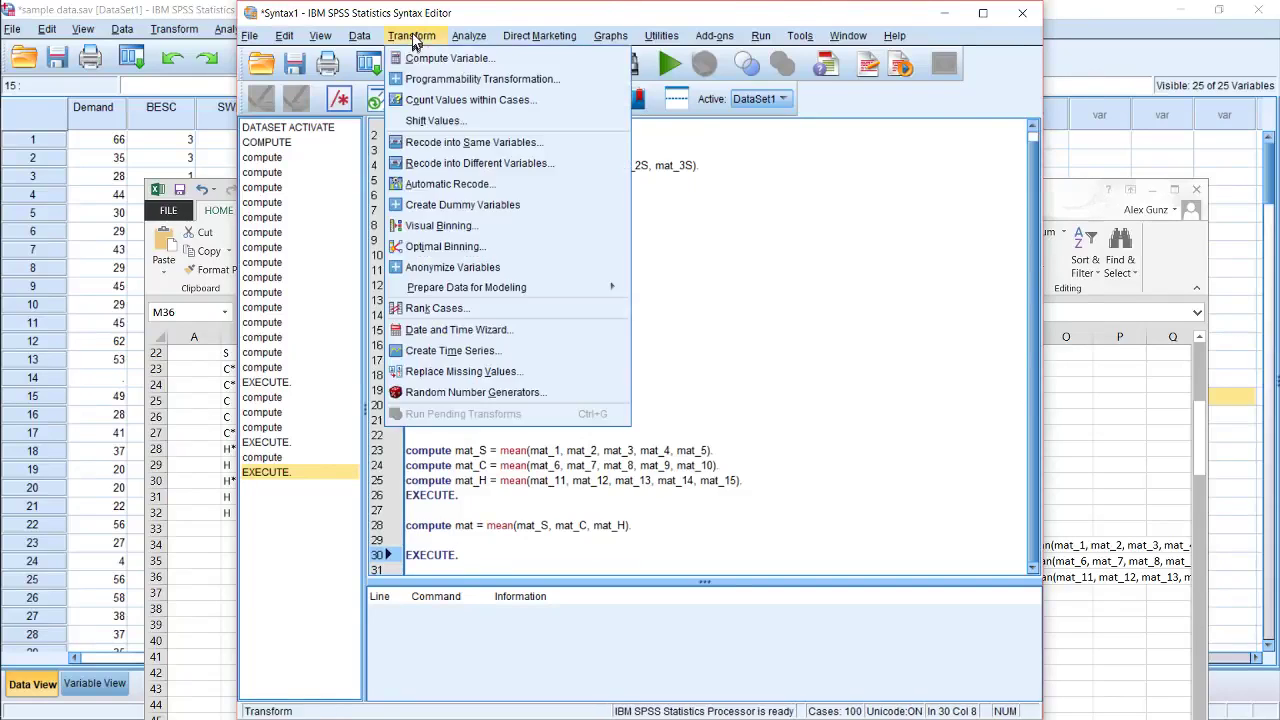
pyautogui.click(425, 58)
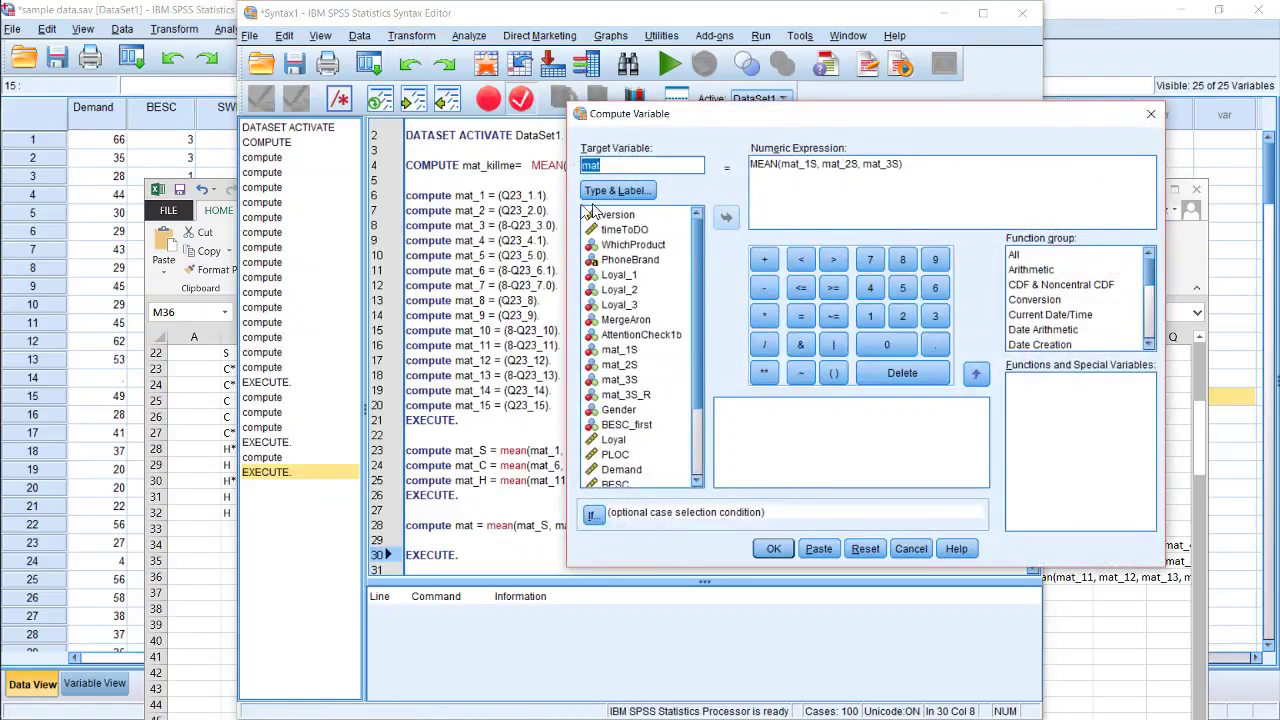
pyautogui.click(628, 167)
pyautogui.write('_S')
pyautogui.click(976, 170)
pyautogui.moveTo(888, 165); pyautogui.dragTo(810, 165)
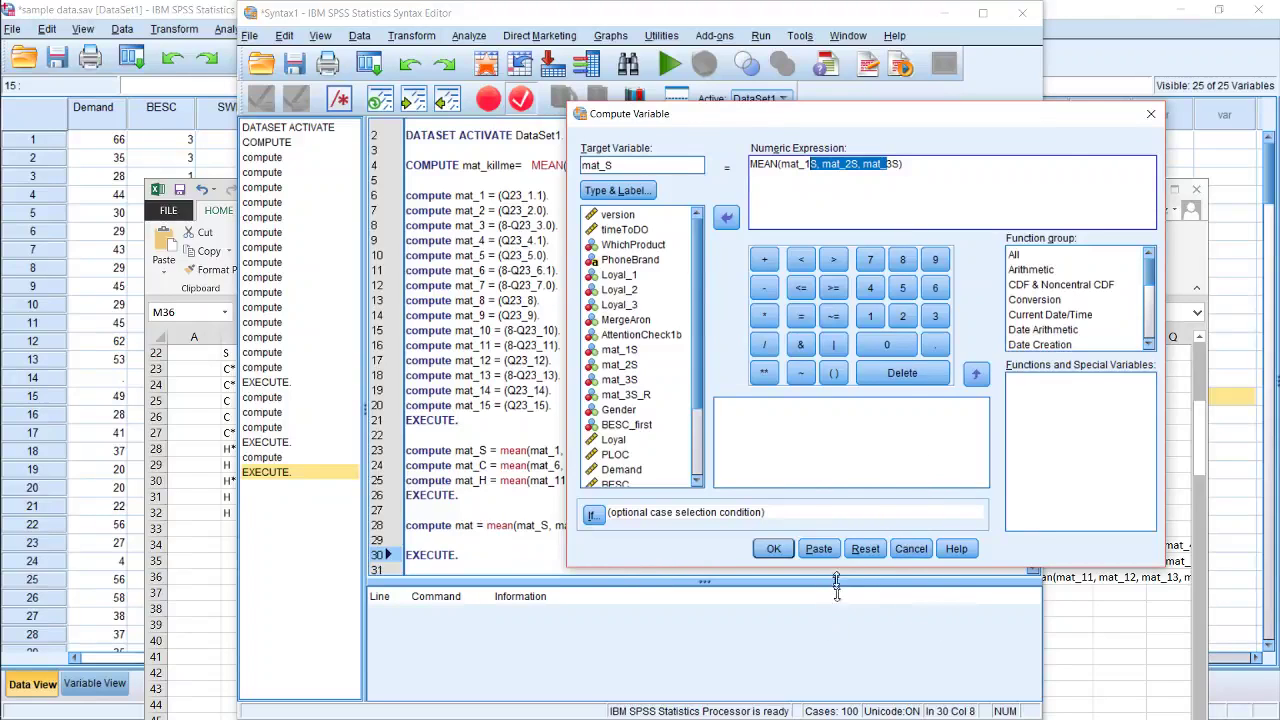
pyautogui.click(909, 549)
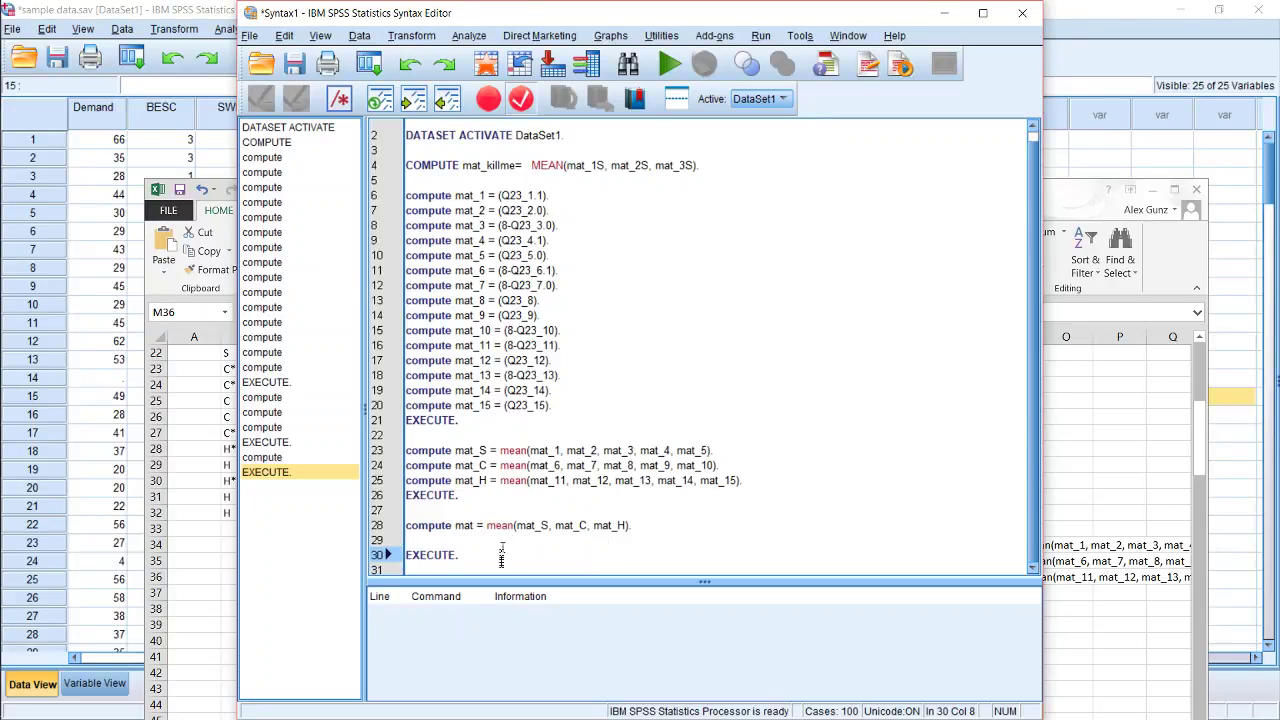
pyautogui.moveTo(505, 555); pyautogui.dragTo(395, 180)
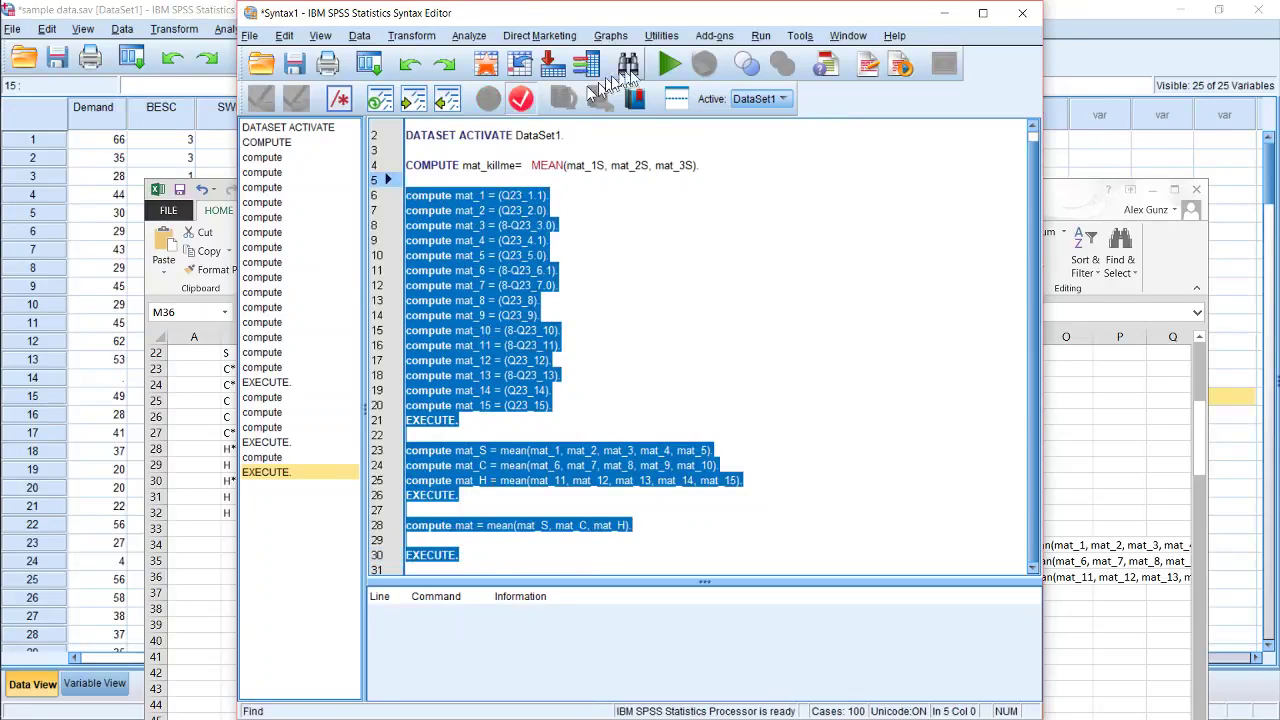
pyautogui.click(669, 70)
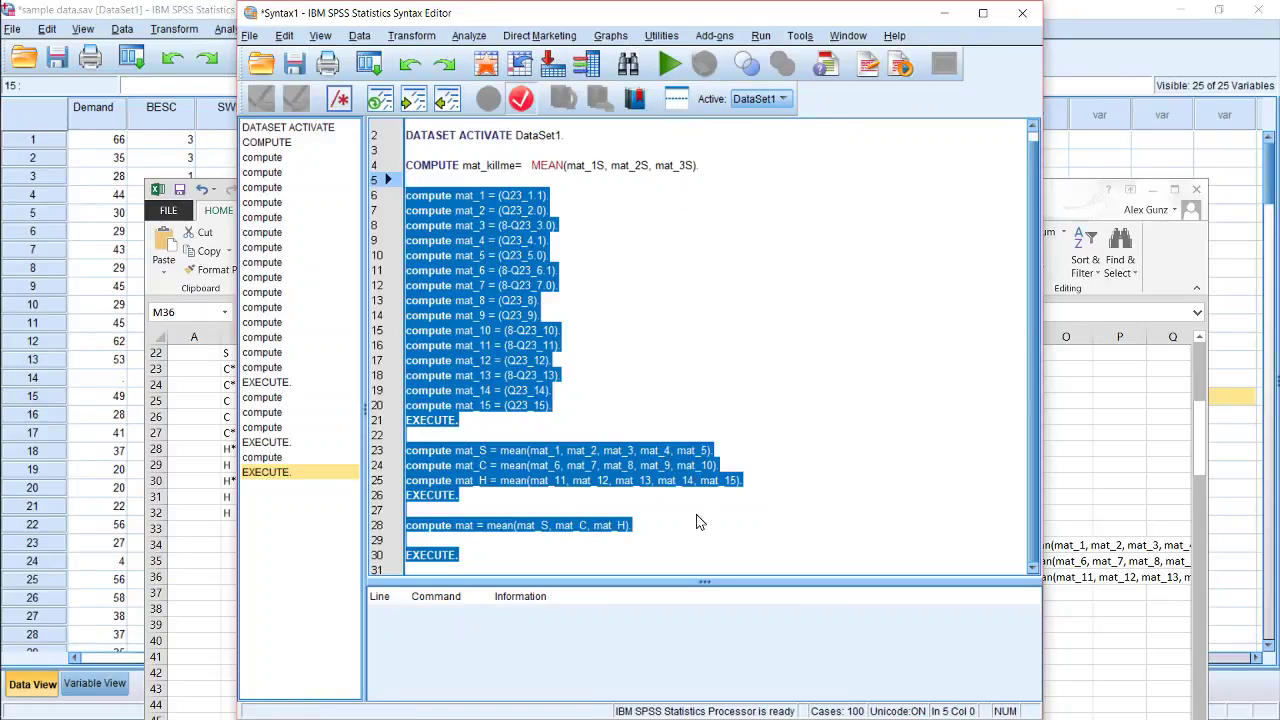
pyautogui.click(640, 556)
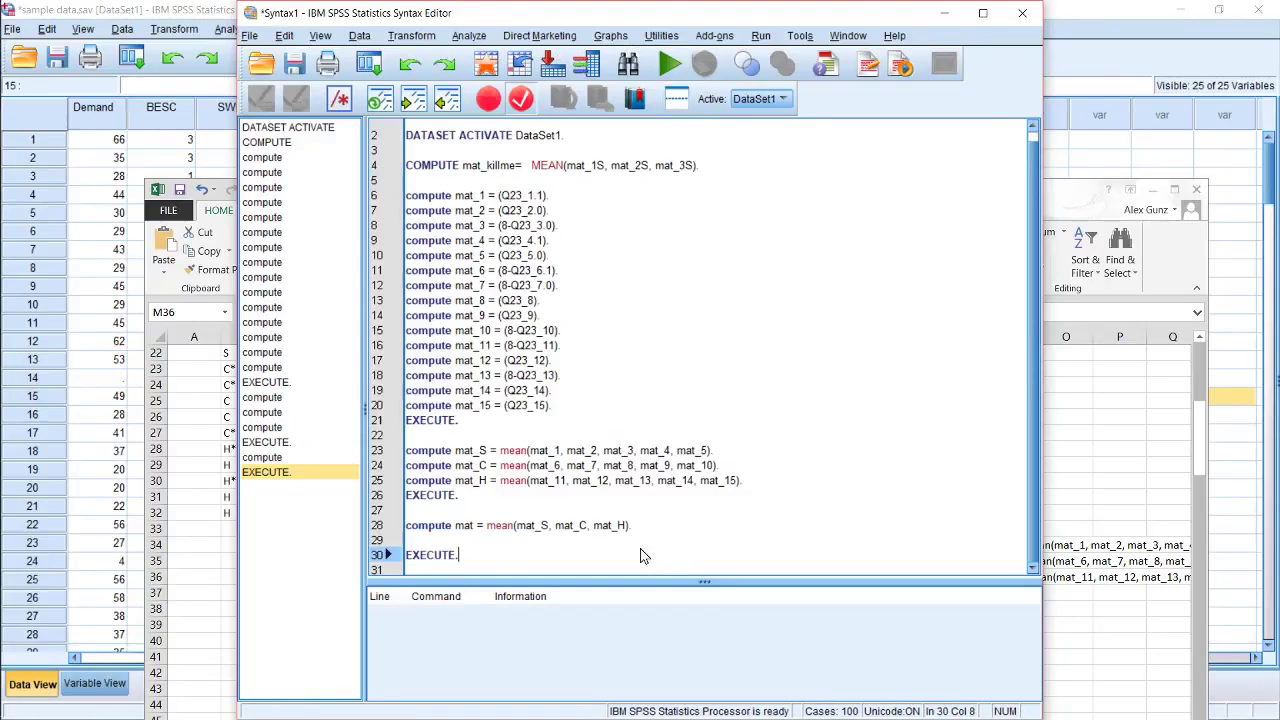
pyautogui.click(251, 37)
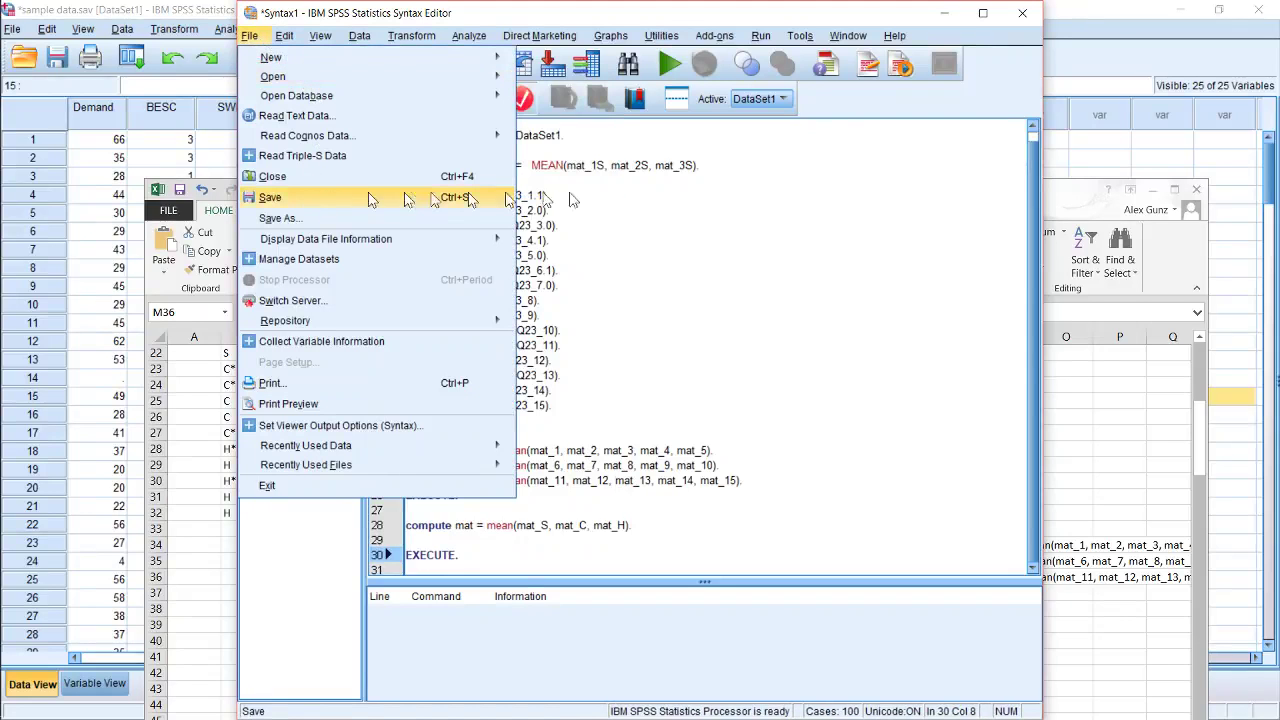
pyautogui.click(649, 205)
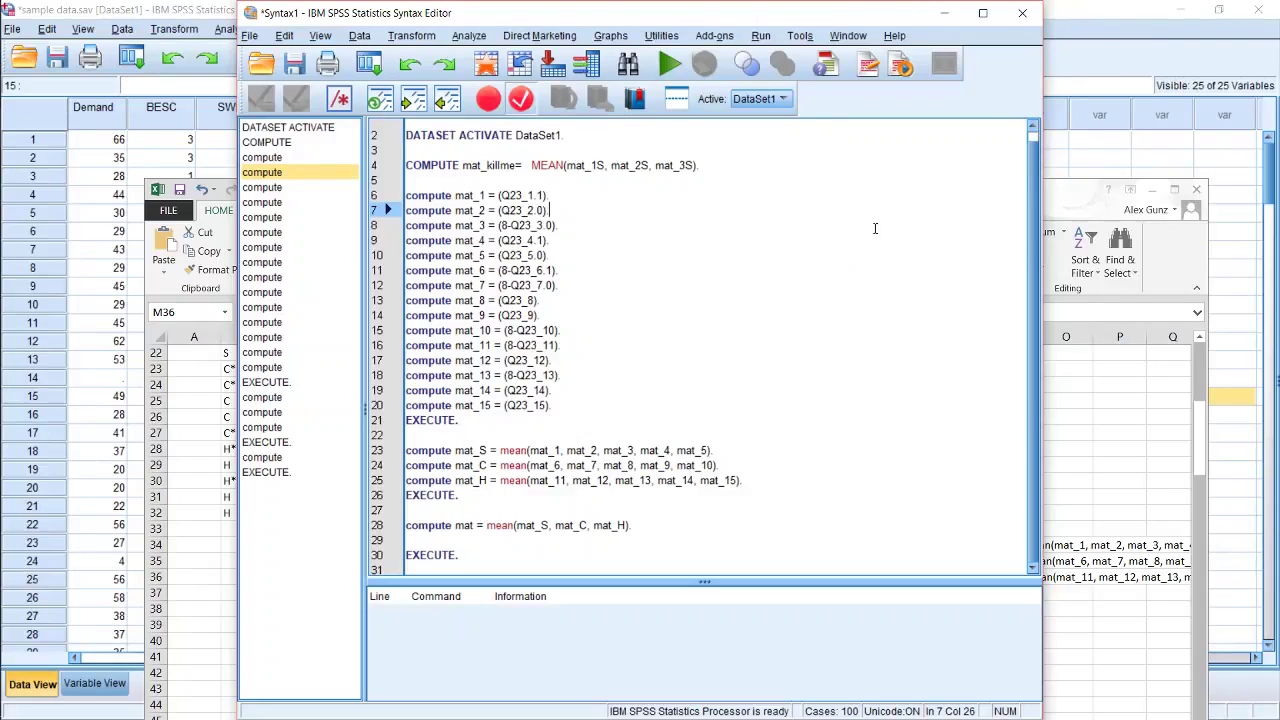
pyautogui.click(596, 546)
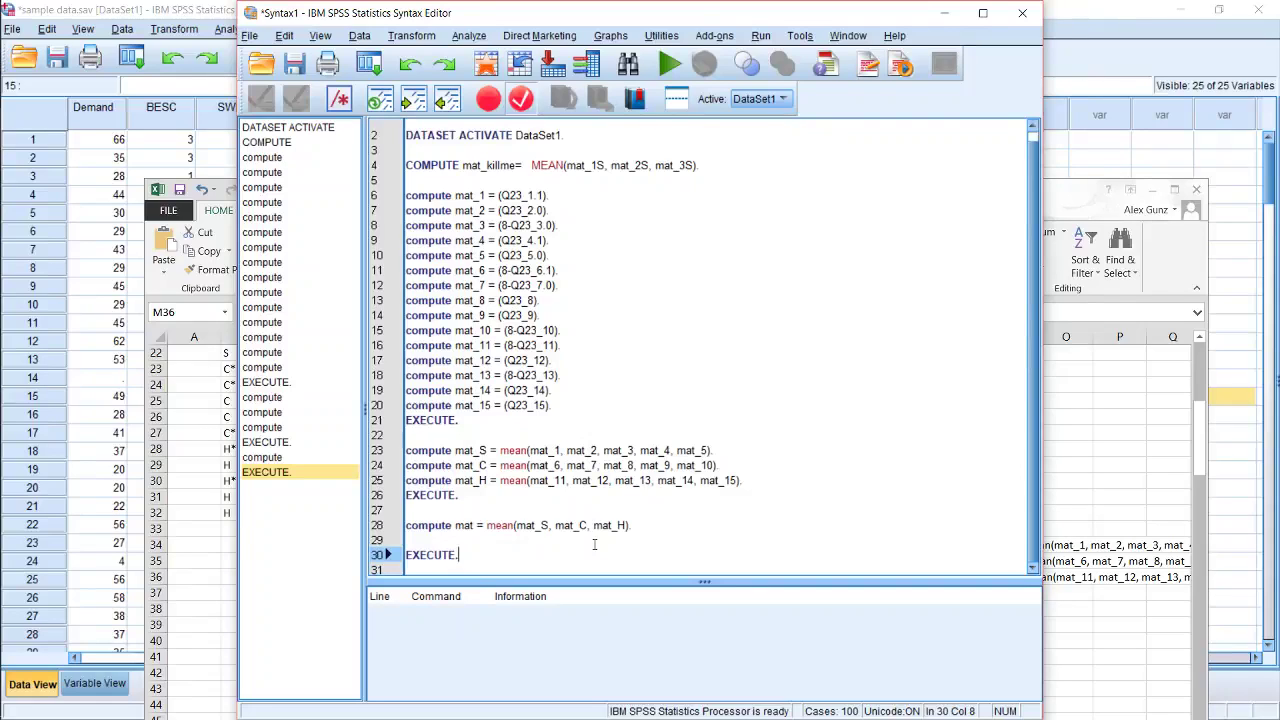
# Paste the Compute Variable command for mat as MEAN(mat_1S, mat_2S, mat_3S) below the last EXECUTE., accepting the change to the existing variable.
pyautogui.click(358, 38)
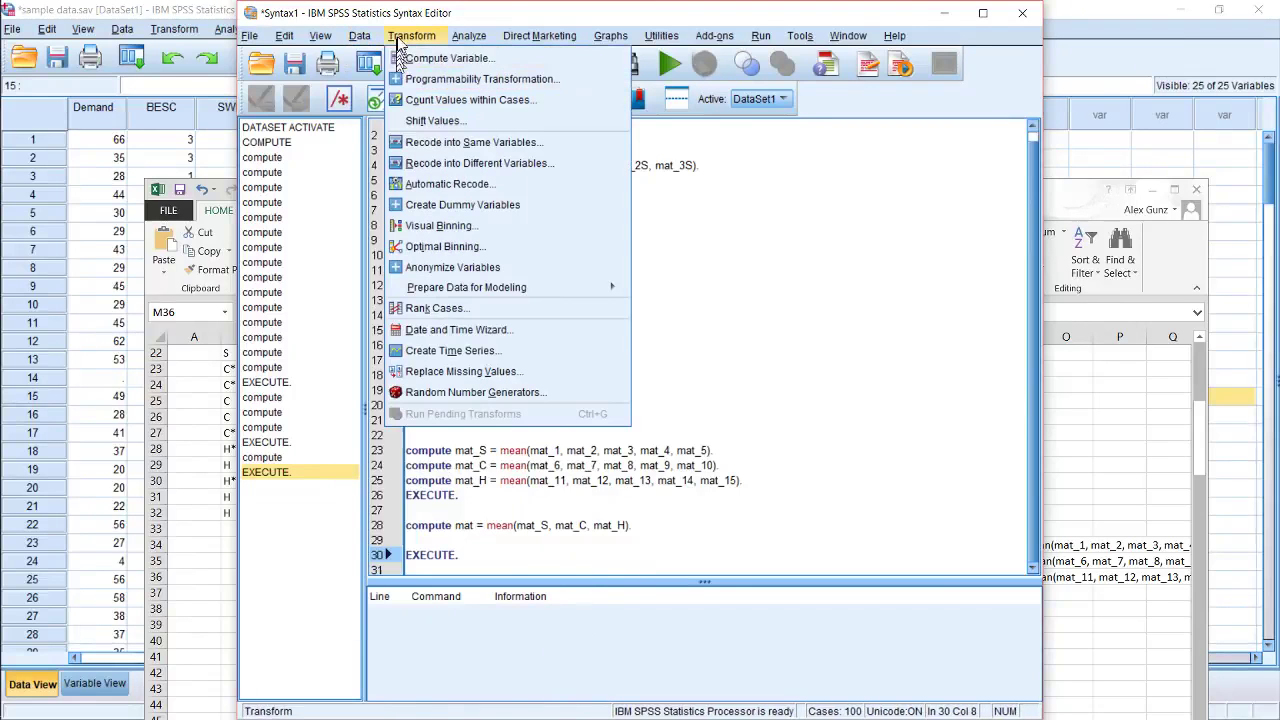
pyautogui.click(413, 58)
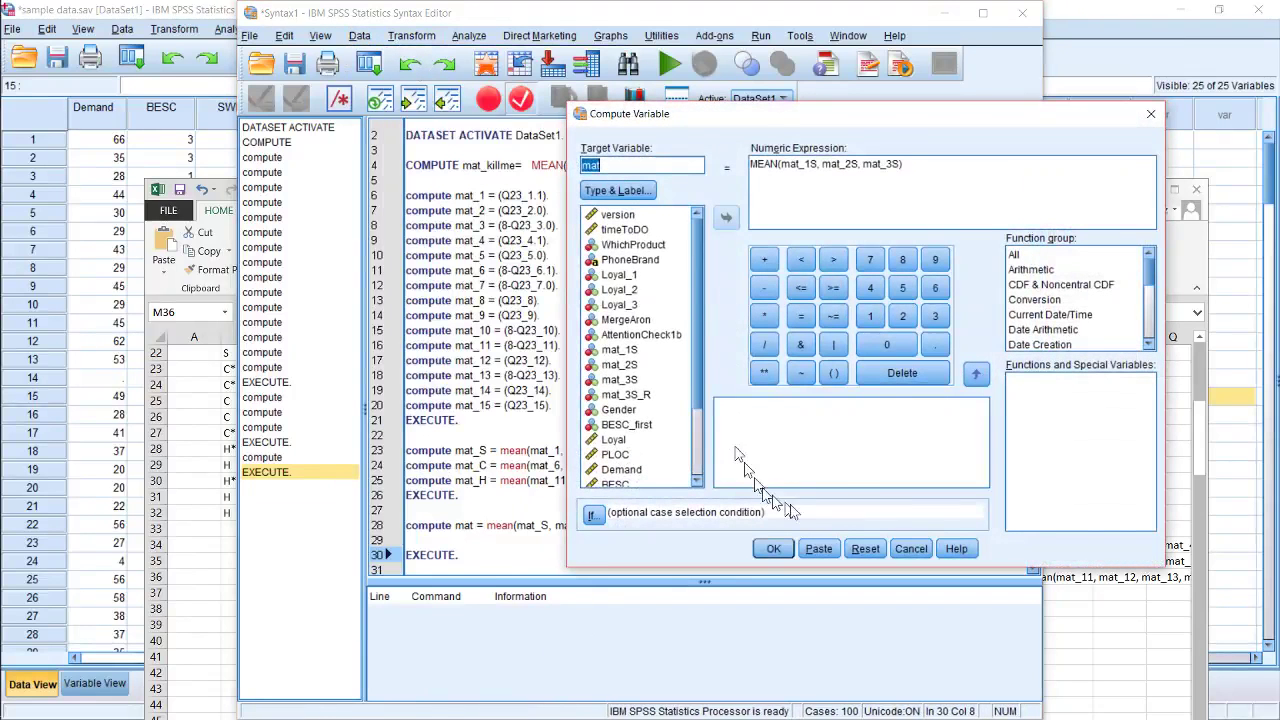
pyautogui.click(894, 206)
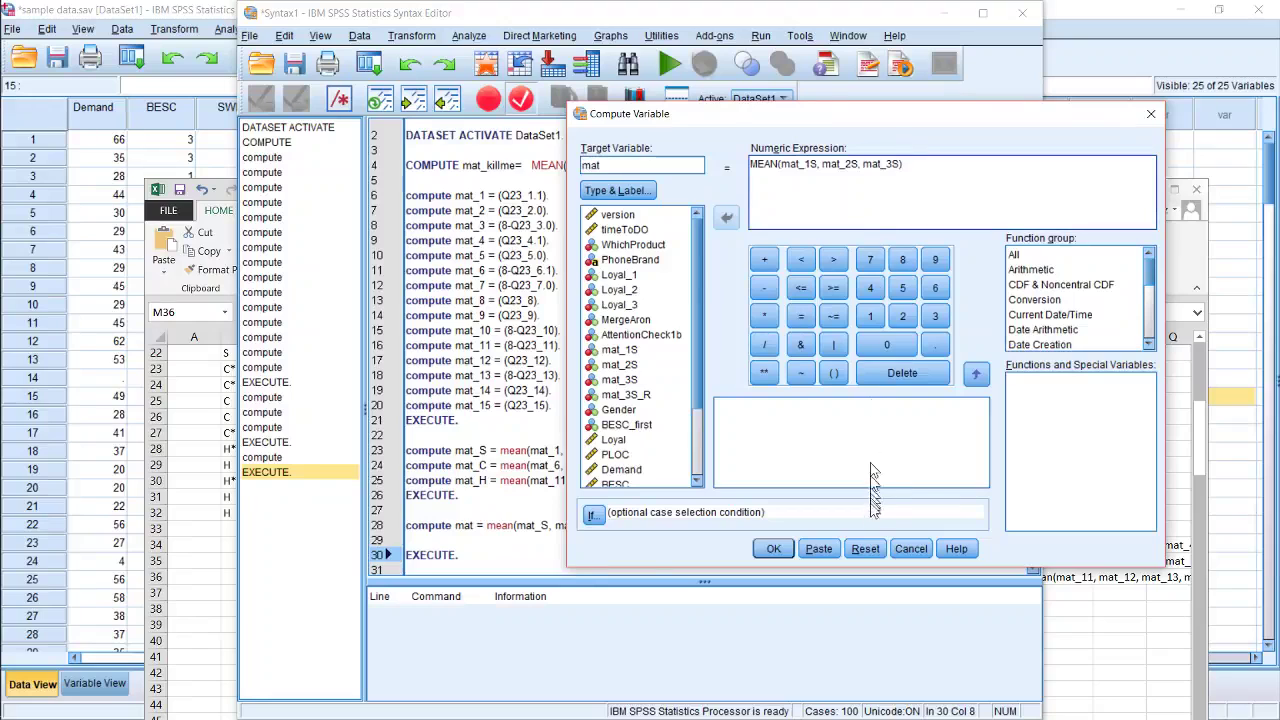
pyautogui.click(808, 556)
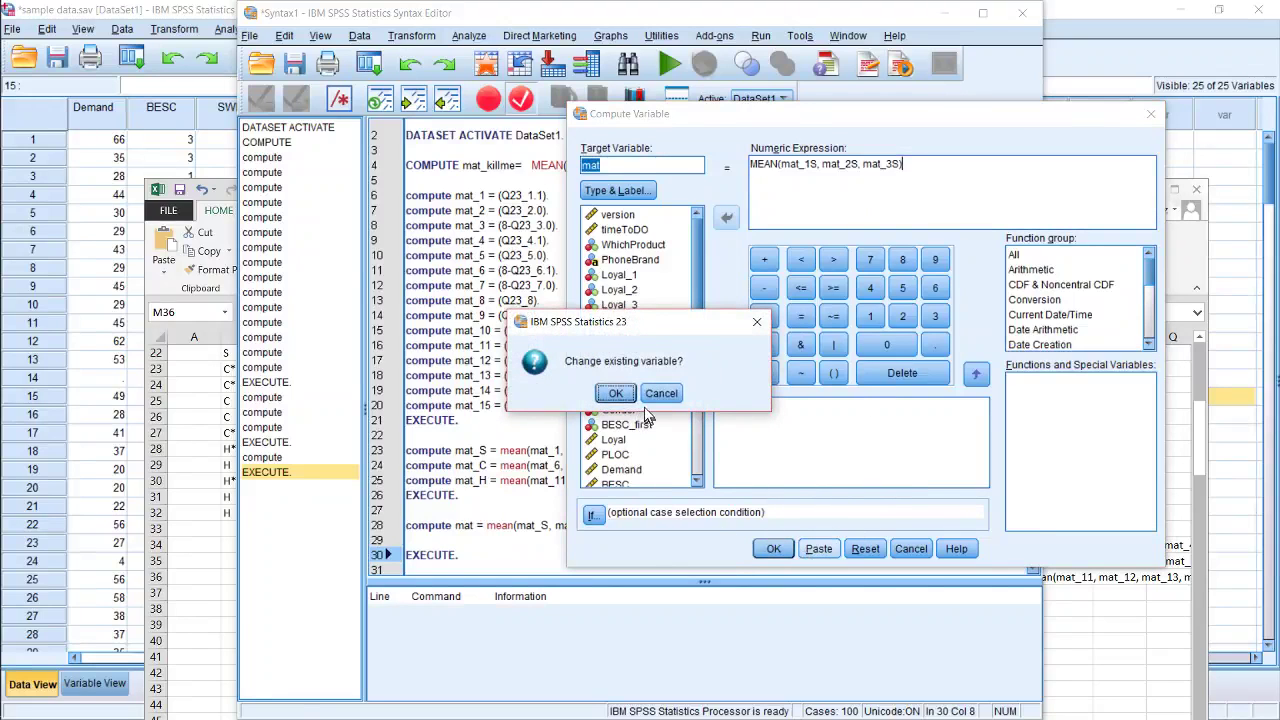
pyautogui.click(616, 393)
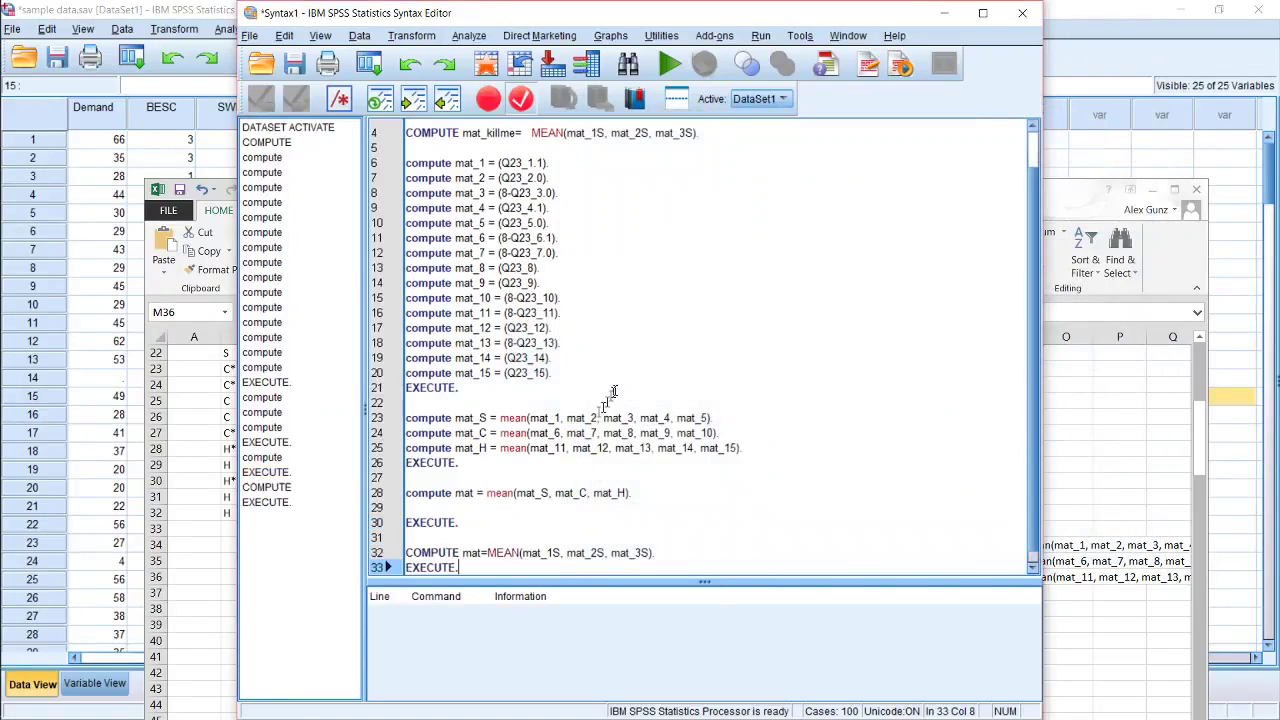
# Delete the pasted COMPUTE mat command and its EXECUTE. line from the end of the syntax.
pyautogui.click(498, 566)
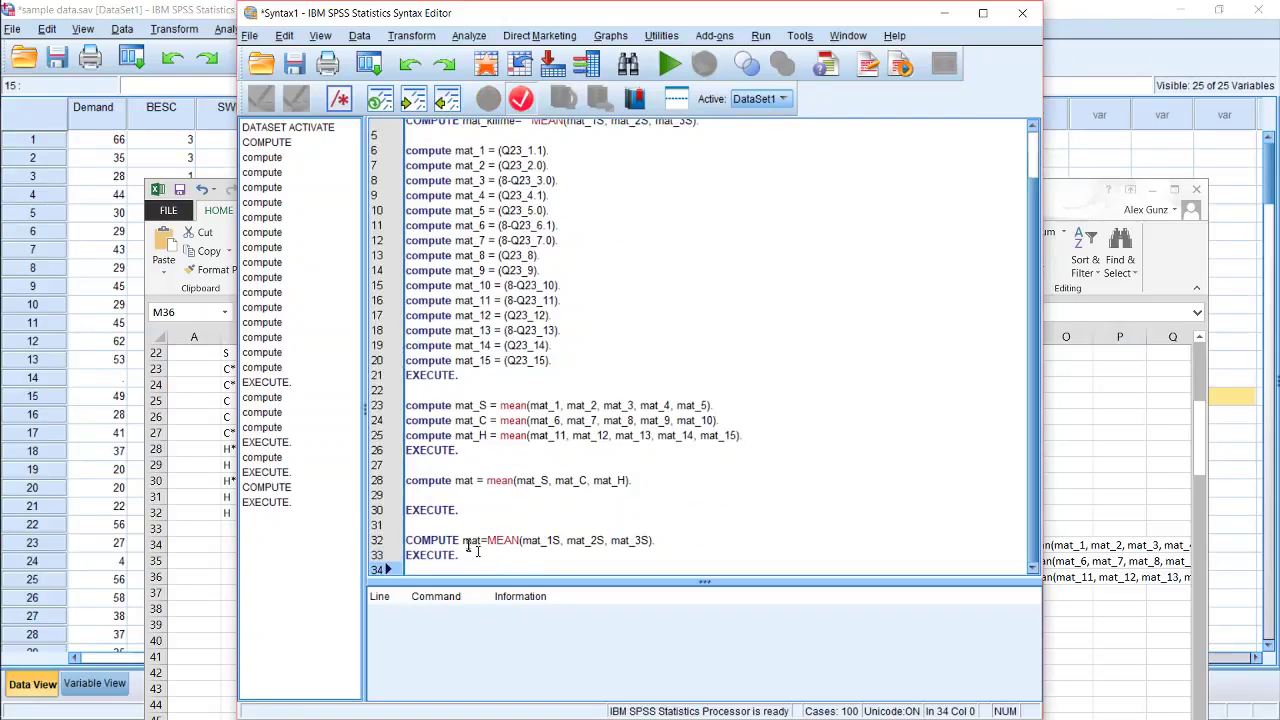
pyautogui.click(463, 540)
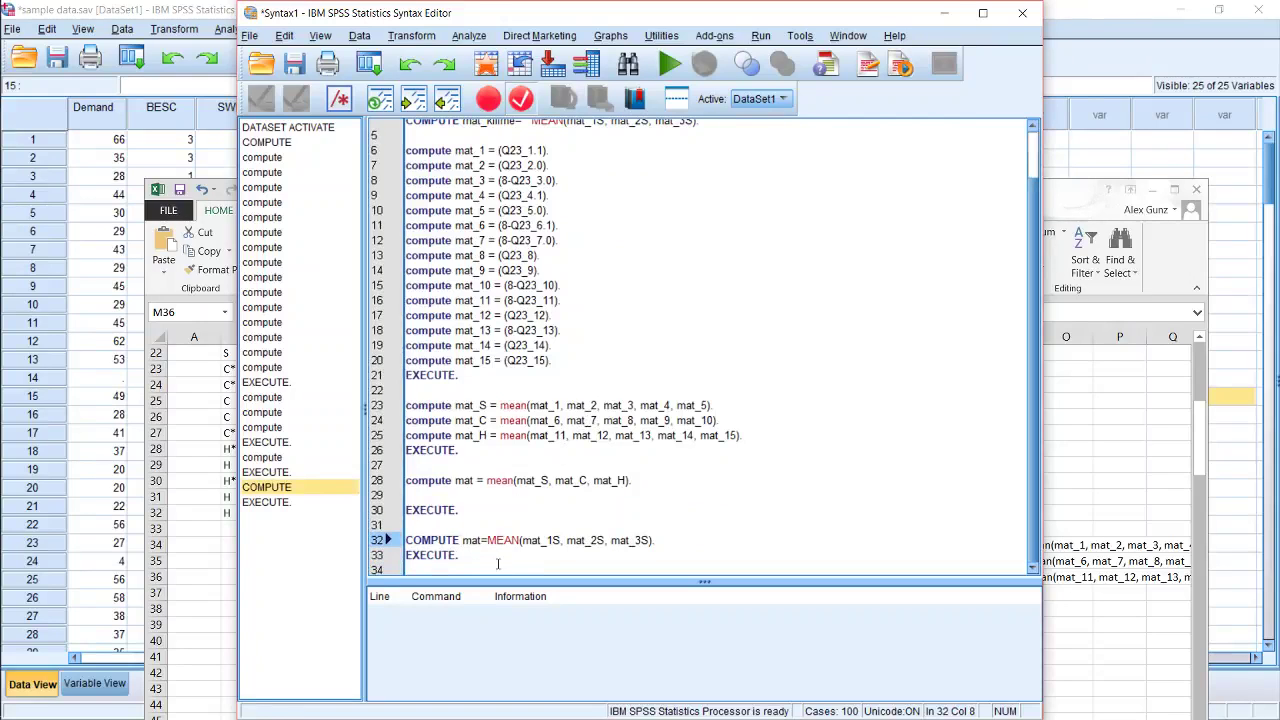
pyautogui.moveTo(483, 563); pyautogui.dragTo(391, 536)
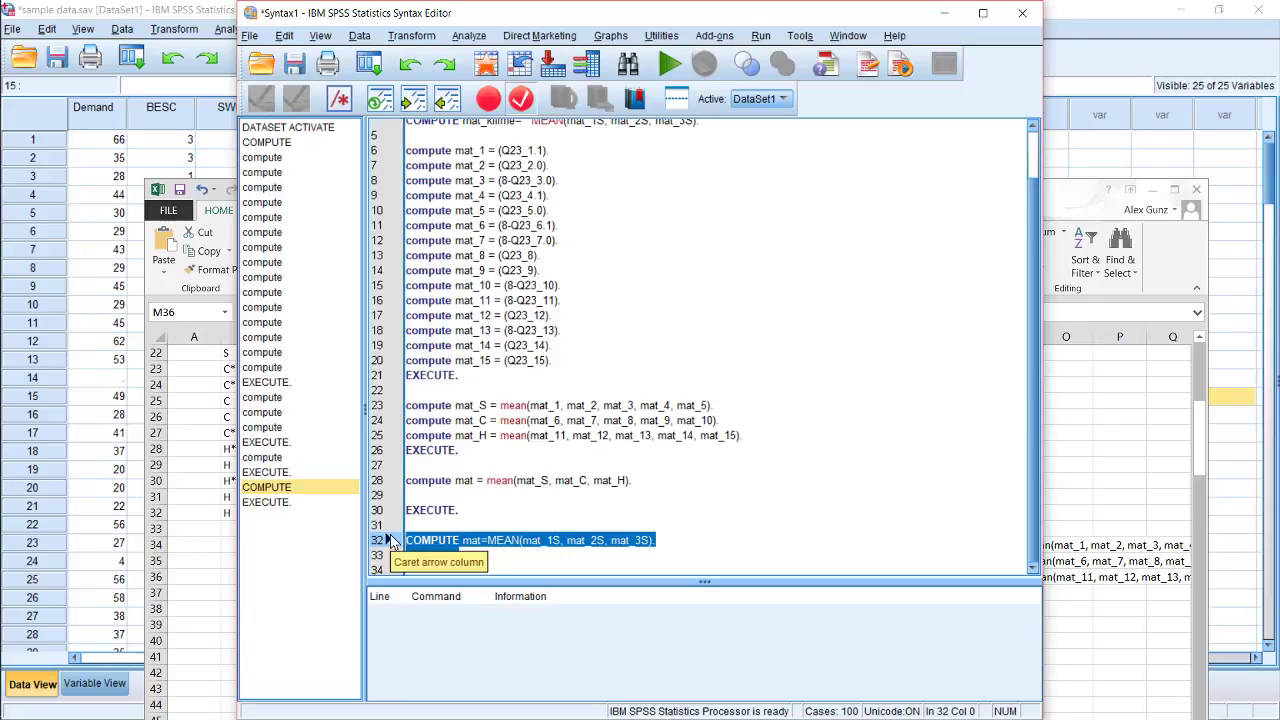
pyautogui.press('Delete')
pyautogui.press('Return')
pyautogui.scroll(-1, 391, 540)
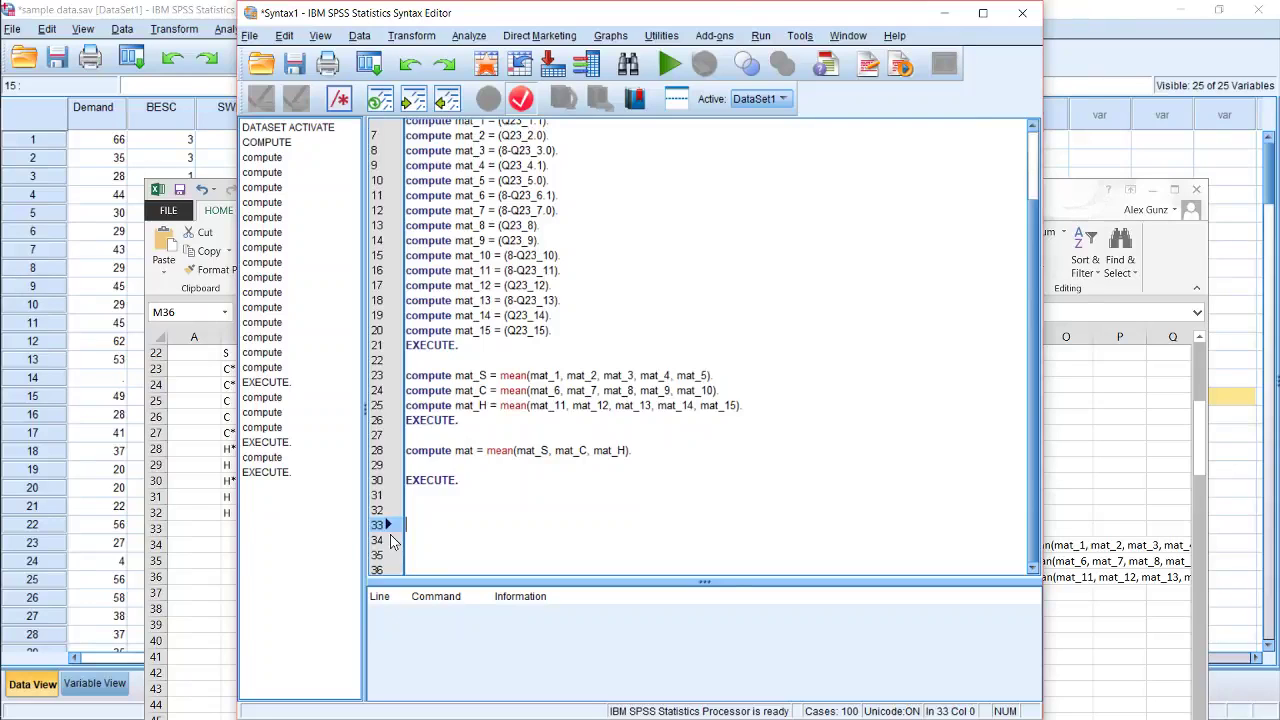
# Switch to the data editor and examine the values in the BESC_first and Loyal columns.
pyautogui.click(103, 348)
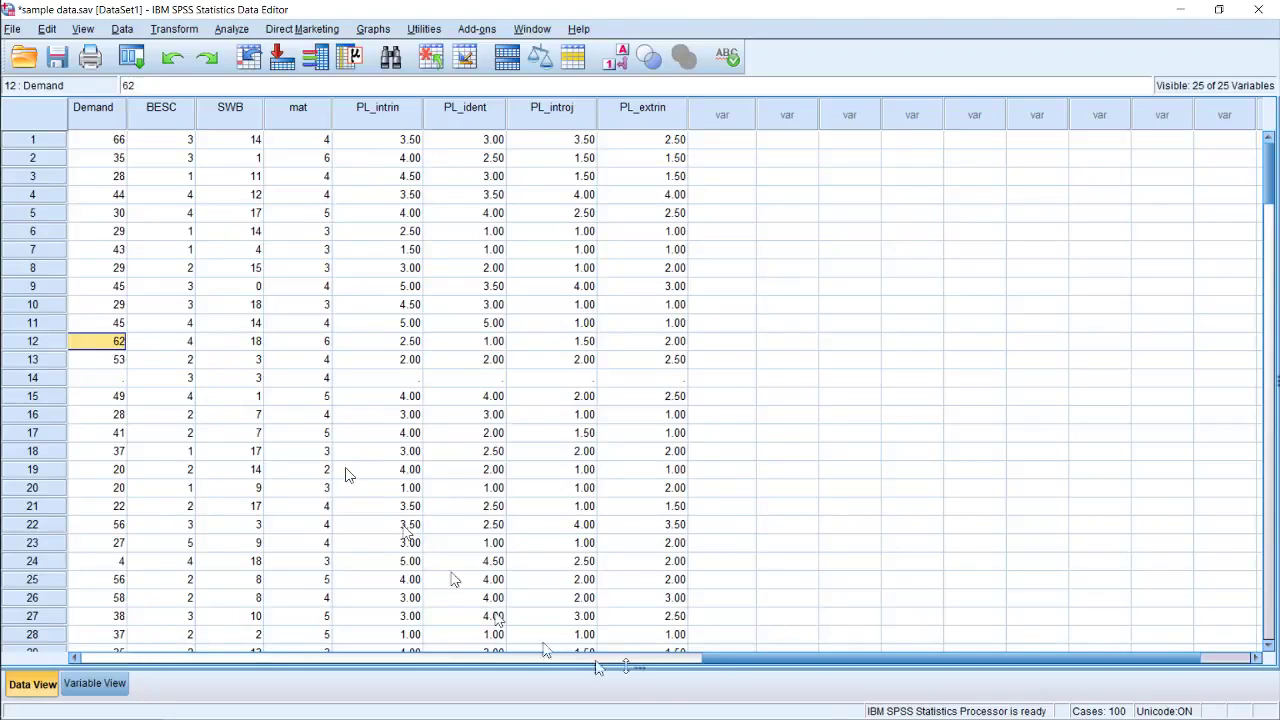
pyautogui.moveTo(749, 663); pyautogui.dragTo(538, 656)
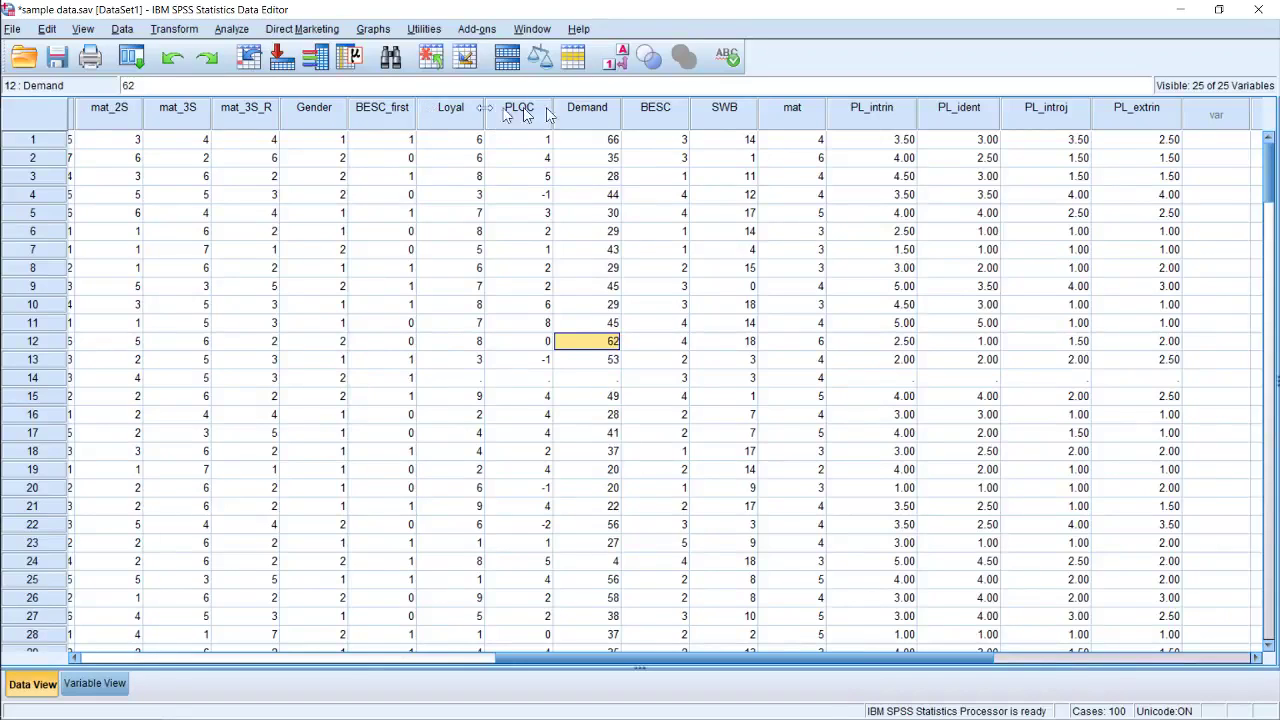
pyautogui.click(390, 142)
pyautogui.click(390, 159)
pyautogui.click(390, 196)
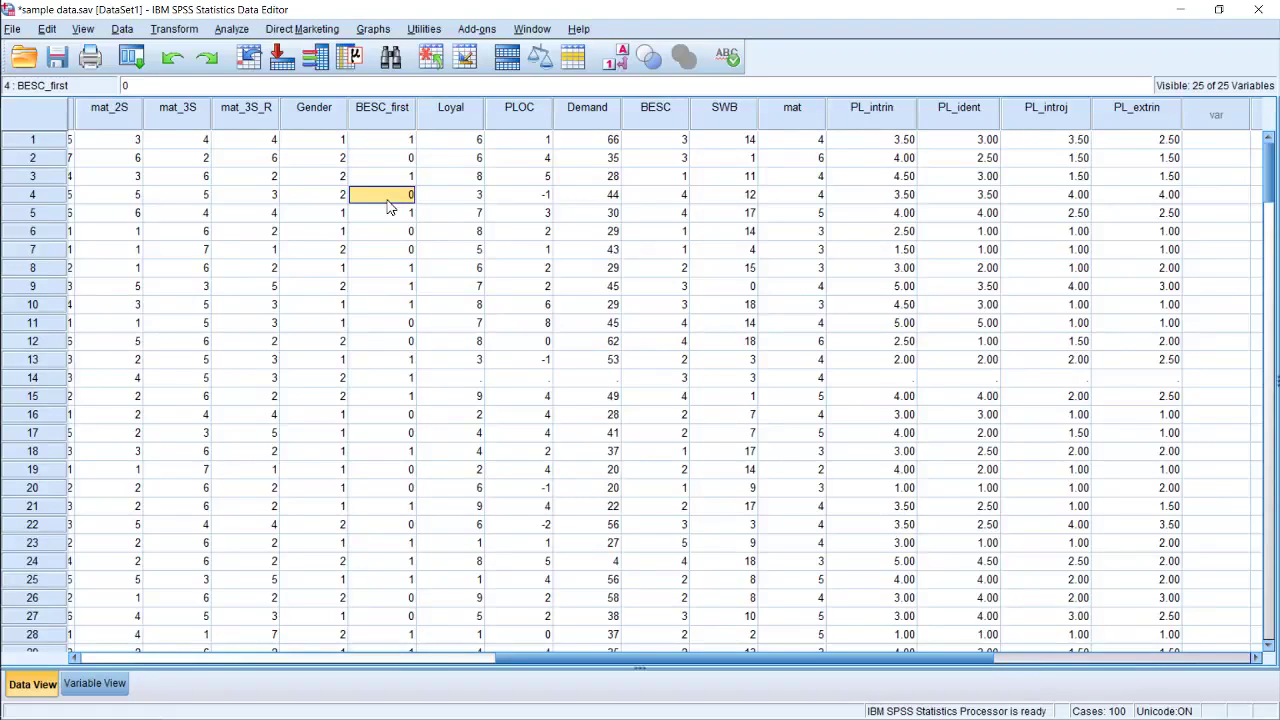
pyautogui.click(390, 286)
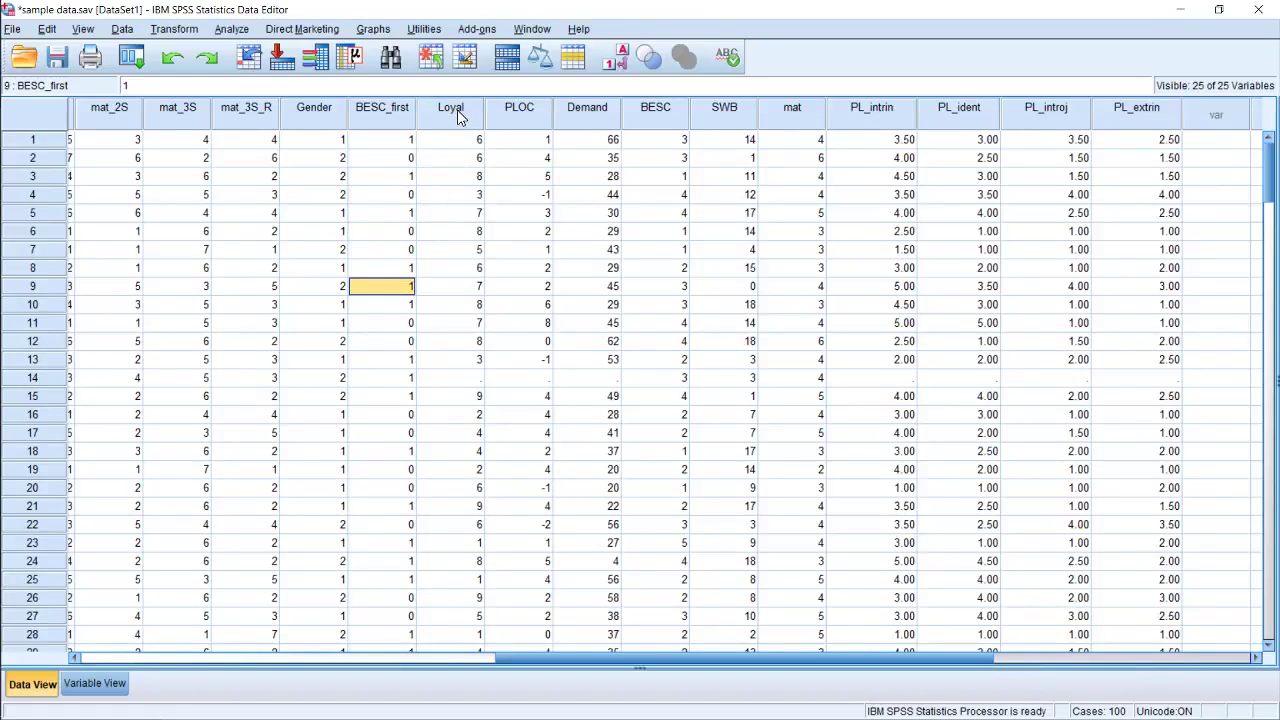
pyautogui.click(460, 176)
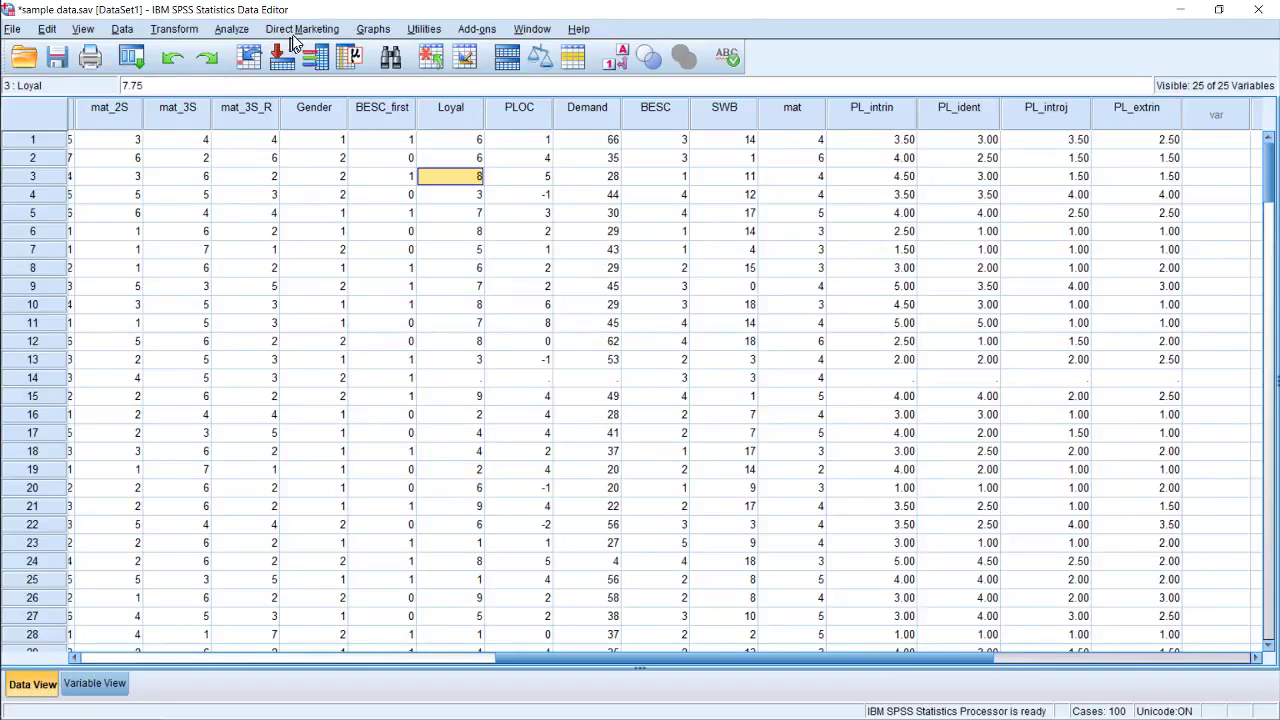
pyautogui.click(222, 33)
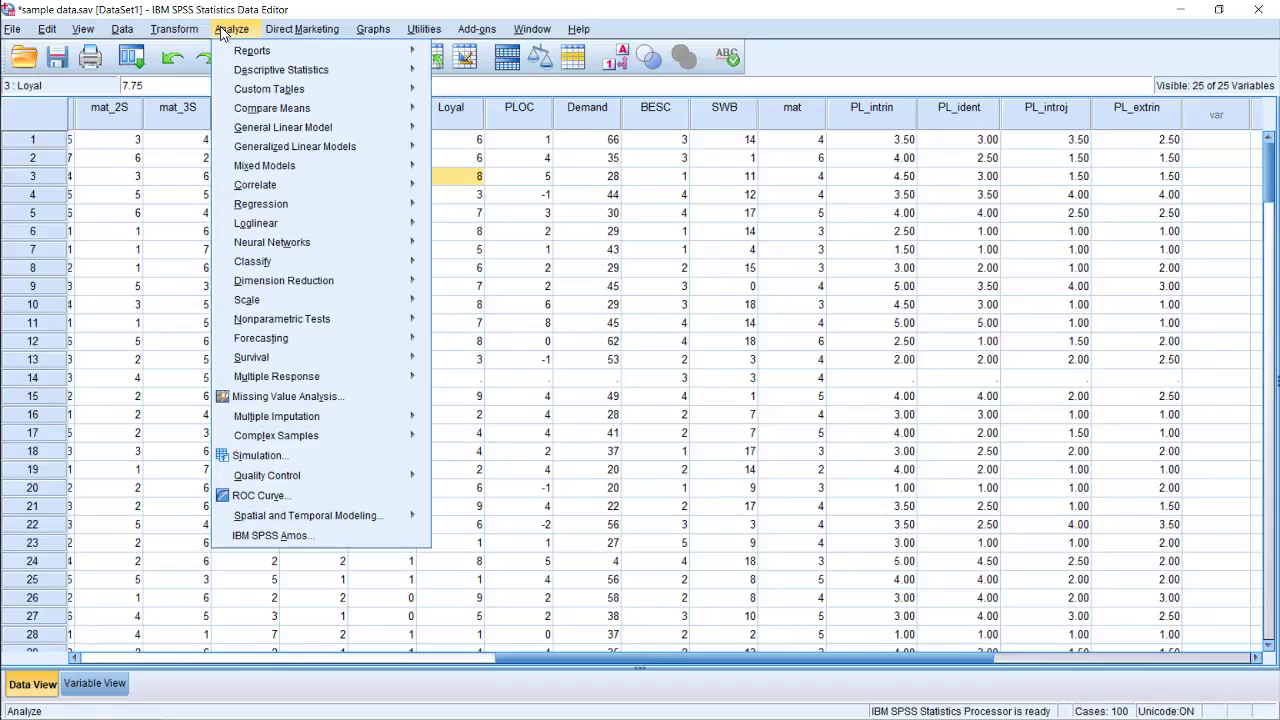
pyautogui.moveTo(297, 72)
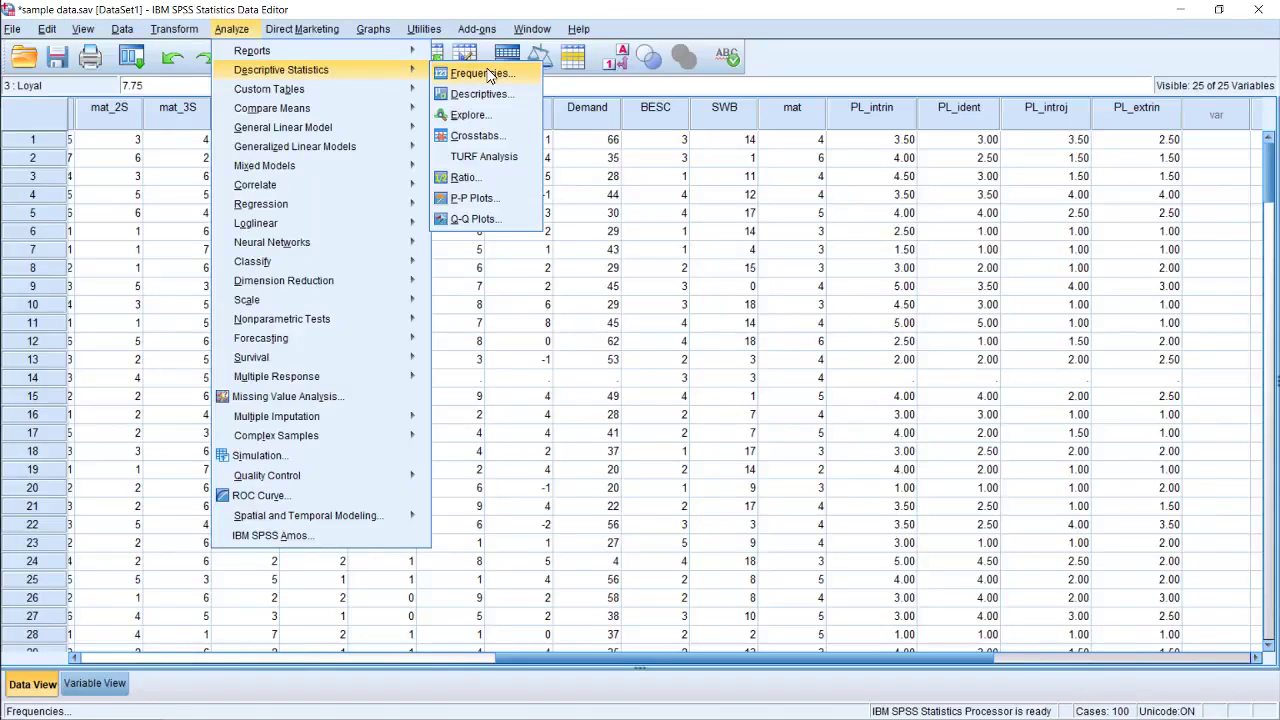
pyautogui.click(737, 257)
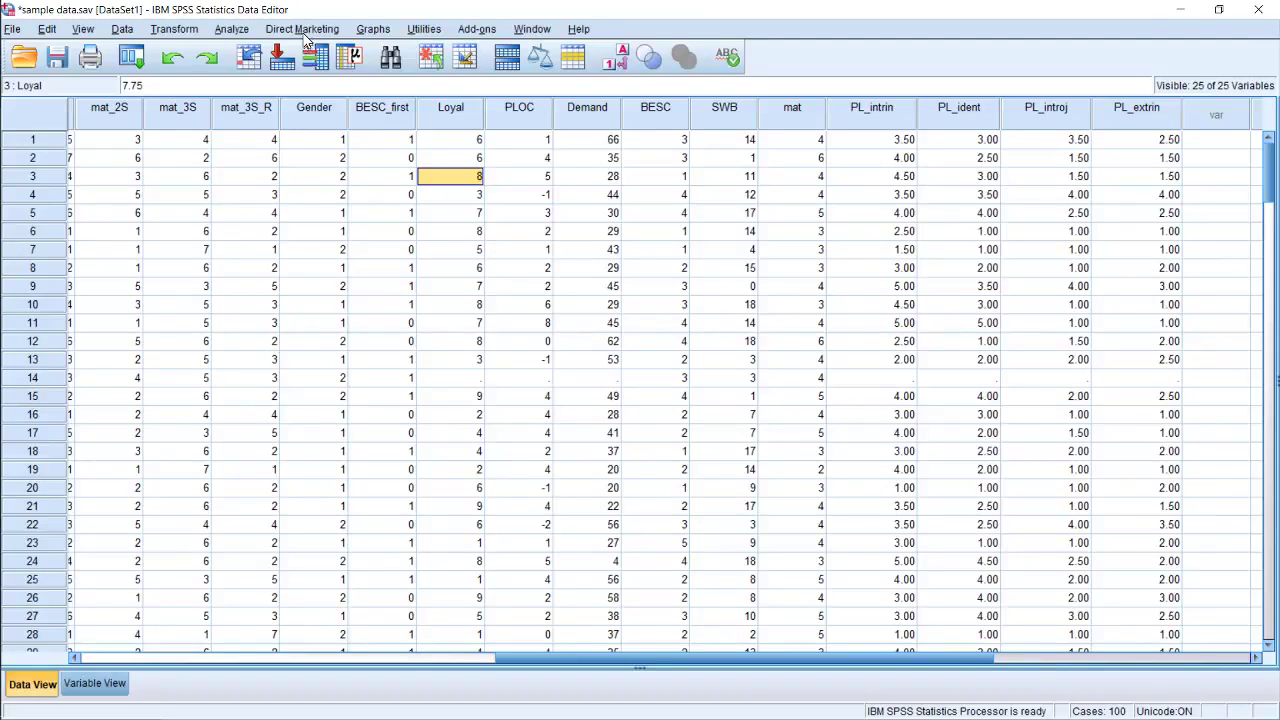
# Run a Frequencies analysis on the variable mat with frequency tables displayed.
pyautogui.click(228, 30)
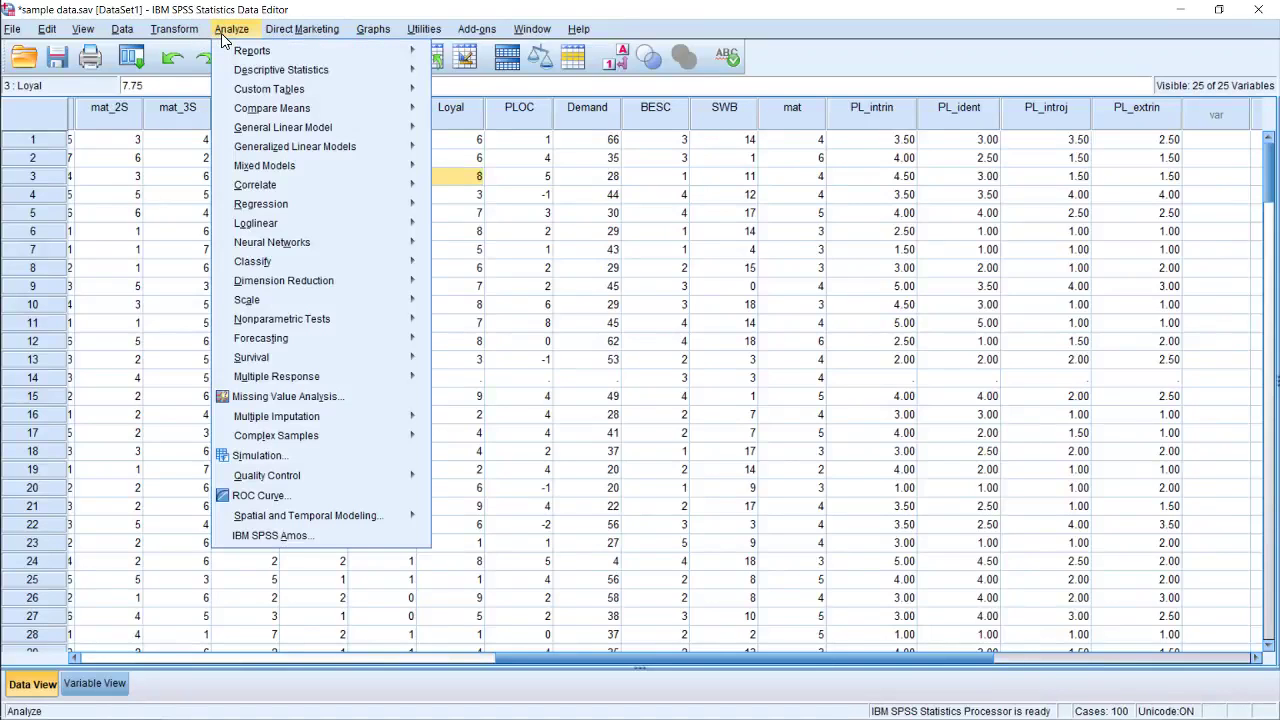
pyautogui.moveTo(278, 70)
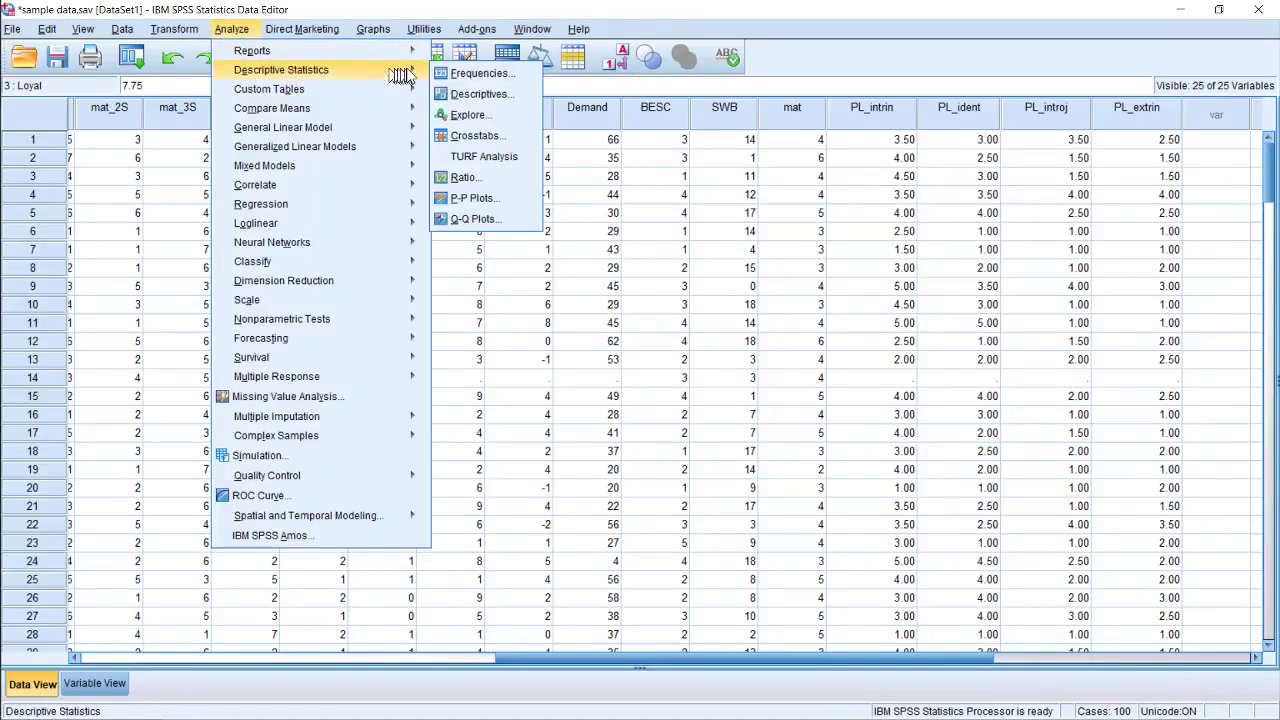
pyautogui.click(478, 74)
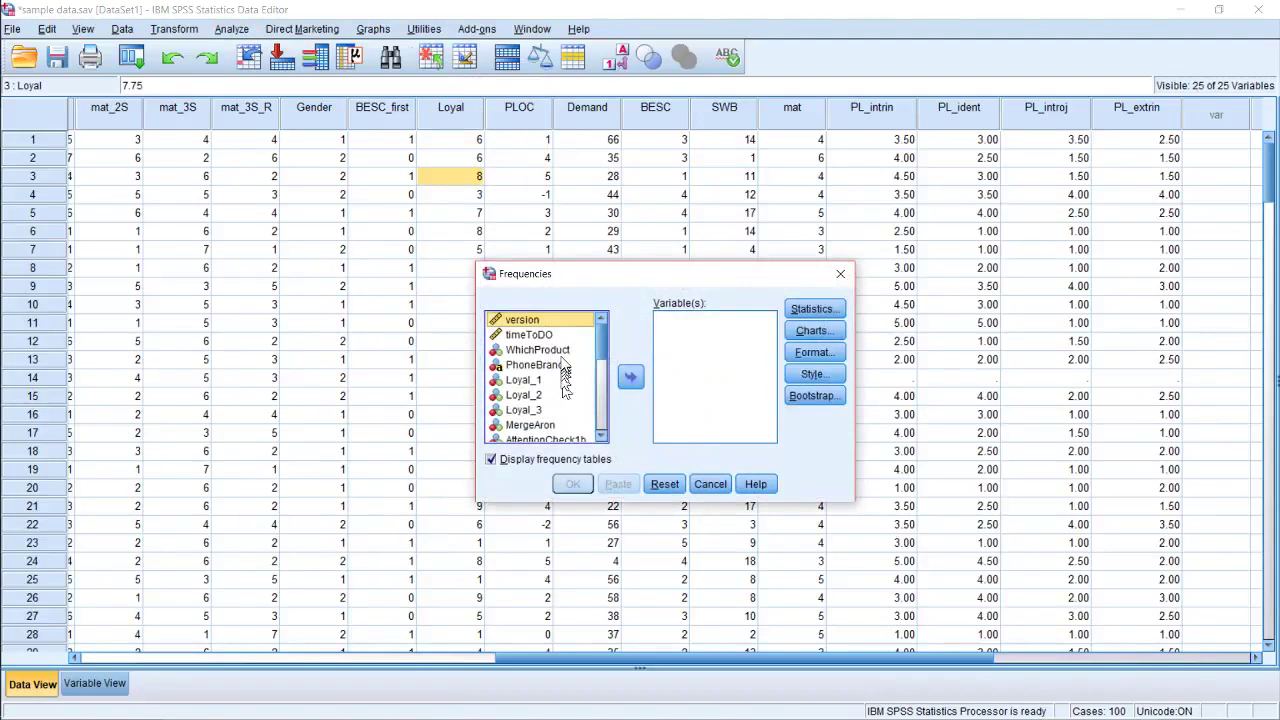
pyautogui.moveTo(600, 366); pyautogui.dragTo(600, 428)
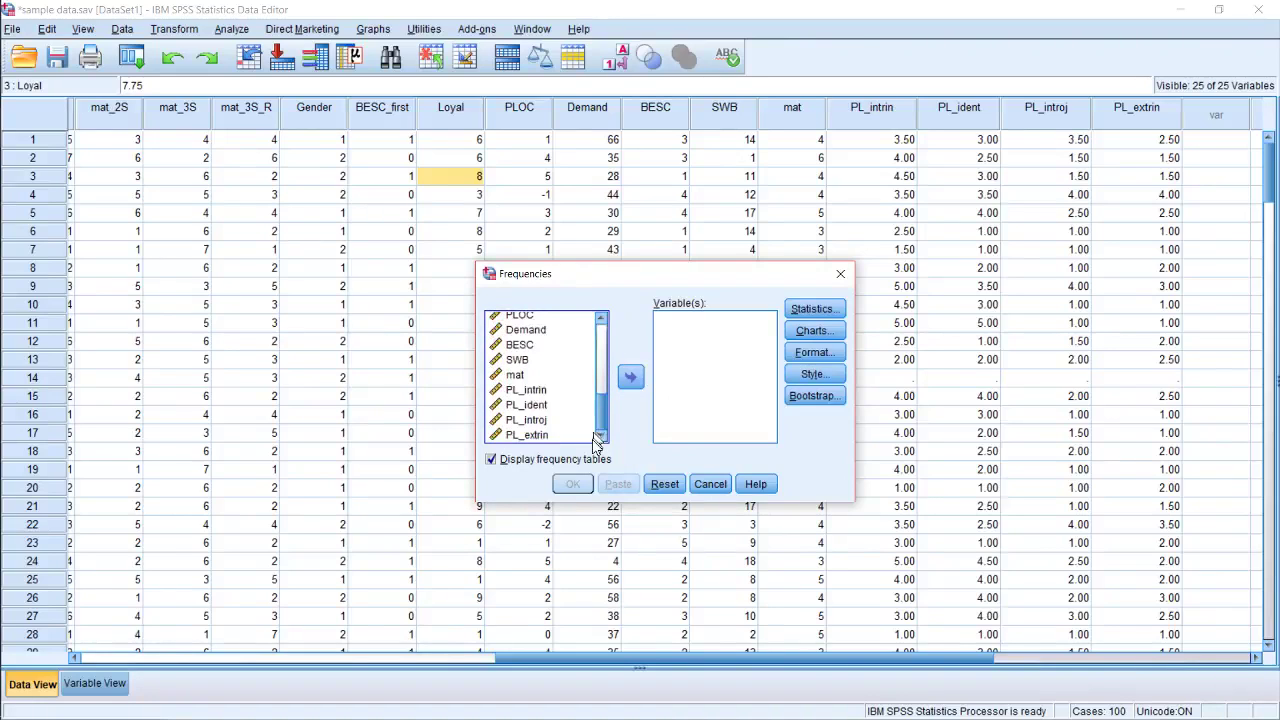
pyautogui.click(528, 378)
pyautogui.click(630, 376)
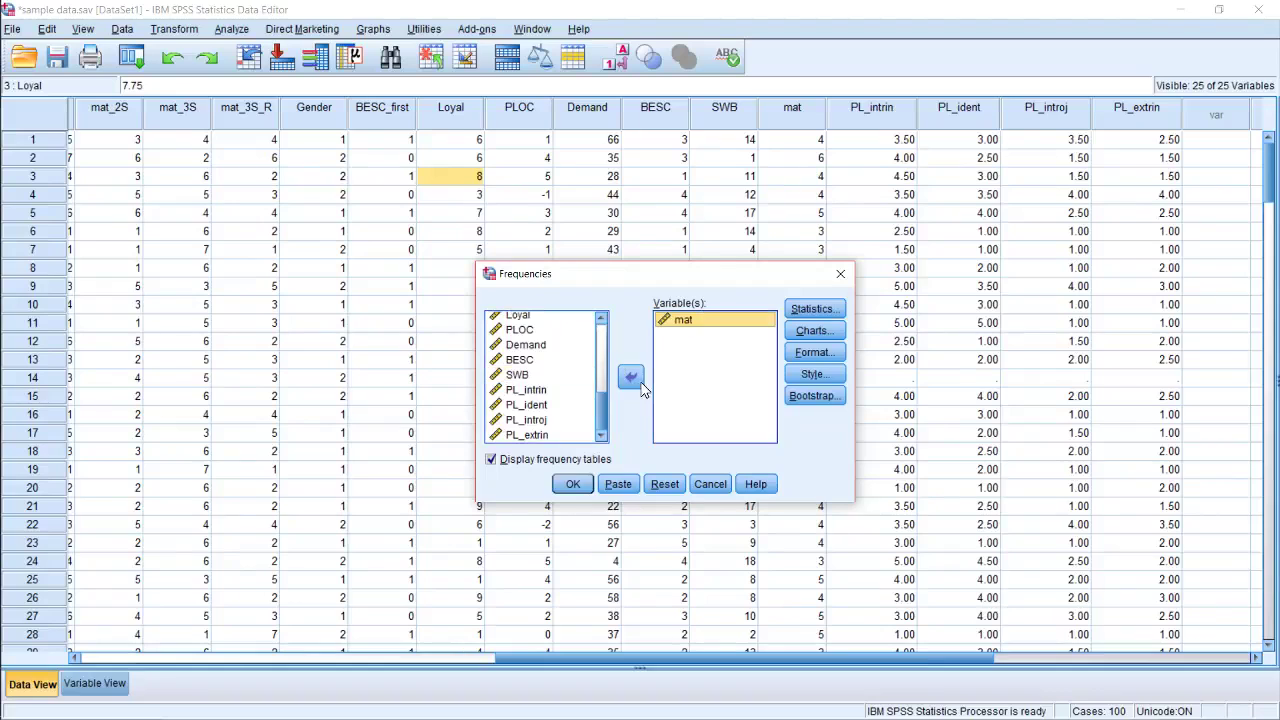
pyautogui.click(573, 484)
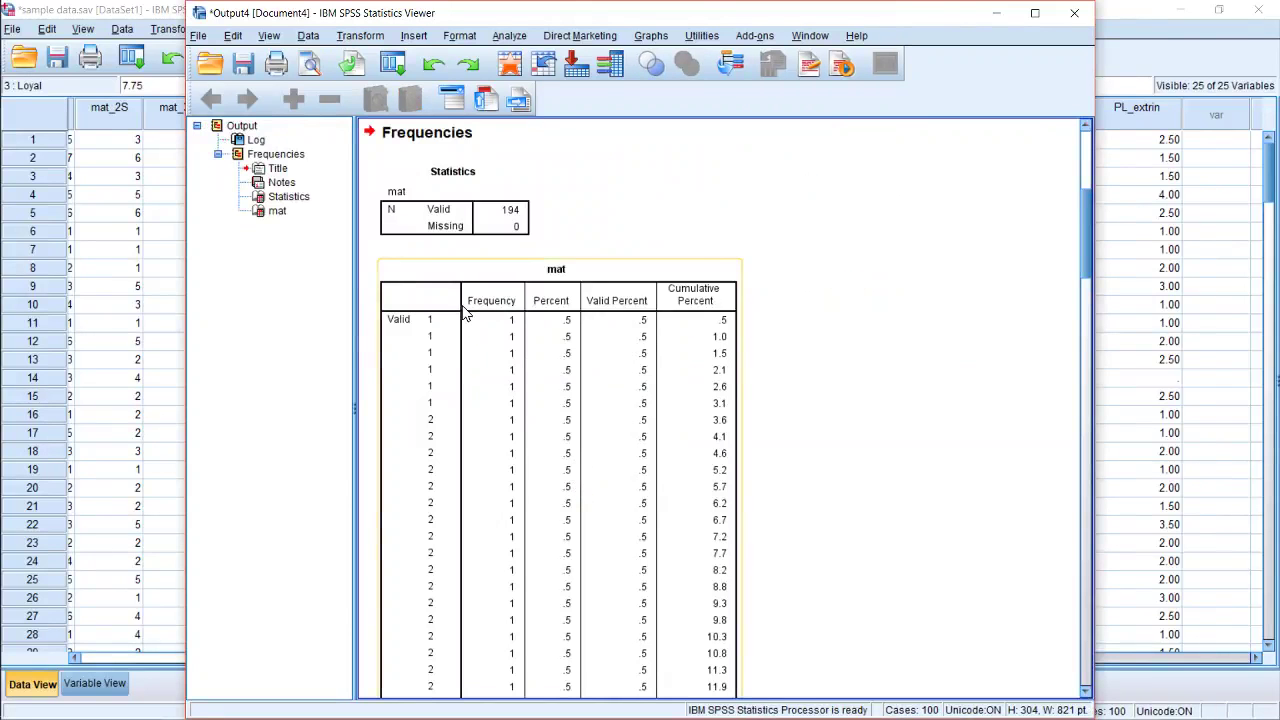
# Examine the mat frequency table in the output, including its values and cumulative percentages, and return to the command log.
pyautogui.scroll(-6, 515, 320)
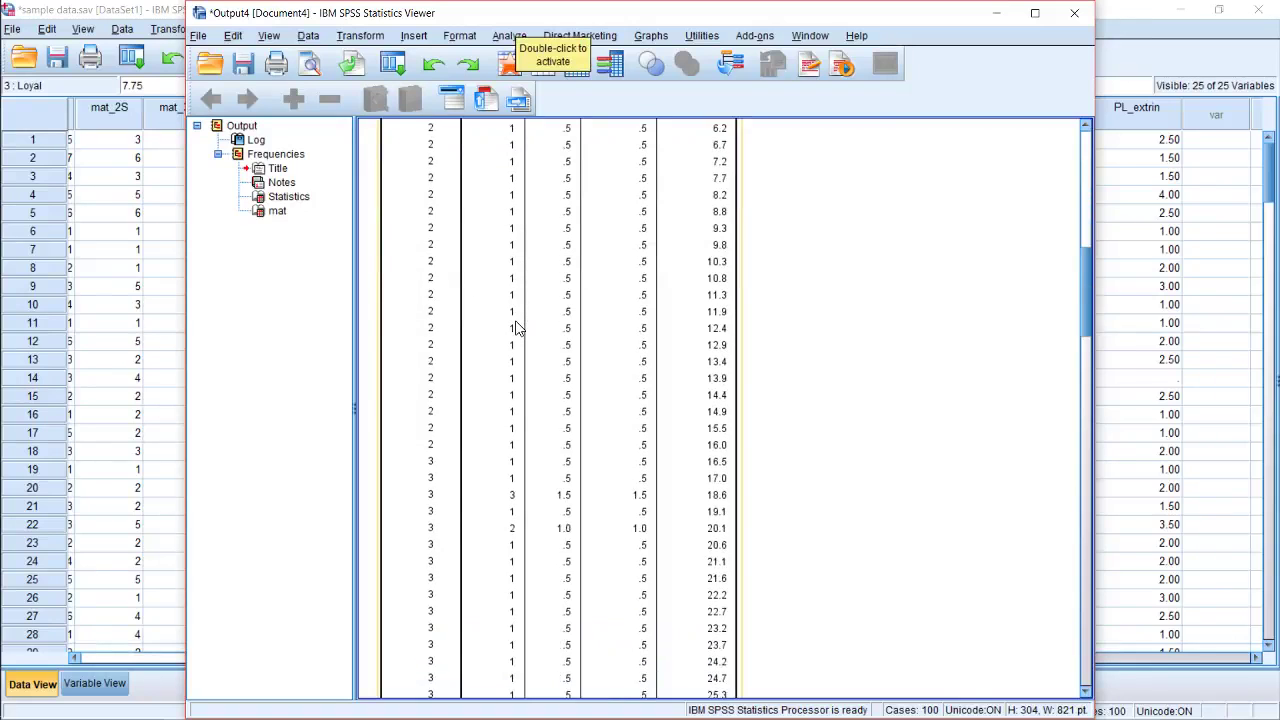
pyautogui.scroll(6, 515, 320)
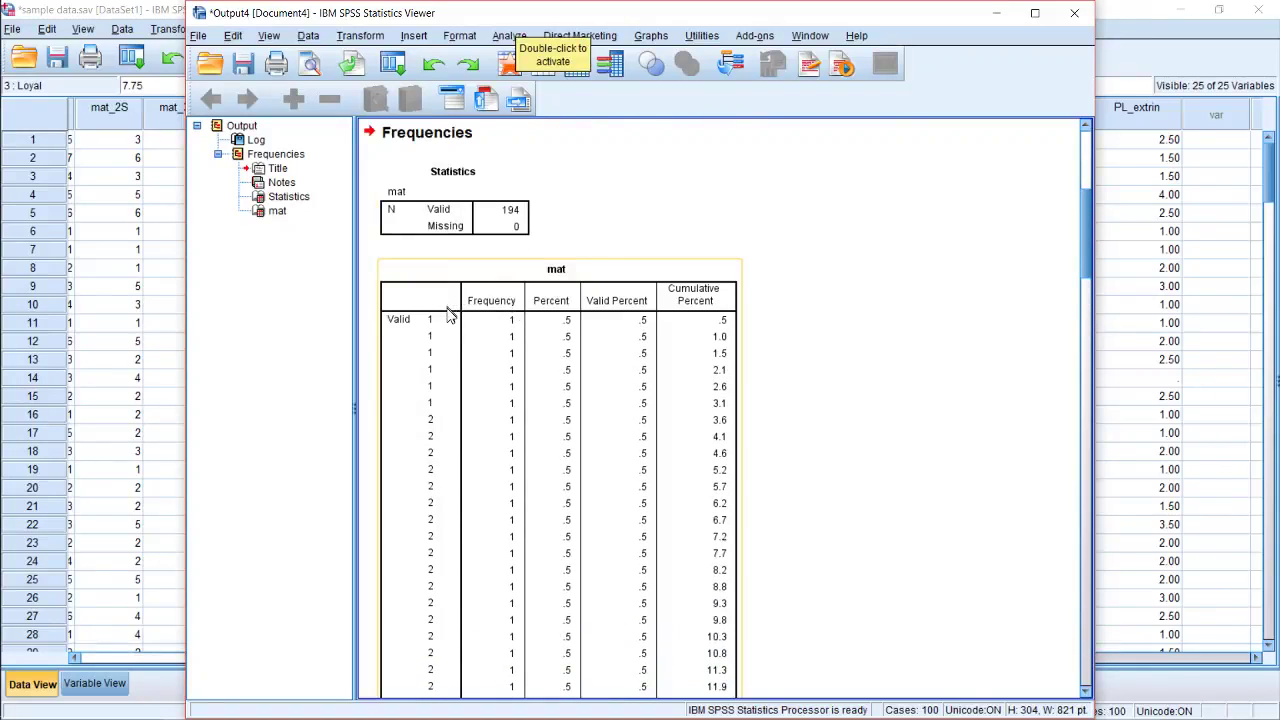
pyautogui.scroll(-2, 445, 337)
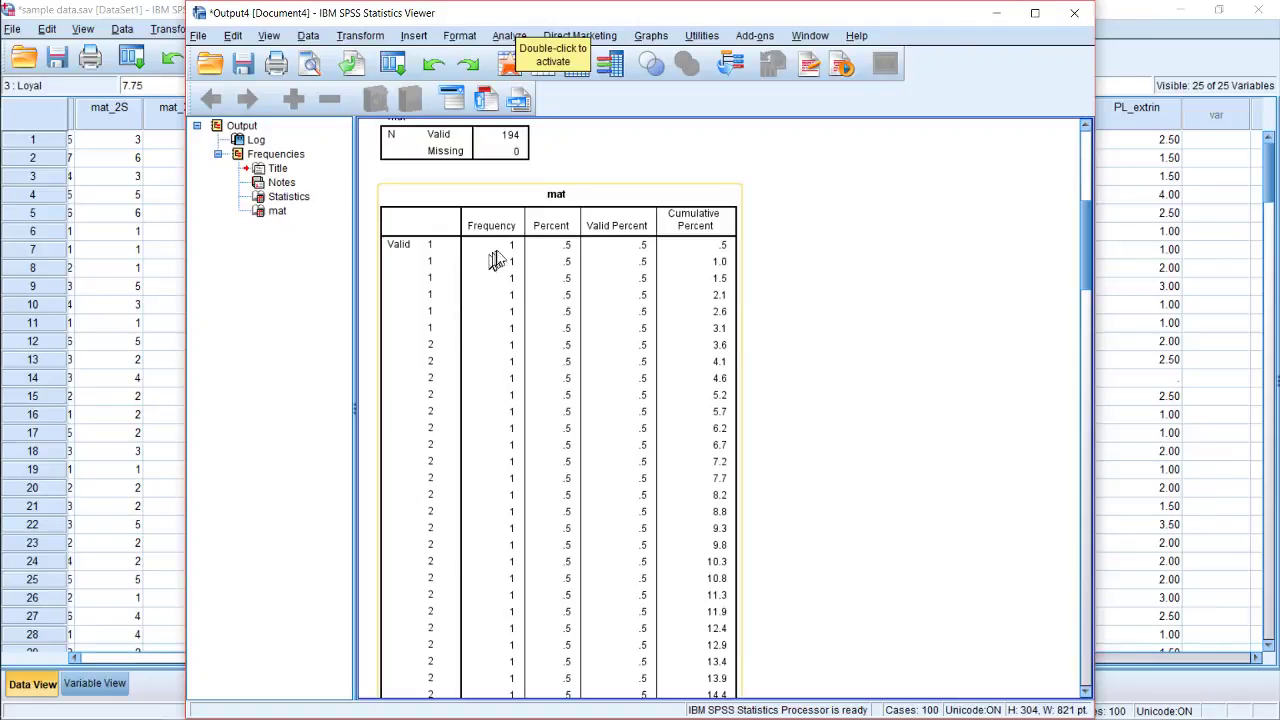
pyautogui.scroll(-5, 502, 318)
pyautogui.scroll(-3, 505, 332)
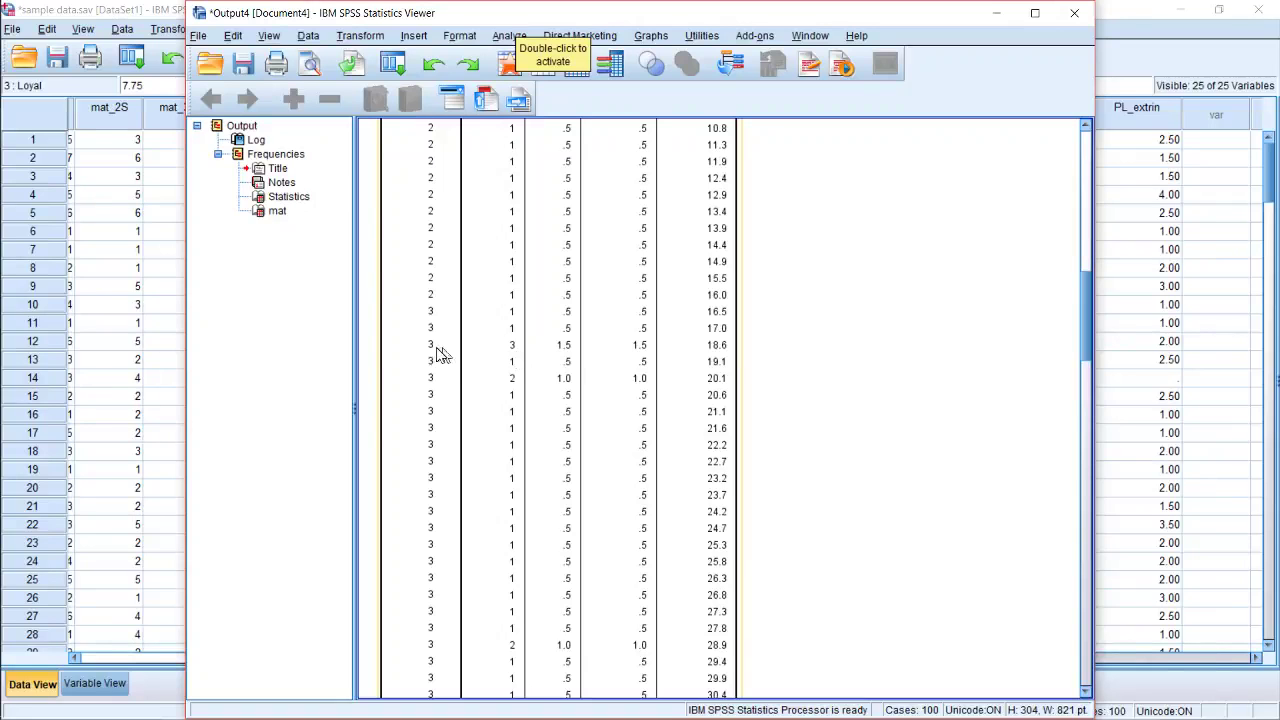
pyautogui.scroll(-6, 437, 357)
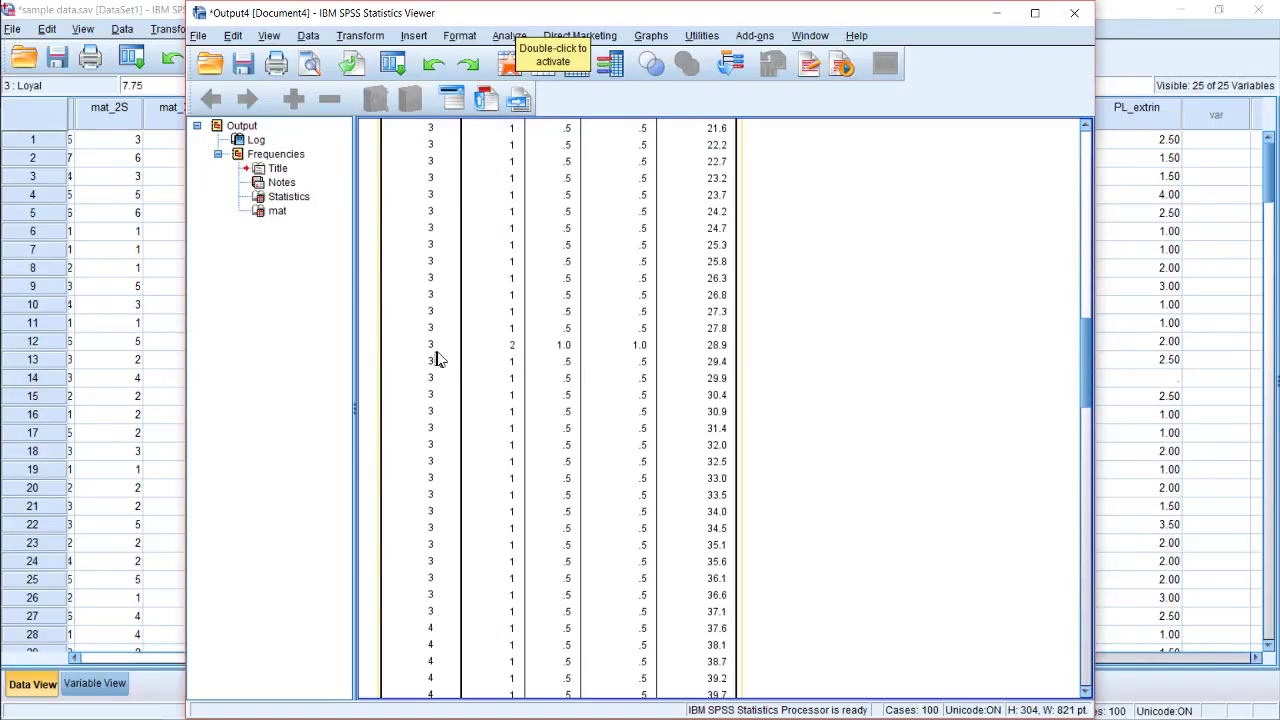
pyautogui.scroll(-20, 437, 357)
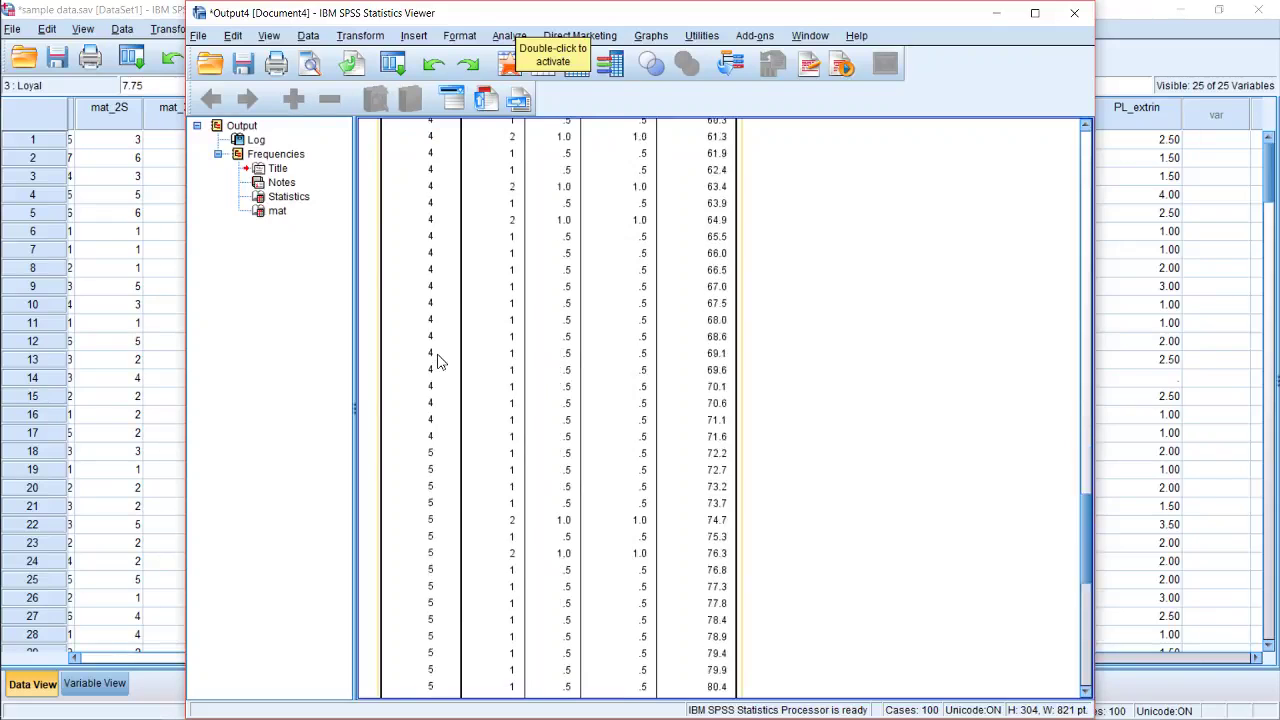
pyautogui.scroll(20, 700, 310)
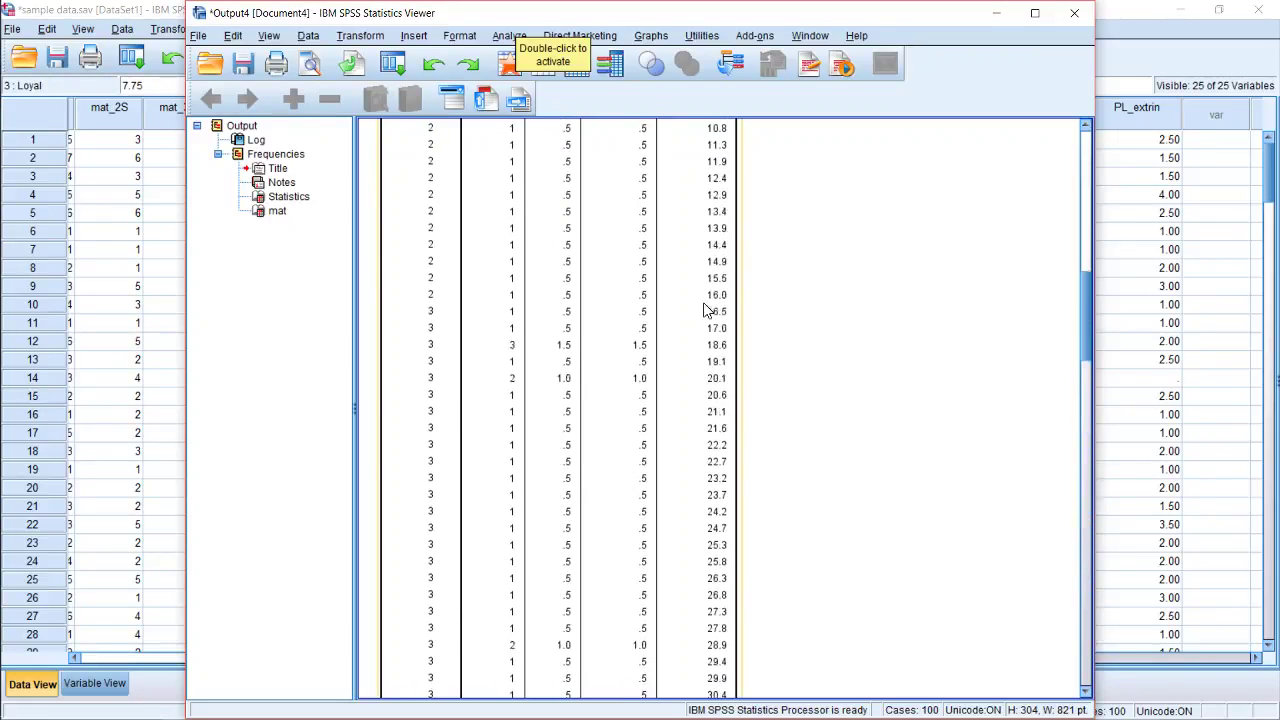
pyautogui.scroll(6, 700, 316)
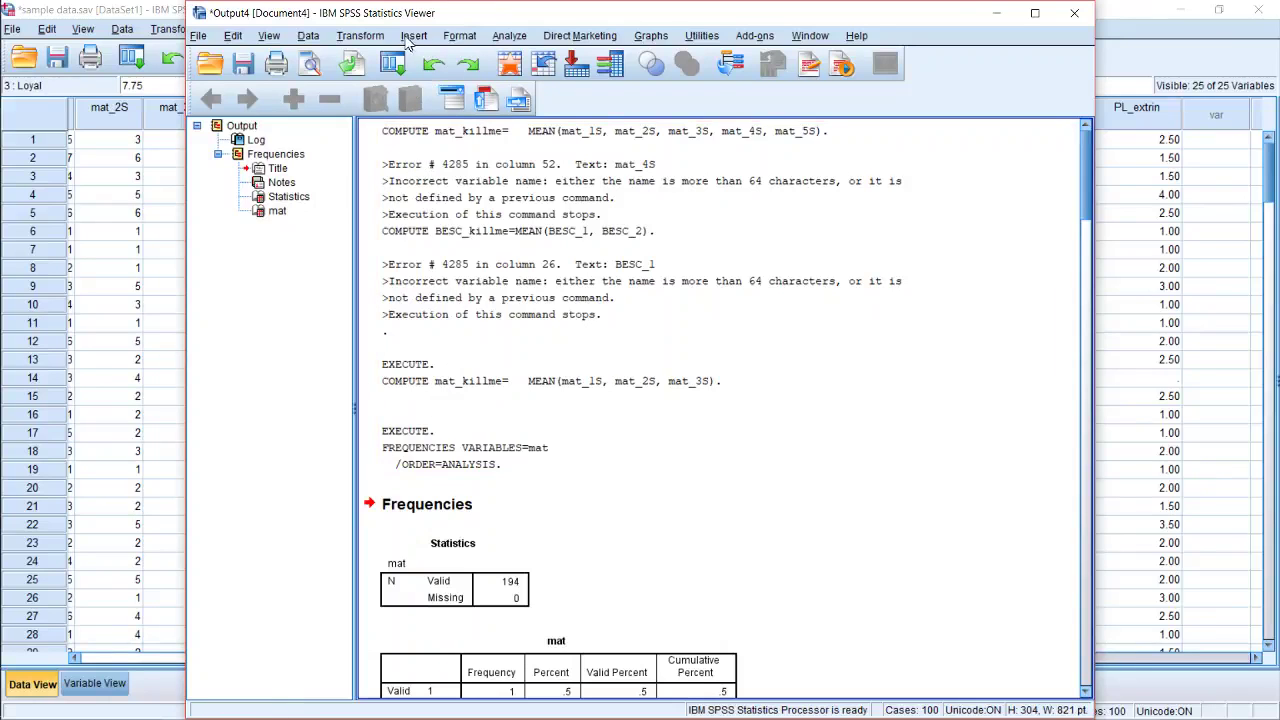
# Set up a Descriptives analysis and add the variable mat to it.
pyautogui.click(308, 35)
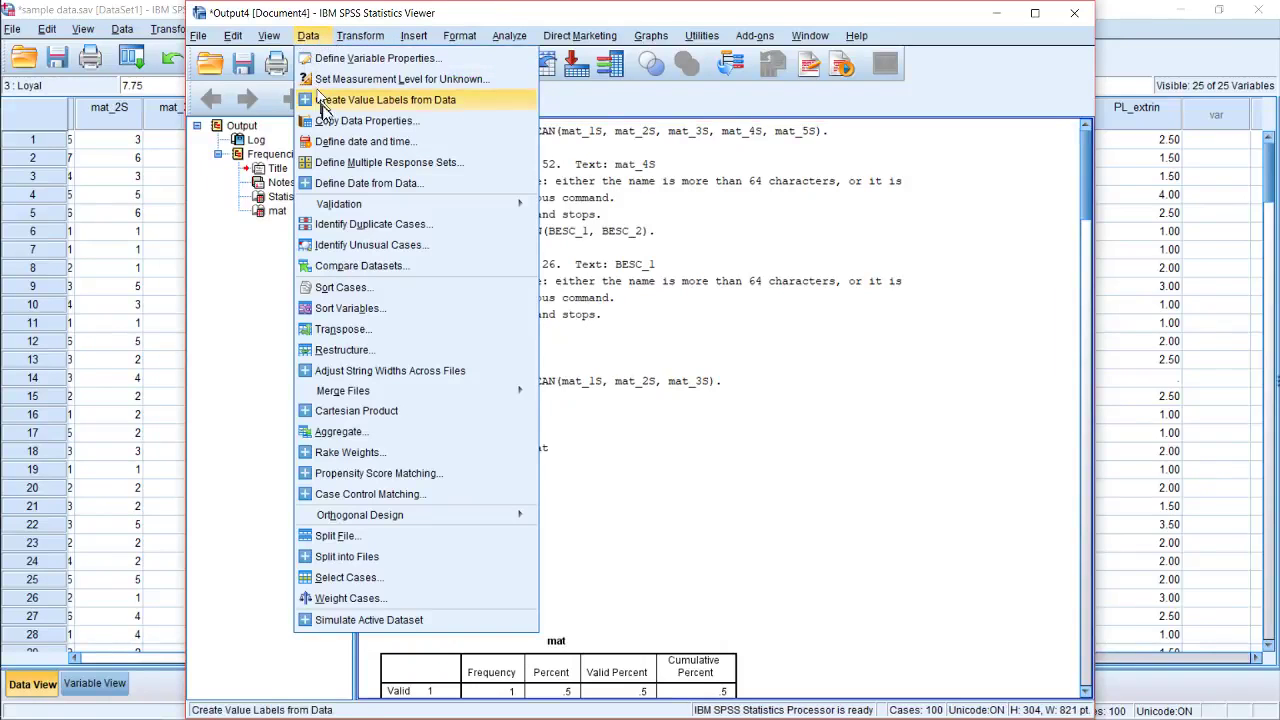
pyautogui.moveTo(362, 38)
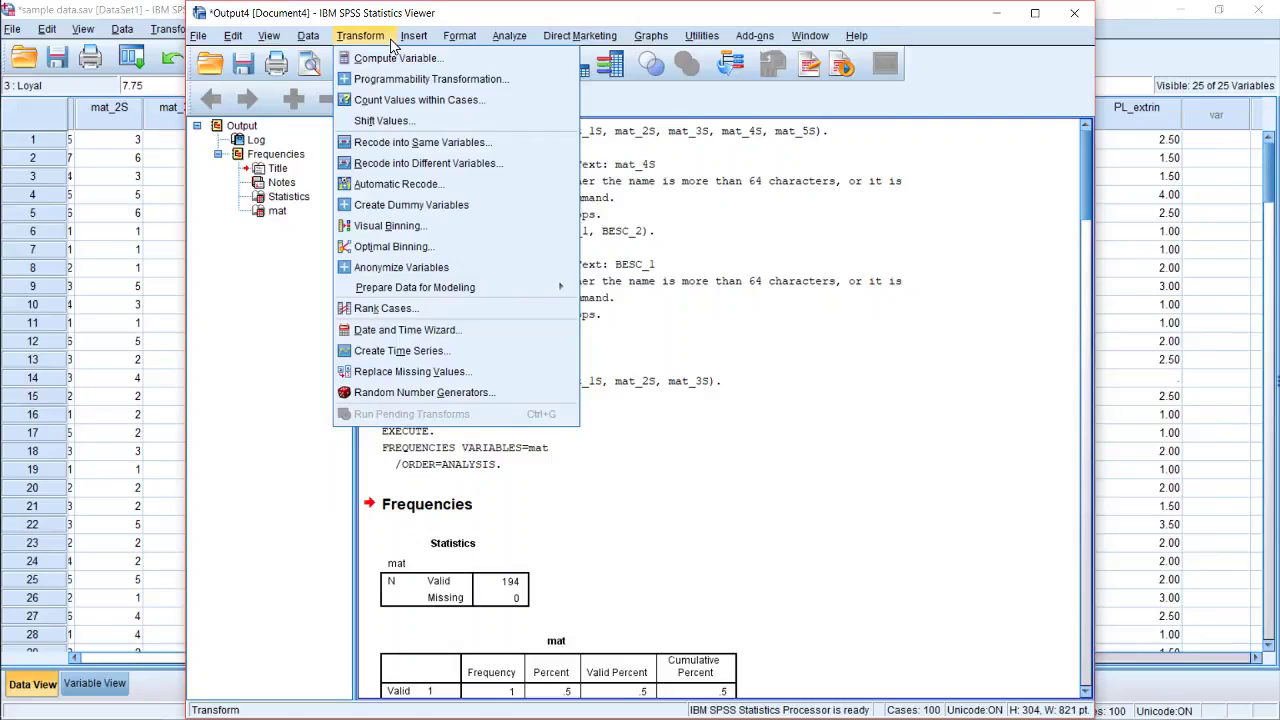
pyautogui.moveTo(510, 38)
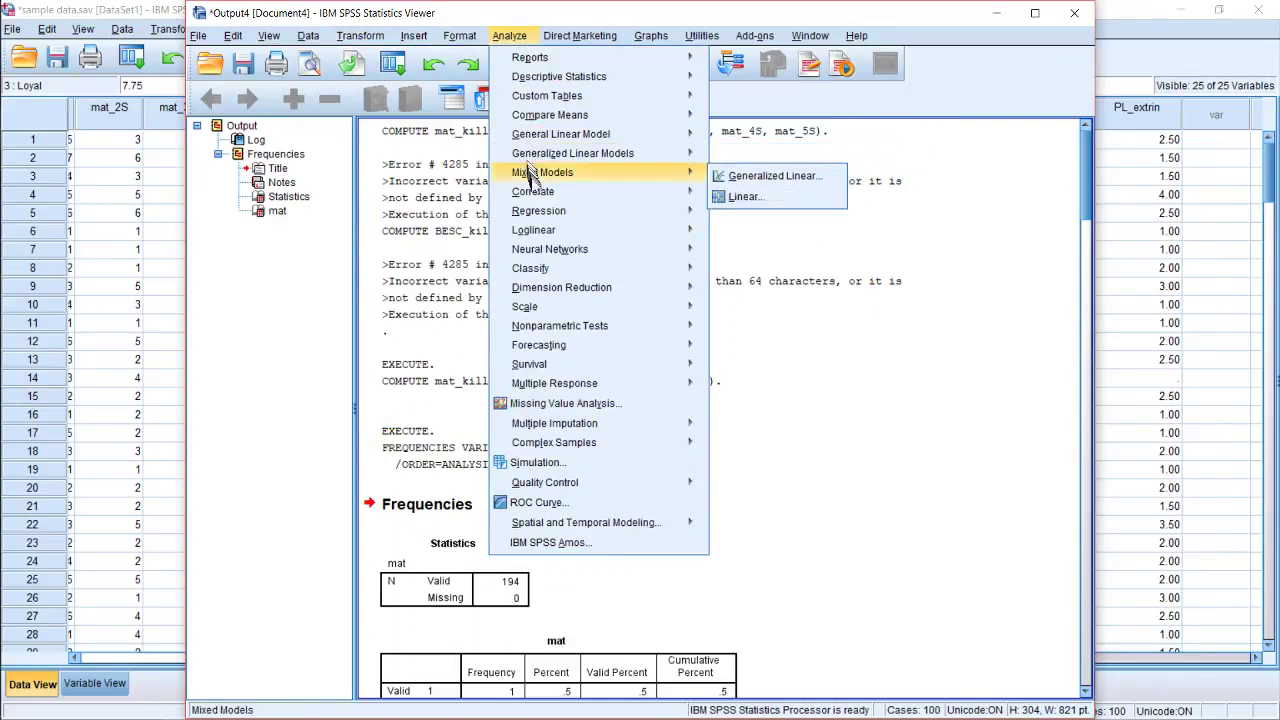
pyautogui.moveTo(535, 195)
pyautogui.moveTo(600, 77)
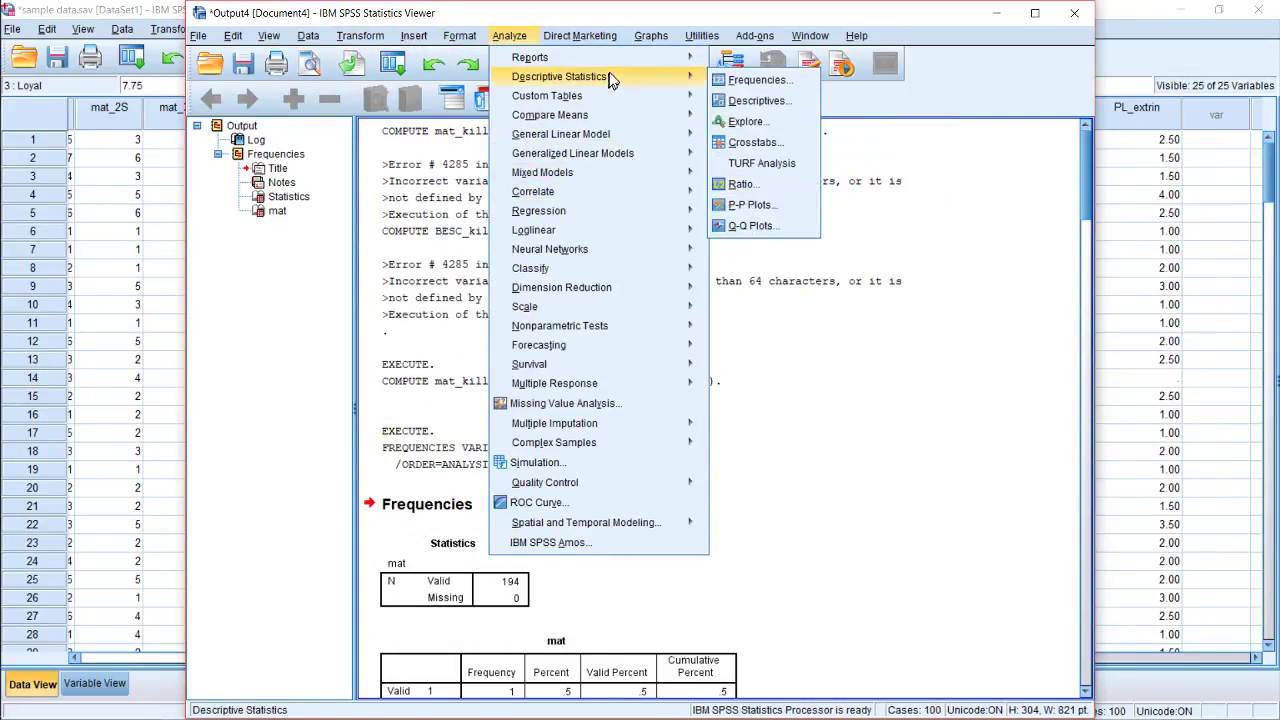
pyautogui.click(784, 106)
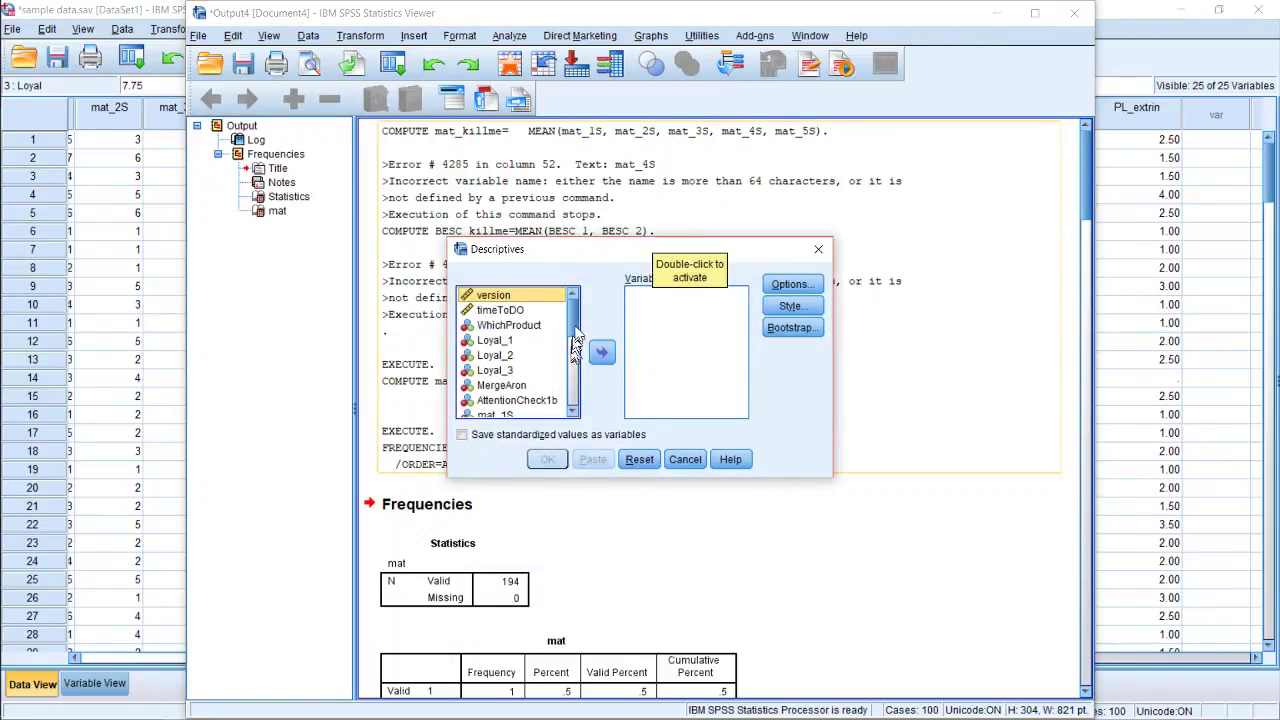
pyautogui.moveTo(575, 325); pyautogui.dragTo(563, 427)
pyautogui.click(525, 350)
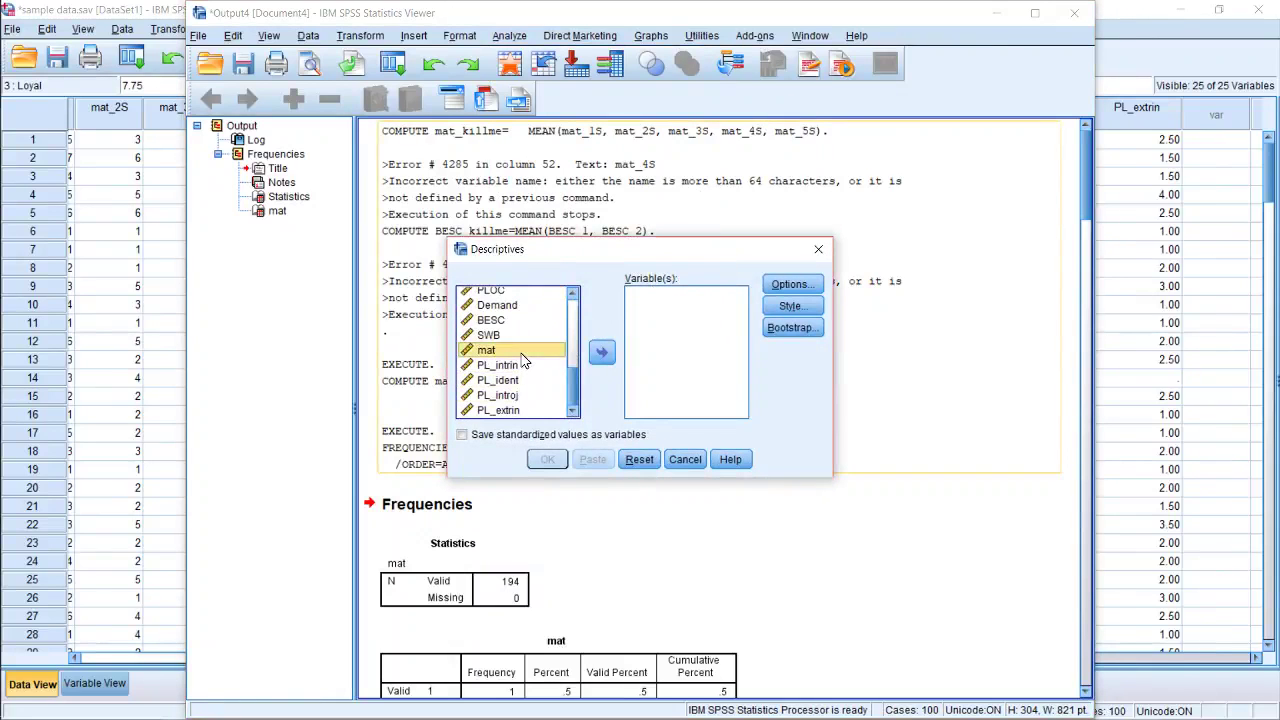
pyautogui.click(603, 353)
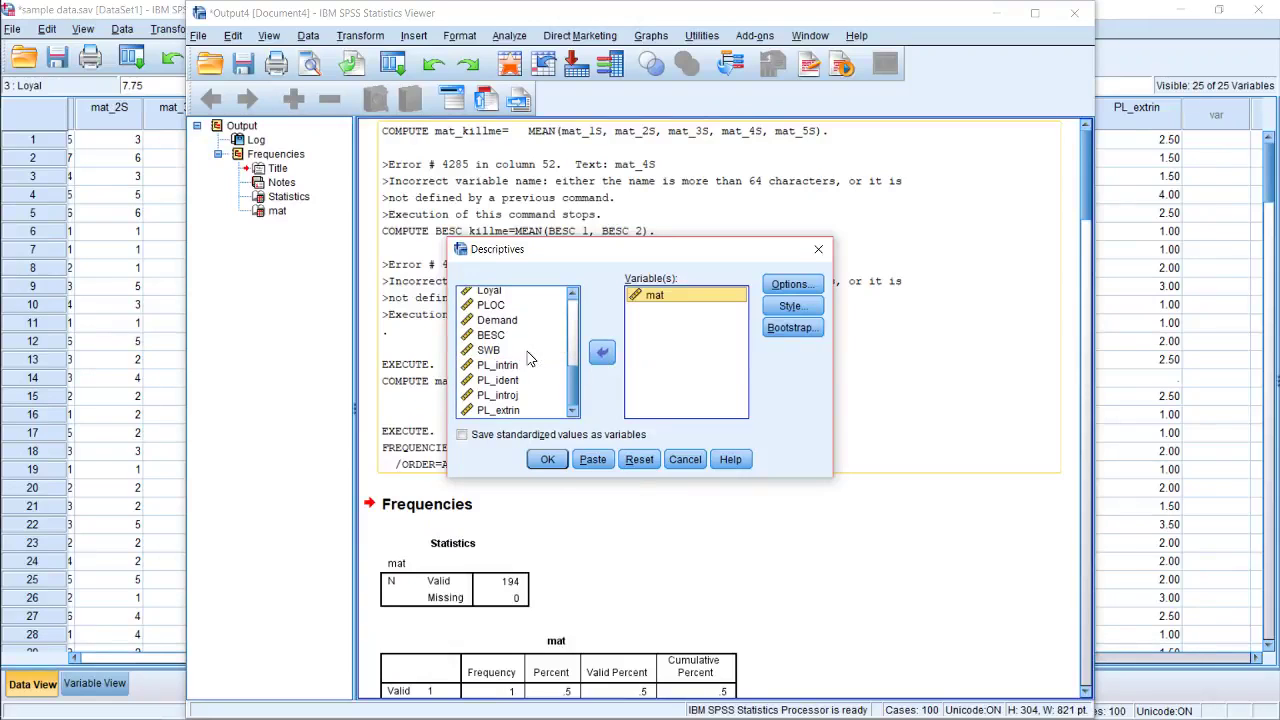
# Add BESC, SWB and PLOC to the variables of the Descriptives analysis.
pyautogui.click(505, 338)
pyautogui.click(601, 352)
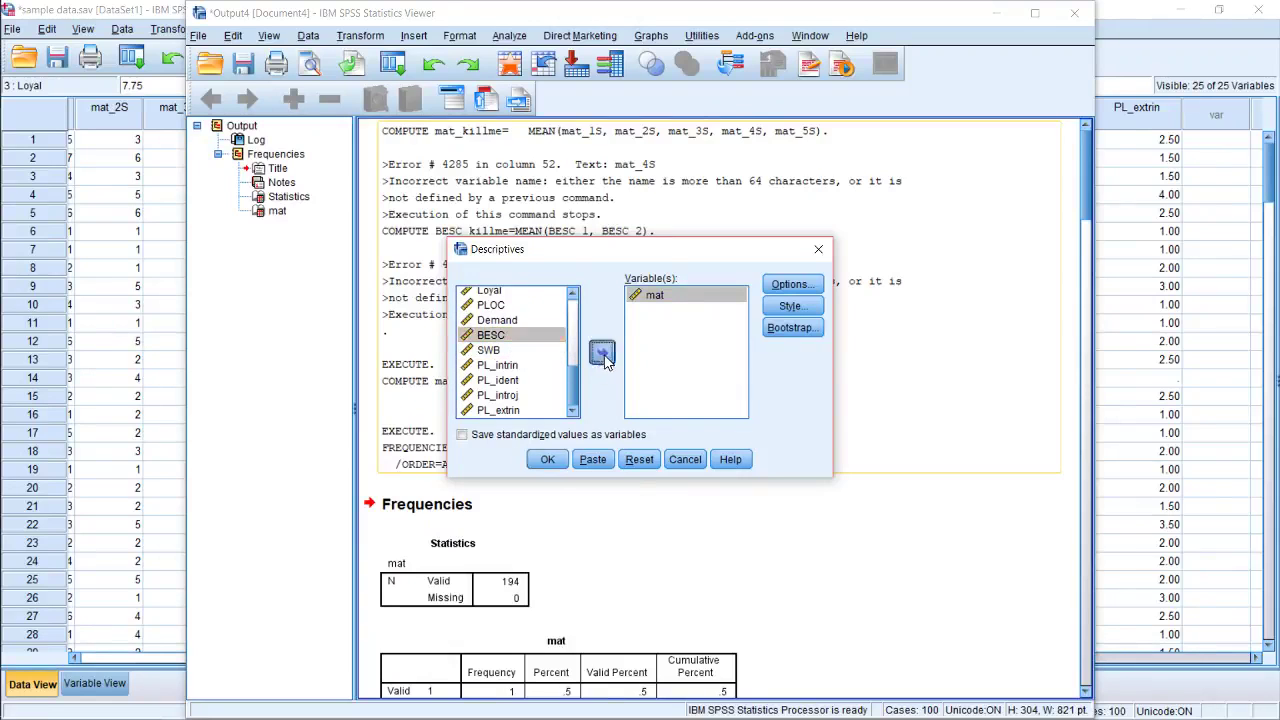
pyautogui.click(518, 366)
pyautogui.click(490, 350)
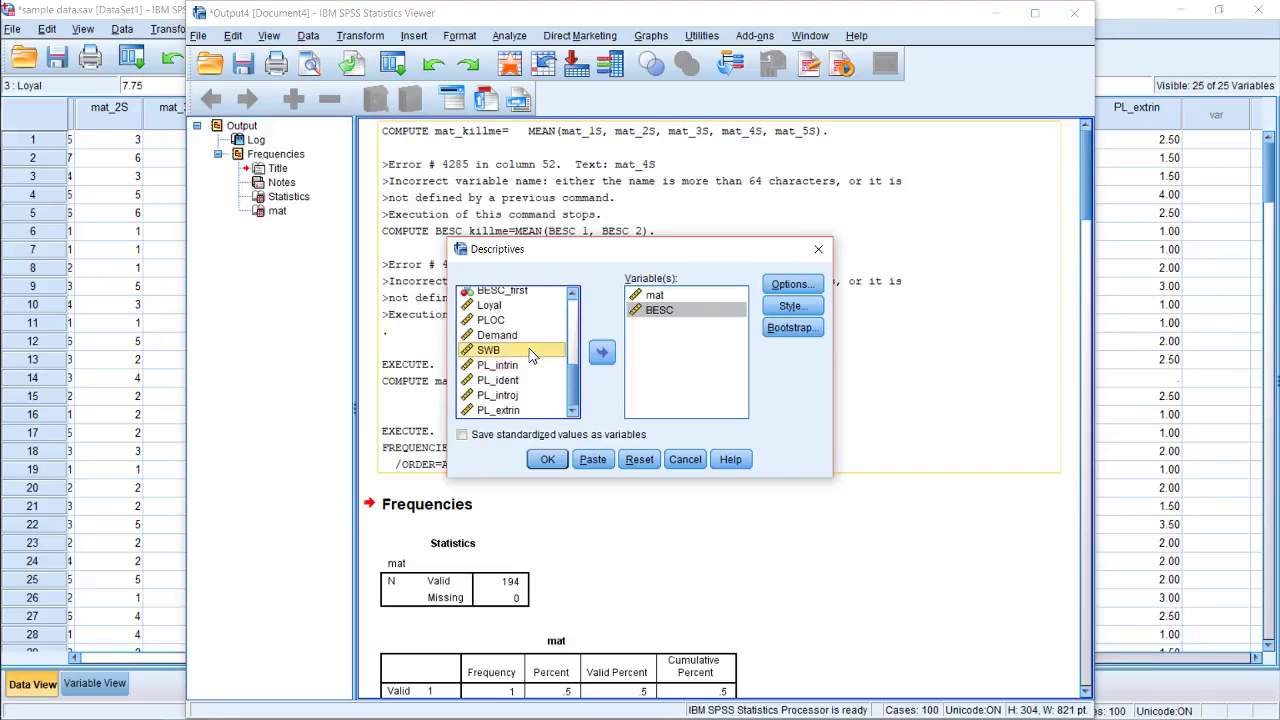
pyautogui.click(601, 353)
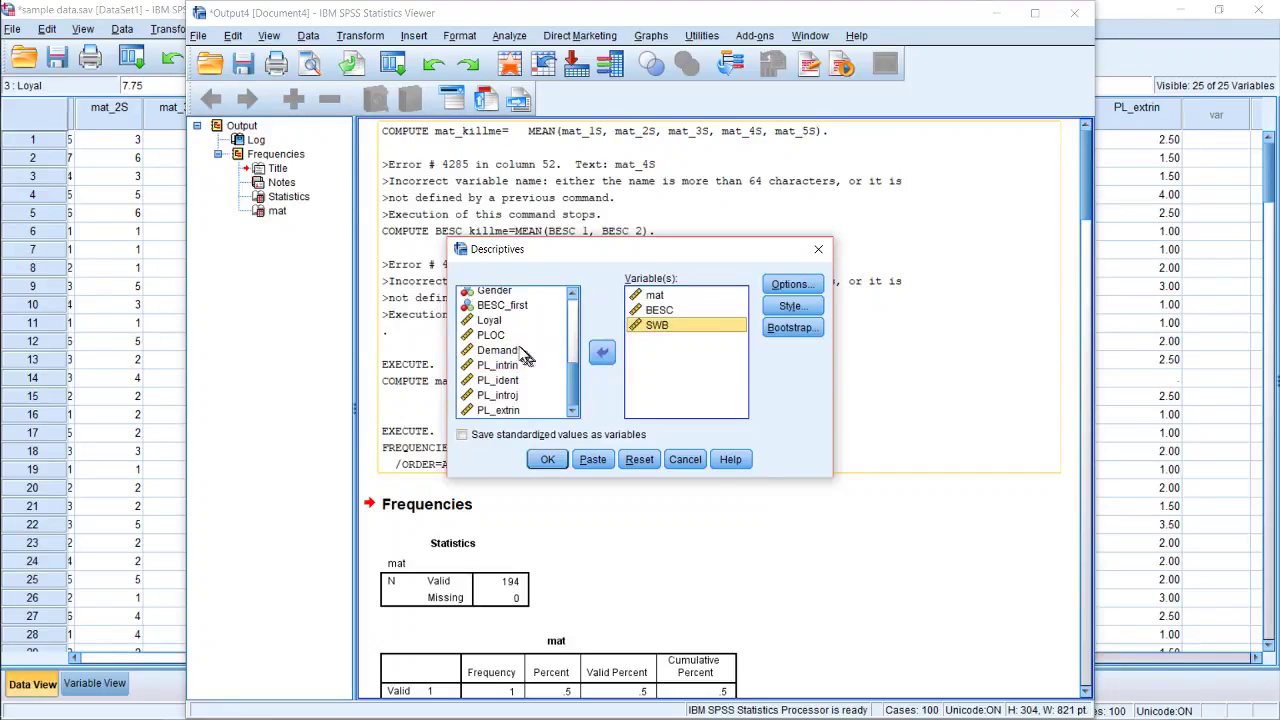
pyautogui.click(518, 336)
pyautogui.click(601, 352)
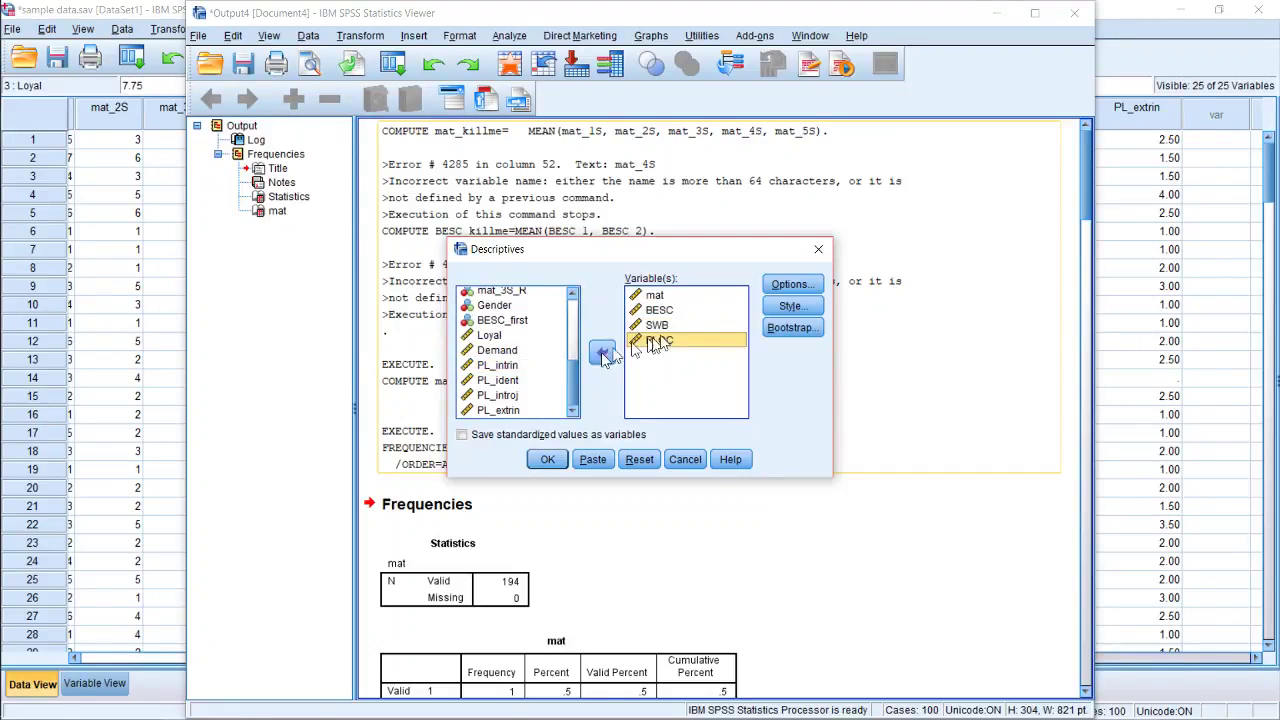
# Review the statistics options and table style without changing them, and run the Descriptives analysis.
pyautogui.click(790, 285)
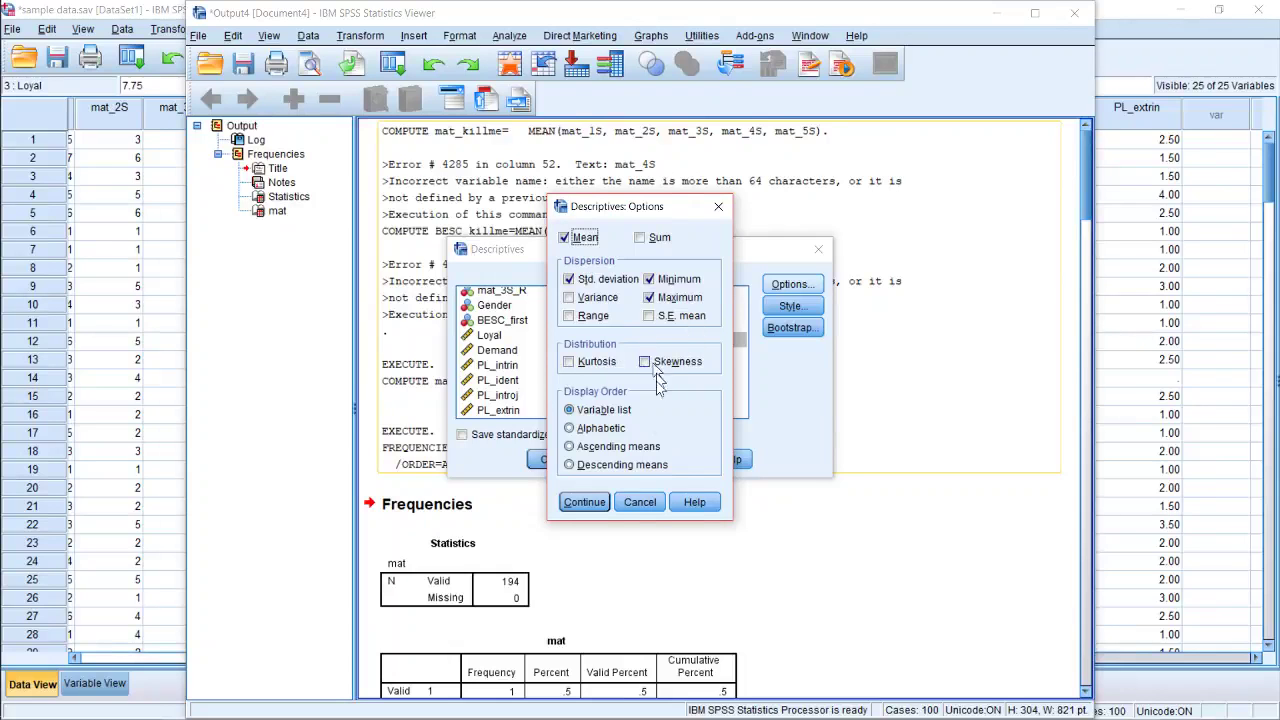
pyautogui.click(640, 502)
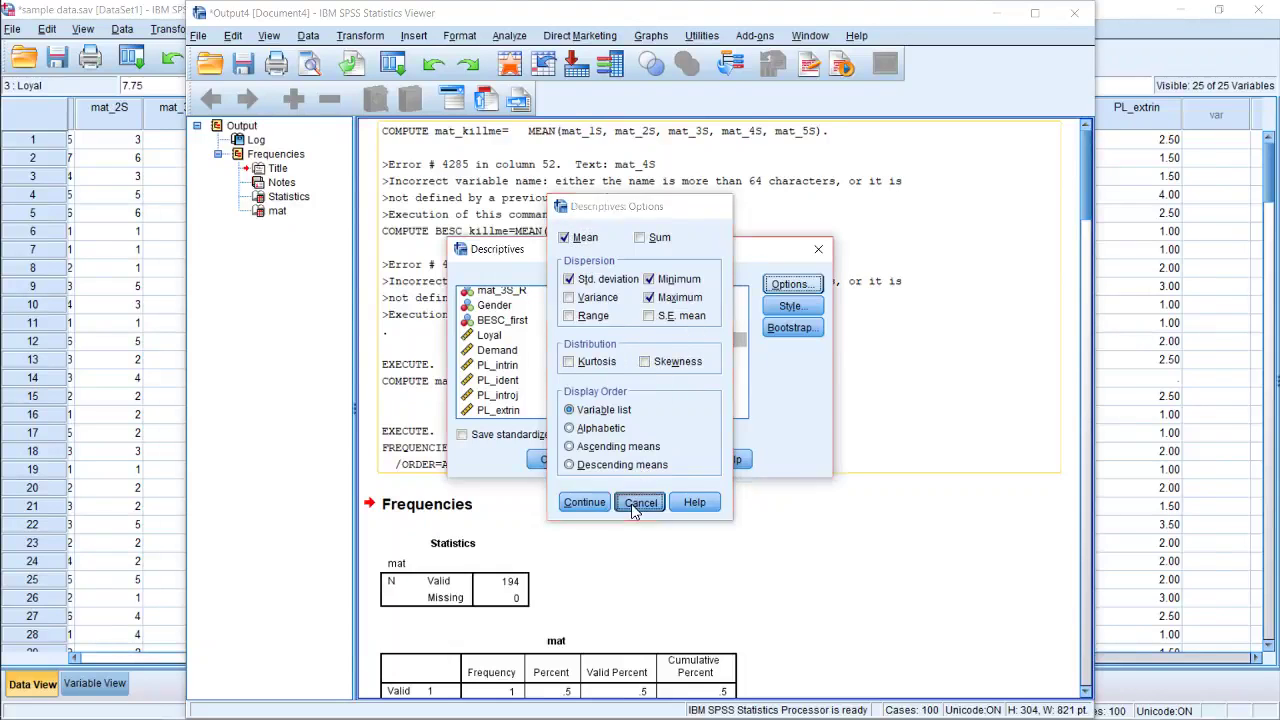
pyautogui.click(790, 307)
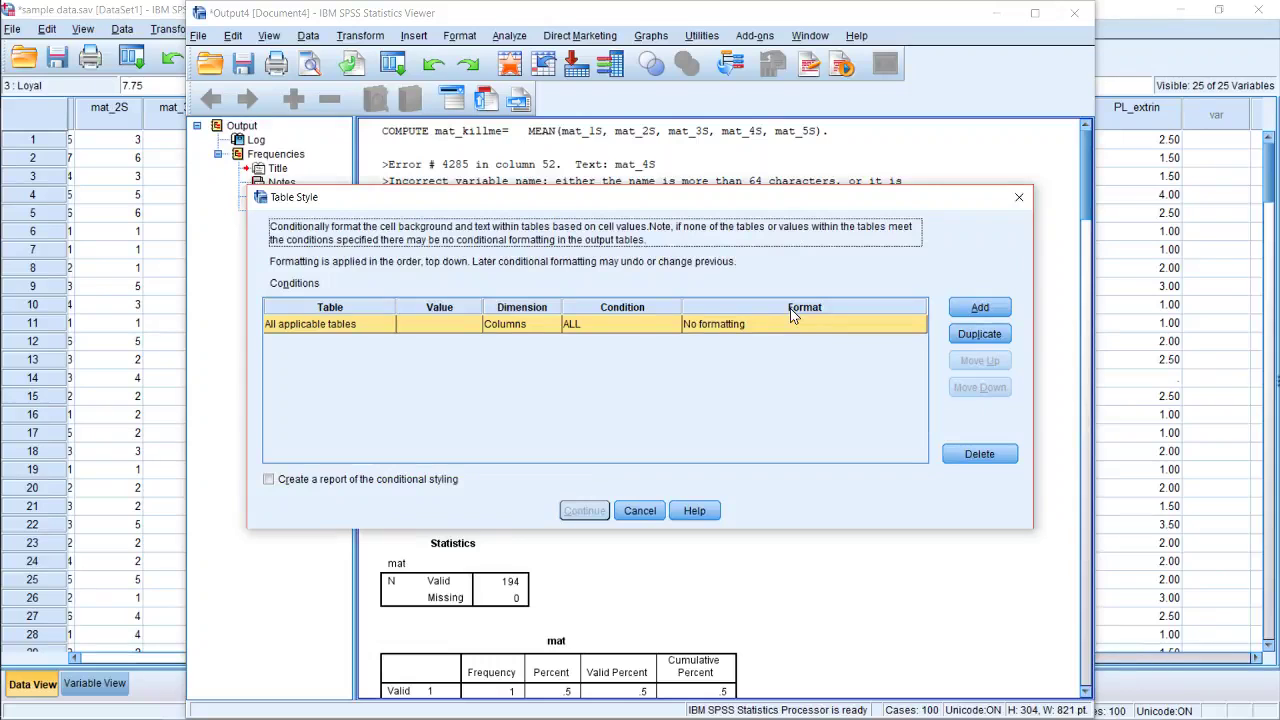
pyautogui.click(1018, 198)
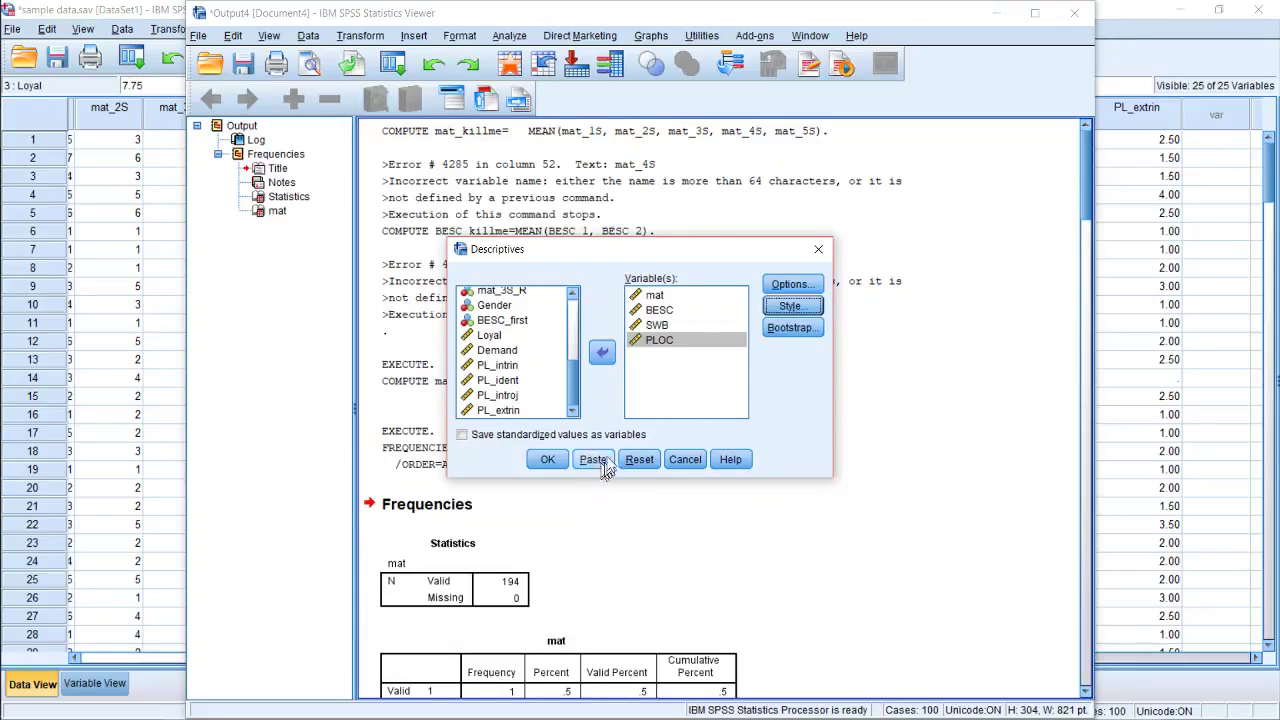
pyautogui.click(547, 461)
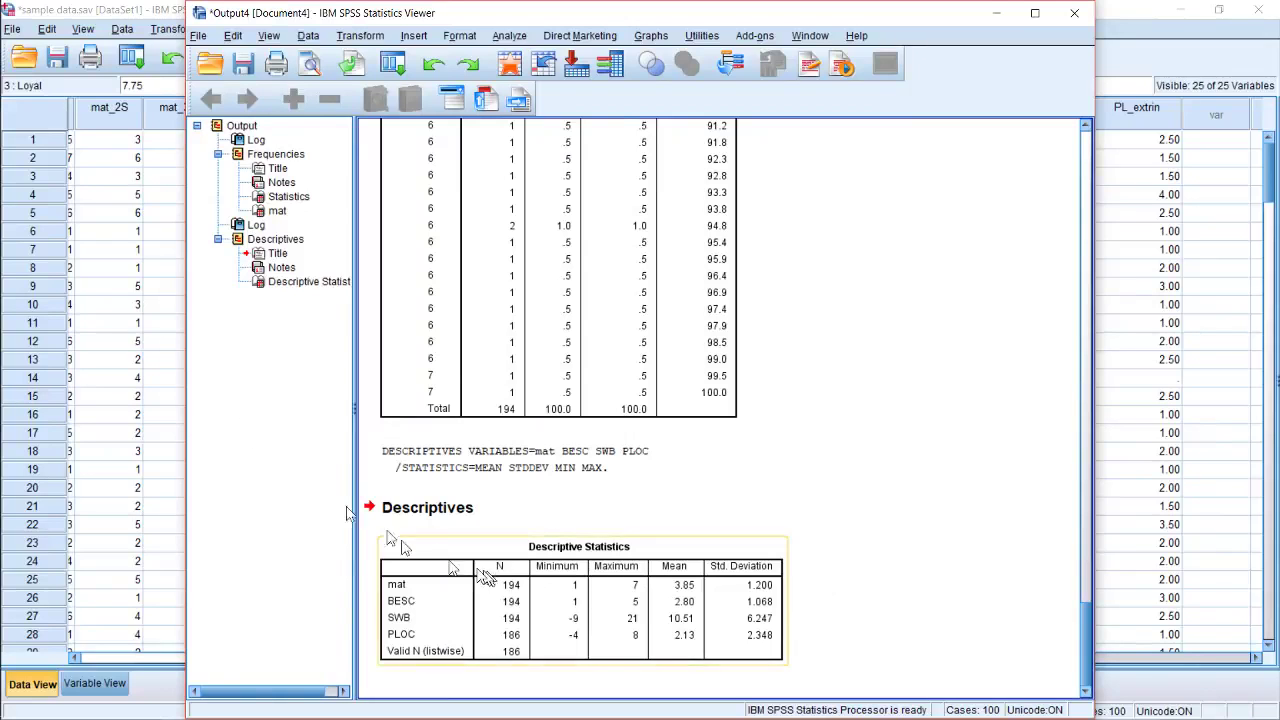
# Inspect the mat_3S_R and Gender values in the data editor and return to the Descriptives output.
pyautogui.click(150, 360)
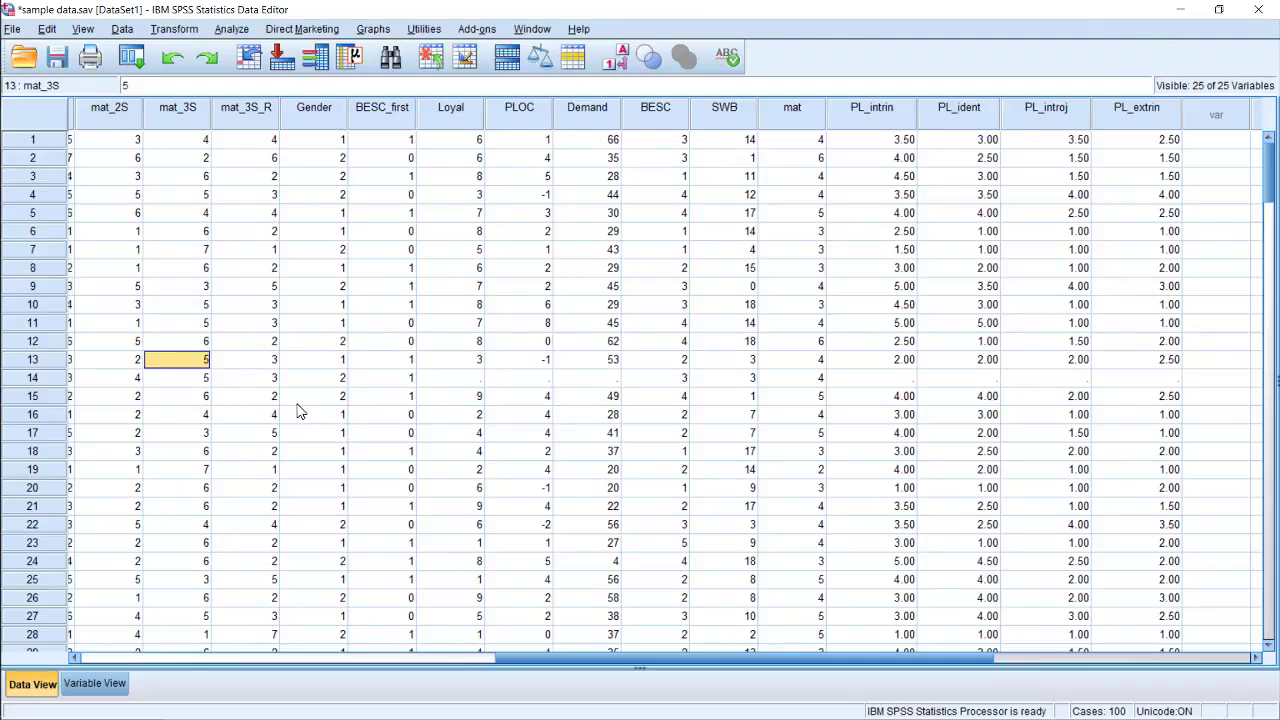
pyautogui.moveTo(272, 158); pyautogui.dragTo(245, 627)
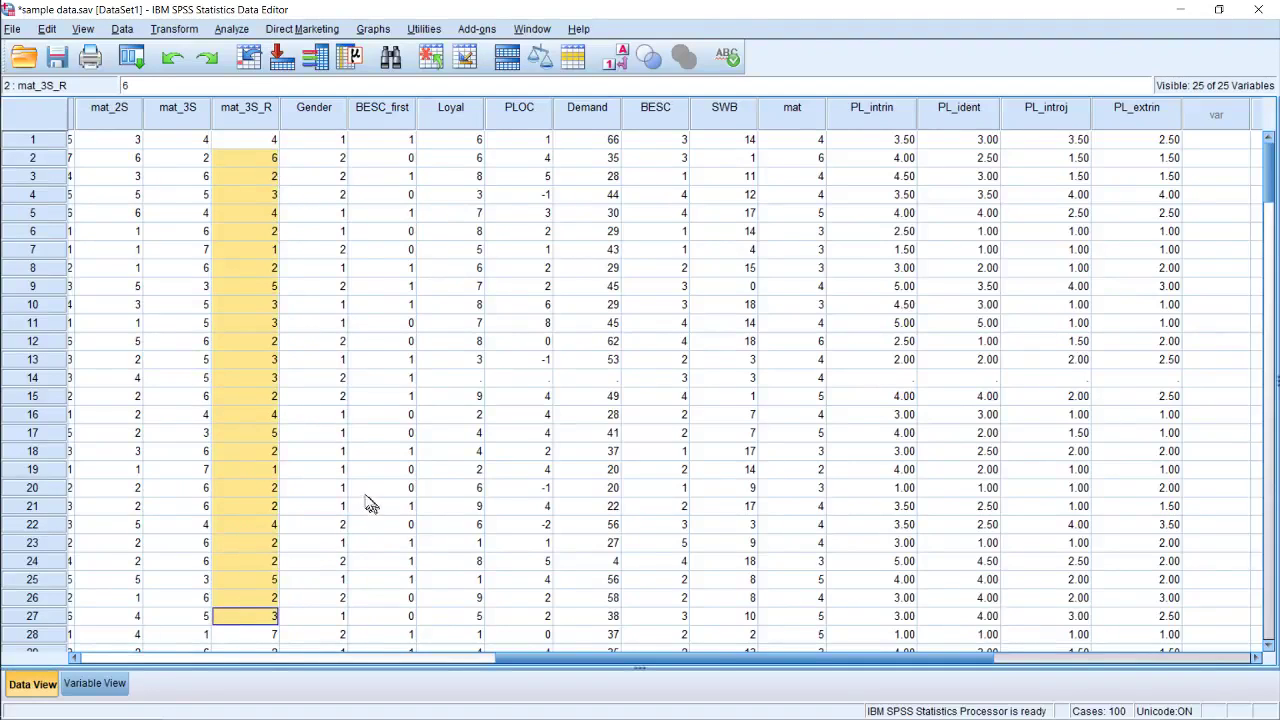
pyautogui.click(338, 473)
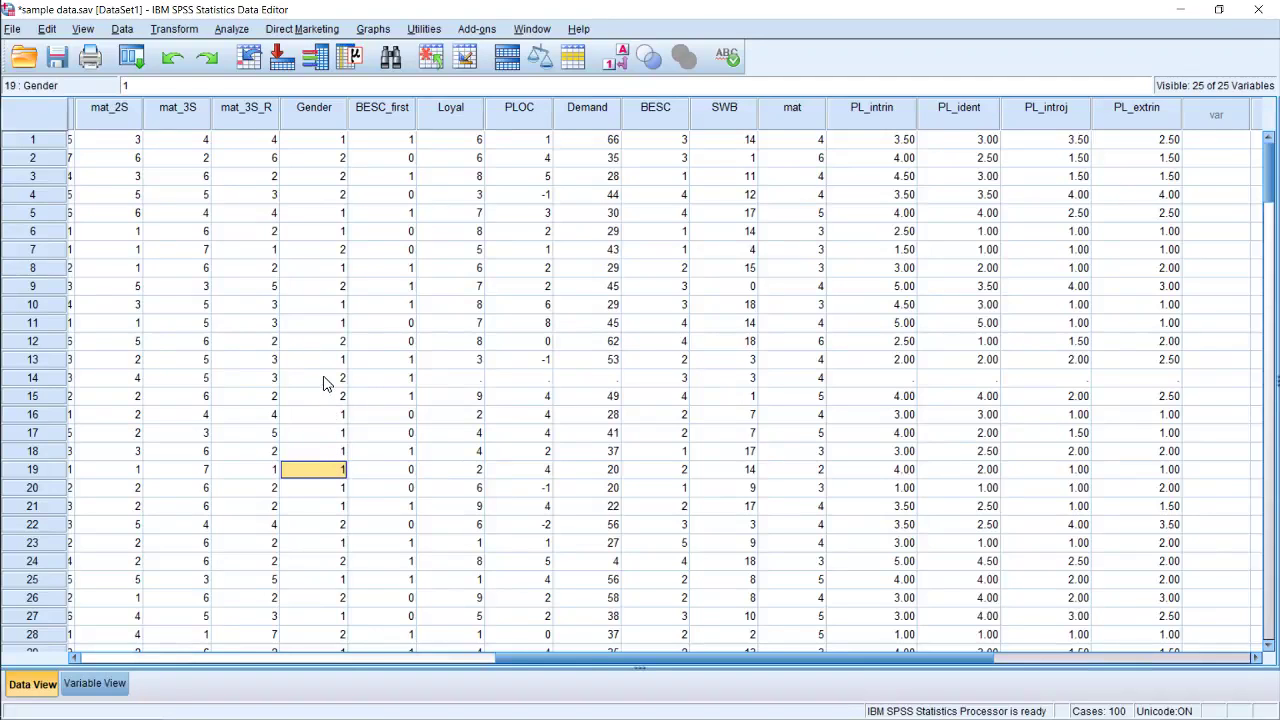
pyautogui.moveTo(6, 260)
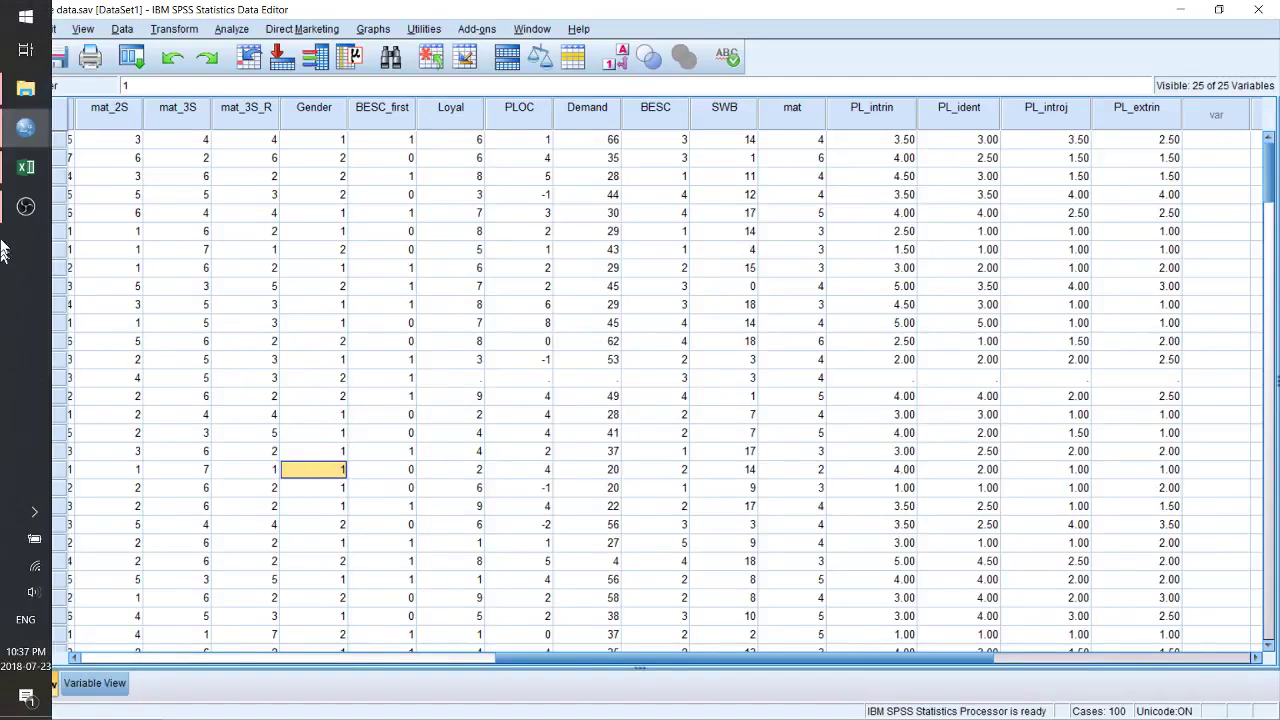
pyautogui.moveTo(24, 140)
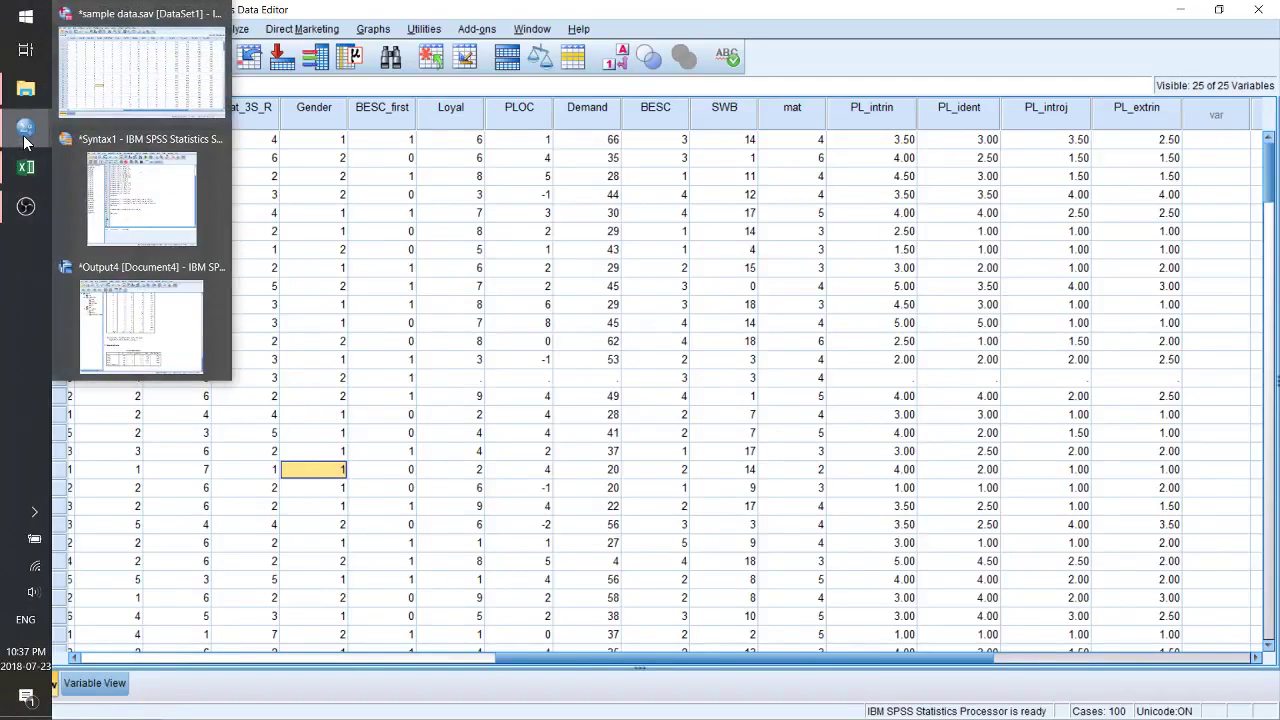
pyautogui.moveTo(170, 226)
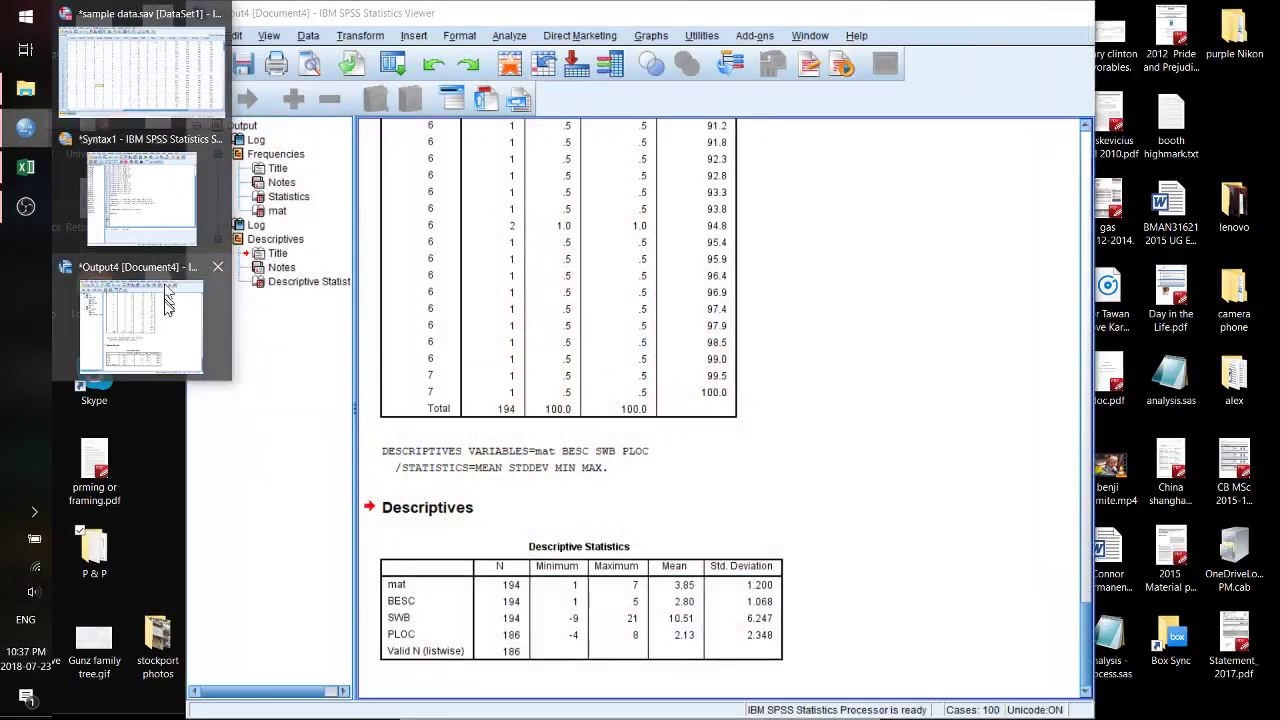
pyautogui.click(166, 309)
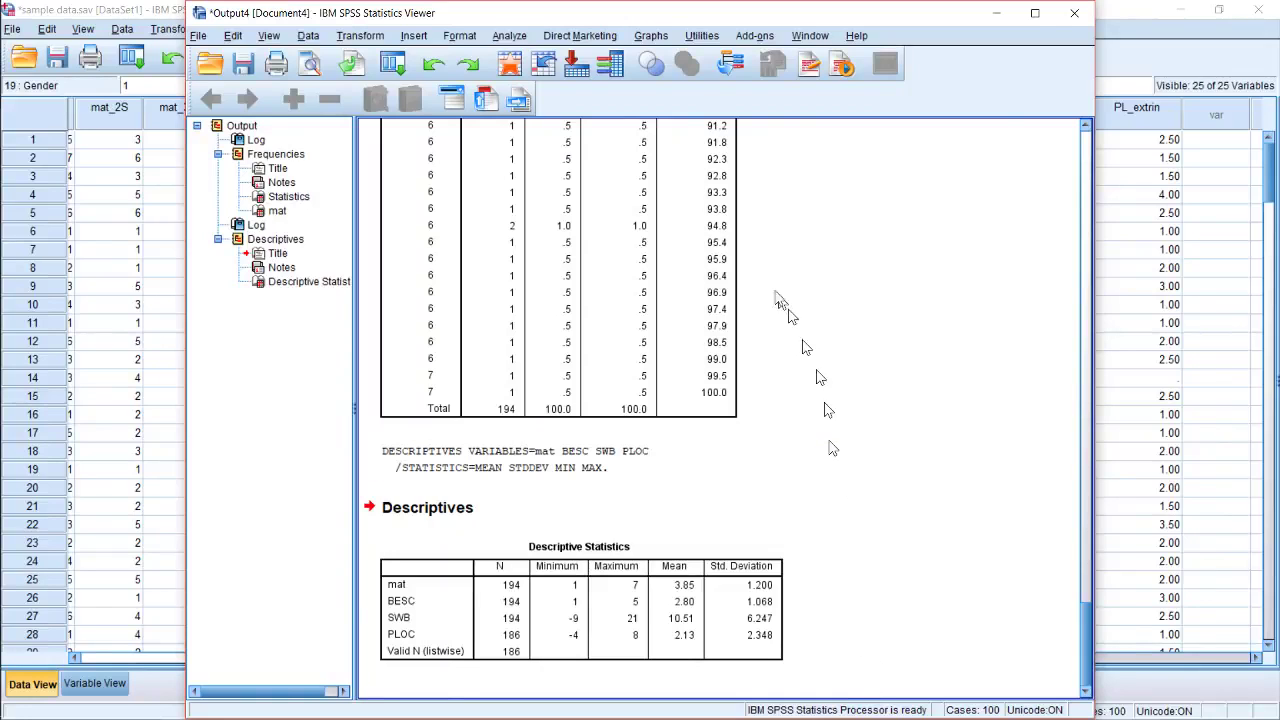
# Open a Reliability Analysis from the scale procedures.
pyautogui.click(379, 38)
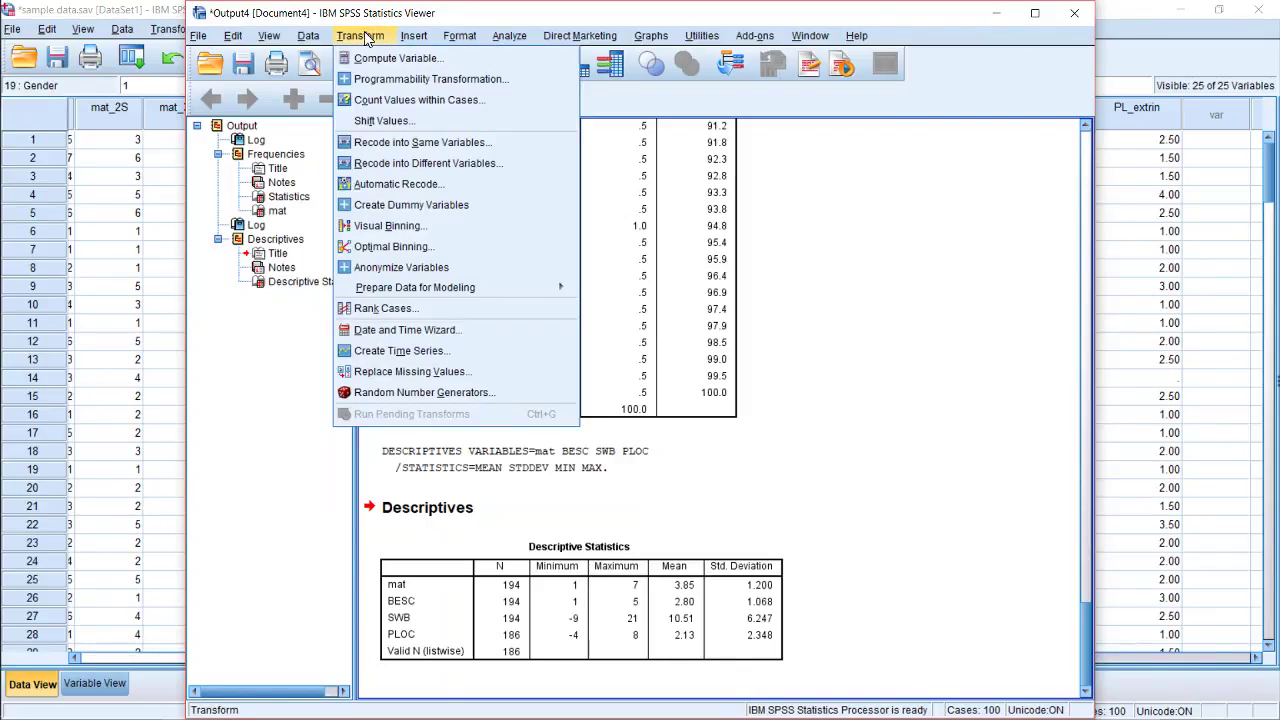
pyautogui.moveTo(509, 36)
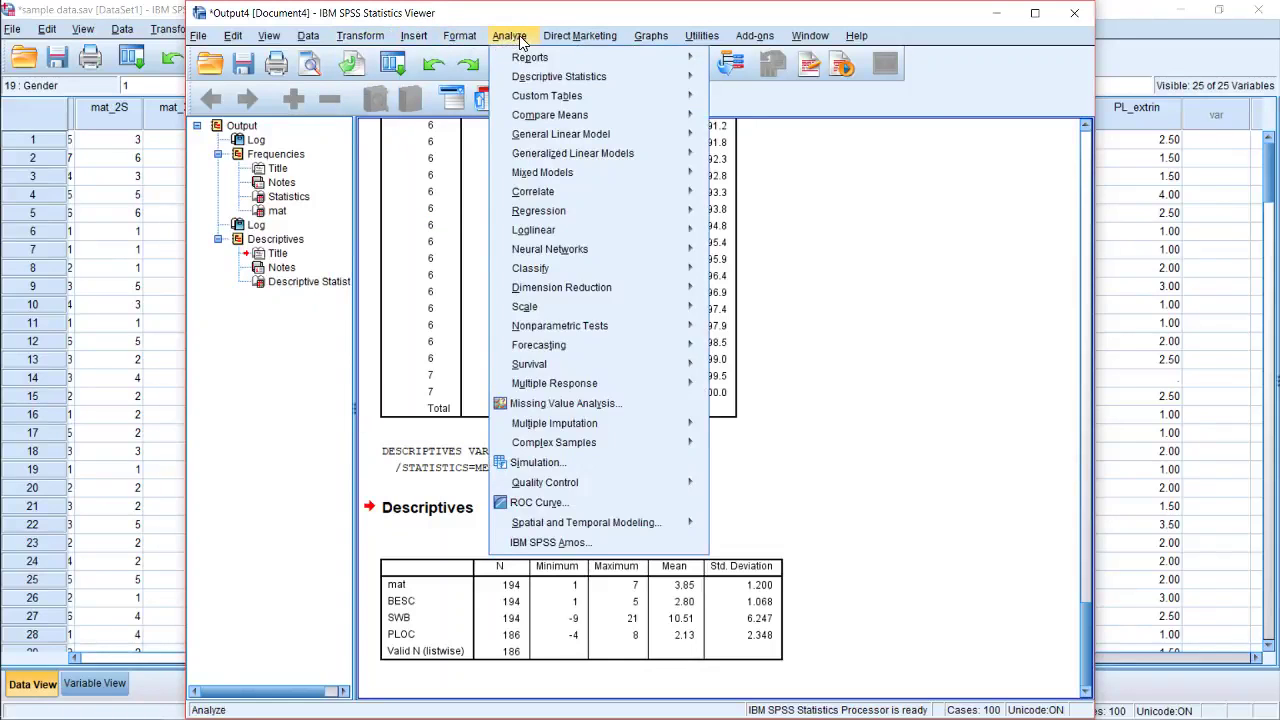
pyautogui.moveTo(561, 192)
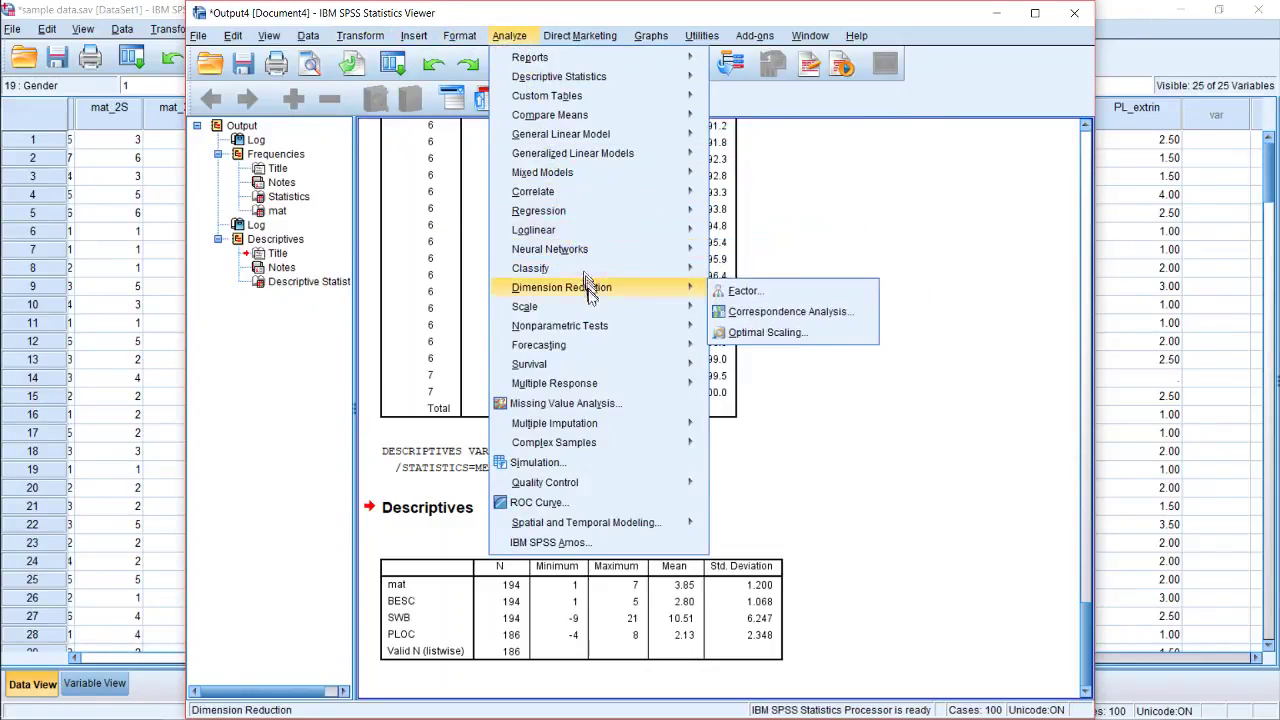
pyautogui.moveTo(598, 298)
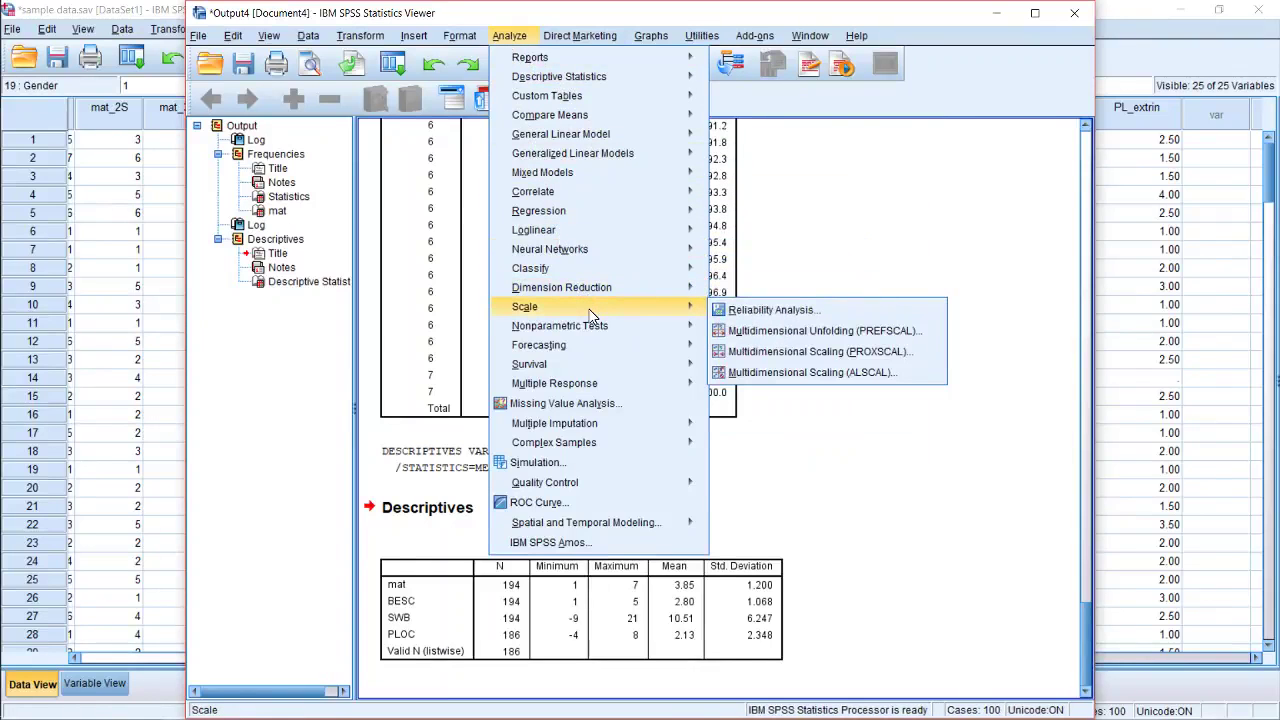
pyautogui.click(777, 312)
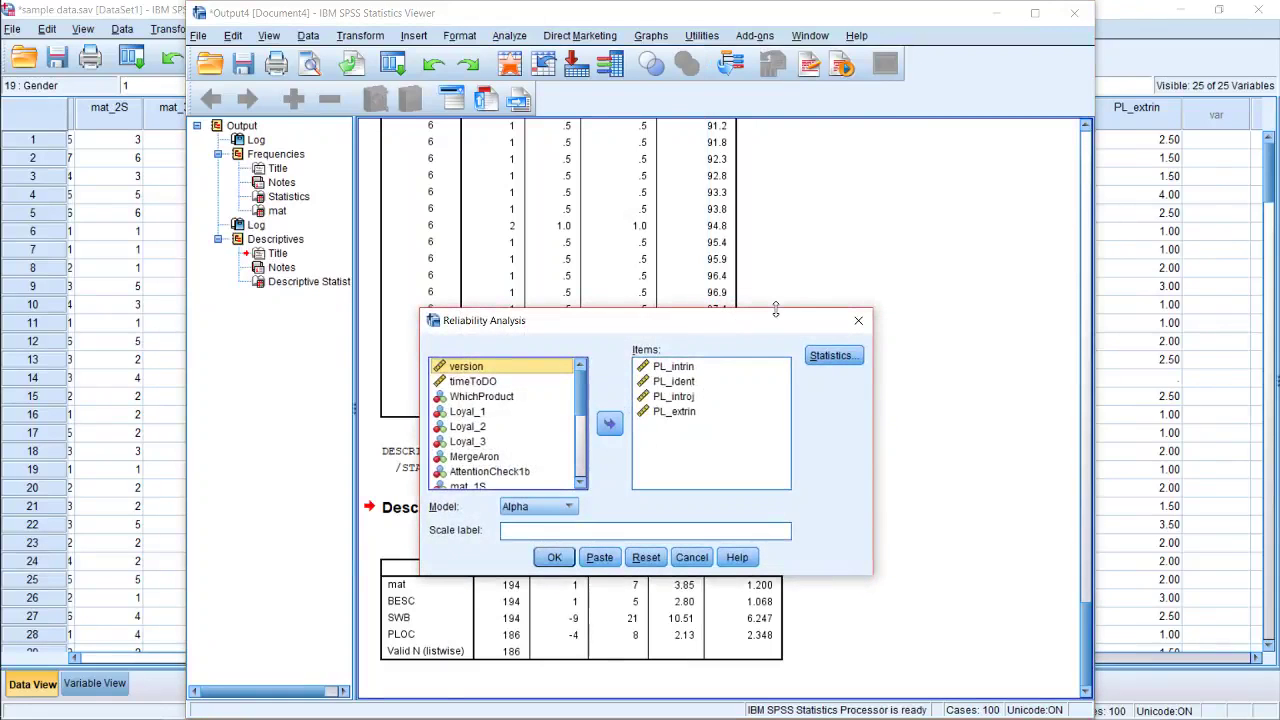
pyautogui.scroll(-4, 505, 440)
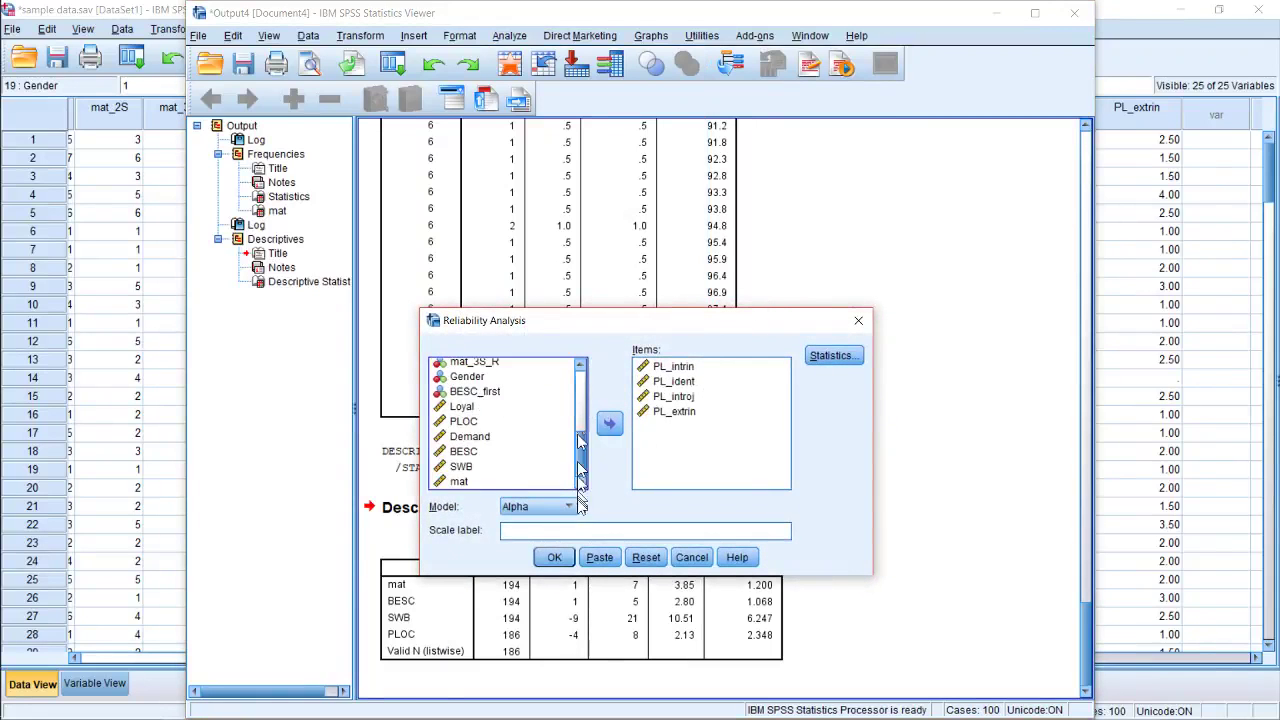
pyautogui.click(492, 451)
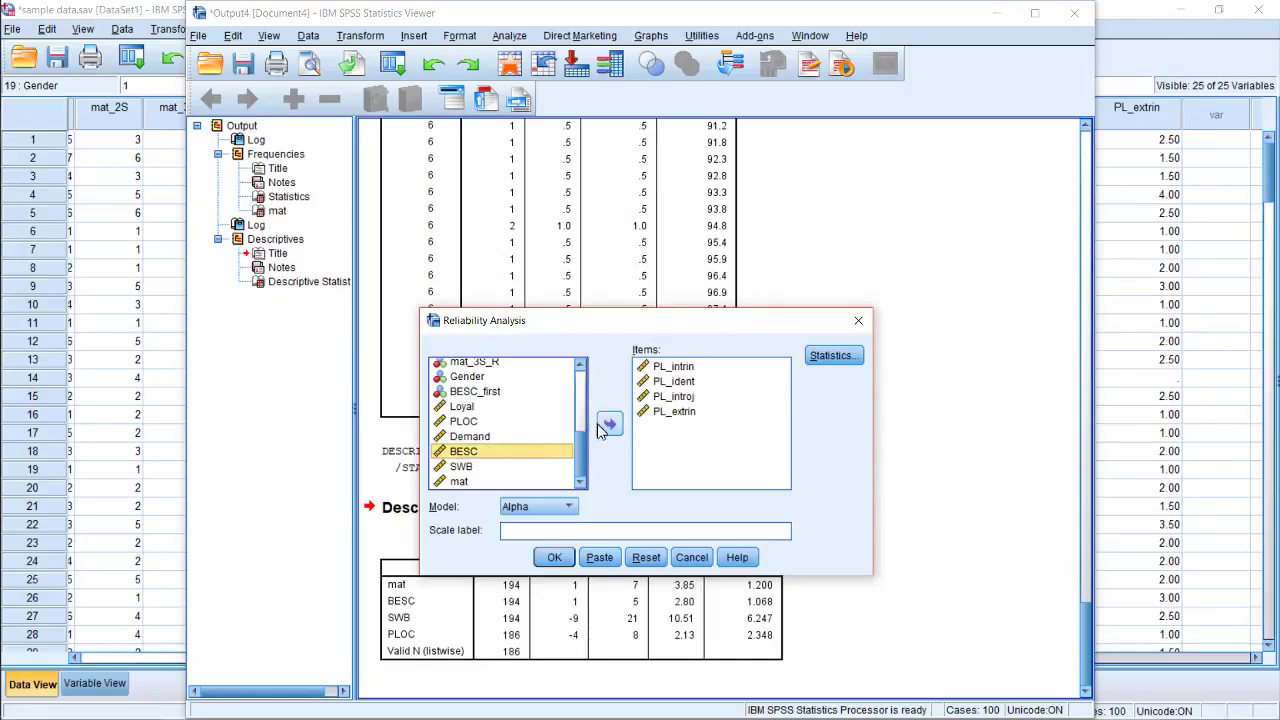
pyautogui.click(609, 423)
pyautogui.click(609, 423)
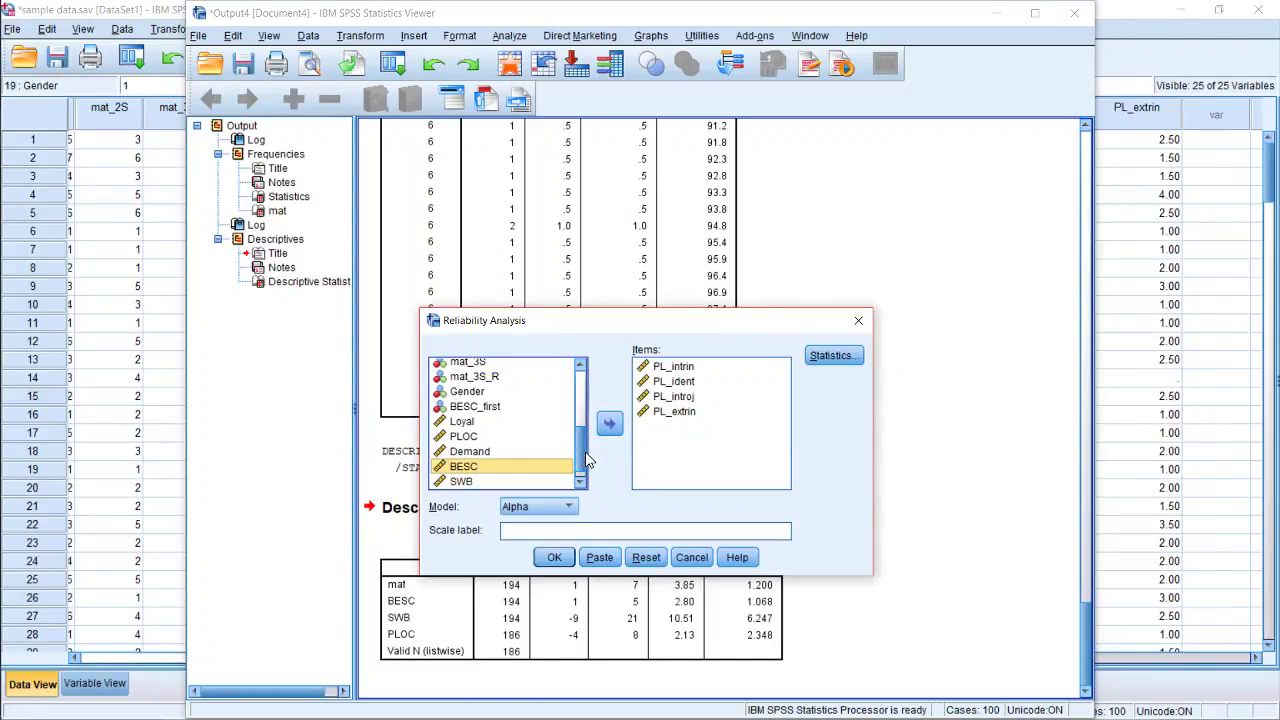
# Look through the reliability variable list for the individual materialism items such as mat_1S and mat_2S.
pyautogui.scroll(-1, 587, 459)
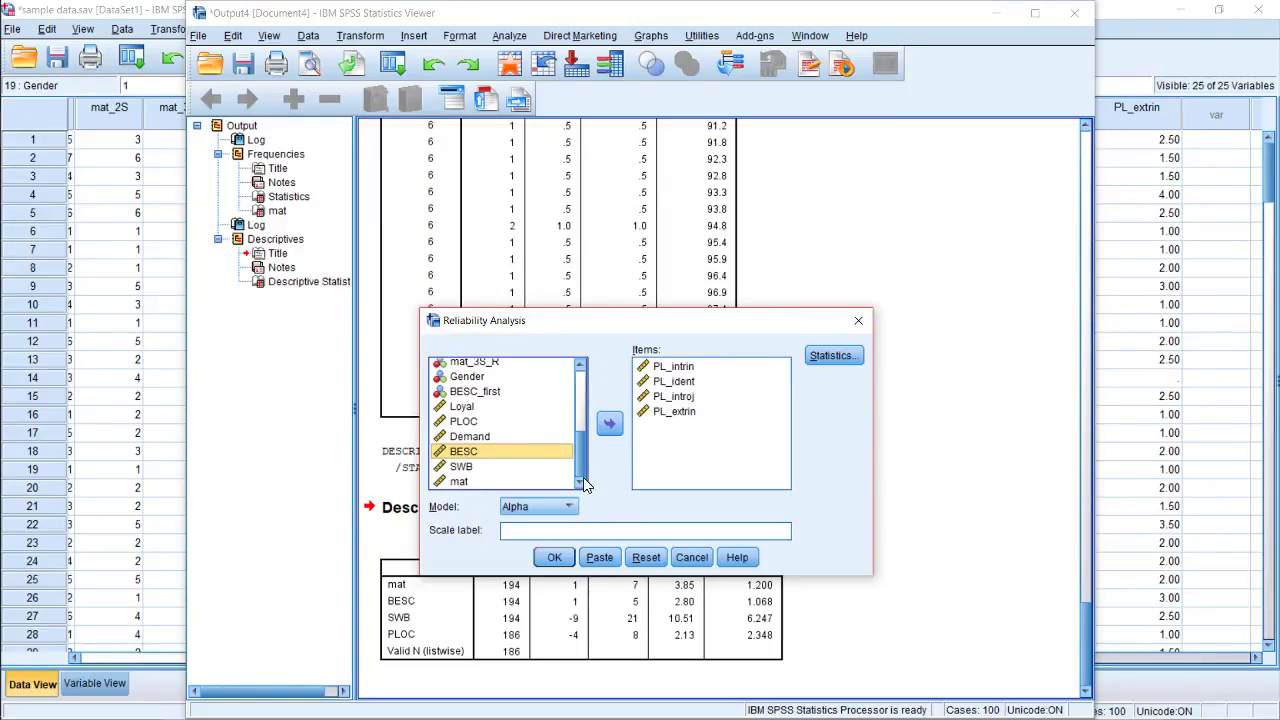
pyautogui.scroll(3, 586, 404)
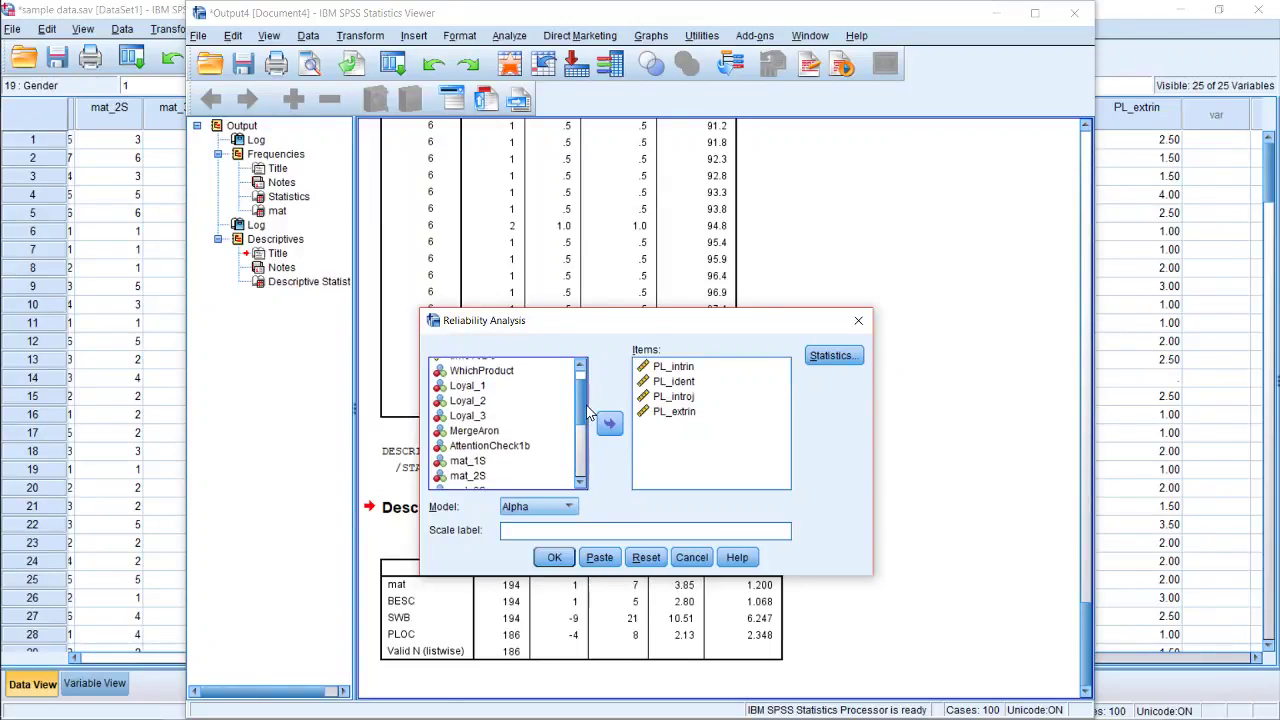
pyautogui.scroll(-2, 586, 412)
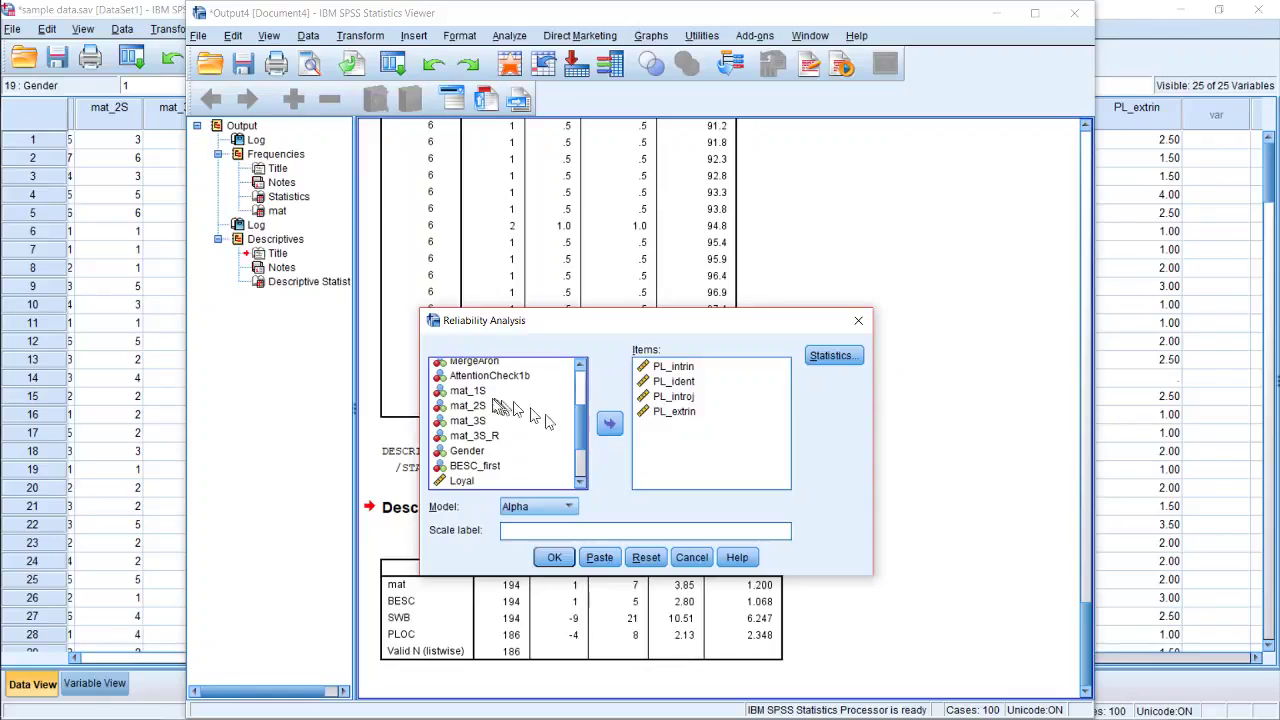
pyautogui.click(484, 392)
pyautogui.click(485, 406)
pyautogui.click(487, 421)
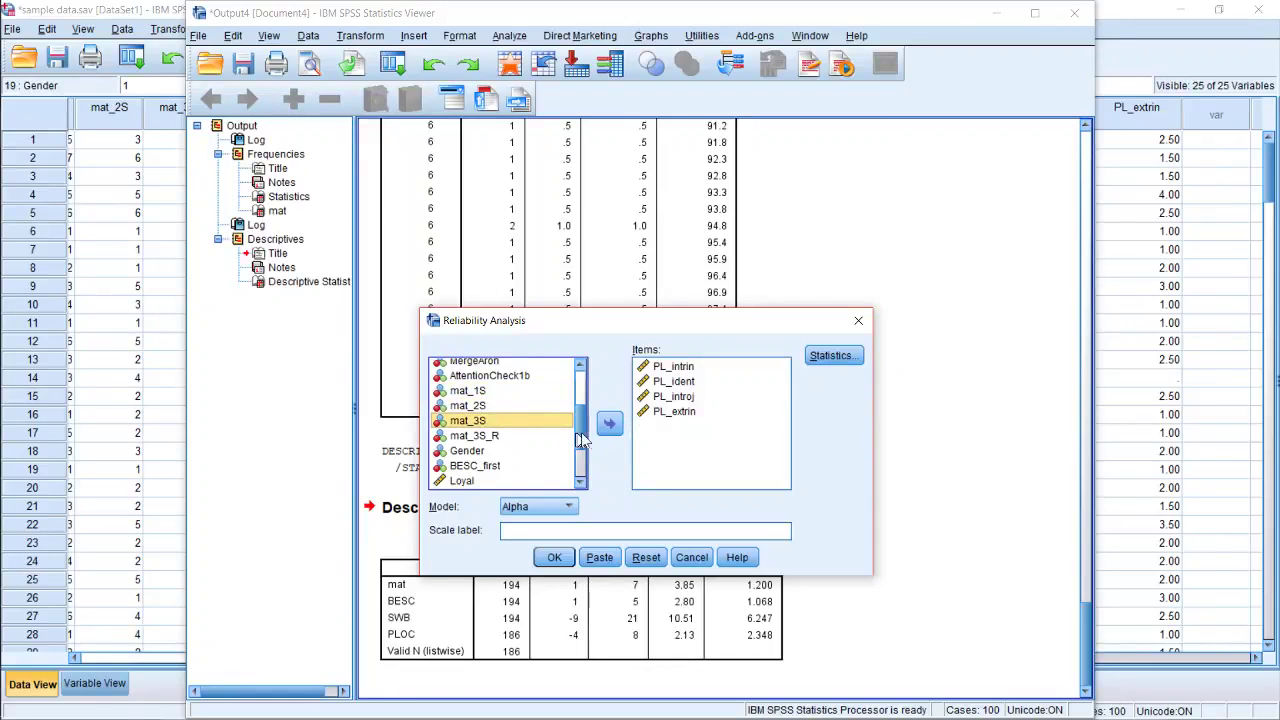
pyautogui.click(650, 412)
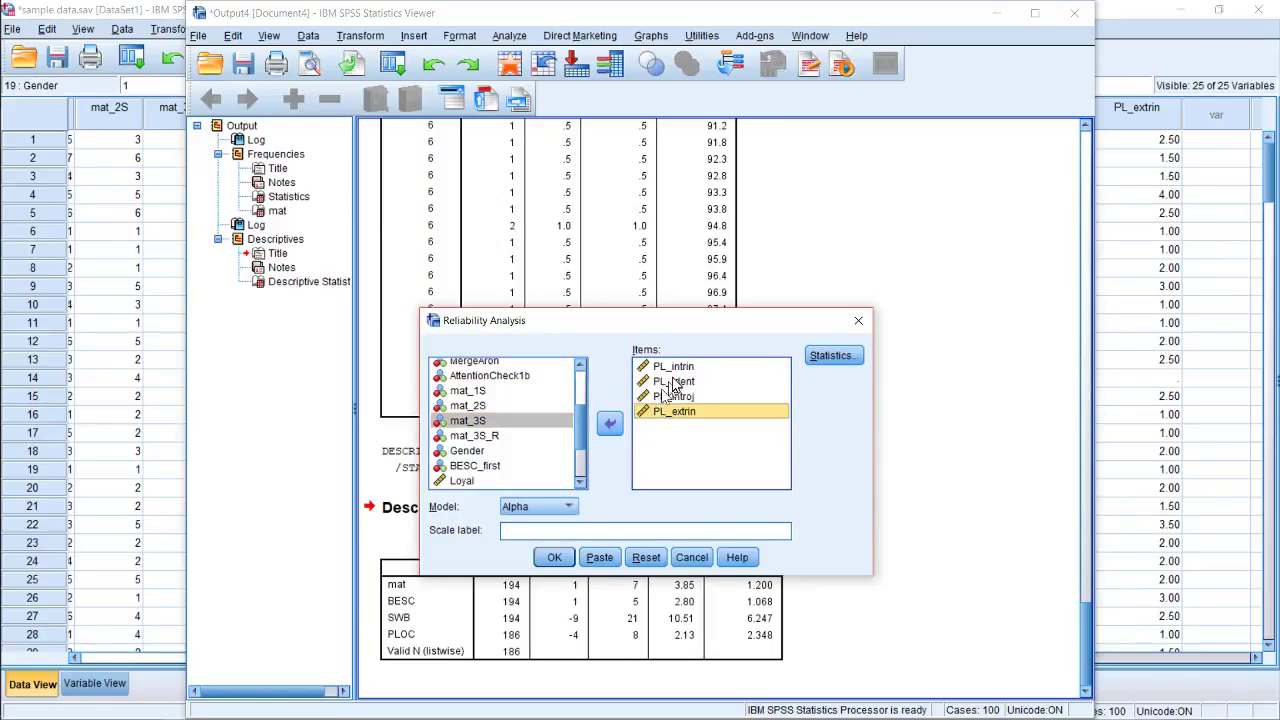
pyautogui.click(672, 382)
pyautogui.click(676, 367)
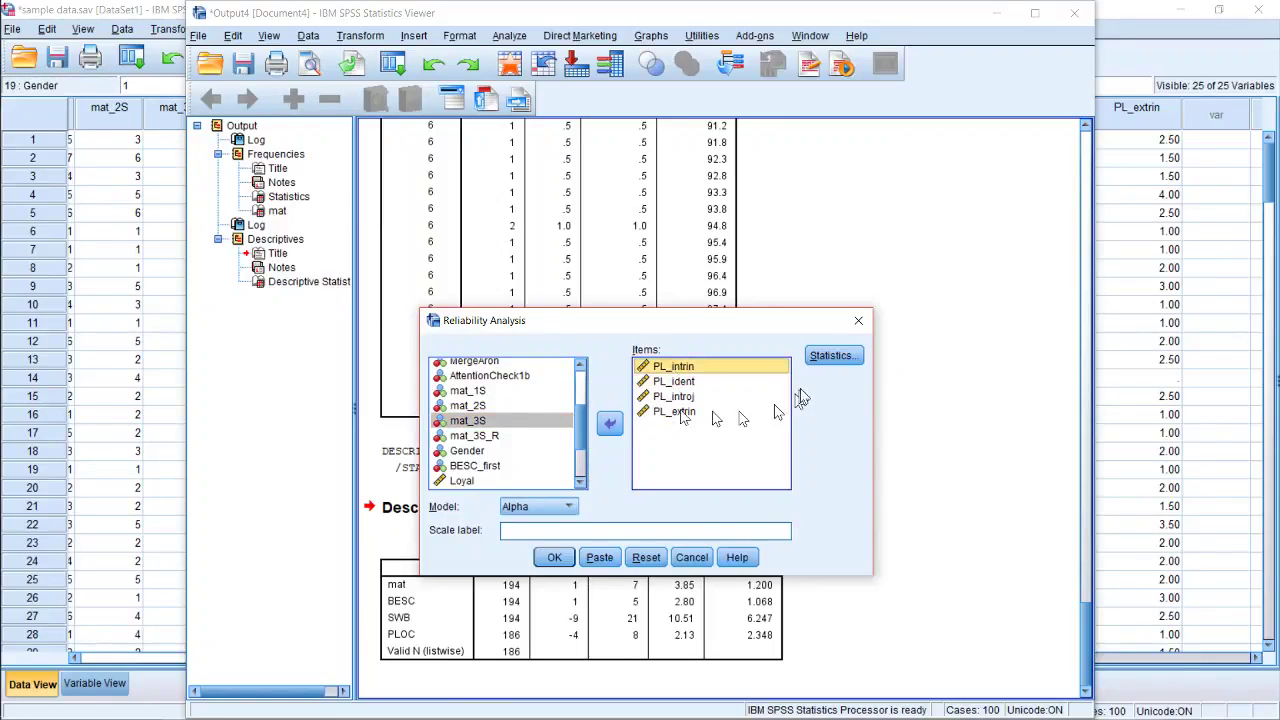
# Request "Scale if item deleted" statistics for the four PL items and paste the reliability analysis as syntax.
pyautogui.click(830, 356)
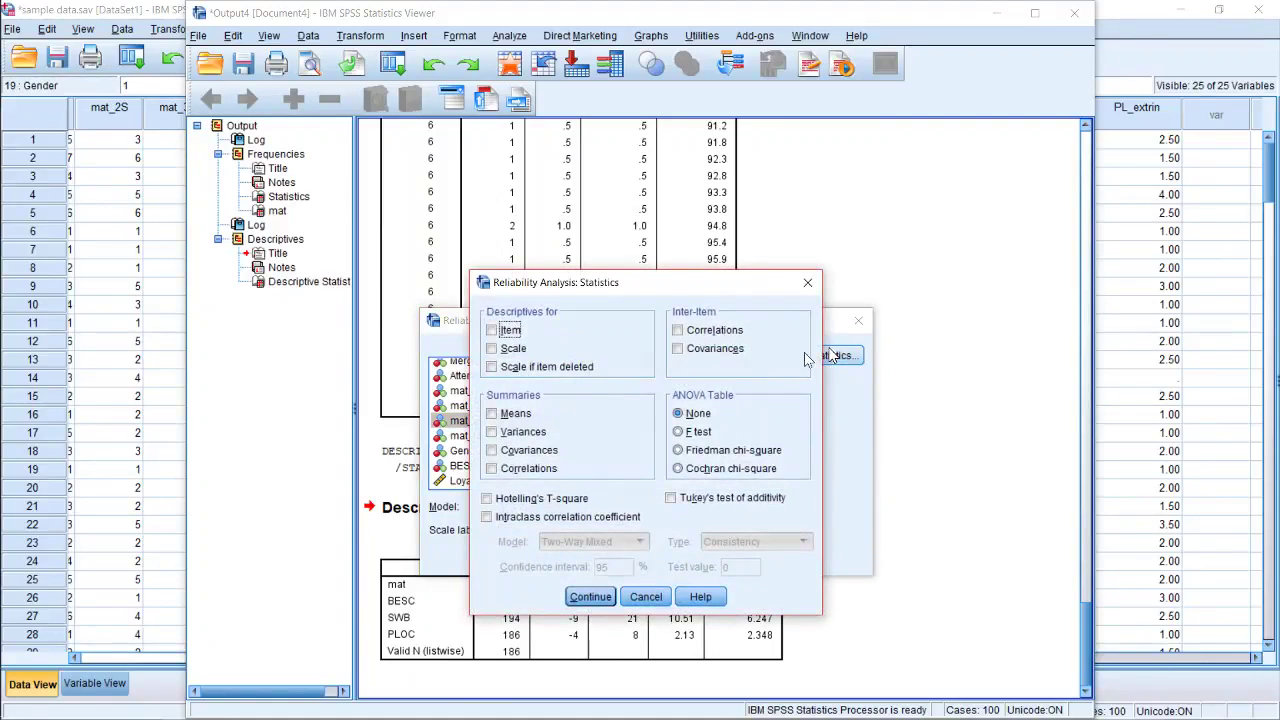
pyautogui.click(573, 372)
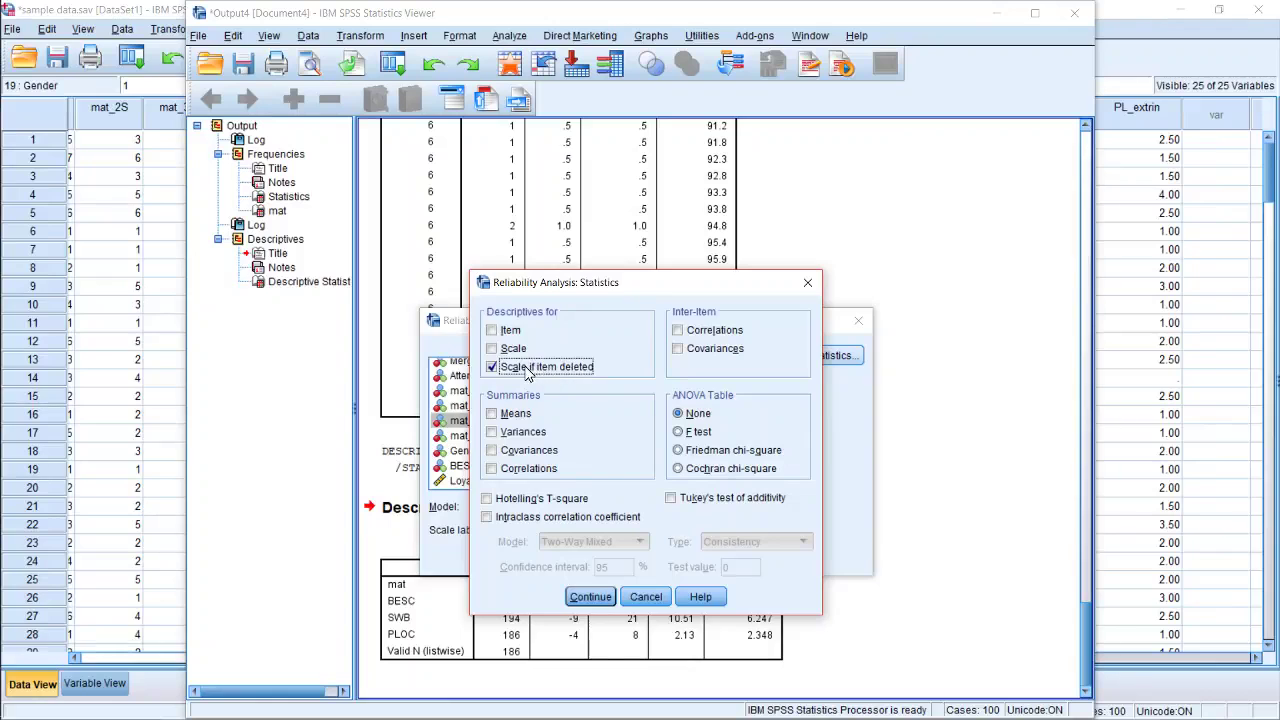
pyautogui.click(590, 596)
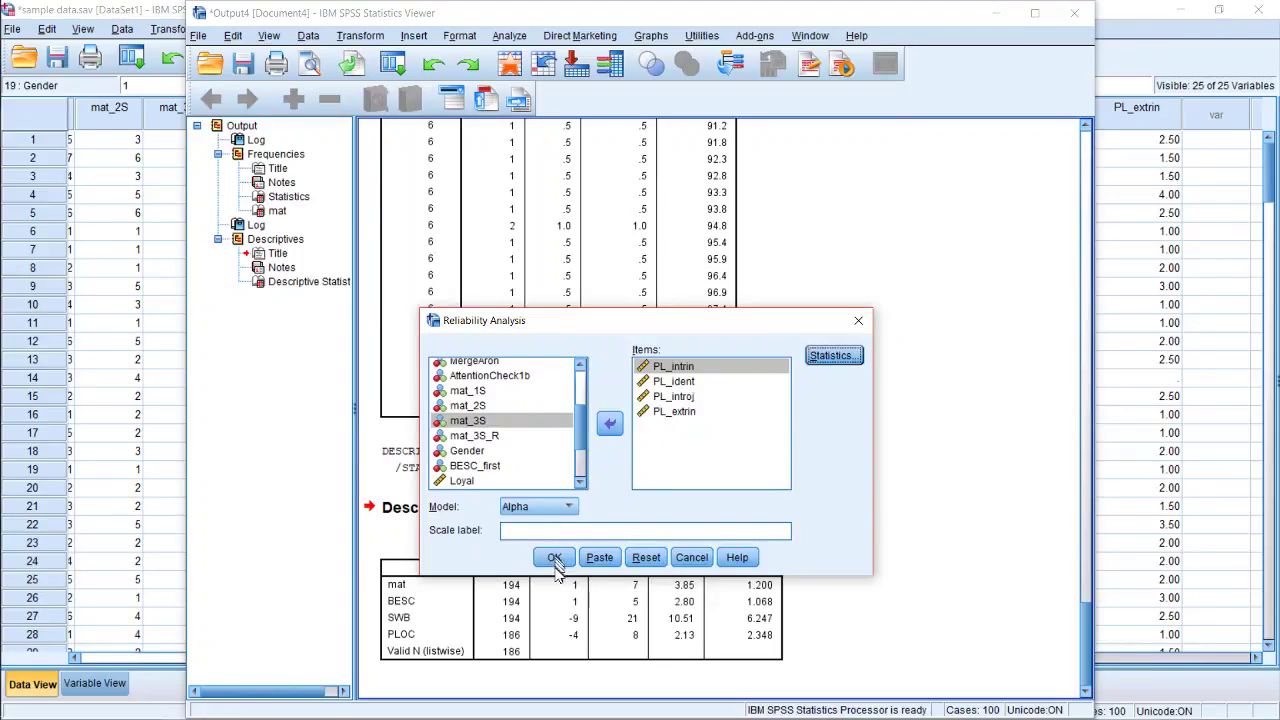
pyautogui.click(601, 560)
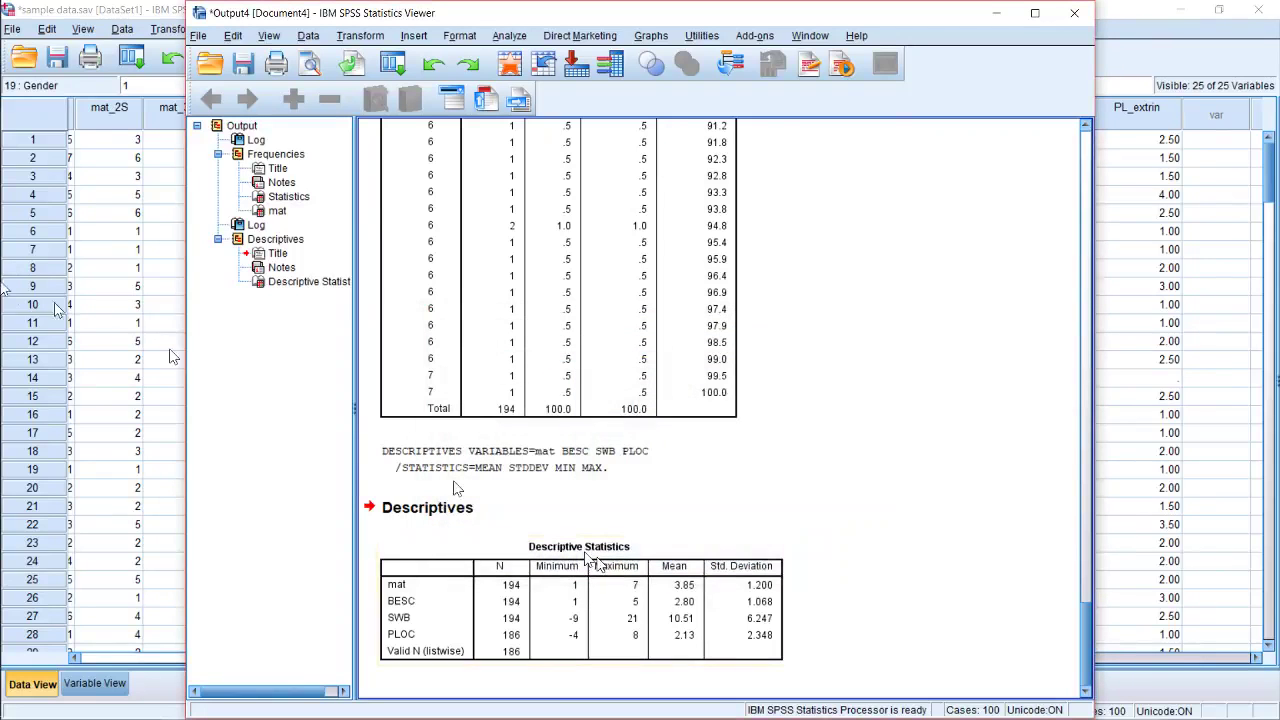
# Switch to the Syntax1 window and run only the pasted RELIABILITY block for PL_intrin, PL_ident, PL_introj and PL_extrin.
pyautogui.moveTo(8, 150)
pyautogui.moveTo(26, 128)
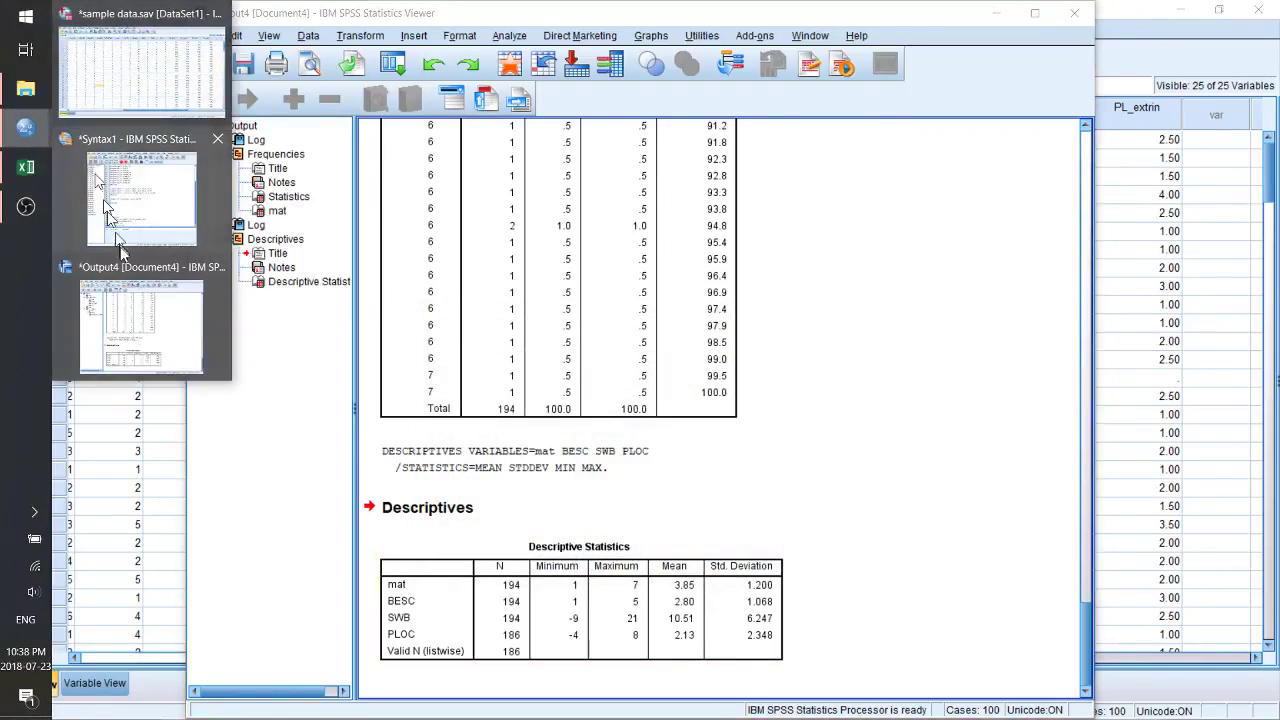
pyautogui.moveTo(148, 221)
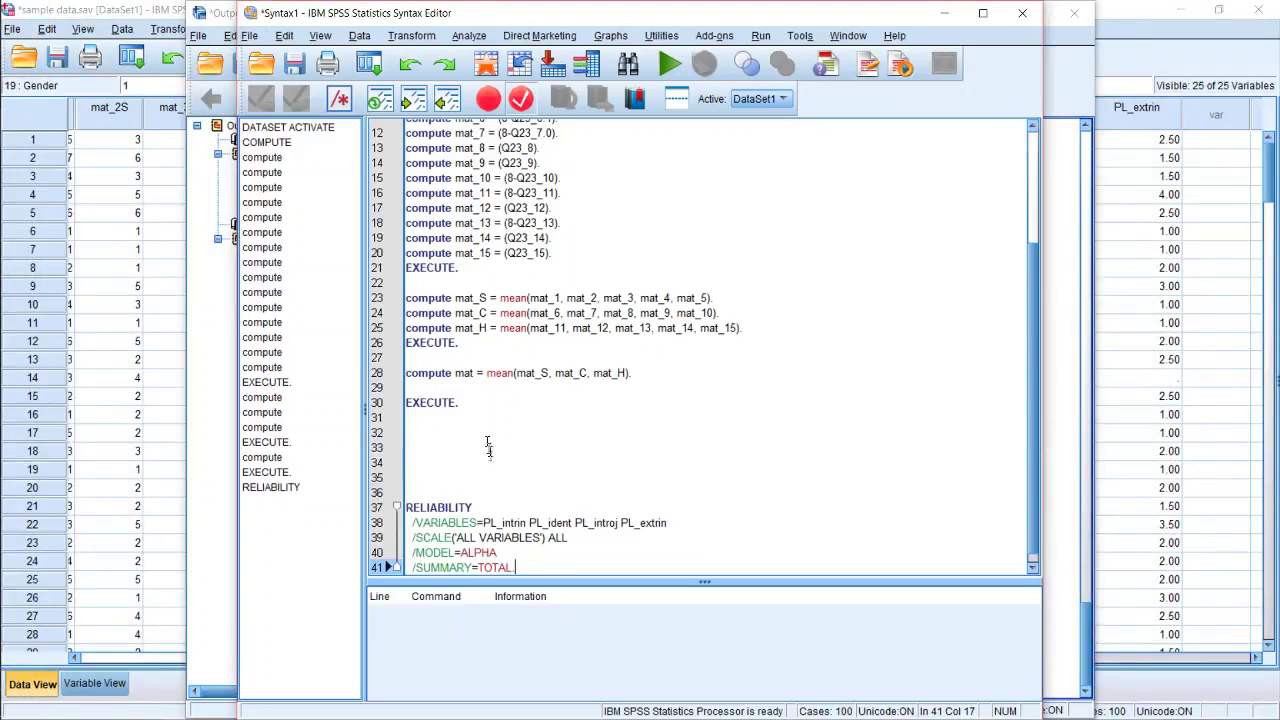
pyautogui.click(488, 447)
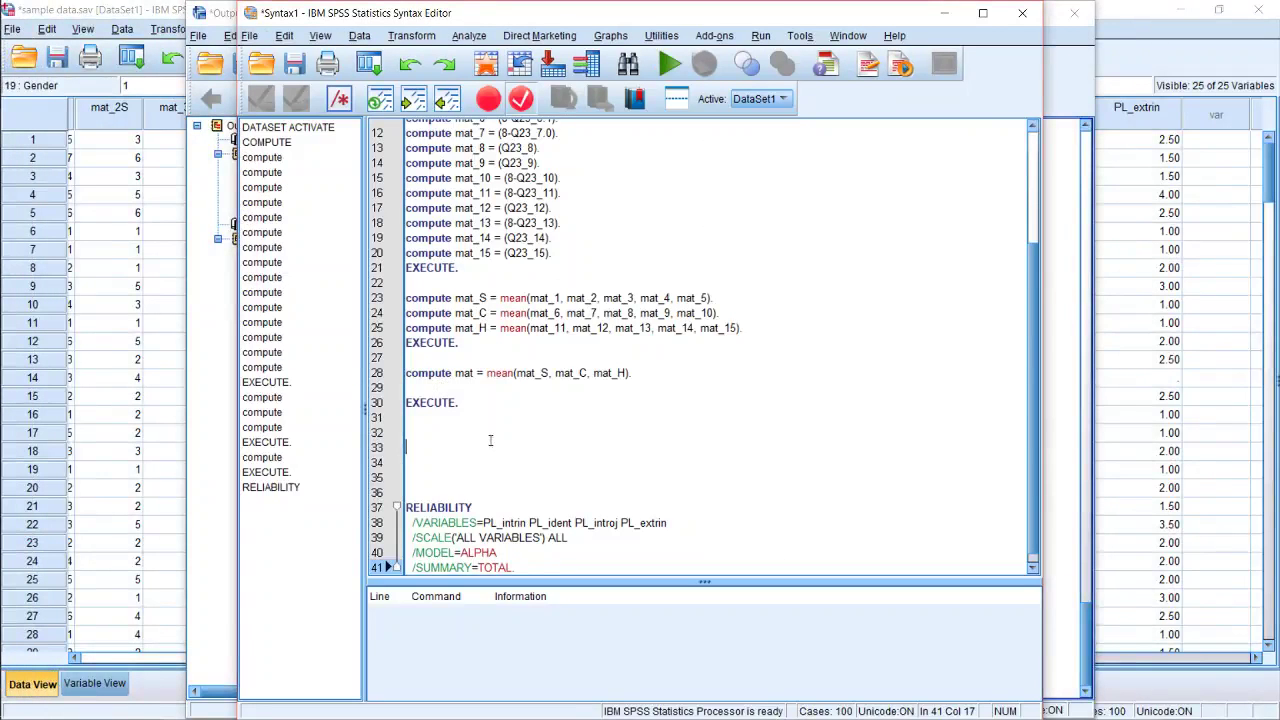
pyautogui.click(474, 522)
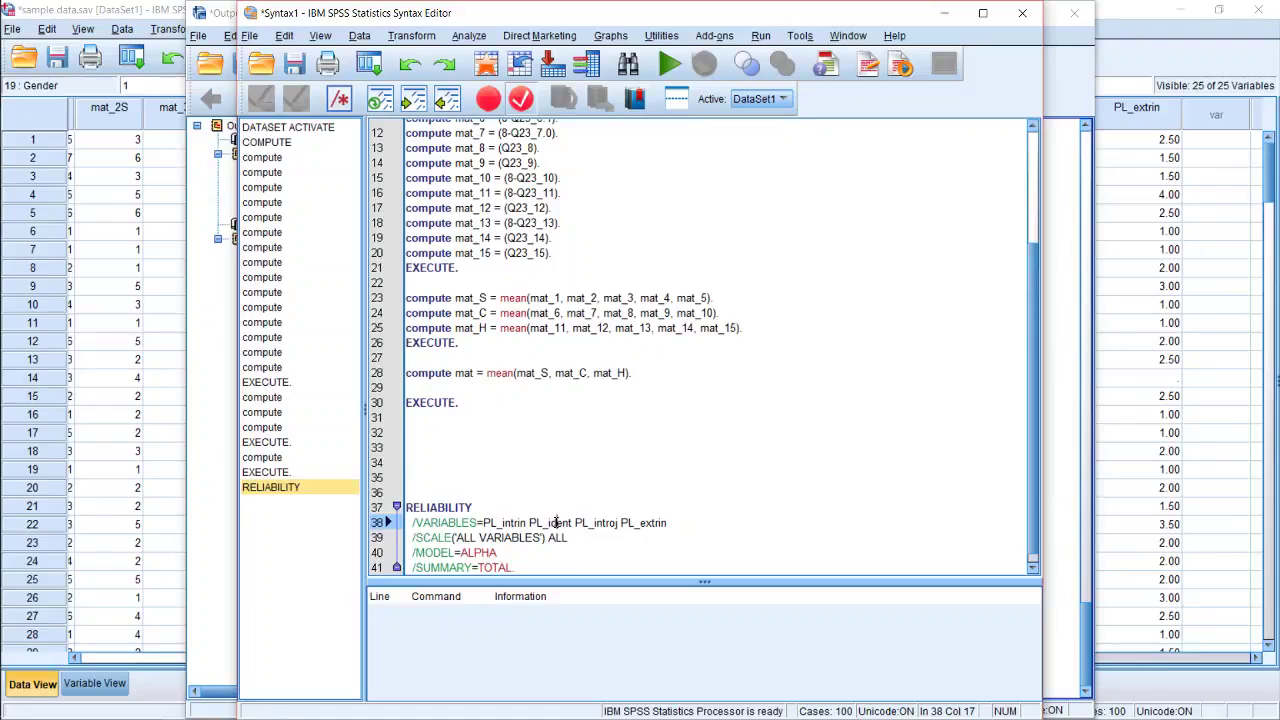
pyautogui.click(639, 522)
pyautogui.click(479, 567)
pyautogui.press('End')
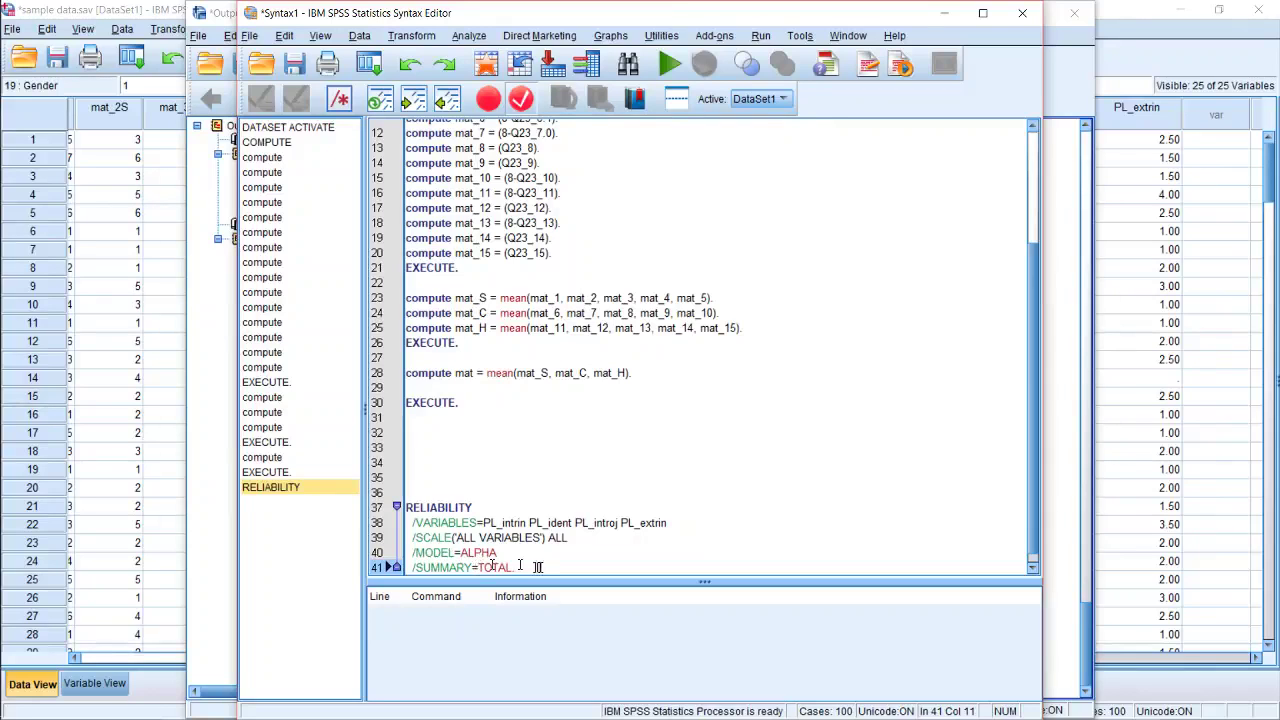
pyautogui.moveTo(449, 562); pyautogui.dragTo(405, 507)
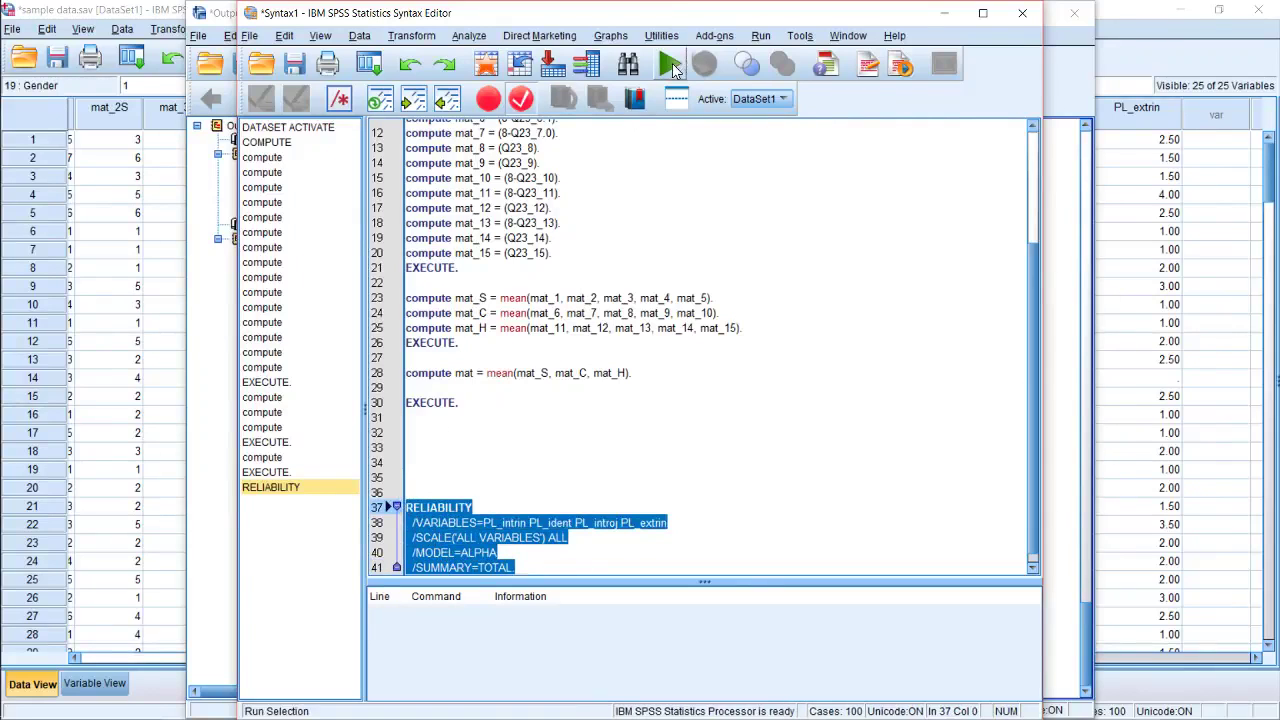
pyautogui.click(672, 63)
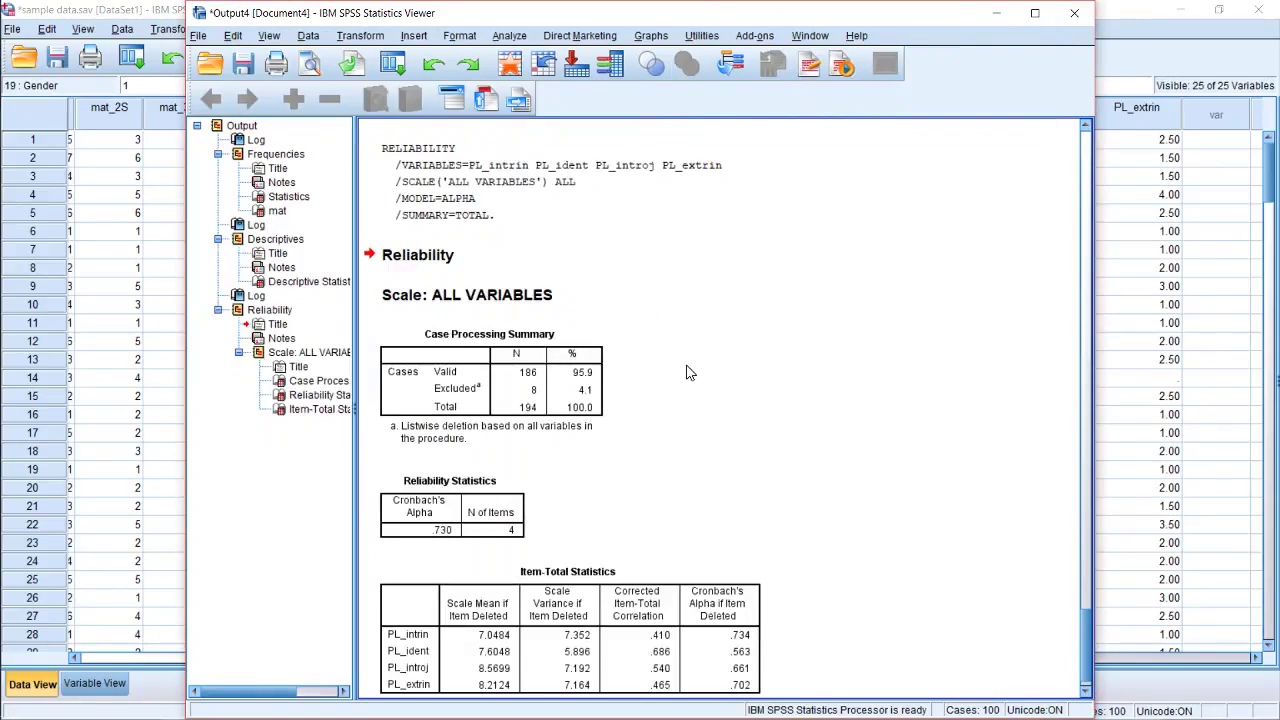
# Examine Cronbach's alpha and the Item-Total Statistics table, including each item's alpha if deleted, in the reliability output.
pyautogui.scroll(-1, 660, 390)
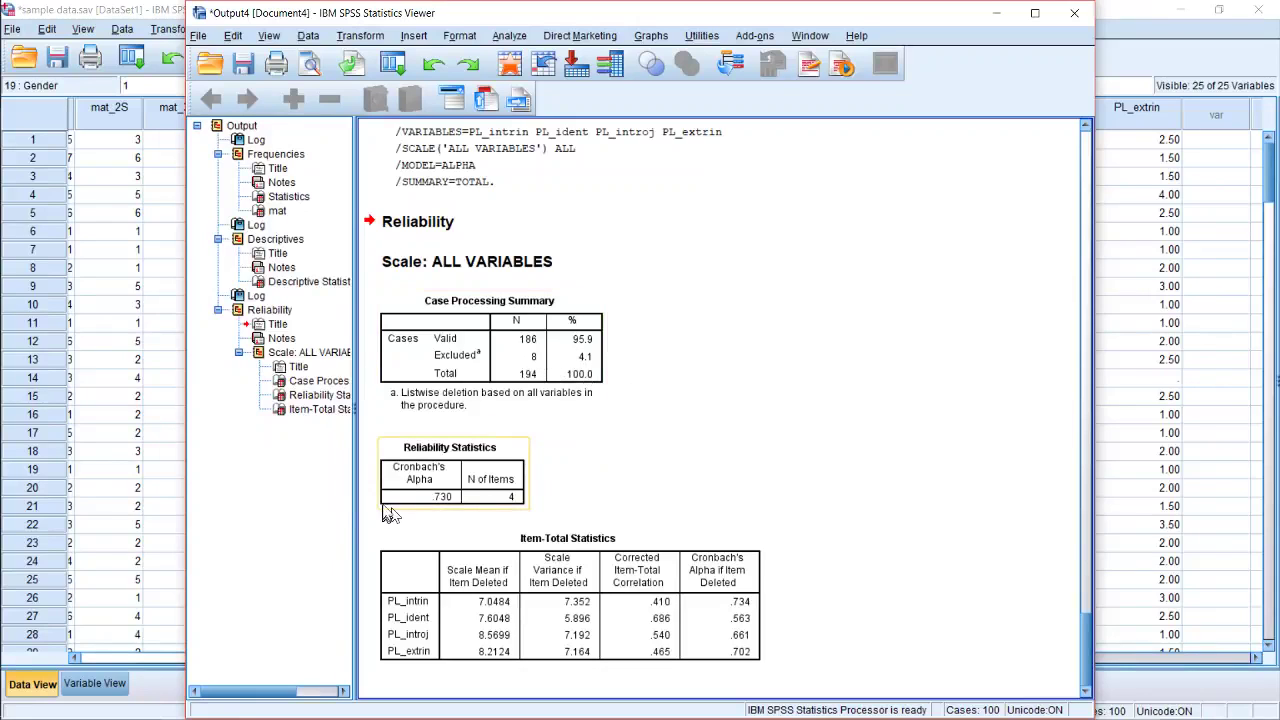
pyautogui.click(432, 505)
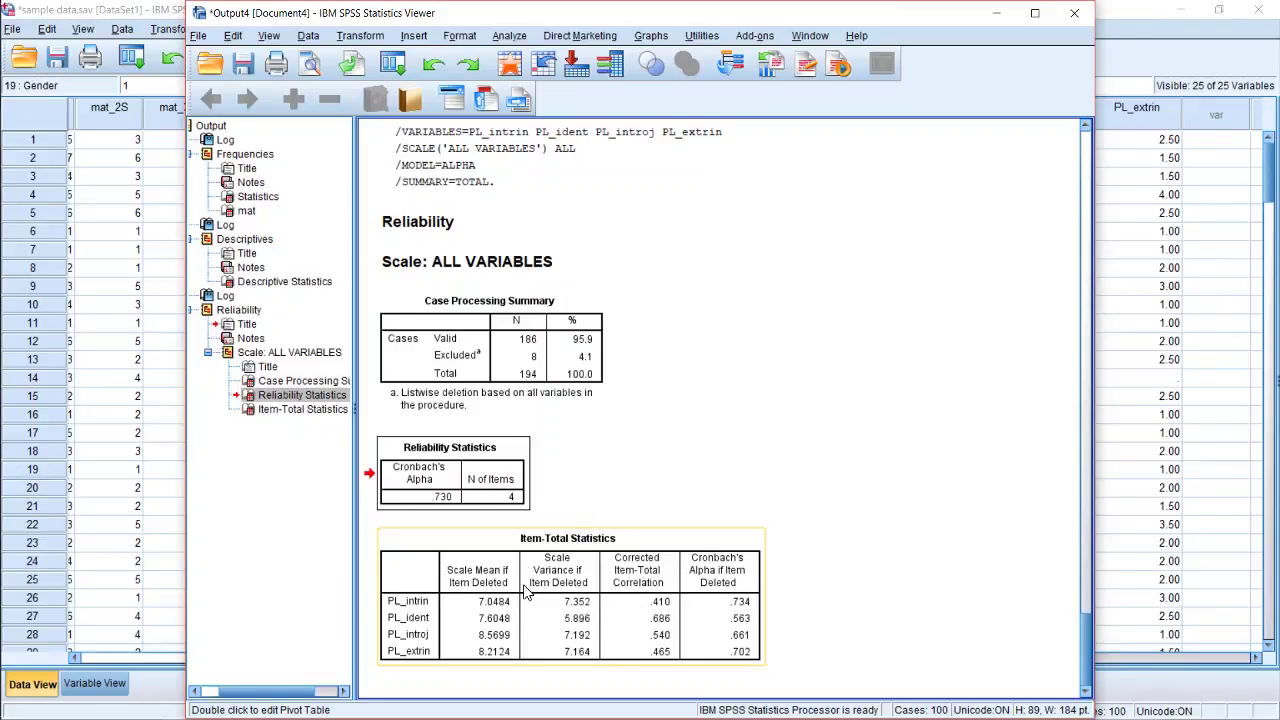
pyautogui.click(535, 628)
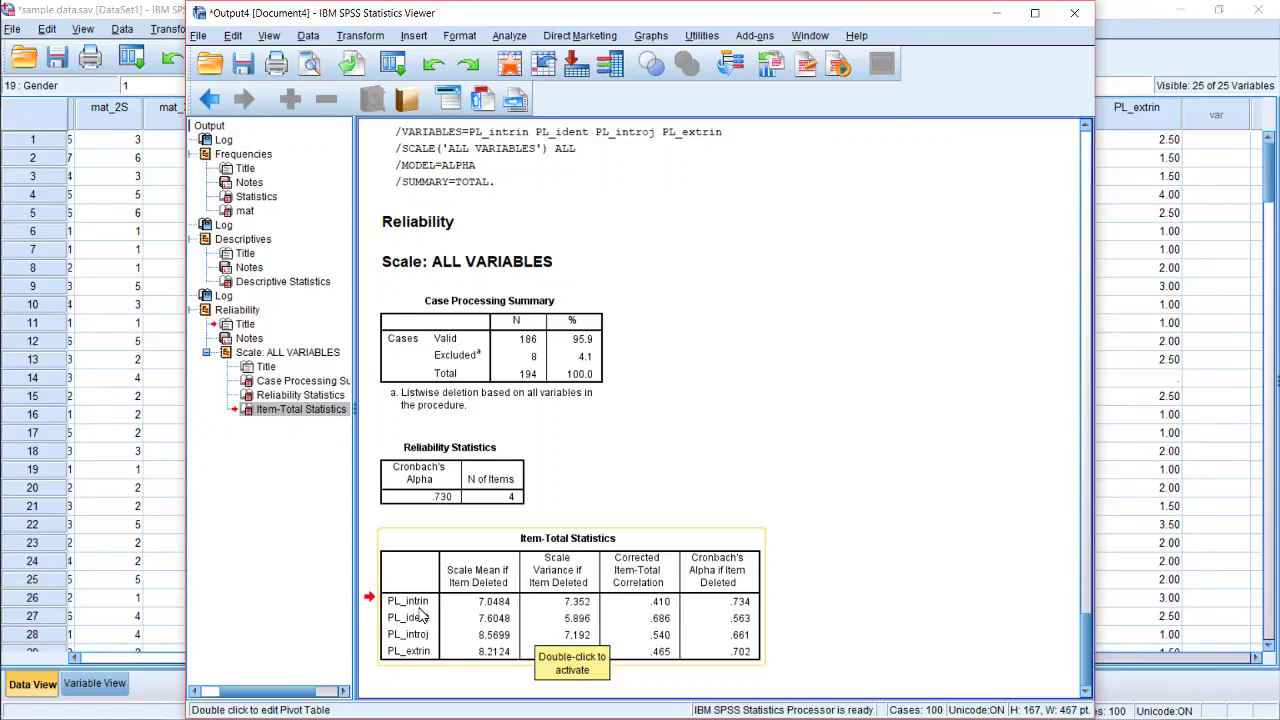
pyautogui.click(506, 641)
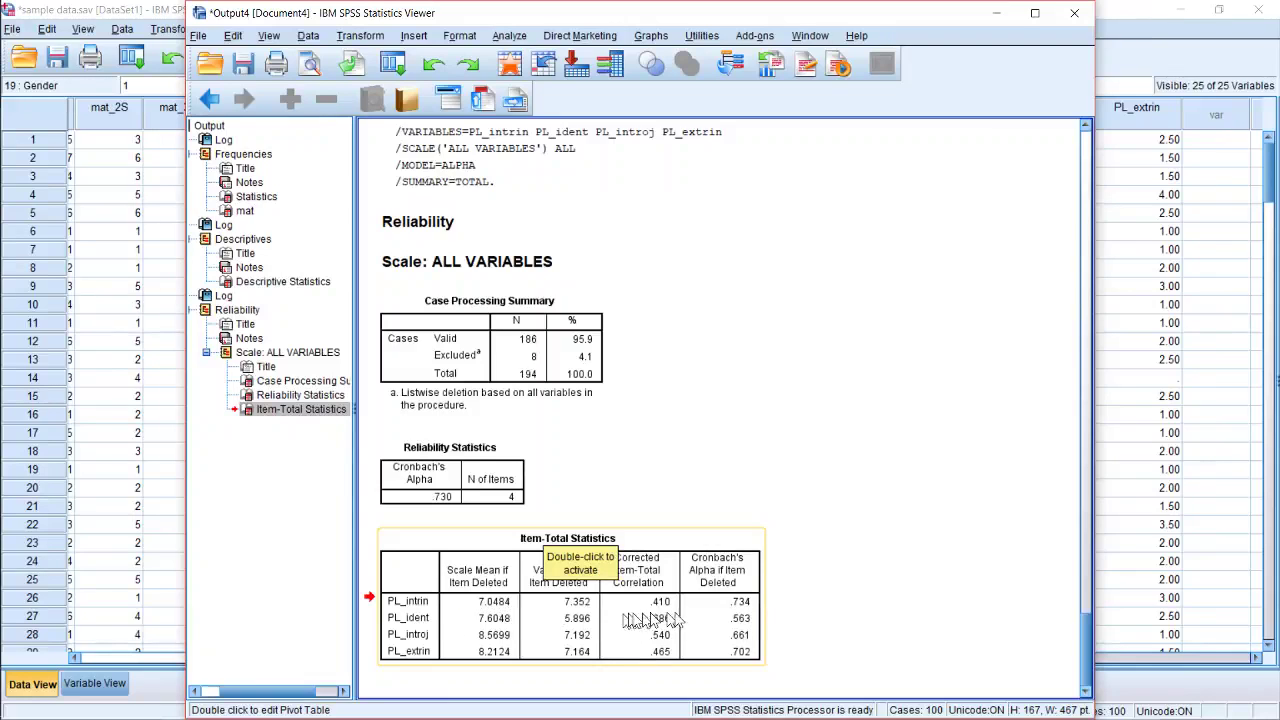
pyautogui.click(755, 622)
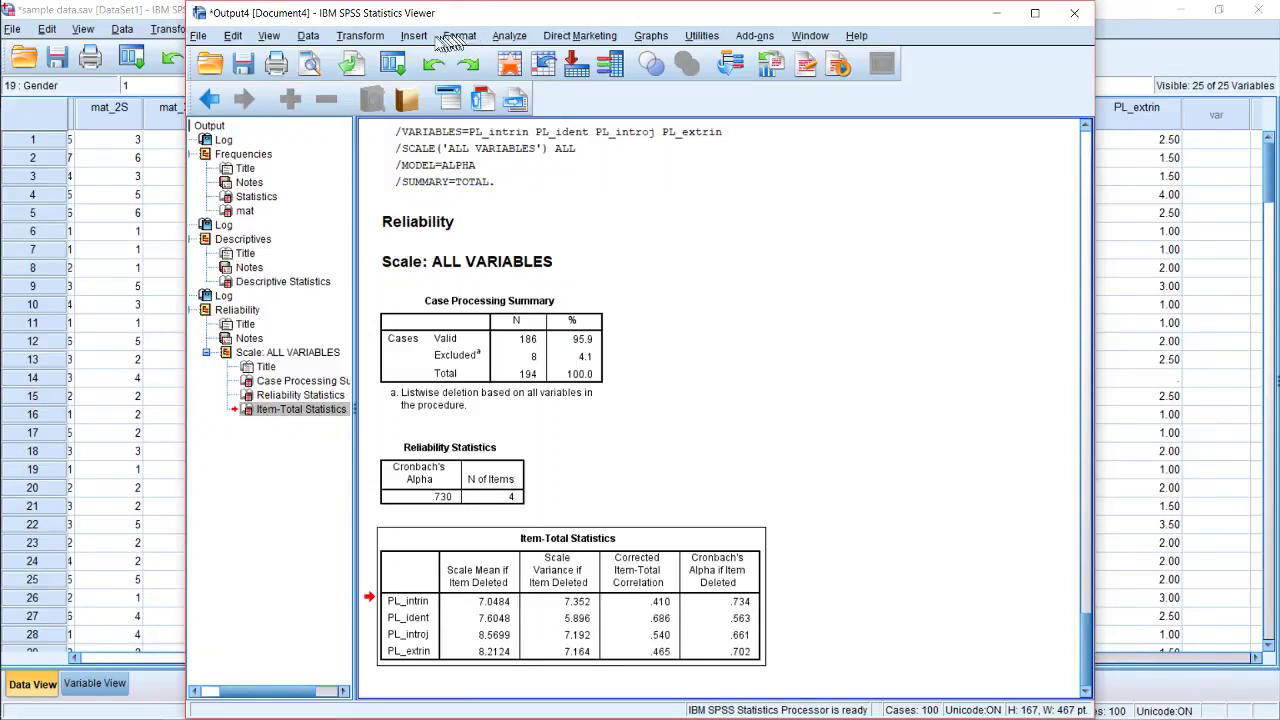
# Start a Factor analysis under dimension reduction and add PL_intrin, PL_ident, PL_introj and PL_extrin as its variables.
pyautogui.click(362, 36)
pyautogui.moveTo(522, 36)
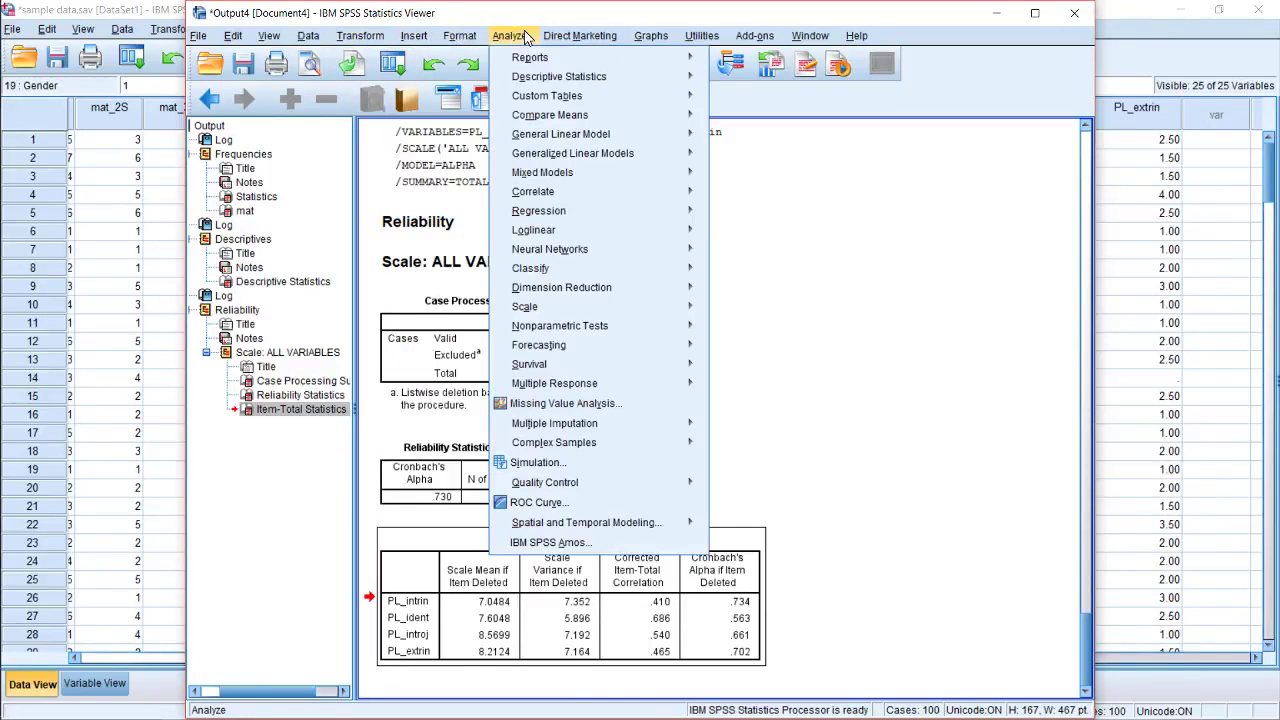
pyautogui.moveTo(560, 287)
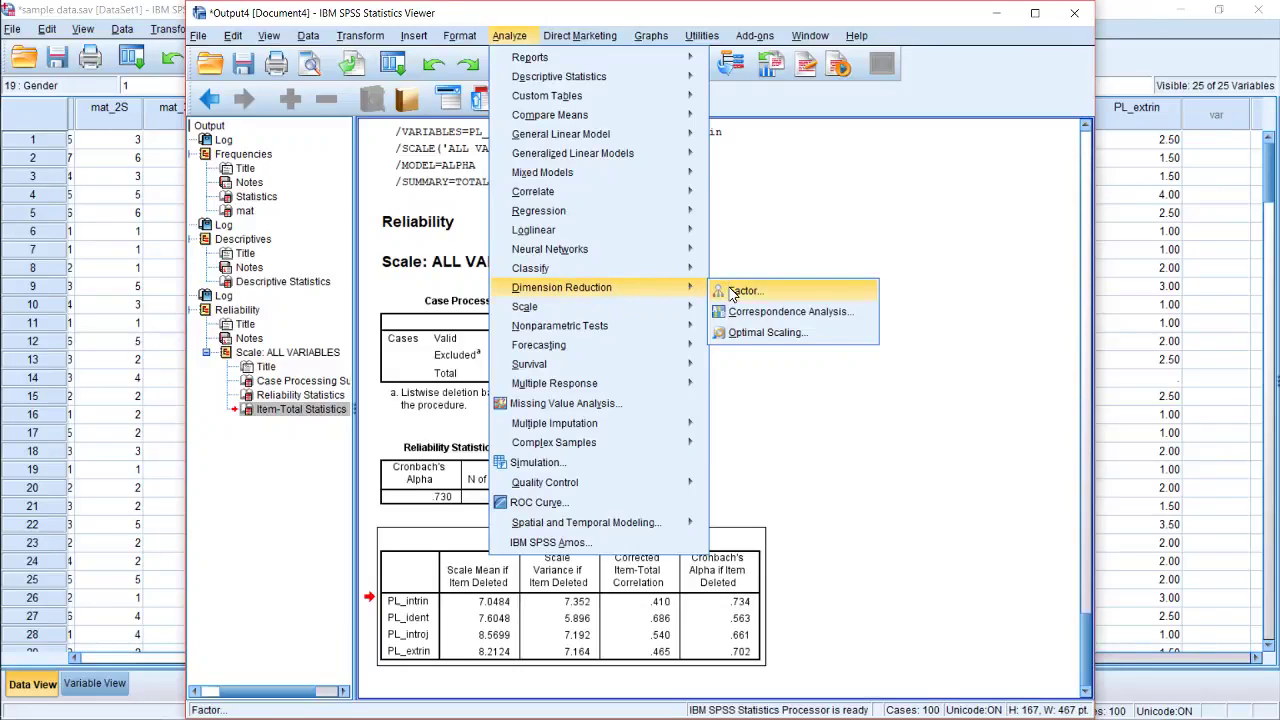
pyautogui.click(828, 292)
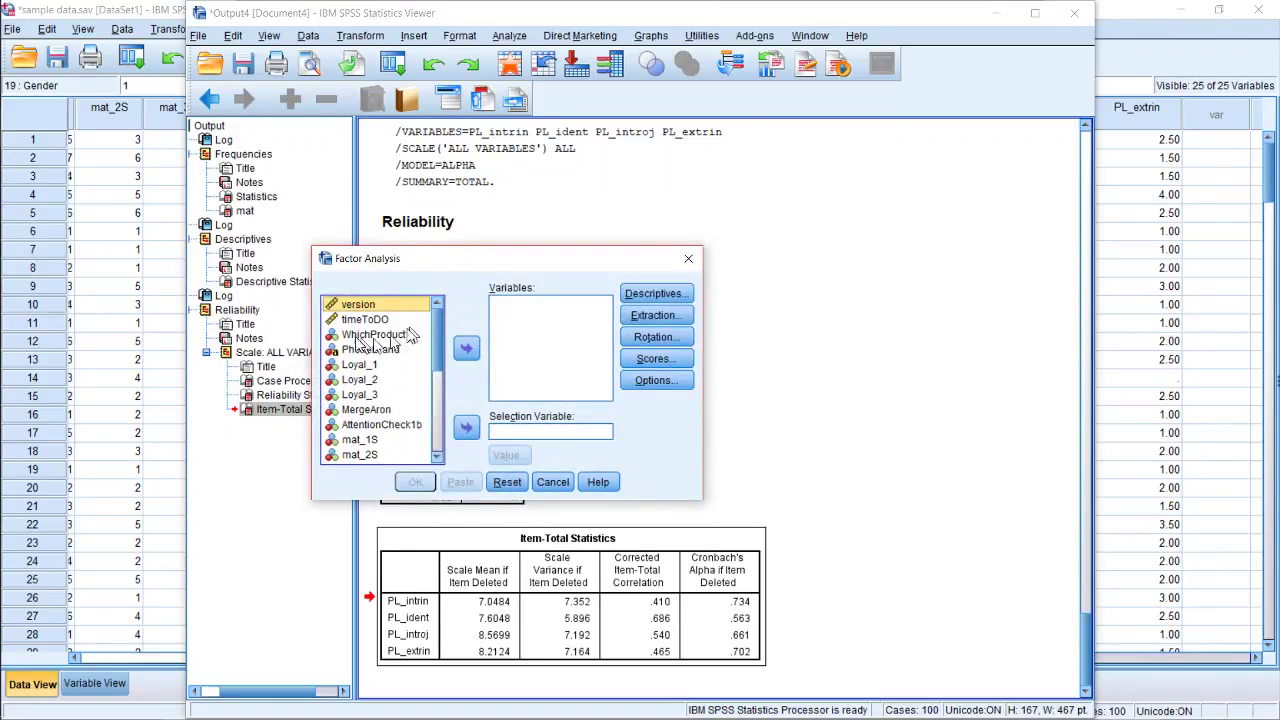
pyautogui.moveTo(433, 338); pyautogui.dragTo(443, 443)
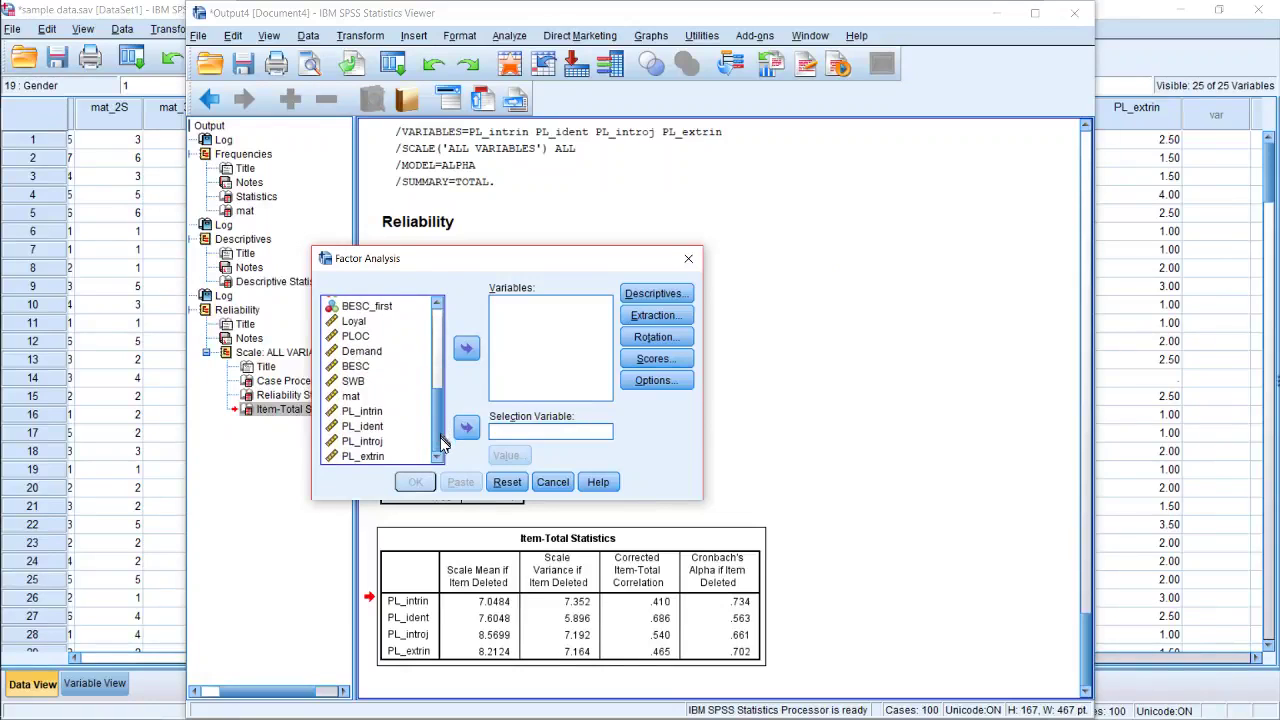
pyautogui.click(381, 413)
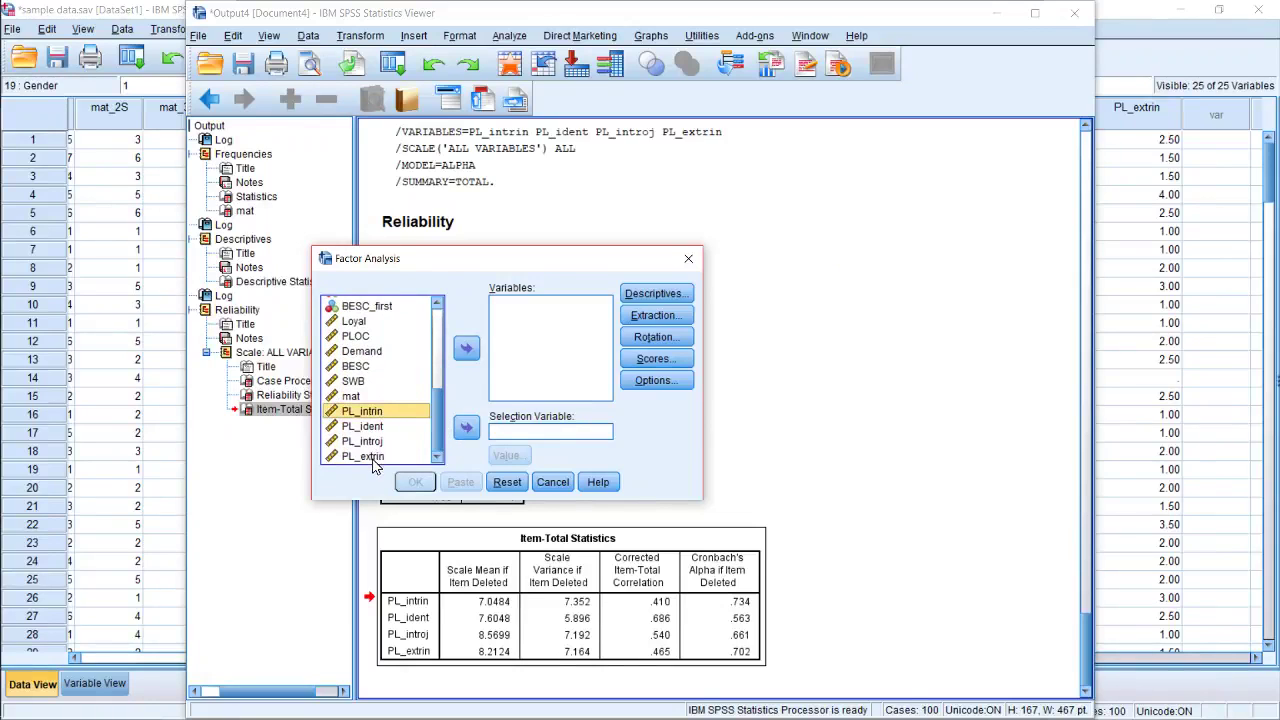
pyautogui.keyDown('shift'); pyautogui.click(373, 458); pyautogui.keyUp('shift')
pyautogui.click(466, 350)
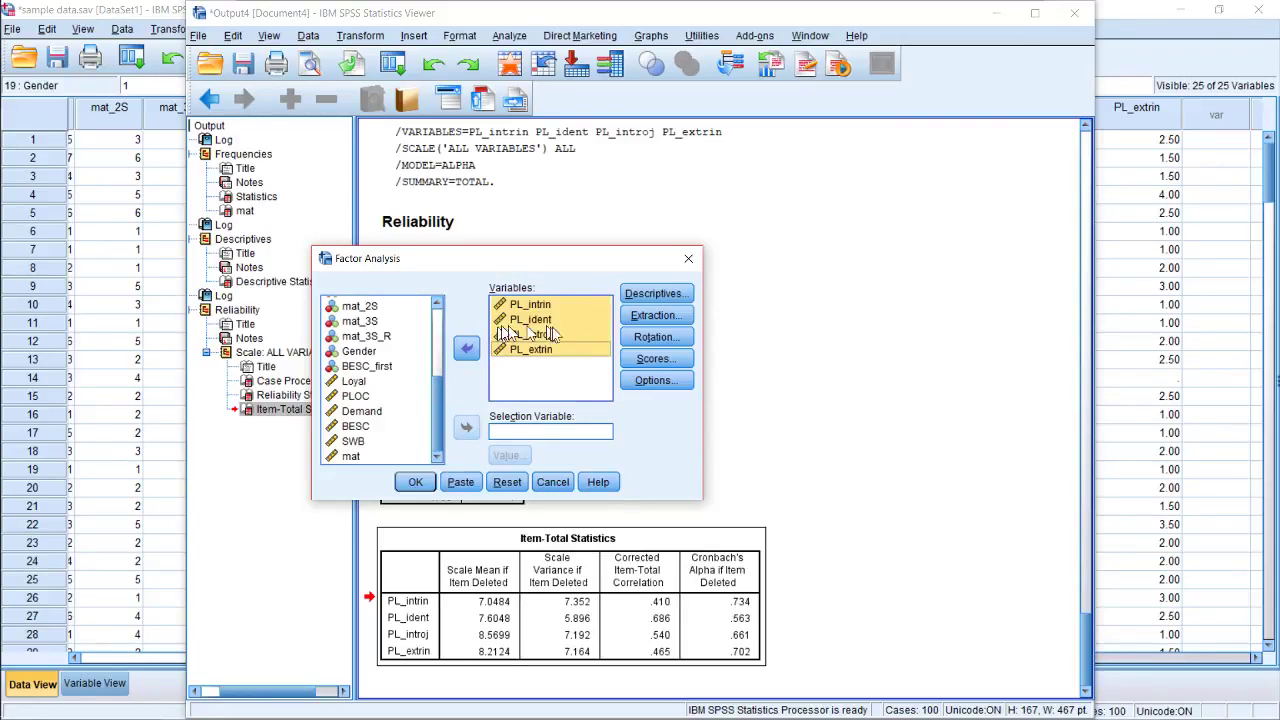
pyautogui.click(604, 385)
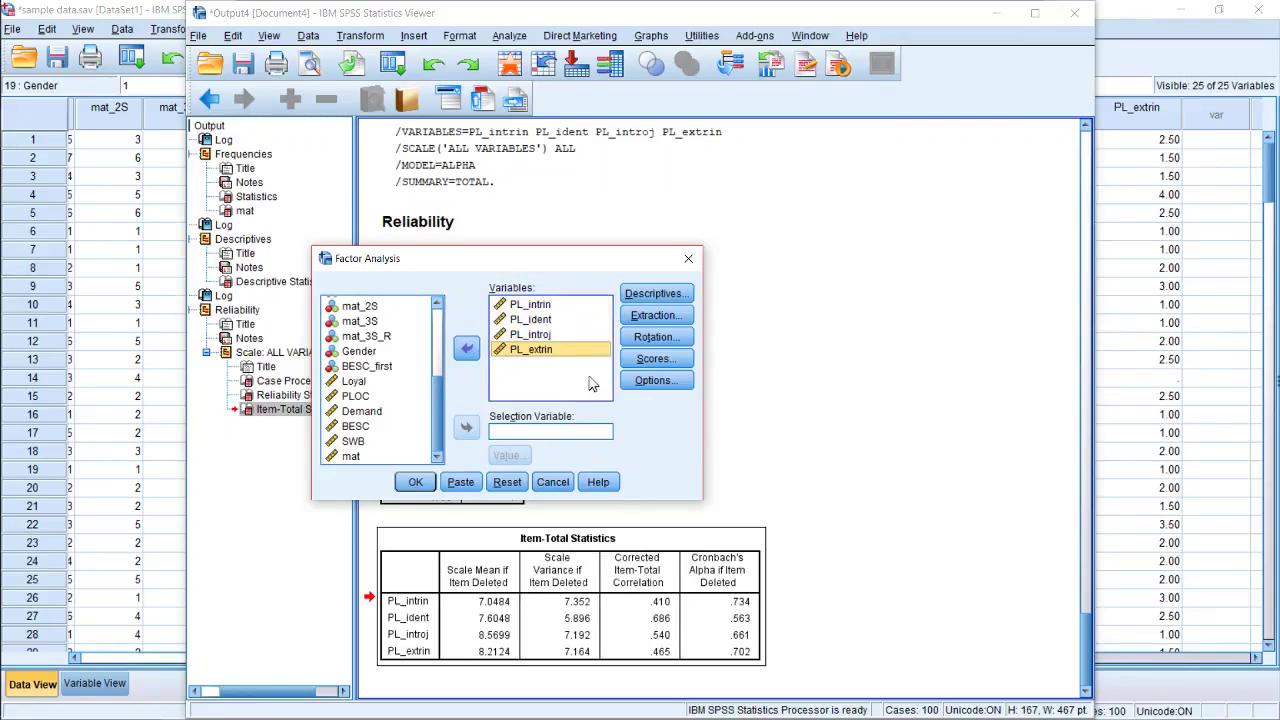
# Review the Descriptives and Extraction options of the factor analysis.
pyautogui.click(674, 298)
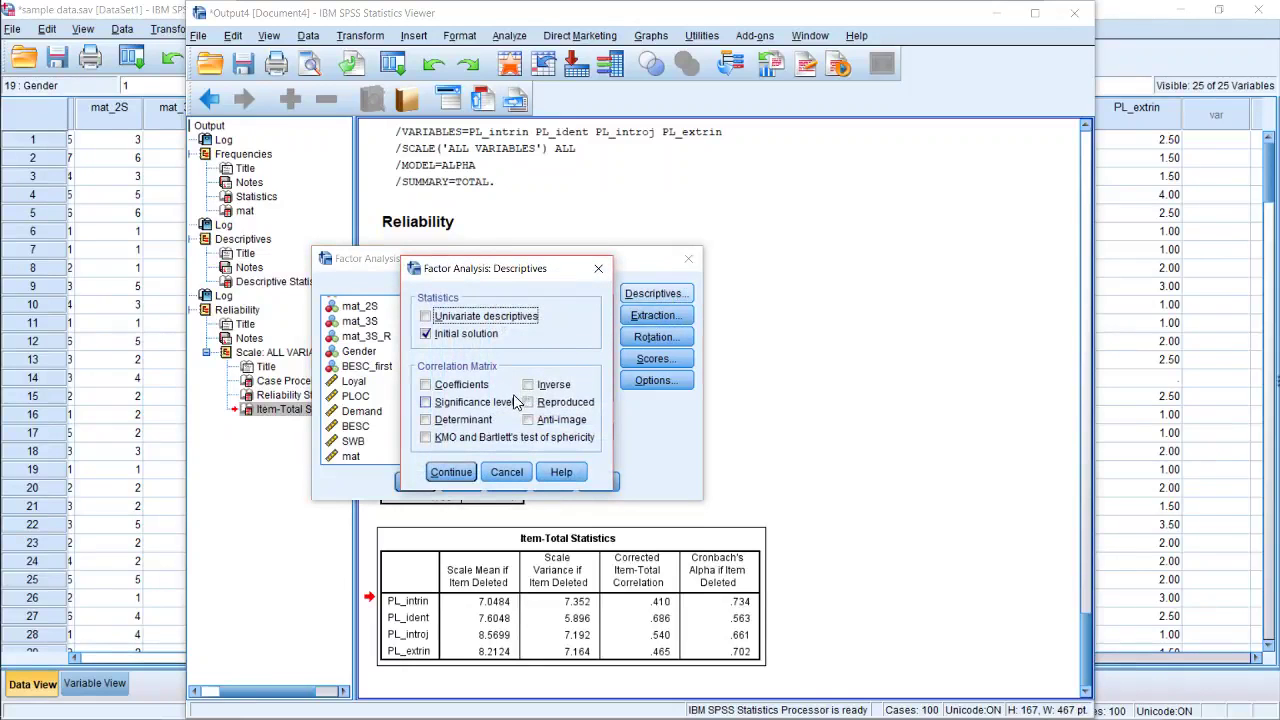
pyautogui.click(601, 268)
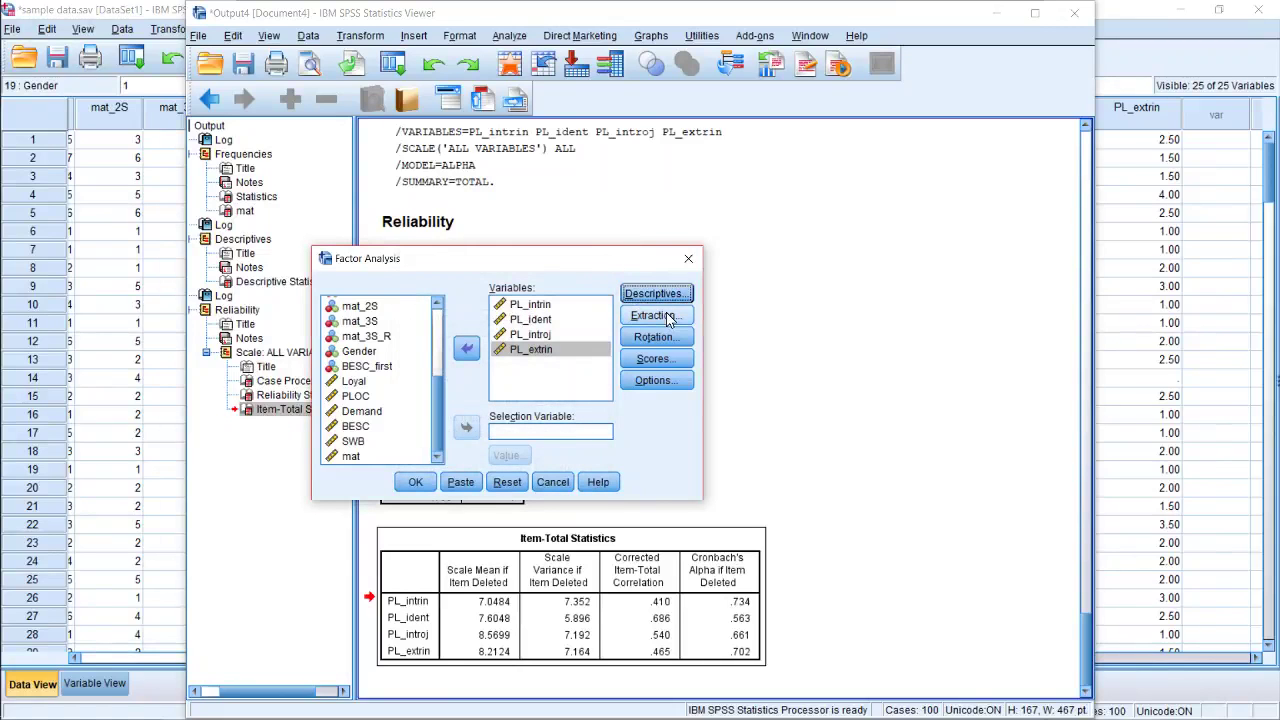
pyautogui.click(658, 316)
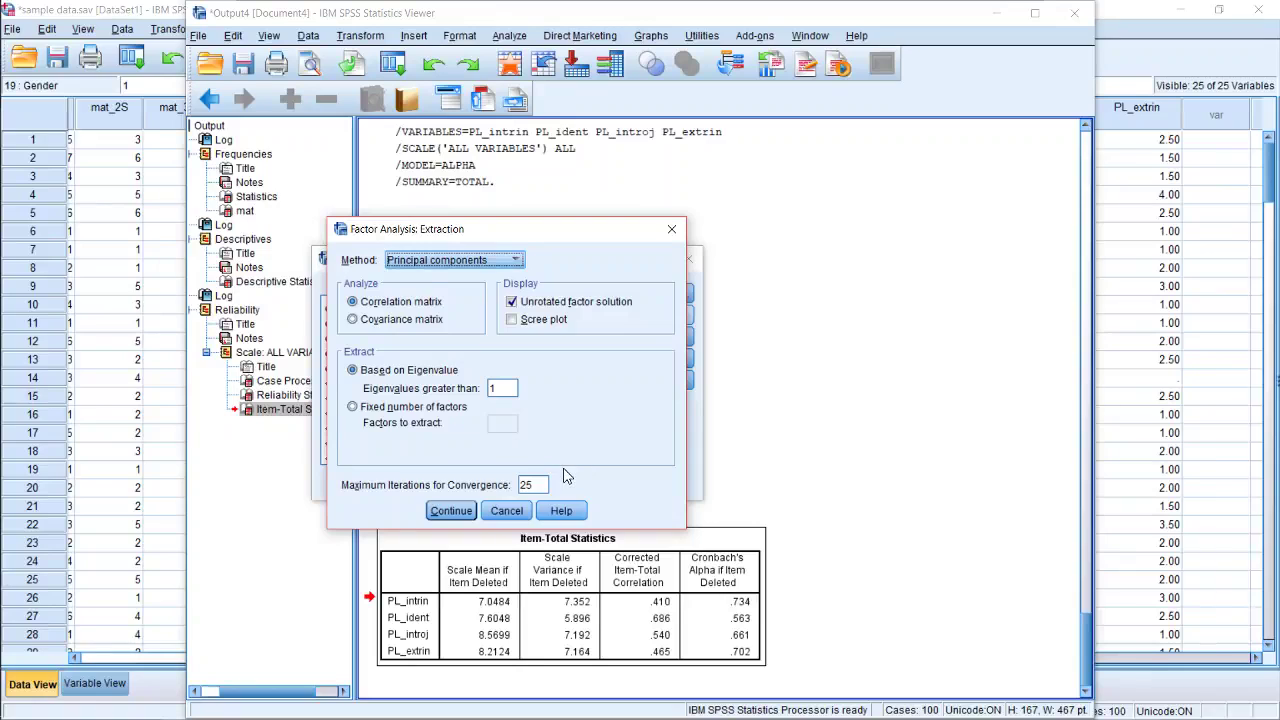
pyautogui.click(513, 517)
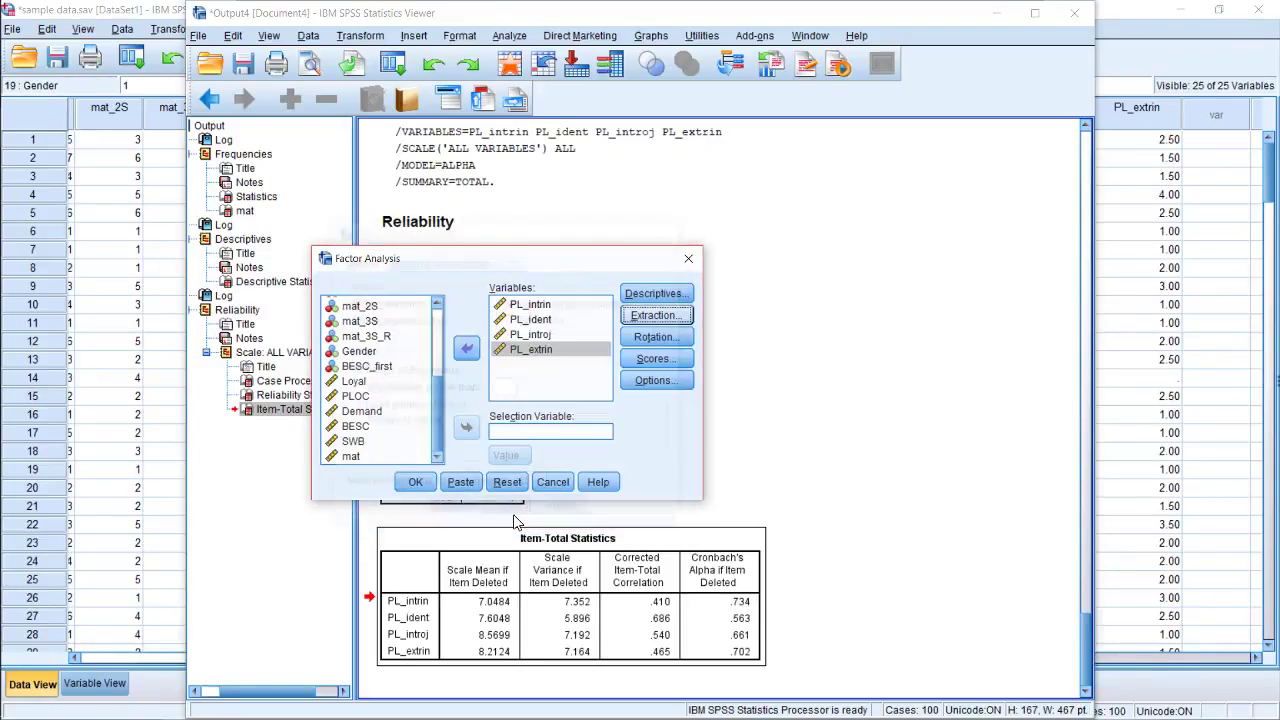
# Set the factor rotation method to Varimax.
pyautogui.click(656, 337)
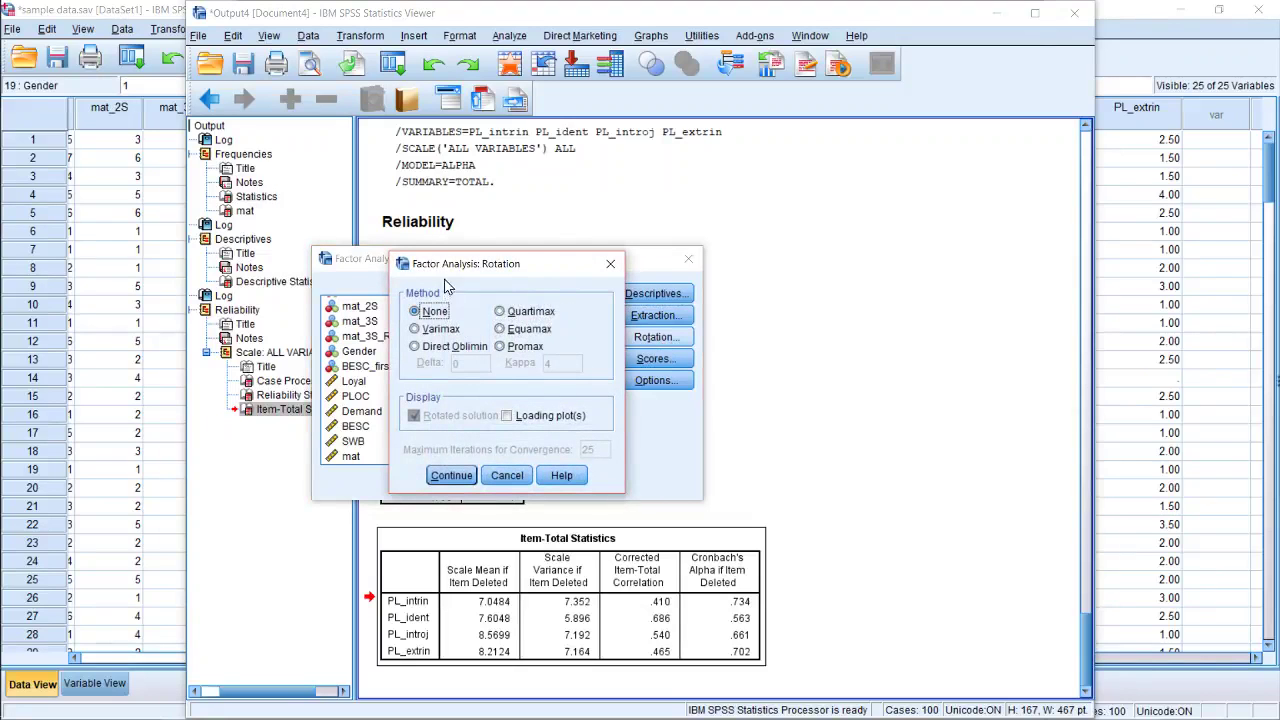
pyautogui.click(448, 333)
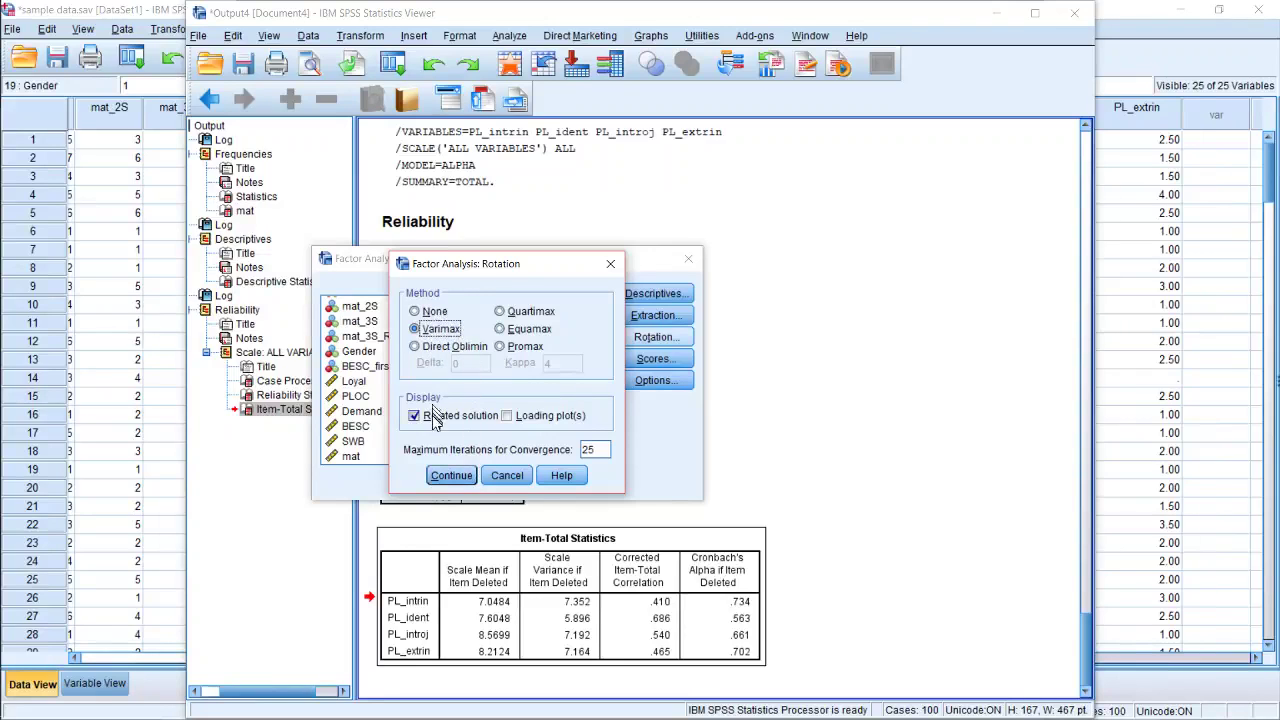
pyautogui.click(451, 476)
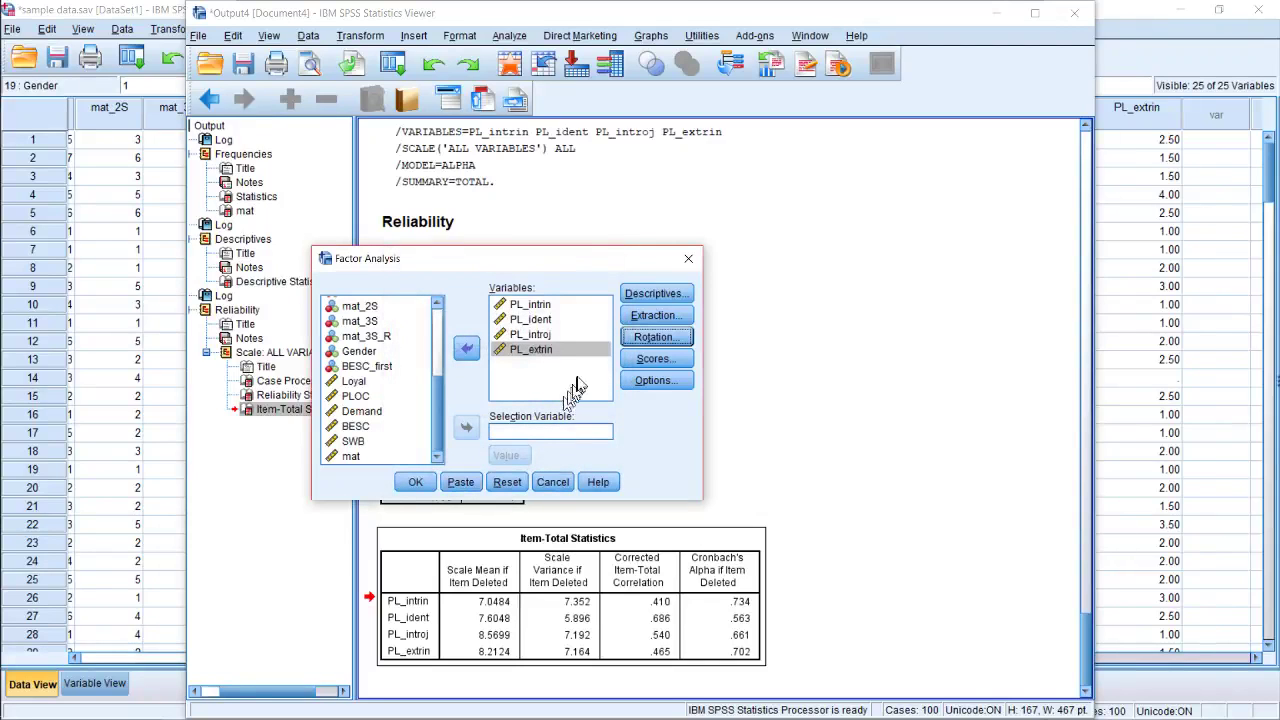
# Set the factor analysis options to suppress small coefficients with an absolute value below .40.
pyautogui.click(658, 359)
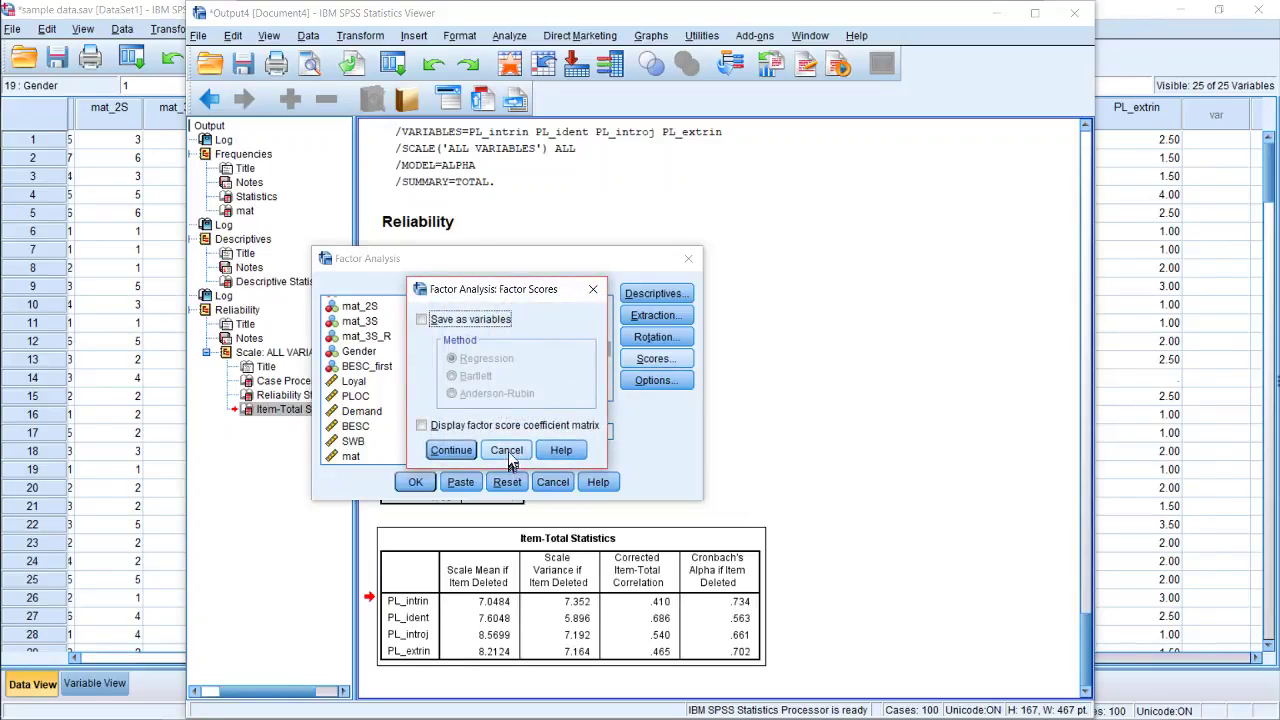
pyautogui.click(507, 451)
pyautogui.click(653, 380)
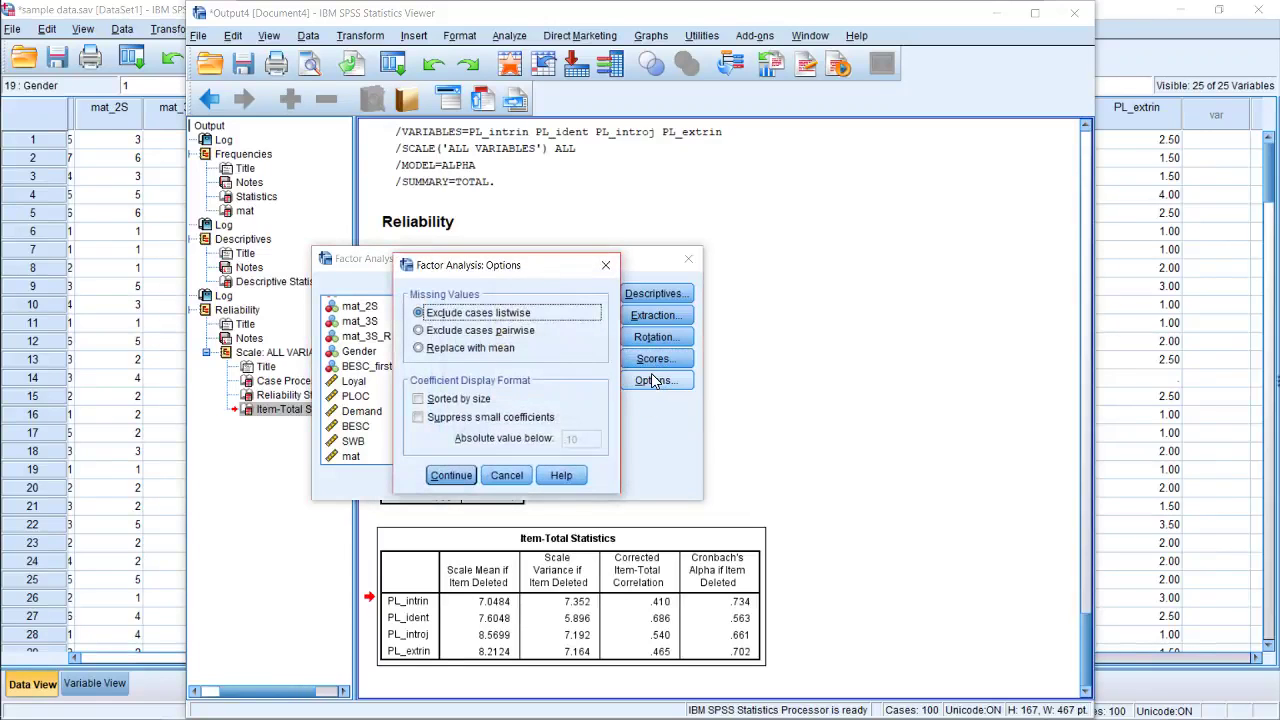
pyautogui.click(489, 419)
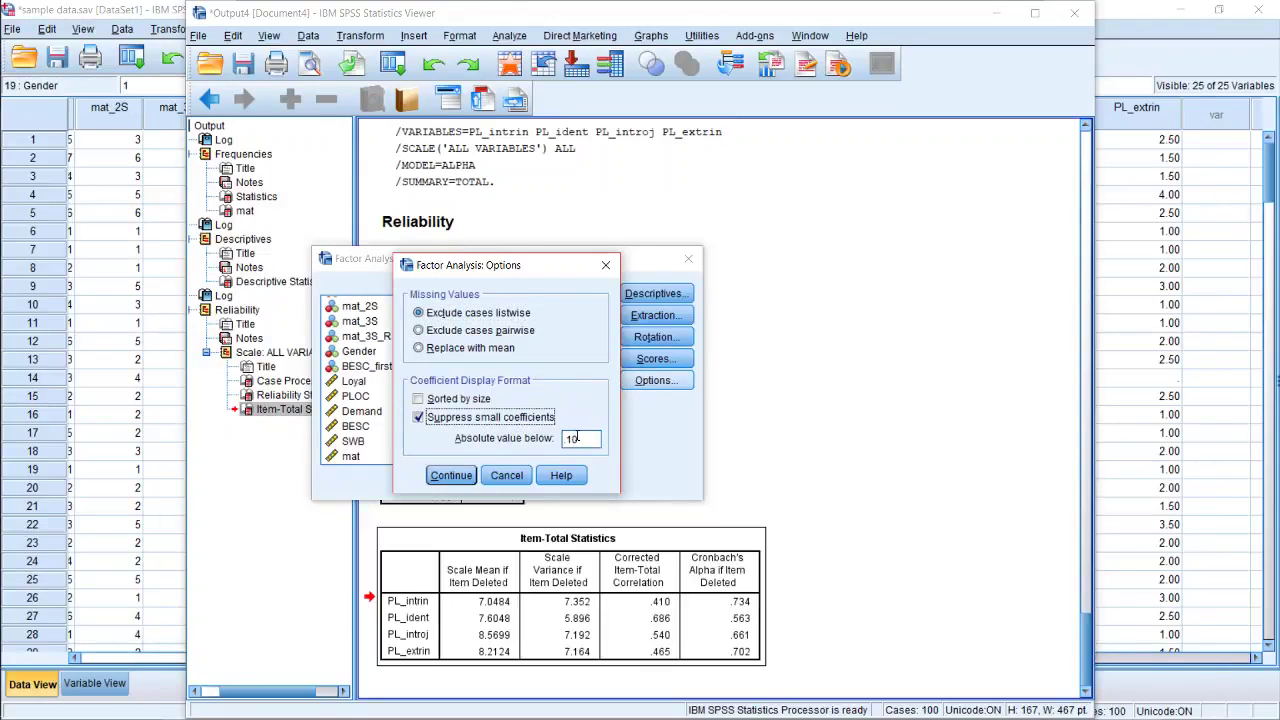
pyautogui.doubleClick(575, 438)
pyautogui.click(452, 477)
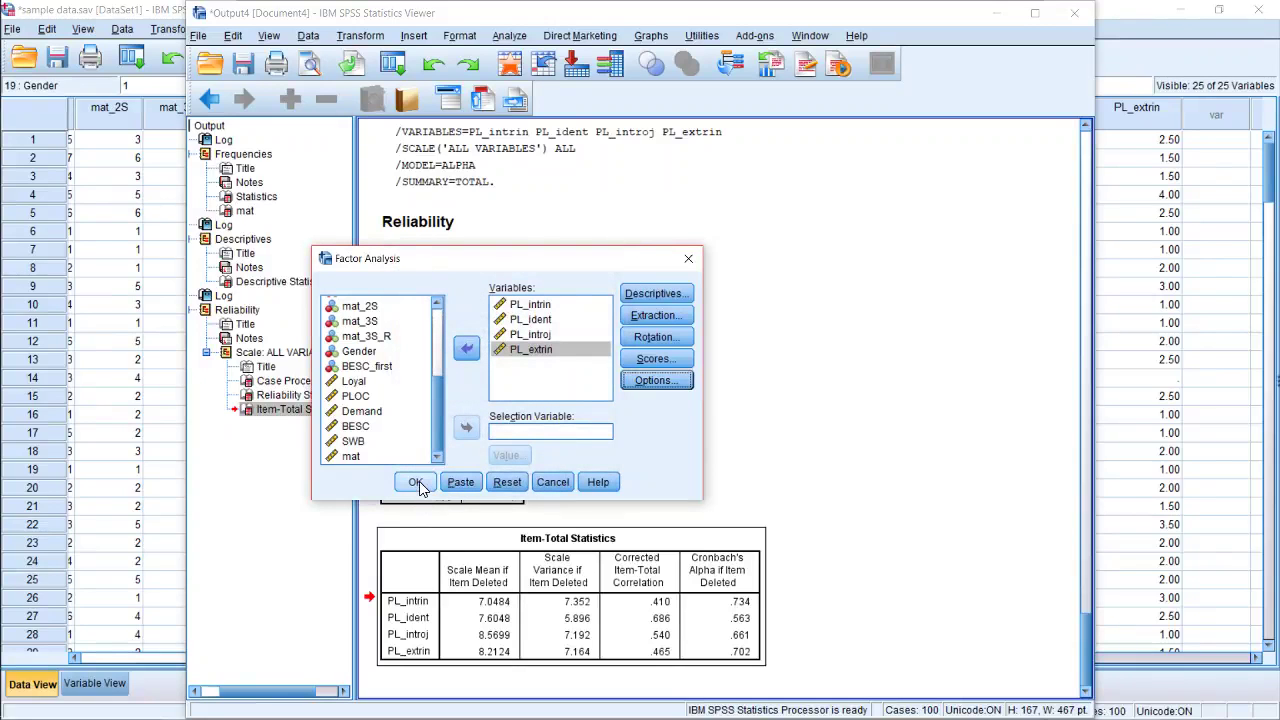
# Paste the factor analysis as syntax and run only the FACTOR command block from the Syntax Editor.
pyautogui.click(417, 485)
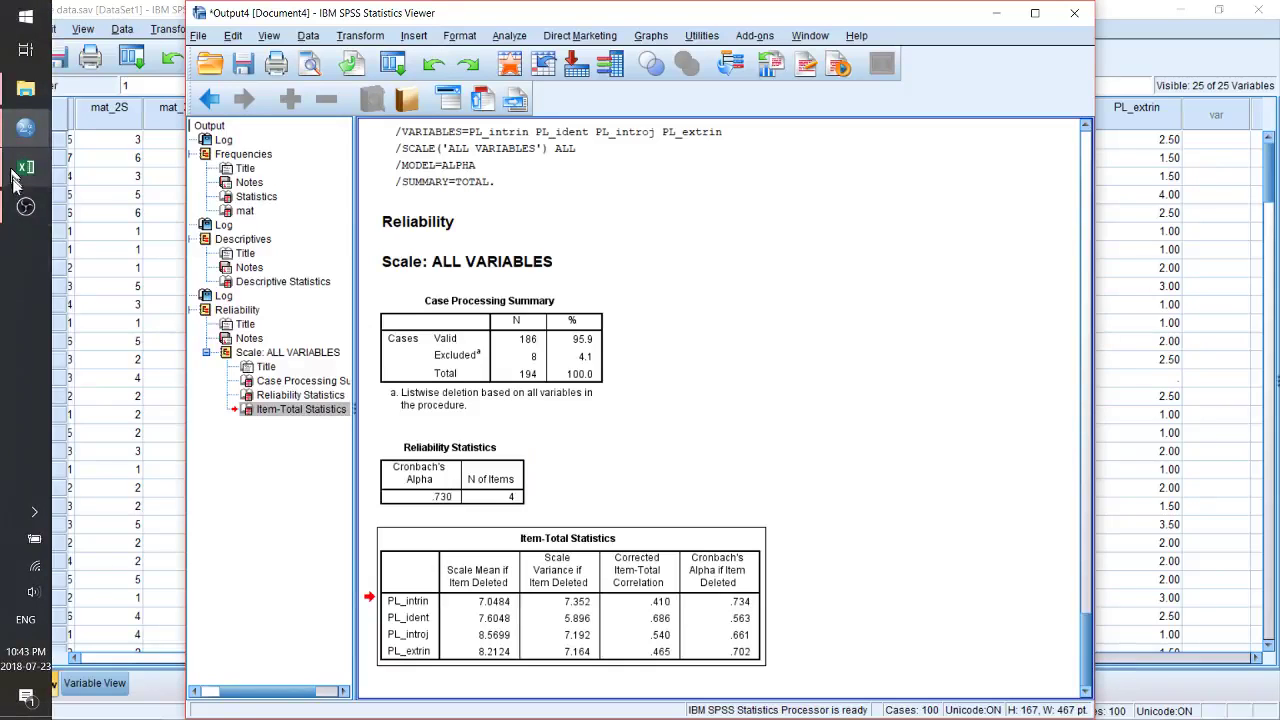
pyautogui.click(22, 210)
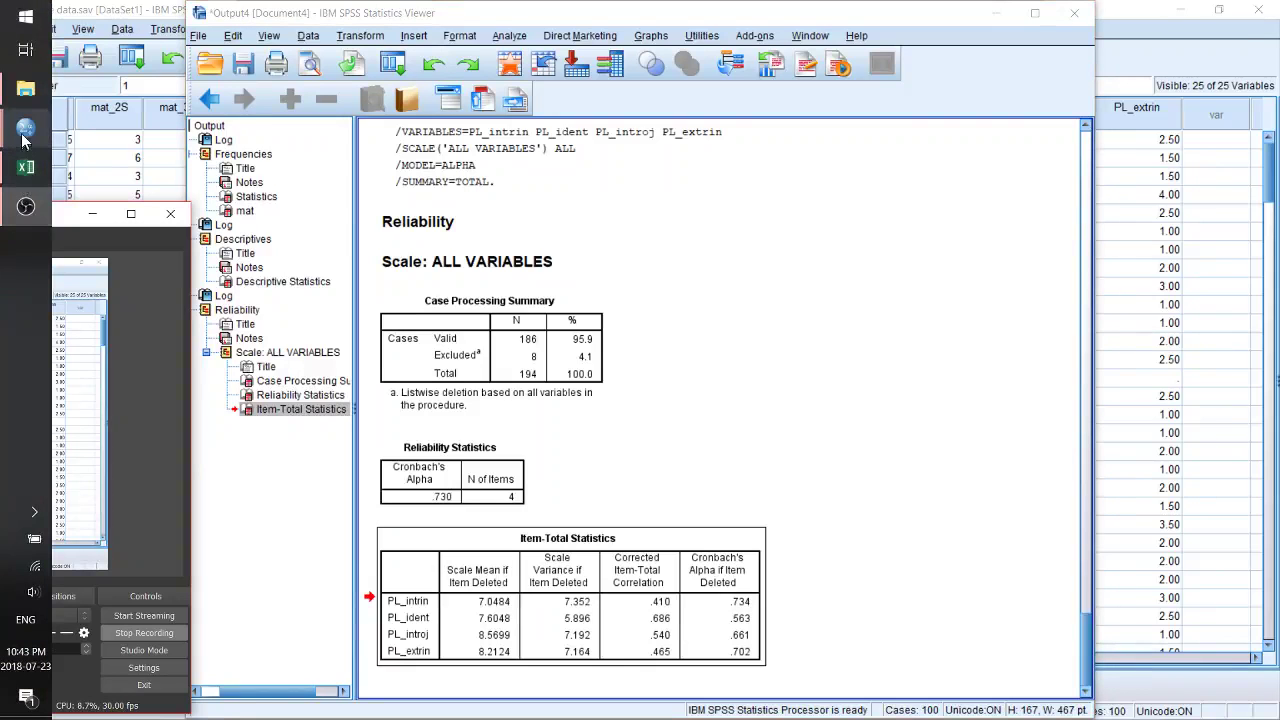
pyautogui.moveTo(22, 148)
pyautogui.click(140, 190)
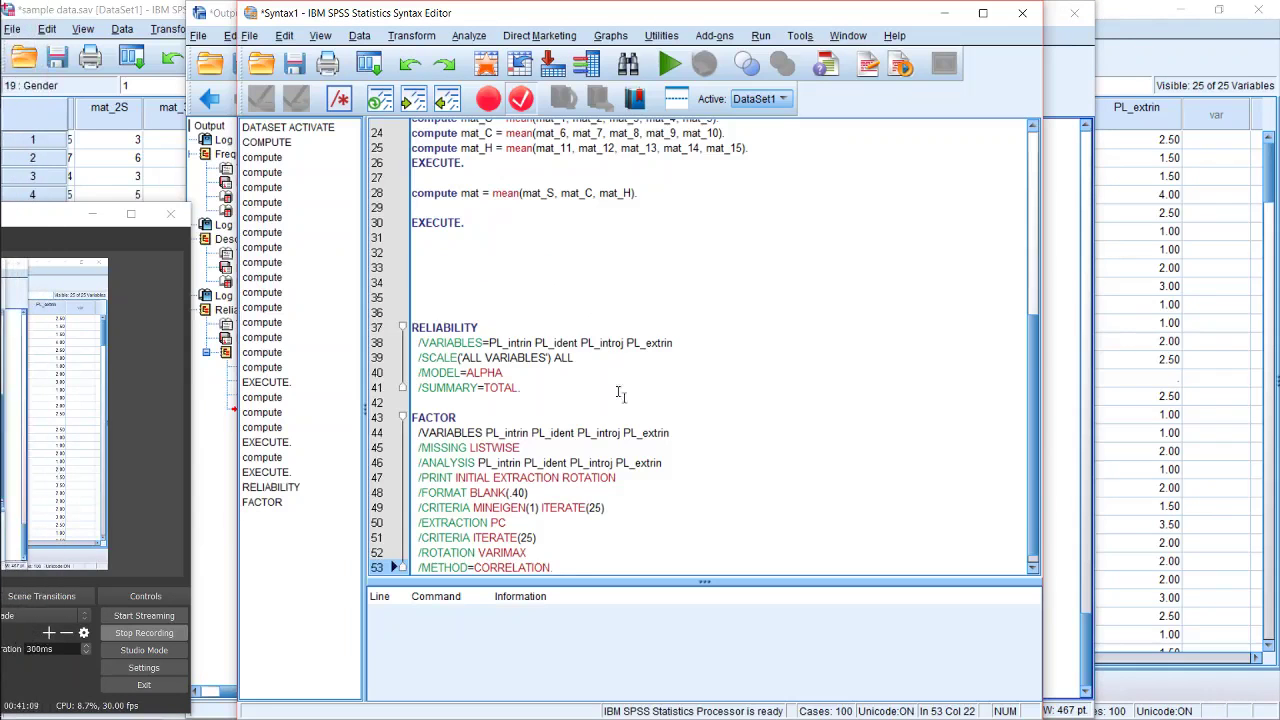
pyautogui.click(747, 406)
pyautogui.scroll(-1, 703, 483)
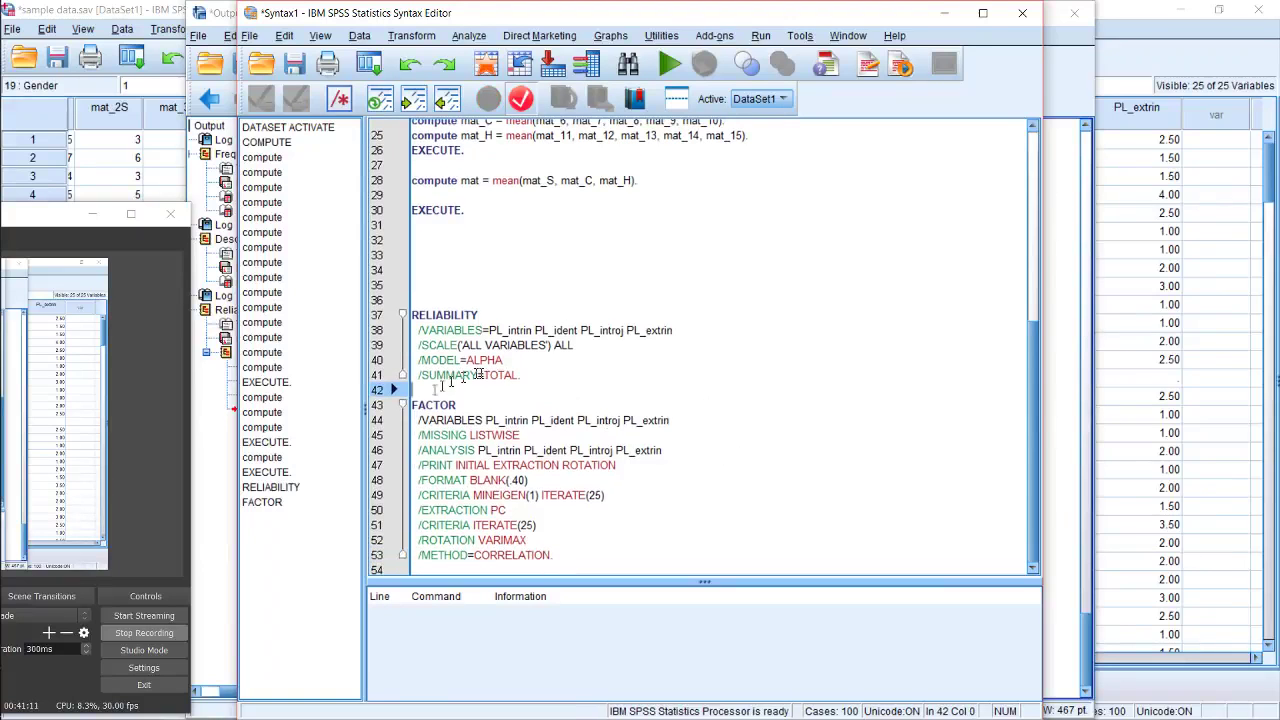
pyautogui.moveTo(431, 392); pyautogui.dragTo(594, 560)
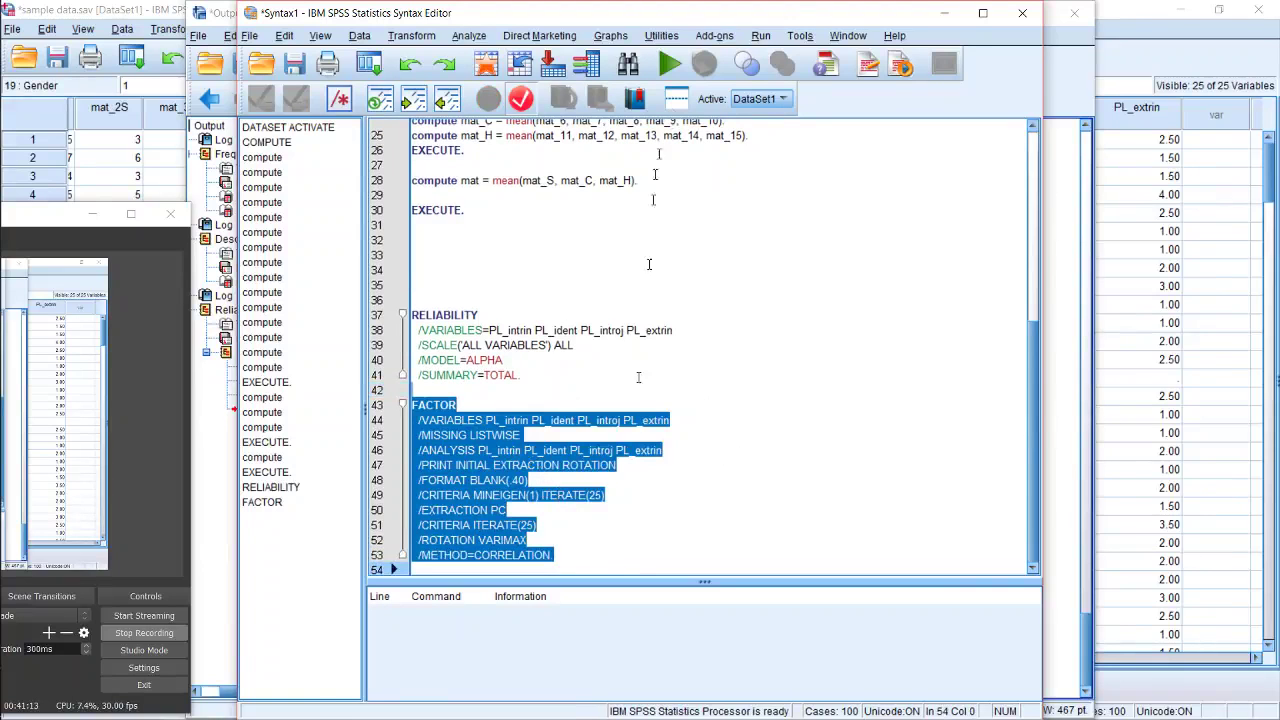
pyautogui.click(669, 64)
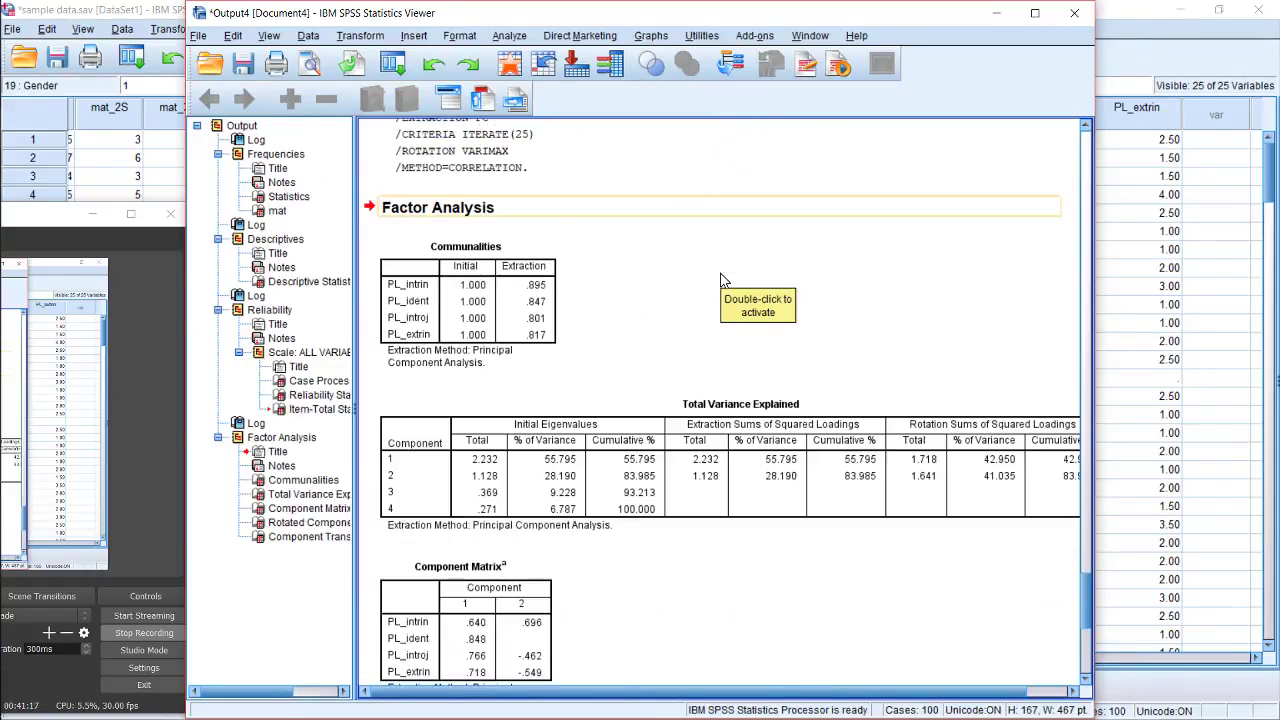
# Widen the output window and examine the Communalities, Total Variance Explained and component matrix tables of the factor analysis.
pyautogui.scroll(-5, 724, 281)
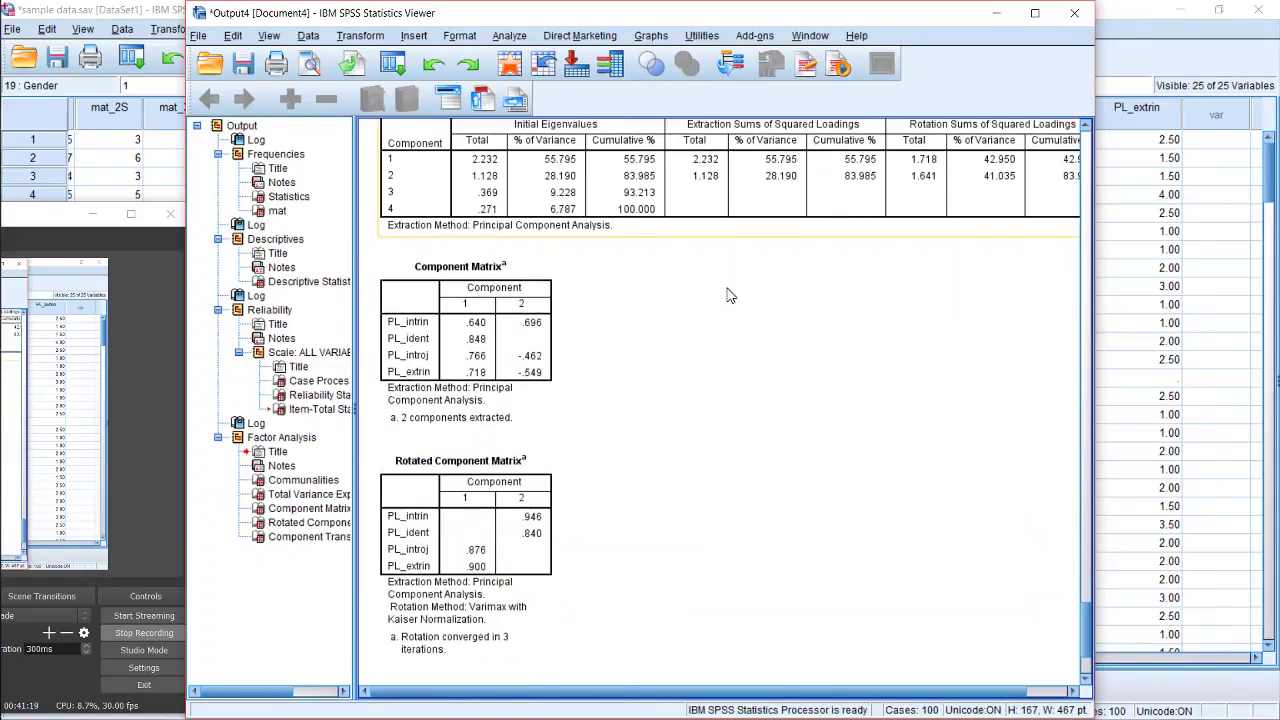
pyautogui.scroll(2, 729, 294)
pyautogui.scroll(2, 729, 294)
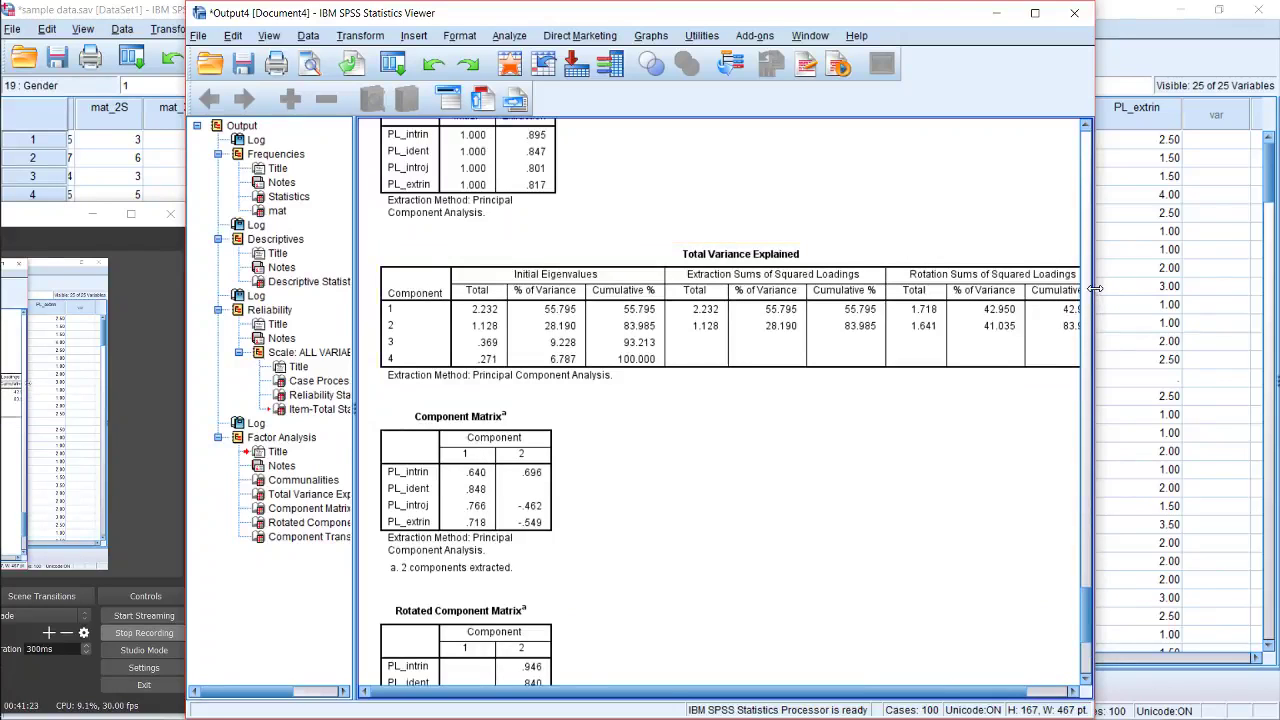
pyautogui.moveTo(1095, 288); pyautogui.dragTo(1275, 290)
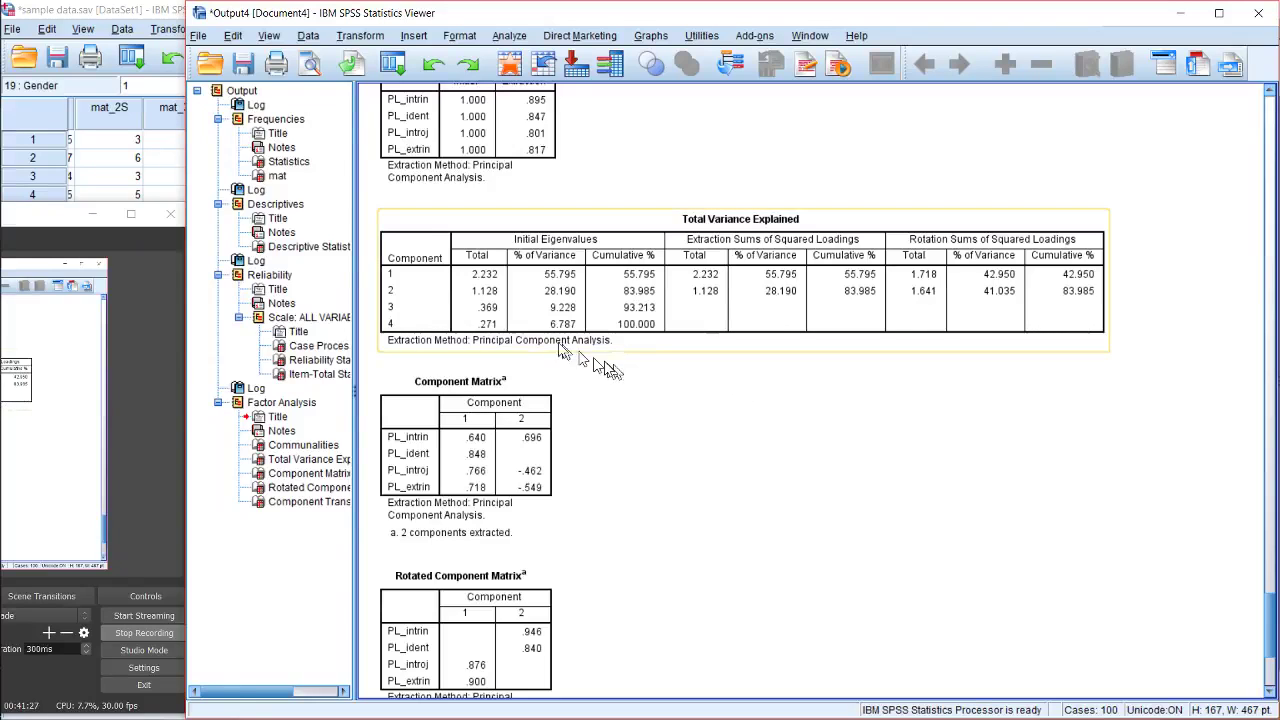
pyautogui.click(94, 214)
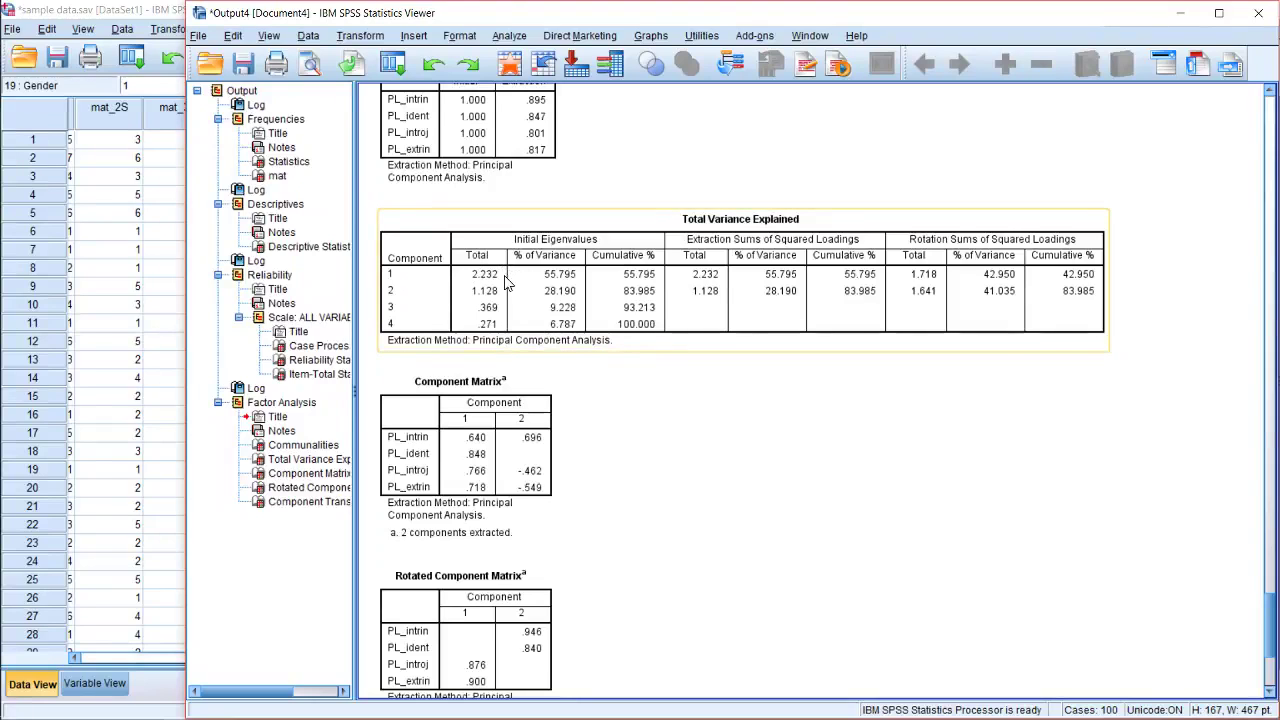
pyautogui.scroll(3, 510, 282)
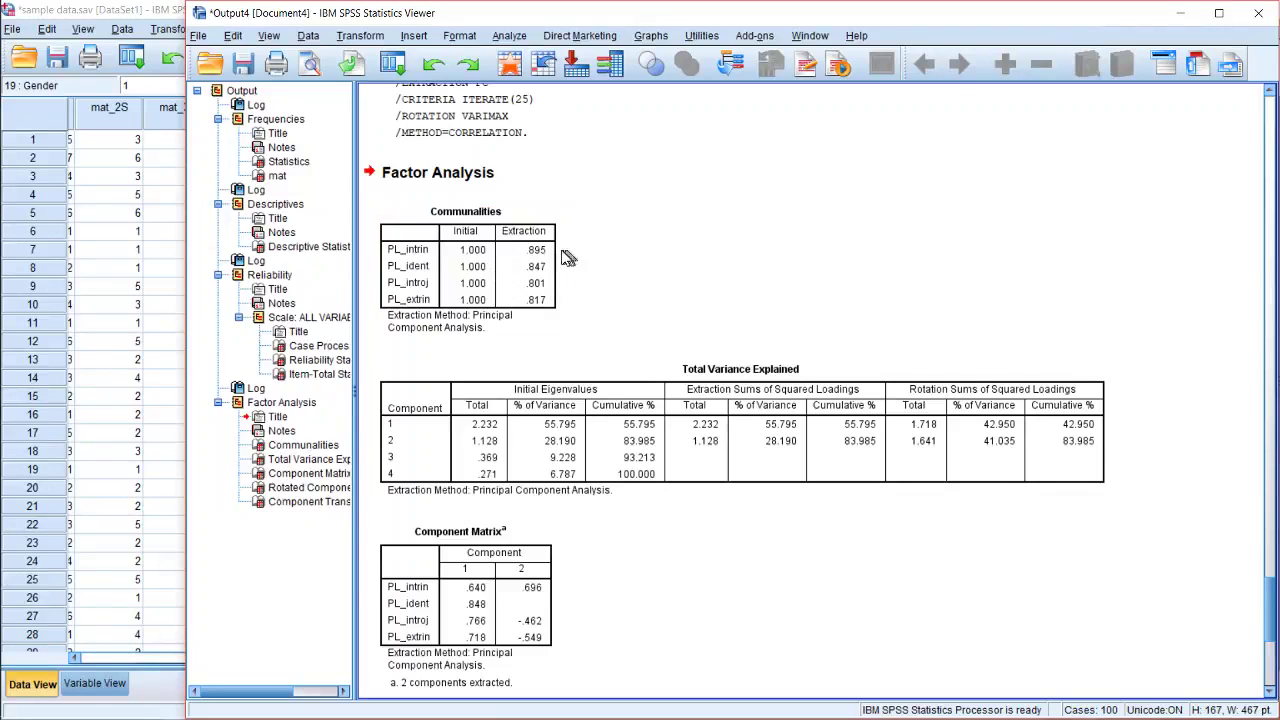
pyautogui.scroll(-3, 565, 260)
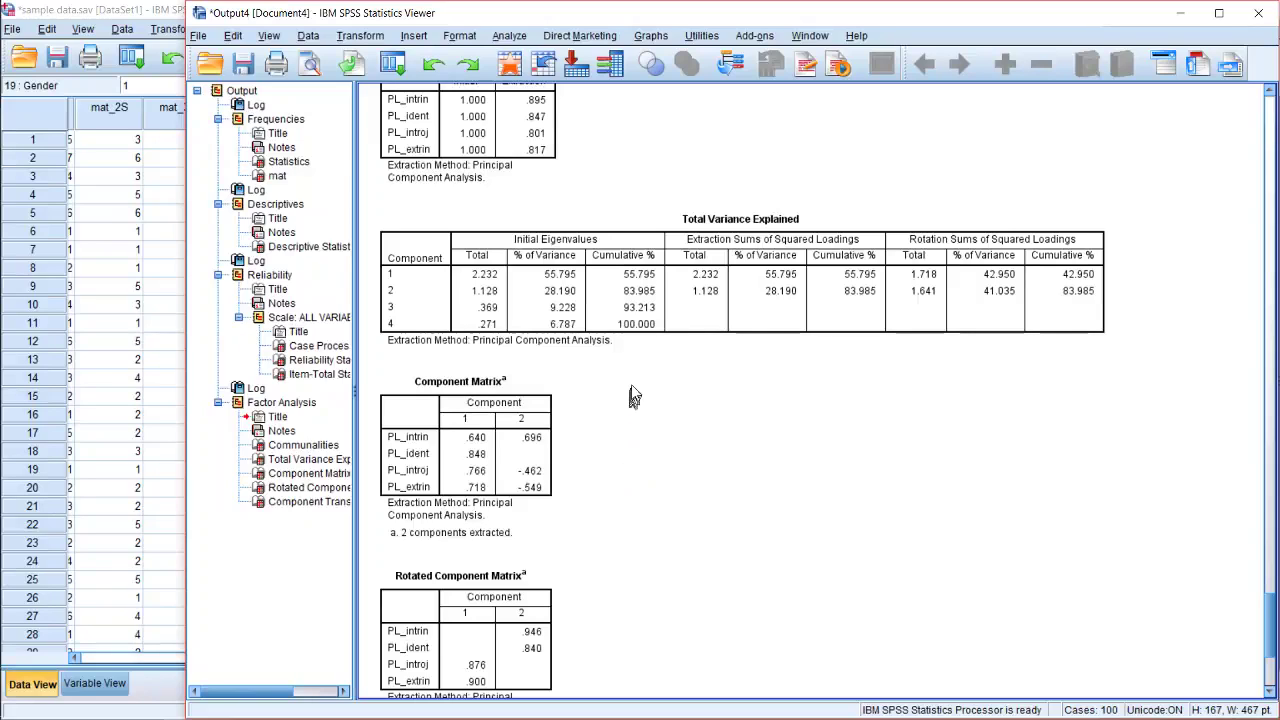
# Rerun the factor analysis of the four PL items with extraction set to a fixed number of 3 factors.
pyautogui.click(519, 38)
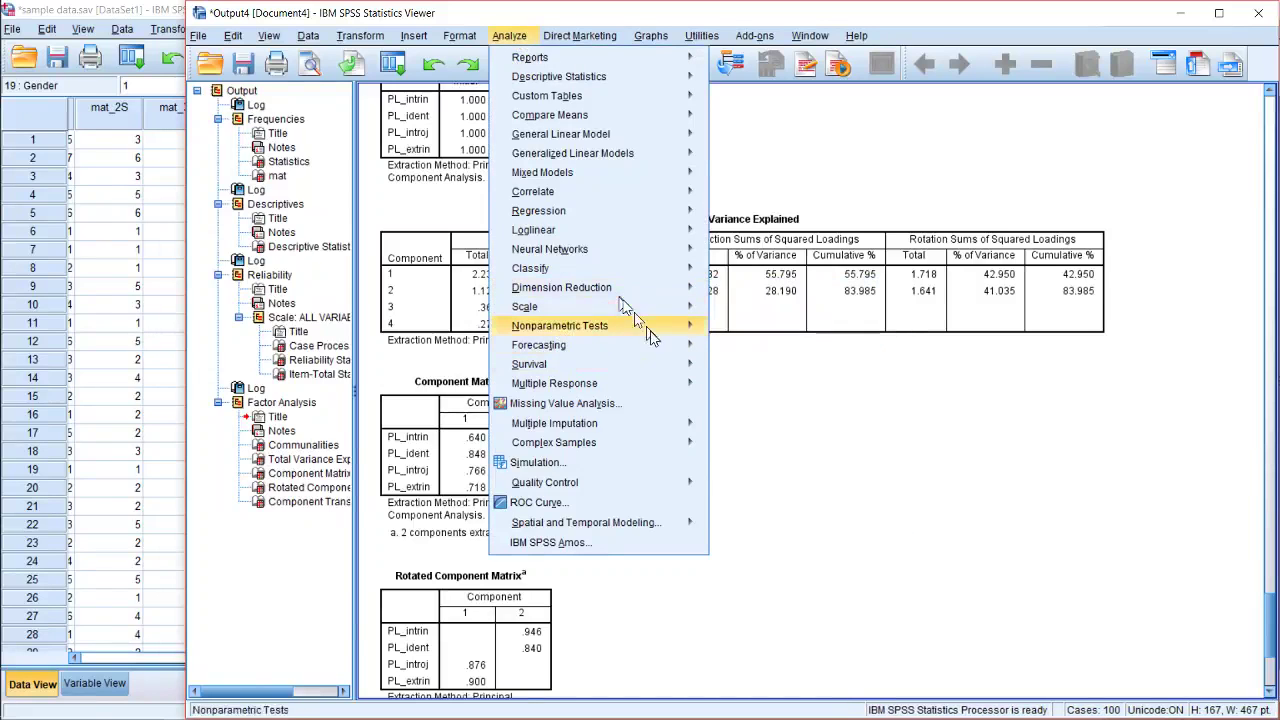
pyautogui.moveTo(661, 258)
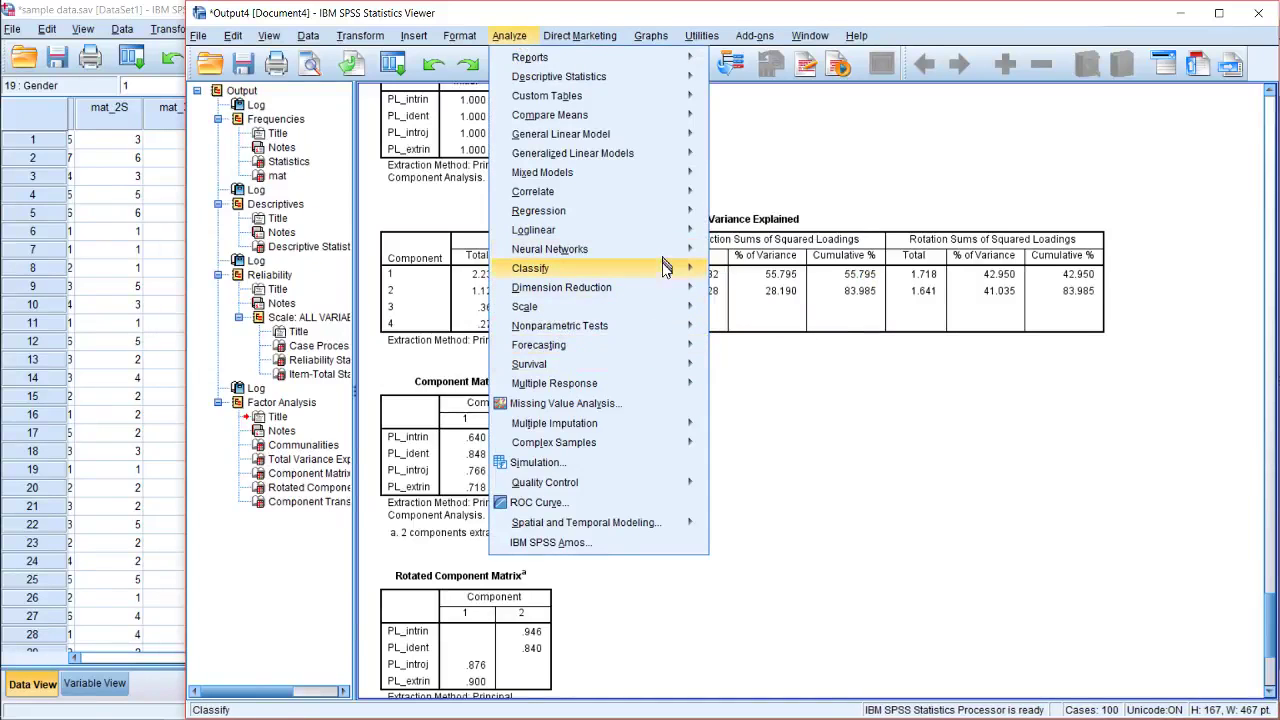
pyautogui.moveTo(666, 288)
pyautogui.click(742, 290)
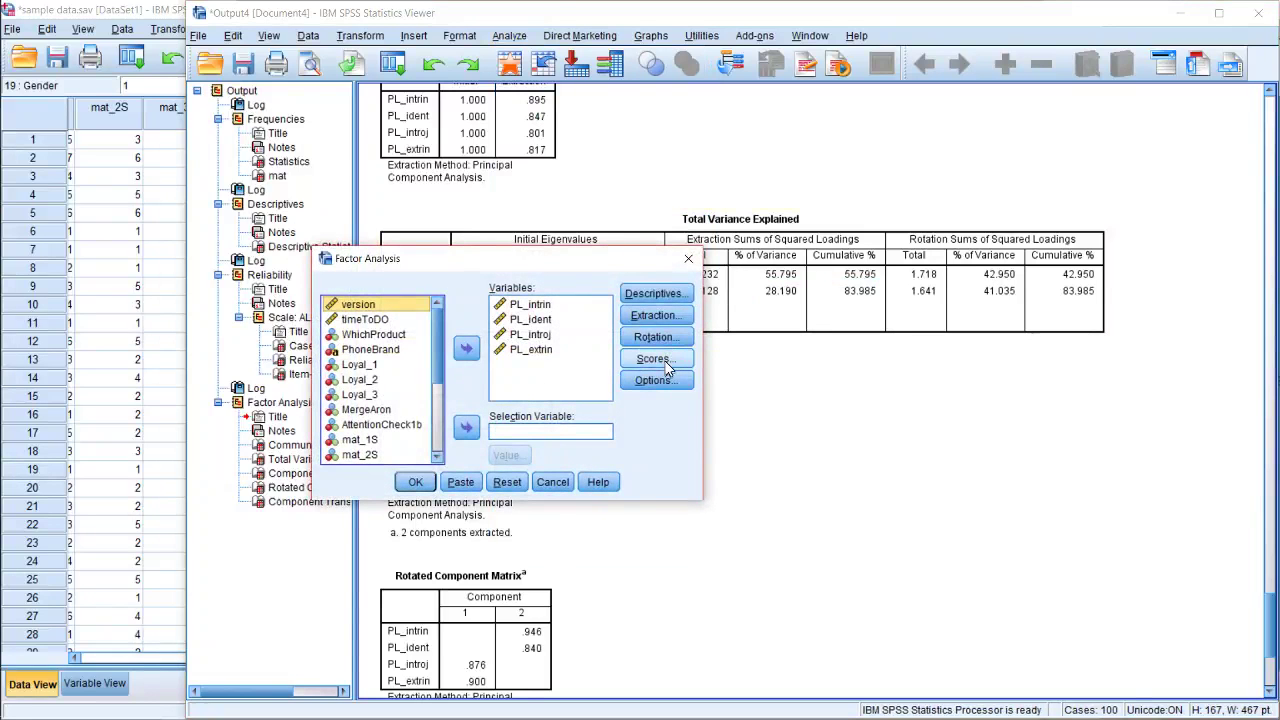
pyautogui.click(655, 315)
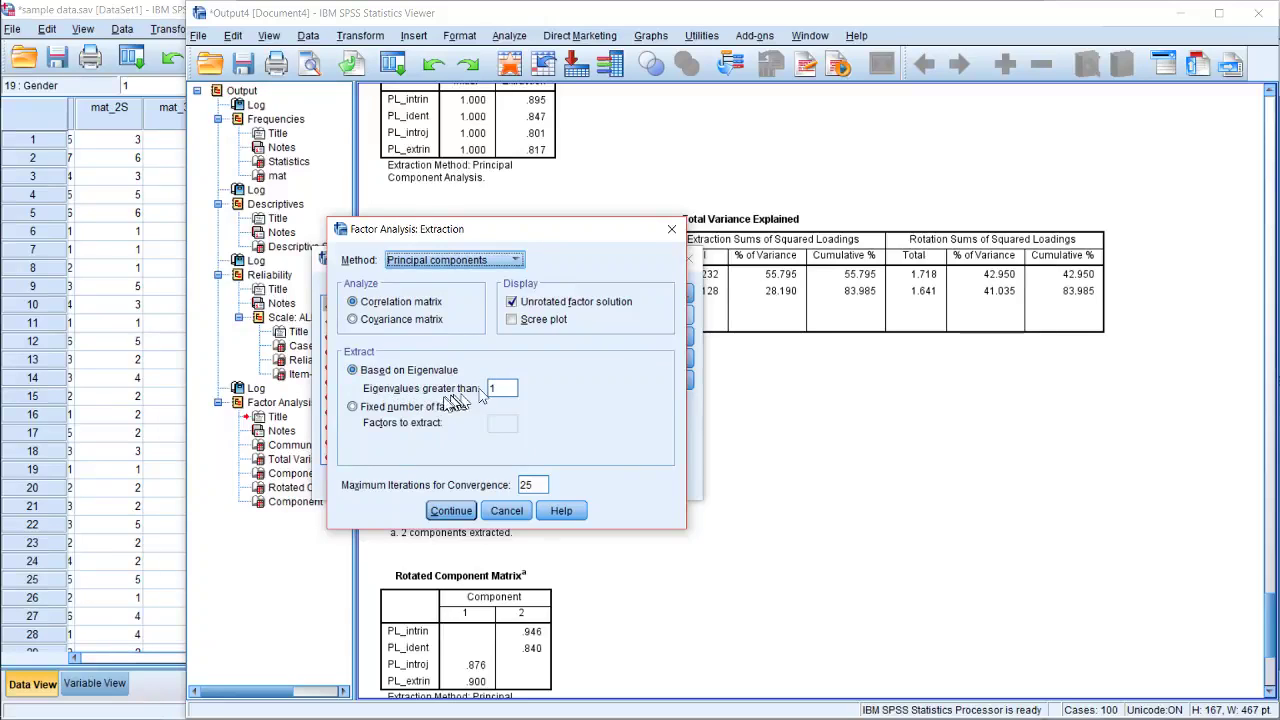
pyautogui.click(418, 410)
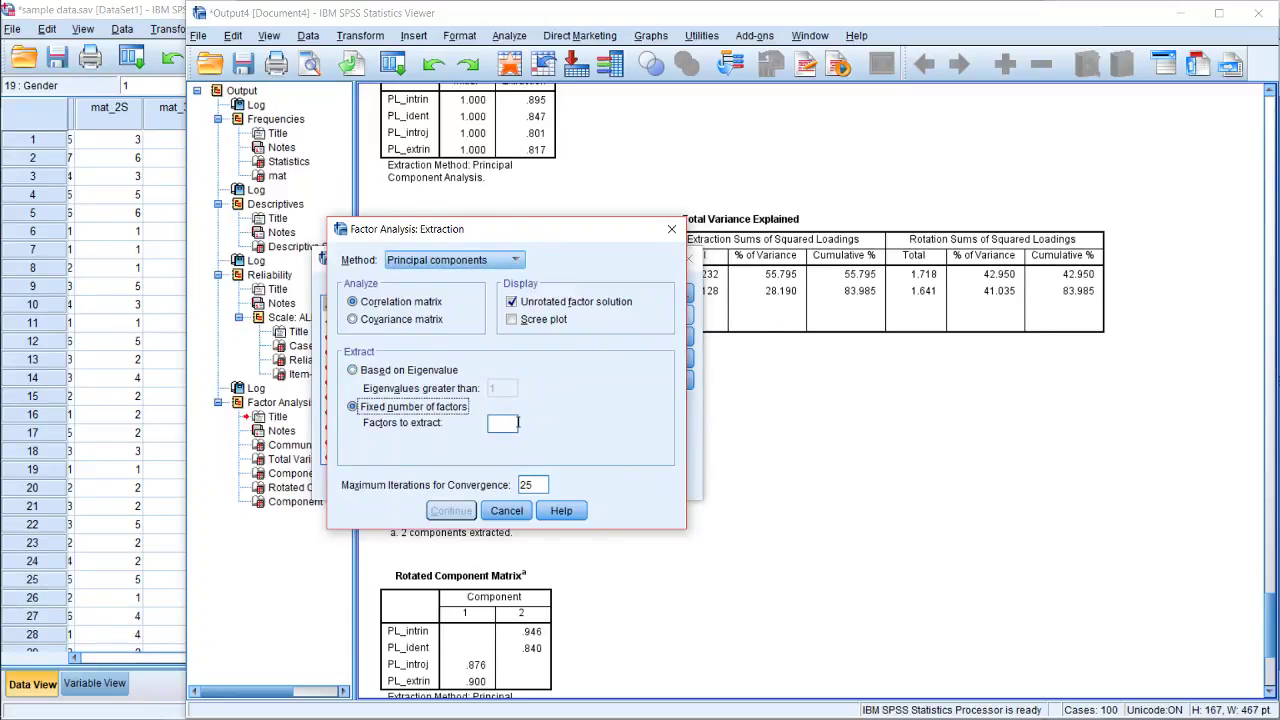
pyautogui.click(512, 423)
pyautogui.write('3')
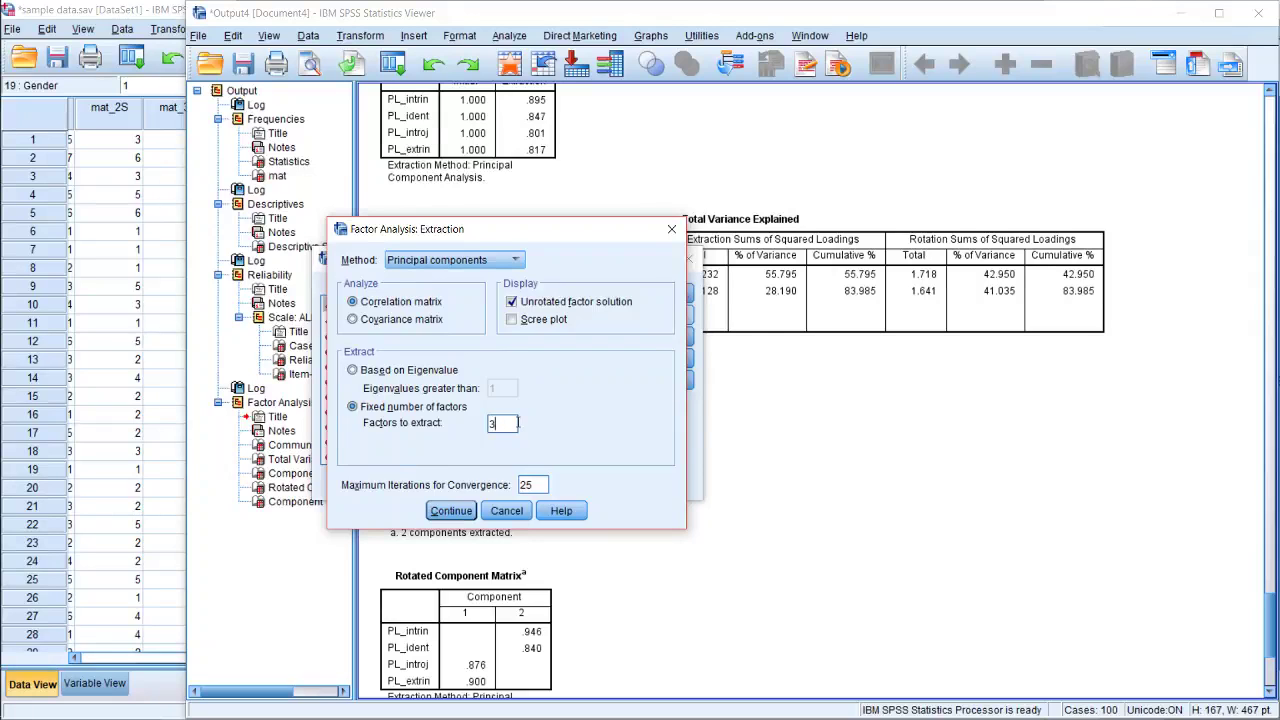
pyautogui.click(451, 510)
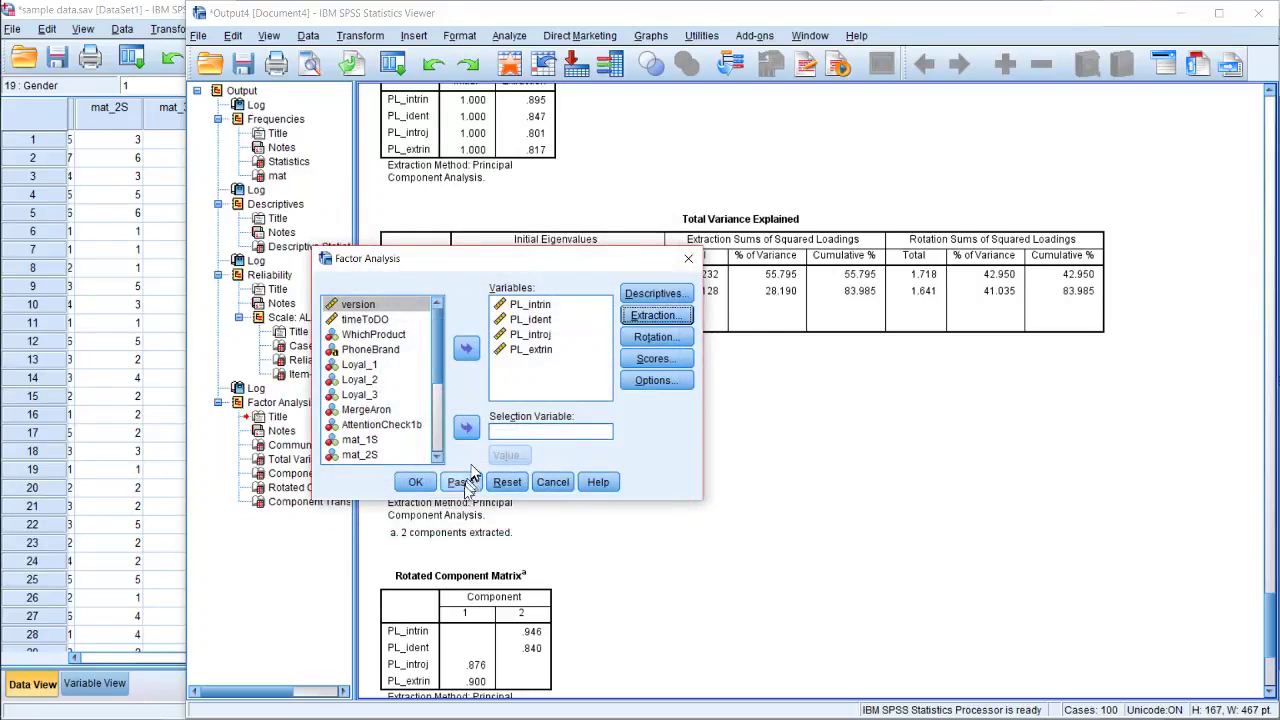
pyautogui.click(415, 482)
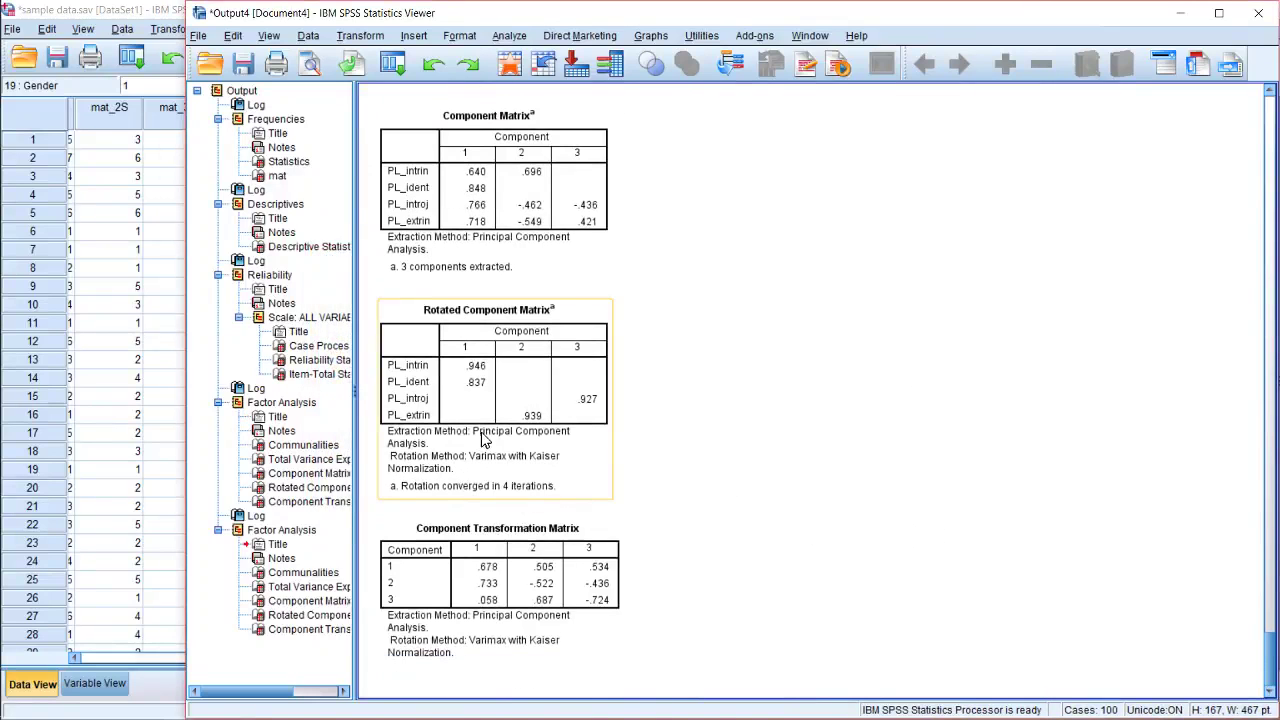
# Examine the Component Matrix and Rotated Component Matrix of the first, eigenvalue-based factor analysis.
pyautogui.scroll(3, 600, 349)
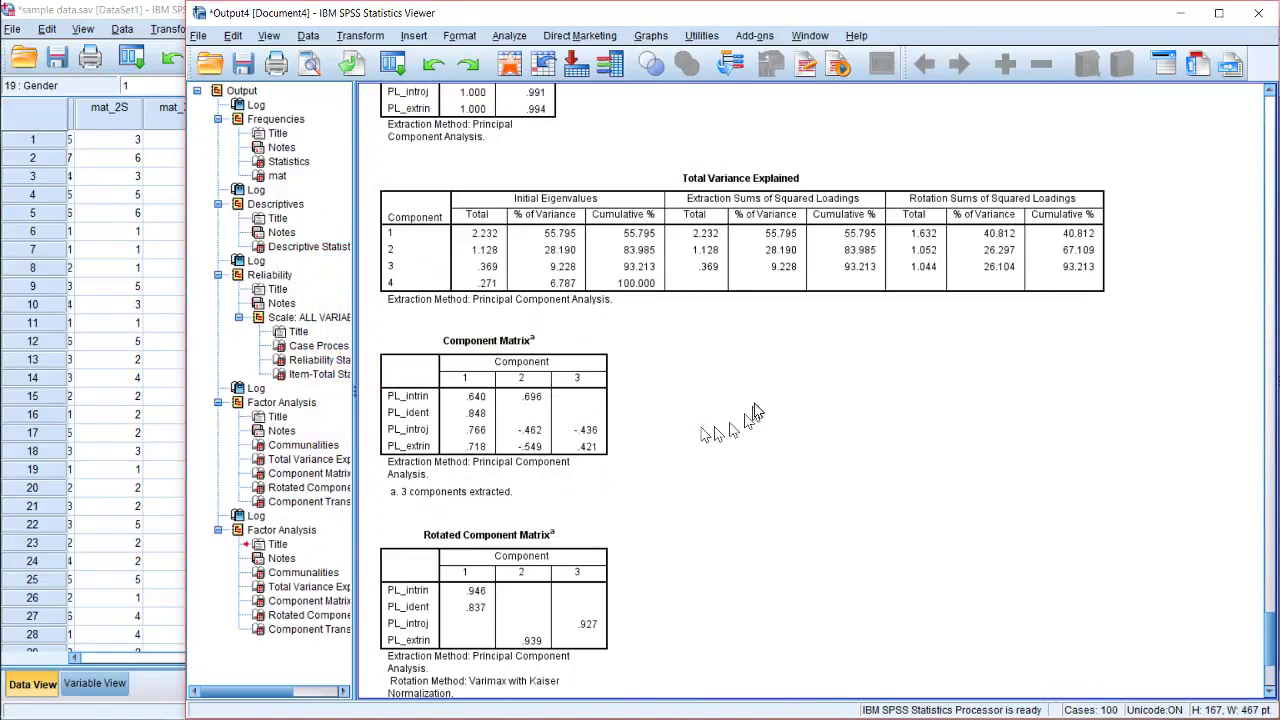
pyautogui.scroll(5, 755, 411)
pyautogui.scroll(10, 755, 411)
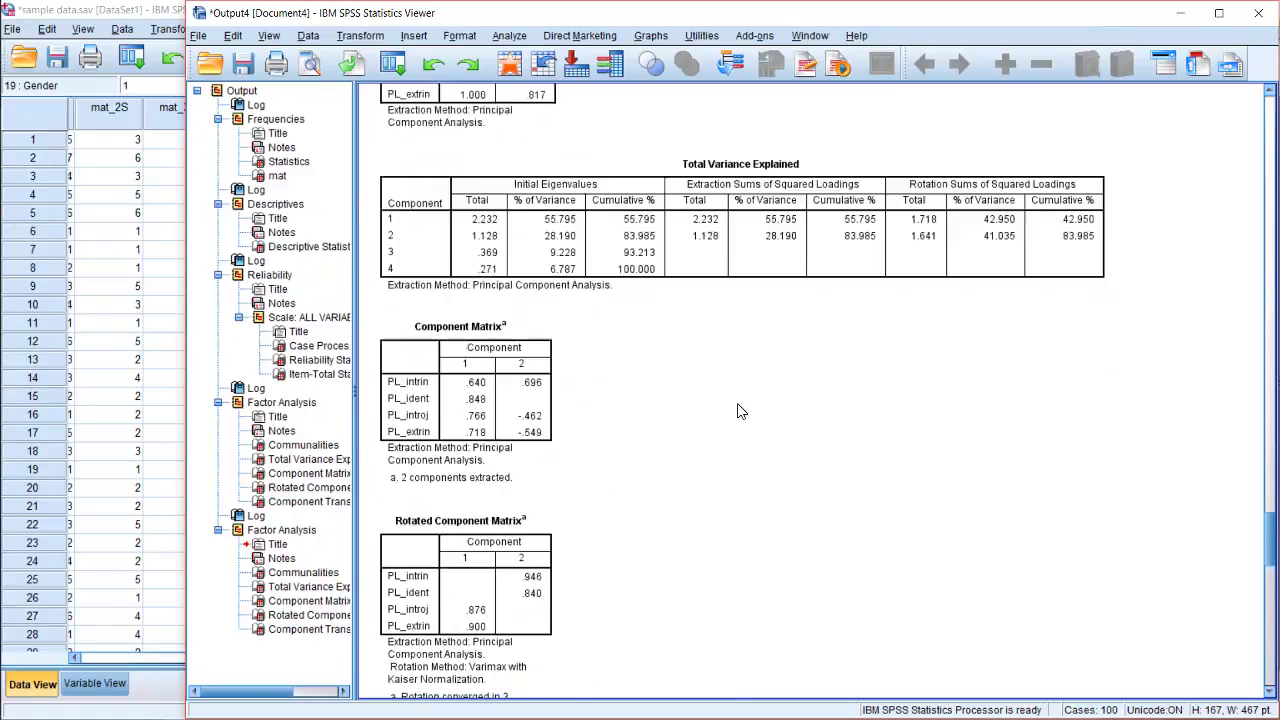
pyautogui.scroll(-1, 729, 411)
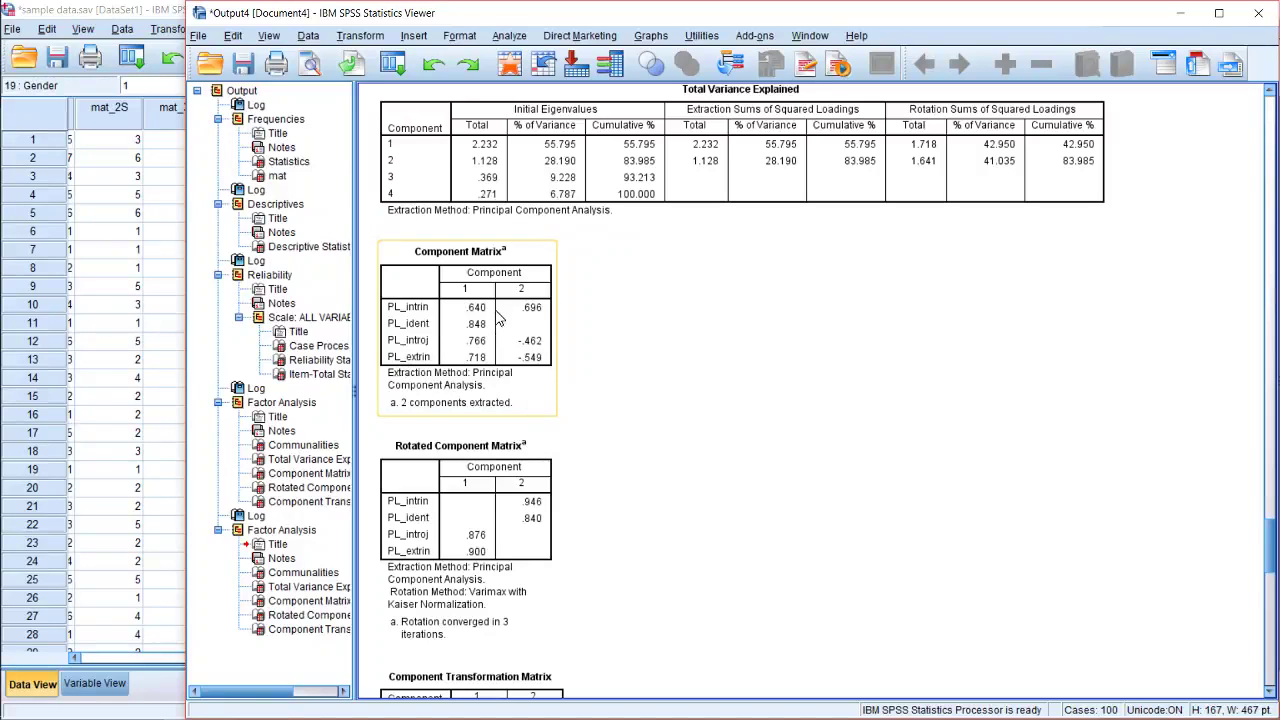
pyautogui.scroll(-3, 505, 342)
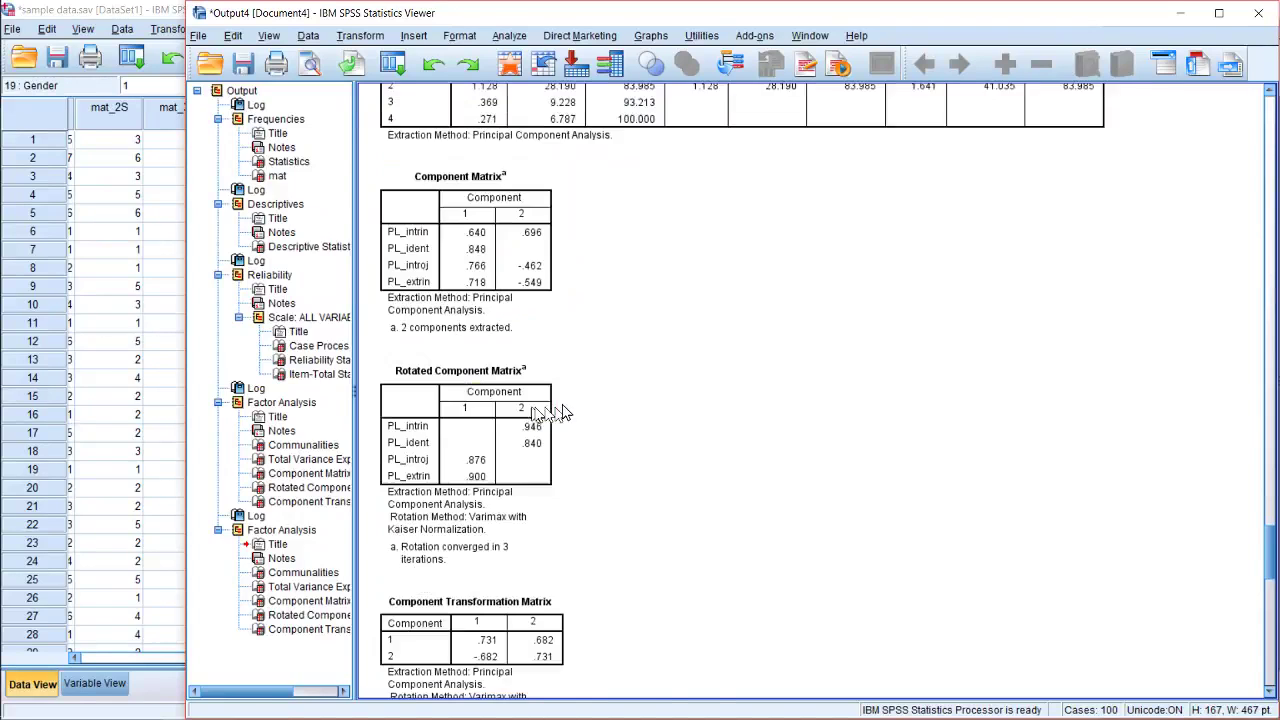
pyautogui.click(471, 352)
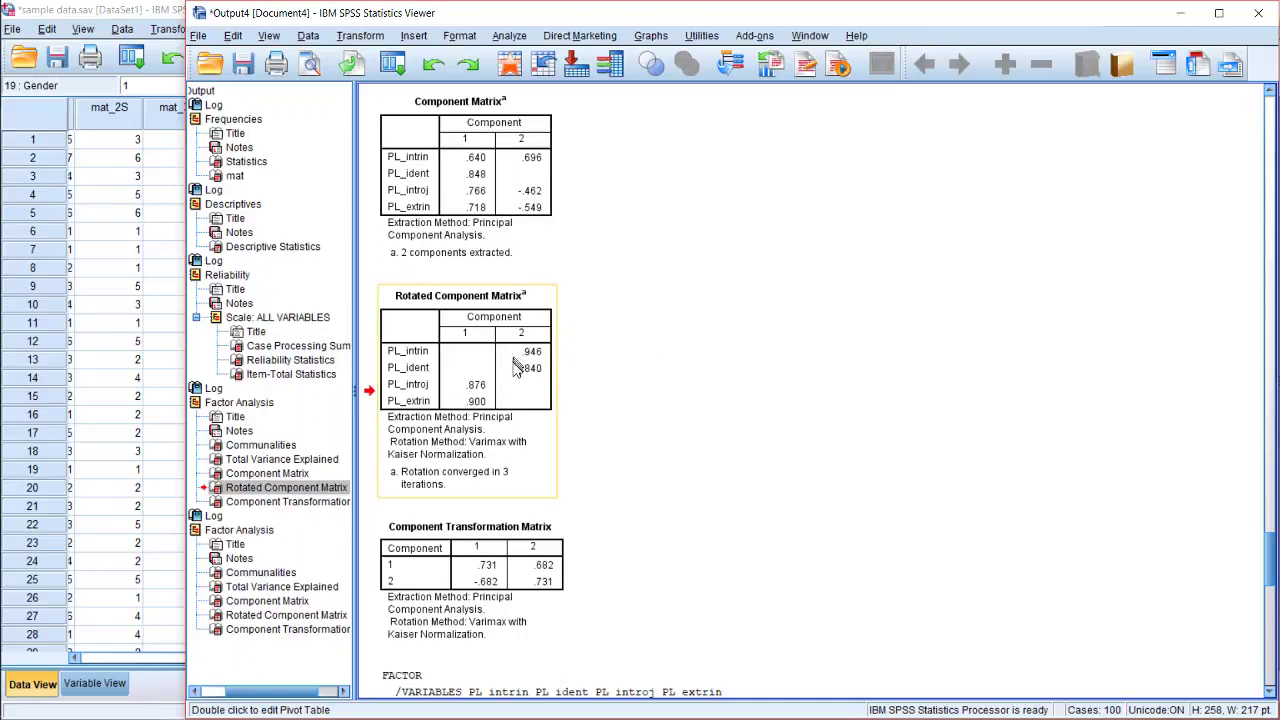
pyautogui.scroll(-1, 893, 472)
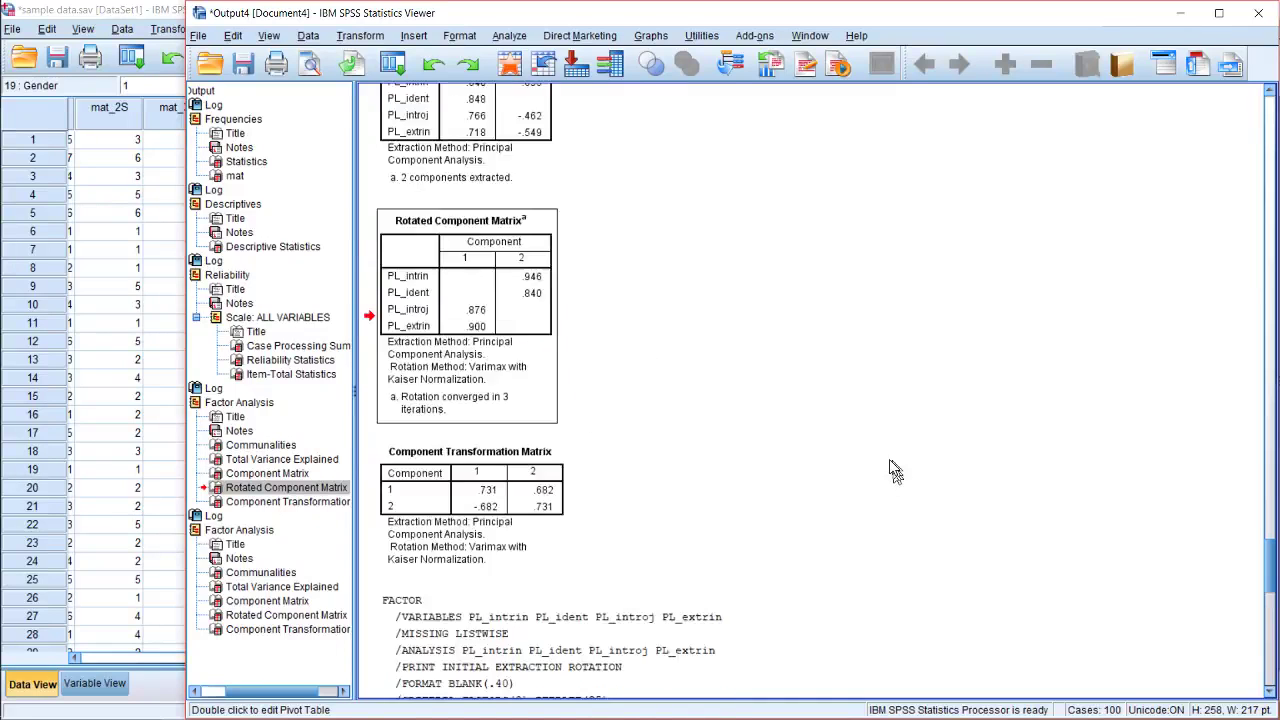
# Examine the variance explained and the rotated component loadings in the output of the three-factor analysis.
pyautogui.scroll(-5, 893, 472)
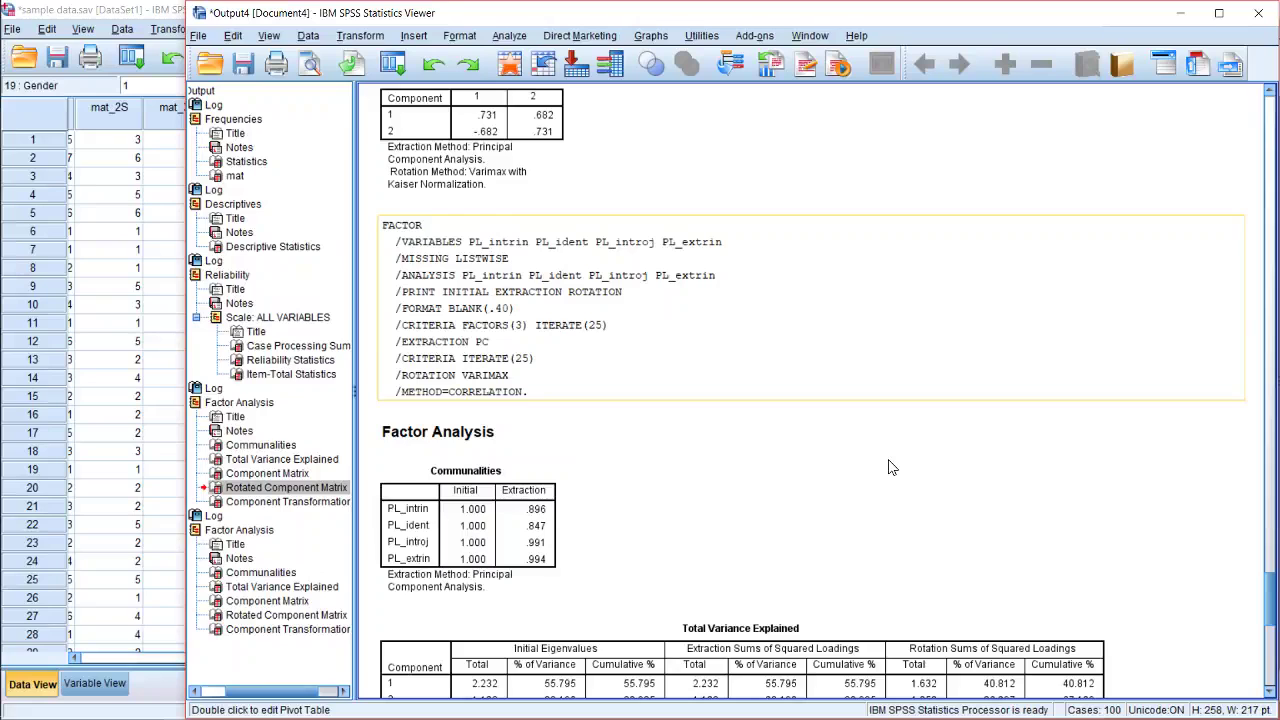
pyautogui.scroll(-4, 892, 467)
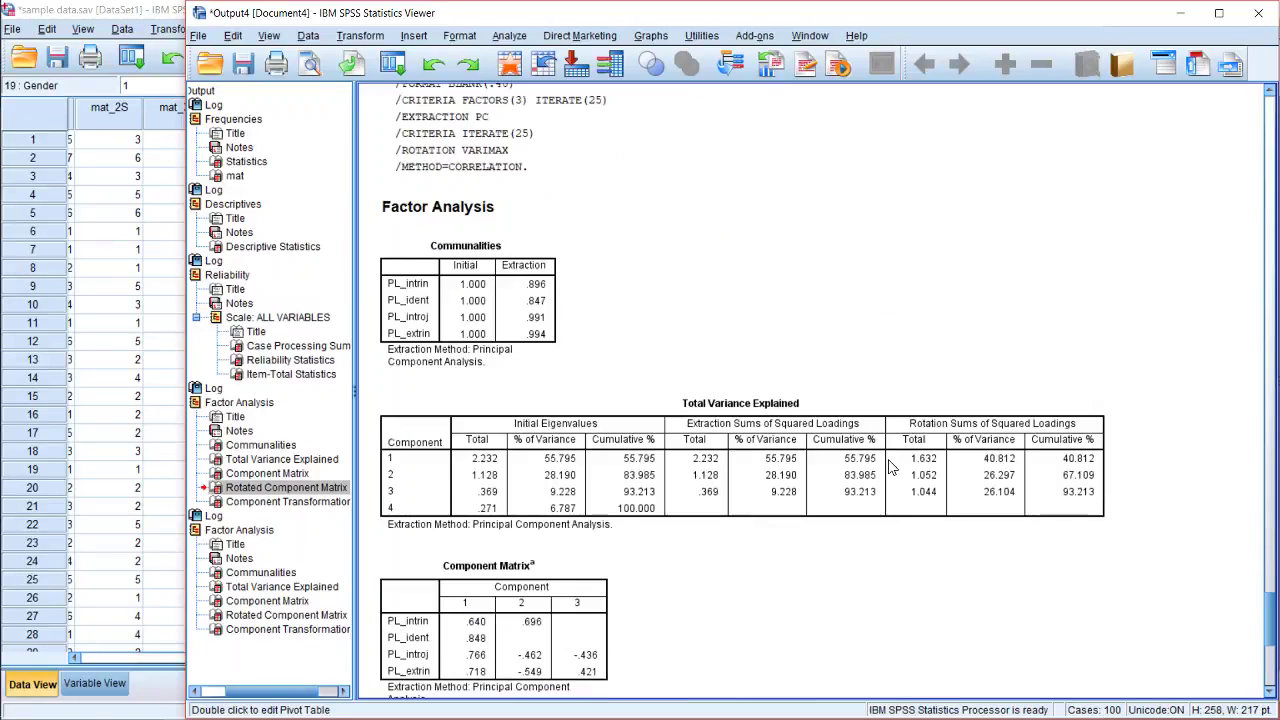
pyautogui.scroll(-5, 826, 520)
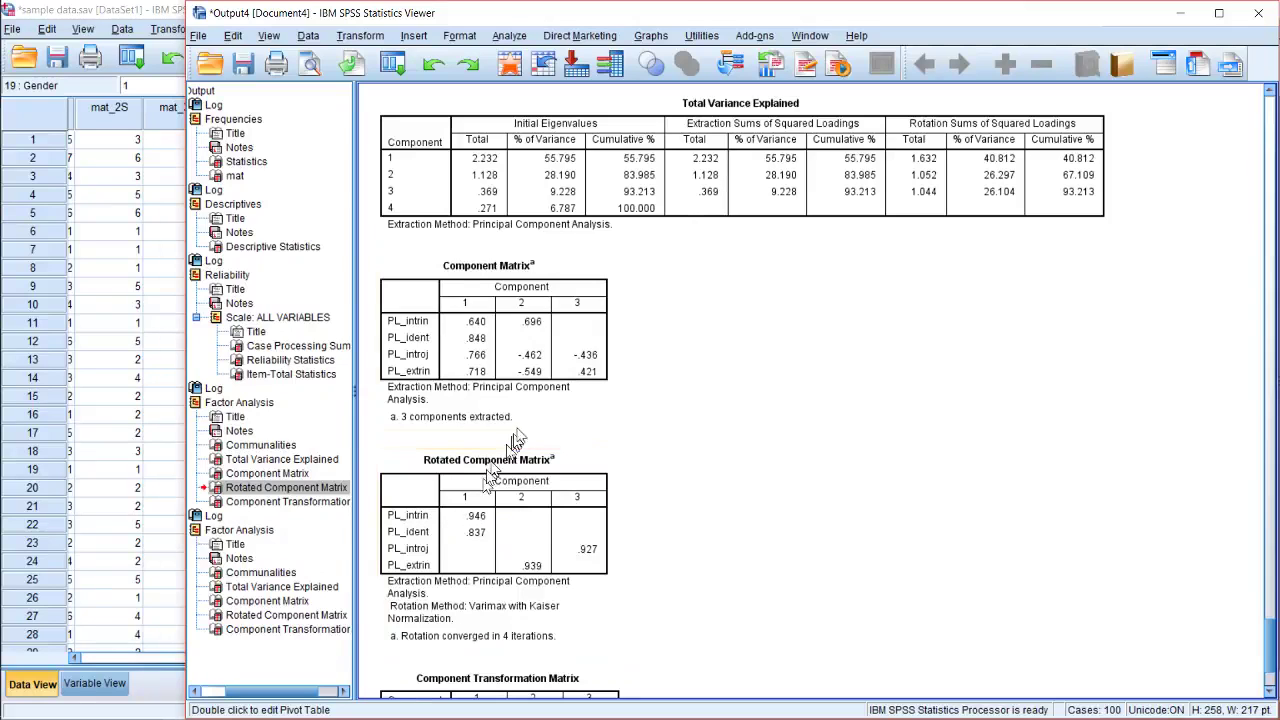
pyautogui.scroll(-1, 550, 380)
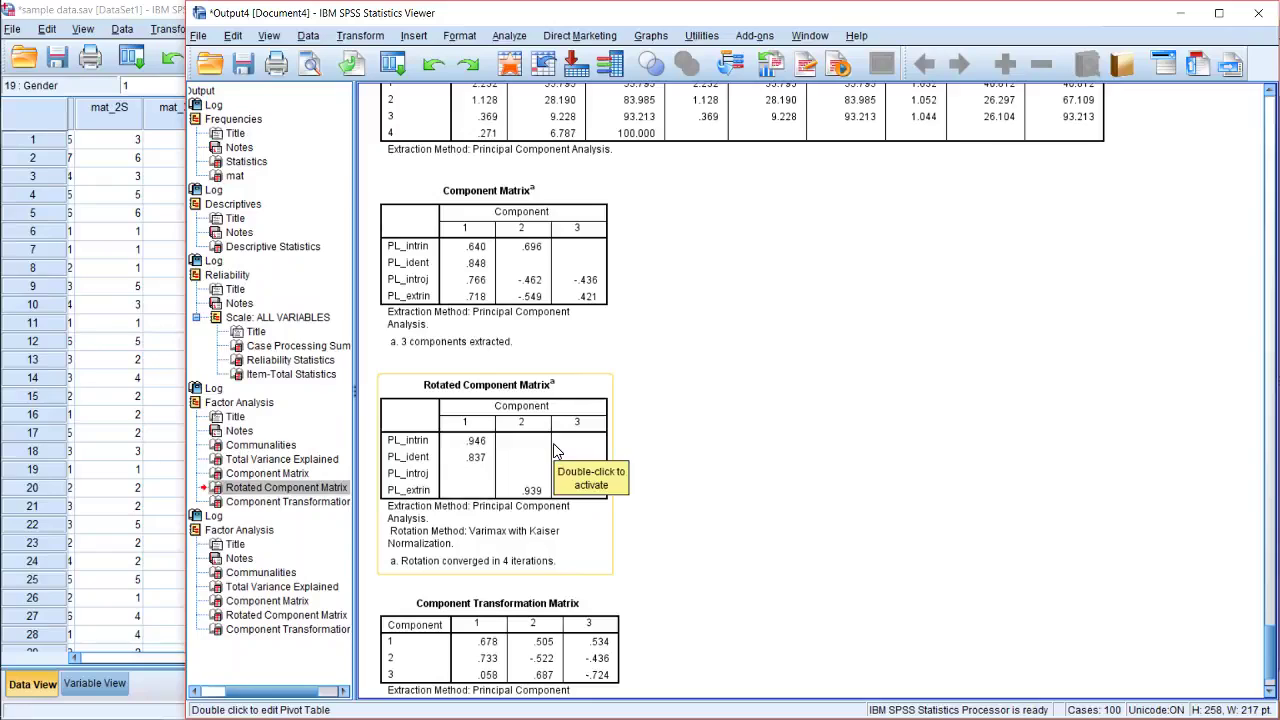
pyautogui.scroll(-2, 706, 482)
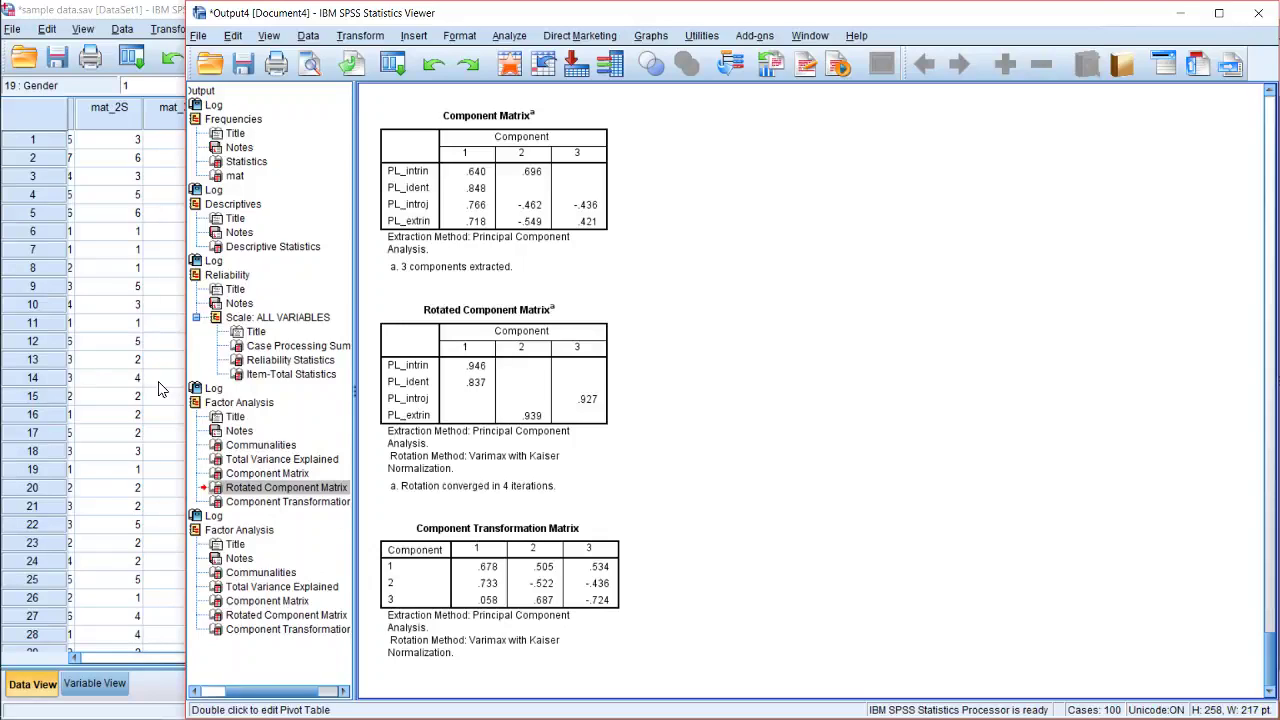
# Switch to the compiling syntax.xlsx workbook in Excel and bring the materialism item compute rows into view.
pyautogui.click(830, 318)
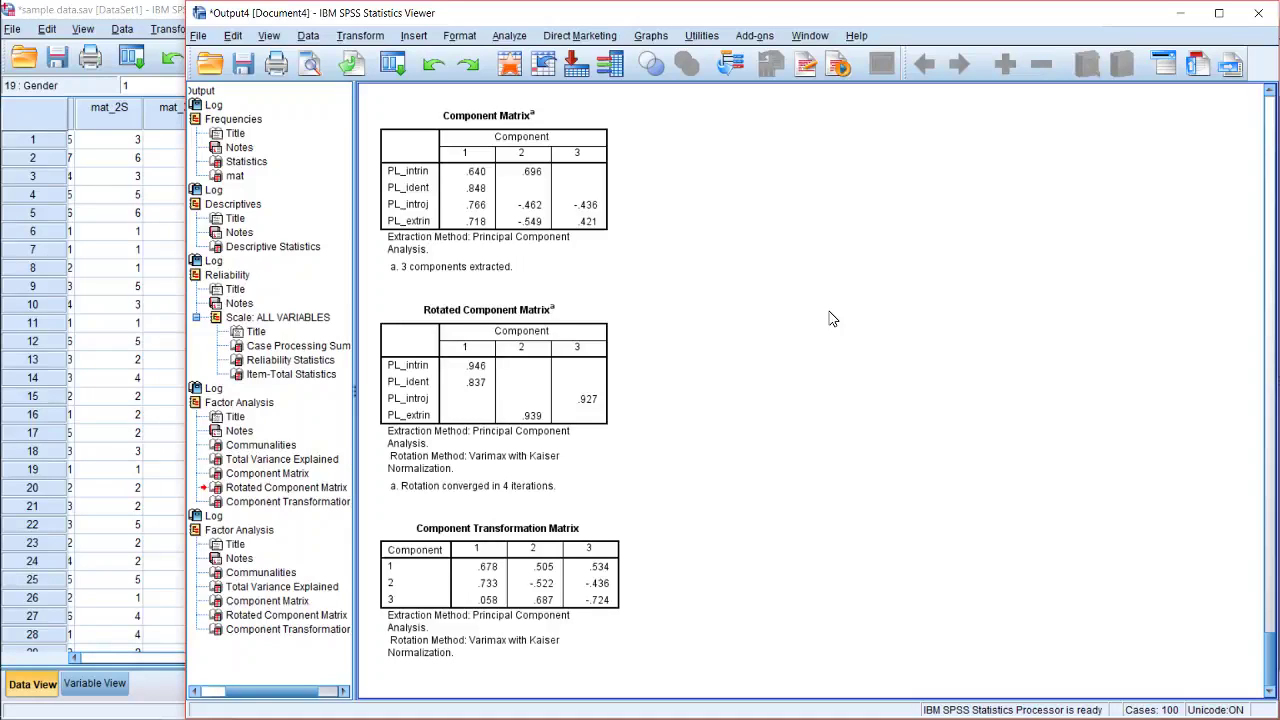
pyautogui.moveTo(2, 255)
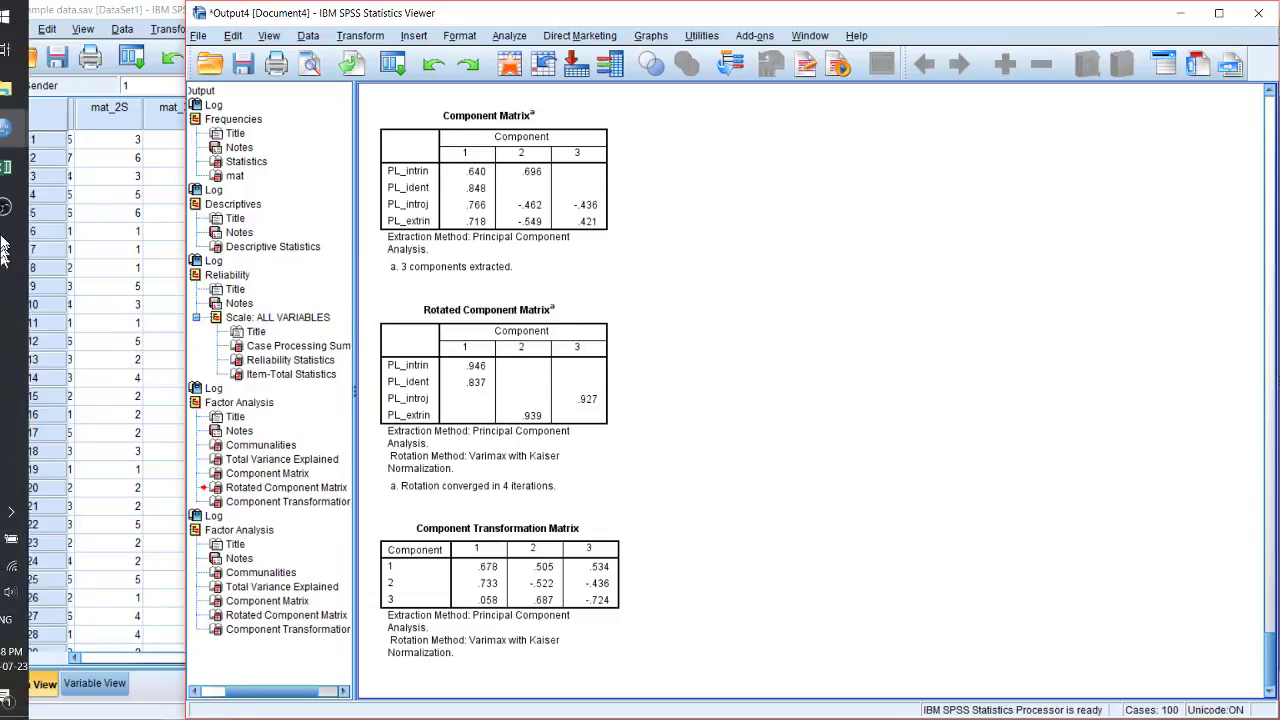
pyautogui.click(23, 172)
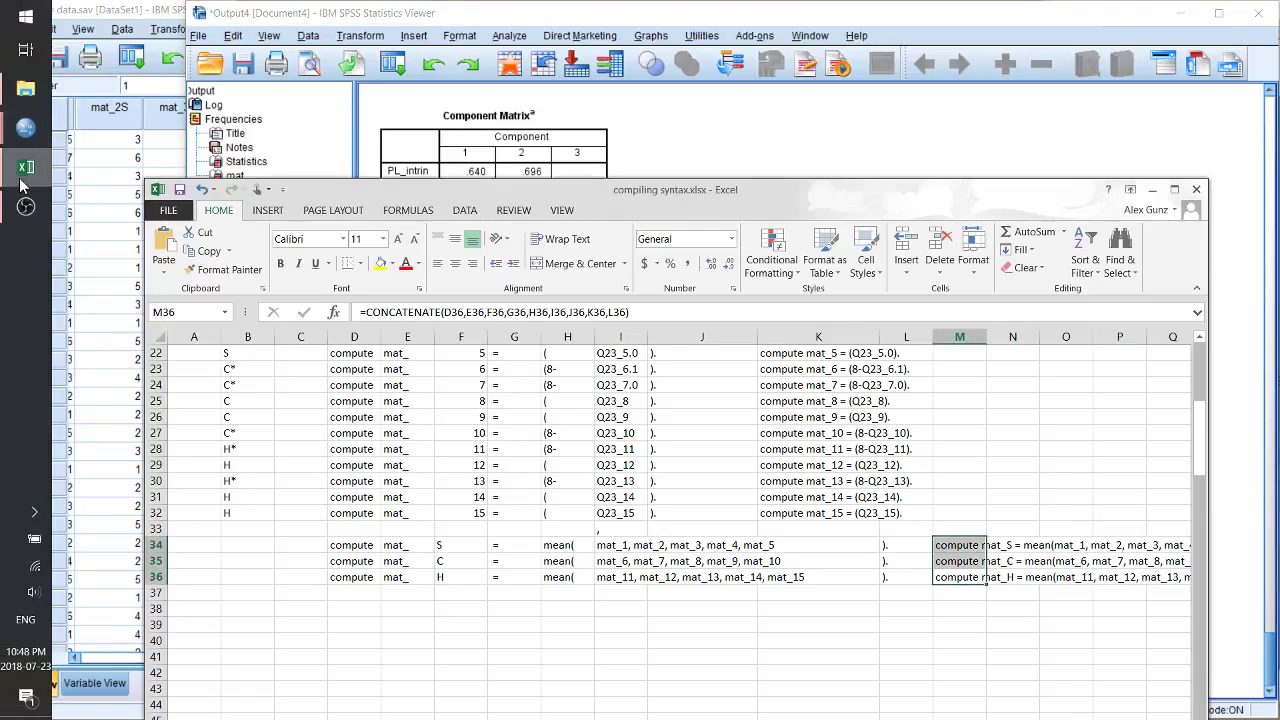
pyautogui.click(682, 525)
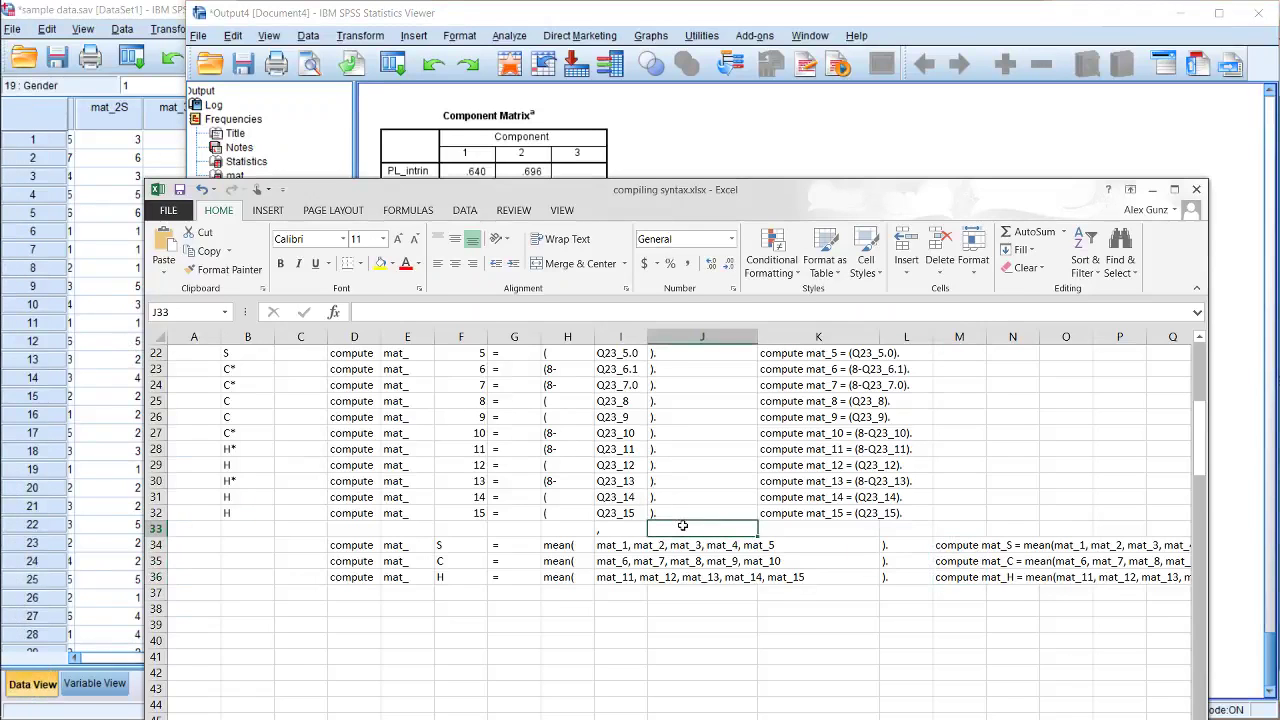
pyautogui.scroll(3, 682, 525)
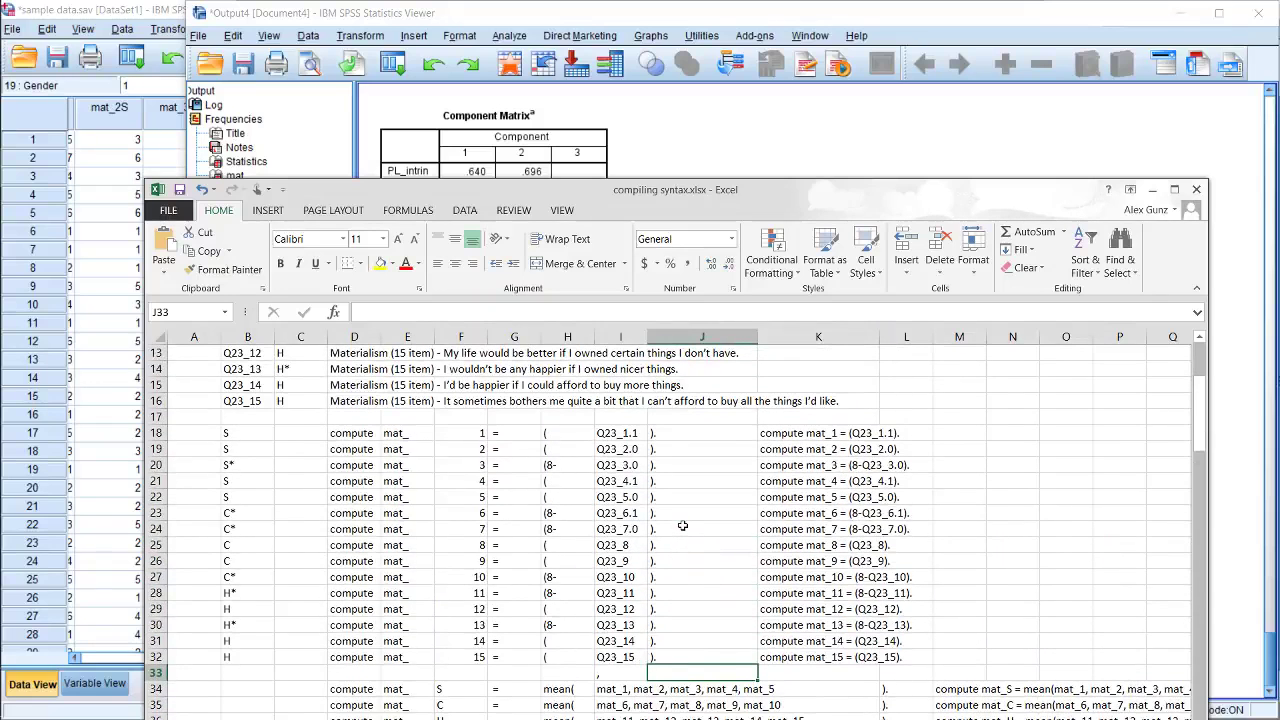
pyautogui.scroll(-1, 682, 525)
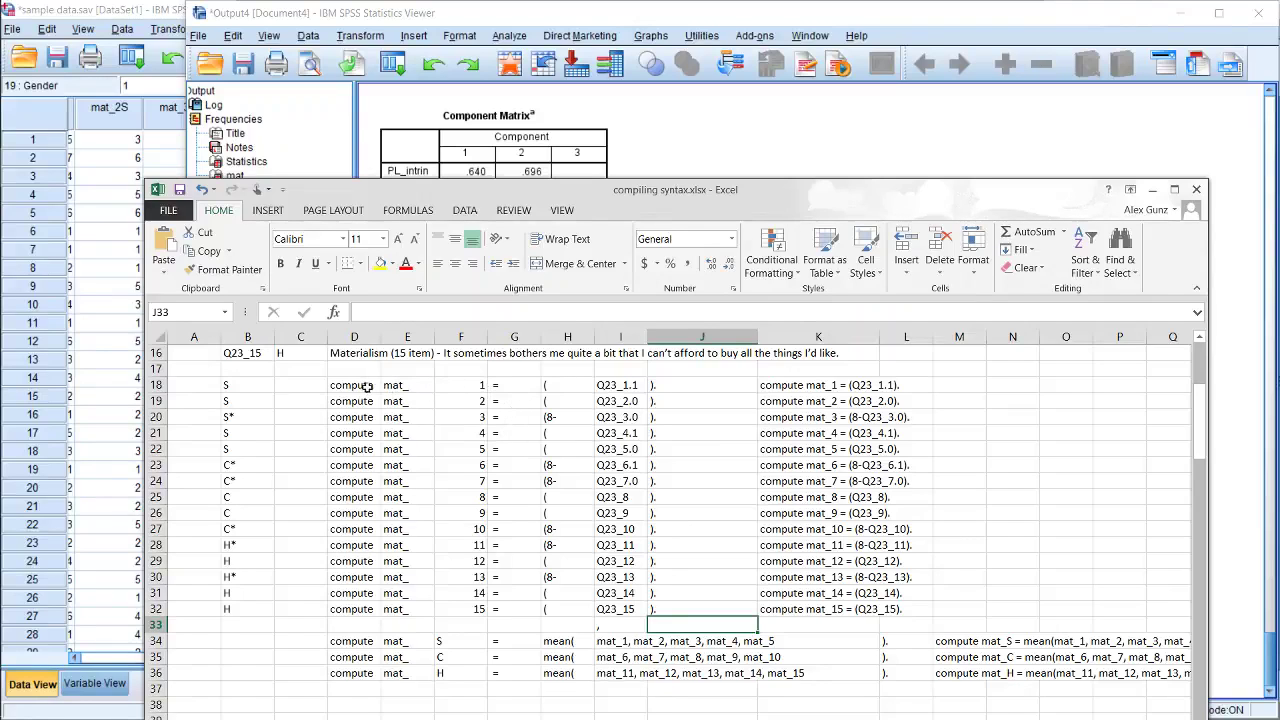
# Examine the reverse-scoring entries in column H for materialism items 3, 6, 7 and 10.
pyautogui.click(552, 419)
pyautogui.click(553, 434)
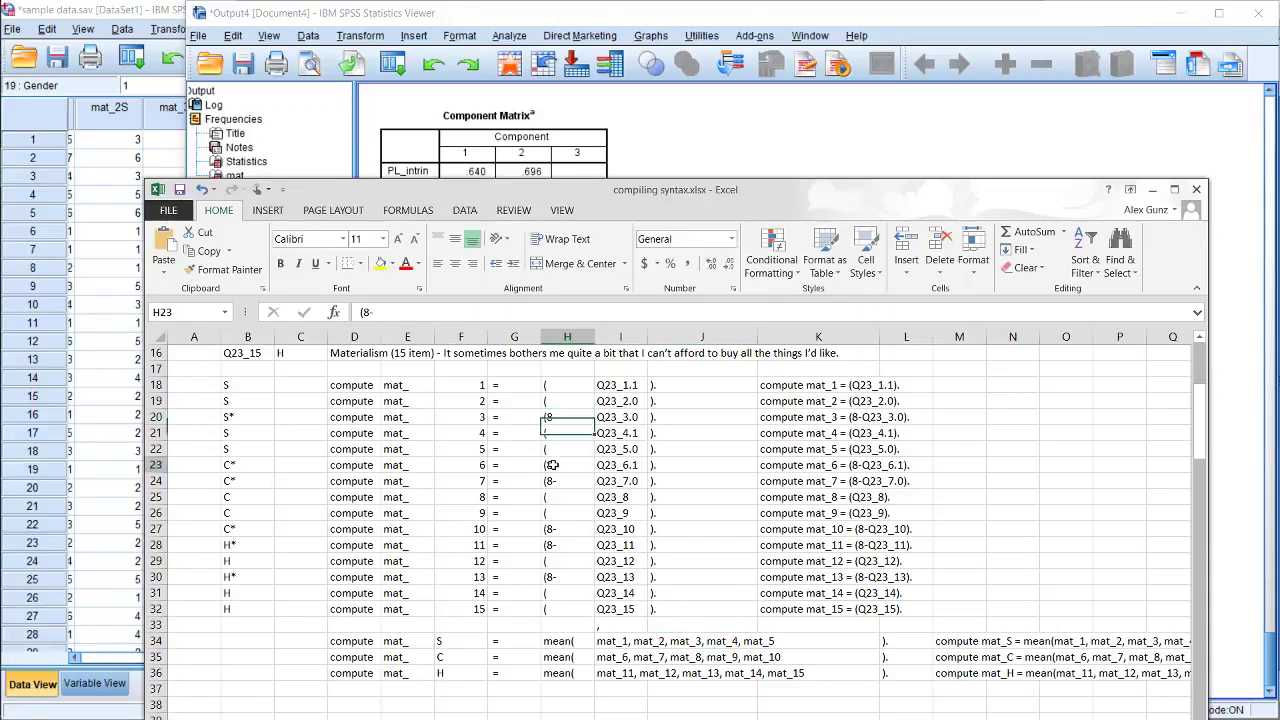
pyautogui.click(553, 465)
pyautogui.click(553, 482)
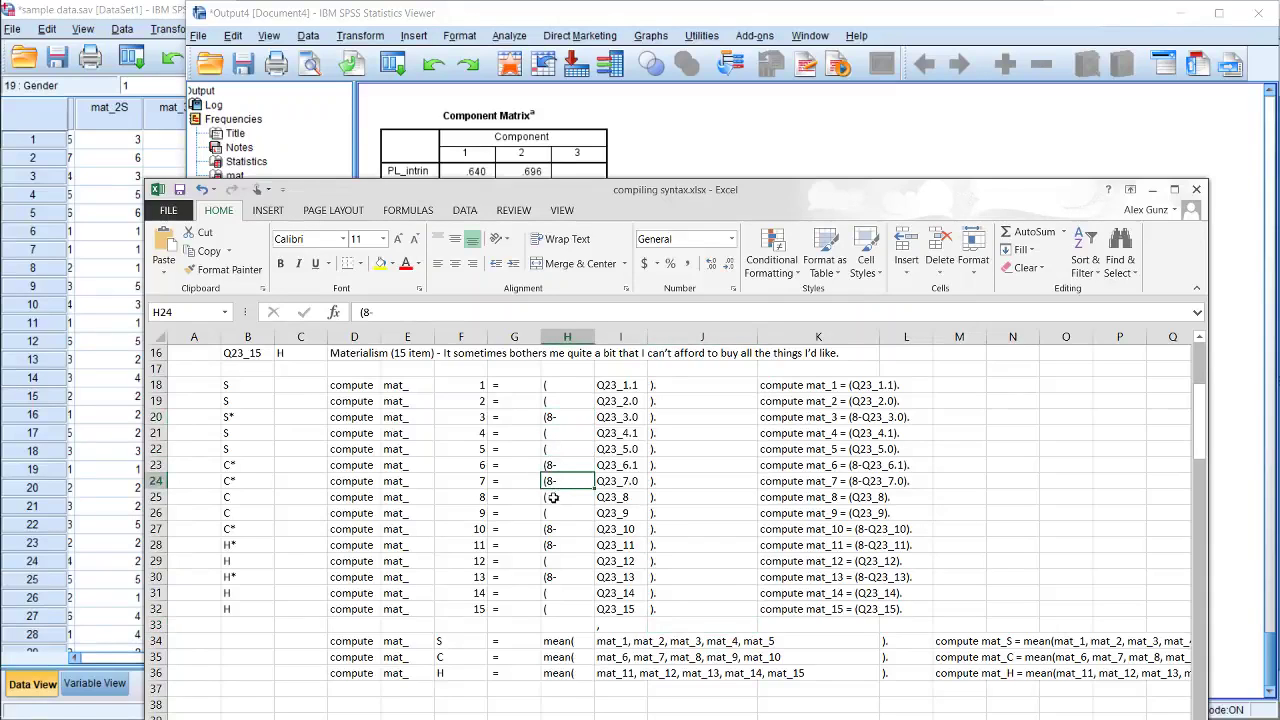
pyautogui.click(568, 528)
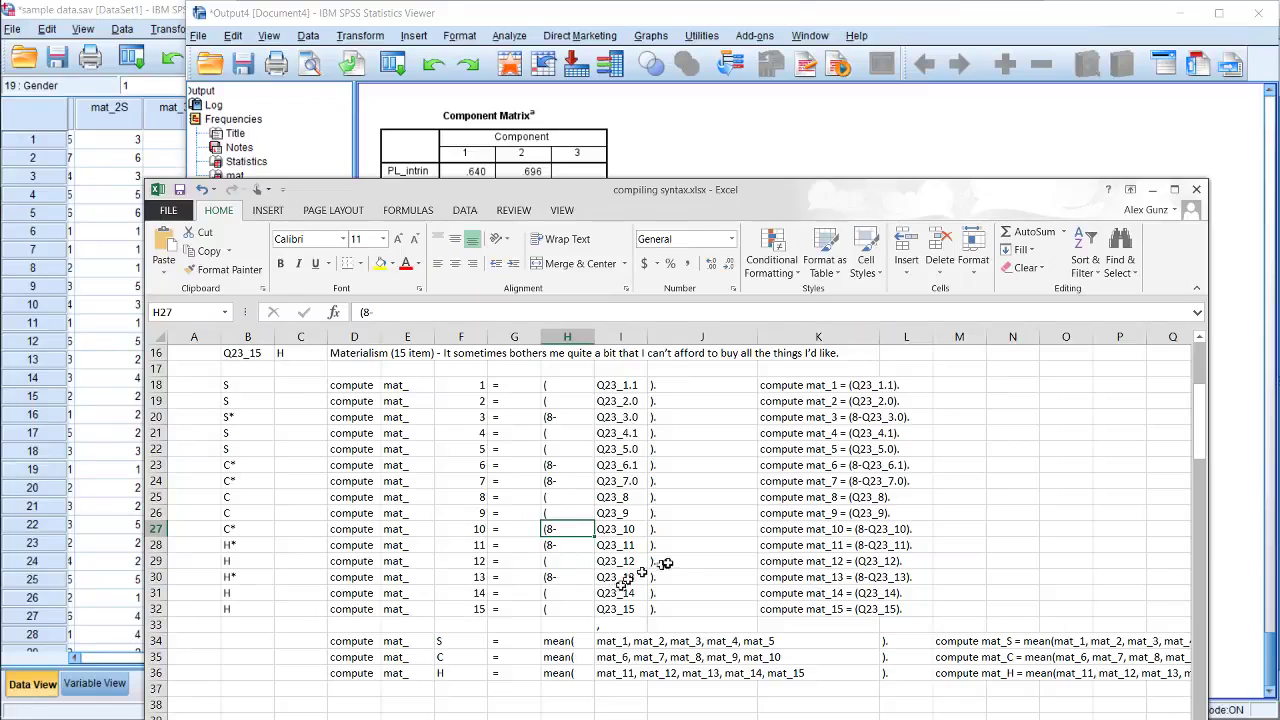
# Examine the CONCATENATE formulas in K18 and K20 that build the compute statements for mat_1 and mat_3.
pyautogui.click(784, 387)
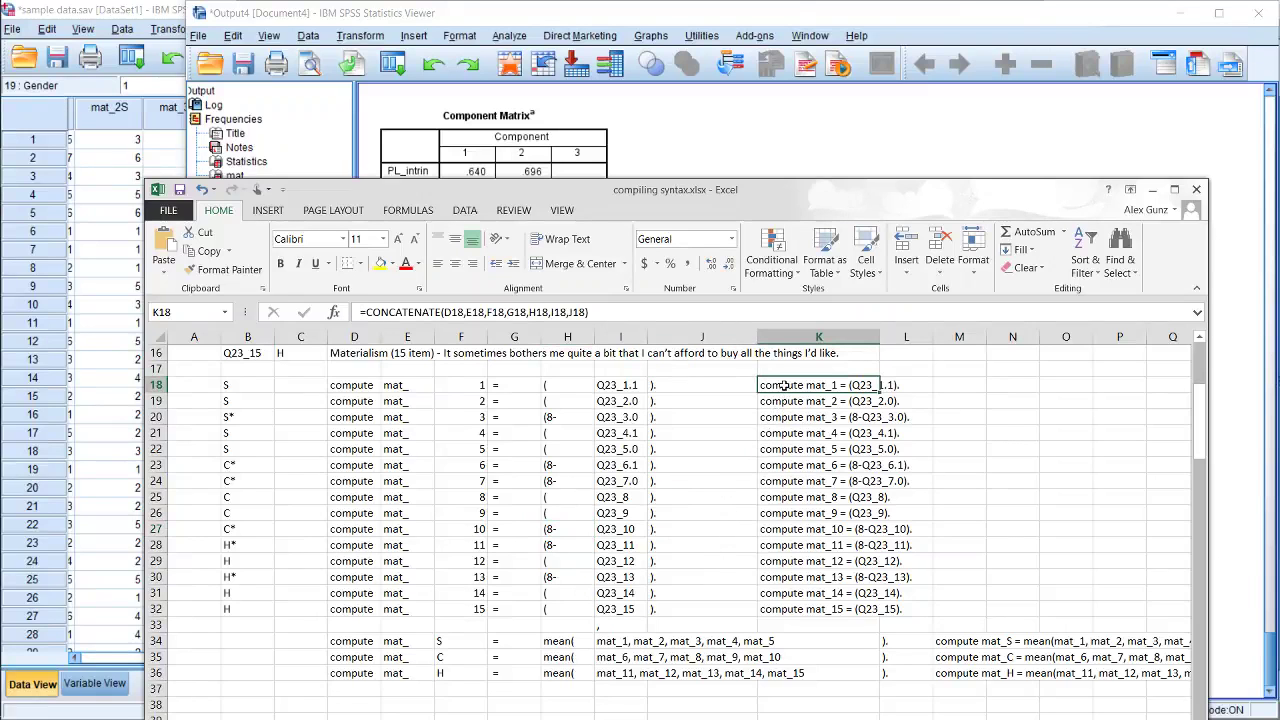
pyautogui.scroll(-1, 749, 523)
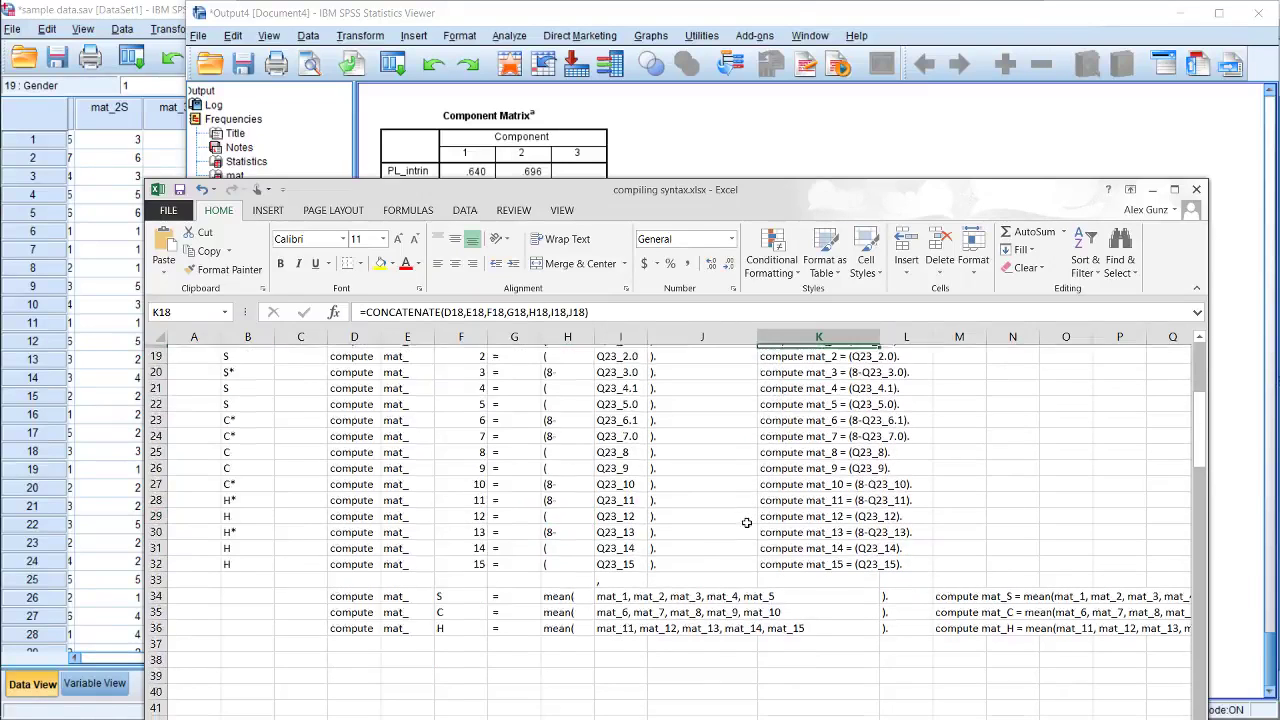
pyautogui.scroll(1, 420, 550)
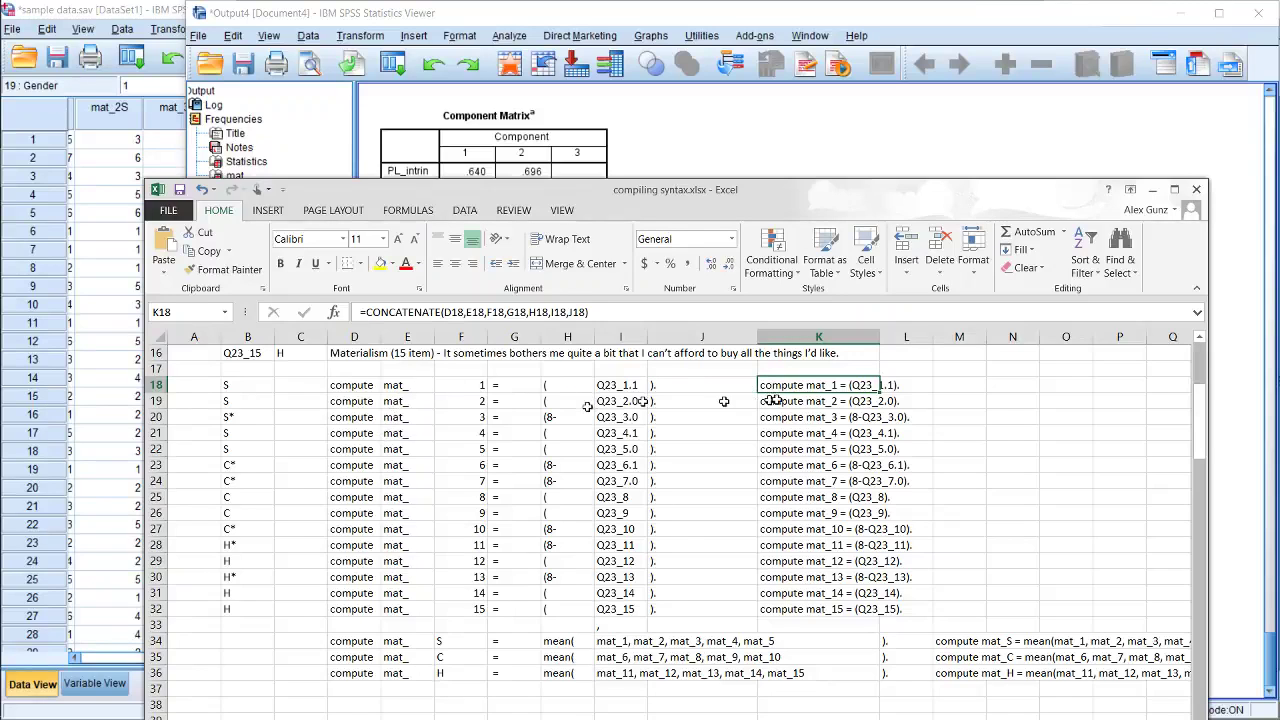
pyautogui.click(823, 418)
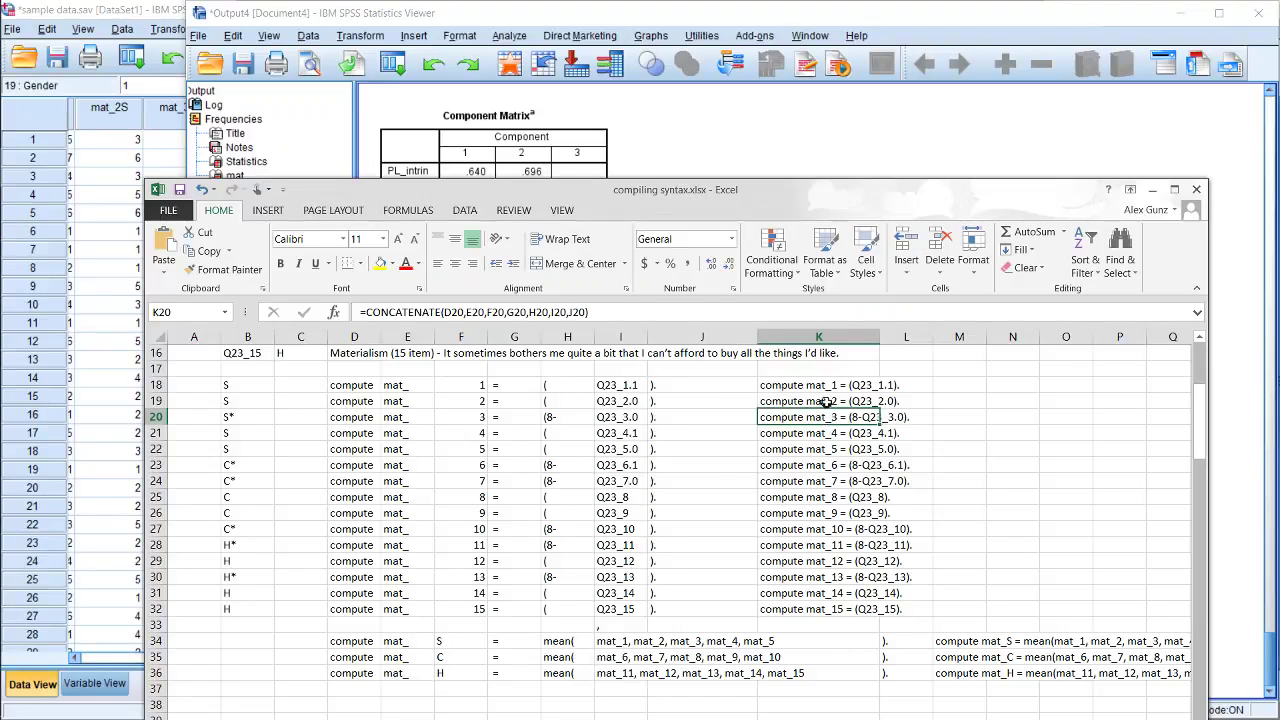
pyautogui.click(826, 386)
pyautogui.moveTo(826, 386); pyautogui.dragTo(832, 405)
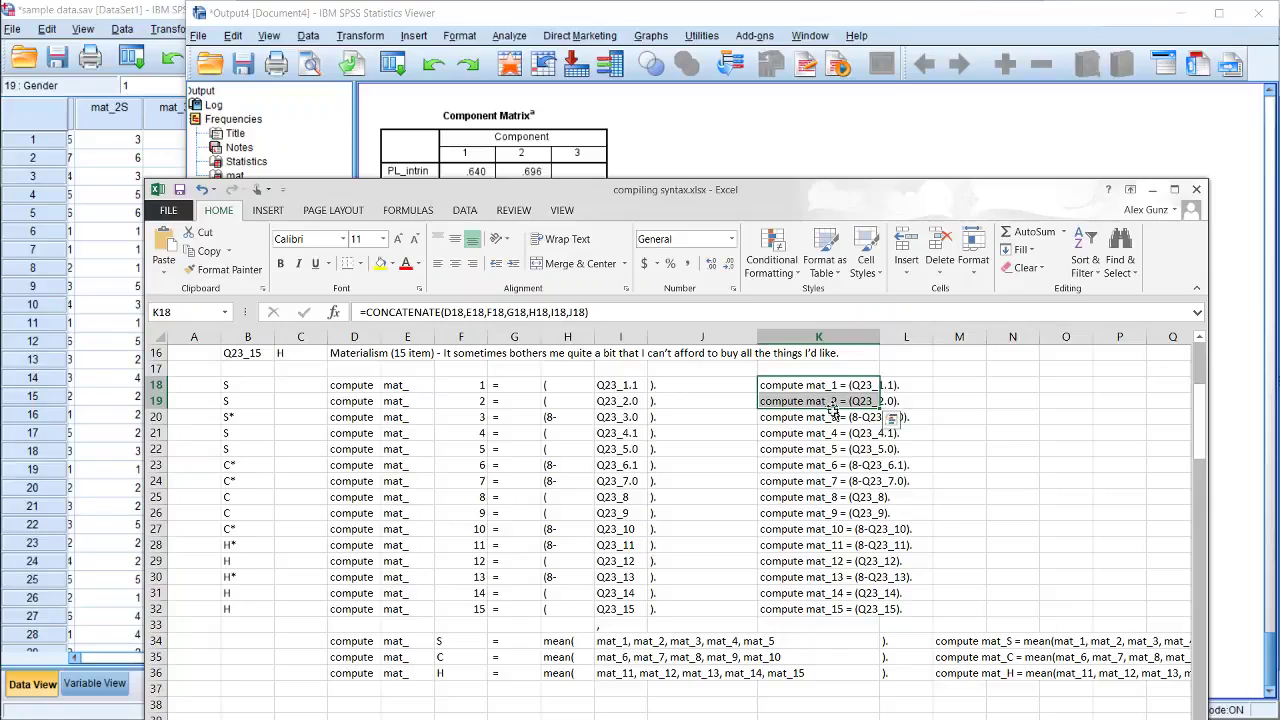
pyautogui.keyDown('ctrl'); pyautogui.click(779, 433); pyautogui.keyUp('ctrl')
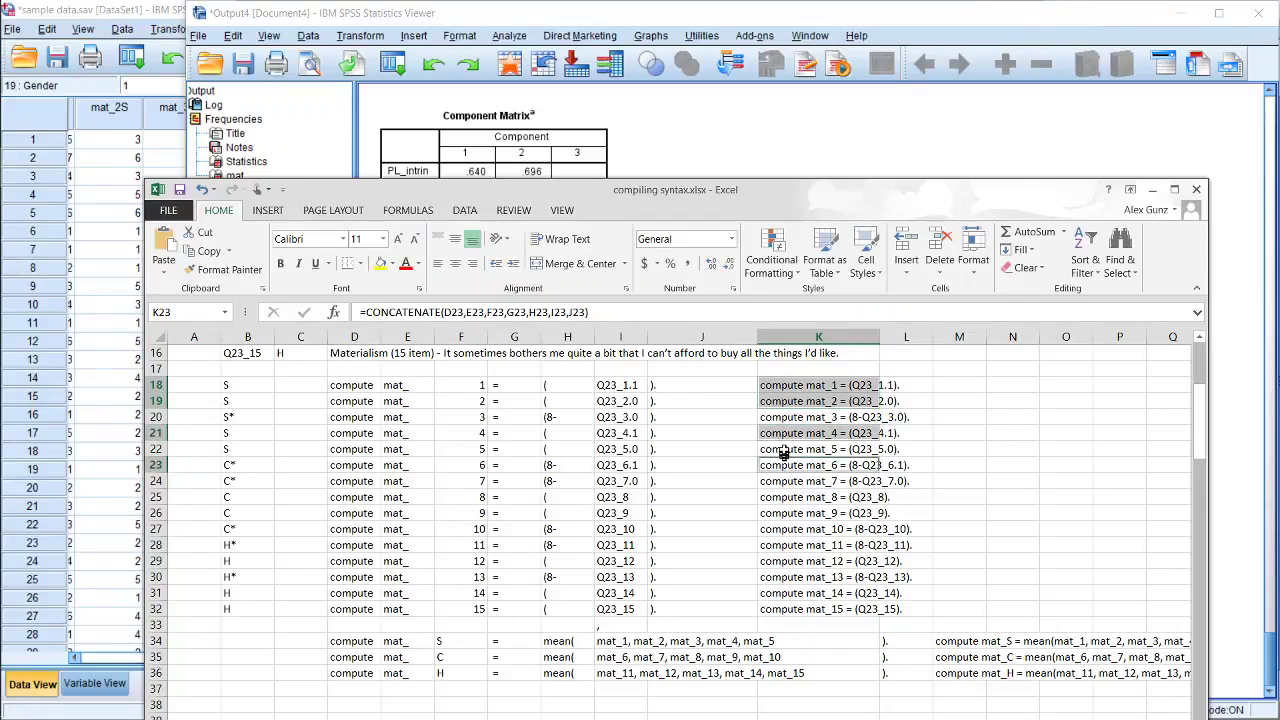
pyautogui.moveTo(784, 452); pyautogui.dragTo(784, 513)
pyautogui.keyDown('ctrl'); pyautogui.click(786, 463); pyautogui.keyUp('ctrl')
pyautogui.click(786, 545)
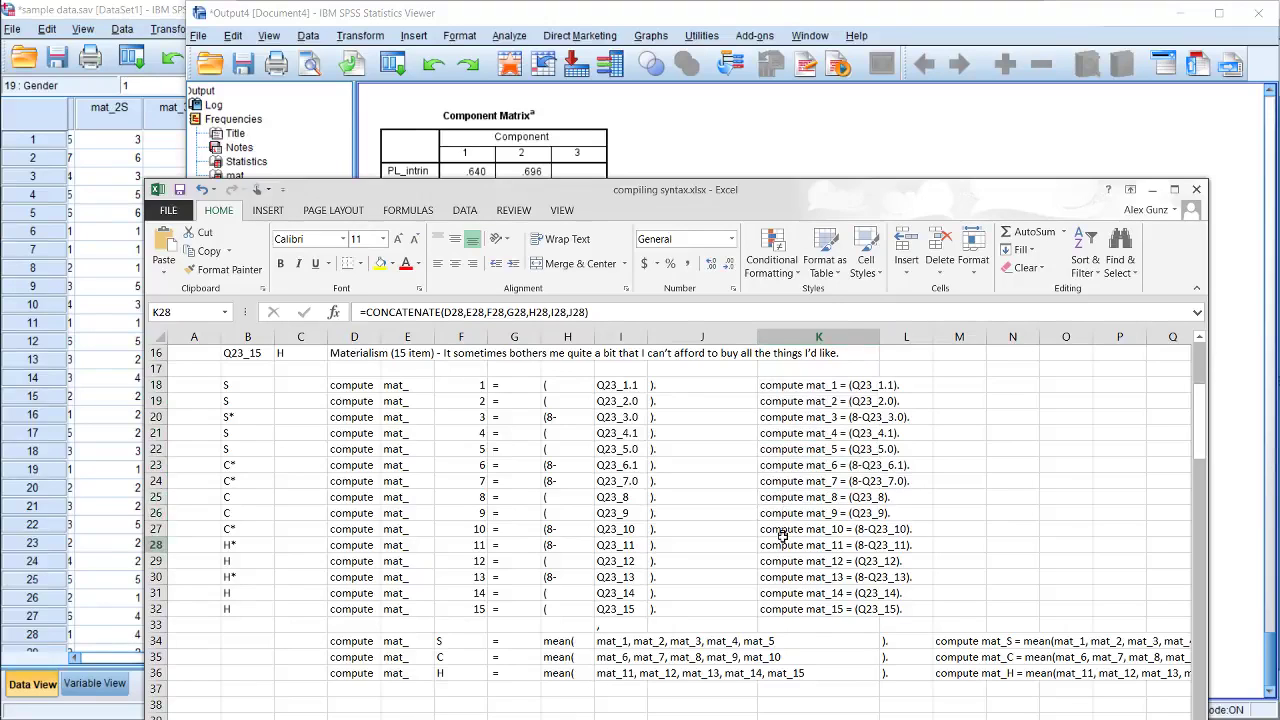
# Highlight the column K compute statements of the non-reversed items mat_1, 2, 4, 5, 8, 9, 12, 14 and 15, then clear the selection.
pyautogui.moveTo(795, 398); pyautogui.dragTo(795, 387)
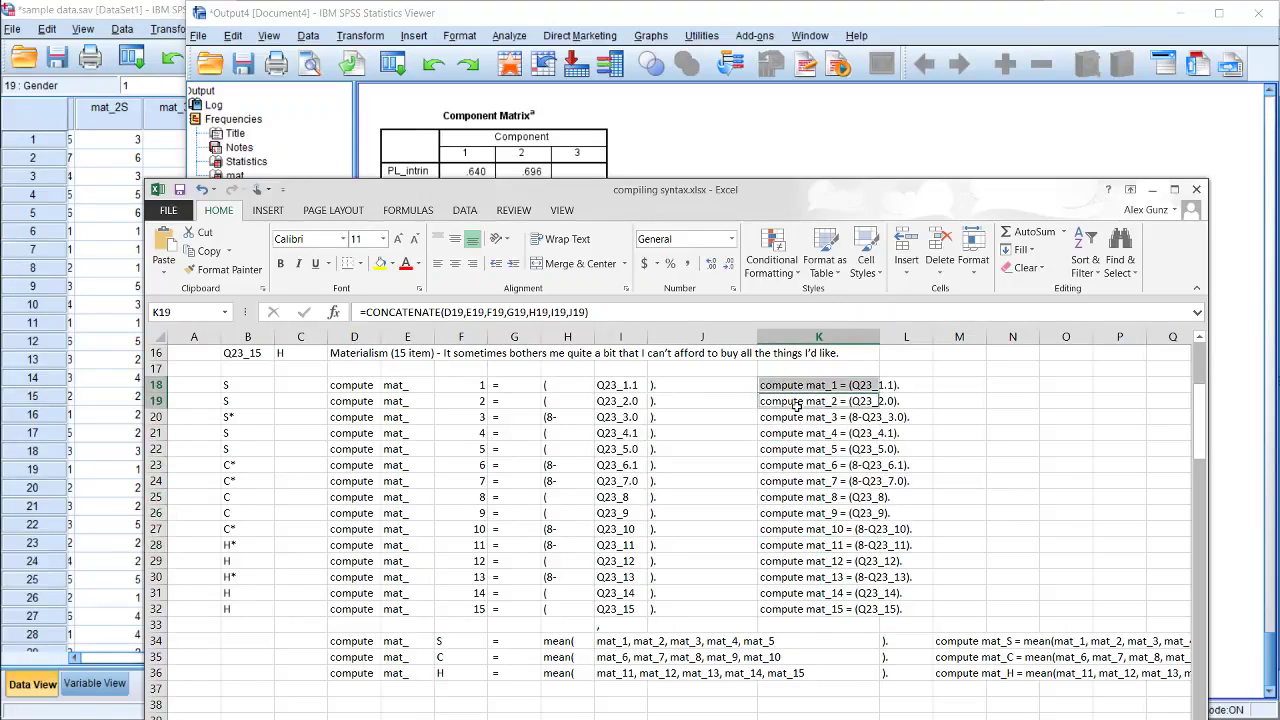
pyautogui.moveTo(790, 433); pyautogui.dragTo(790, 449)
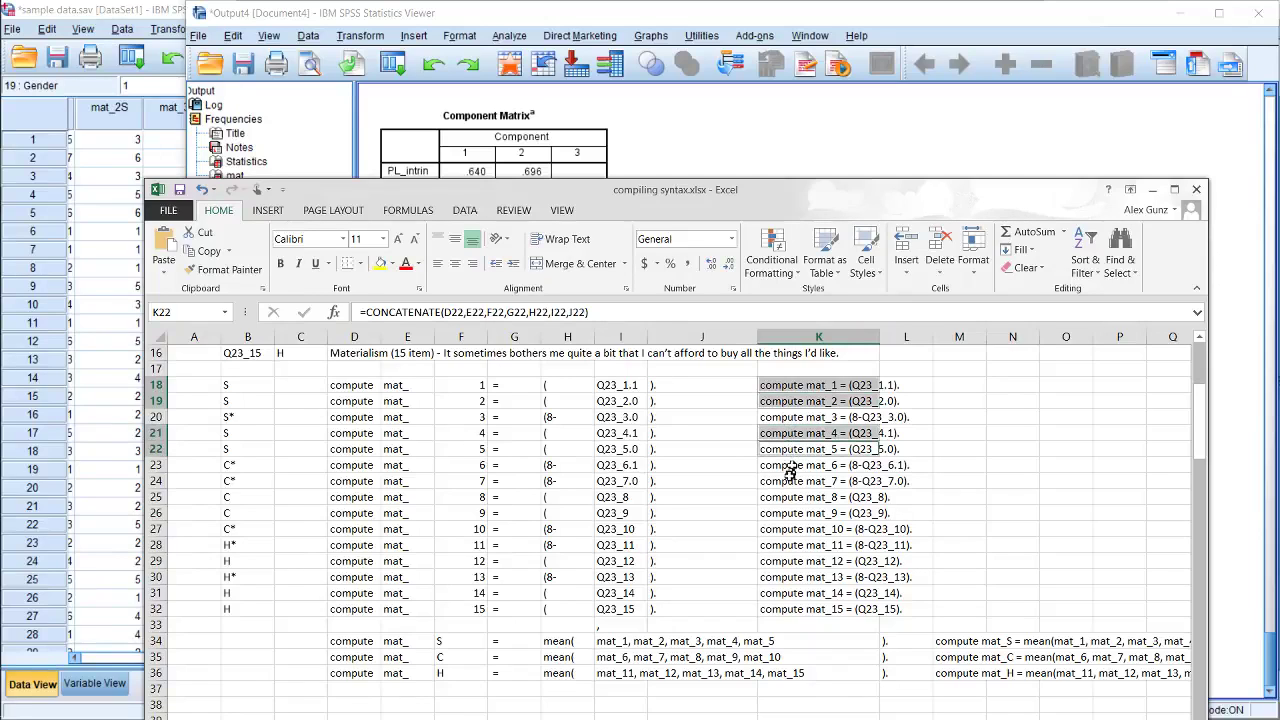
pyautogui.moveTo(782, 497); pyautogui.dragTo(780, 513)
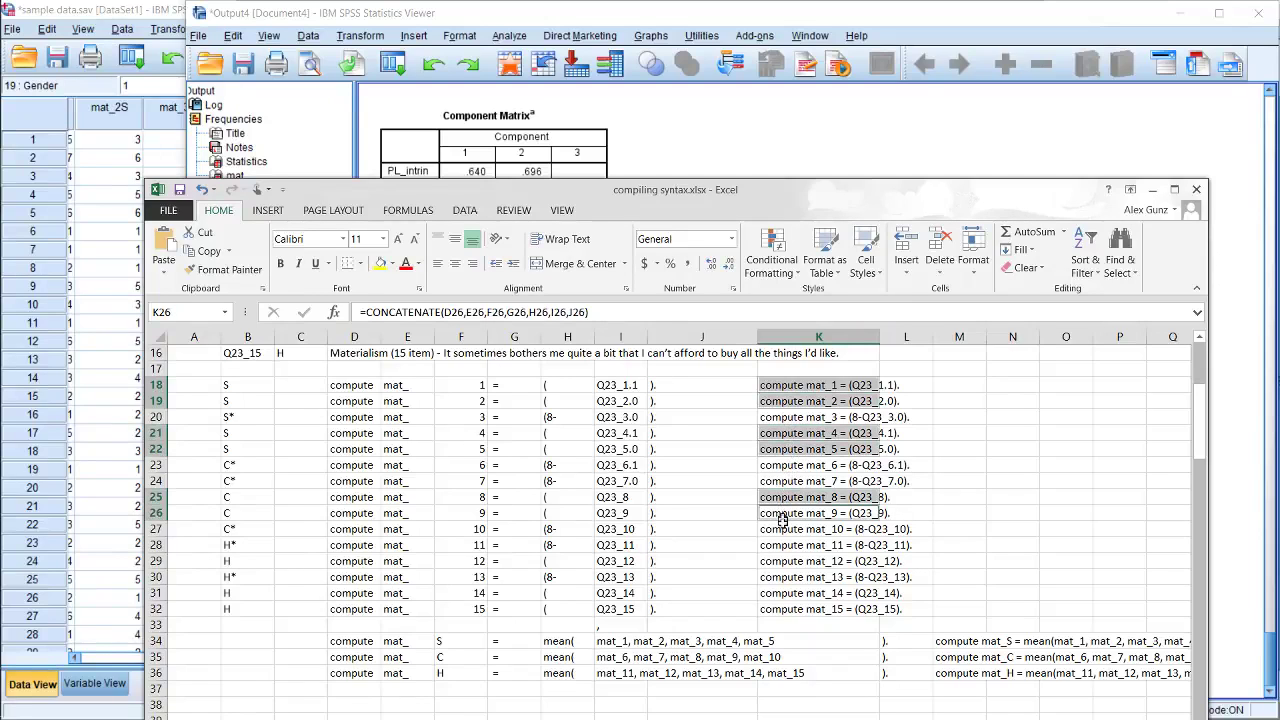
pyautogui.keyDown('ctrl'); pyautogui.click(776, 563); pyautogui.keyUp('ctrl')
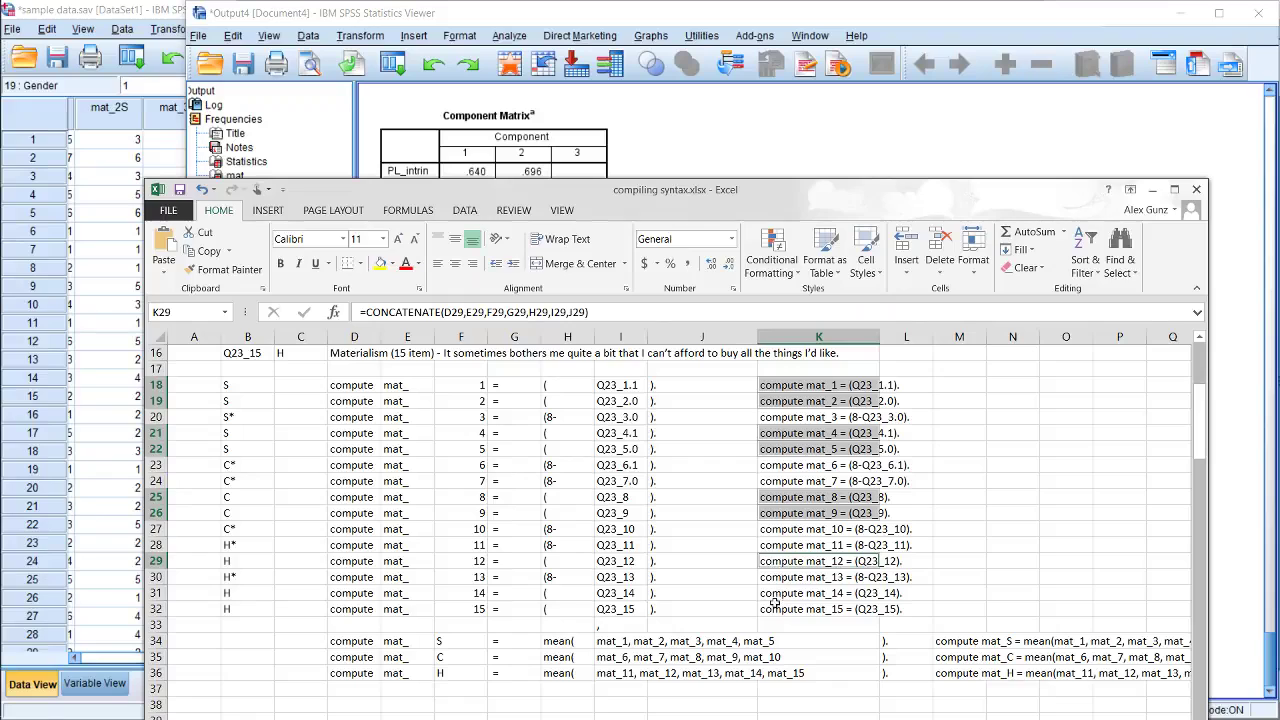
pyautogui.moveTo(772, 592); pyautogui.dragTo(768, 605)
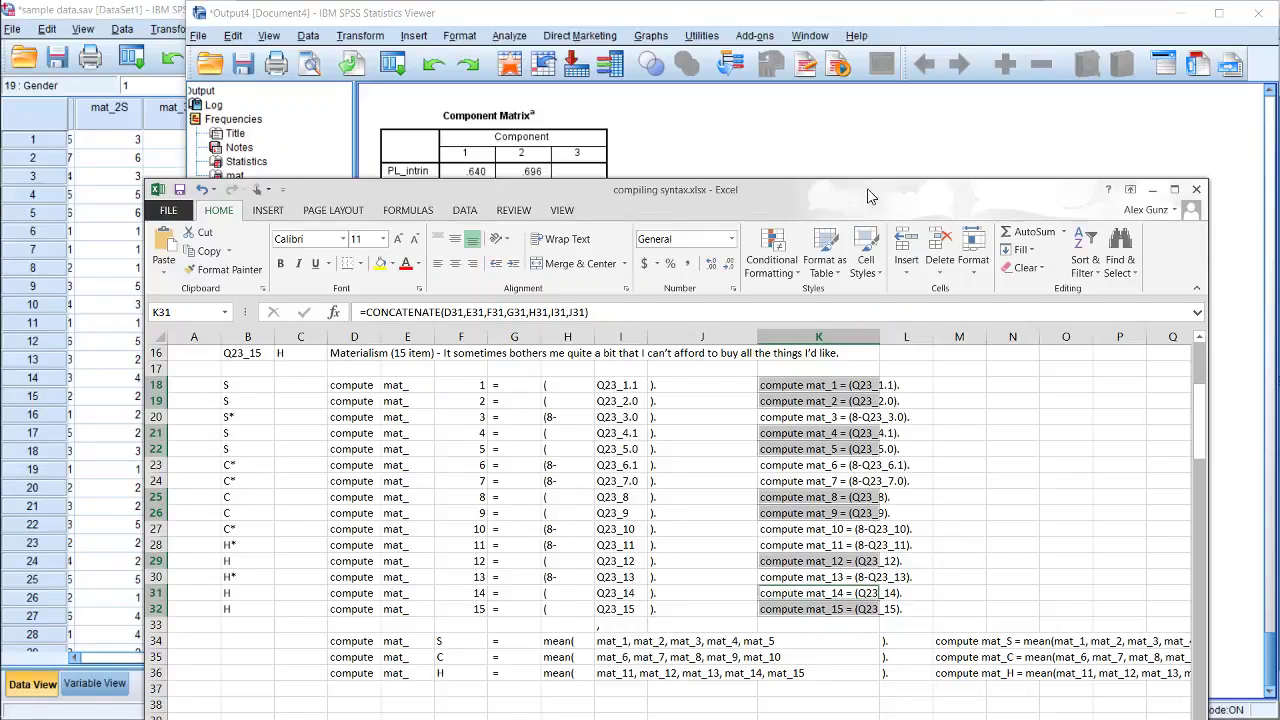
pyautogui.click(933, 387)
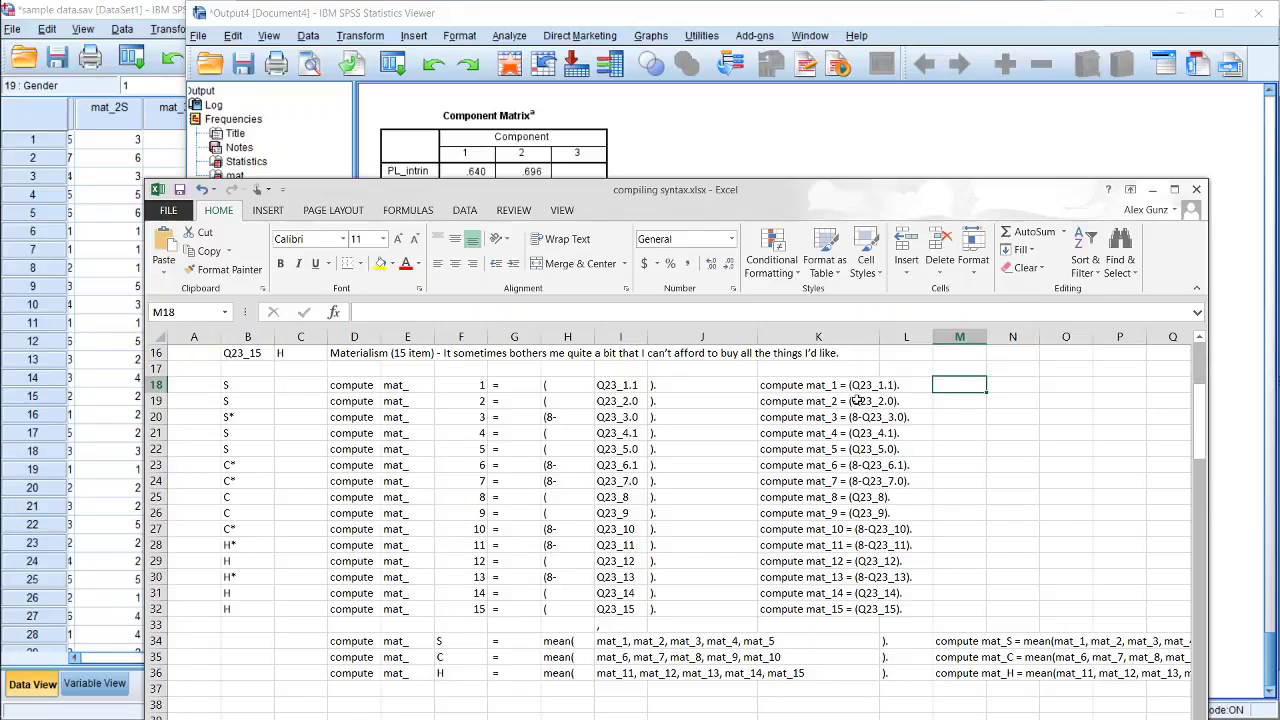
# Switch back to the sample data in the SPSS Data Editor and look through the variables from version to PLOC.
pyautogui.click(686, 117)
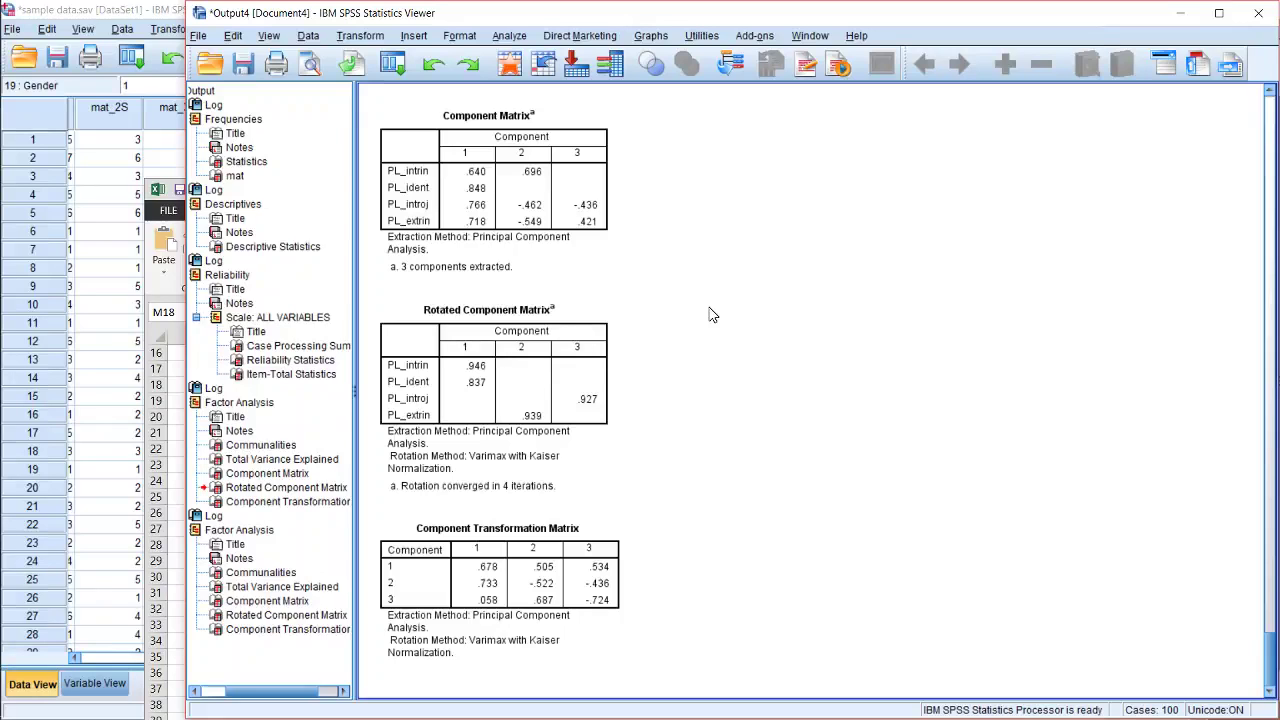
pyautogui.click(100, 286)
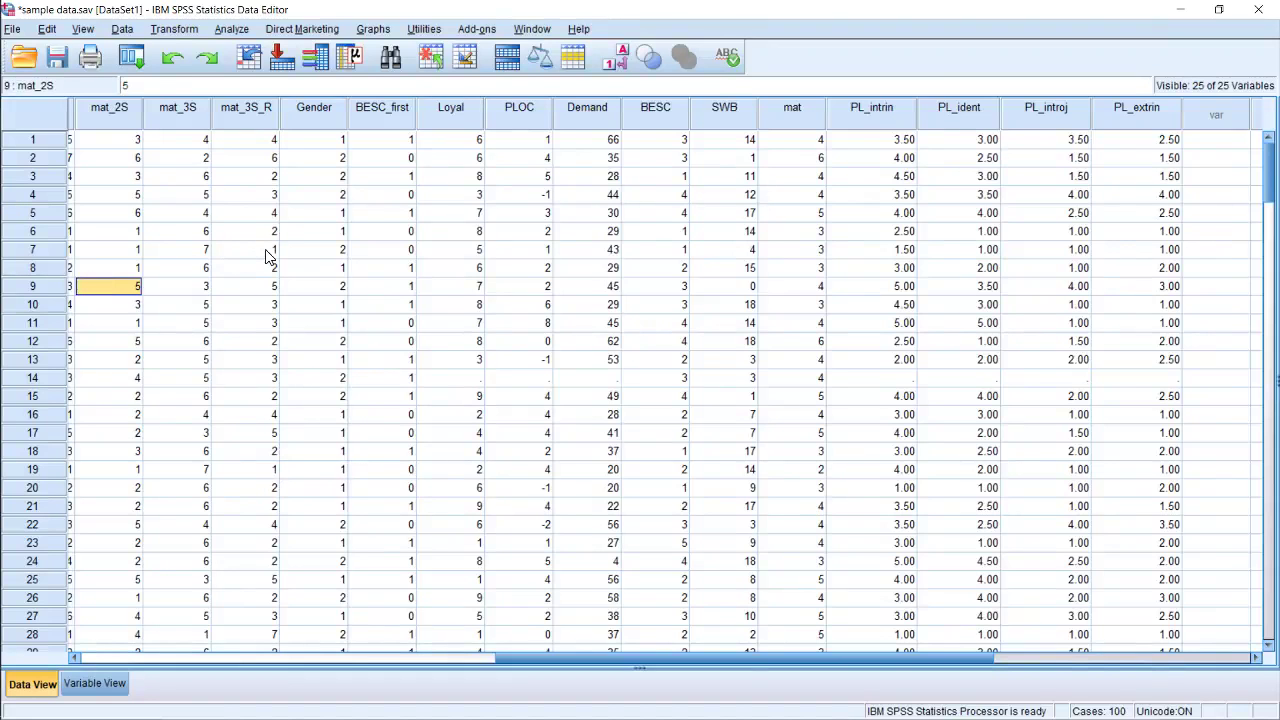
pyautogui.press('Left')
pyautogui.press('Left')
pyautogui.press('Left')
pyautogui.press('Left')
pyautogui.press('Left')
pyautogui.press('Left')
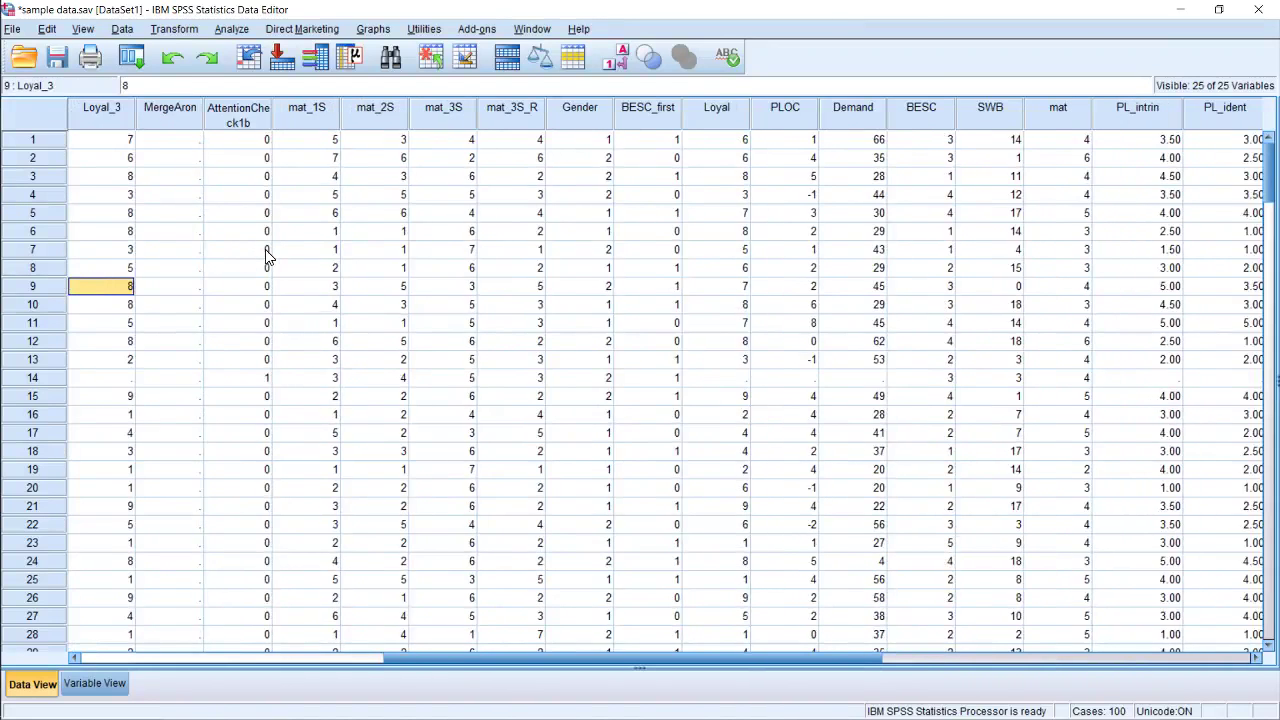
pyautogui.press('Left')
pyautogui.press('Left')
pyautogui.press('Left')
pyautogui.press('Left')
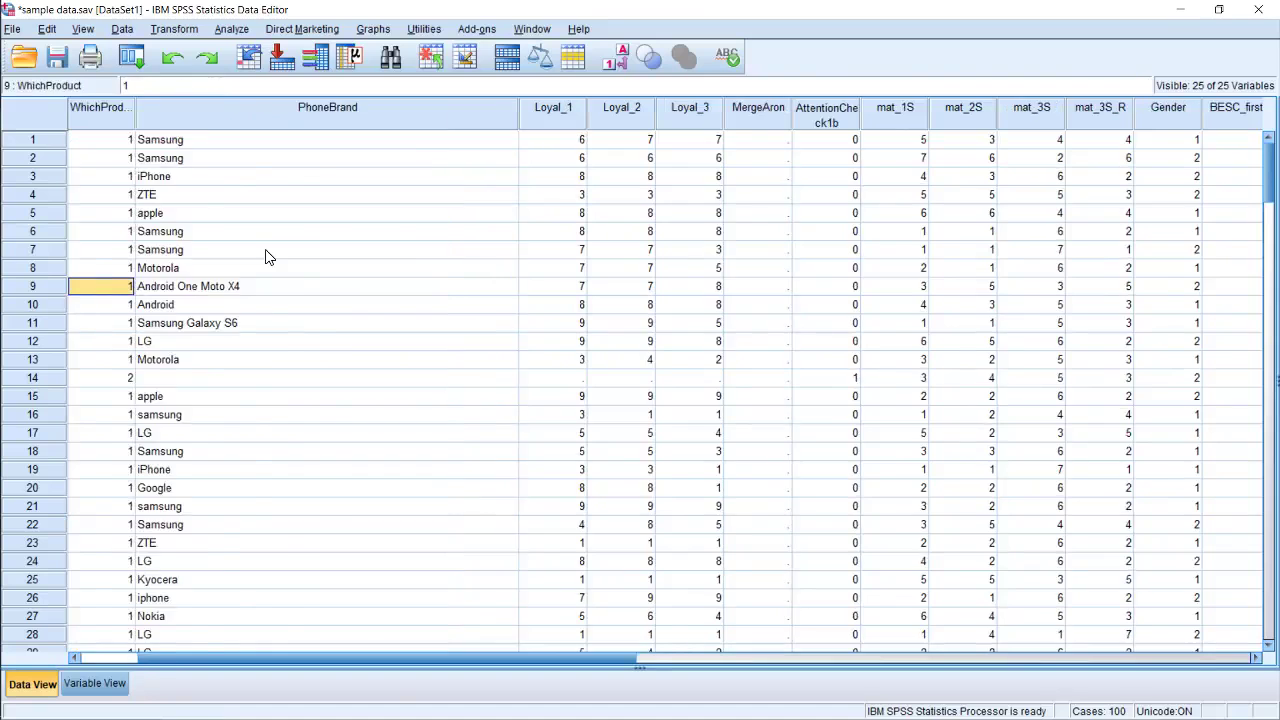
pyautogui.press('Right')
pyautogui.press('Right')
pyautogui.press('Right')
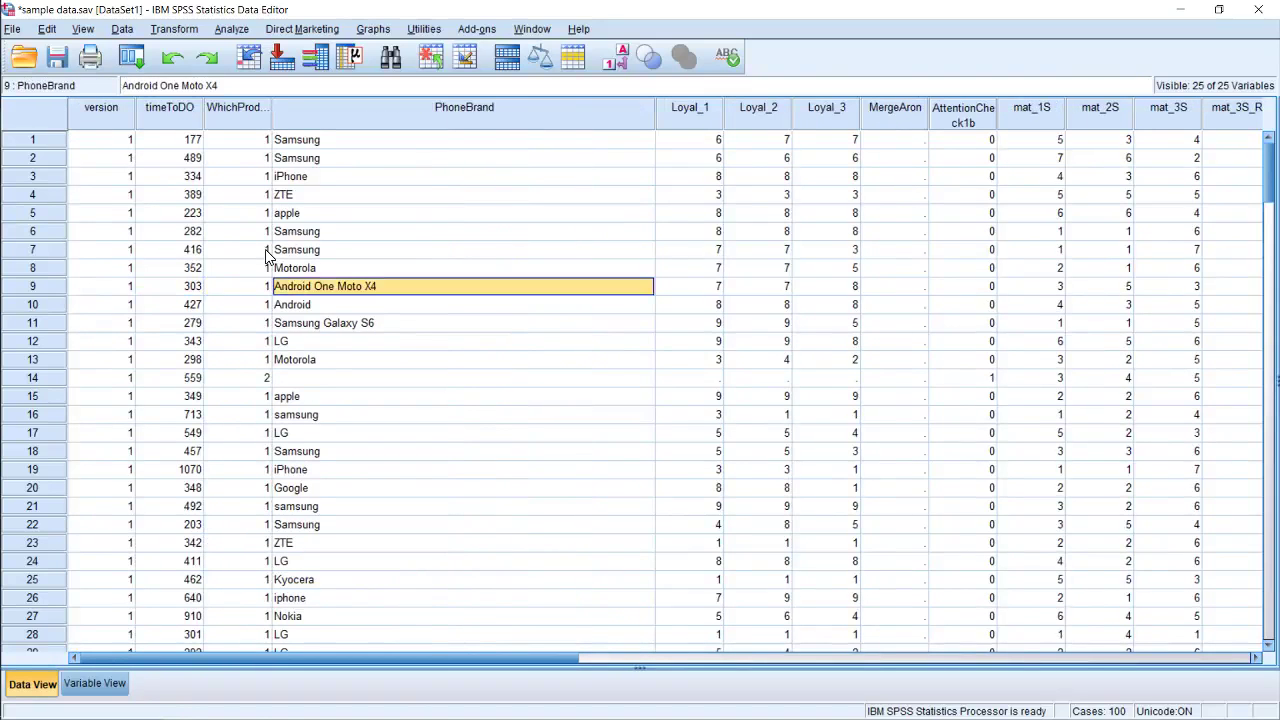
pyautogui.press('Right')
pyautogui.press('Right')
pyautogui.press('Right')
pyautogui.press('Right')
pyautogui.press('Right')
pyautogui.press('Right')
pyautogui.press('Right')
pyautogui.press('Right')
pyautogui.press('Right')
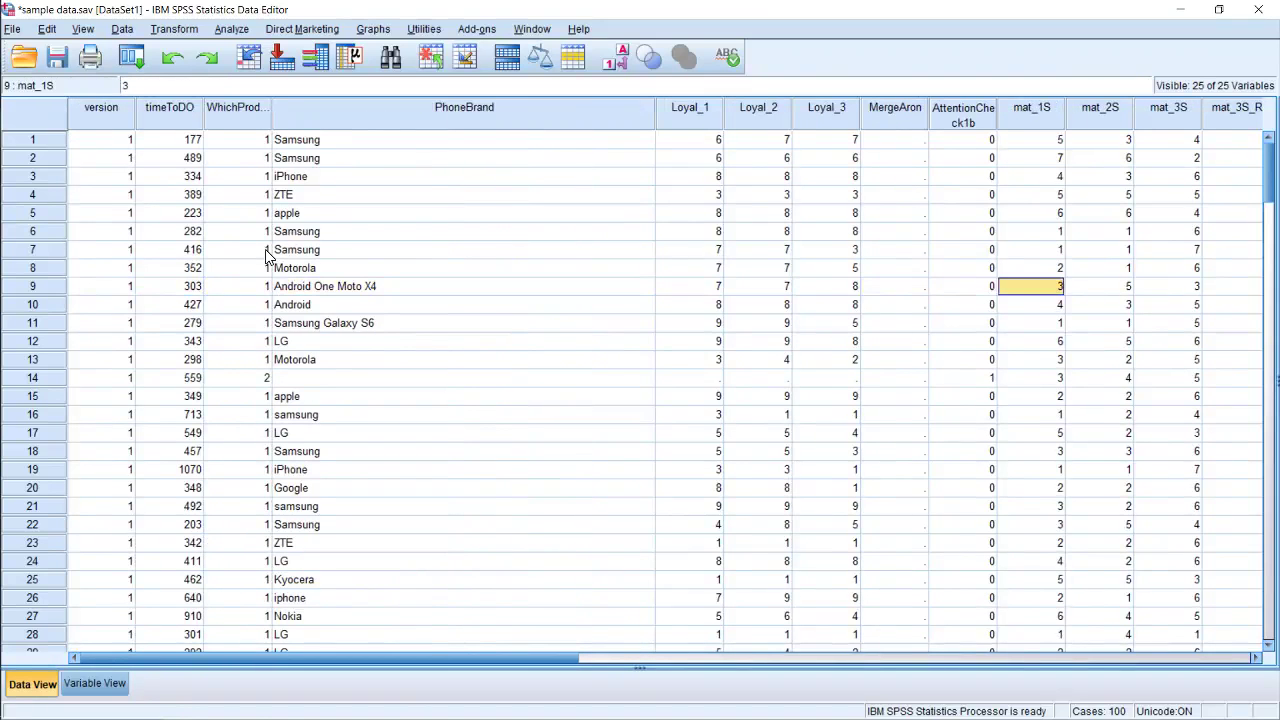
pyautogui.press('Right')
pyautogui.press('Right')
pyautogui.press('Right')
pyautogui.press('Right')
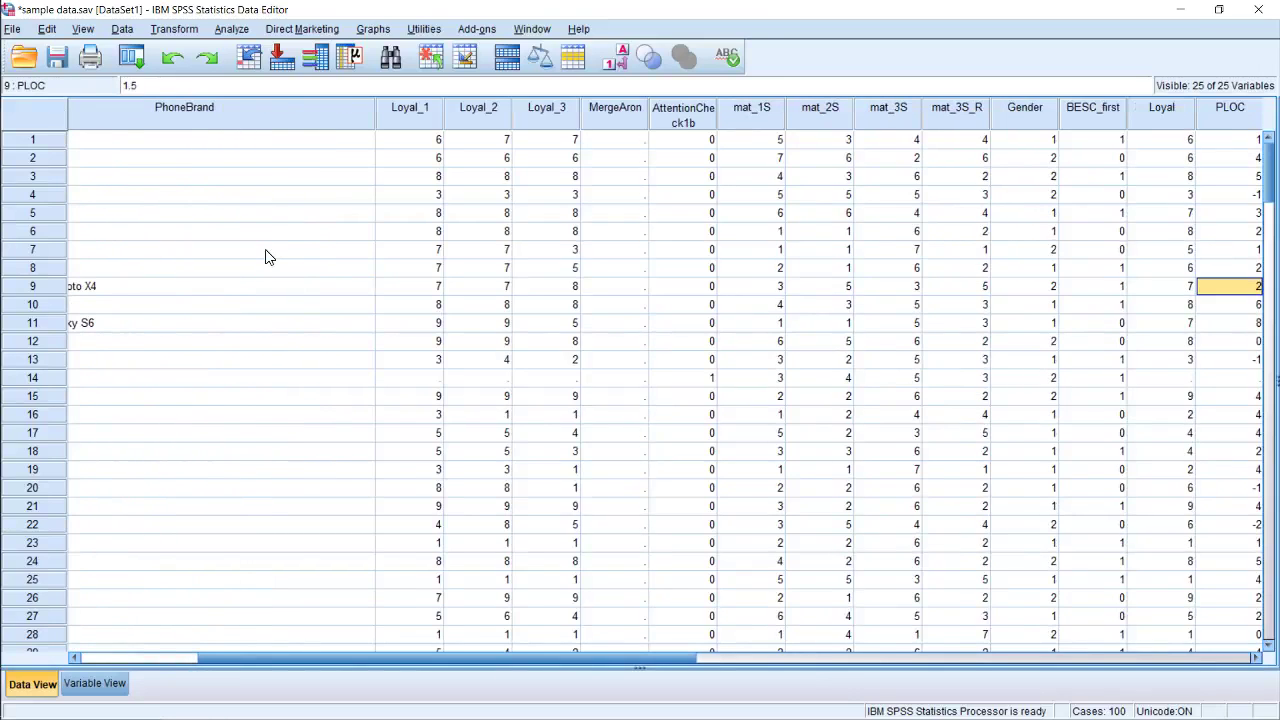
pyautogui.press('Right')
pyautogui.press('Right')
# Go to the Gender value of the first case in the data.
pyautogui.press('Left')
pyautogui.press('Left')
pyautogui.press('Left')
pyautogui.press('Left')
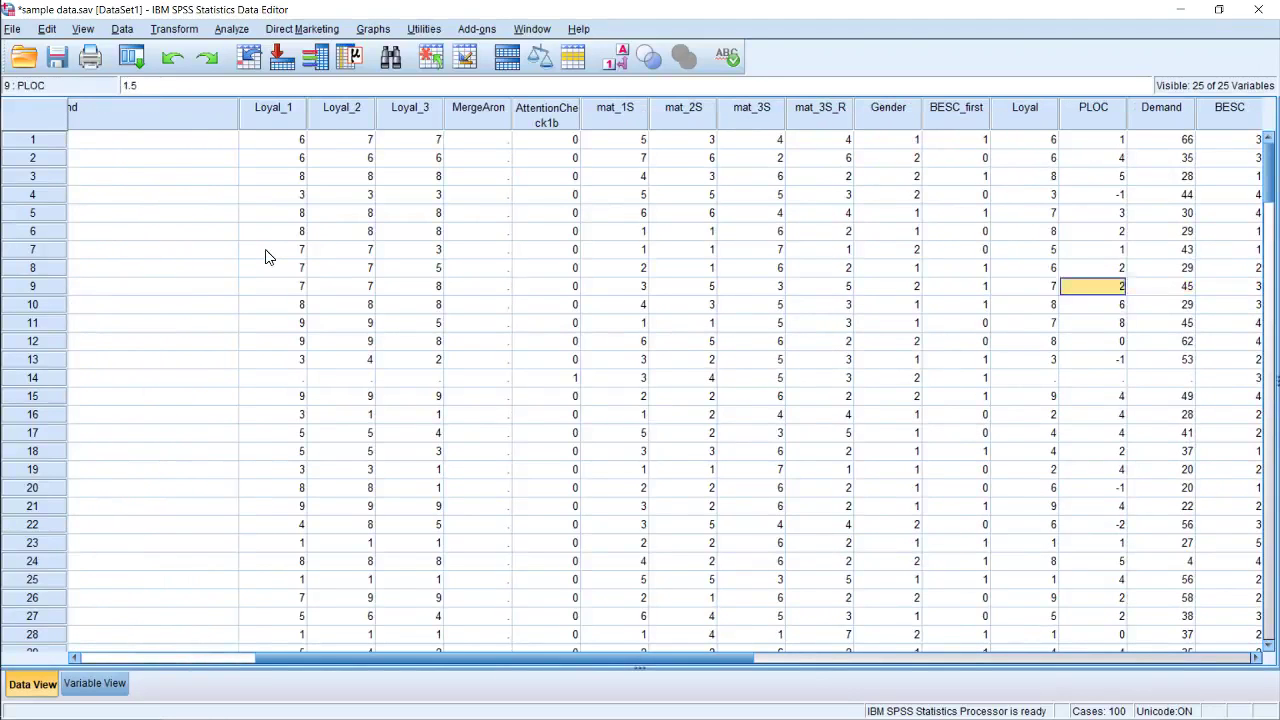
pyautogui.press('Up')
pyautogui.press('Up')
pyautogui.press('Up')
pyautogui.press('Up')
pyautogui.press('Left')
pyautogui.press('Up')
pyautogui.press('Up')
pyautogui.press('Up')
pyautogui.press('Up')
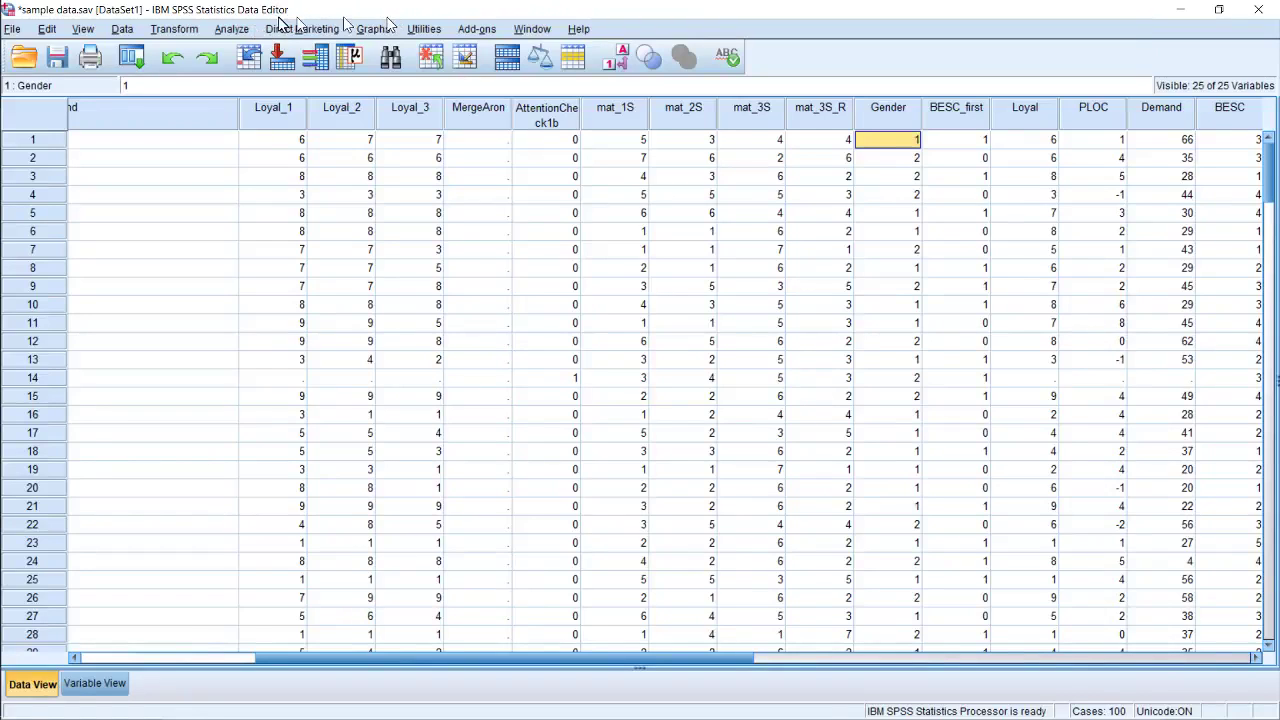
# Start a One-Sample T Test and add Gender as the test variable.
pyautogui.click(244, 30)
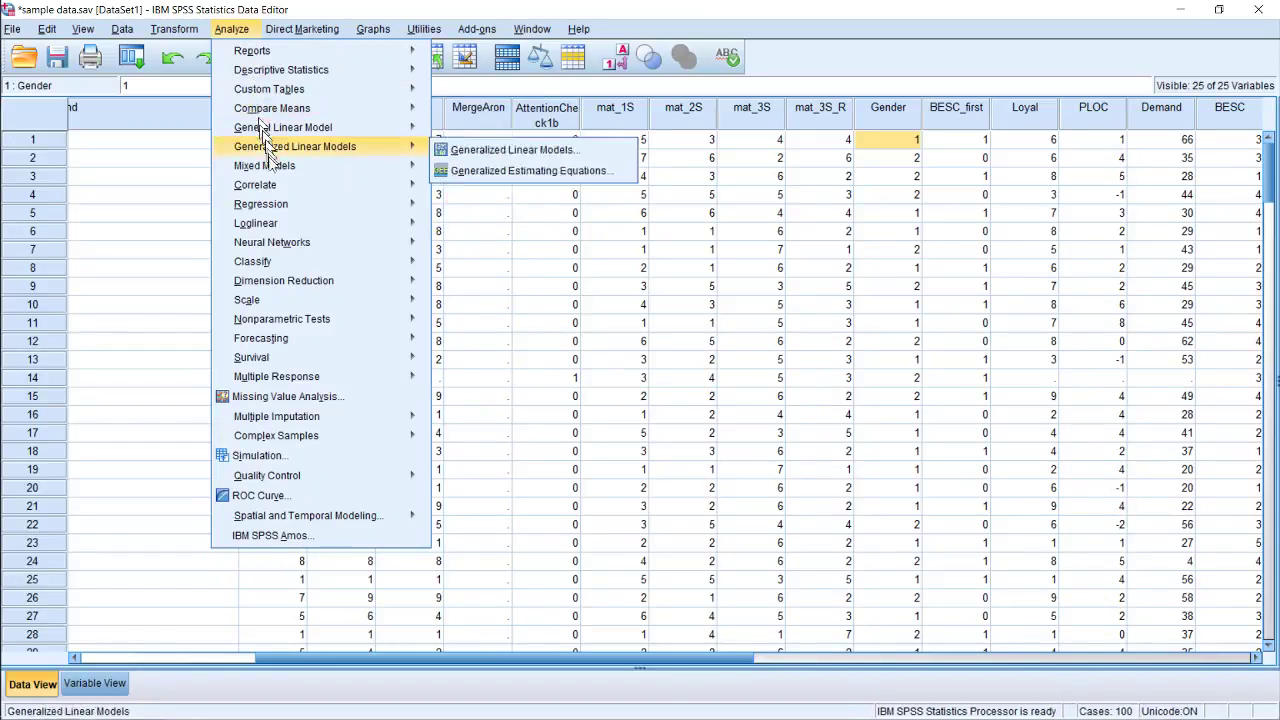
pyautogui.moveTo(274, 168)
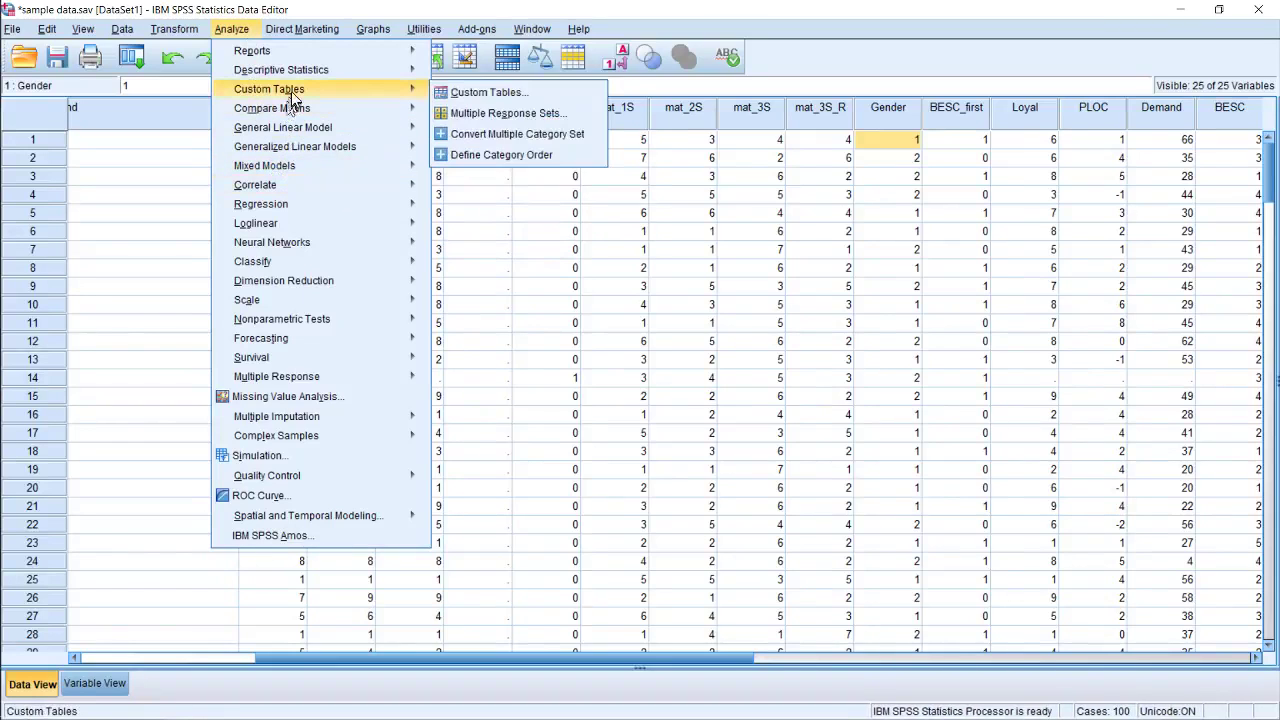
pyautogui.moveTo(320, 104)
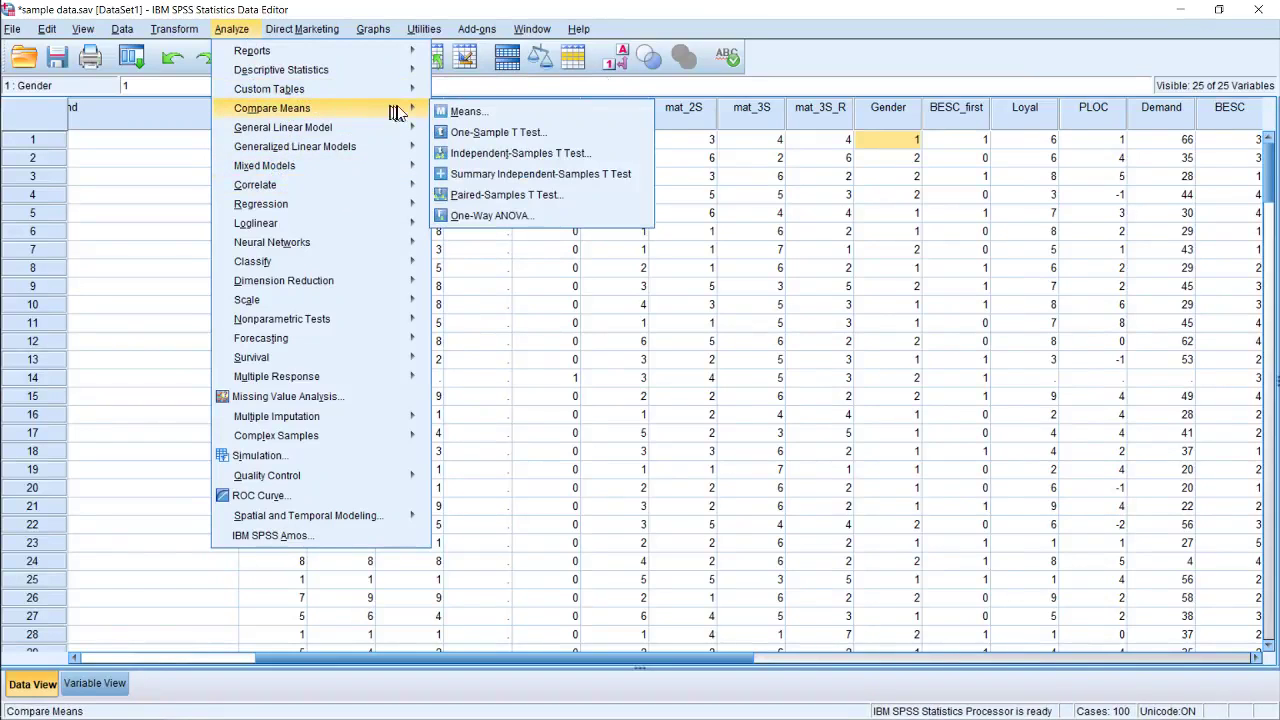
pyautogui.click(486, 132)
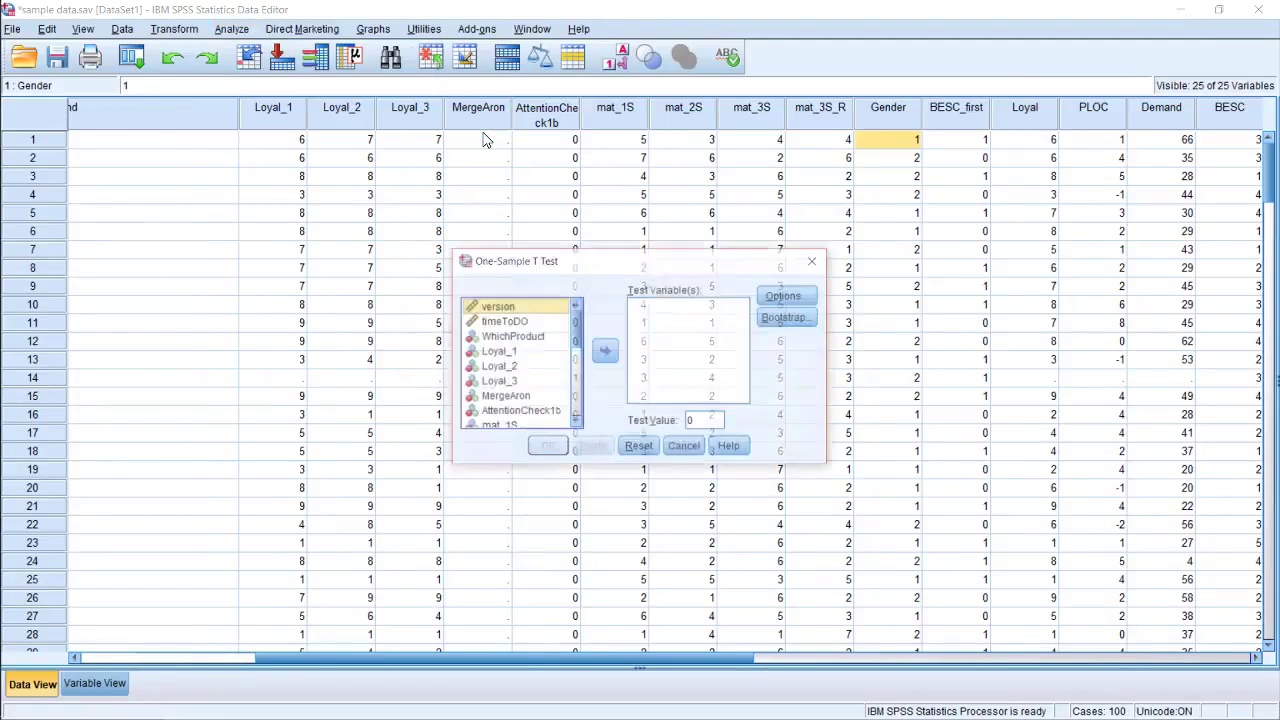
pyautogui.scroll(-3, 518, 375)
pyautogui.click(515, 383)
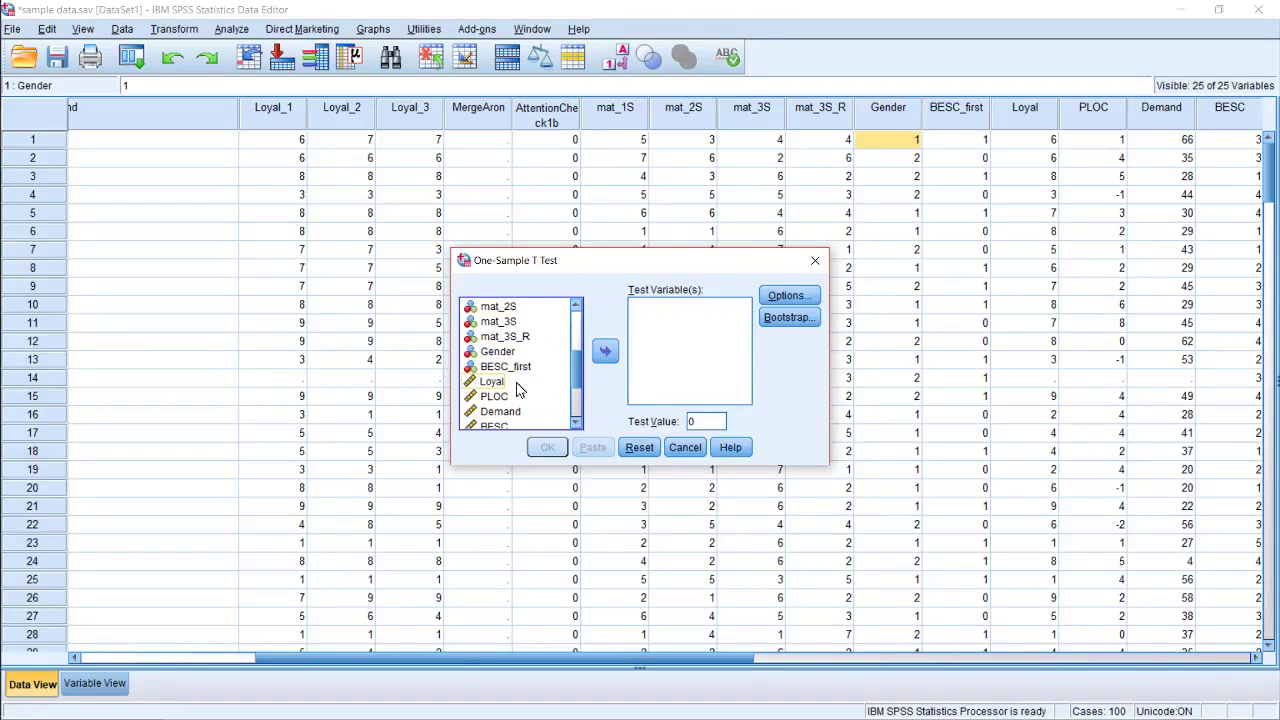
pyautogui.click(503, 352)
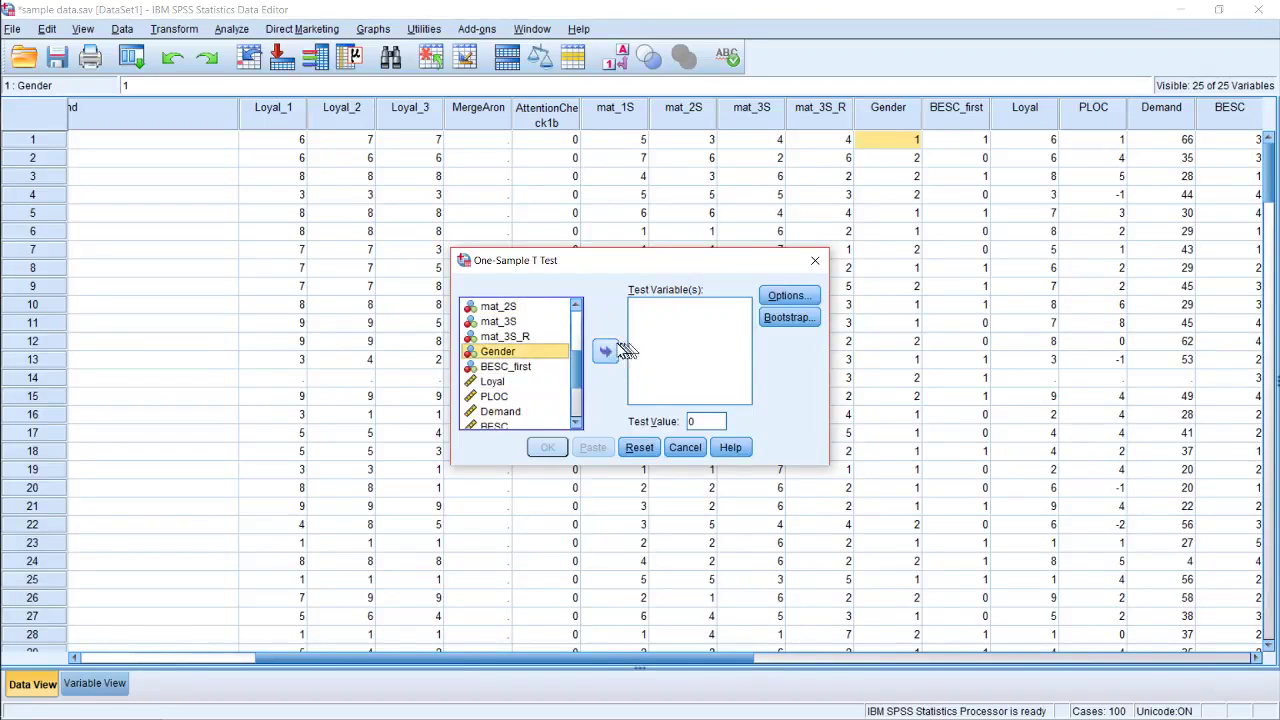
pyautogui.click(606, 351)
# Set the test value to 1.5 and run the one-sample t test on Gender.
pyautogui.doubleClick(716, 421)
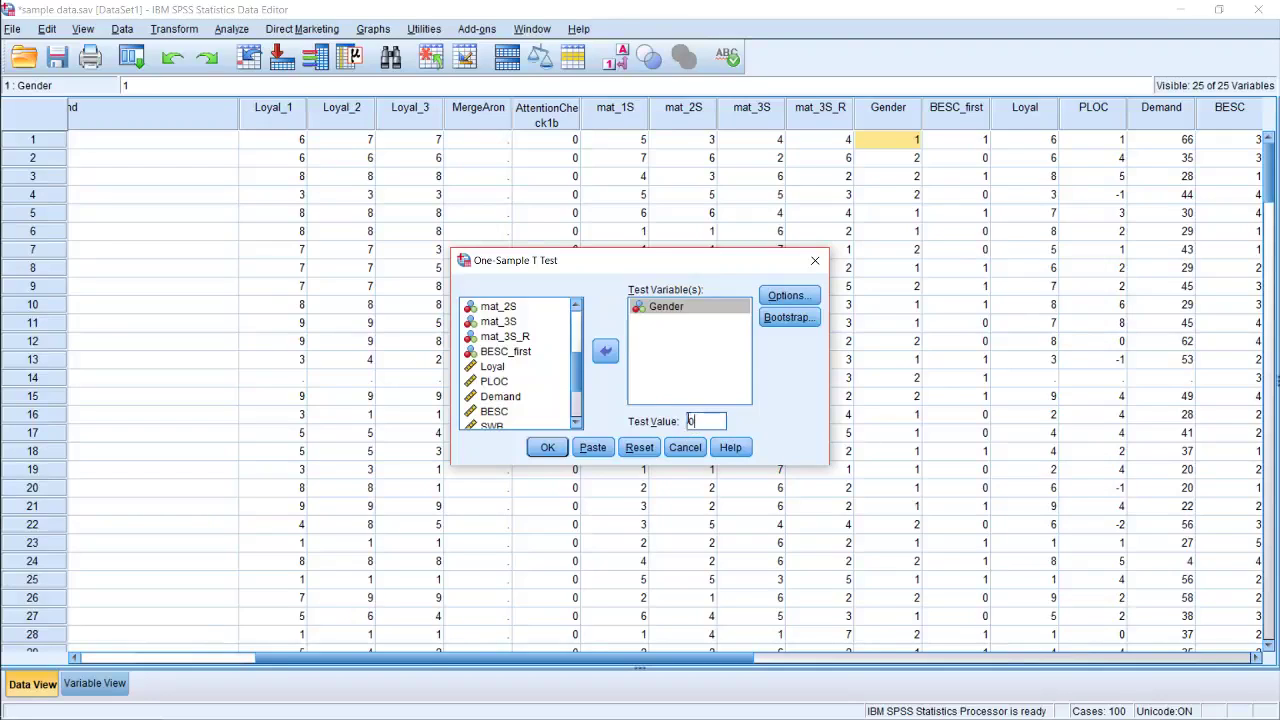
pyautogui.doubleClick(700, 421)
pyautogui.click(548, 448)
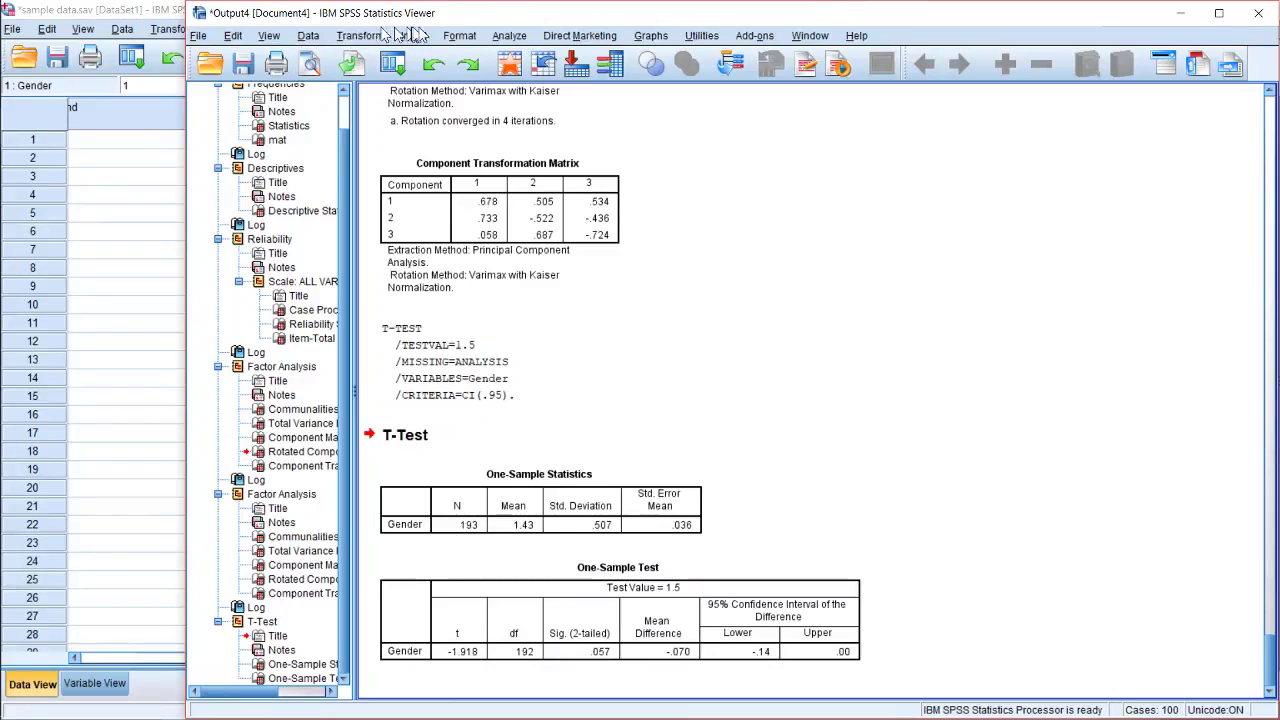
# Start an Independent-Samples T Test and assign Gender as the grouping variable.
pyautogui.click(502, 36)
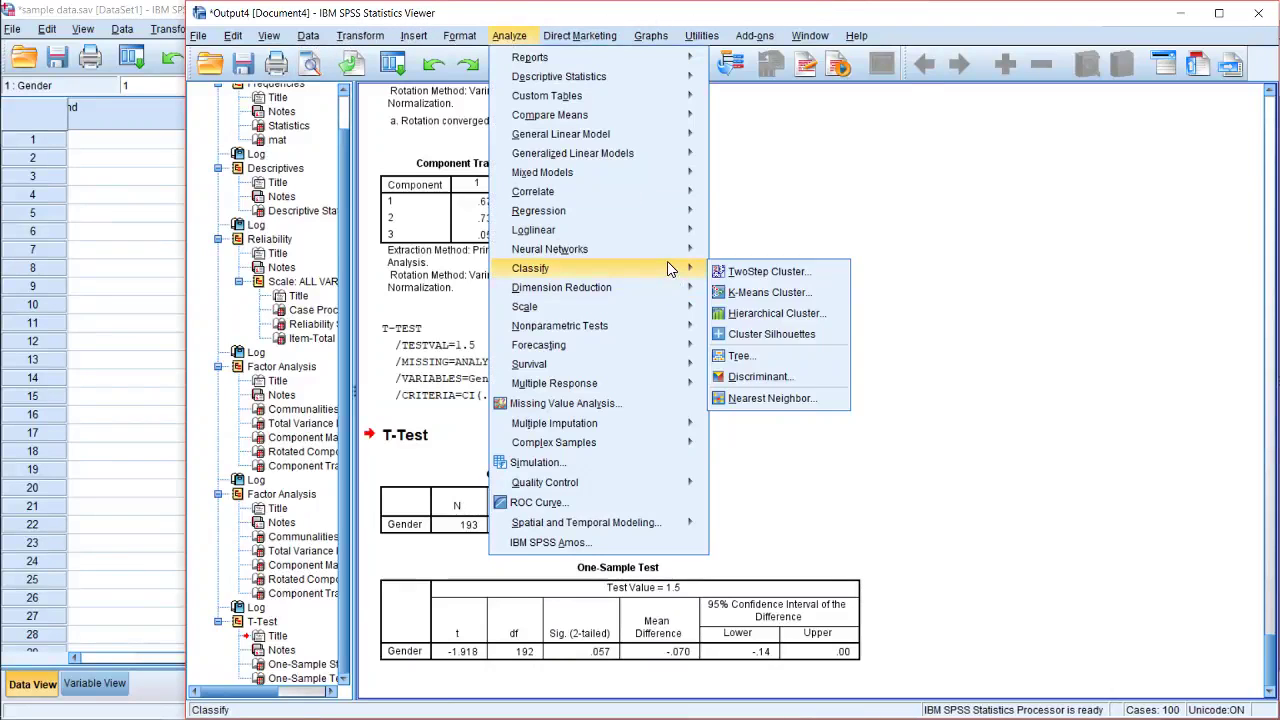
pyautogui.moveTo(668, 289)
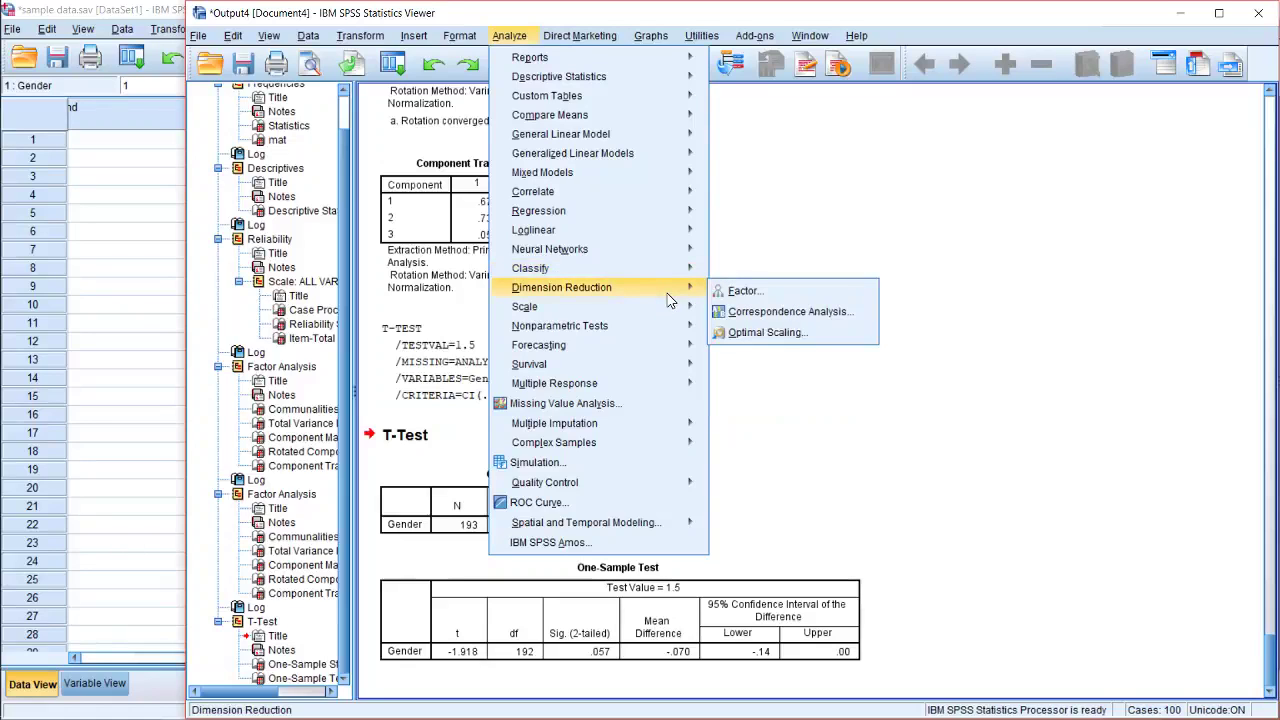
pyautogui.moveTo(673, 199)
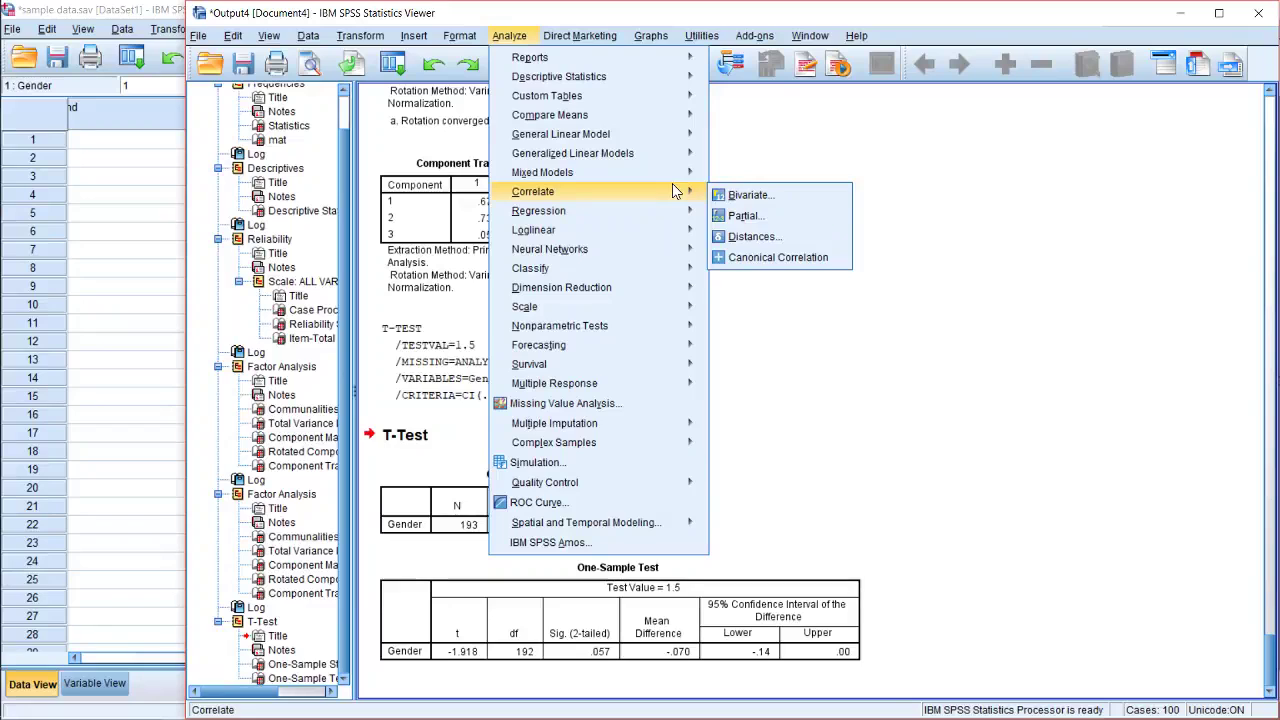
pyautogui.moveTo(678, 100)
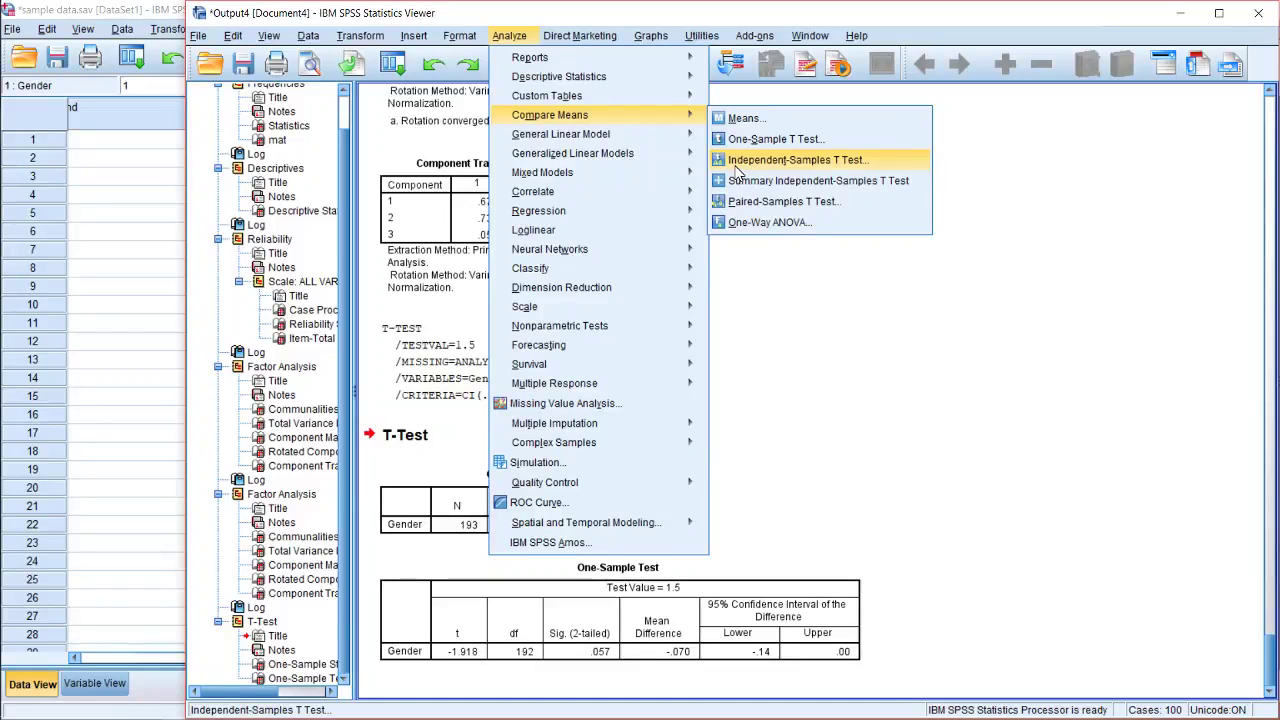
pyautogui.click(735, 165)
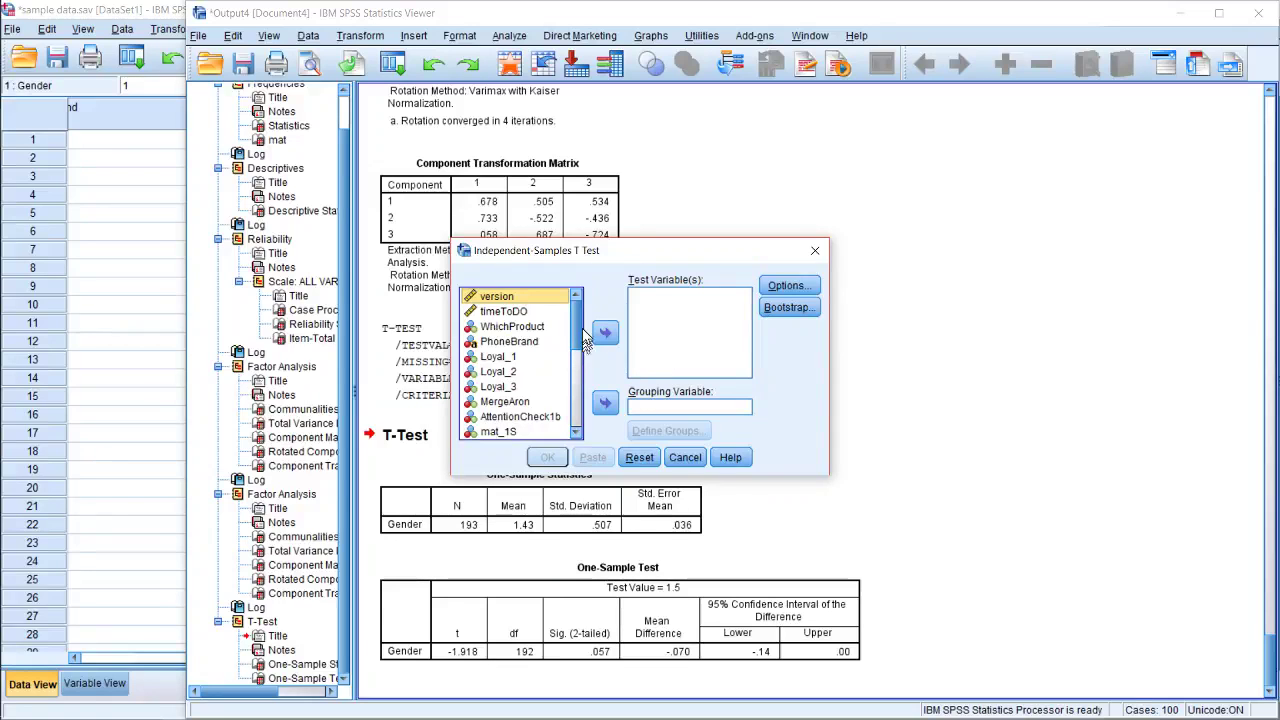
pyautogui.moveTo(579, 342); pyautogui.dragTo(571, 410)
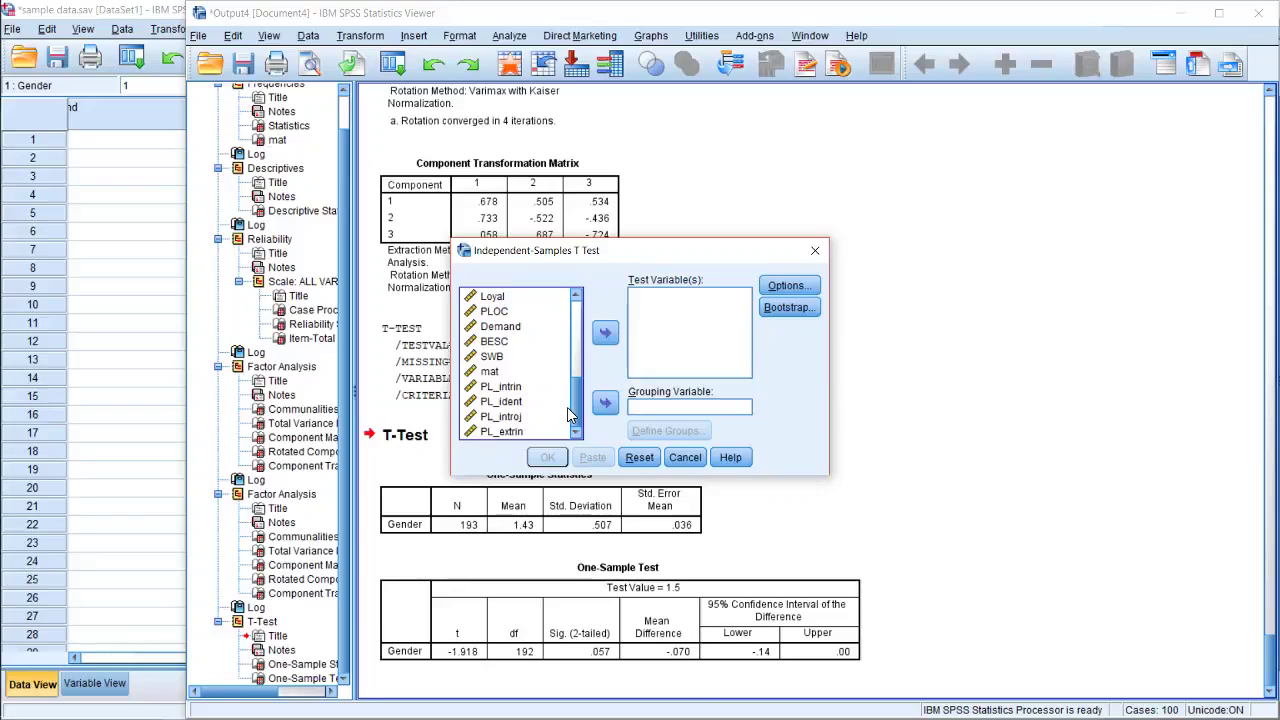
pyautogui.moveTo(567, 407); pyautogui.dragTo(575, 375)
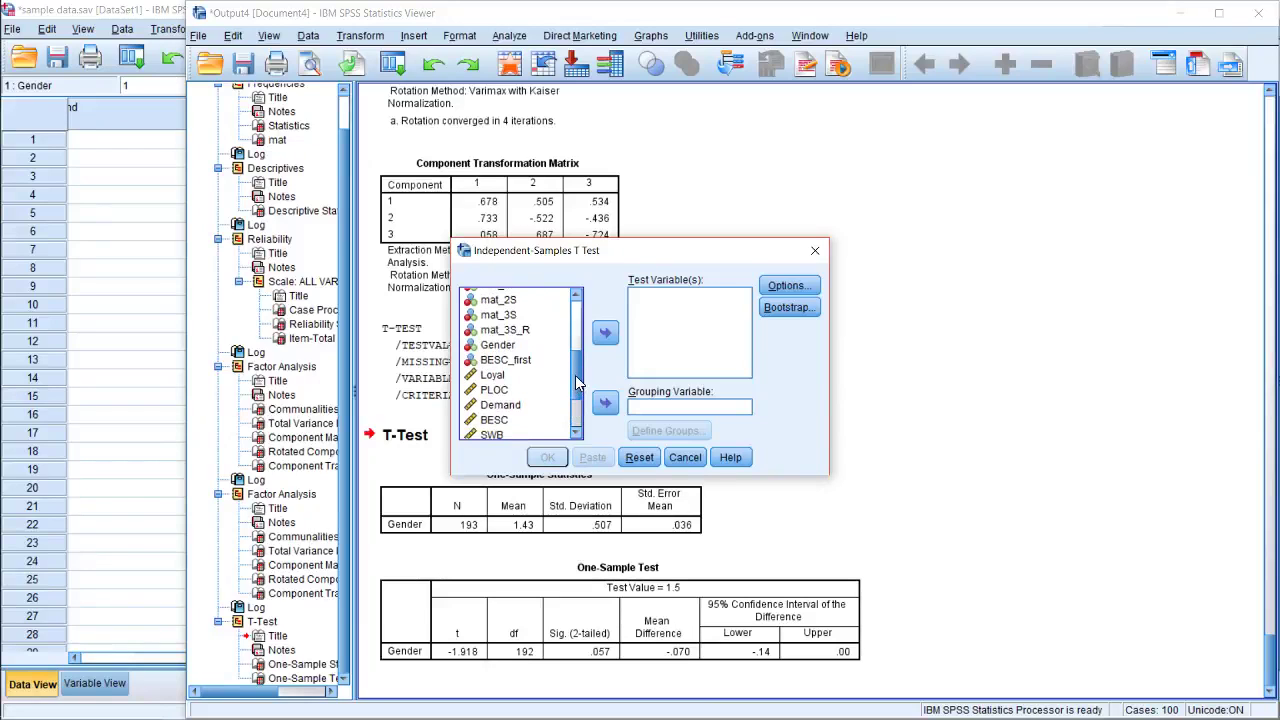
pyautogui.click(478, 333)
pyautogui.click(502, 359)
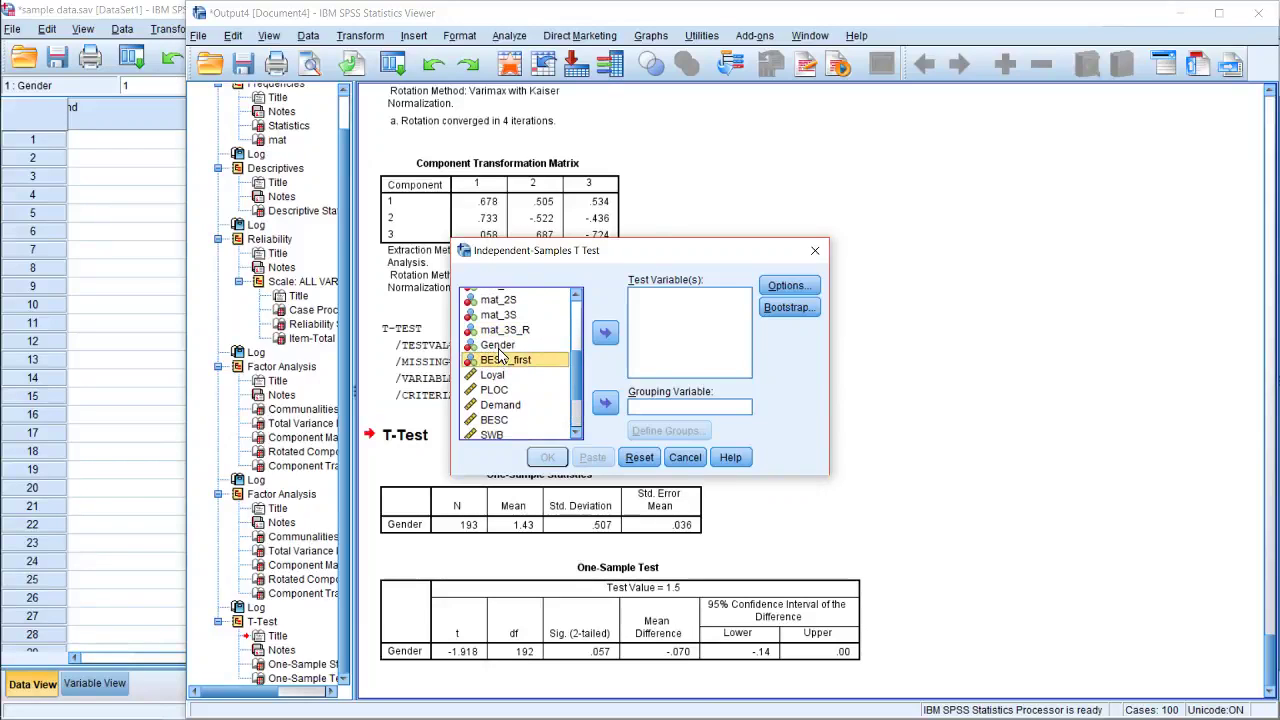
pyautogui.click(500, 349)
pyautogui.click(608, 403)
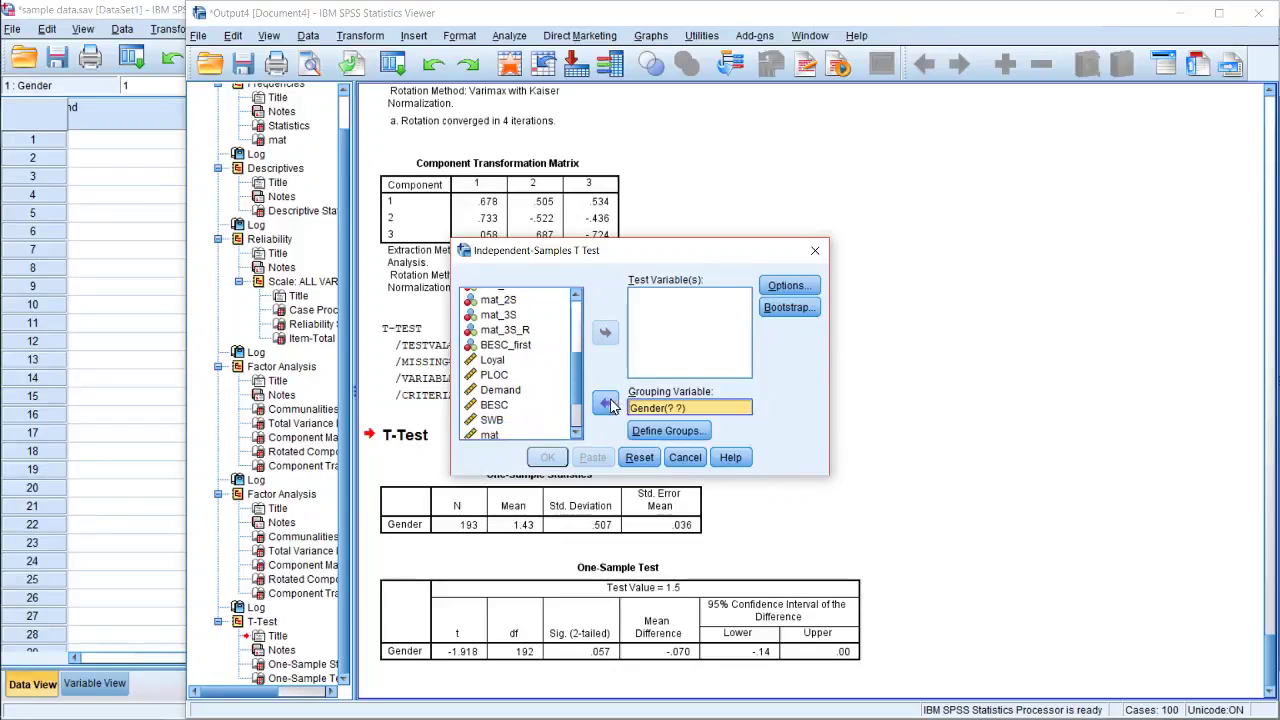
# Add mat and BESC as the test variables of the independent-samples t test.
pyautogui.scroll(-1, 510, 390)
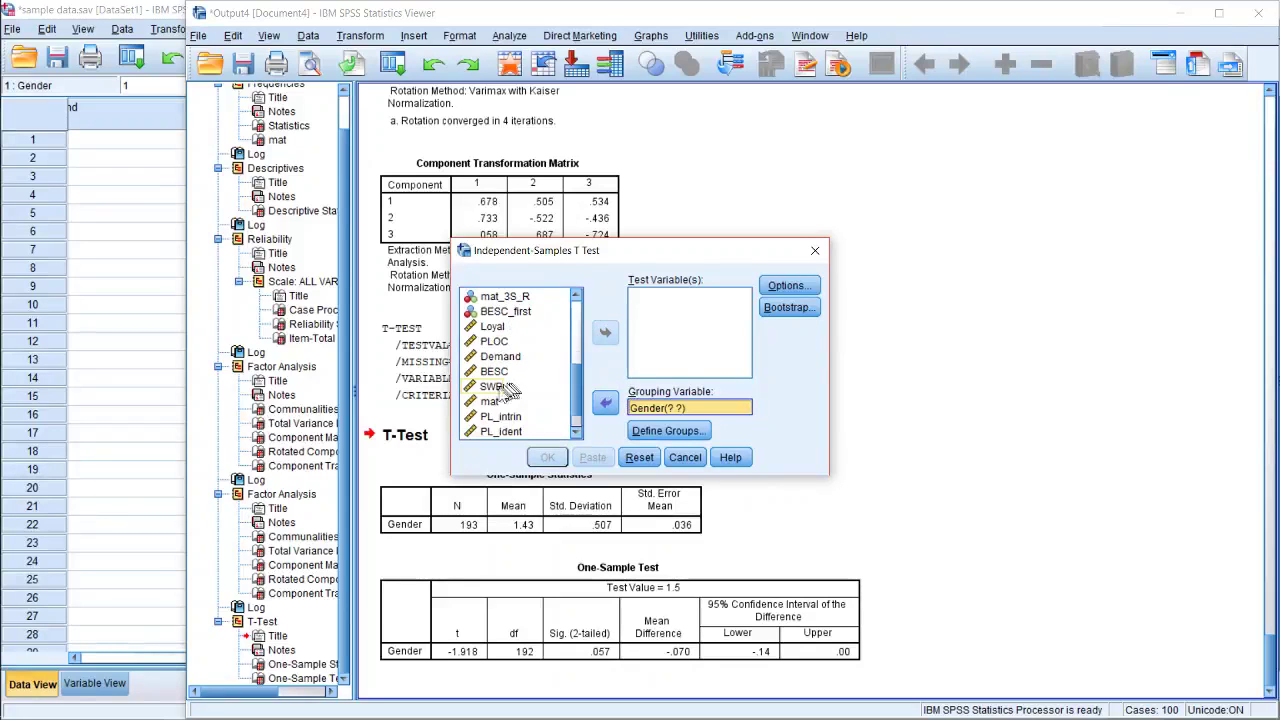
pyautogui.click(497, 401)
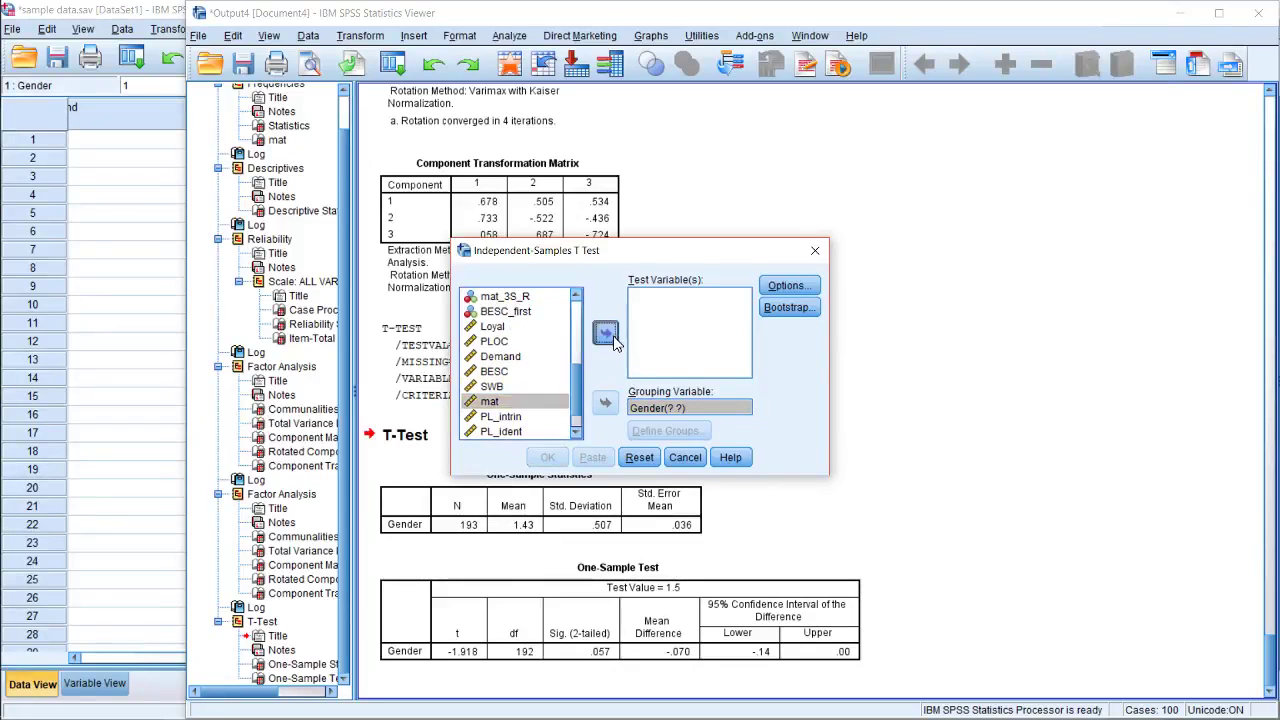
pyautogui.click(606, 335)
pyautogui.click(499, 374)
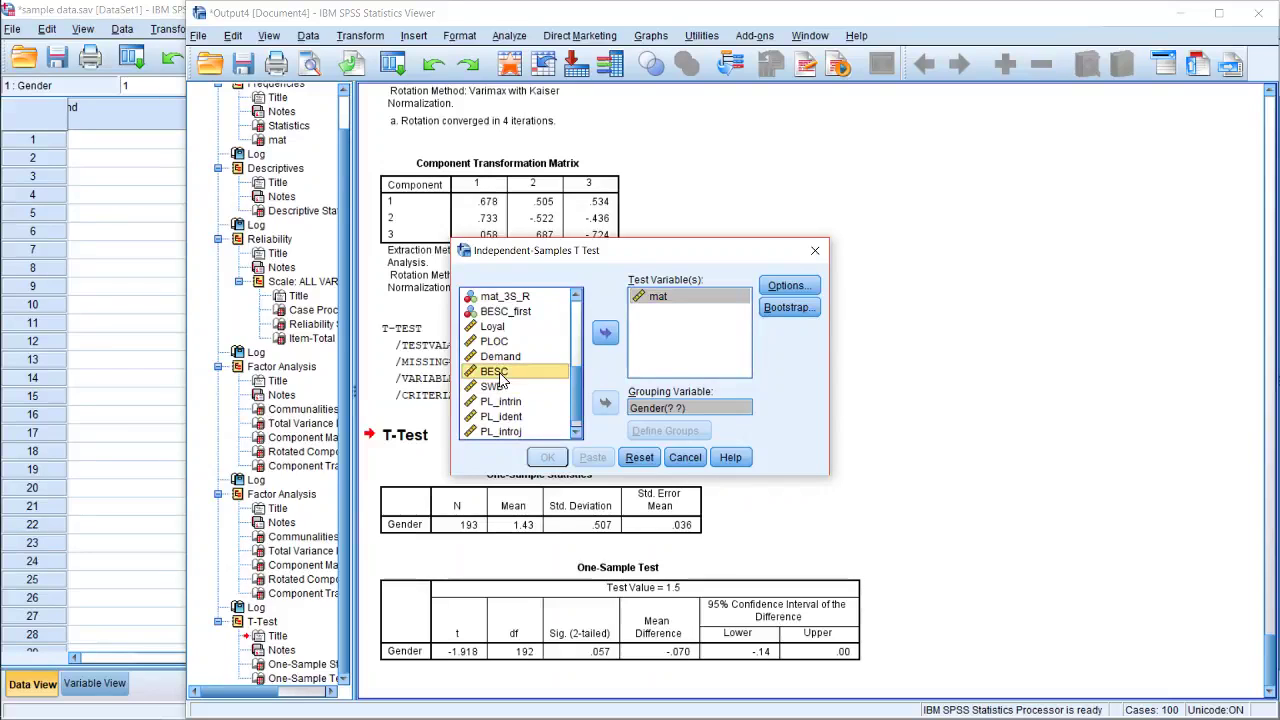
pyautogui.click(604, 336)
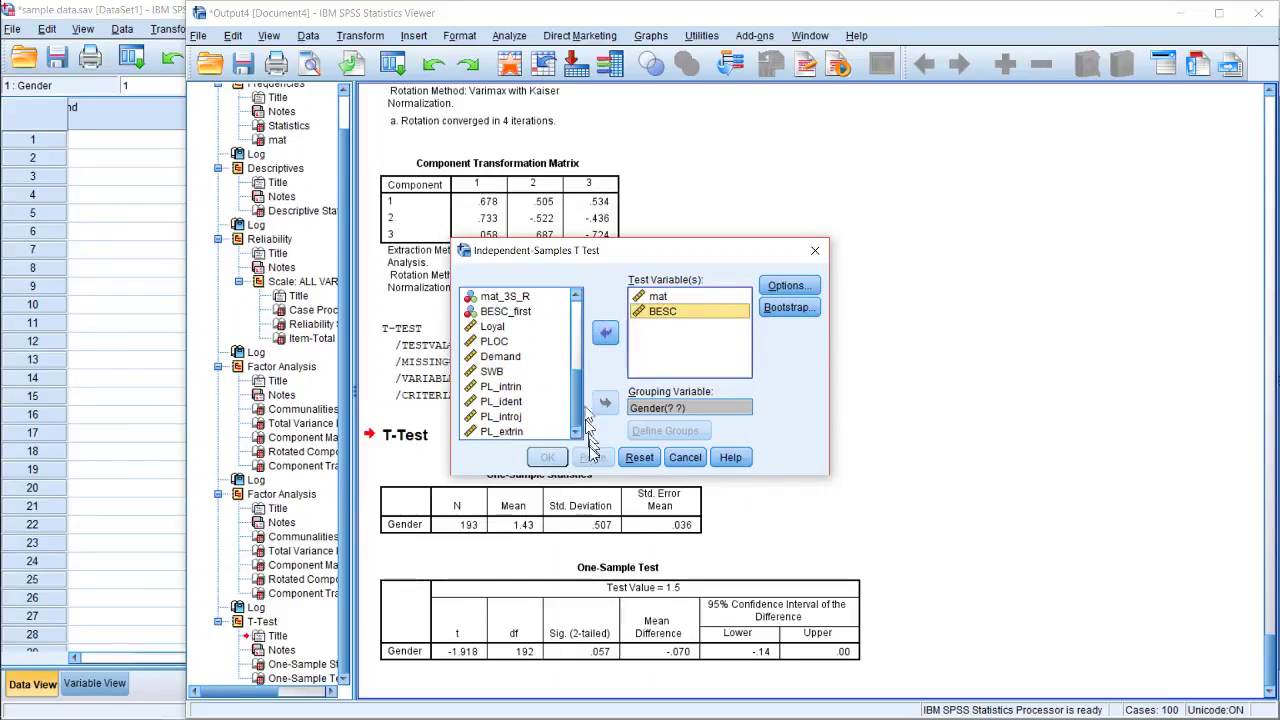
# Define the Gender groups by specified values, with 1 for Group 1 and 2 for Group 2.
pyautogui.click(695, 410)
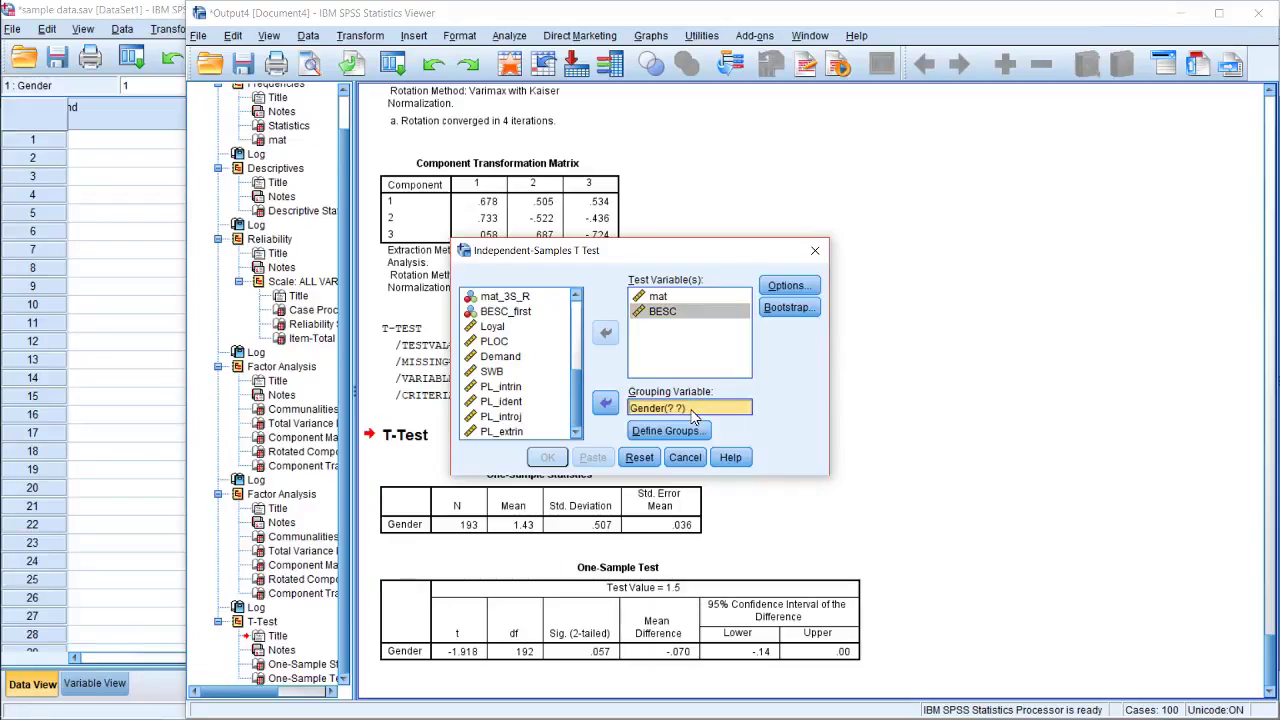
pyautogui.click(685, 428)
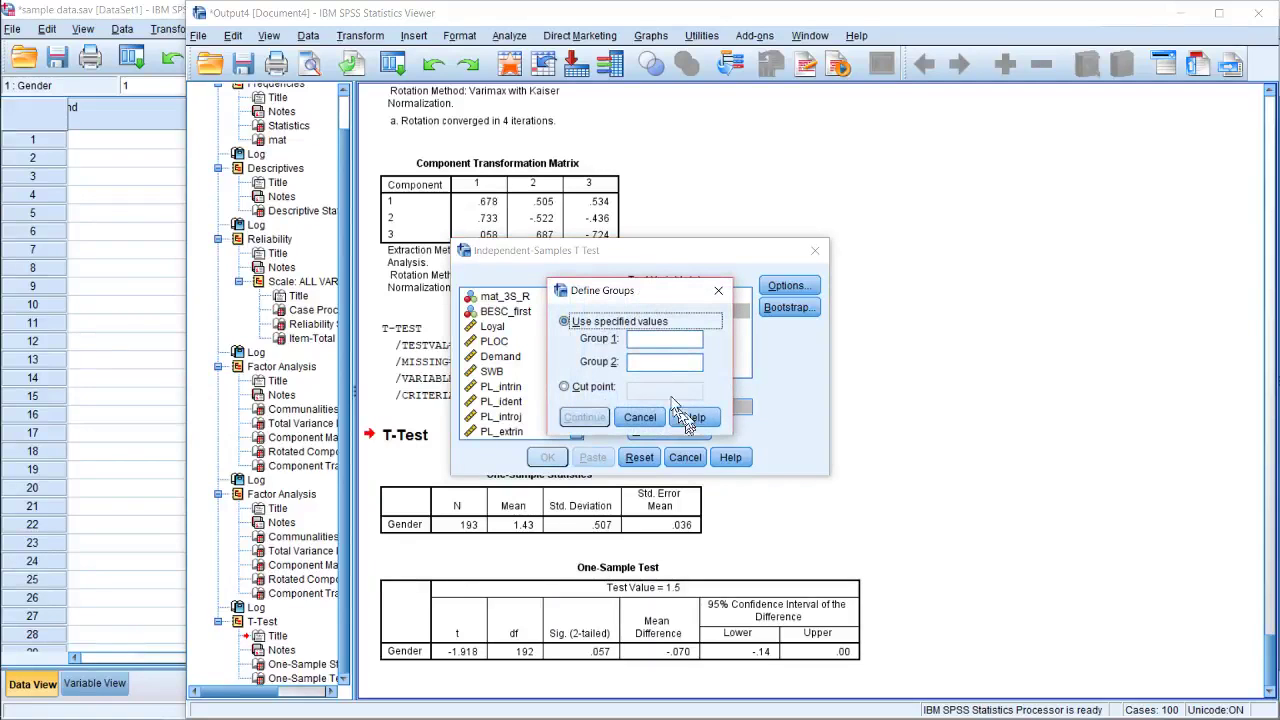
pyautogui.click(652, 339)
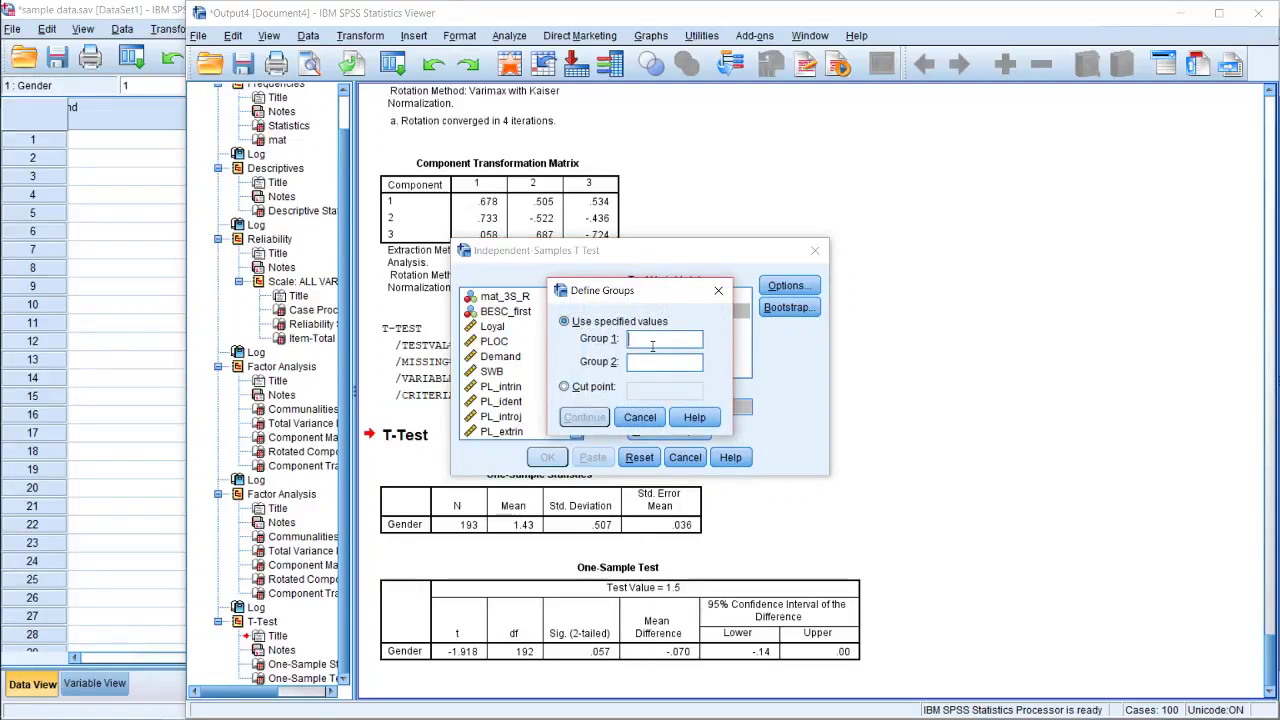
pyautogui.write('1')
pyautogui.write('2')
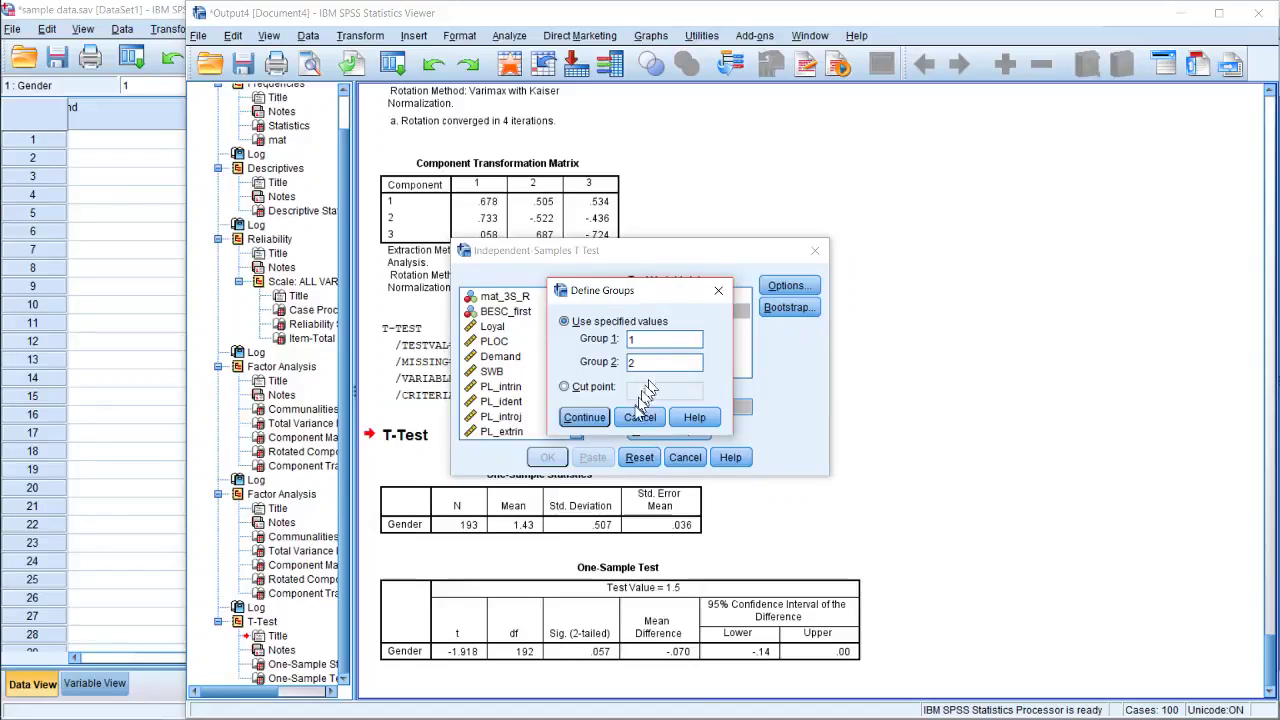
# Try defining the Gender groups with a cut point of 1.5, and switch back to specified values.
pyautogui.click(592, 388)
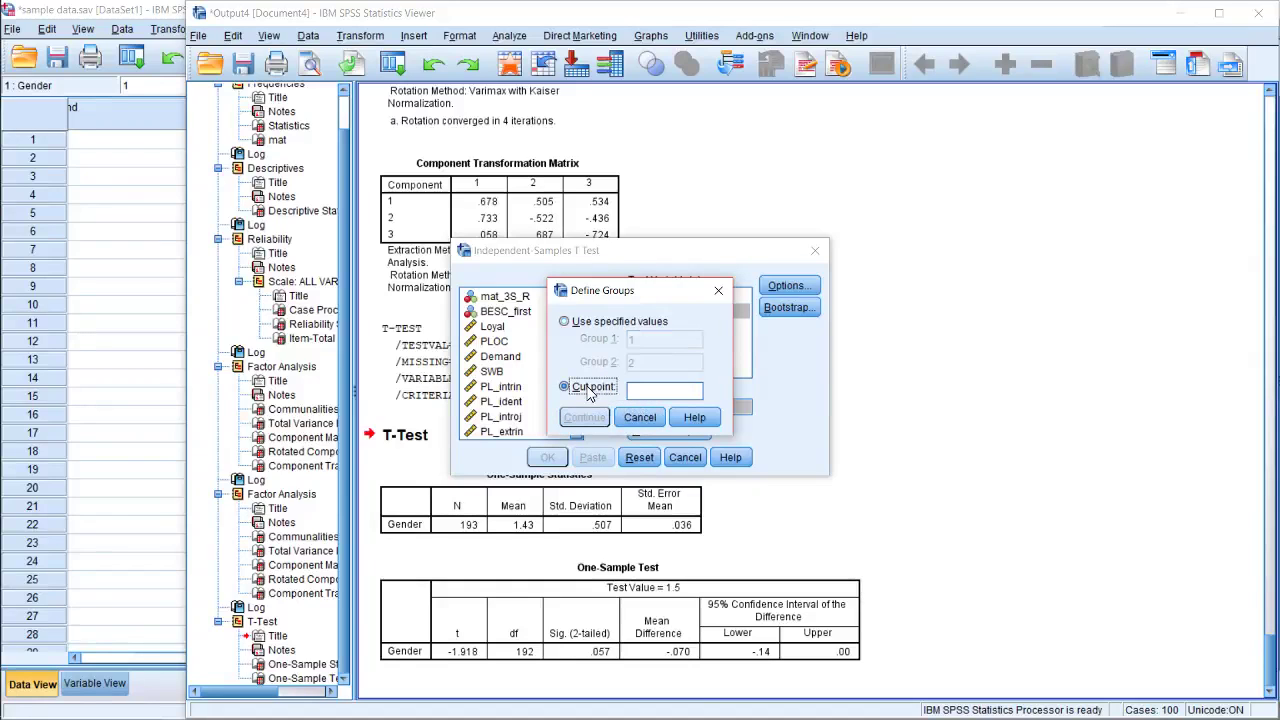
pyautogui.click(643, 389)
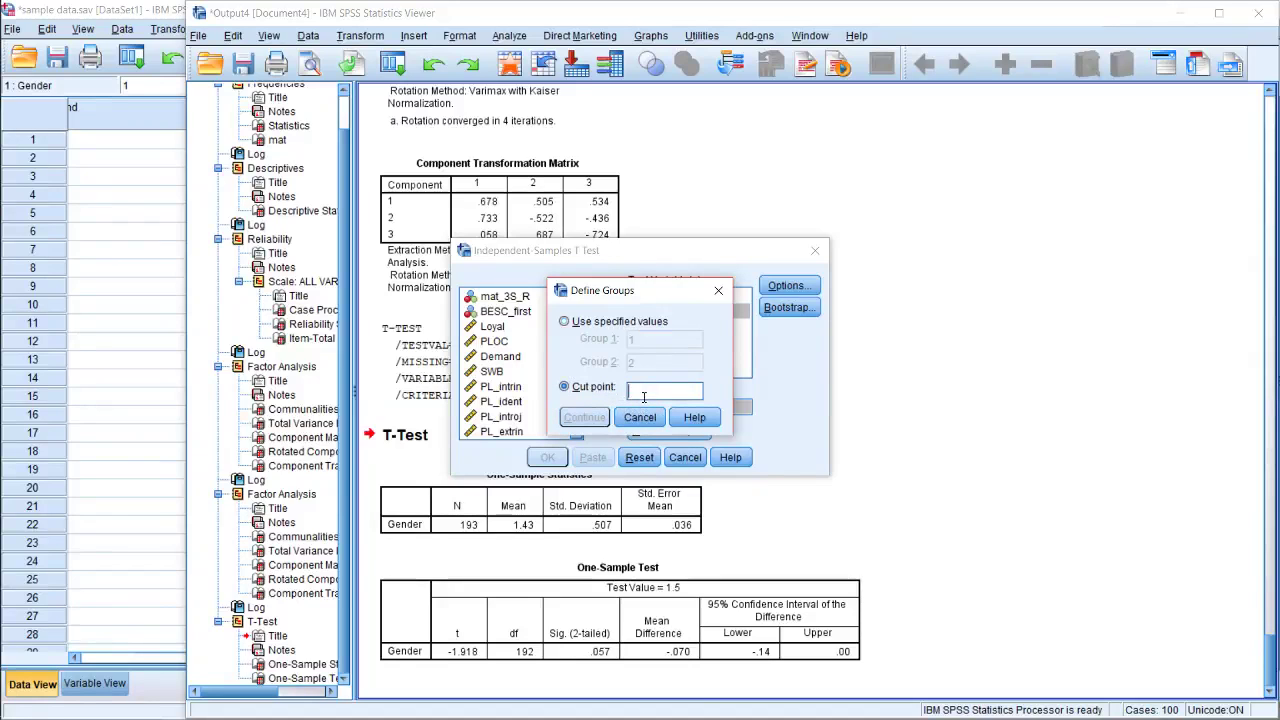
pyautogui.write('1.5')
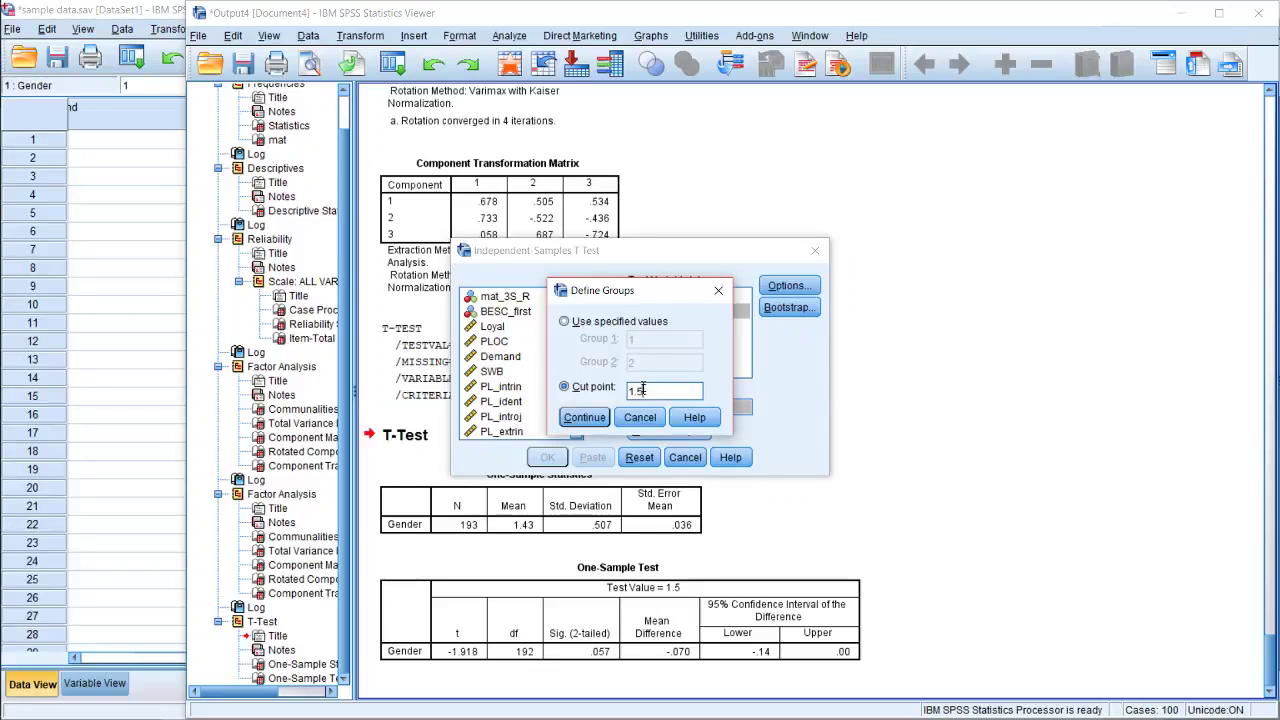
pyautogui.click(650, 322)
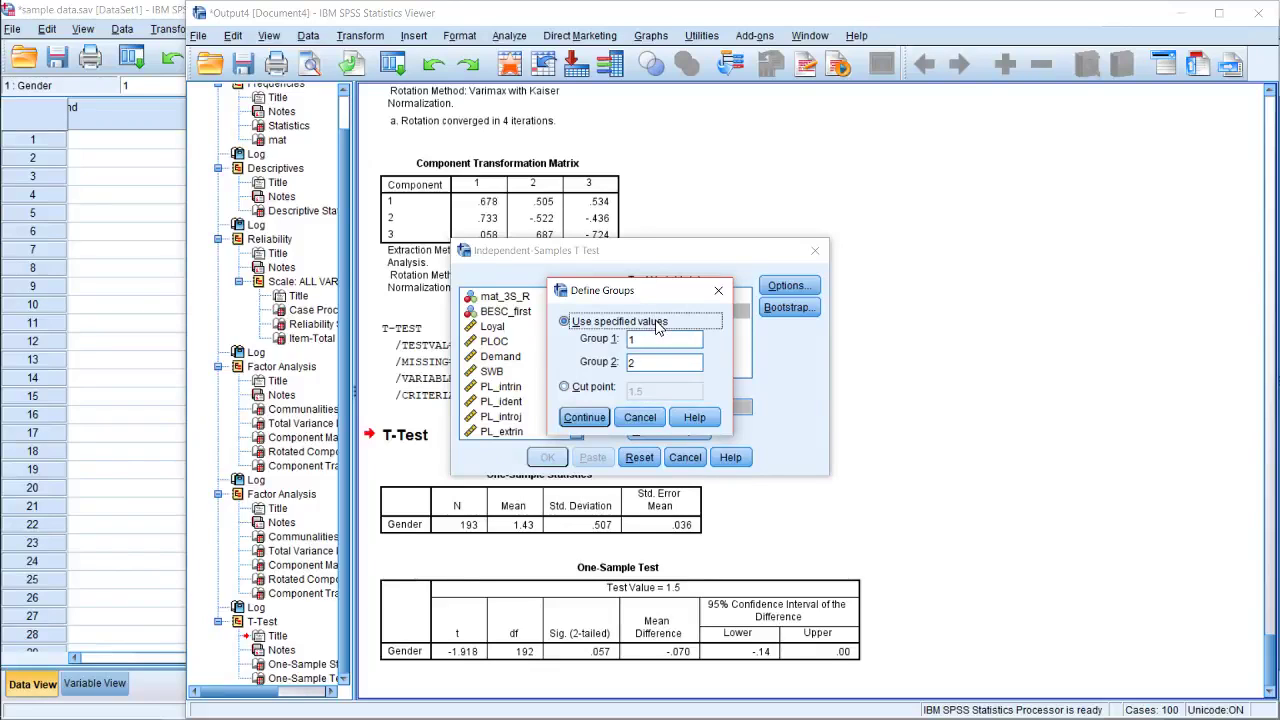
# Accept the group definition, paste the t test as syntax, and switch to the Syntax Editor window.
pyautogui.click(580, 418)
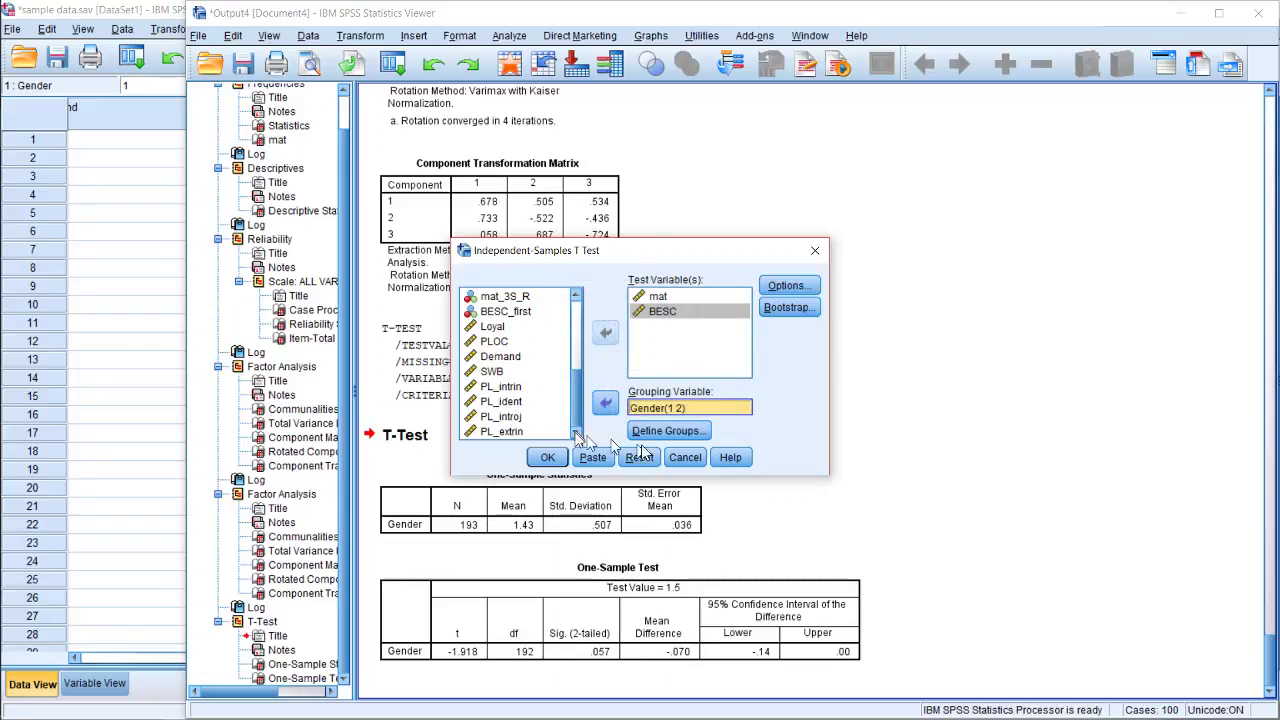
pyautogui.click(599, 461)
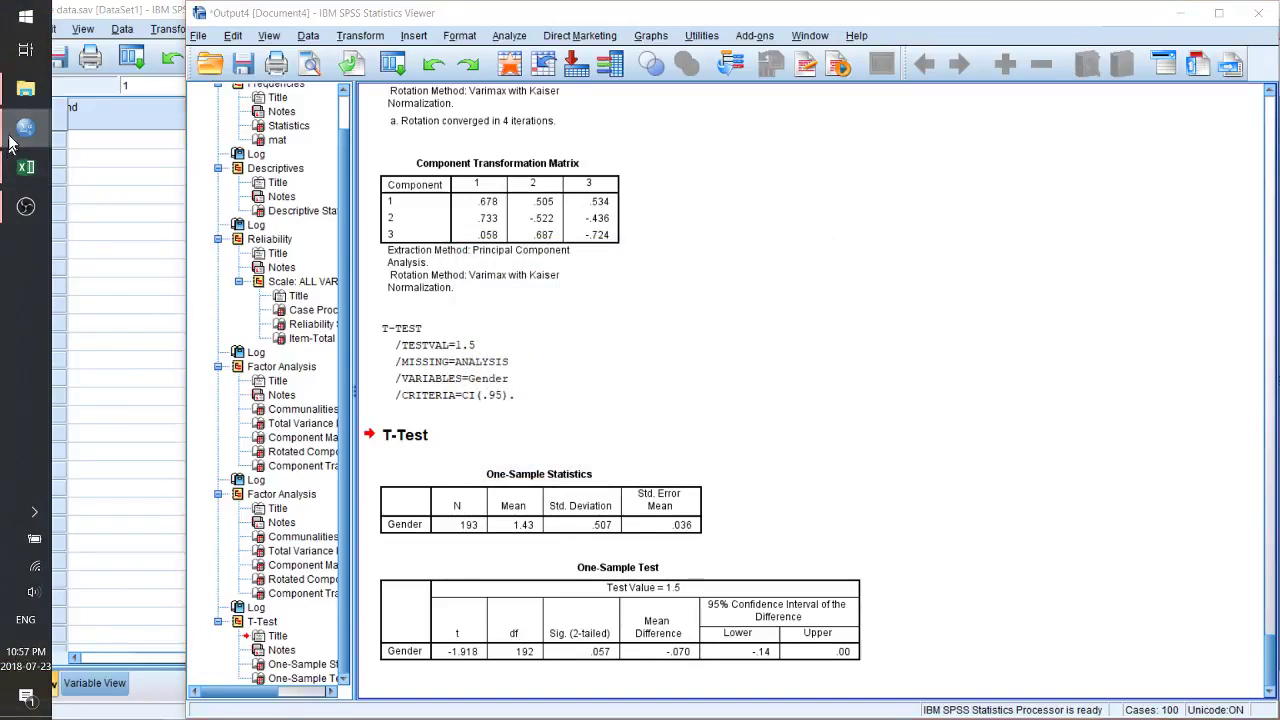
pyautogui.moveTo(26, 127)
pyautogui.click(100, 170)
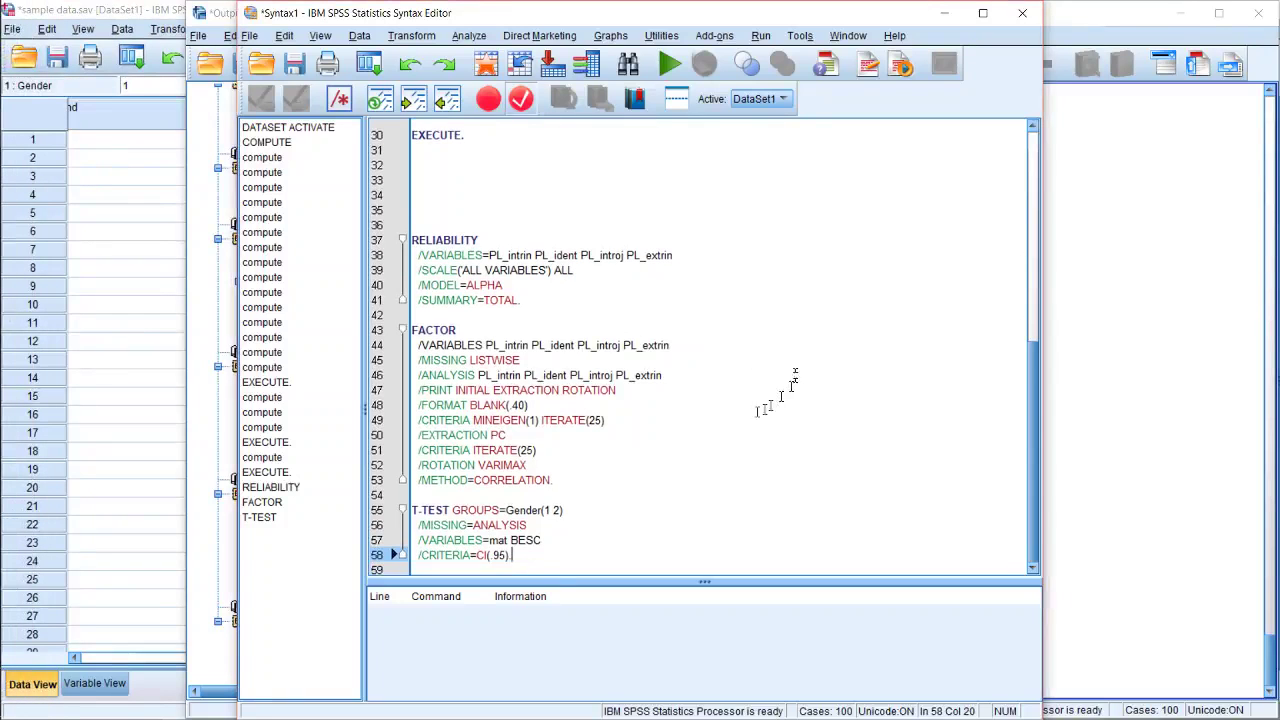
# Add the comment "* THIS IS A TEST OF SOMETHING." on its own line directly above the T-TEST command.
pyautogui.click(566, 495)
pyautogui.press('Return')
pyautogui.press('Return')
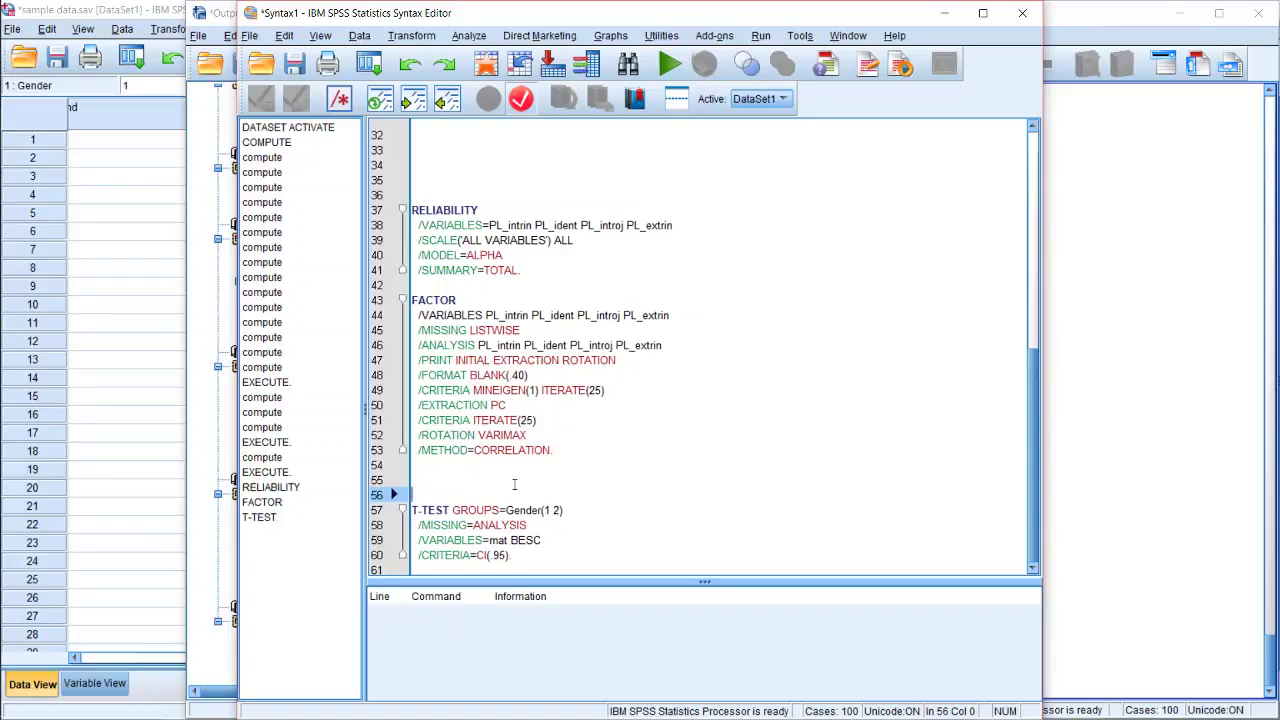
pyautogui.write('*')
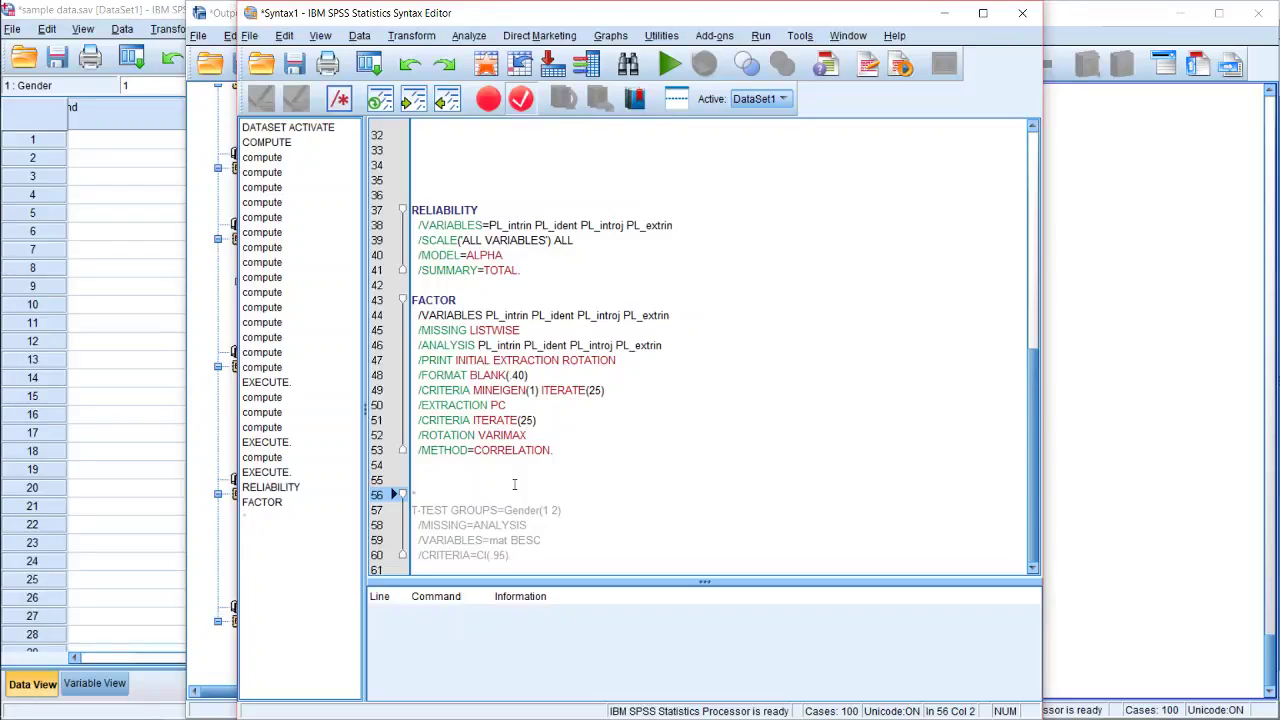
pyautogui.write('THIS IS A')
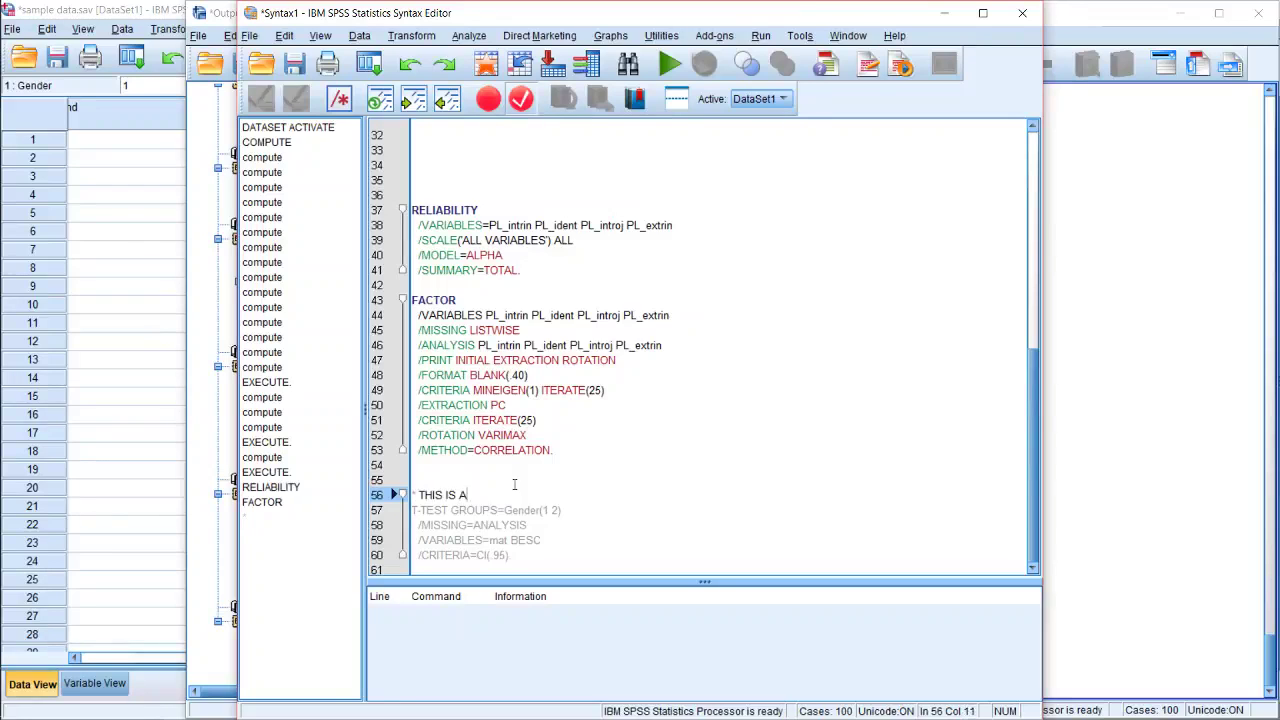
pyautogui.write(' TEST OF SOMETHING.')
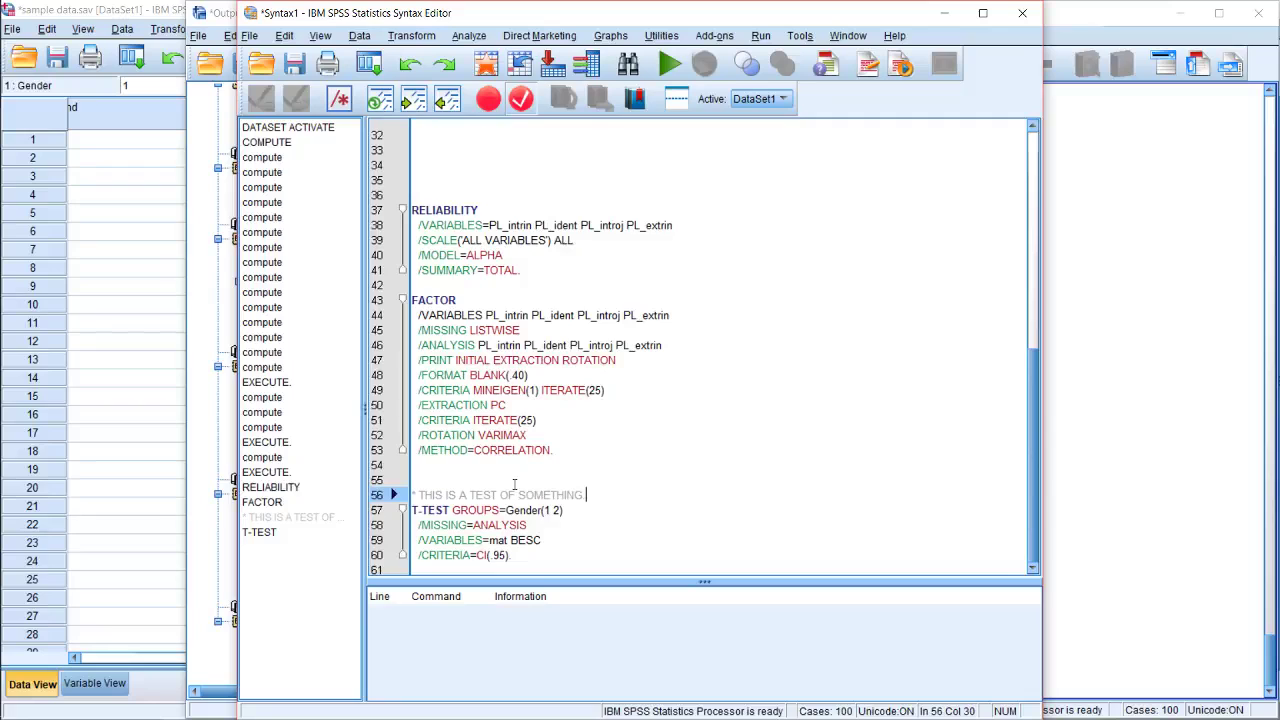
pyautogui.click(514, 484)
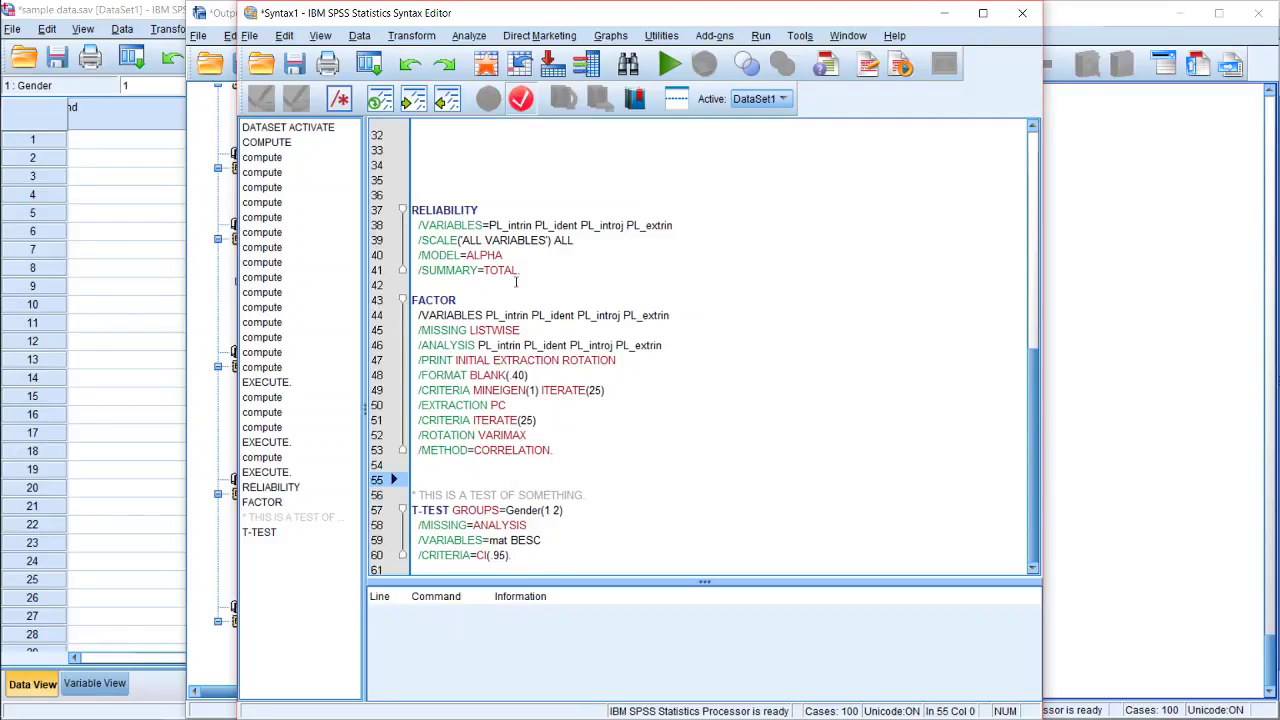
pyautogui.moveTo(494, 490); pyautogui.dragTo(535, 568)
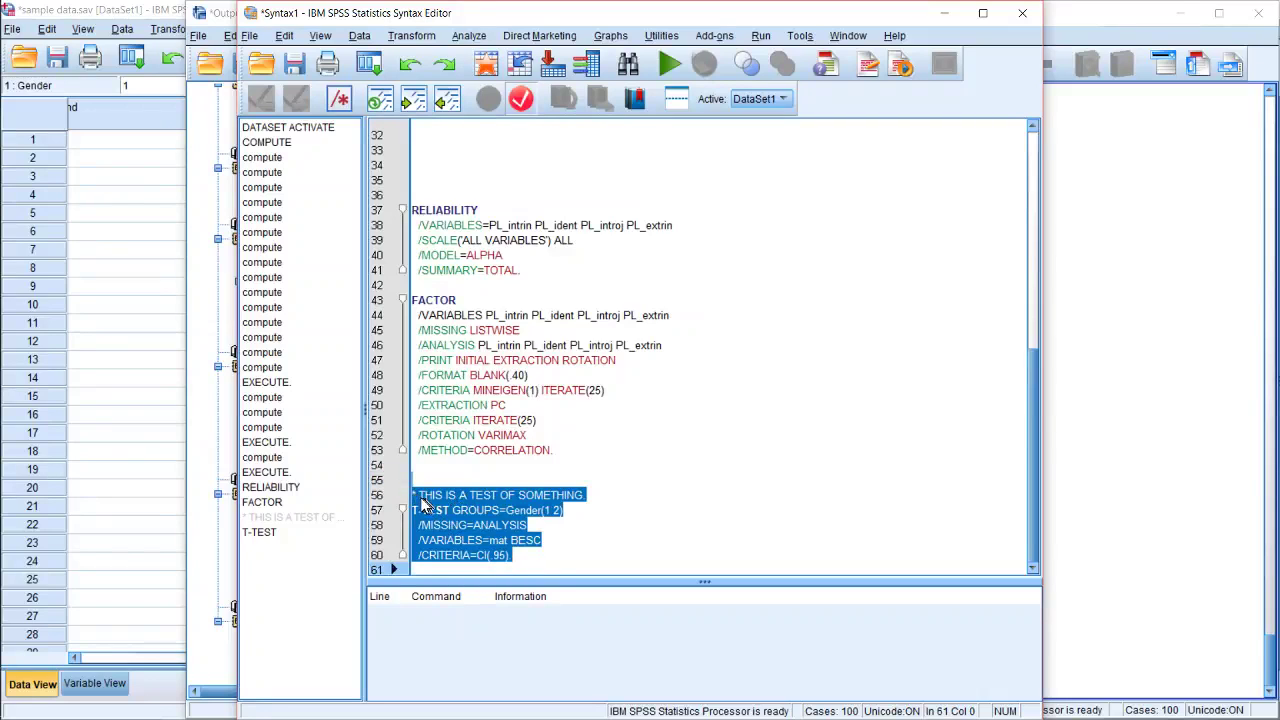
pyautogui.click(620, 543)
# Add a long divider line of asterisks below the "THIS IS A TEST OF SOMETHING" comment.
pyautogui.click(612, 488)
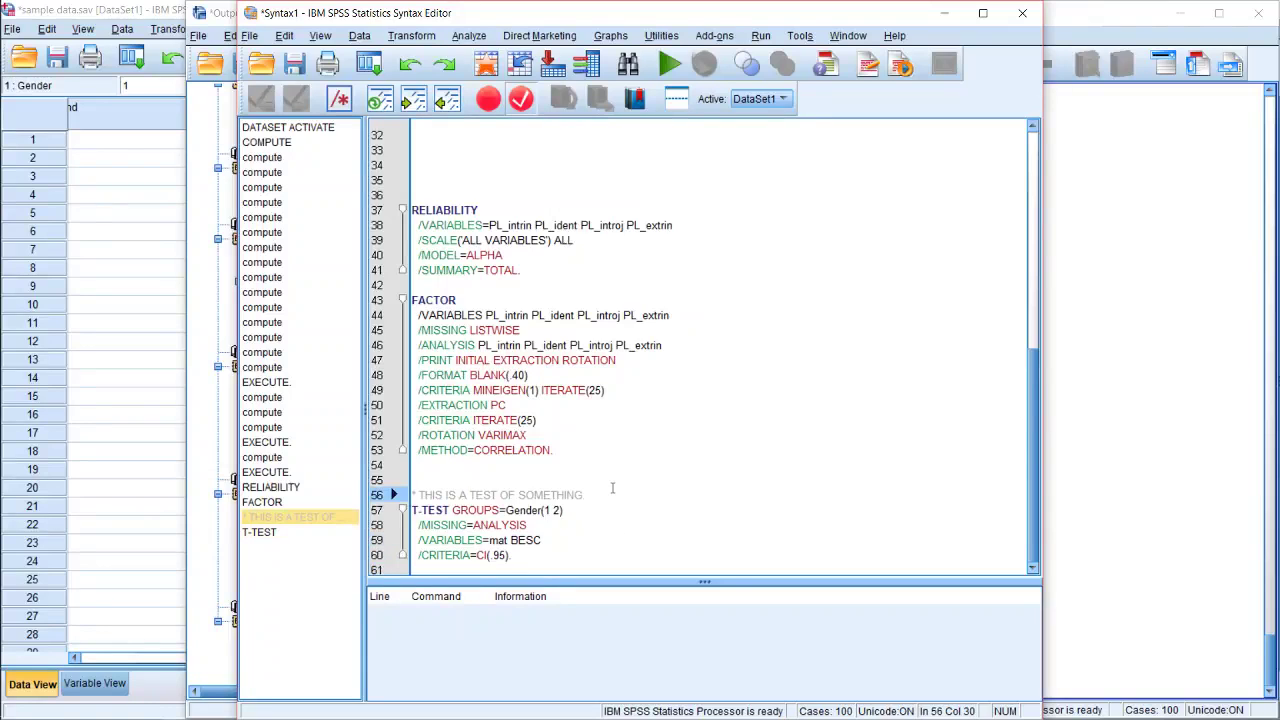
pyautogui.press('Return')
pyautogui.write('*****')
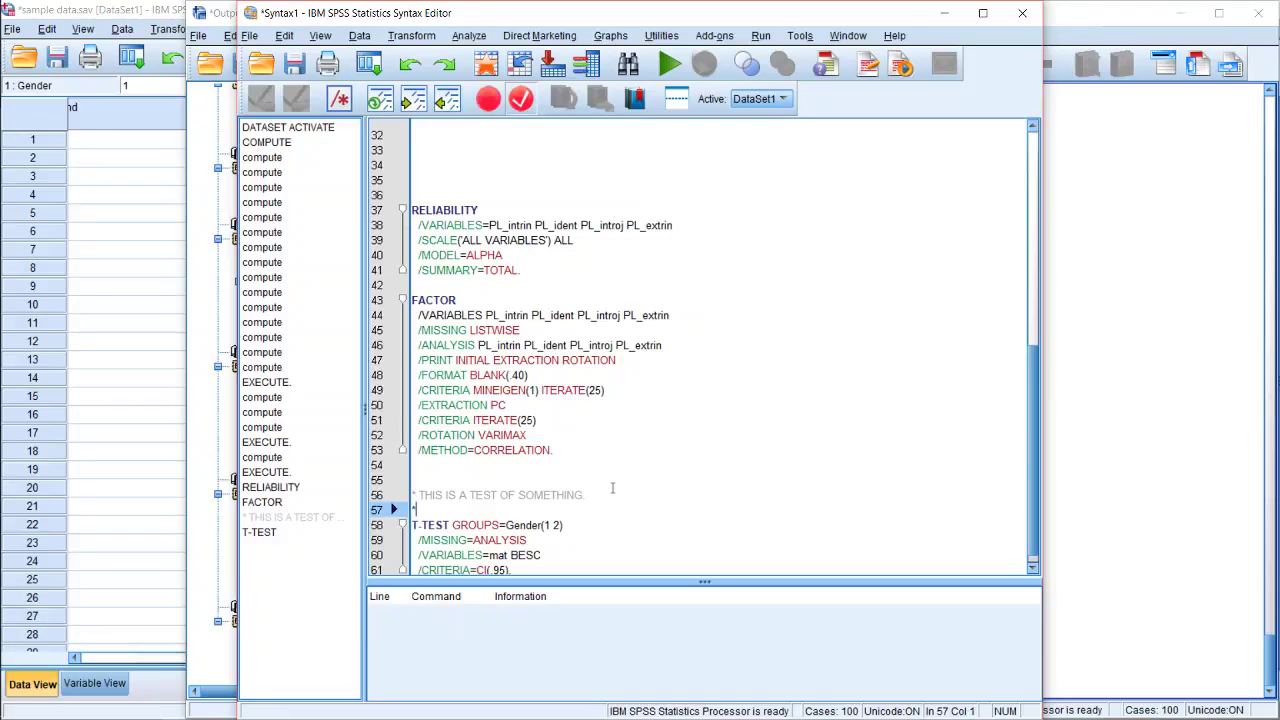
pyautogui.write('************************************************************')
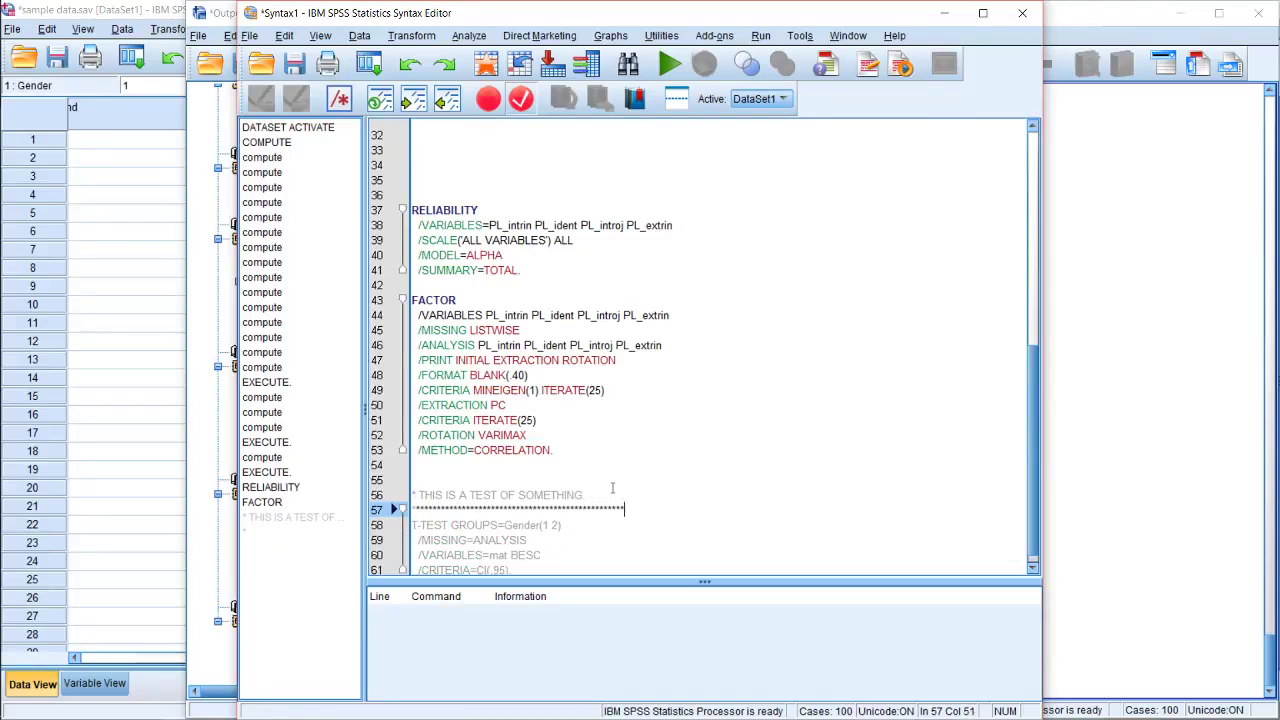
pyautogui.write('*********************************')
pyautogui.press('Return')
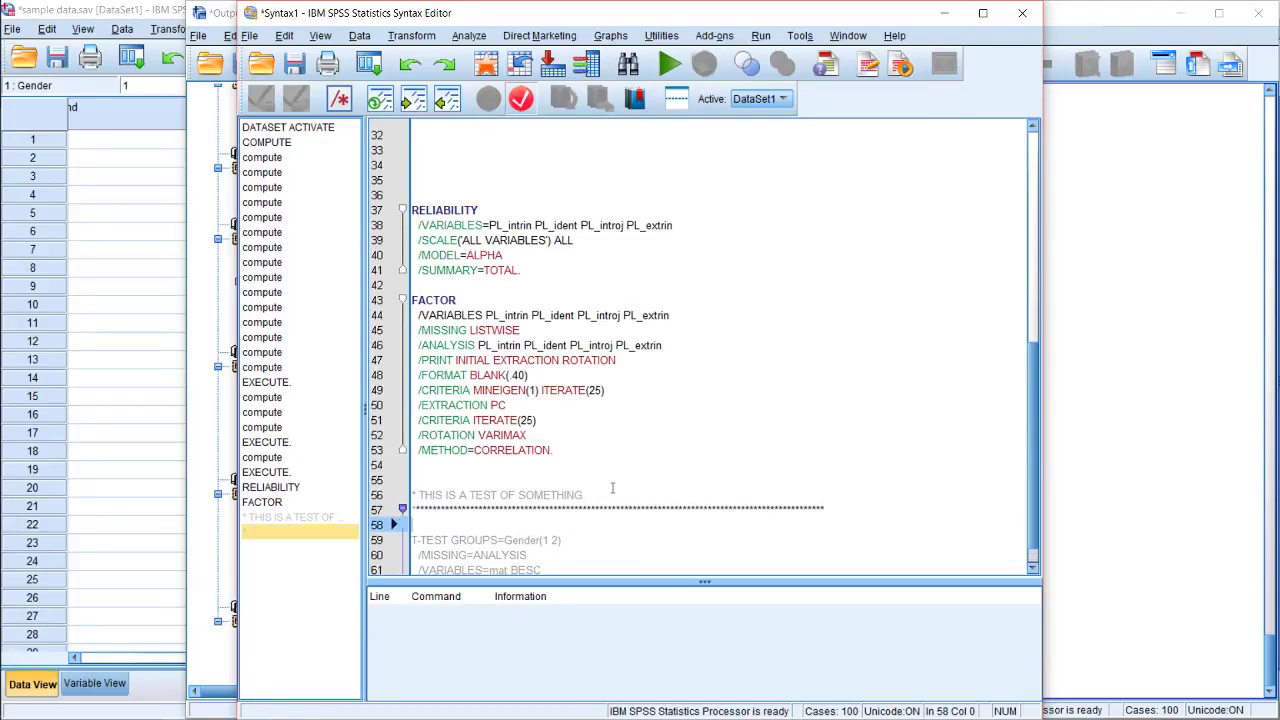
# Add the heading MAIN ANALYSIS STUFF HERE flanked by asterisks, closed by another asterisk line ending in a period above the T-TEST command.
pyautogui.write('********************')
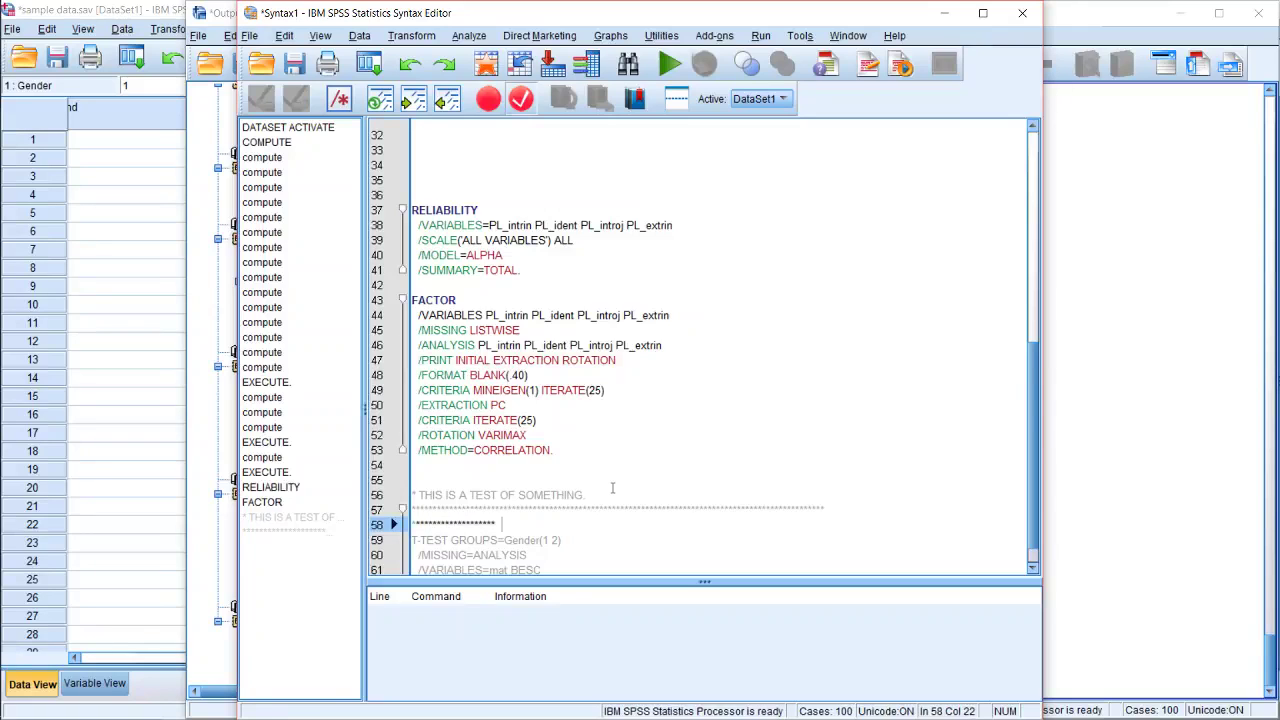
pyautogui.write(' MAIN ANALY')
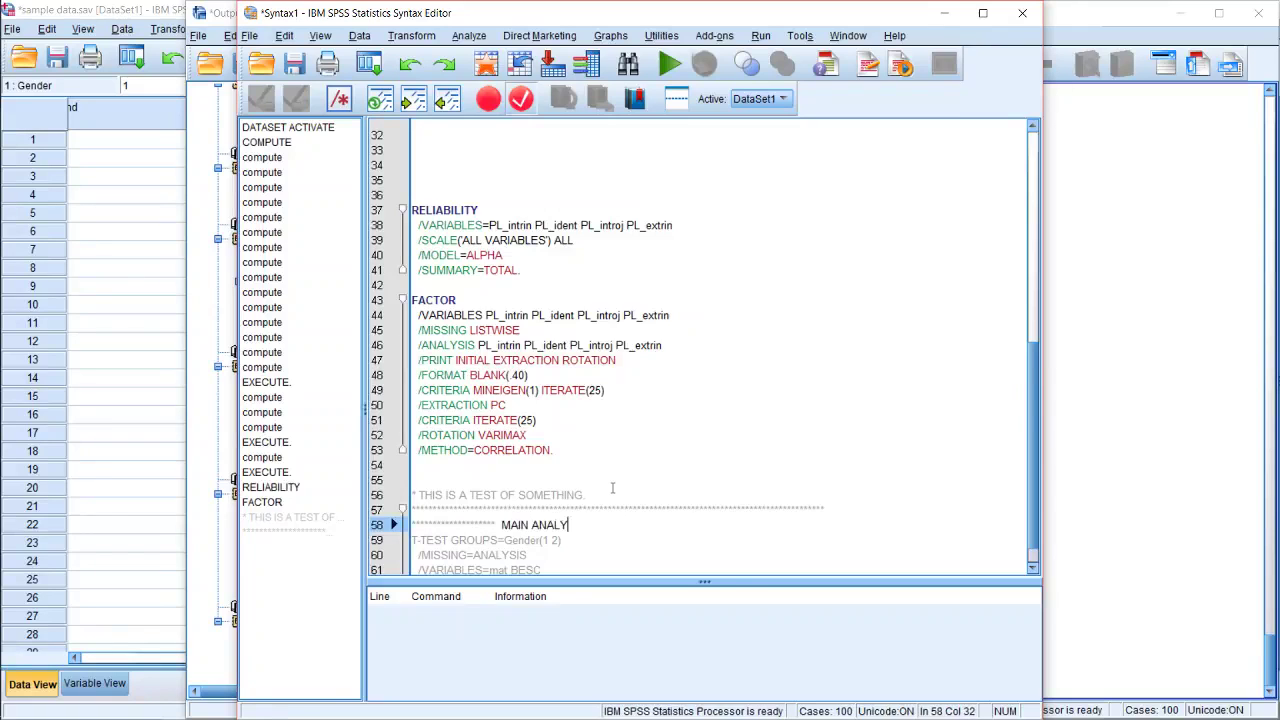
pyautogui.write('SIS STUFF HERE *******************************************')
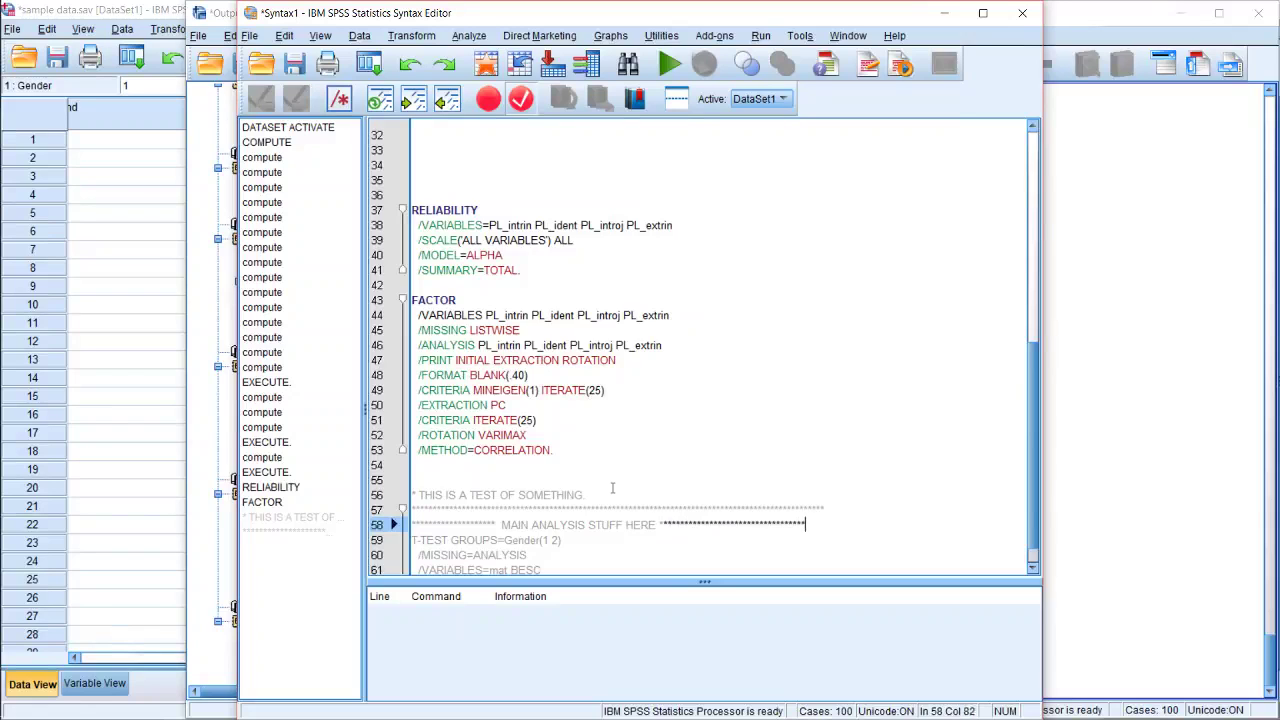
pyautogui.press('Return')
pyautogui.write('******************************')
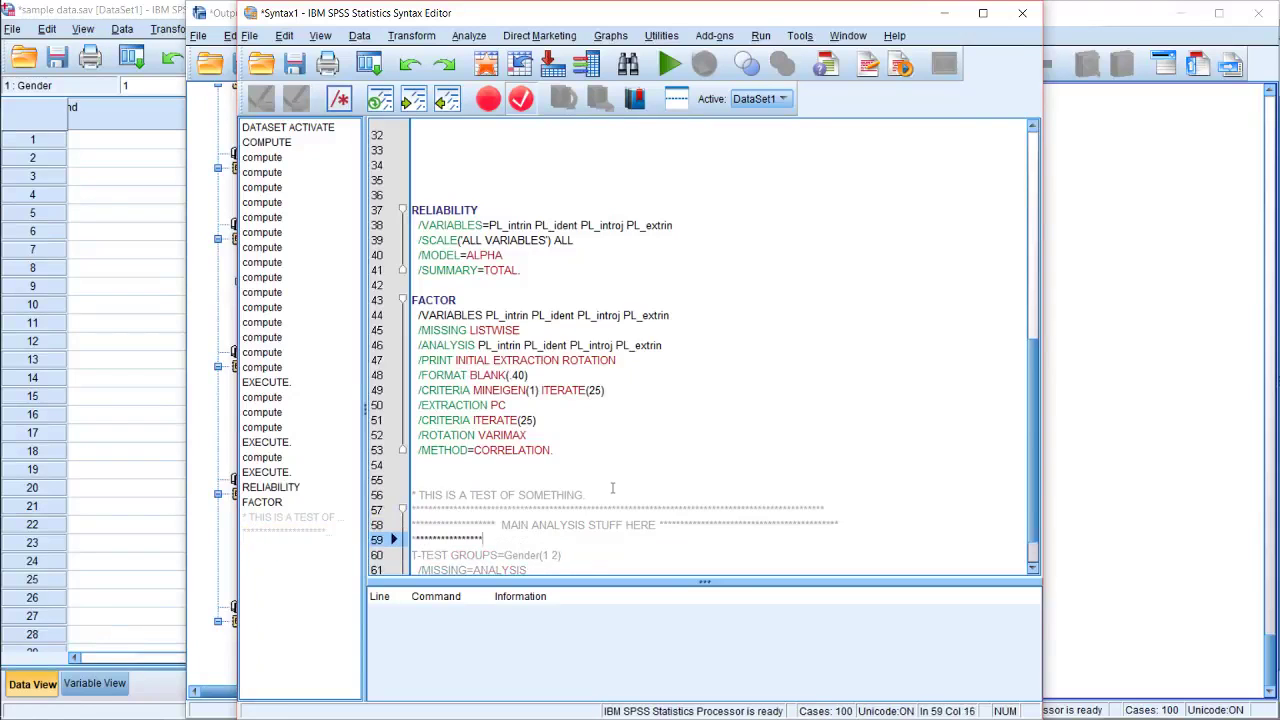
pyautogui.write('************************************************************')
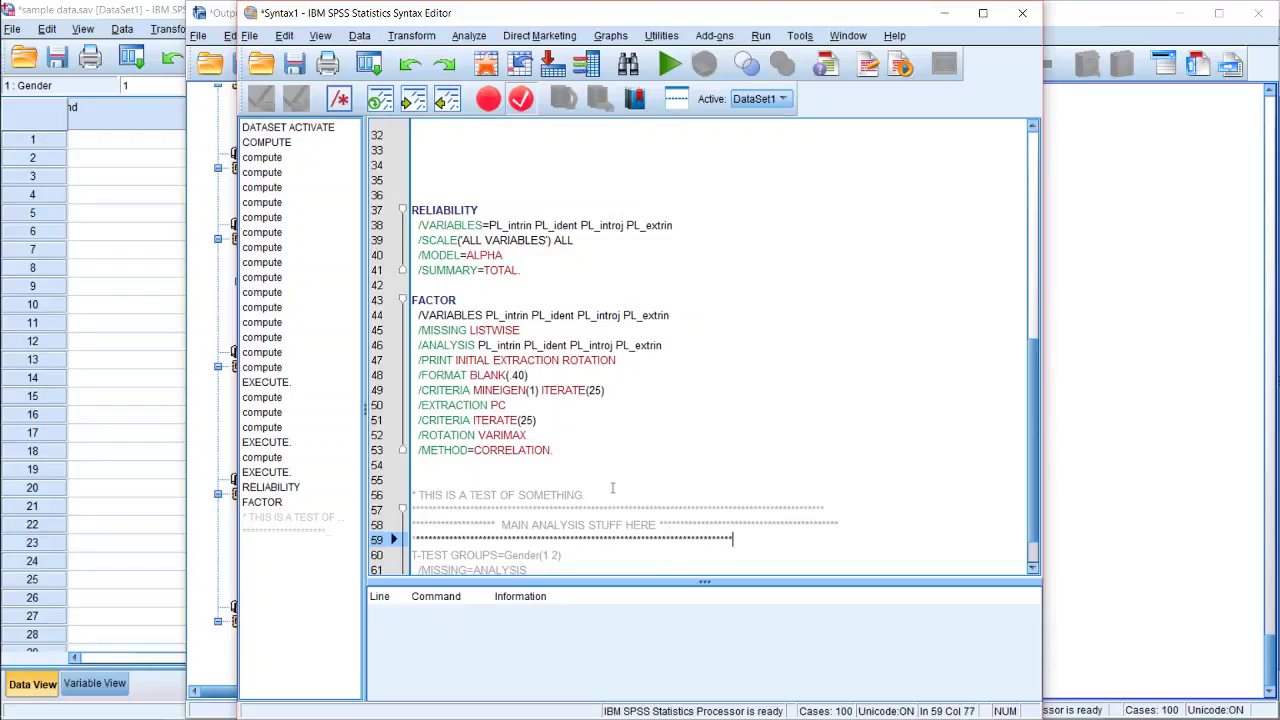
pyautogui.write('**********')
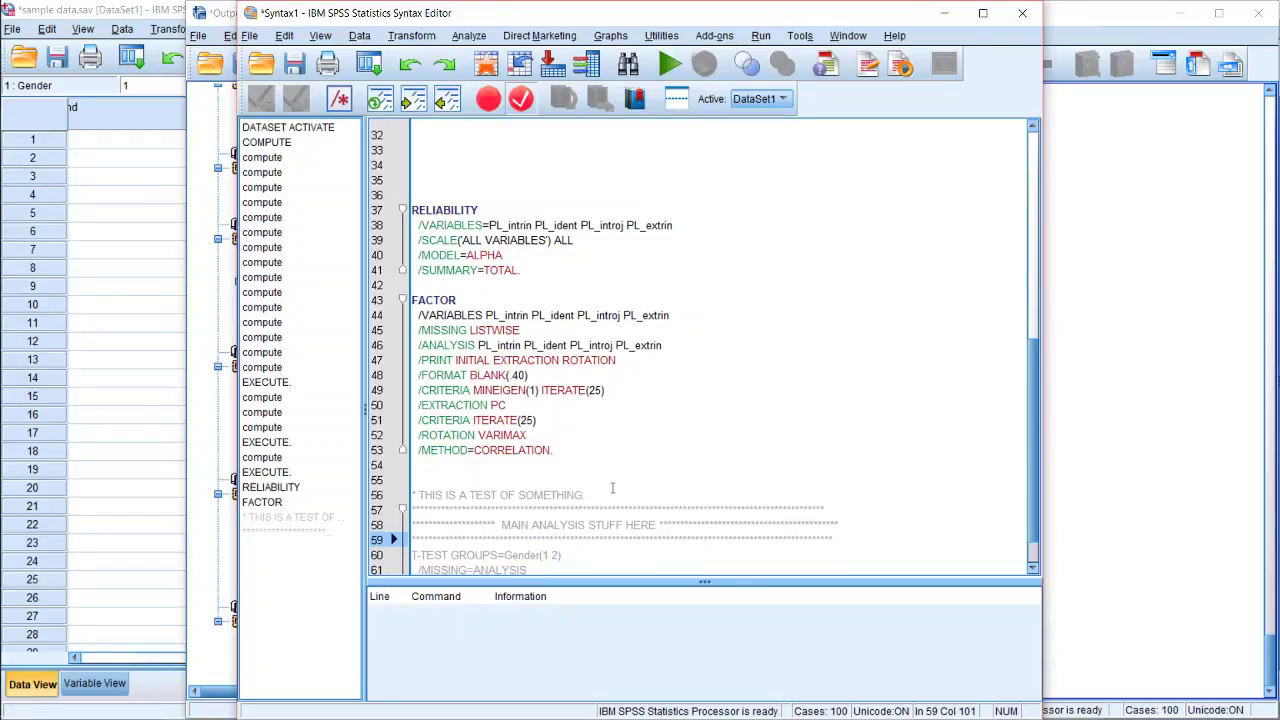
pyautogui.press('Return')
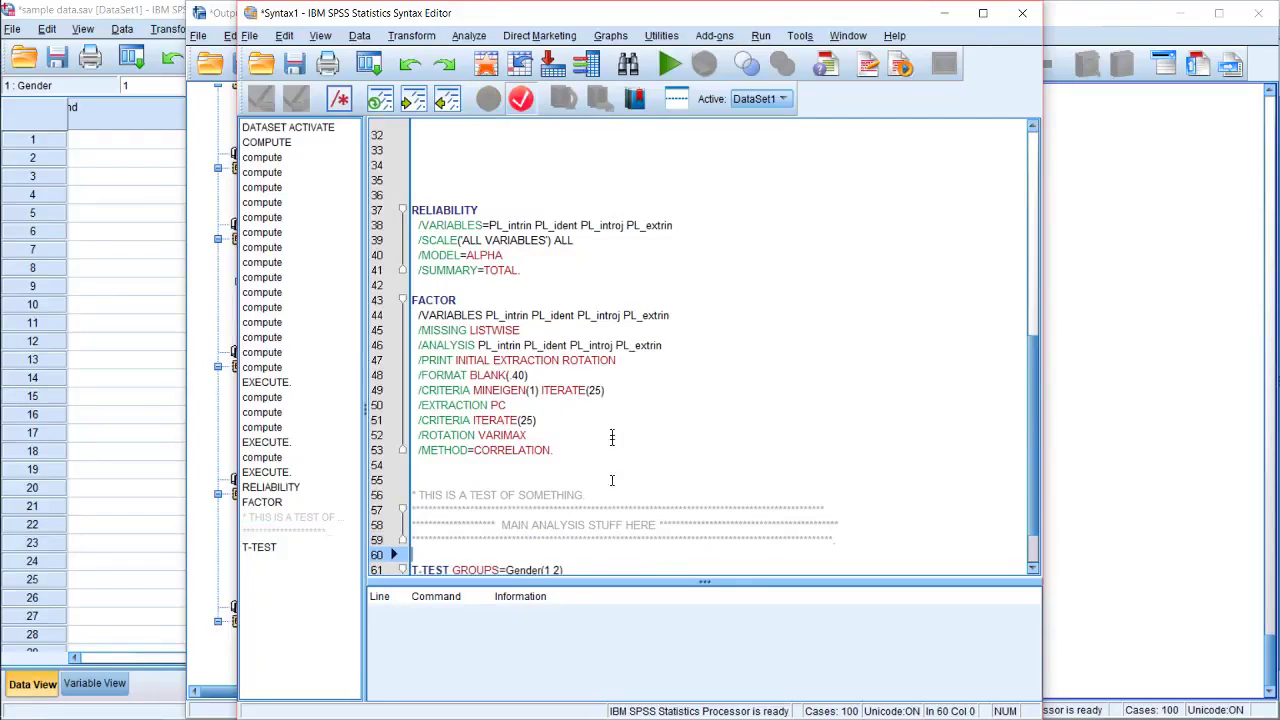
# Run only the T-TEST command and review its Group Statistics and Independent Samples Test tables in the output.
pyautogui.scroll(-2, 612, 554)
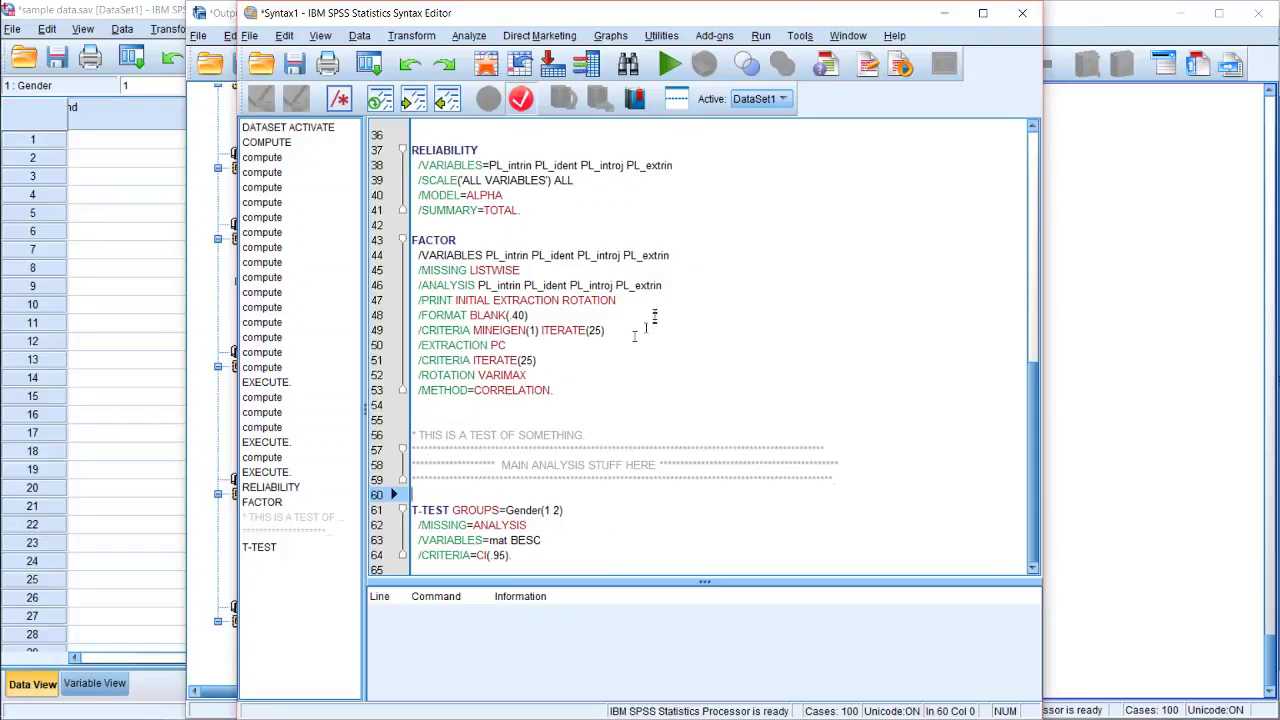
pyautogui.moveTo(536, 556); pyautogui.dragTo(417, 488)
pyautogui.click(669, 64)
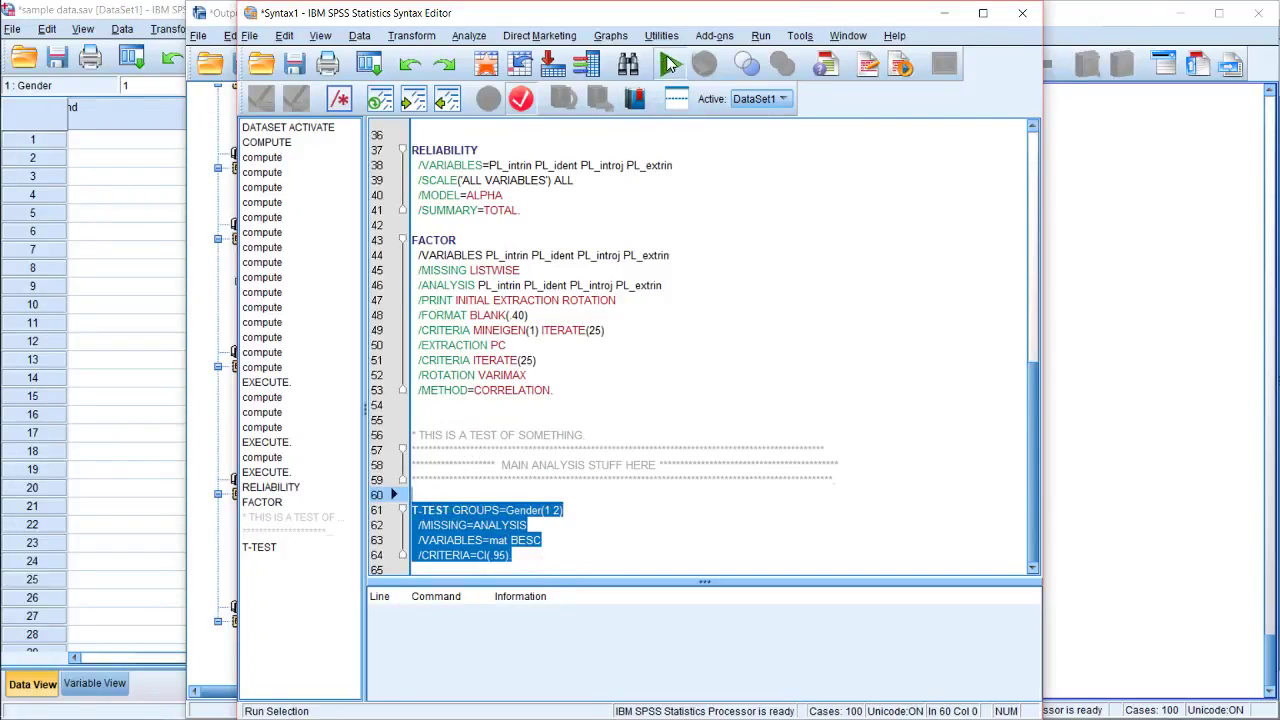
pyautogui.scroll(-1, 680, 400)
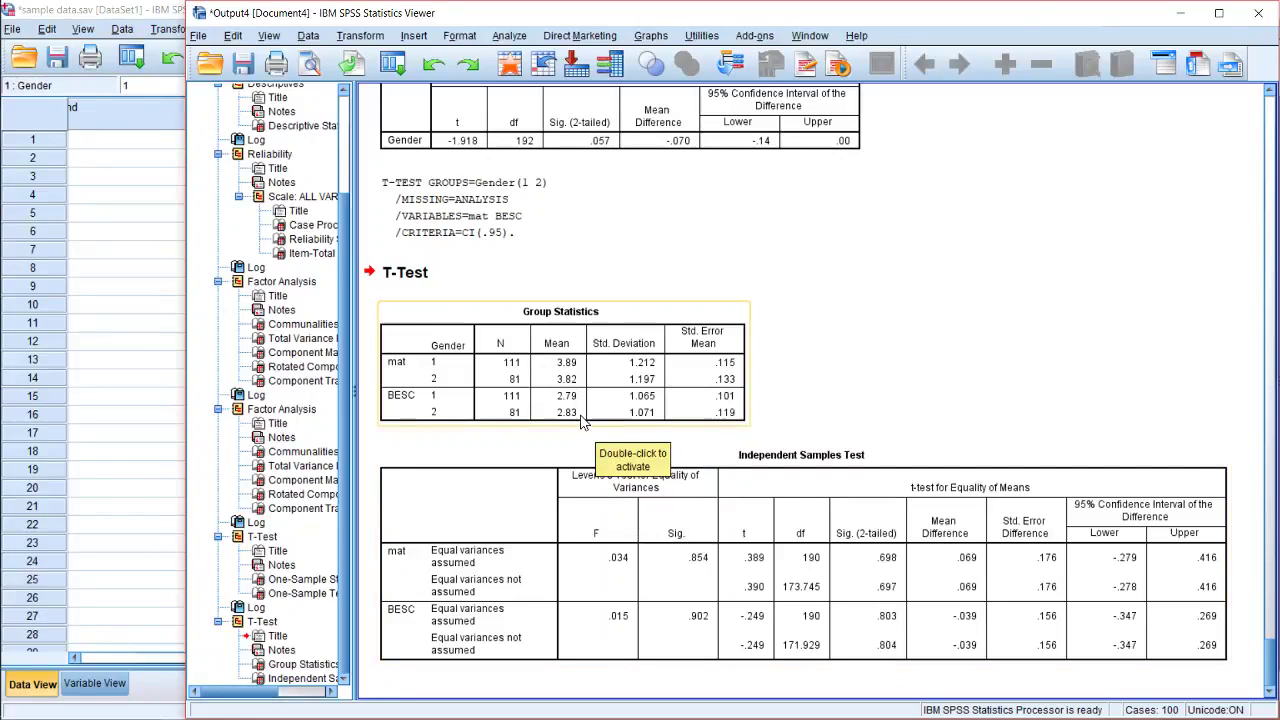
pyautogui.click(697, 620)
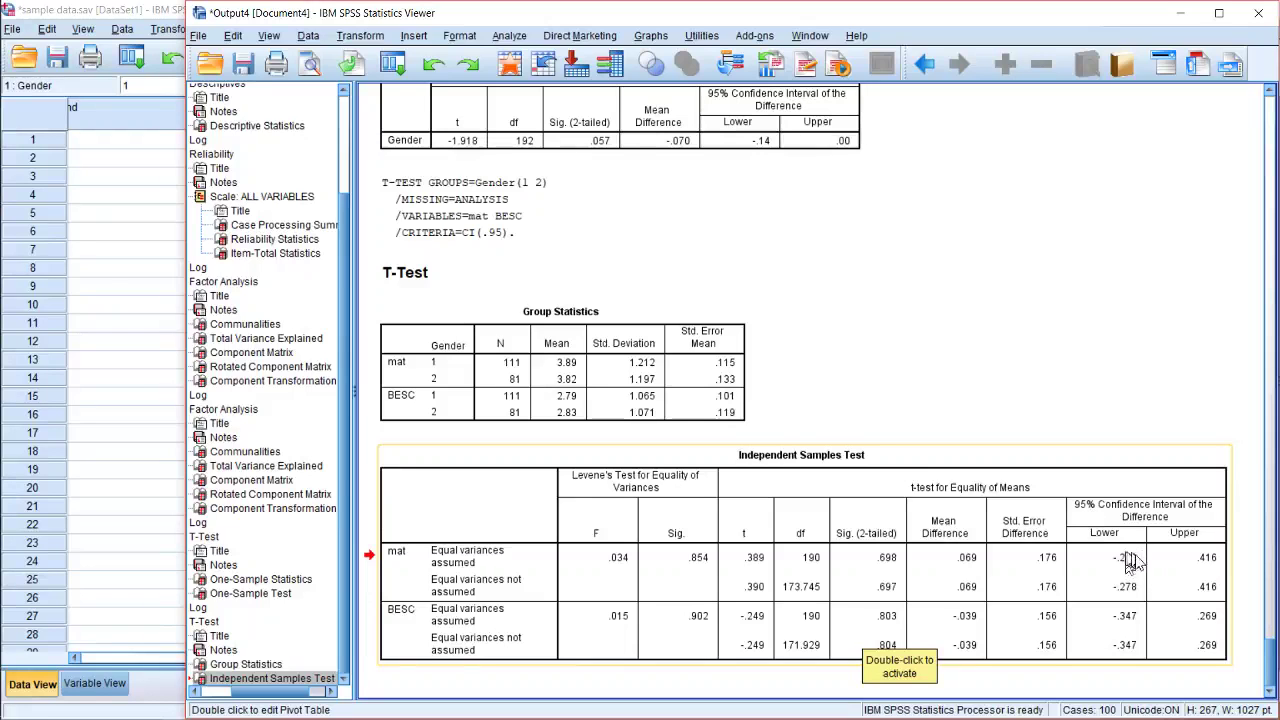
pyautogui.scroll(1, 1100, 545)
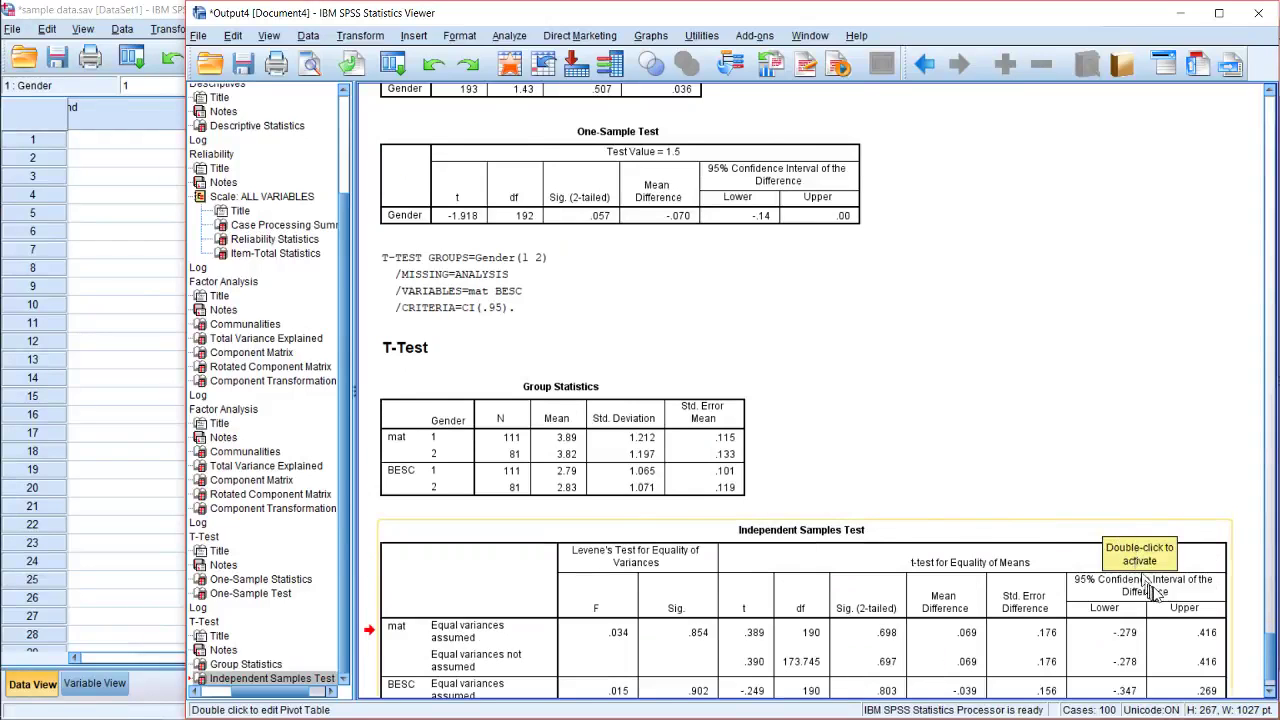
pyautogui.scroll(-1, 1130, 560)
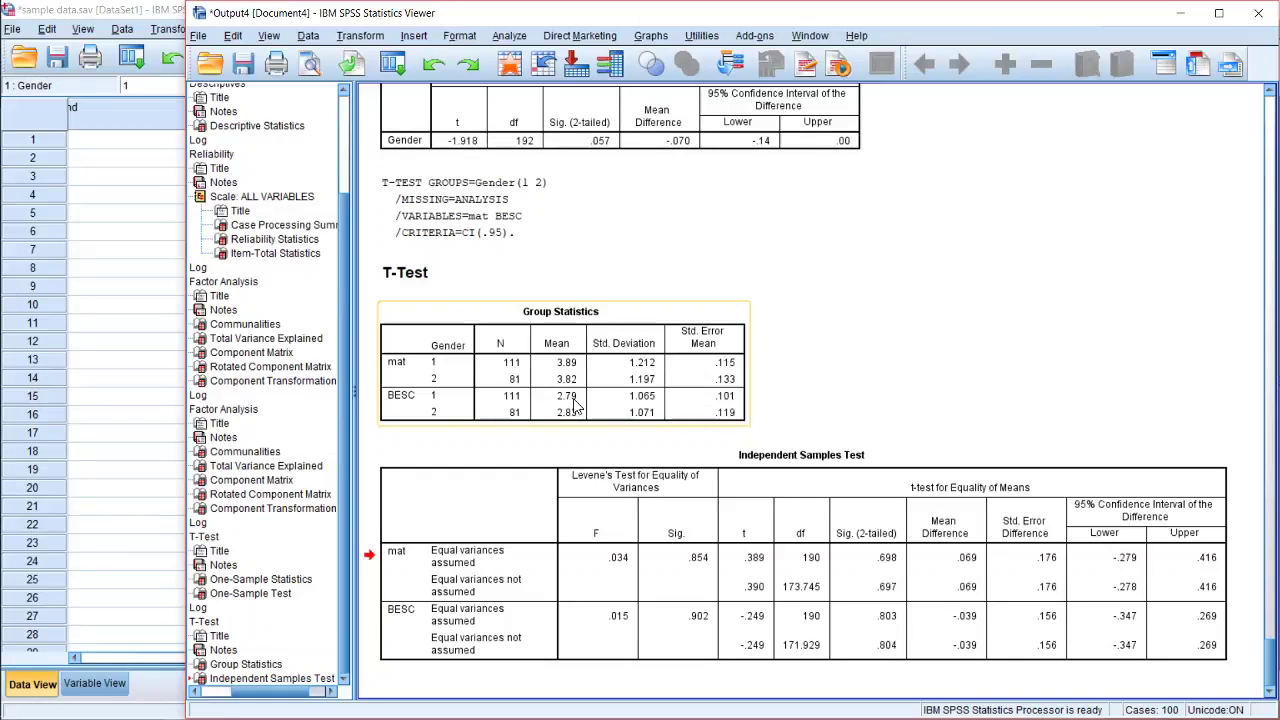
# Set up a two-tailed bivariate Pearson correlation with PLOC, BESC and mat as the variables.
pyautogui.click(507, 38)
pyautogui.moveTo(519, 117)
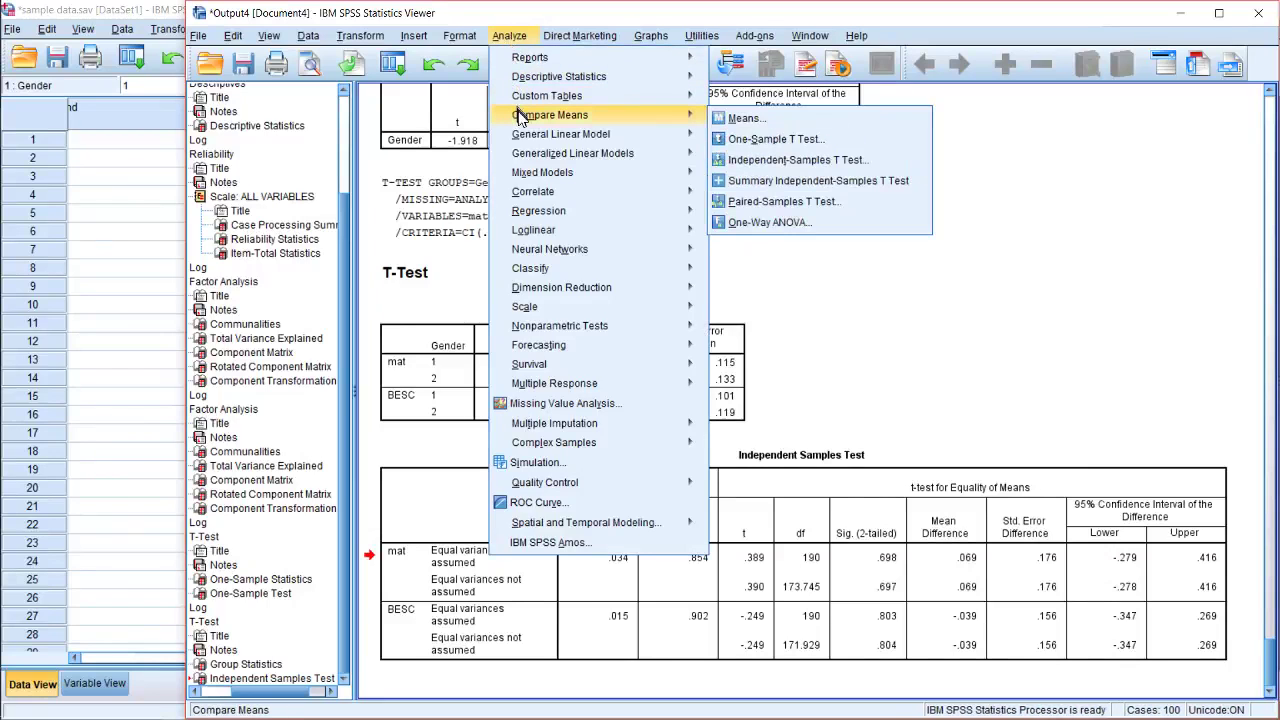
pyautogui.moveTo(558, 193)
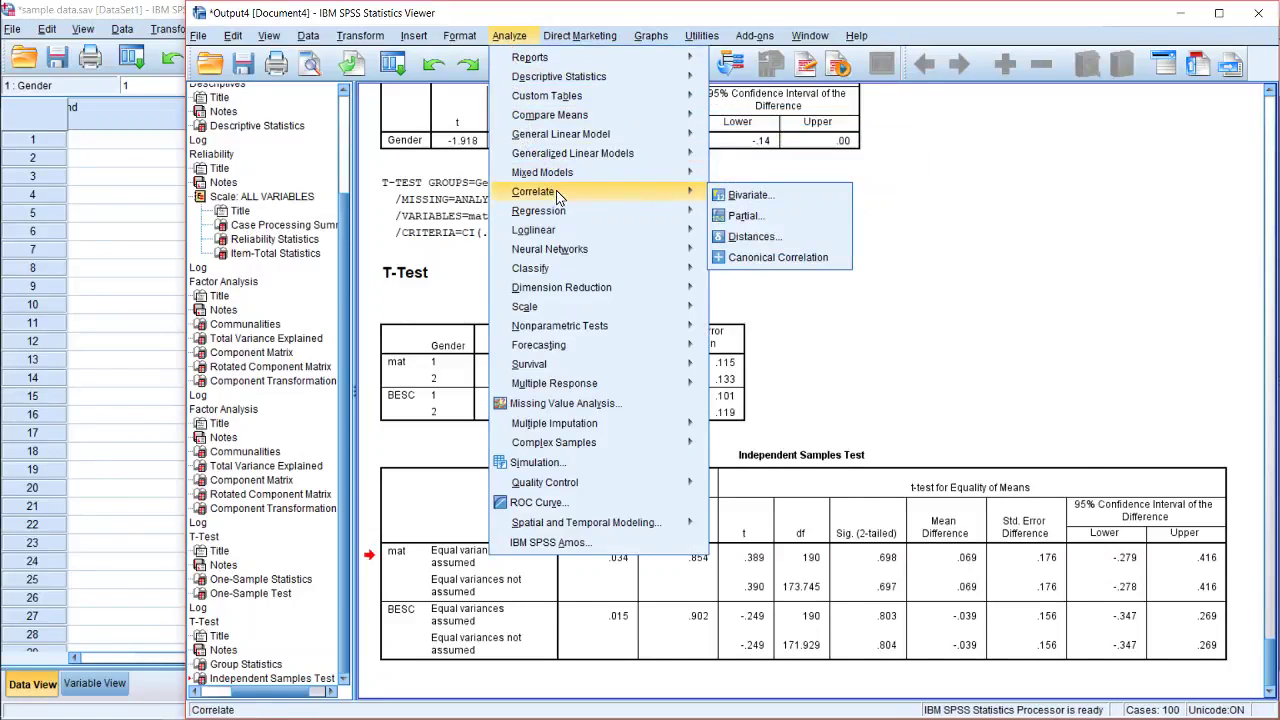
pyautogui.click(763, 204)
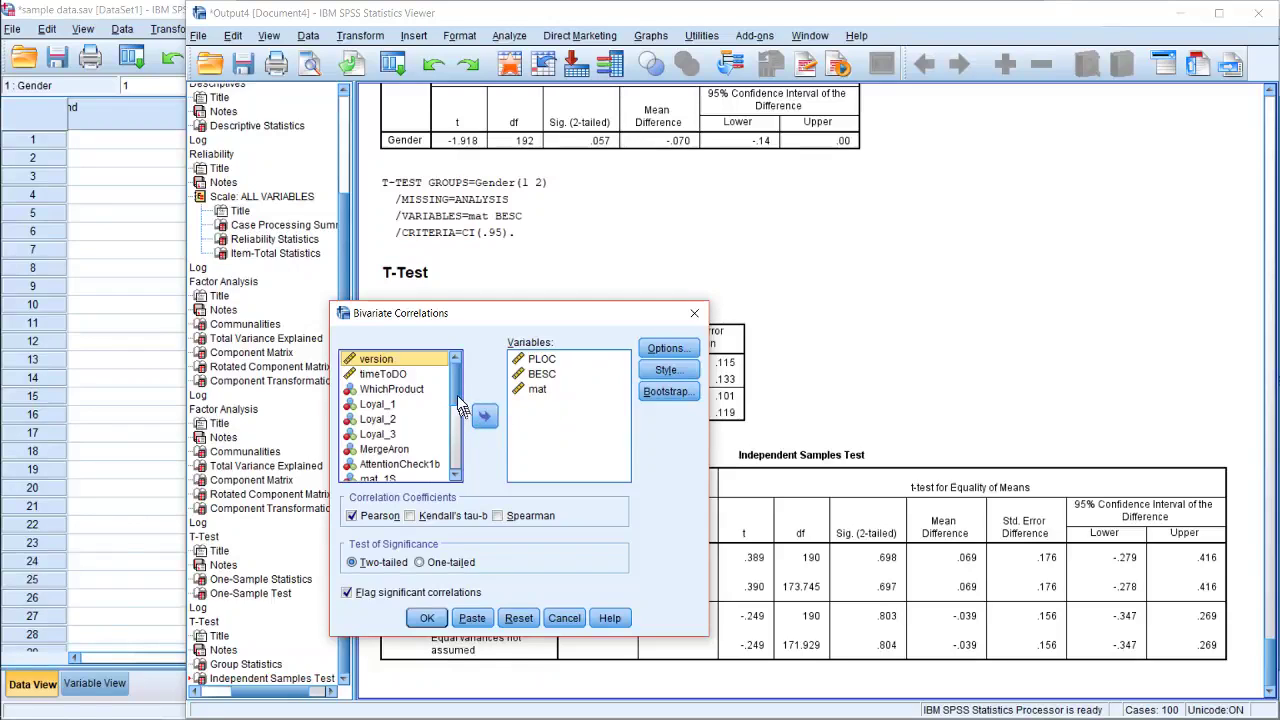
pyautogui.click(553, 360)
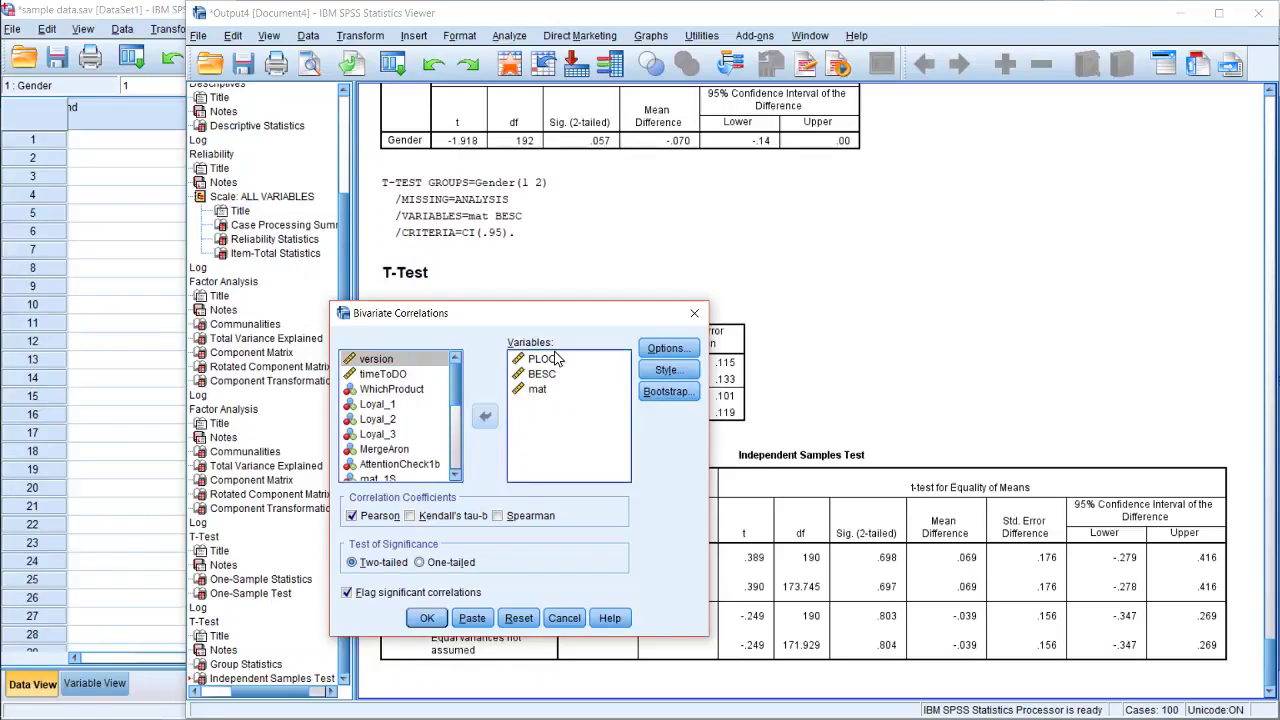
pyautogui.click(563, 377)
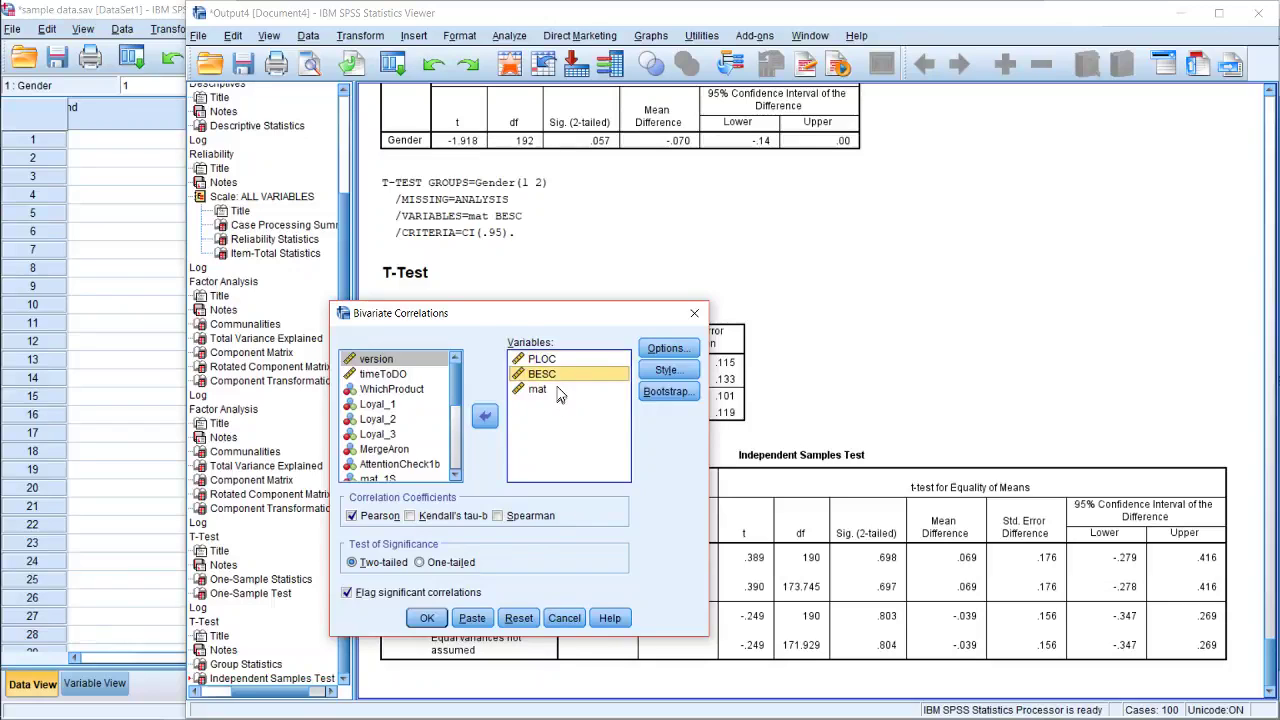
pyautogui.click(560, 390)
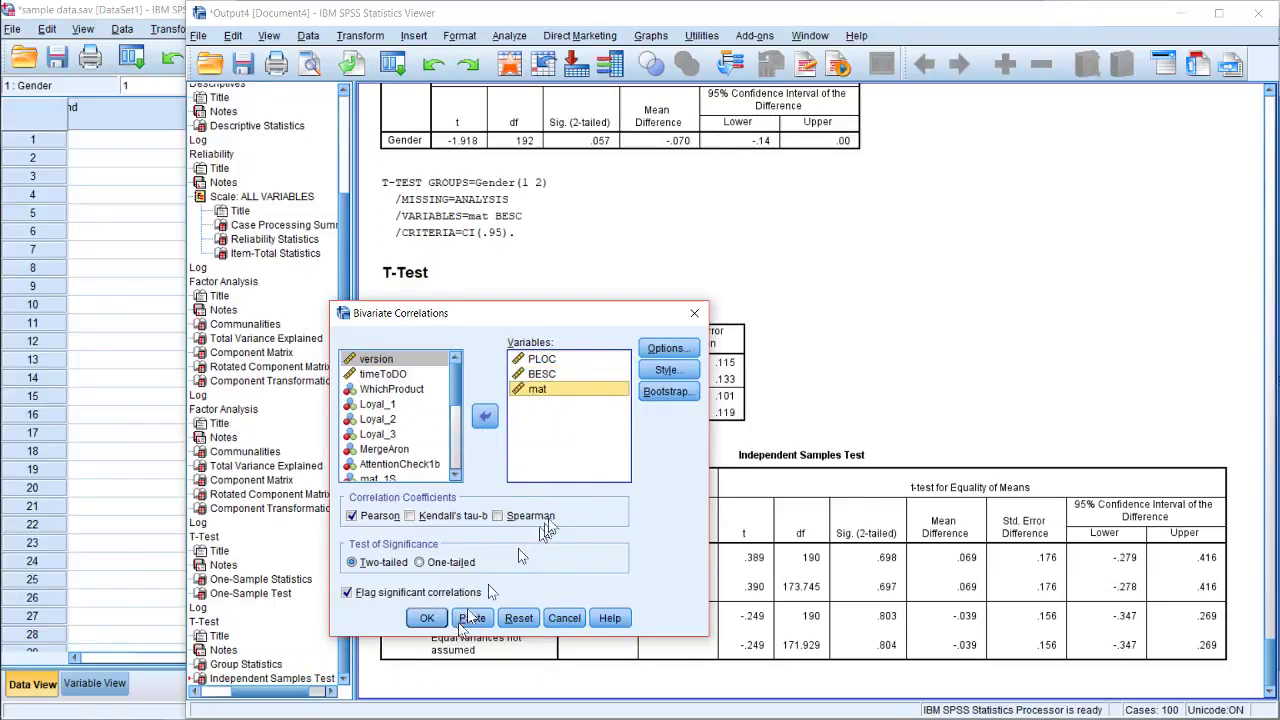
# Review the correlation options, keeping missing cases excluded pairwise, and run the bivariate correlation.
pyautogui.click(663, 352)
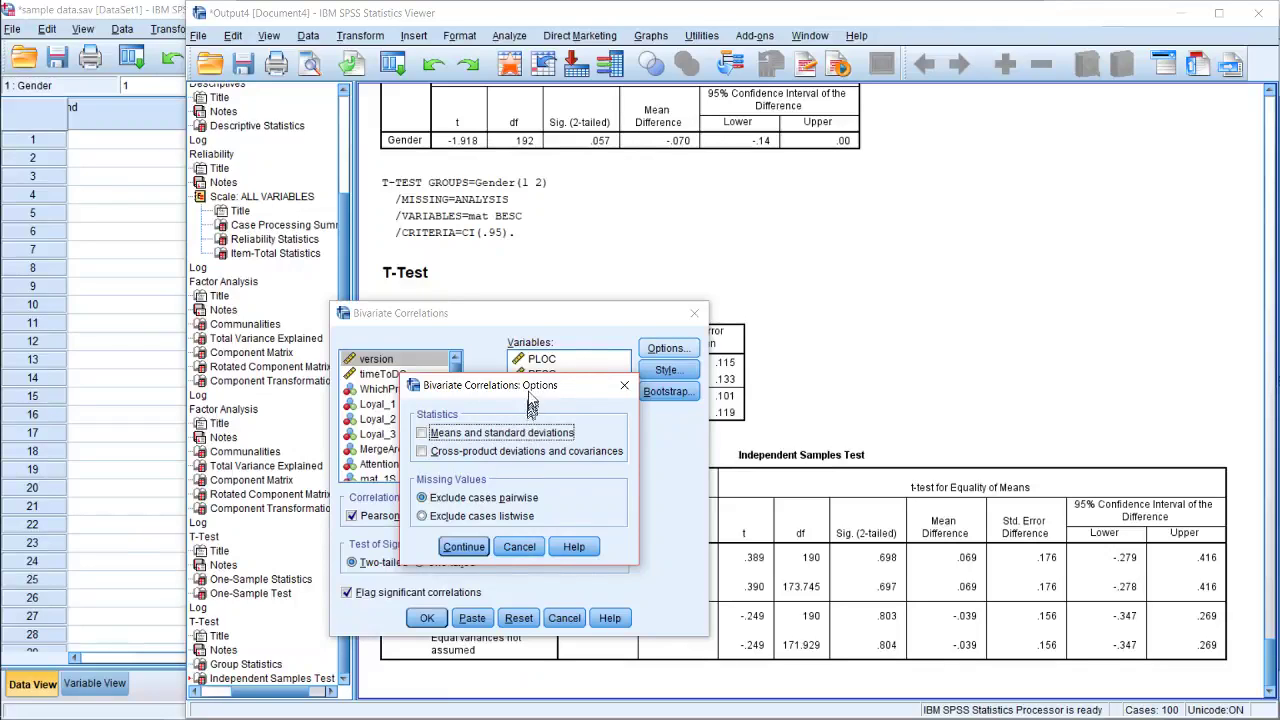
pyautogui.moveTo(535, 395); pyautogui.dragTo(810, 345)
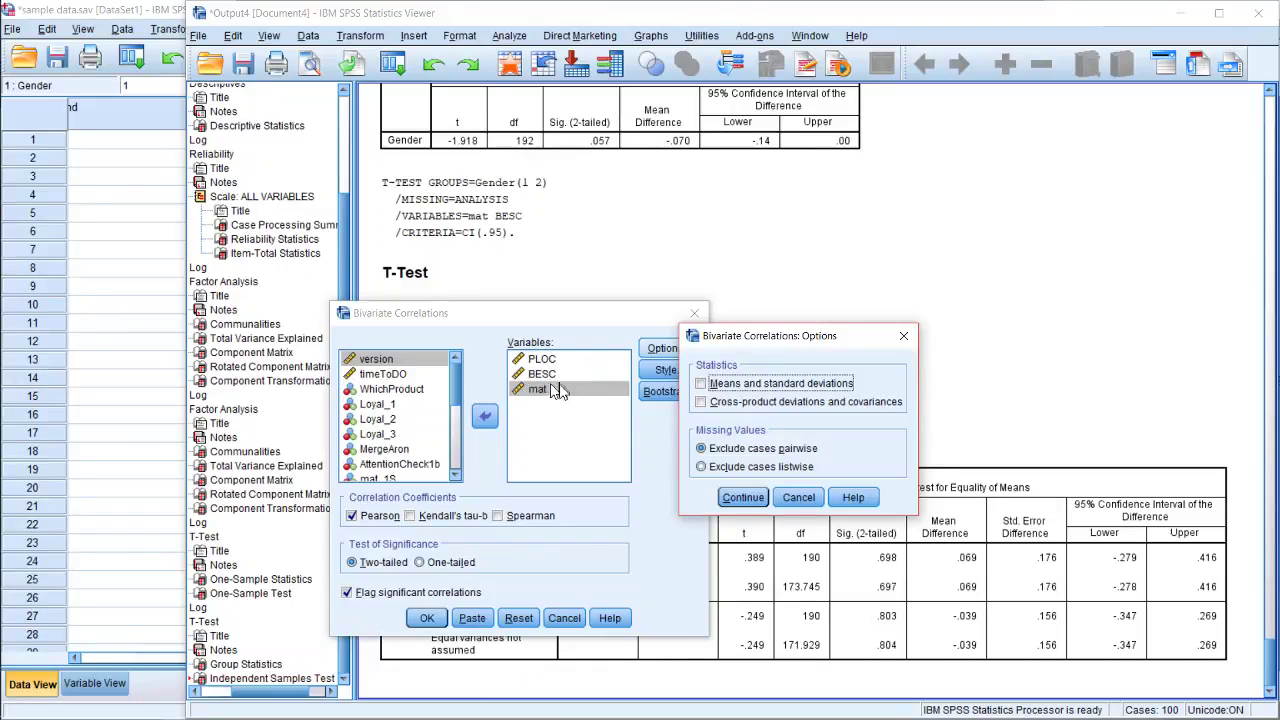
pyautogui.click(741, 498)
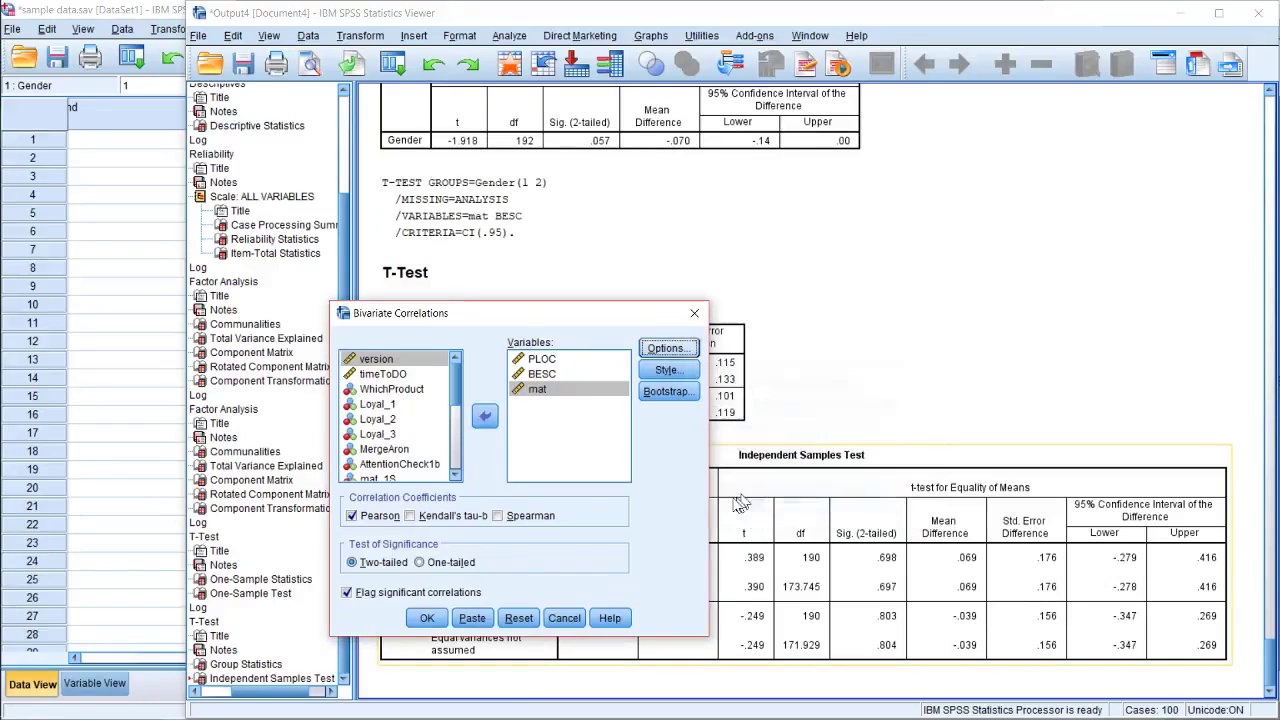
pyautogui.click(432, 620)
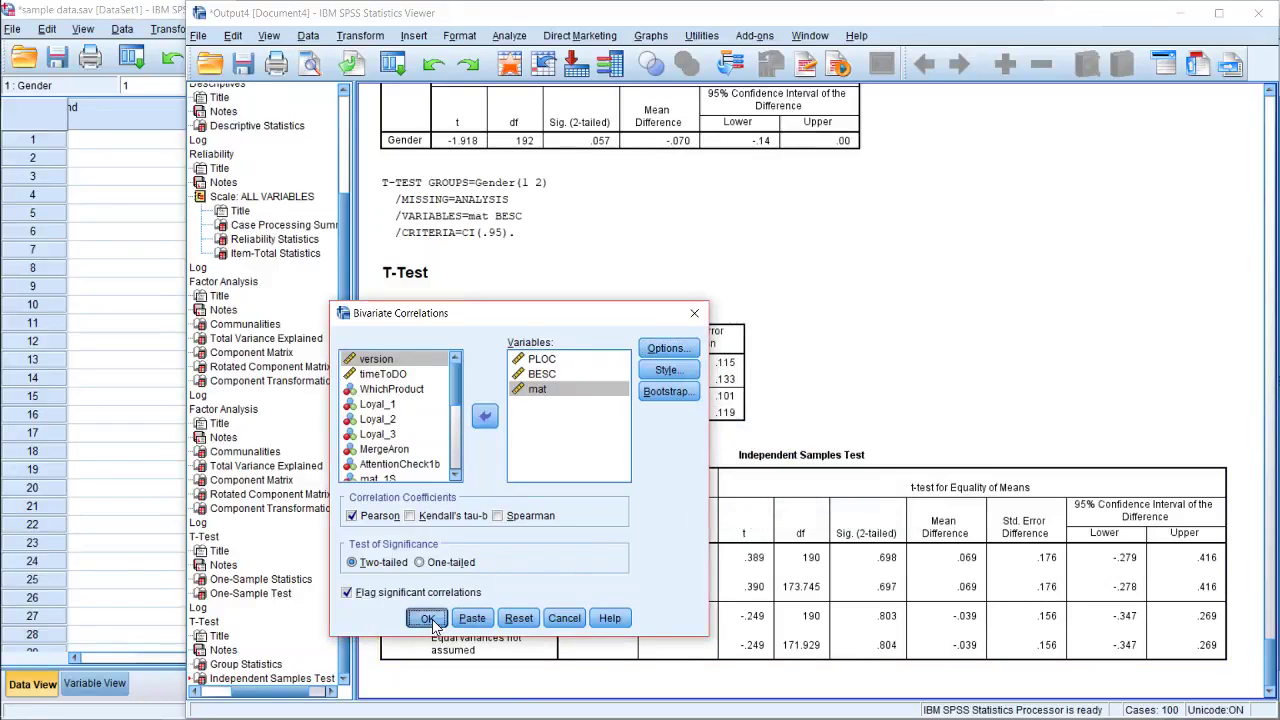
pyautogui.click(428, 619)
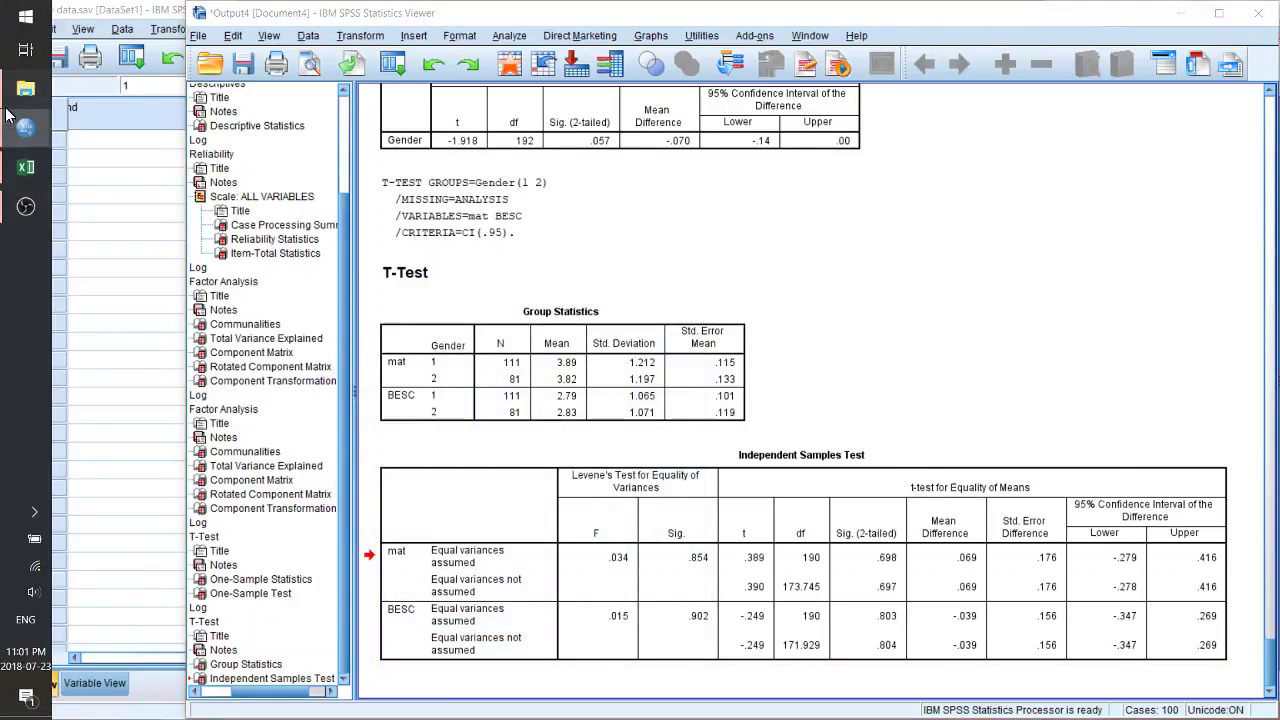
# Switch to the Syntax1 window that holds the pasted CORRELATIONS command.
pyautogui.click(25, 88)
pyautogui.moveTo(20, 127)
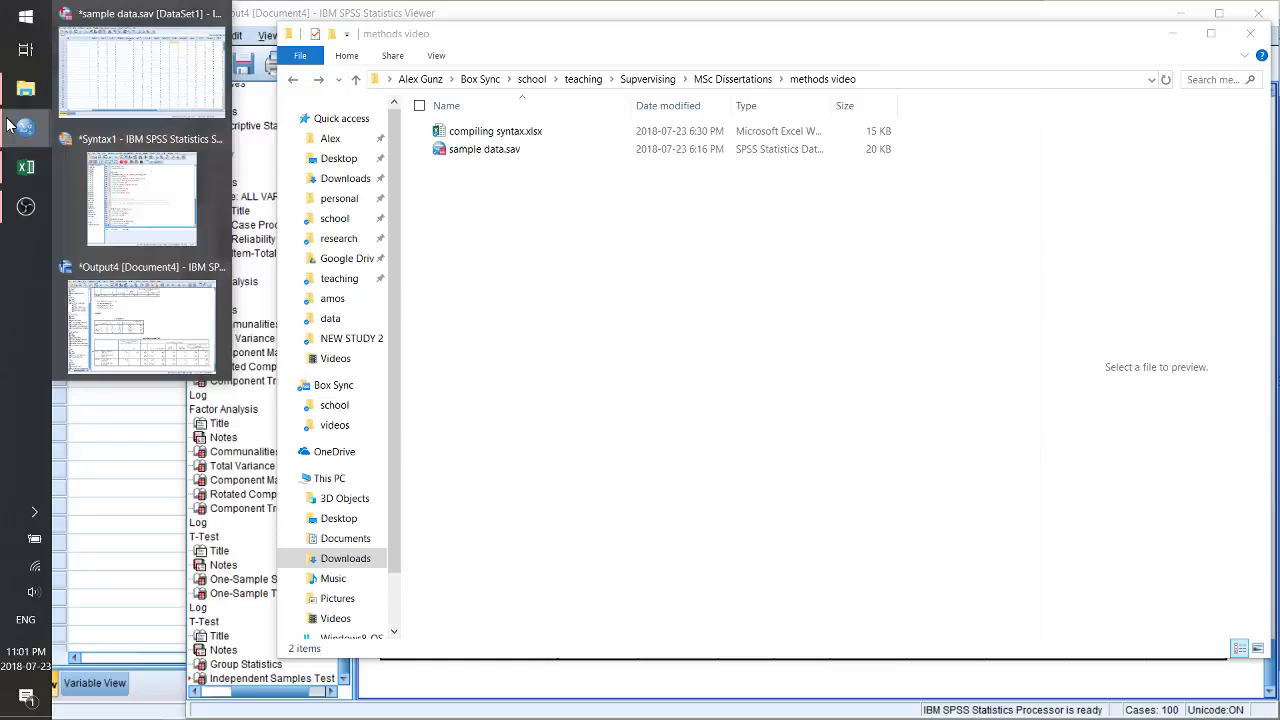
pyautogui.click(128, 208)
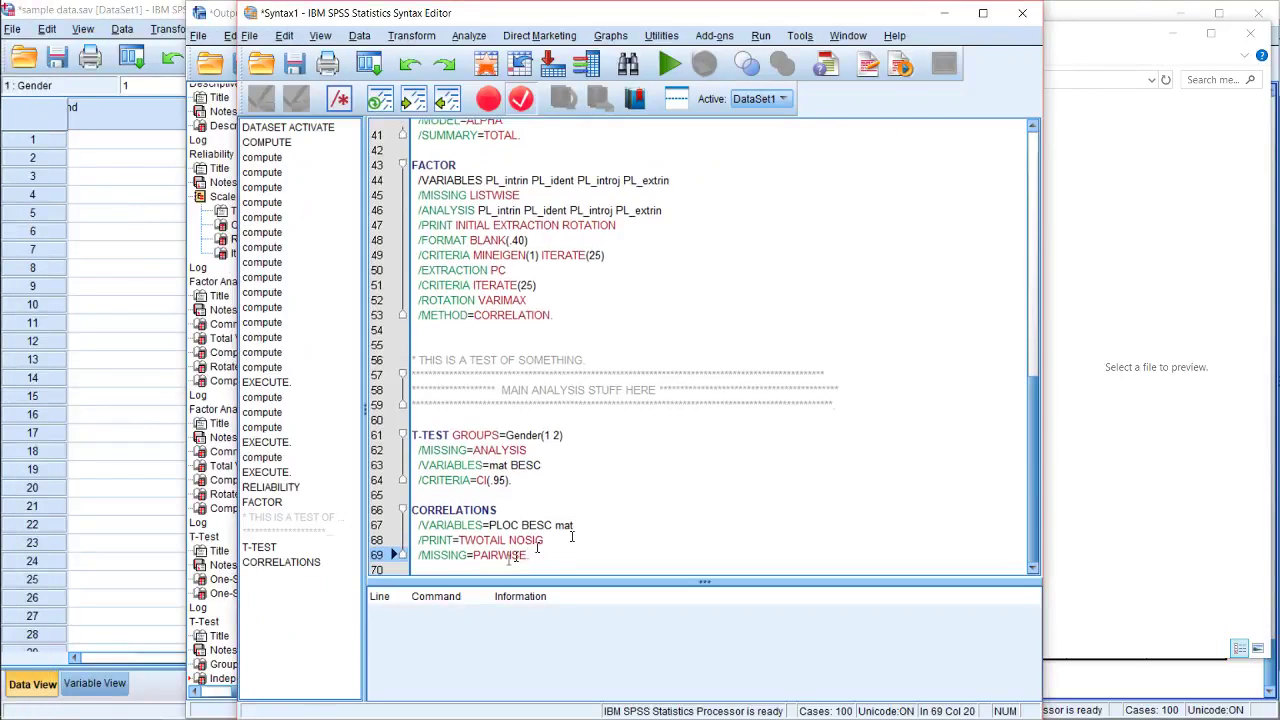
pyautogui.click(629, 537)
pyautogui.click(614, 523)
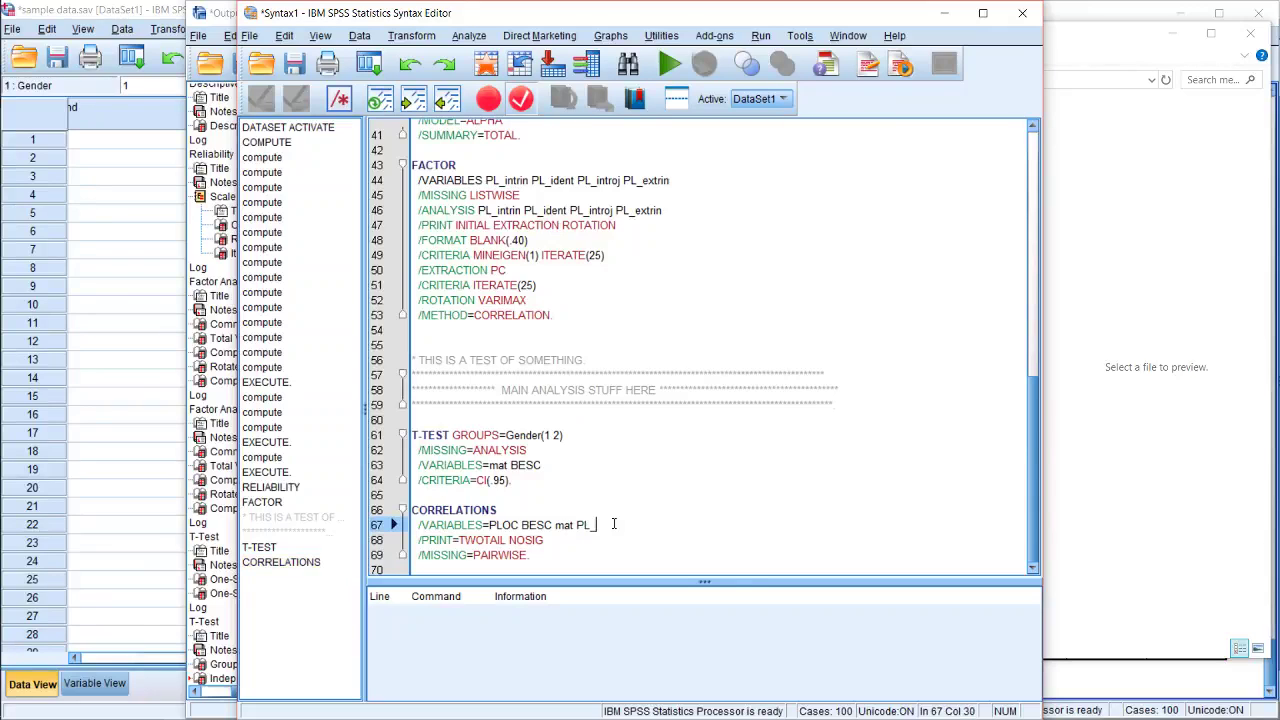
pyautogui.write('PL_int')
pyautogui.doubleClick(617, 524)
pyautogui.press('BackSpace')
# Run only the CORRELATIONS command for PLOC, BESC and mat and review its Correlations table in the output.
pyautogui.press('Down')
pyautogui.press('Down')
pyautogui.hotkey('shift', 'Up')
pyautogui.hotkey('shift', 'Up')
pyautogui.hotkey('shift', 'Up')
pyautogui.hotkey('shift', 'Up')
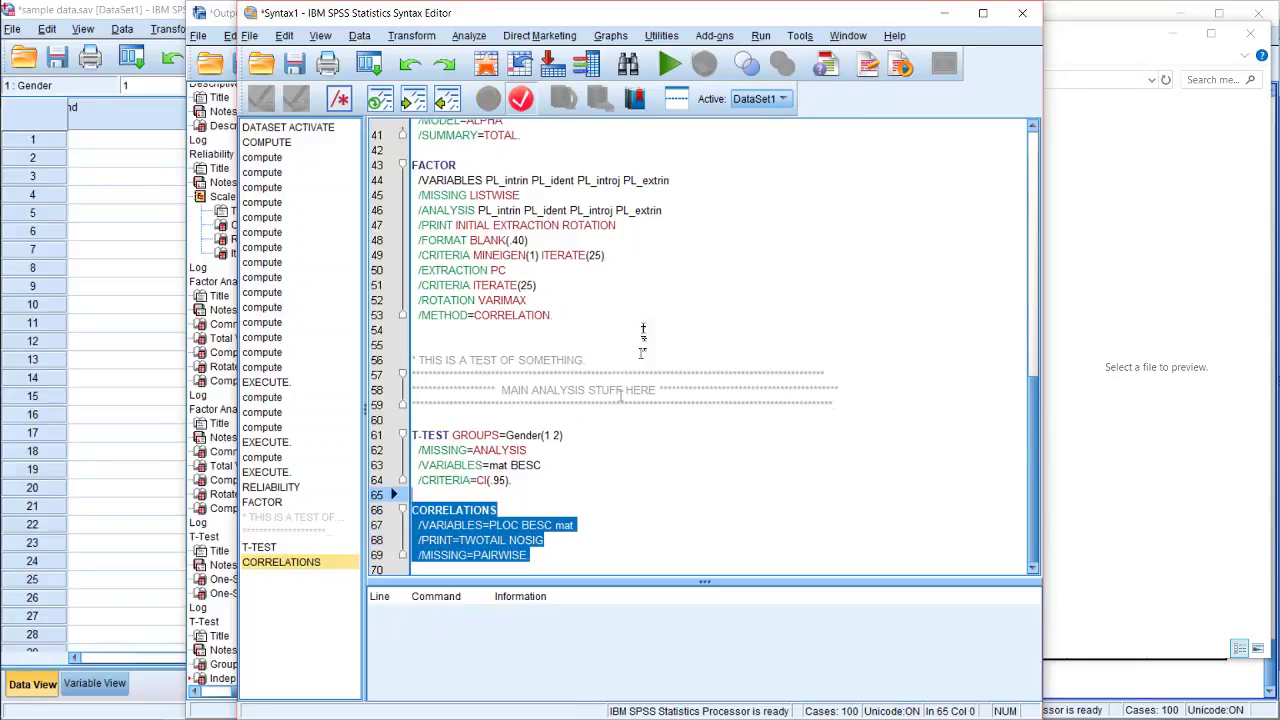
pyautogui.click(680, 66)
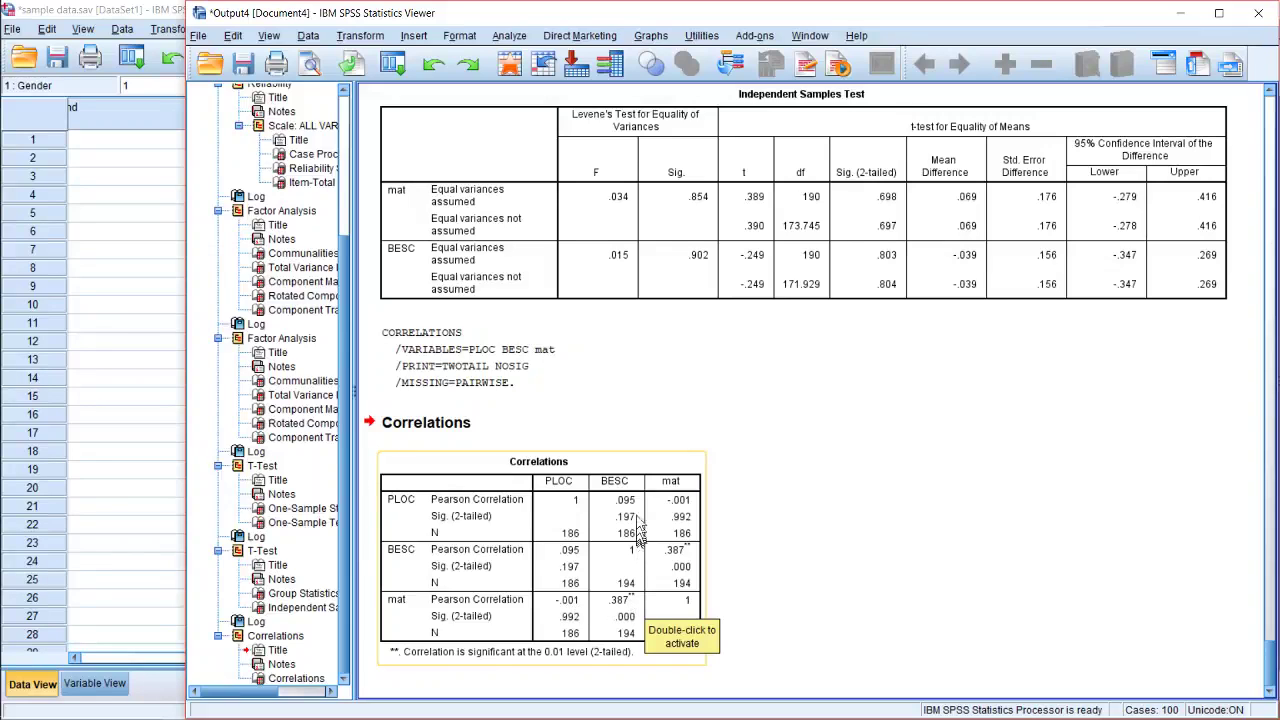
pyautogui.click(617, 614)
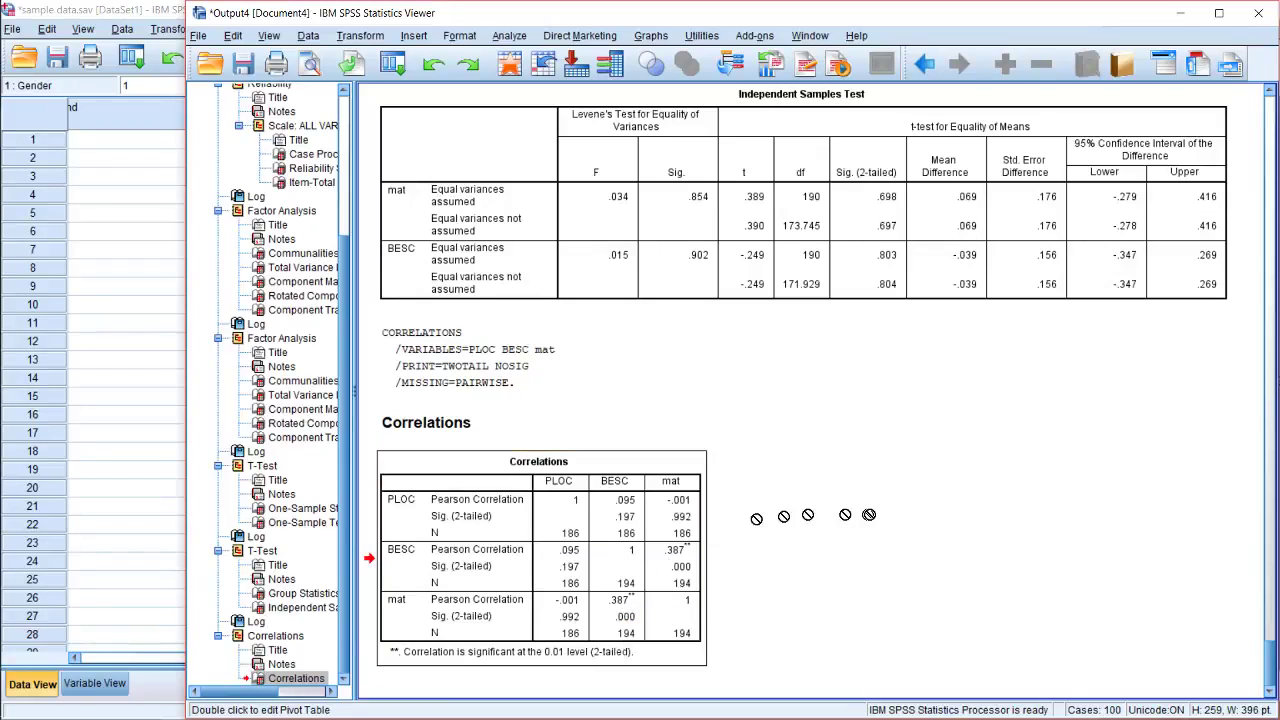
pyautogui.click(829, 514)
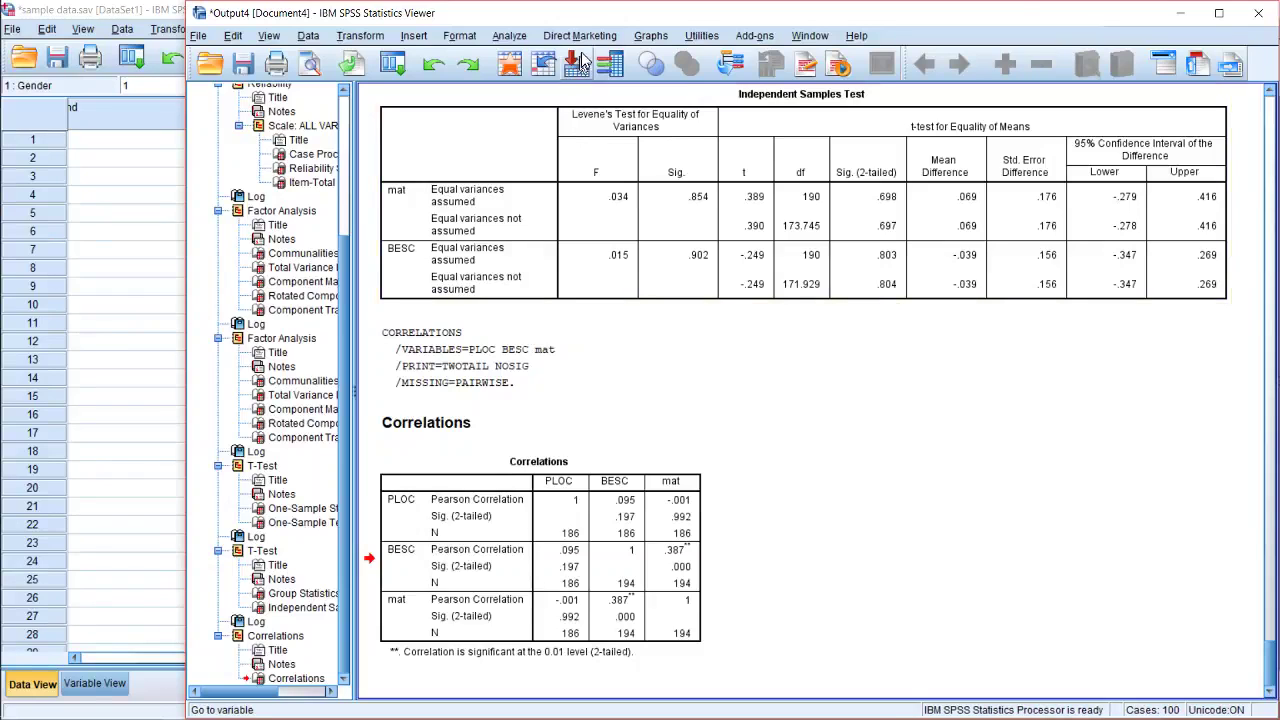
# Add SWB to the variables of the two-tailed bivariate Pearson correlation and run it.
pyautogui.click(509, 36)
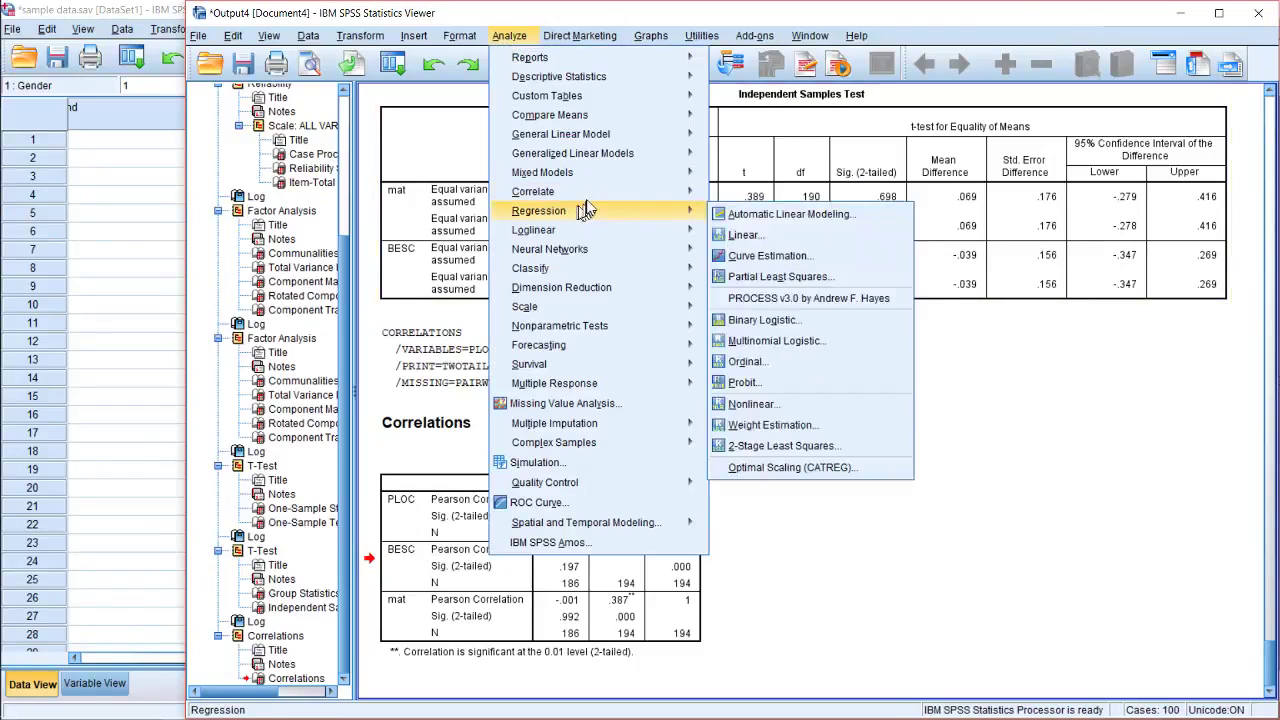
pyautogui.moveTo(20, 200)
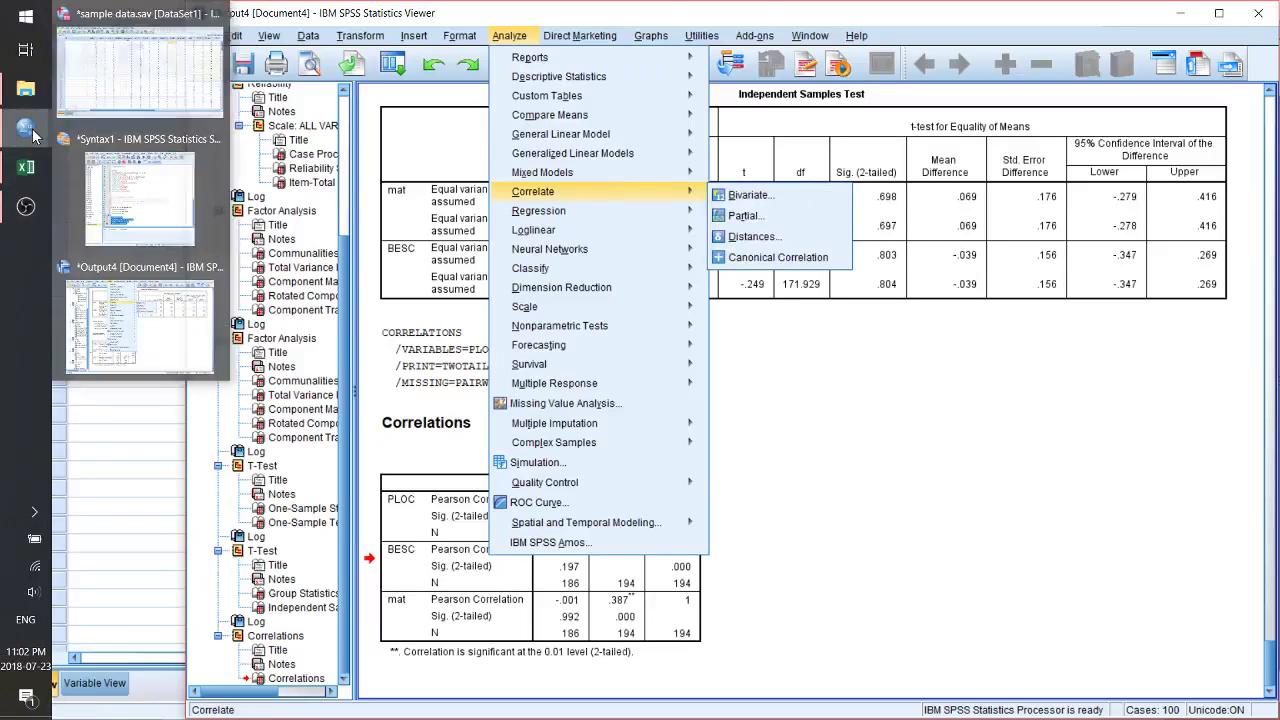
pyautogui.moveTo(540, 210)
pyautogui.moveTo(680, 194)
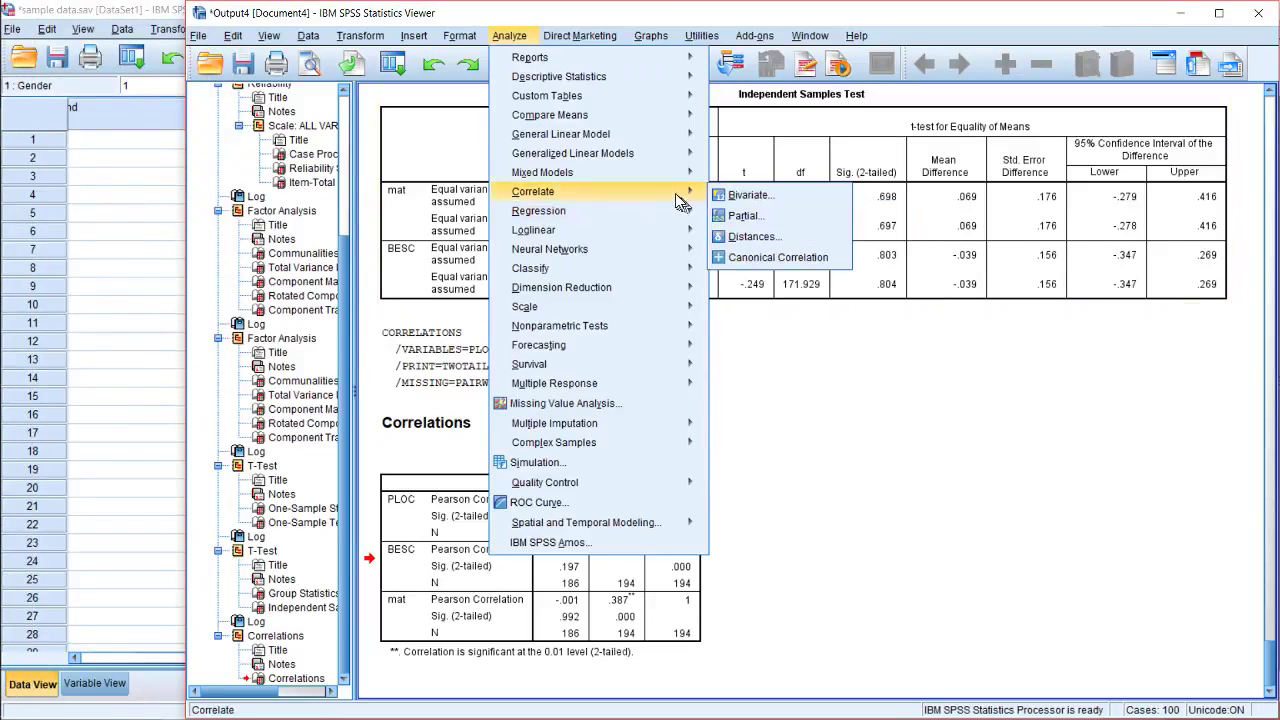
pyautogui.click(740, 198)
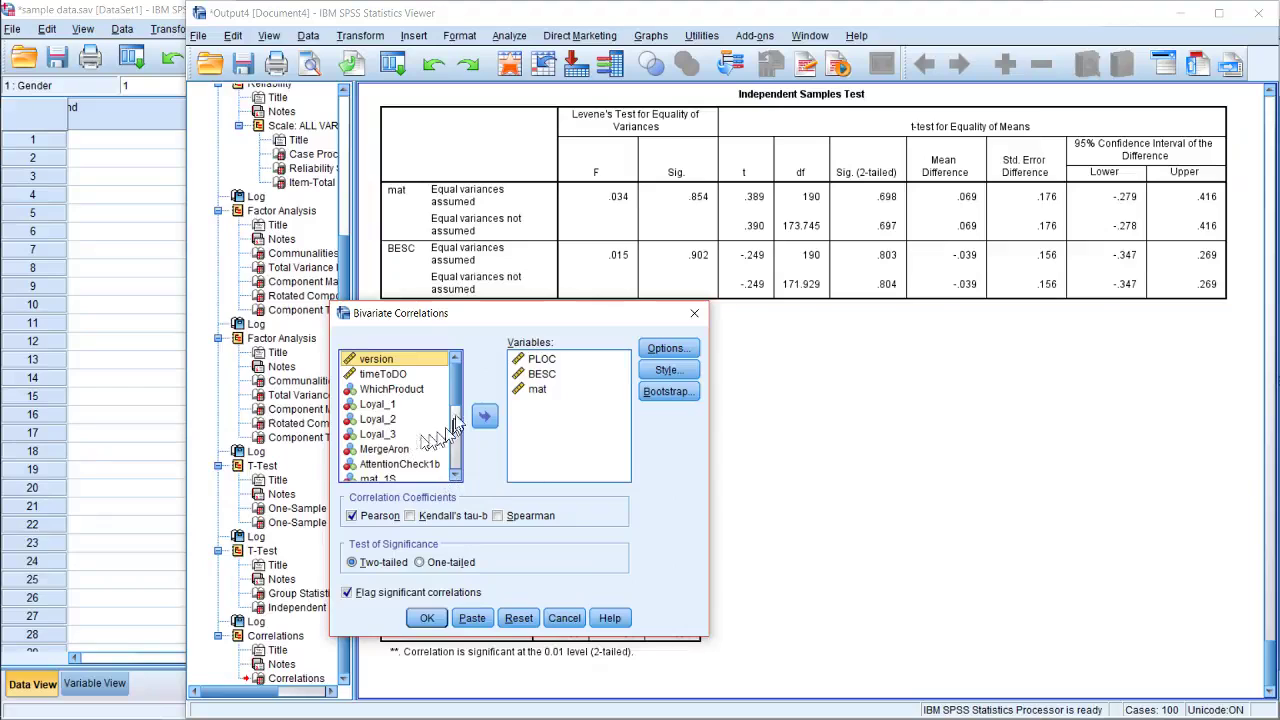
pyautogui.scroll(-3, 453, 430)
pyautogui.scroll(-2, 453, 430)
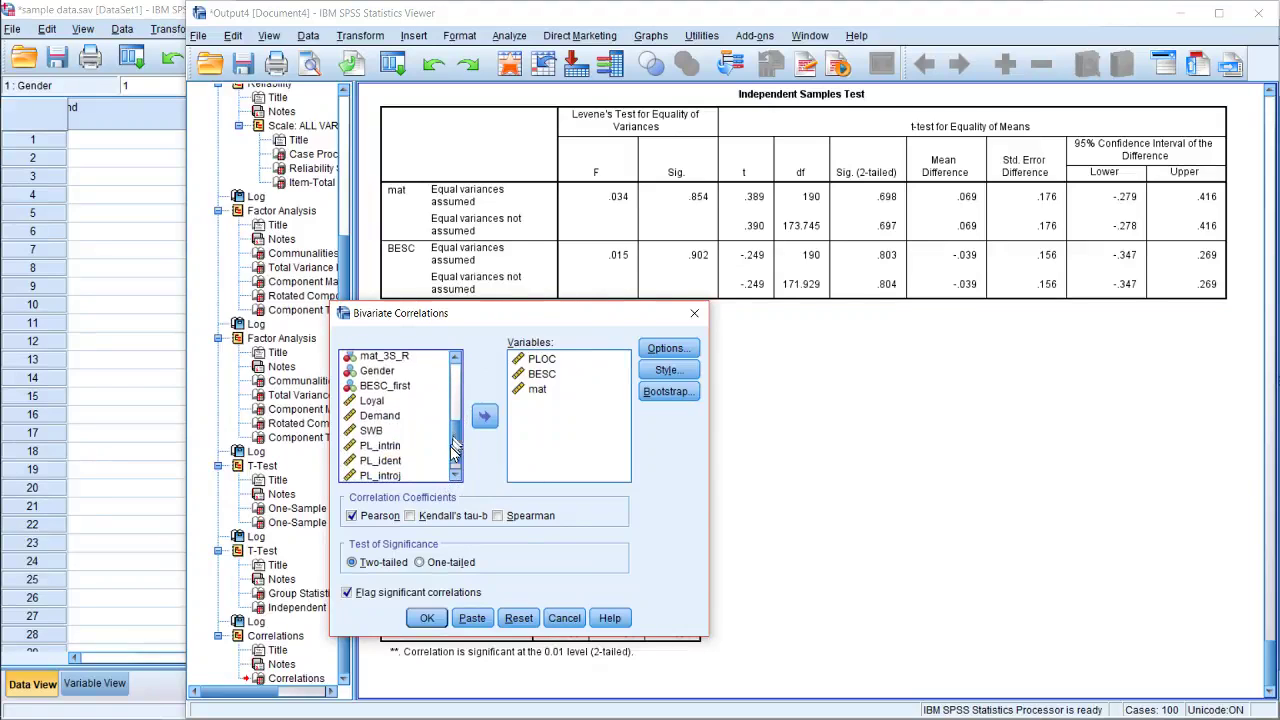
pyautogui.click(401, 425)
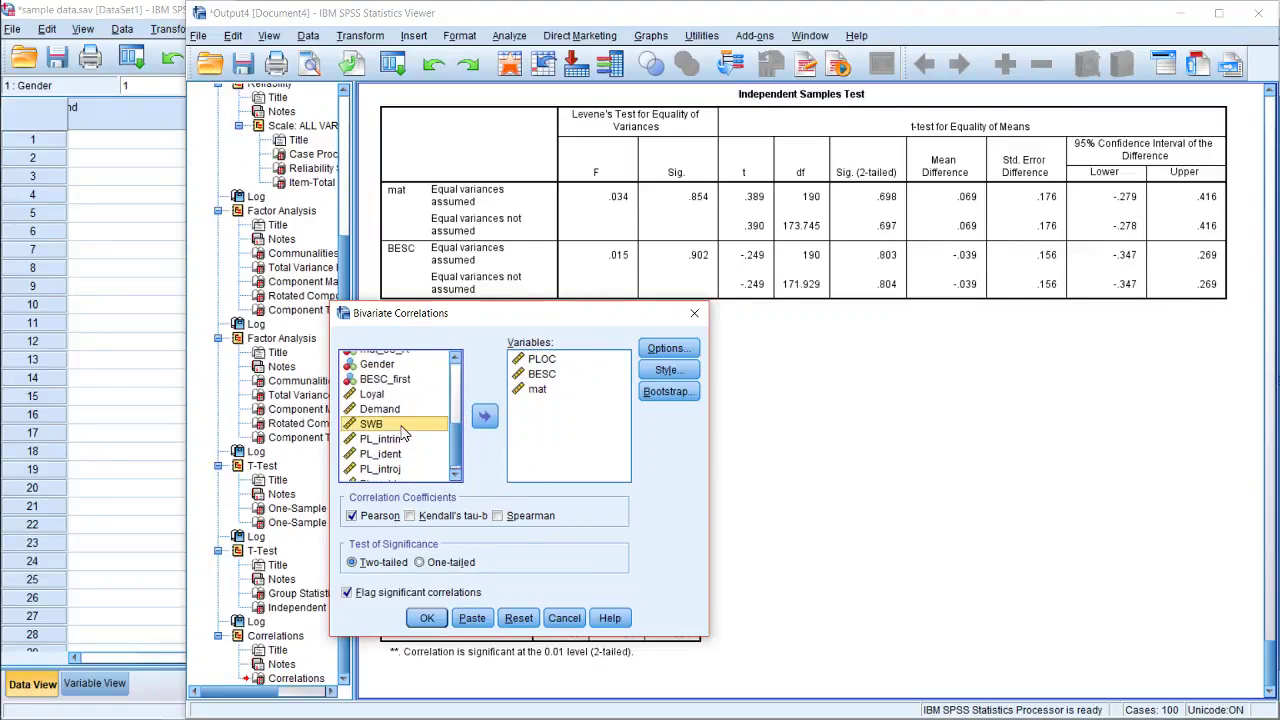
pyautogui.click(485, 418)
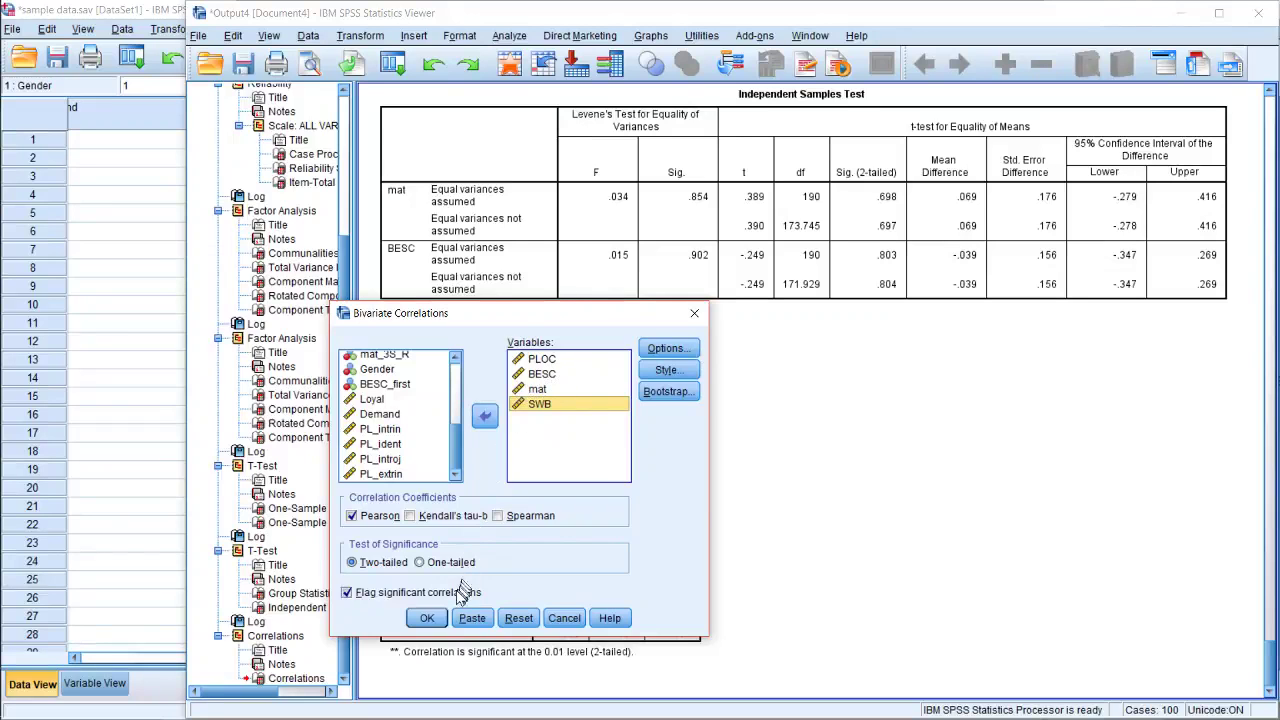
pyautogui.click(427, 618)
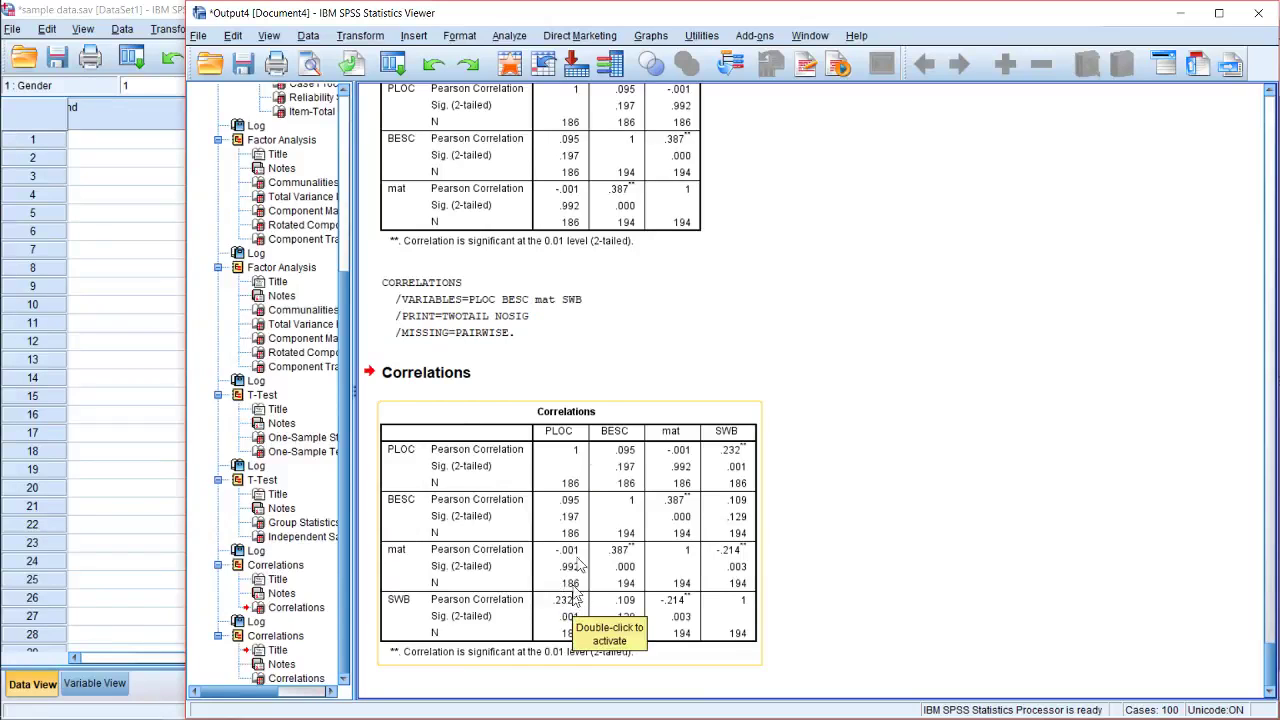
# Rerun the bivariate correlation with Loyal added to the variables and compare its table with the preceding Correlations table.
pyautogui.click(578, 252)
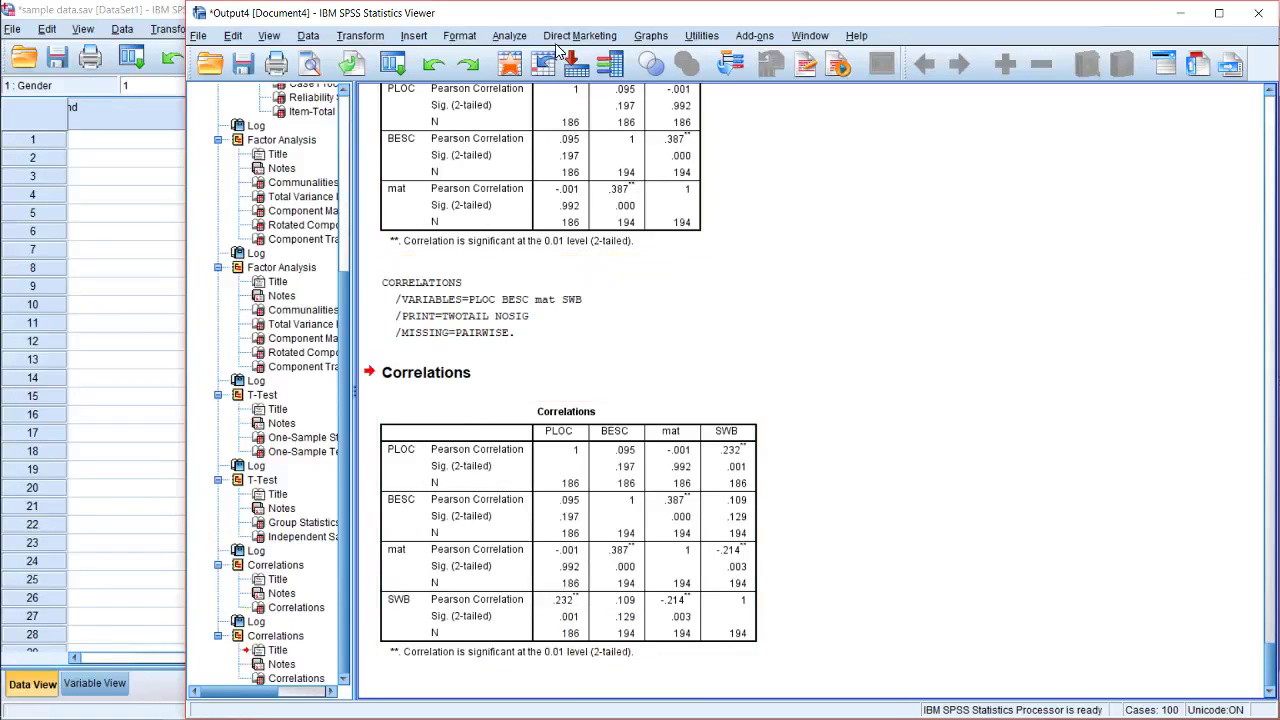
pyautogui.click(509, 35)
pyautogui.moveTo(583, 176)
pyautogui.moveTo(615, 192)
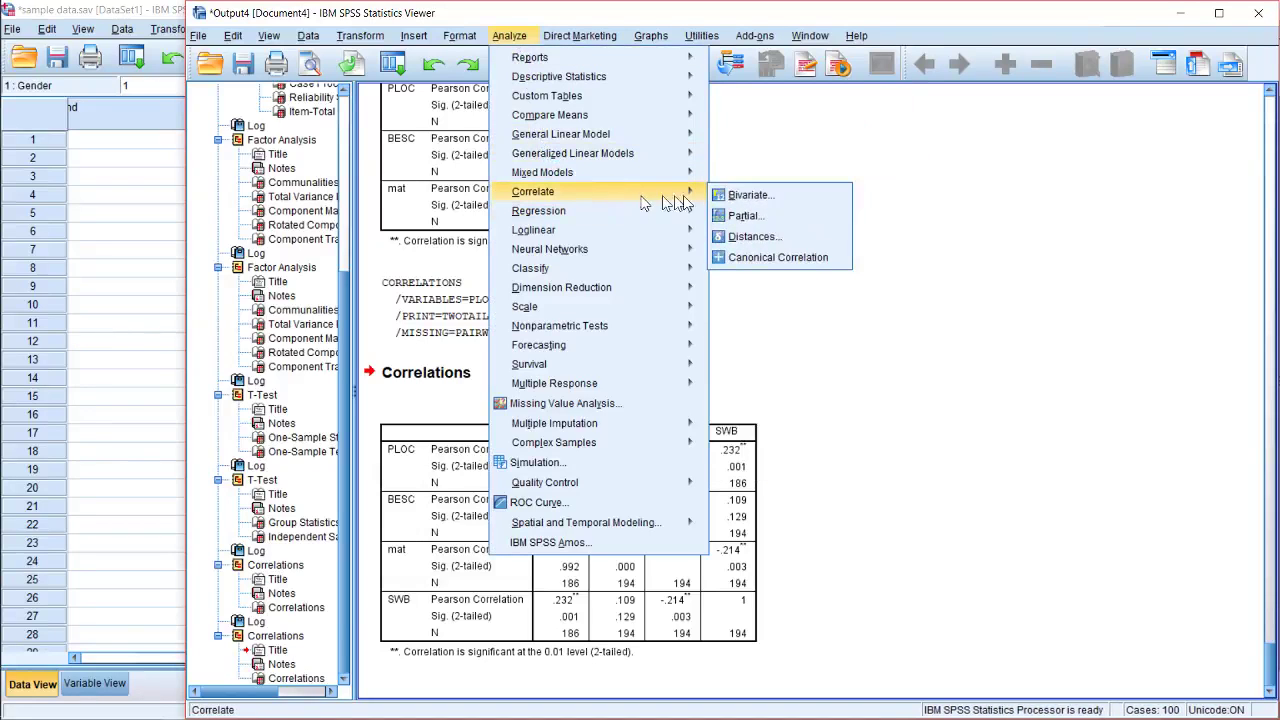
pyautogui.click(784, 196)
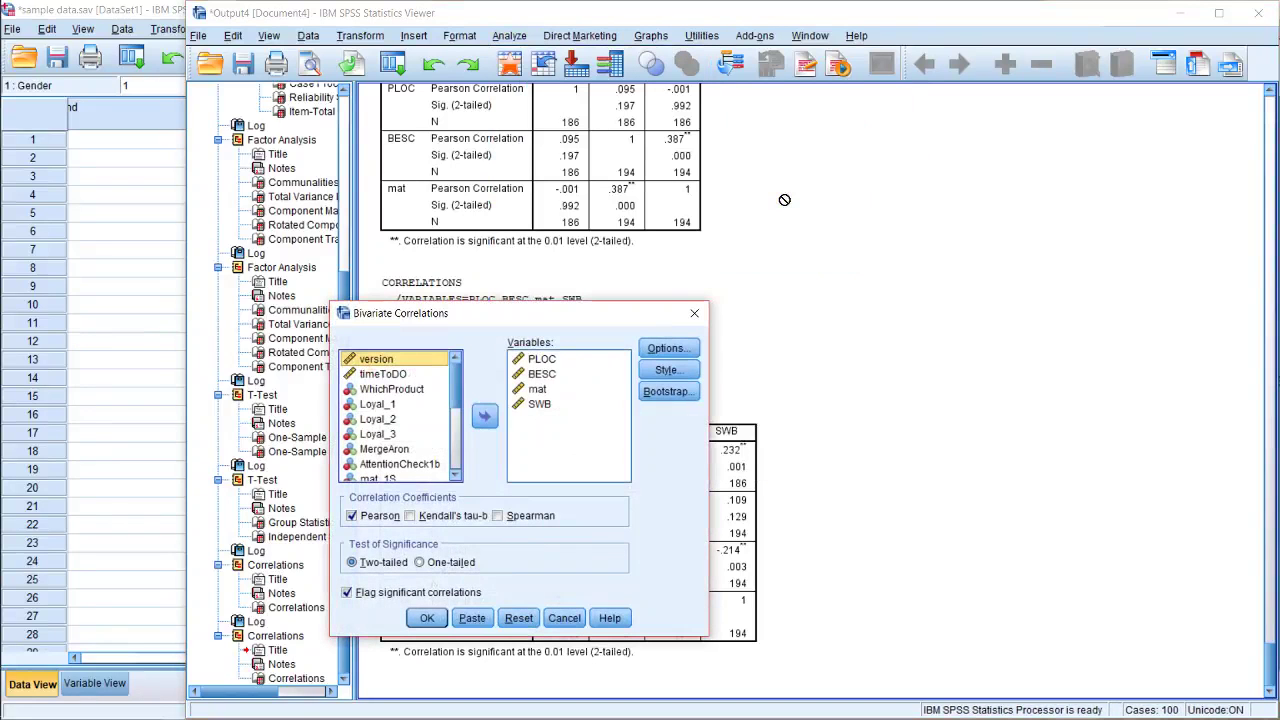
pyautogui.click(458, 440)
pyautogui.scroll(-4, 462, 440)
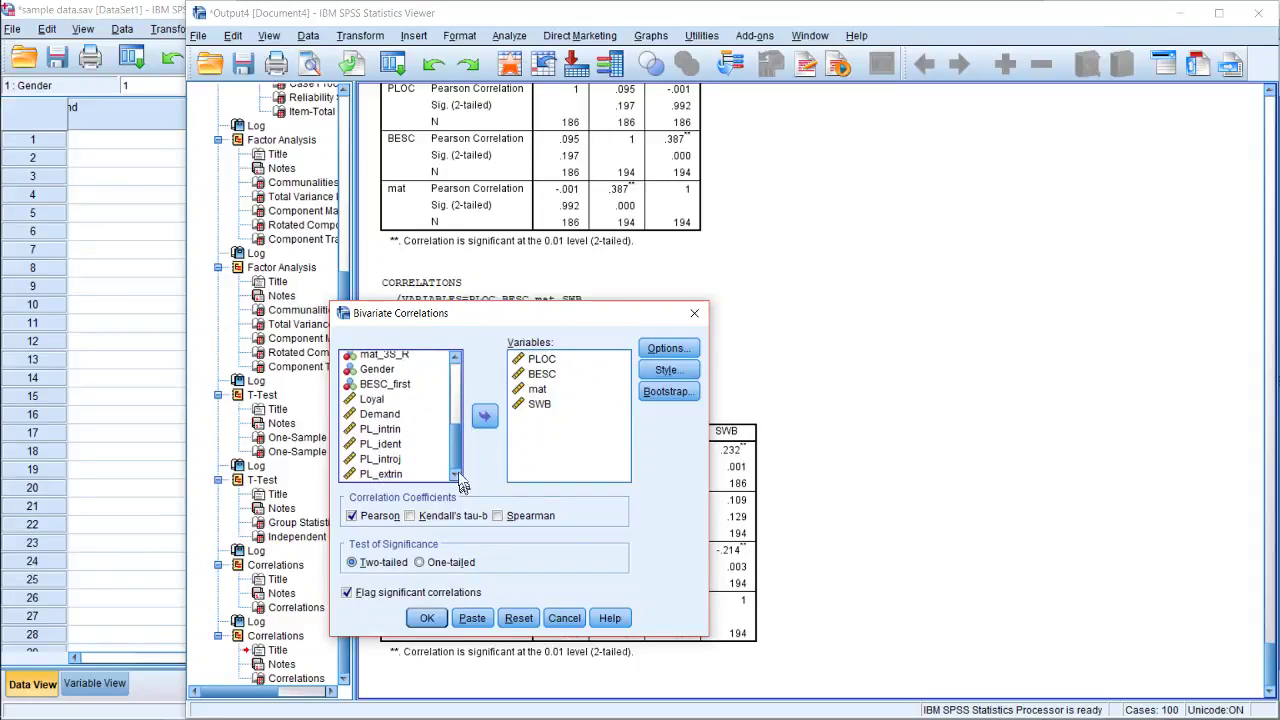
pyautogui.click(393, 401)
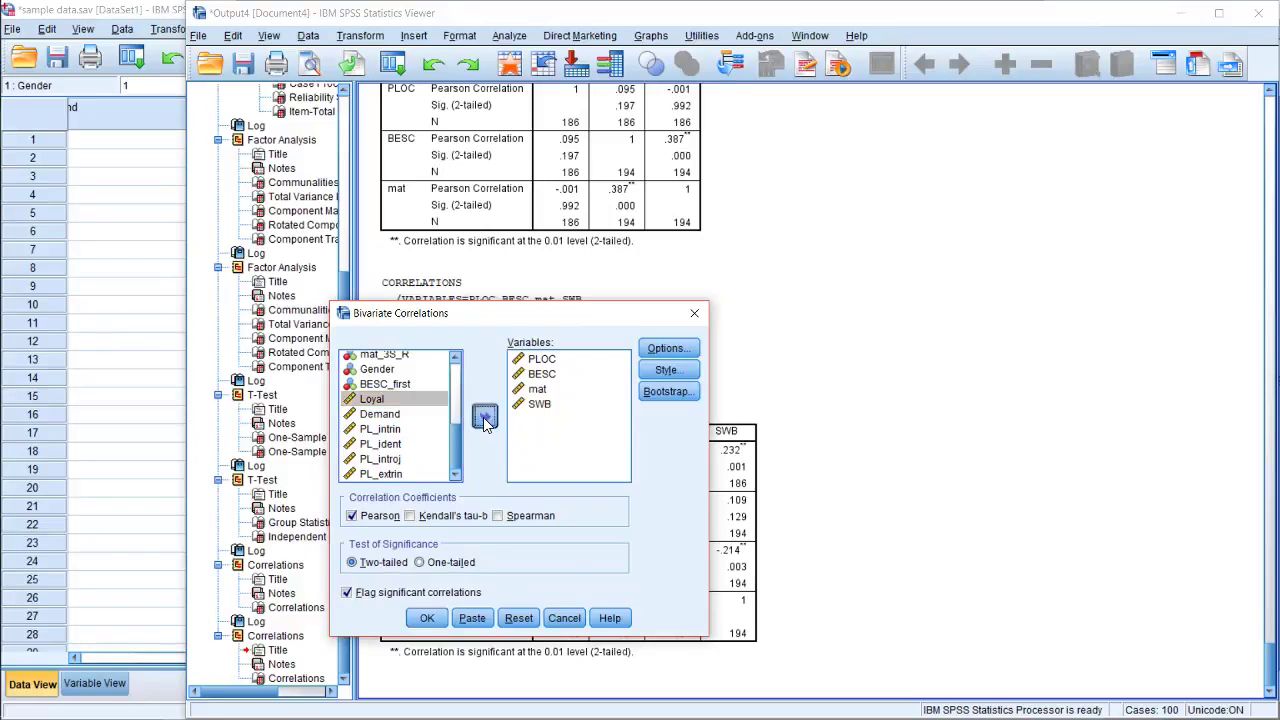
pyautogui.click(485, 417)
pyautogui.click(425, 618)
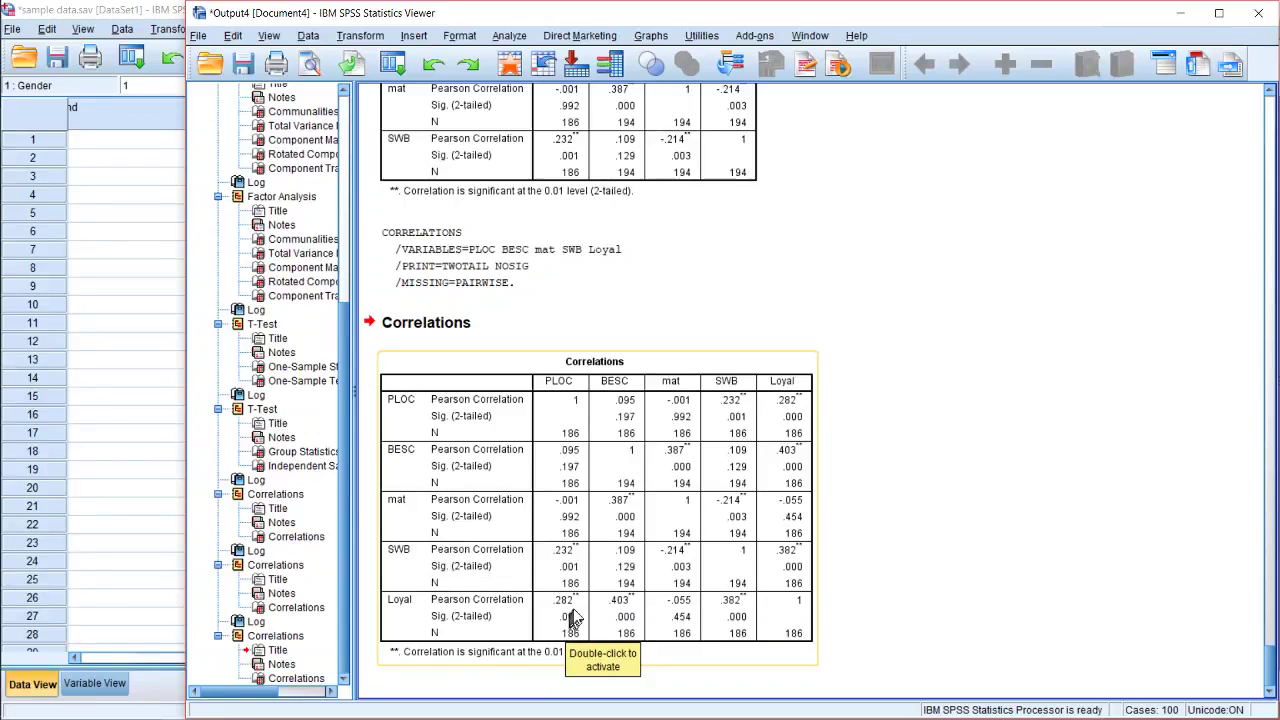
pyautogui.scroll(3, 577, 612)
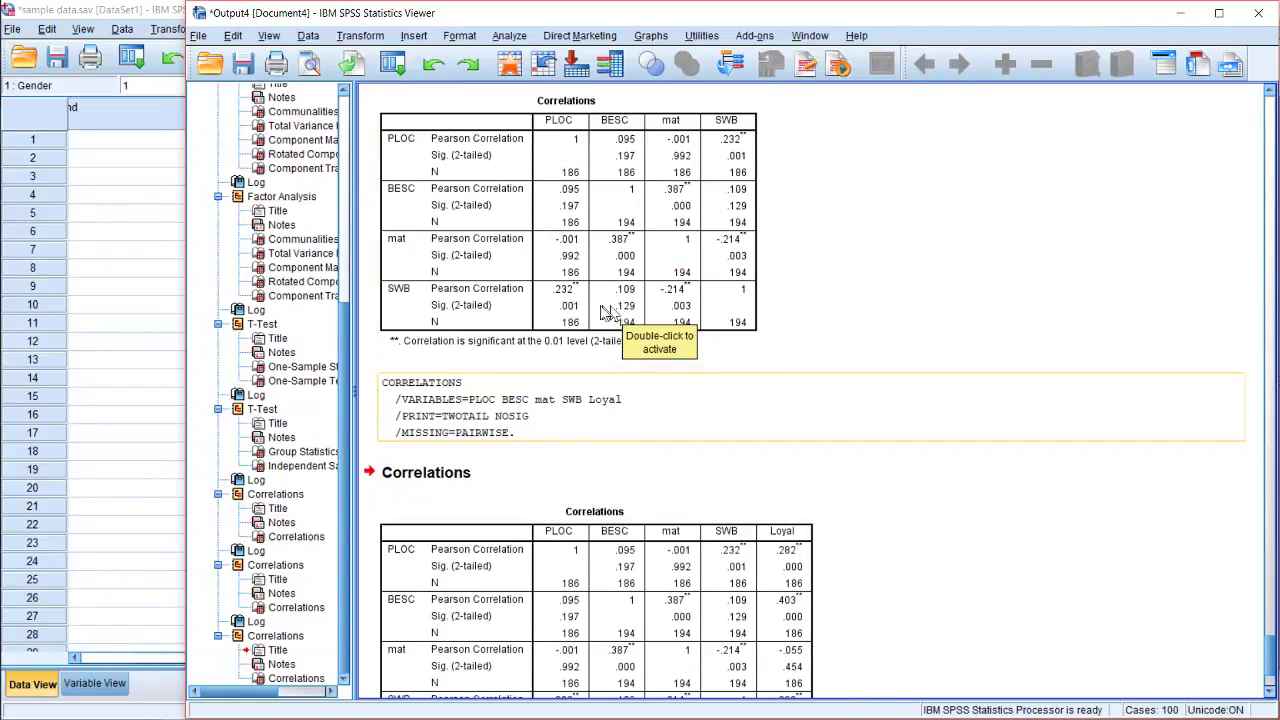
pyautogui.scroll(-3, 577, 600)
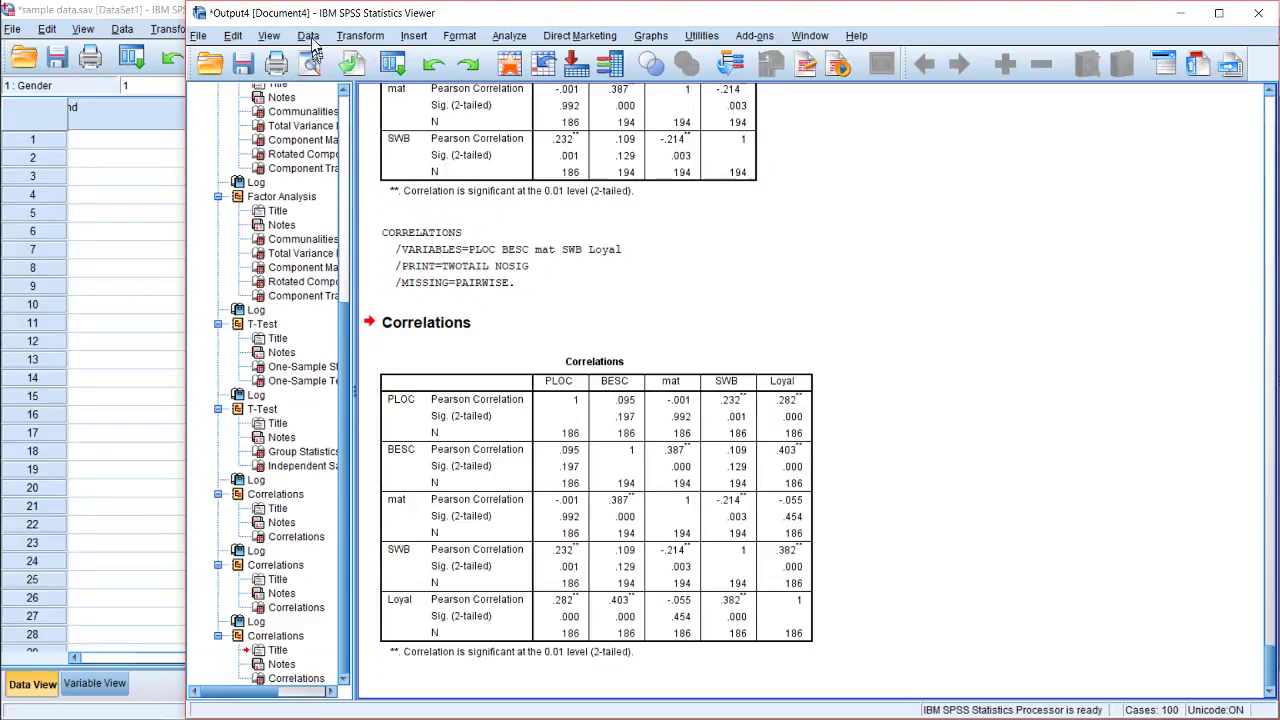
# Set up a linear regression with Loyal as dependent and PLOC as independent variable, using the Enter method, and paste its syntax.
pyautogui.click(509, 36)
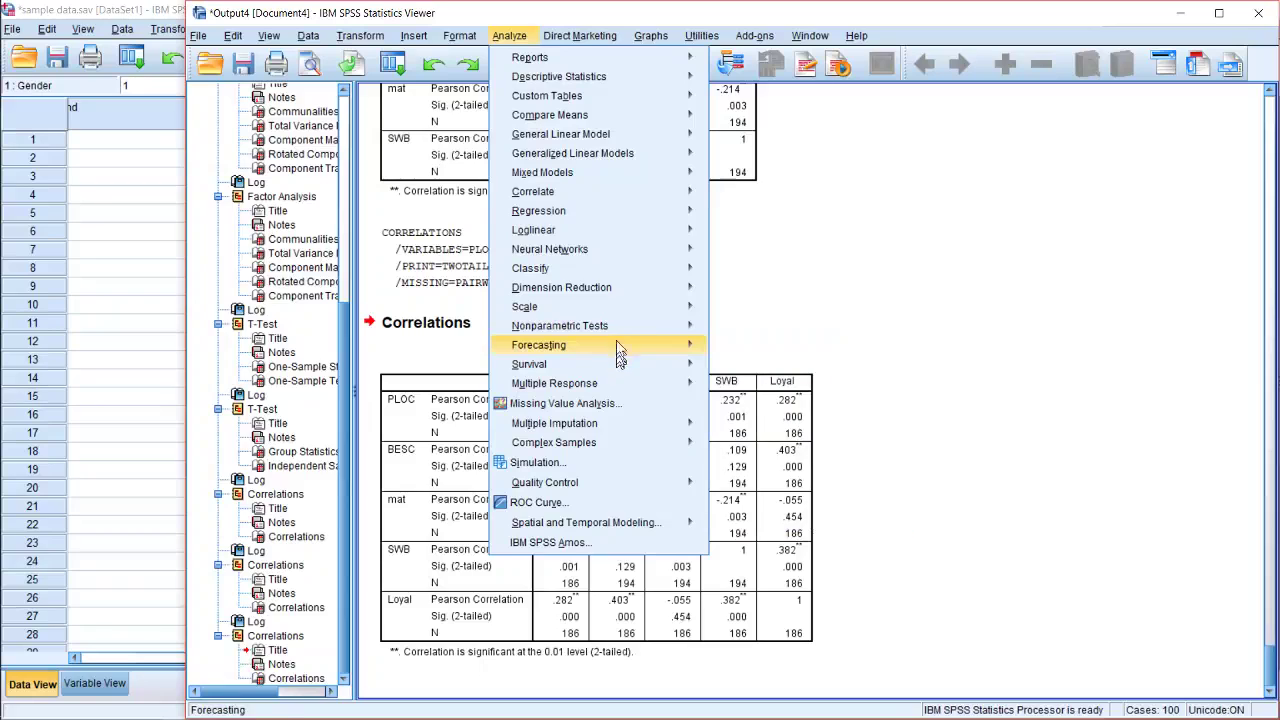
pyautogui.moveTo(632, 216)
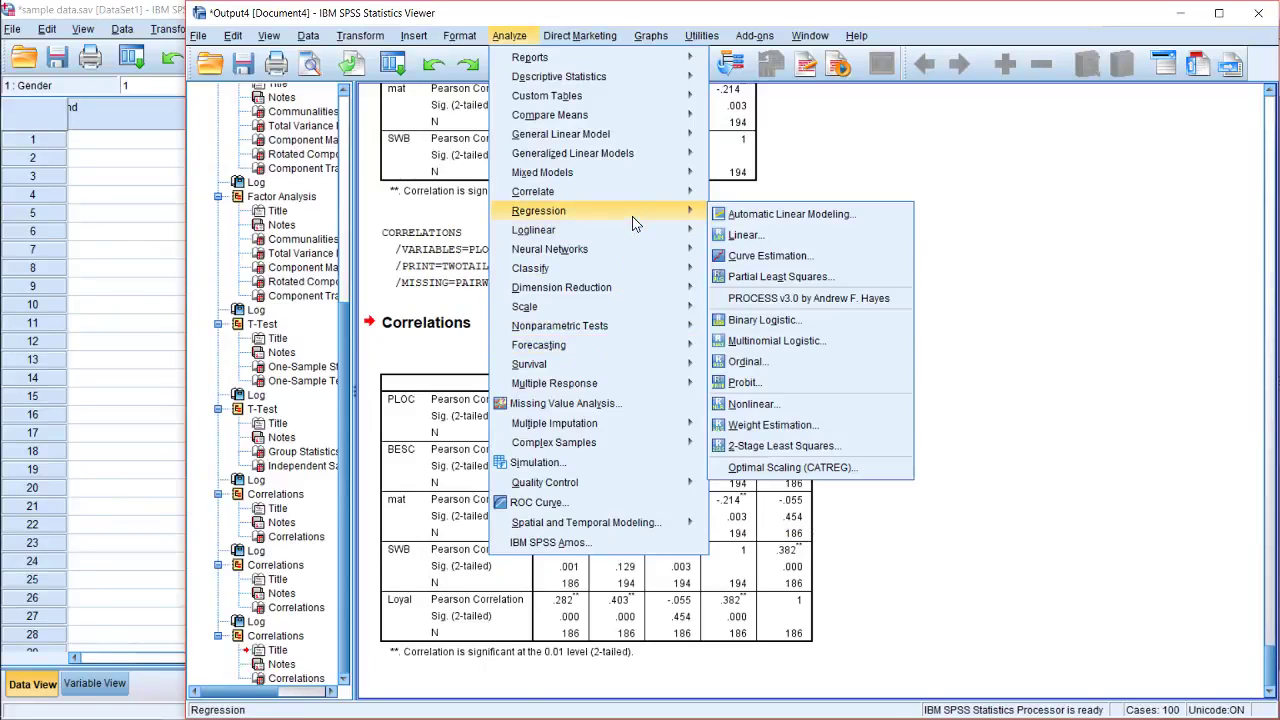
pyautogui.click(760, 237)
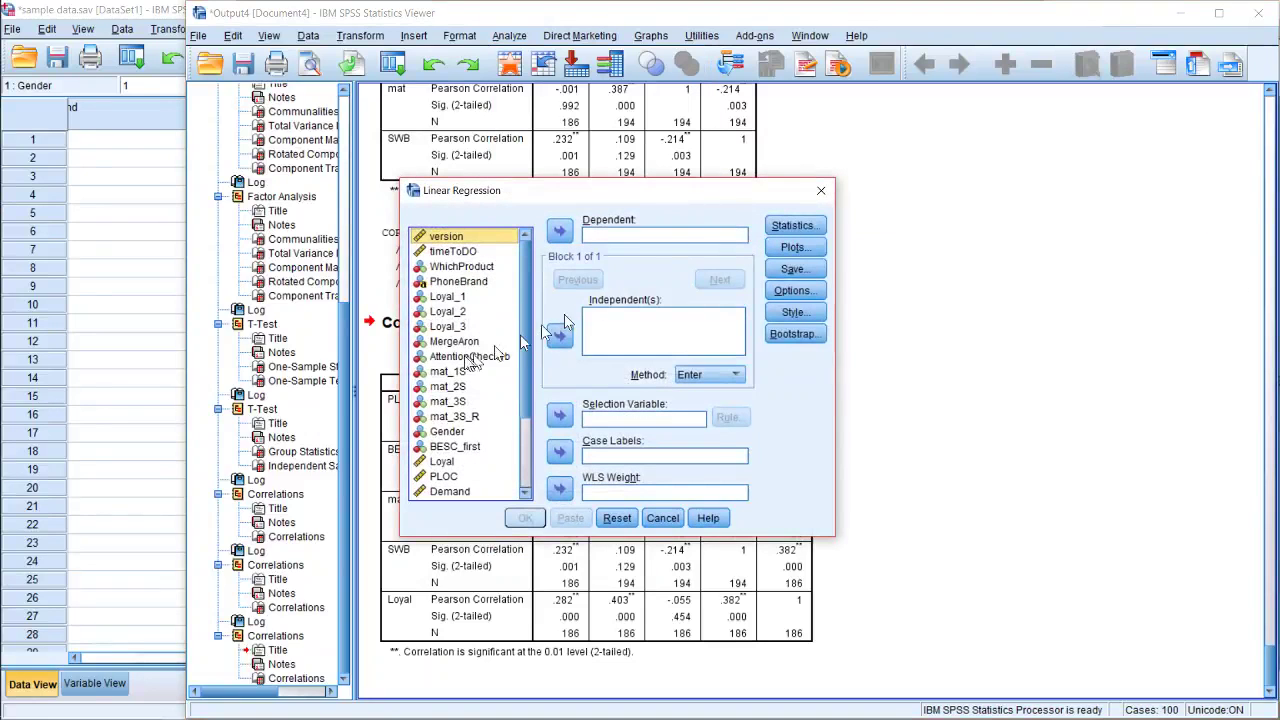
pyautogui.scroll(-2, 524, 371)
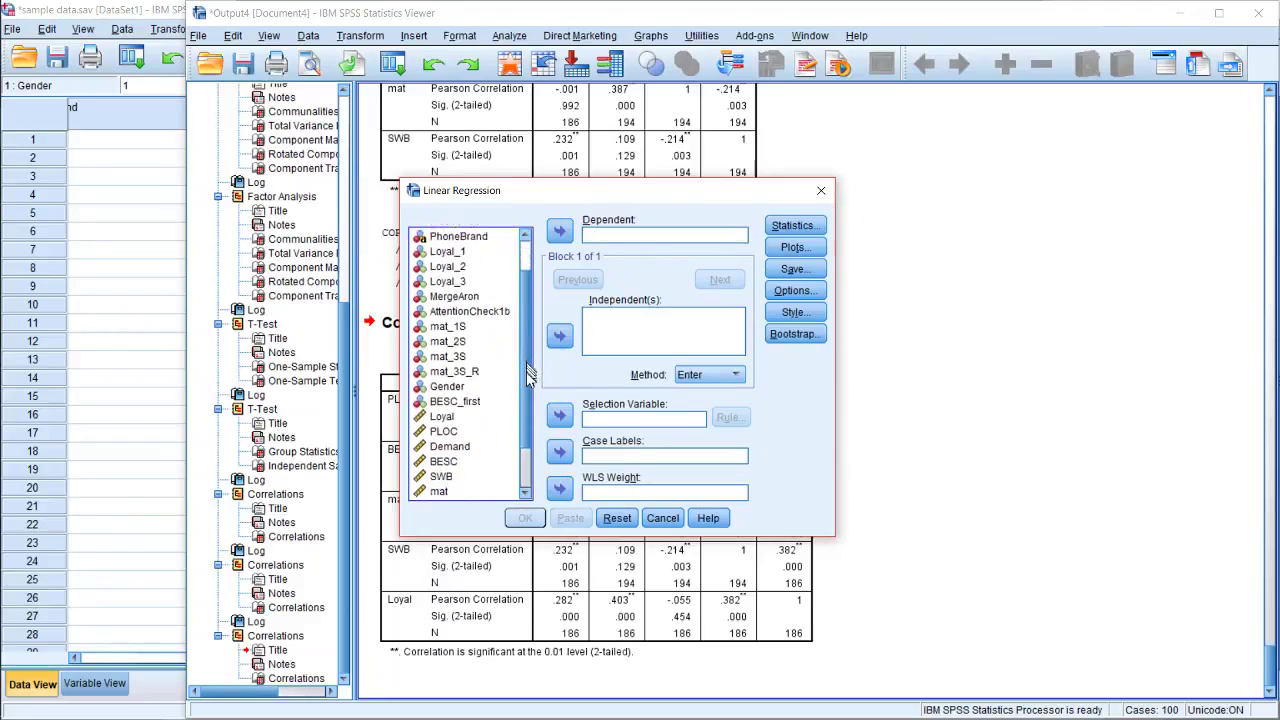
pyautogui.click(443, 357)
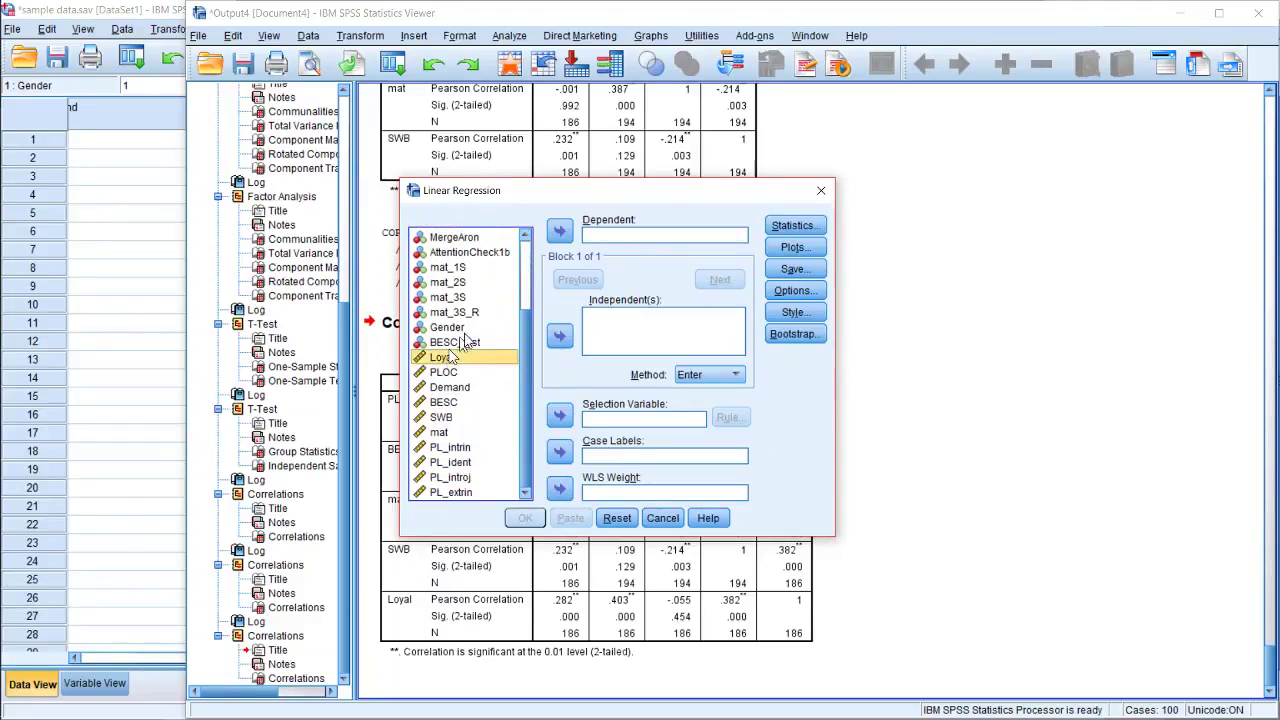
pyautogui.click(560, 232)
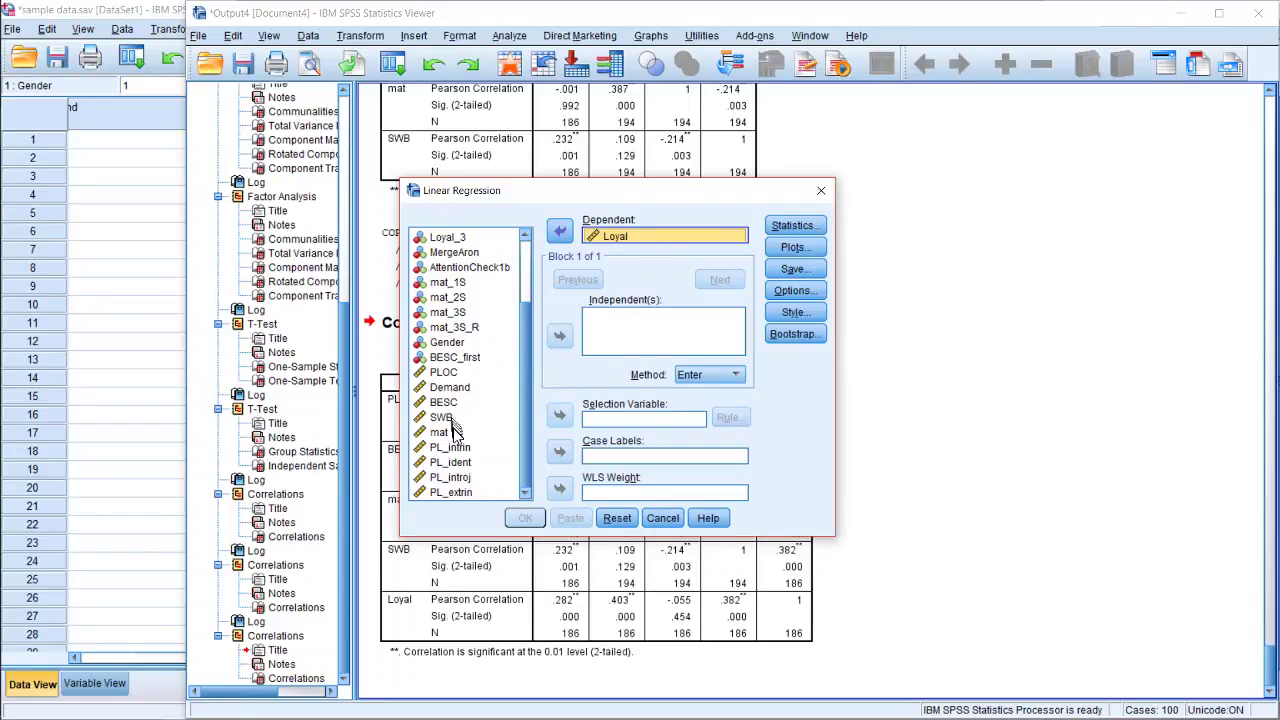
pyautogui.click(452, 372)
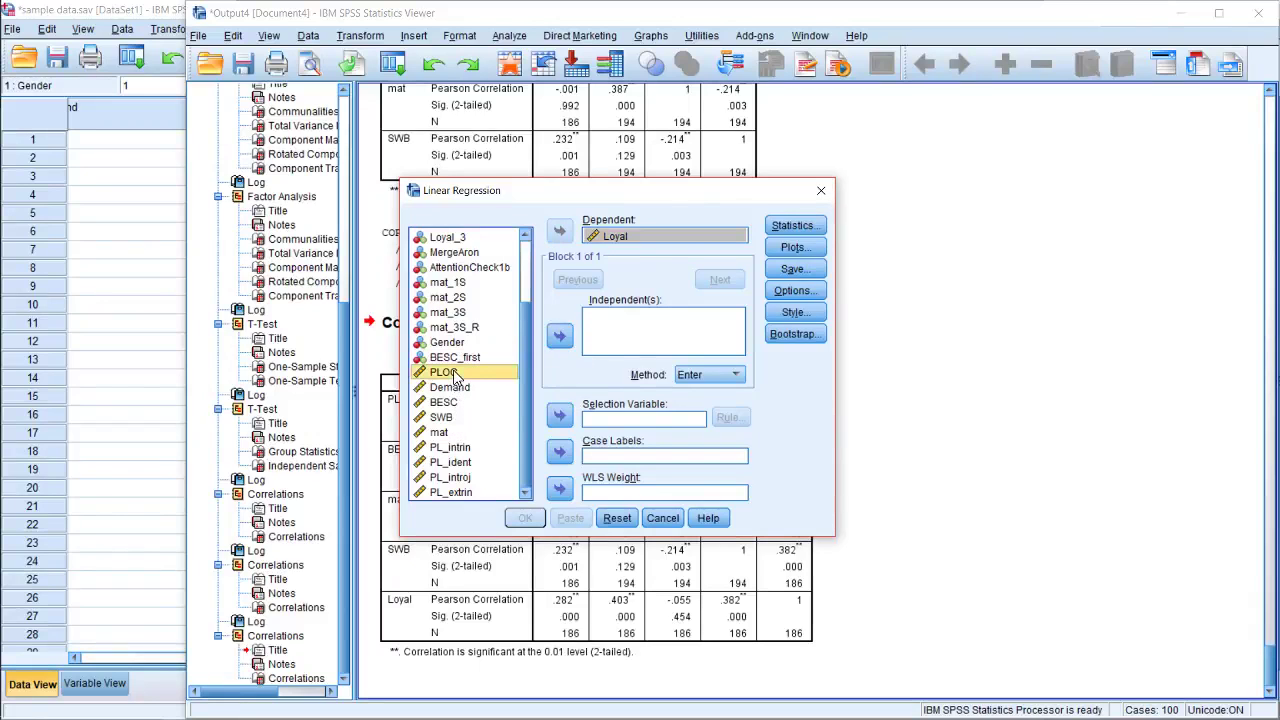
pyautogui.click(561, 337)
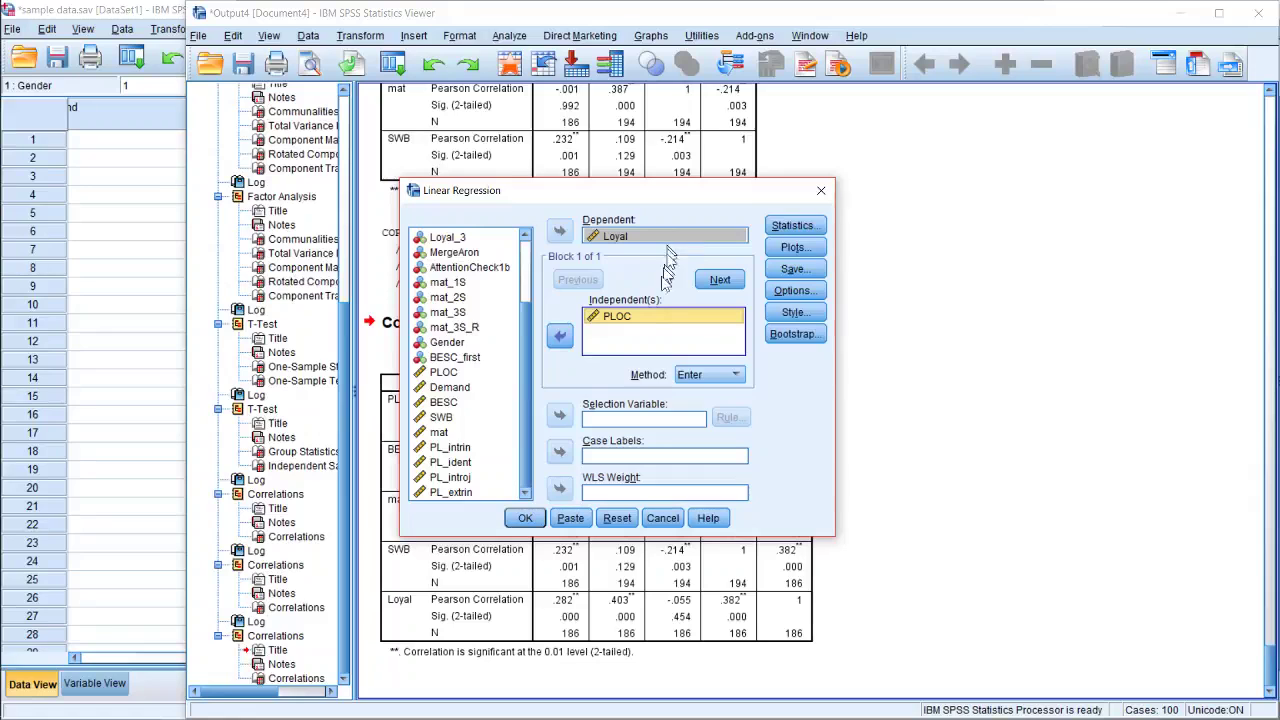
pyautogui.click(568, 518)
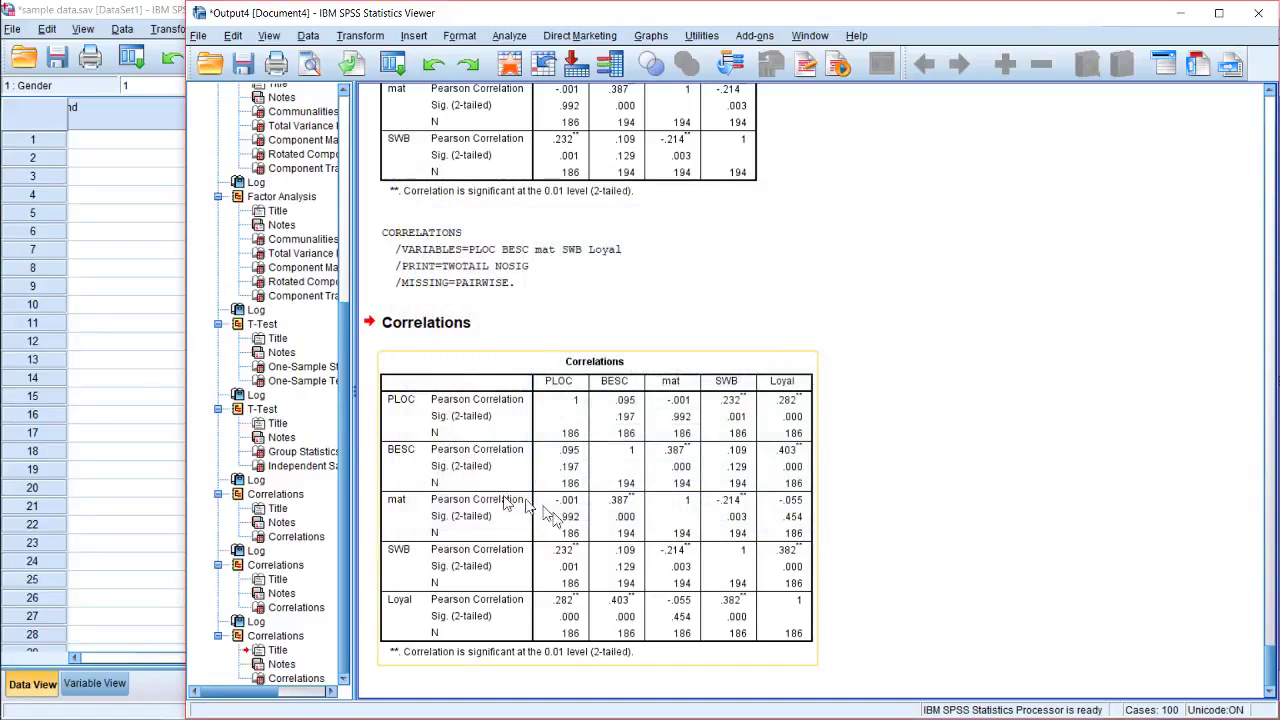
# Insert two blank lines above the pasted REGRESSION command in the Syntax1 window.
pyautogui.moveTo(14, 208)
pyautogui.moveTo(26, 128)
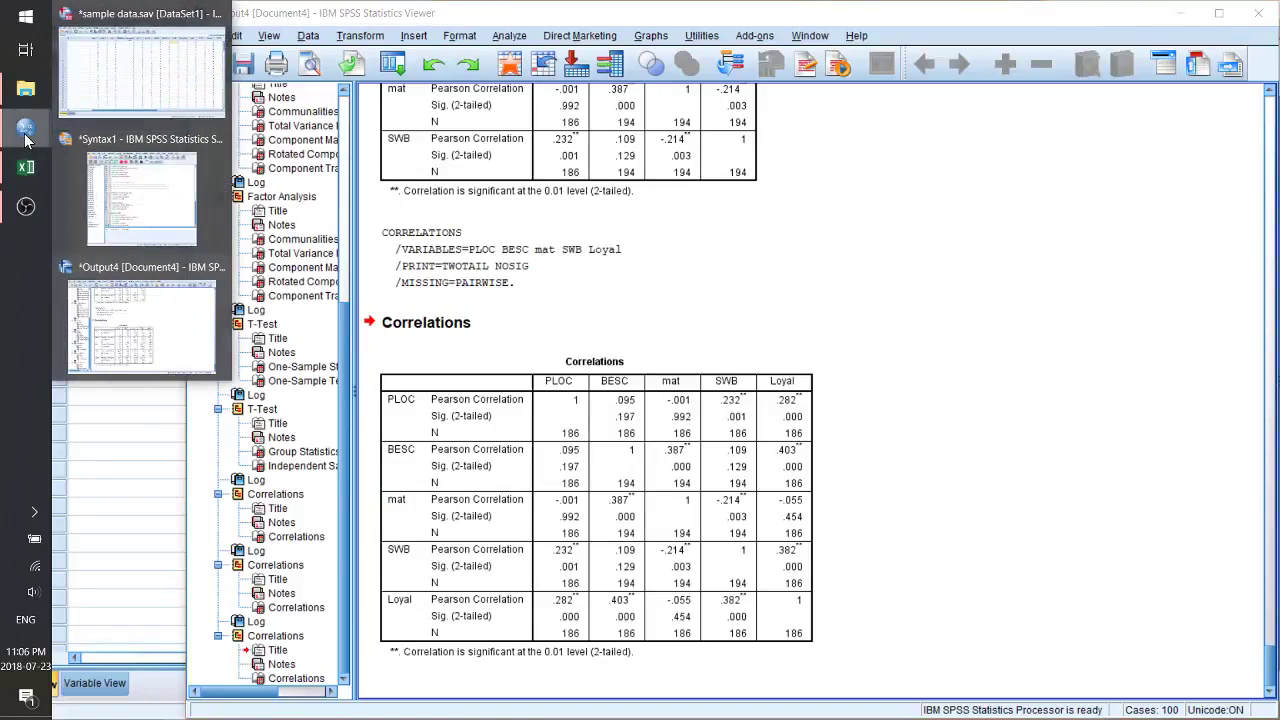
pyautogui.click(190, 170)
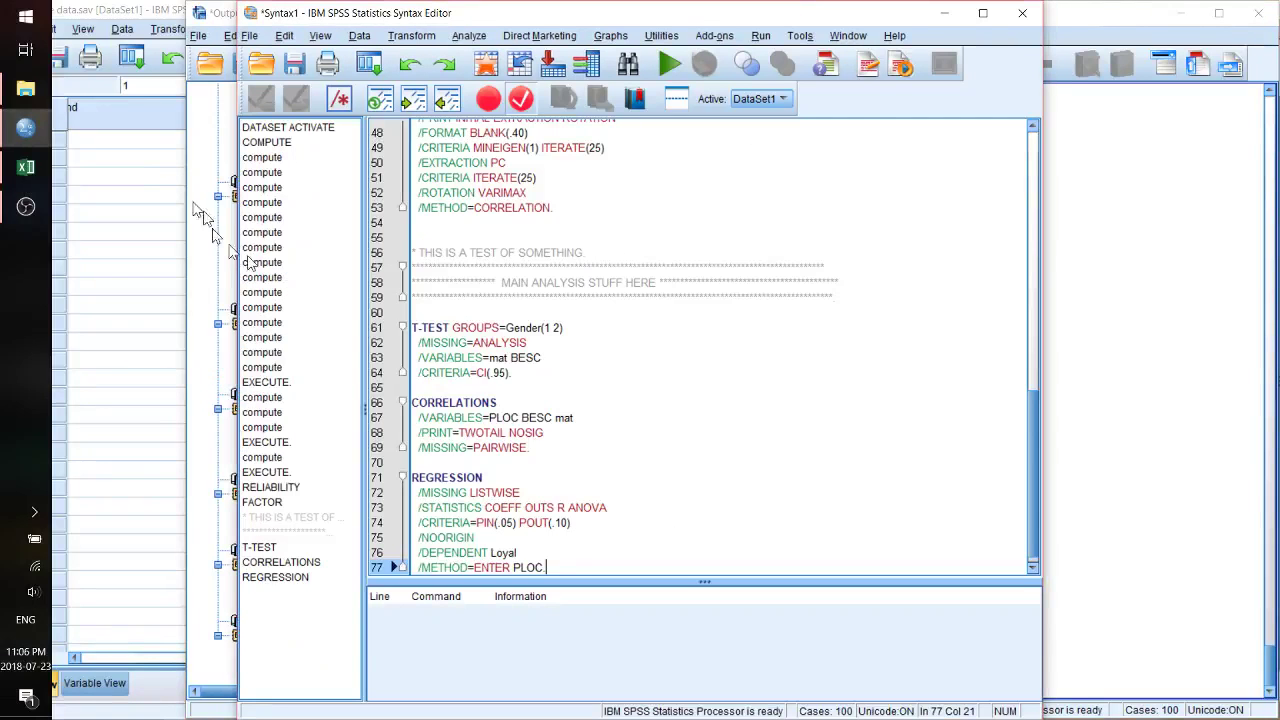
pyautogui.click(593, 457)
pyautogui.press('Home')
pyautogui.press('Return')
pyautogui.press('Return')
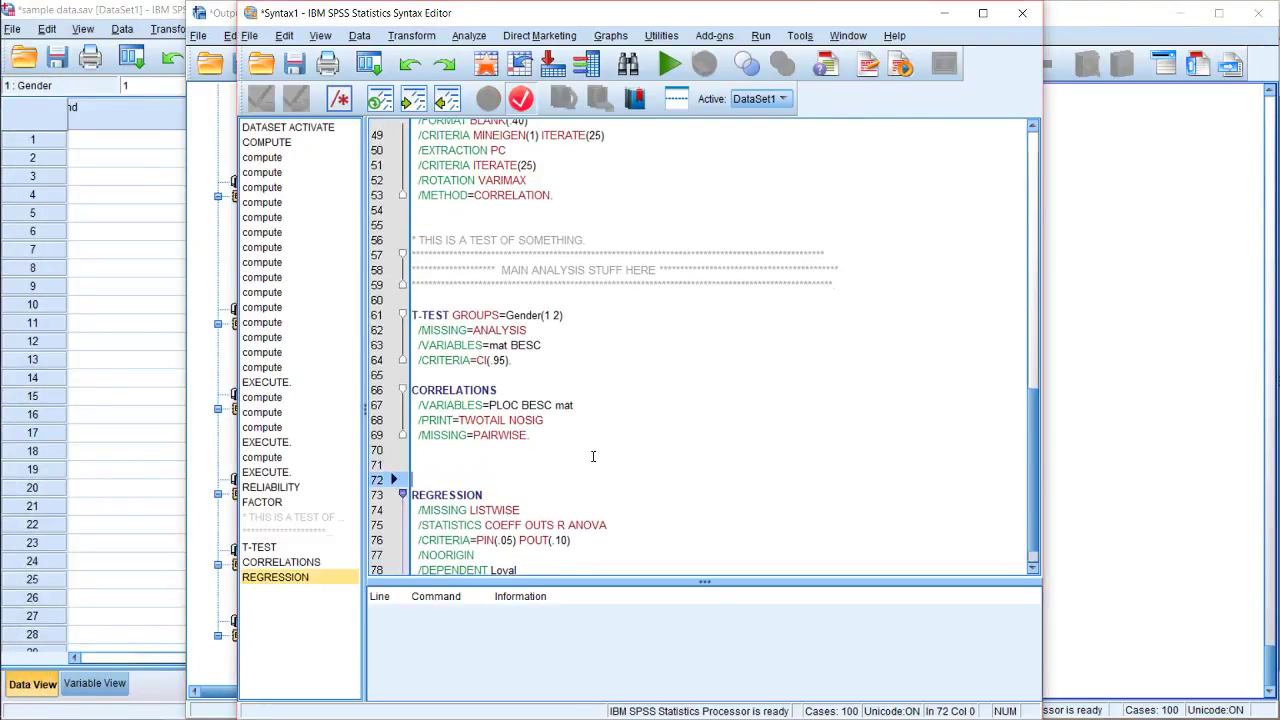
# Run the pasted REGRESSION command of Loyal on PLOC and compare its Coefficients table with the Correlations table above it.
pyautogui.press('Down')
pyautogui.press('Down')
pyautogui.press('Down')
pyautogui.press('Down')
pyautogui.press('Down')
pyautogui.press('Down')
pyautogui.press('Down')
pyautogui.press('Down')
pyautogui.press('Down')
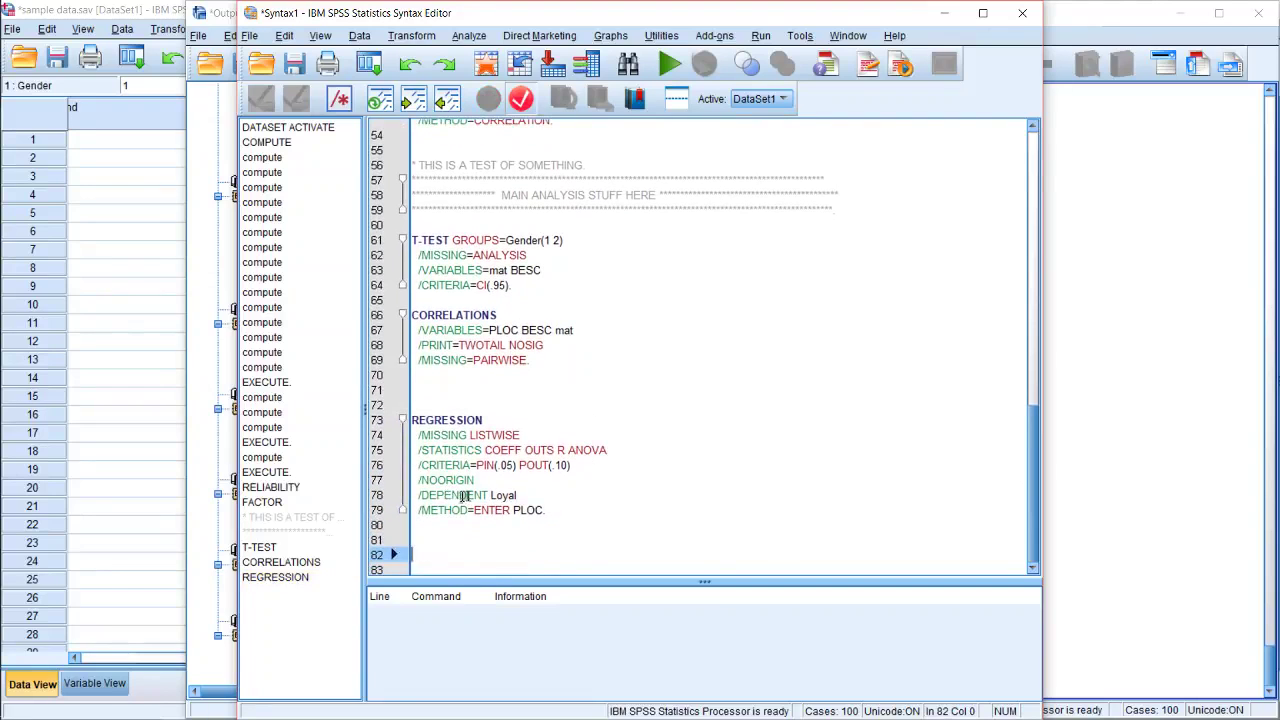
pyautogui.click(504, 495)
pyautogui.click(470, 510)
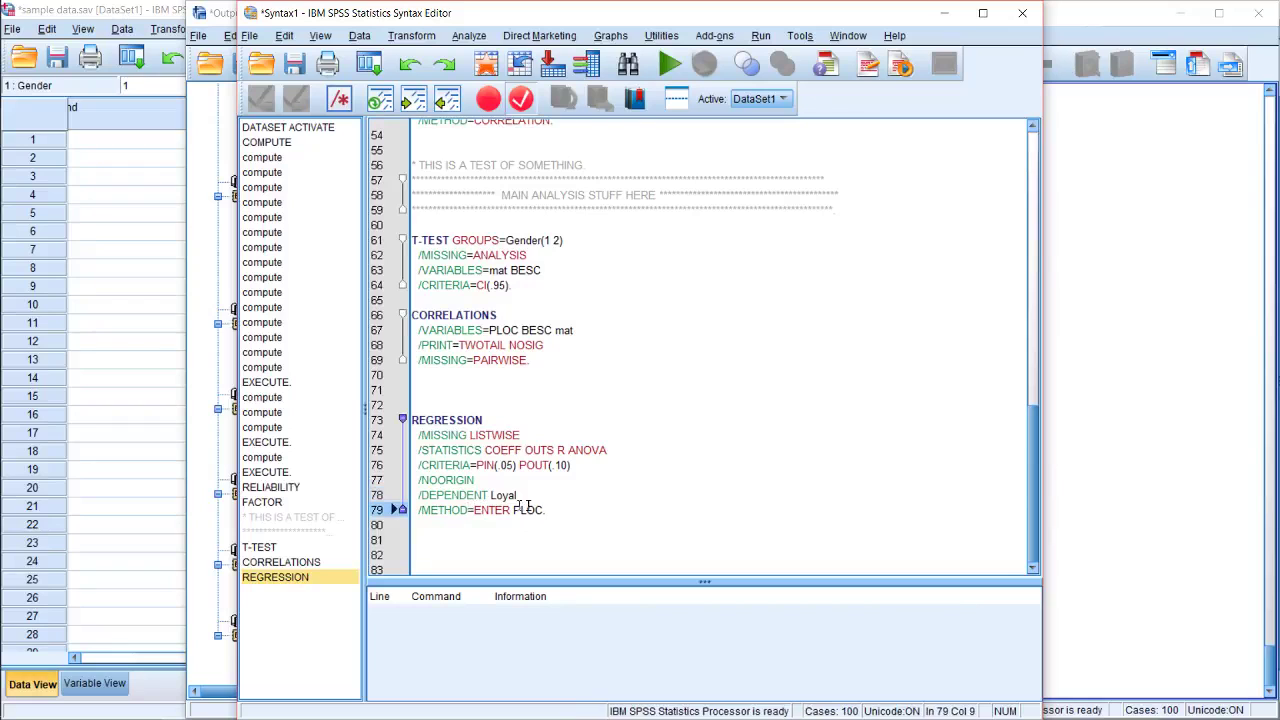
pyautogui.click(549, 510)
pyautogui.moveTo(590, 510); pyautogui.dragTo(411, 420)
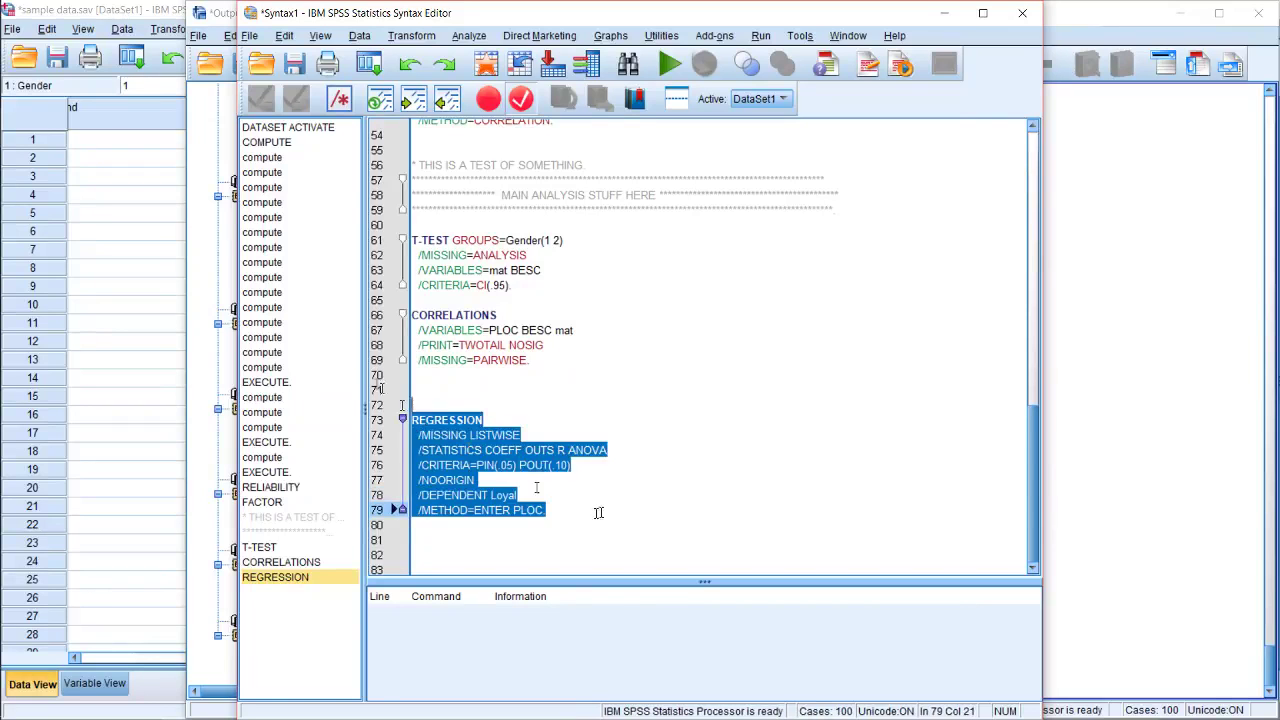
pyautogui.click(669, 64)
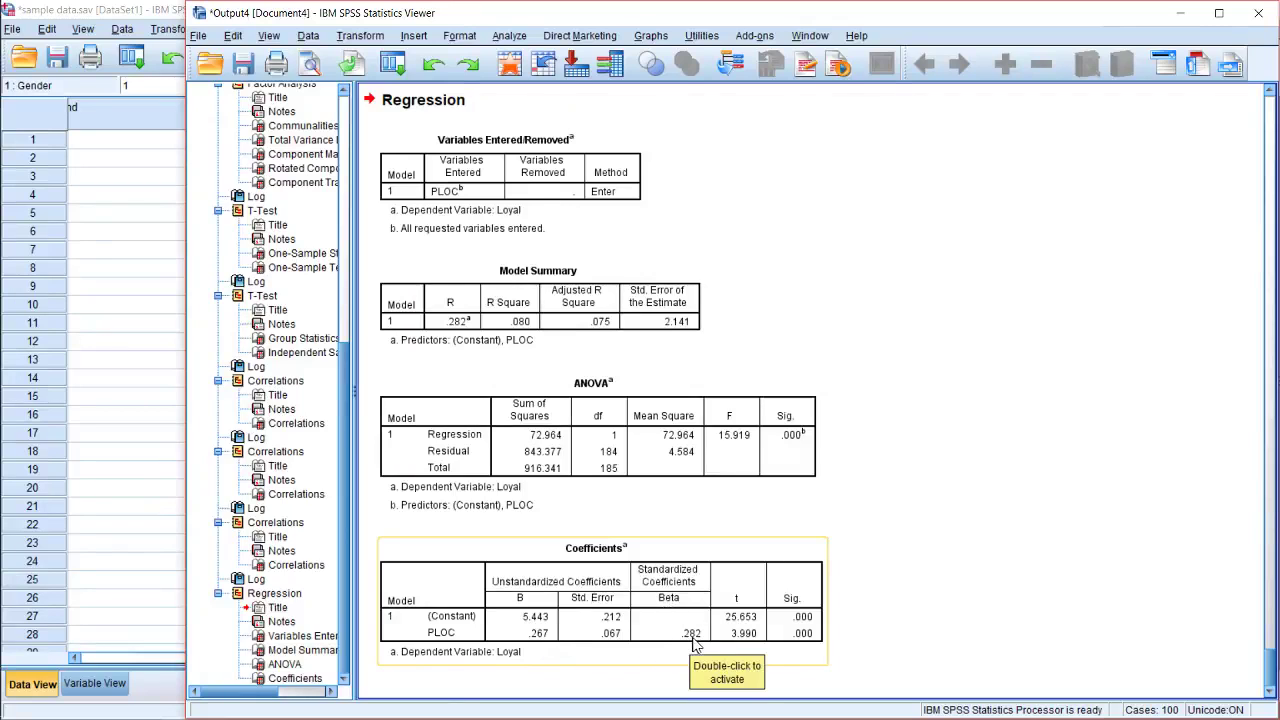
pyautogui.scroll(10, 789, 643)
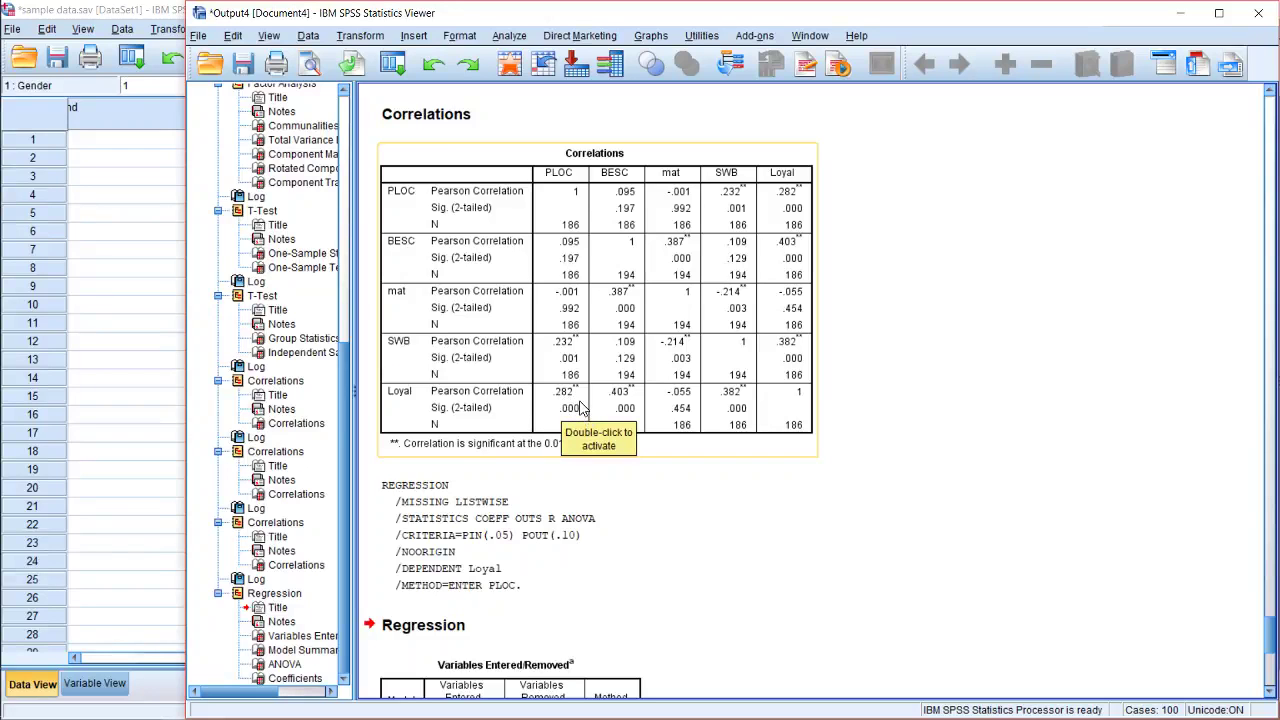
pyautogui.scroll(-5, 590, 425)
pyautogui.scroll(-1, 800, 630)
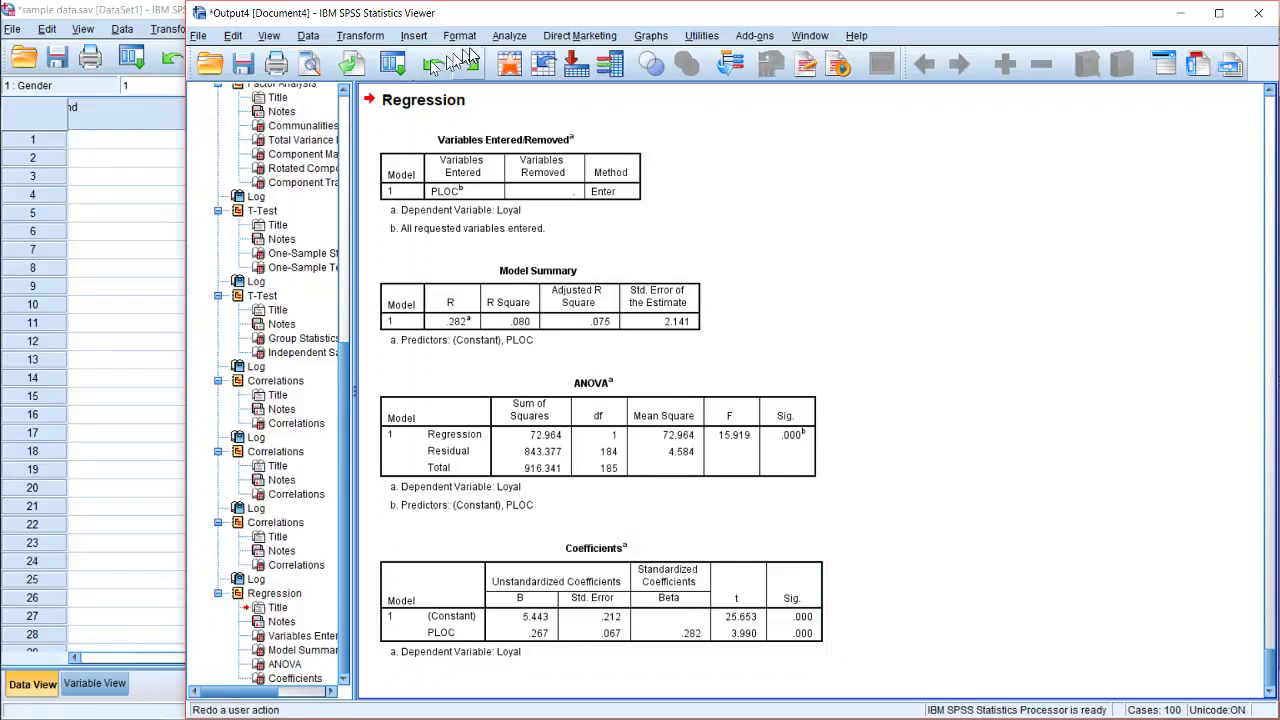
pyautogui.click(518, 36)
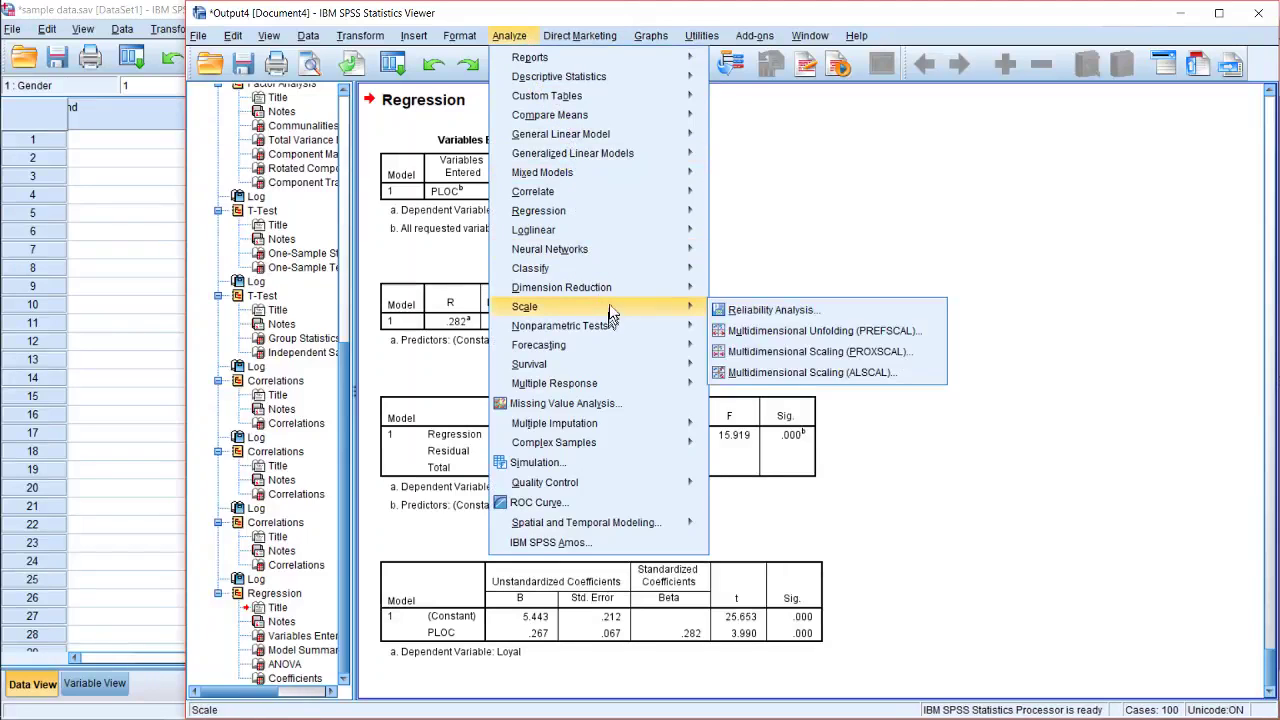
pyautogui.moveTo(625, 287)
pyautogui.moveTo(640, 212)
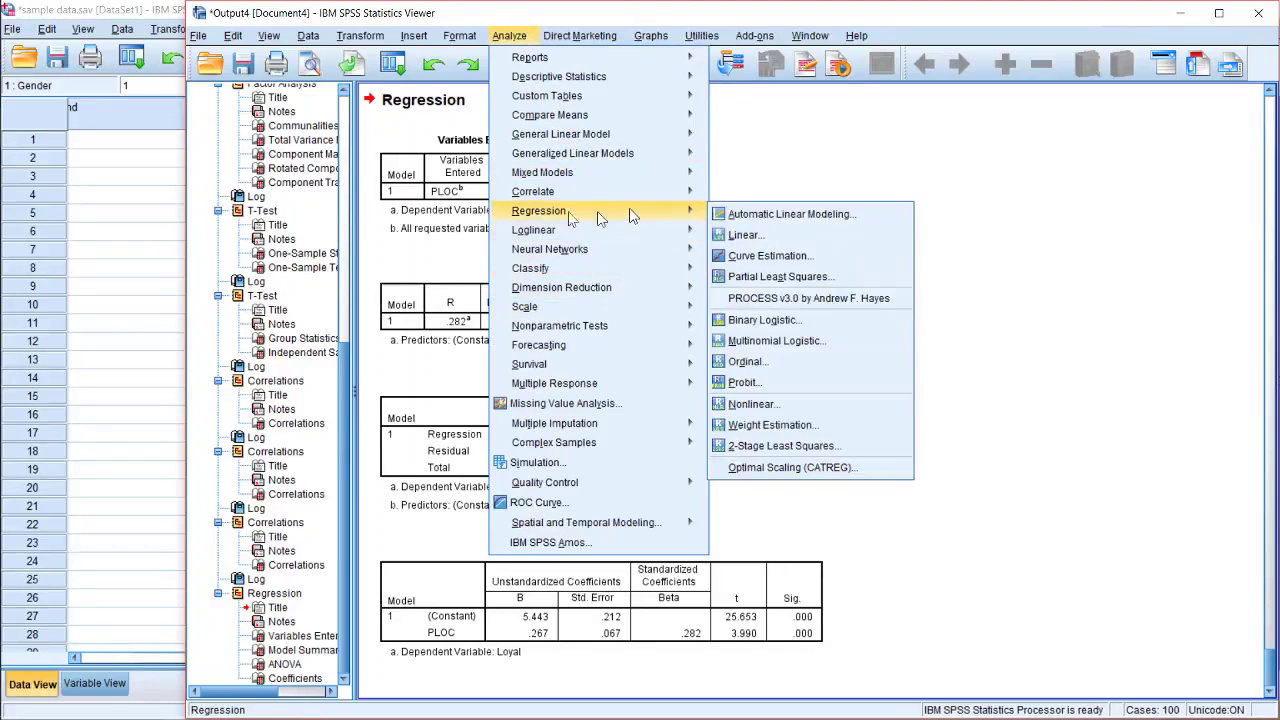
# Return to the Syntax1 window and add SWB after PLOC on the REGRESSION command's METHOD=ENTER line.
pyautogui.click(26, 127)
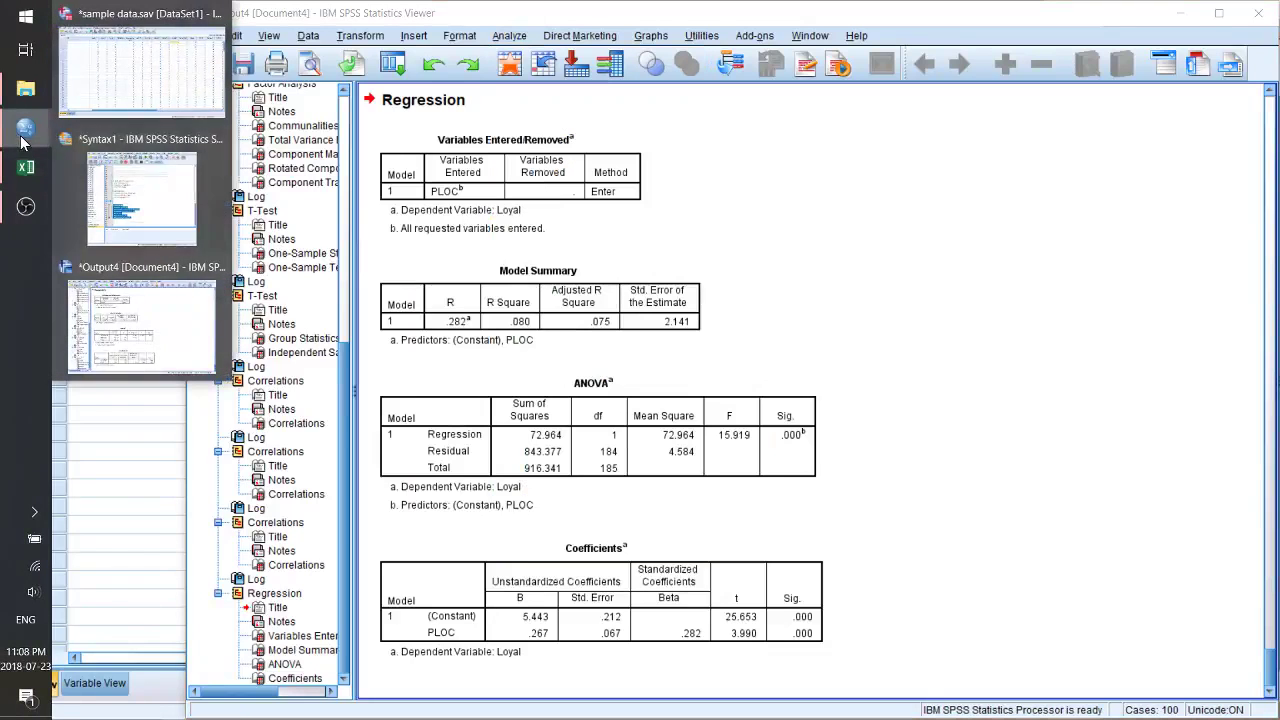
pyautogui.click(178, 175)
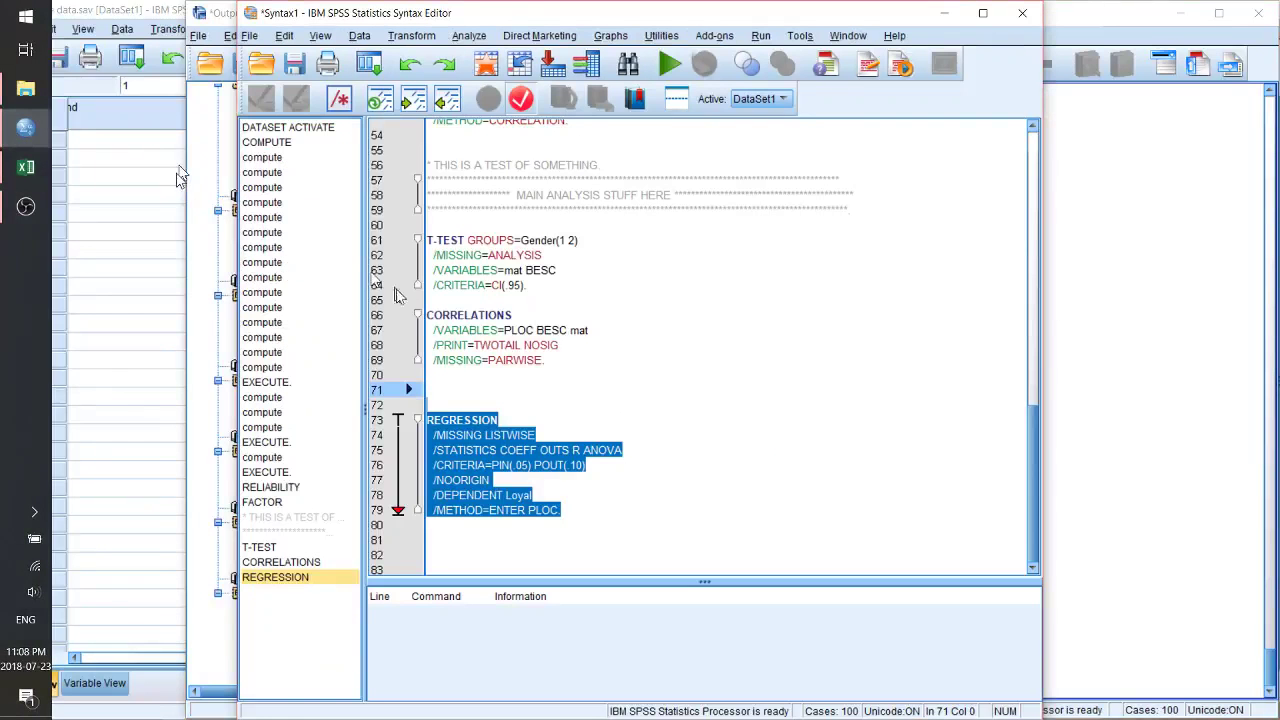
pyautogui.click(560, 515)
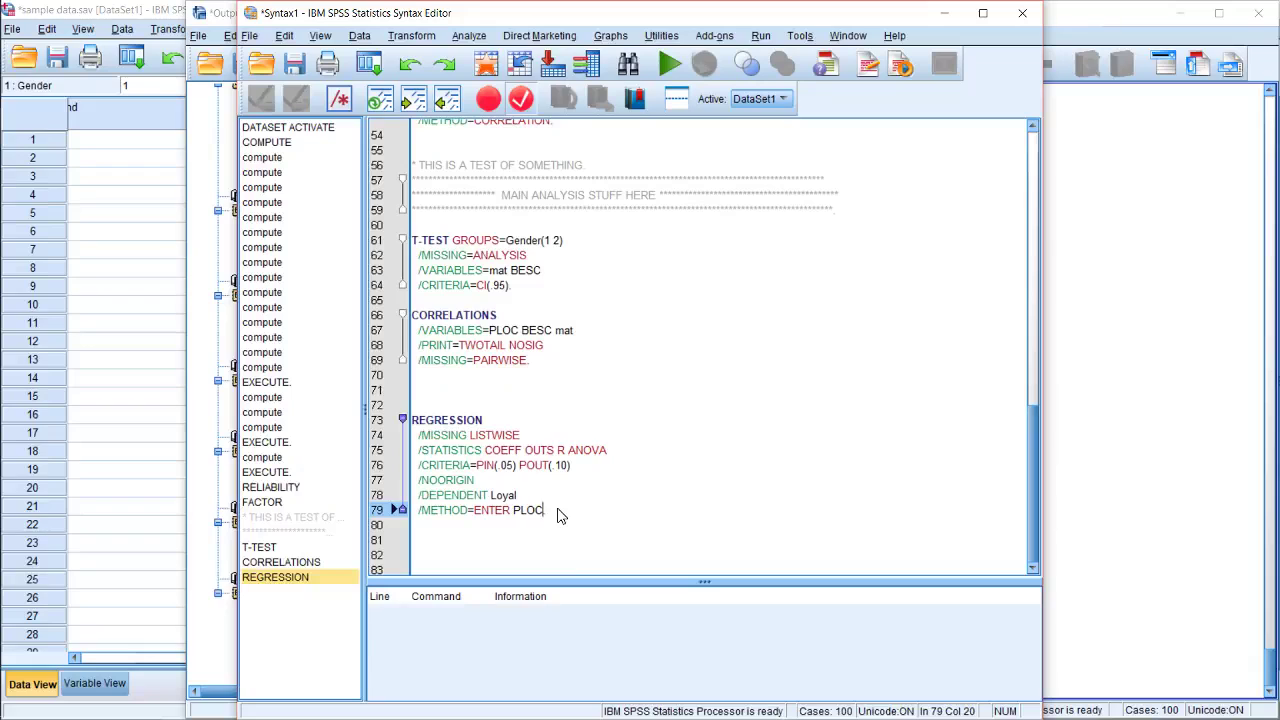
pyautogui.write('S')
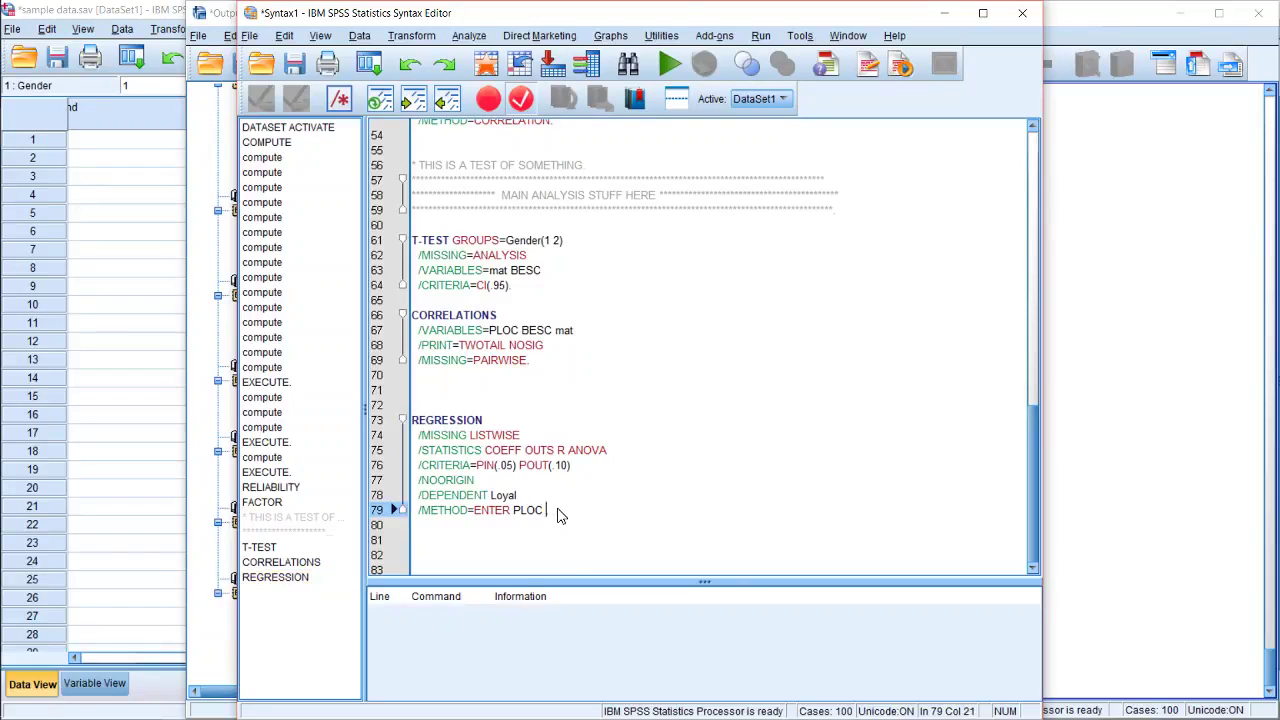
pyautogui.write('WB')
# Select the whole REGRESSION command with PLOC and SWB as predictors and run it.
pyautogui.hotkey('shift', 'Up')
pyautogui.hotkey('shift', 'Up')
pyautogui.hotkey('shift', 'Up')
pyautogui.hotkey('shift', 'Up')
pyautogui.hotkey('shift', 'Up')
pyautogui.hotkey('shift', 'Up')
pyautogui.hotkey('shift', 'Up')
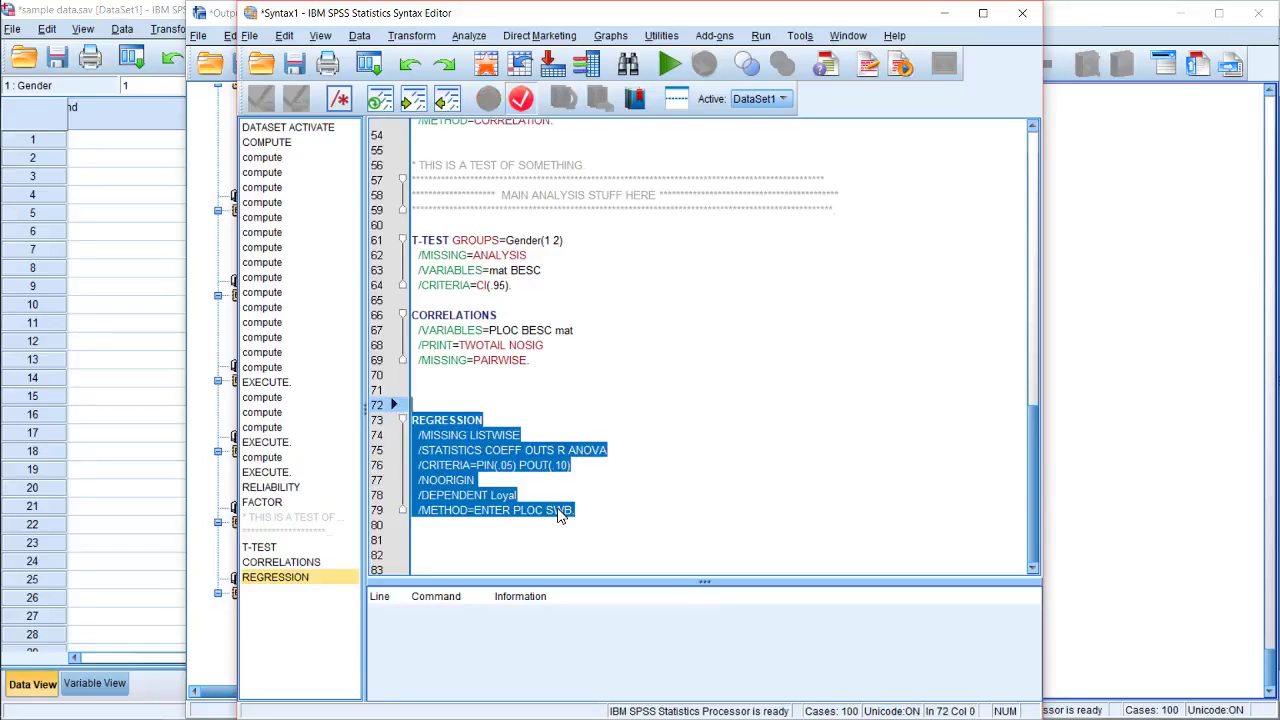
pyautogui.click(669, 64)
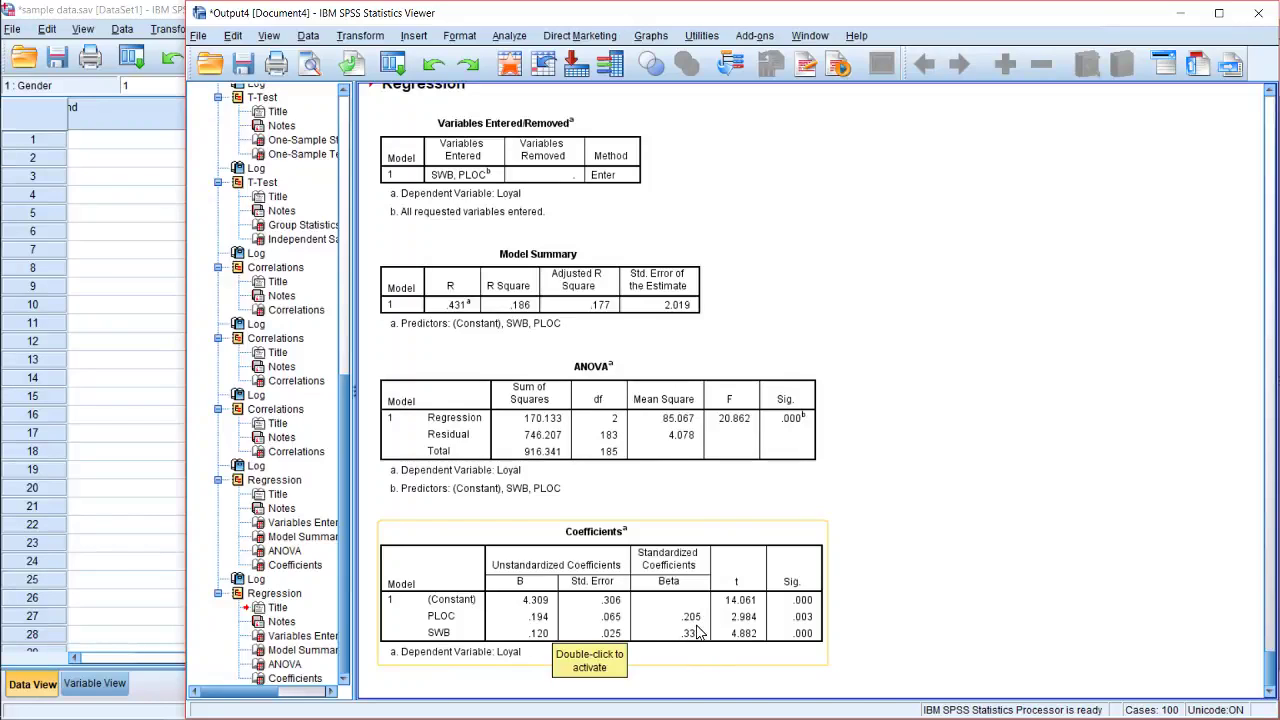
# Compare the standardized coefficients of PLOC and SWB with their correlations with Loyal and with the earlier PLOC-only regression.
pyautogui.scroll(5, 704, 624)
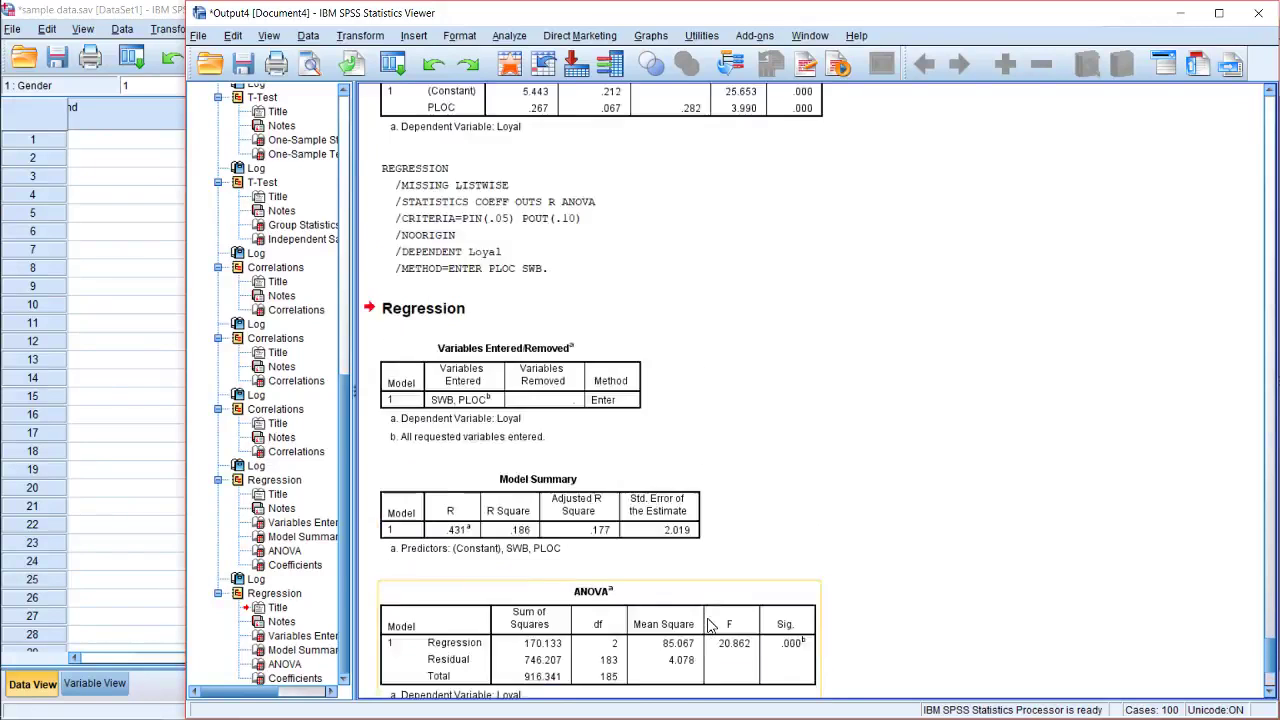
pyautogui.scroll(14, 709, 623)
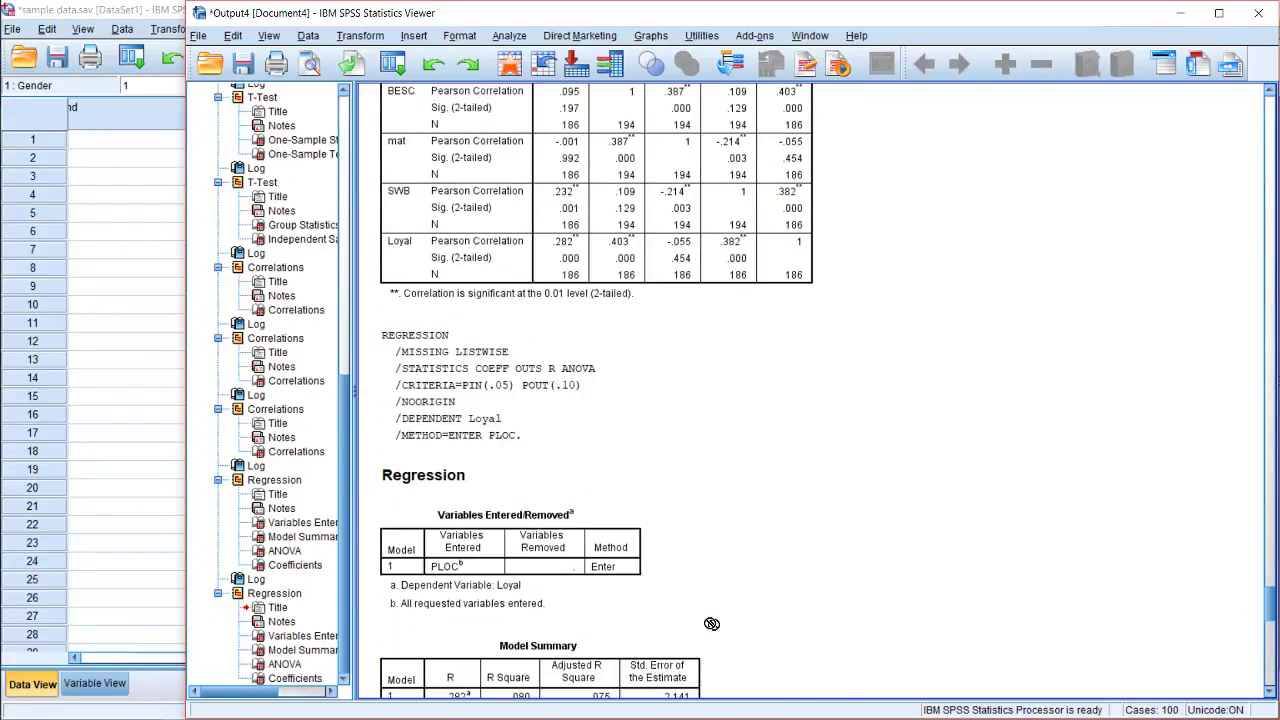
pyautogui.scroll(-1, 706, 624)
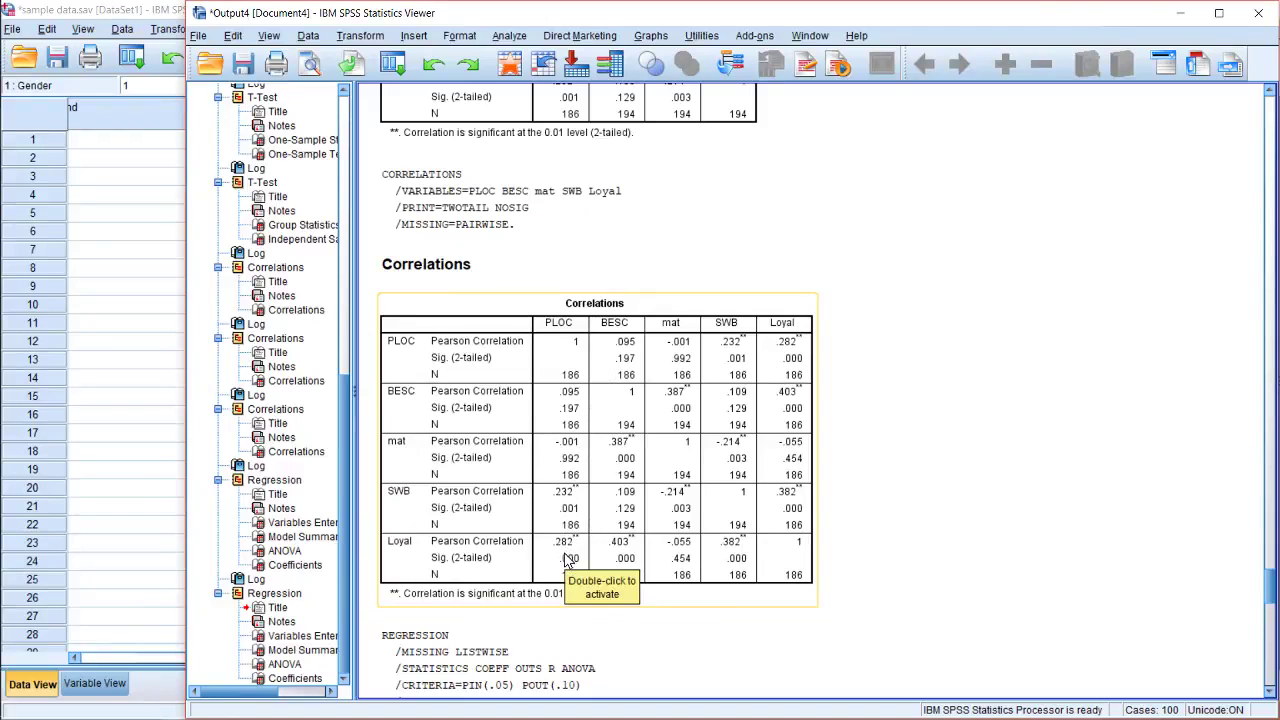
pyautogui.scroll(-6, 588, 570)
pyautogui.scroll(-12, 588, 570)
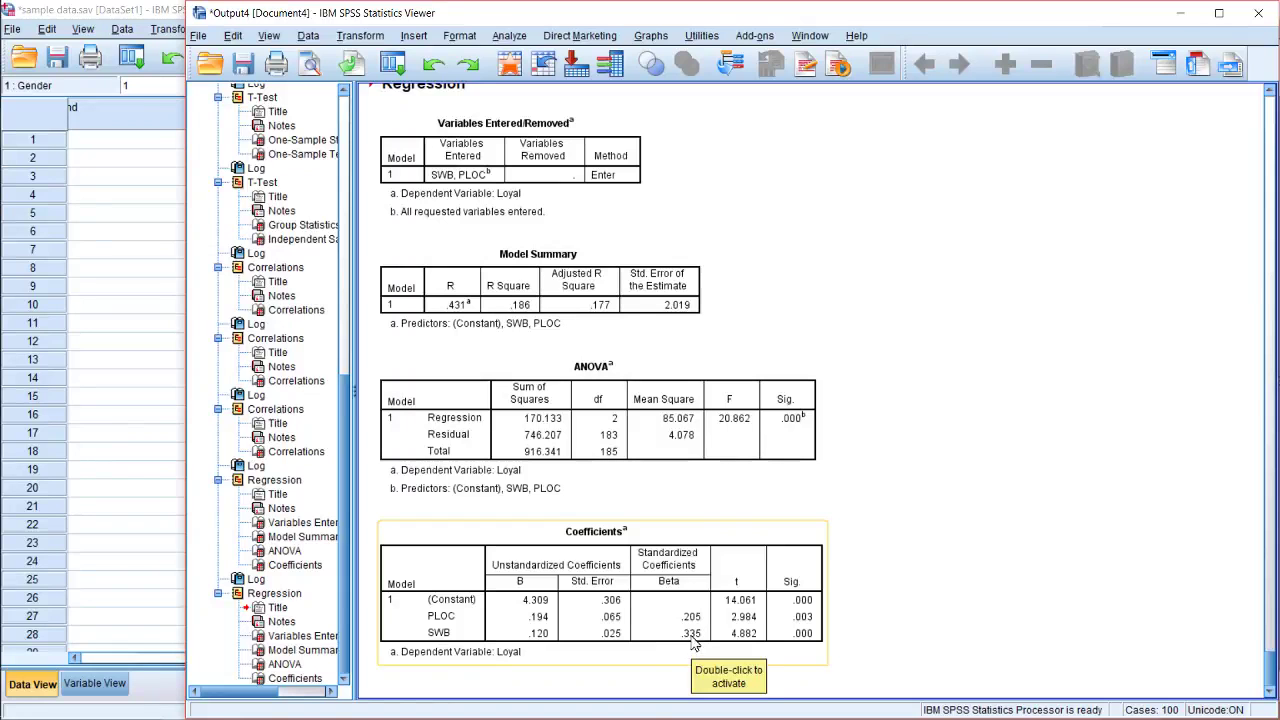
pyautogui.scroll(10, 697, 640)
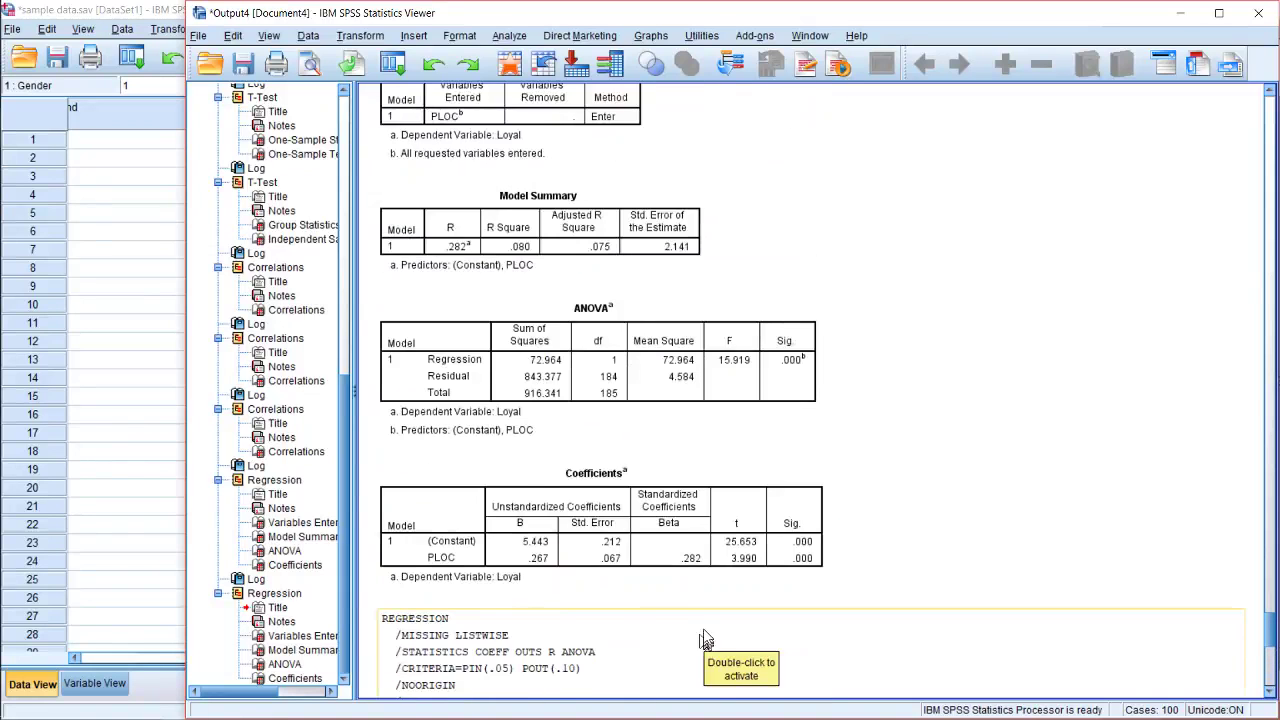
pyautogui.scroll(6, 705, 630)
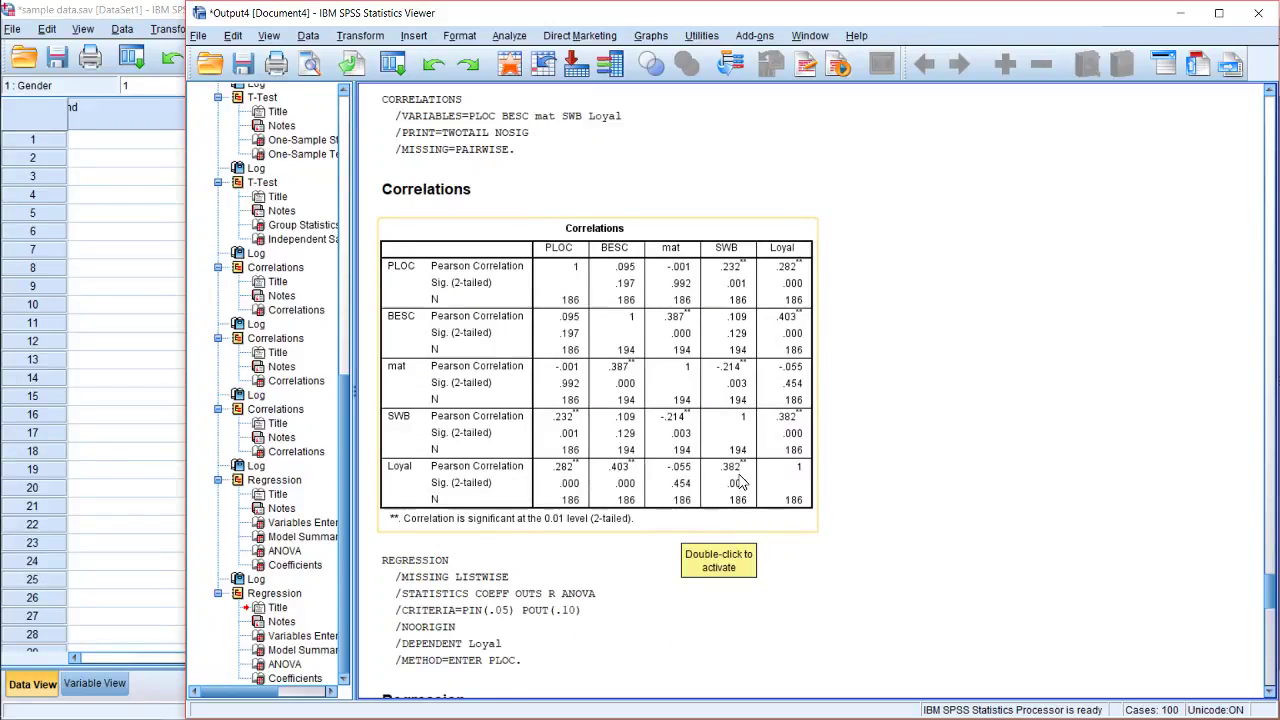
pyautogui.scroll(-15, 740, 483)
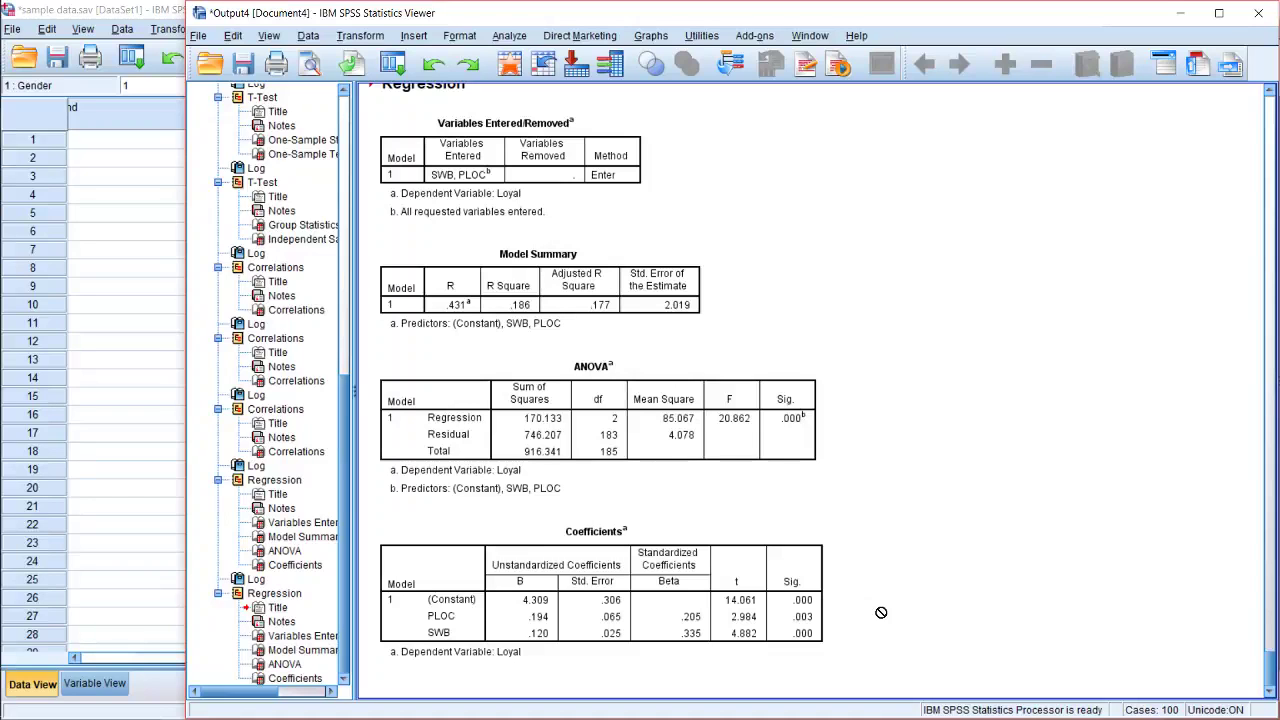
pyautogui.scroll(2, 881, 612)
pyautogui.scroll(-2, 881, 612)
pyautogui.scroll(15, 881, 612)
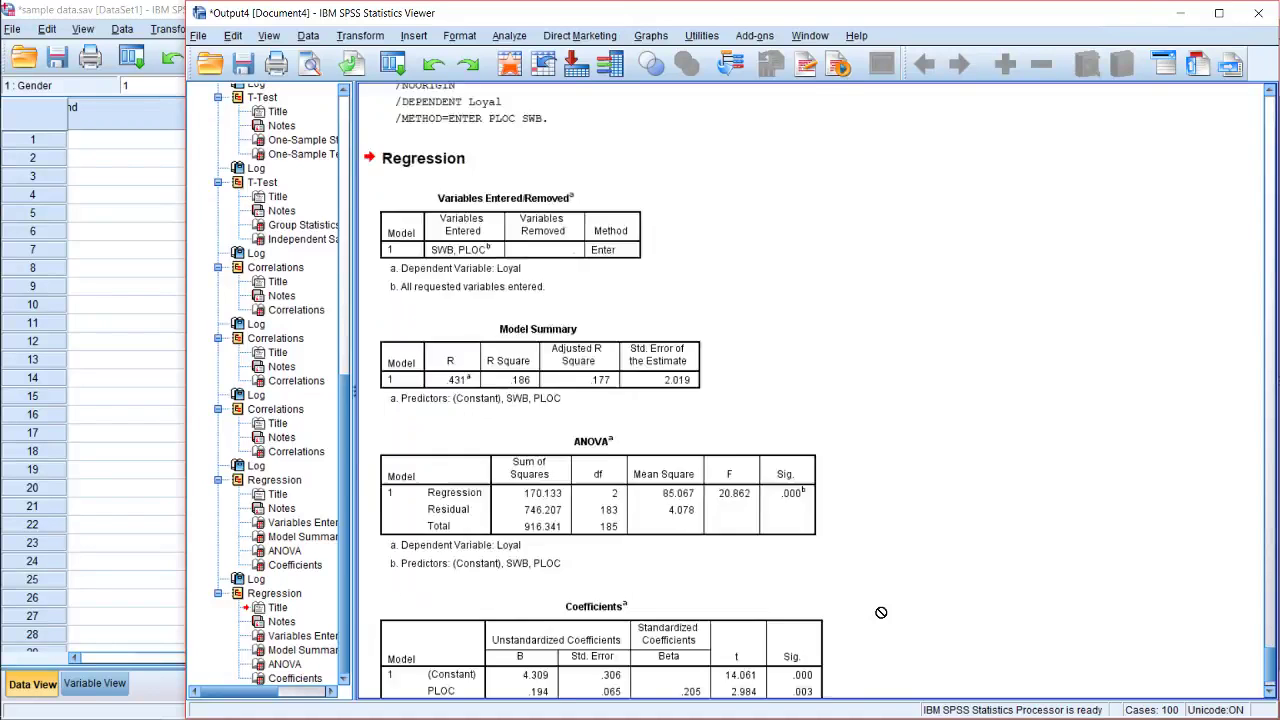
pyautogui.scroll(-15, 881, 612)
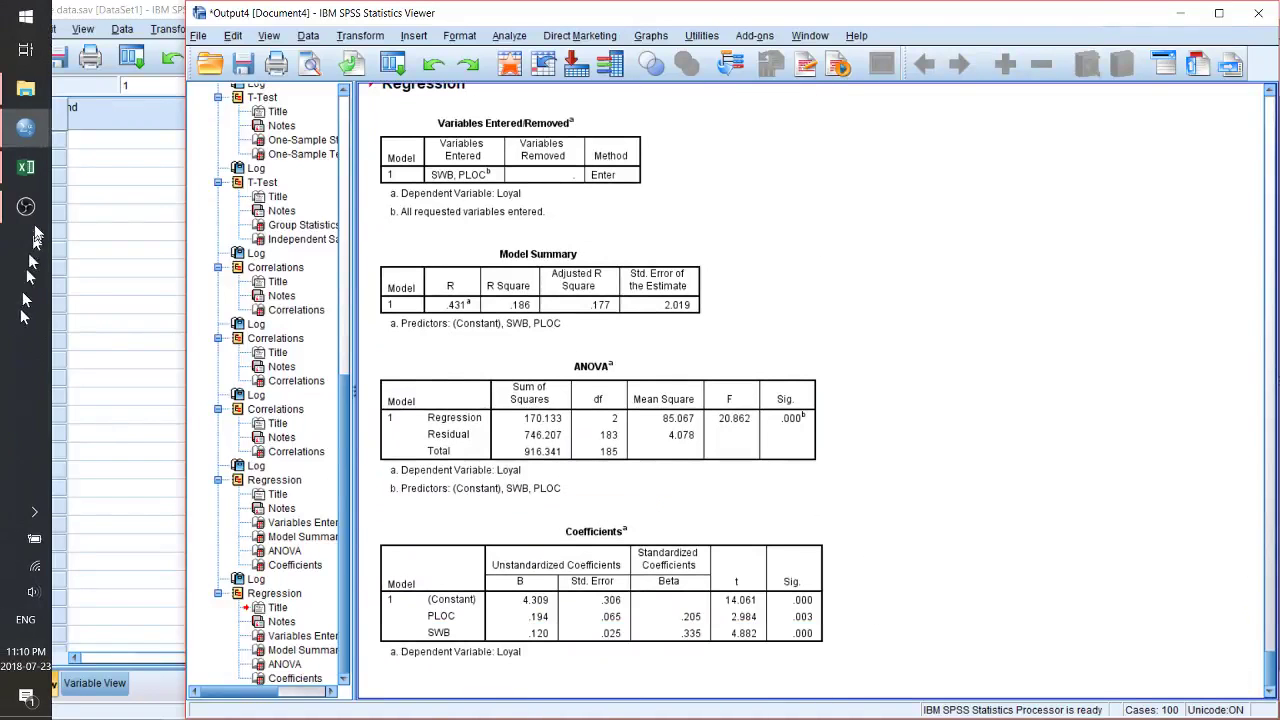
# In the Syntax1 window, replace the predictors PLOC SWB on the REGRESSION command's METHOD=ENTER line with mat BESC.
pyautogui.moveTo(25, 127)
pyautogui.click(128, 181)
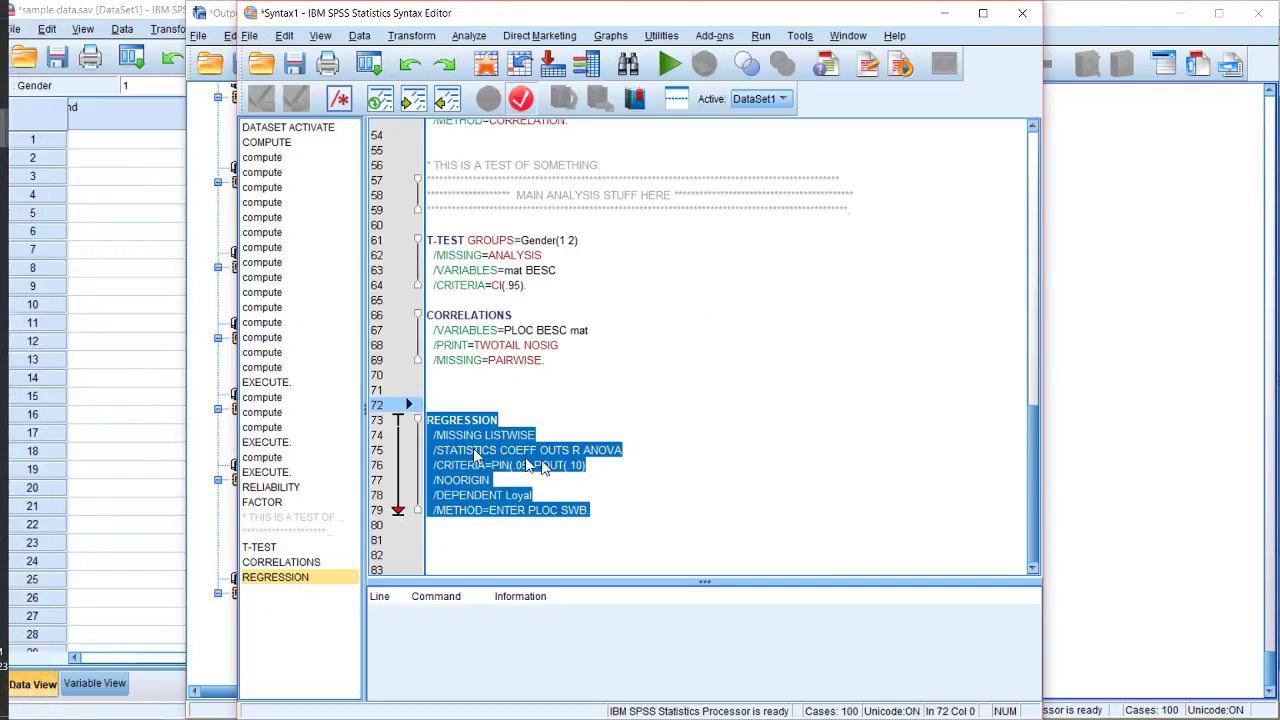
pyautogui.click(516, 493)
pyautogui.write('.')
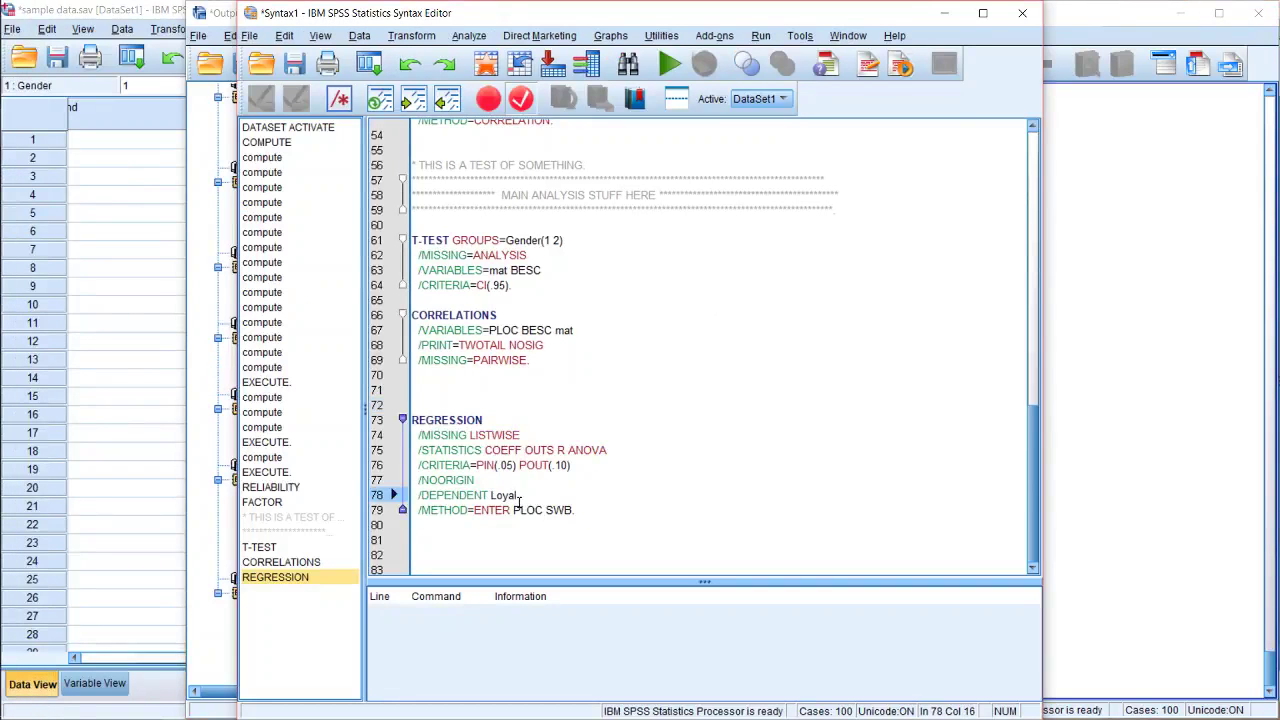
pyautogui.moveTo(513, 510); pyautogui.dragTo(573, 513)
pyautogui.write('m')
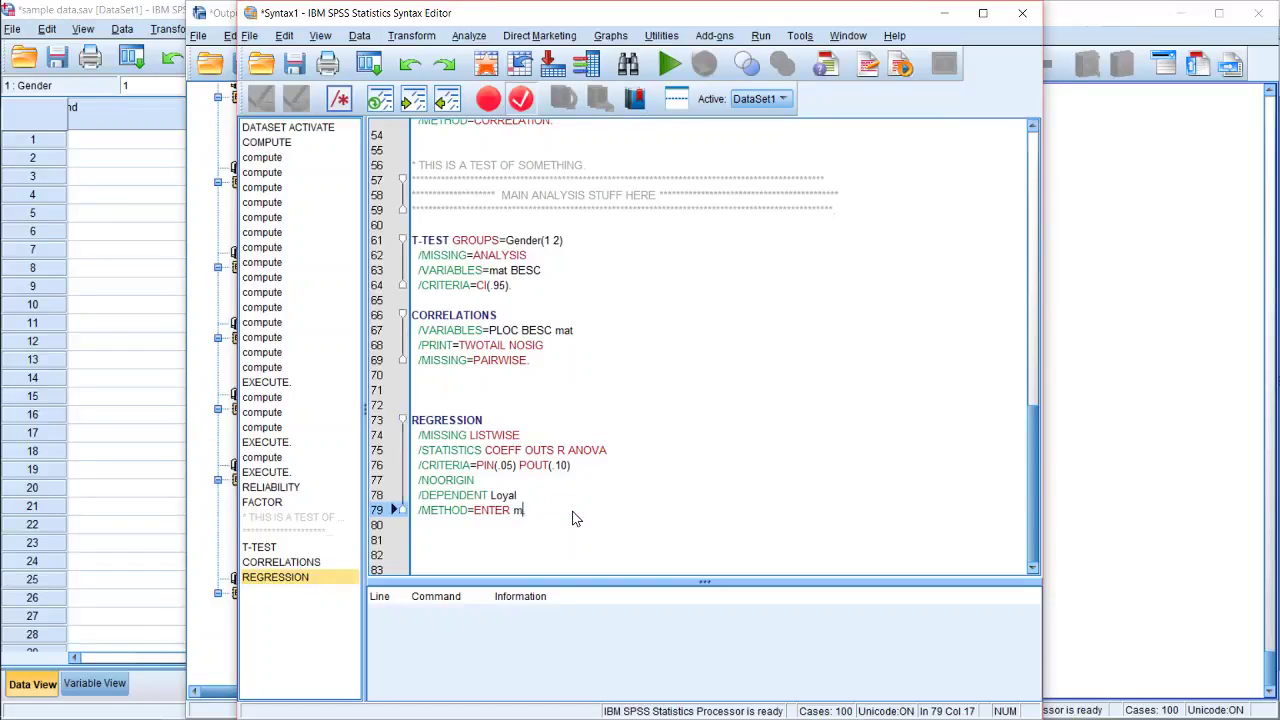
pyautogui.write('at BESC')
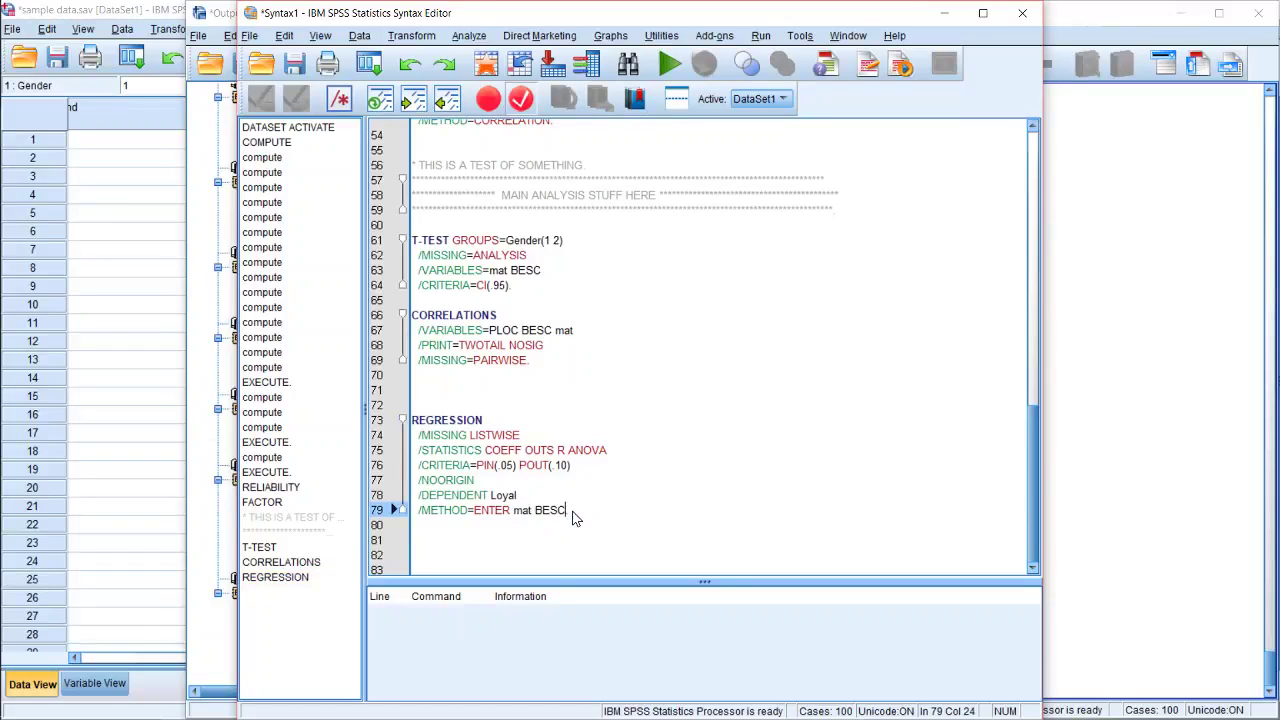
# Run the regression of Loyal on mat and BESC and compare its coefficients with the five-variable Correlations table.
pyautogui.hotkey('shift', 'Up')
pyautogui.hotkey('shift', 'Up')
pyautogui.hotkey('shift', 'Up')
pyautogui.hotkey('shift', 'Up')
pyautogui.hotkey('shift', 'Up')
pyautogui.hotkey('shift', 'Up')
pyautogui.hotkey('shift', 'Up')
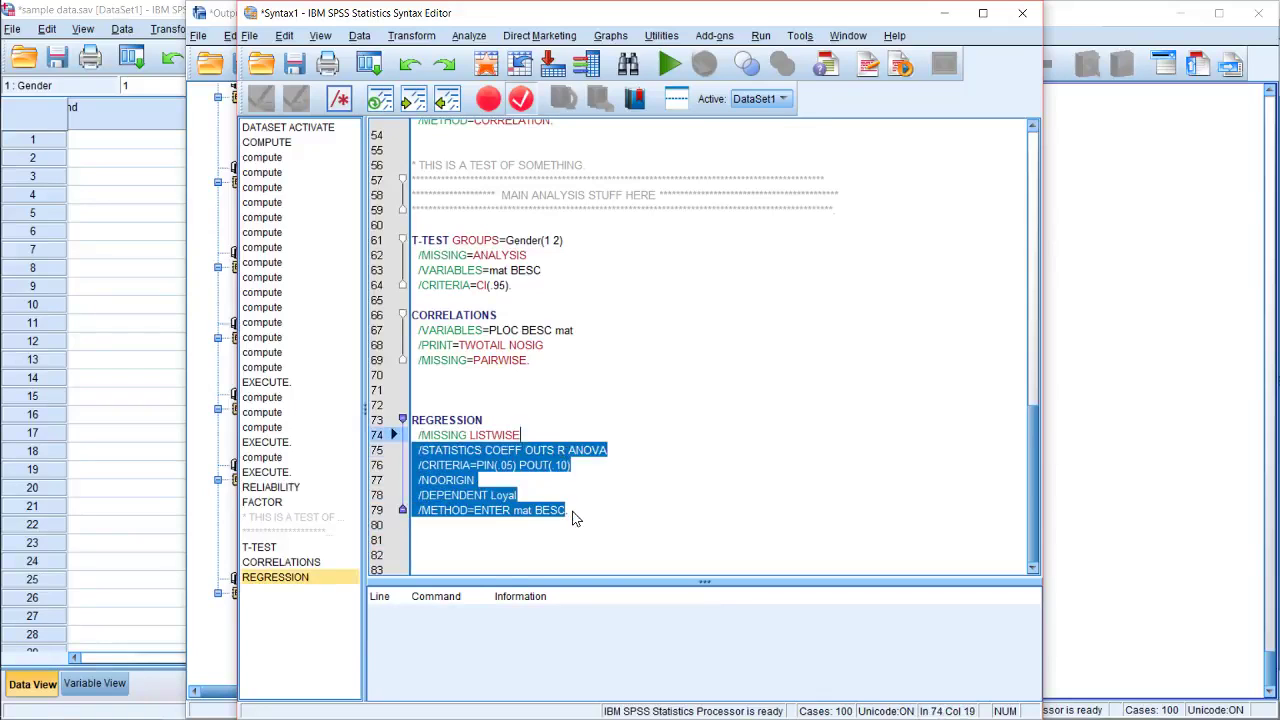
pyautogui.click(671, 64)
pyautogui.scroll(-1, 725, 380)
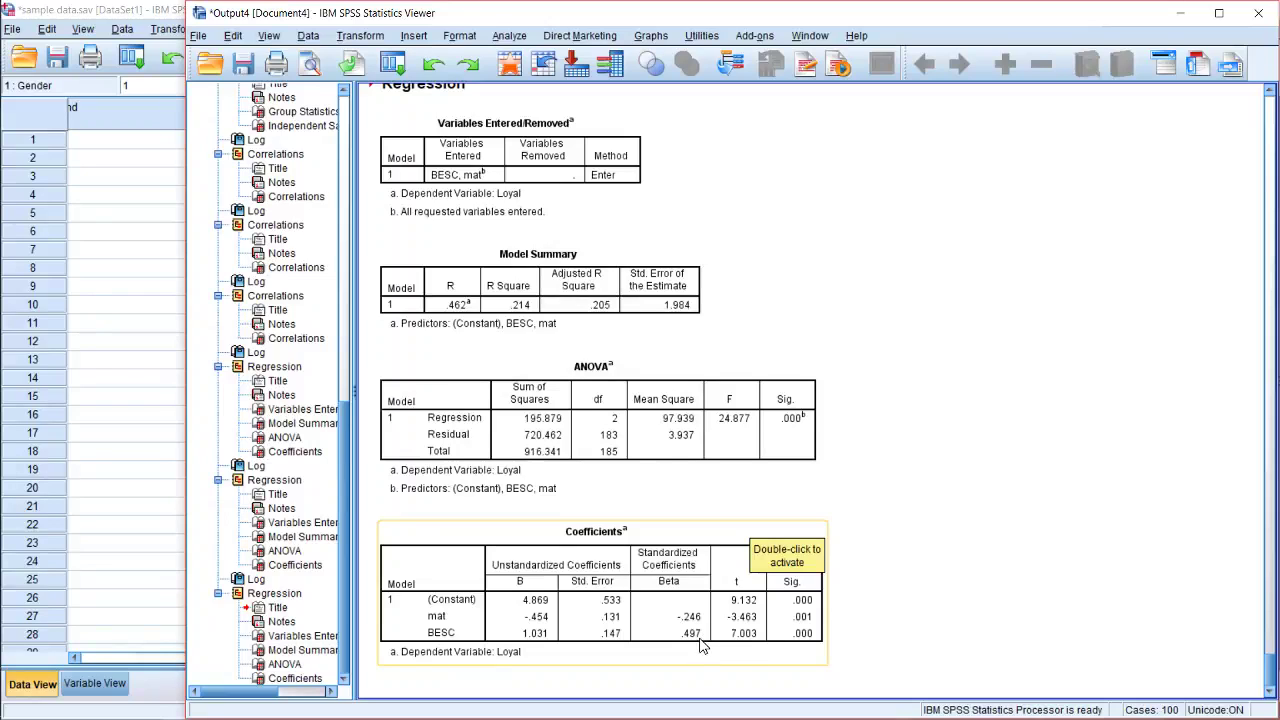
pyautogui.scroll(5, 712, 638)
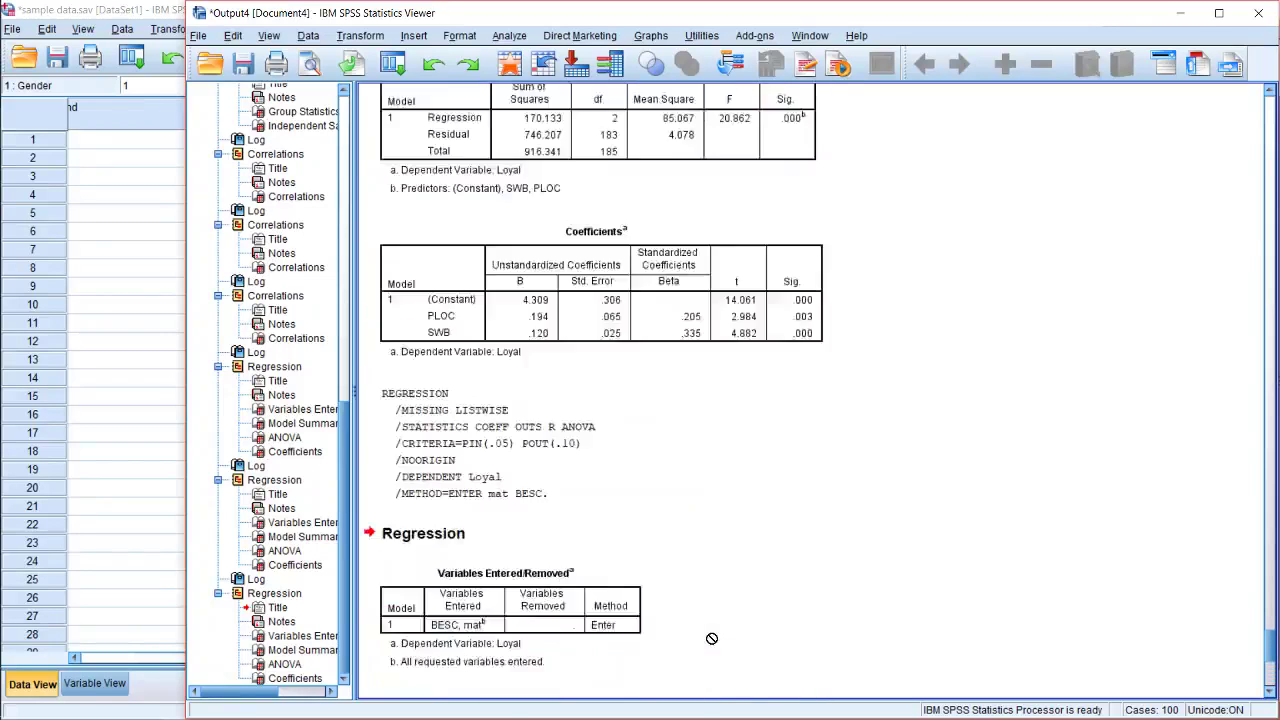
pyautogui.scroll(15, 712, 638)
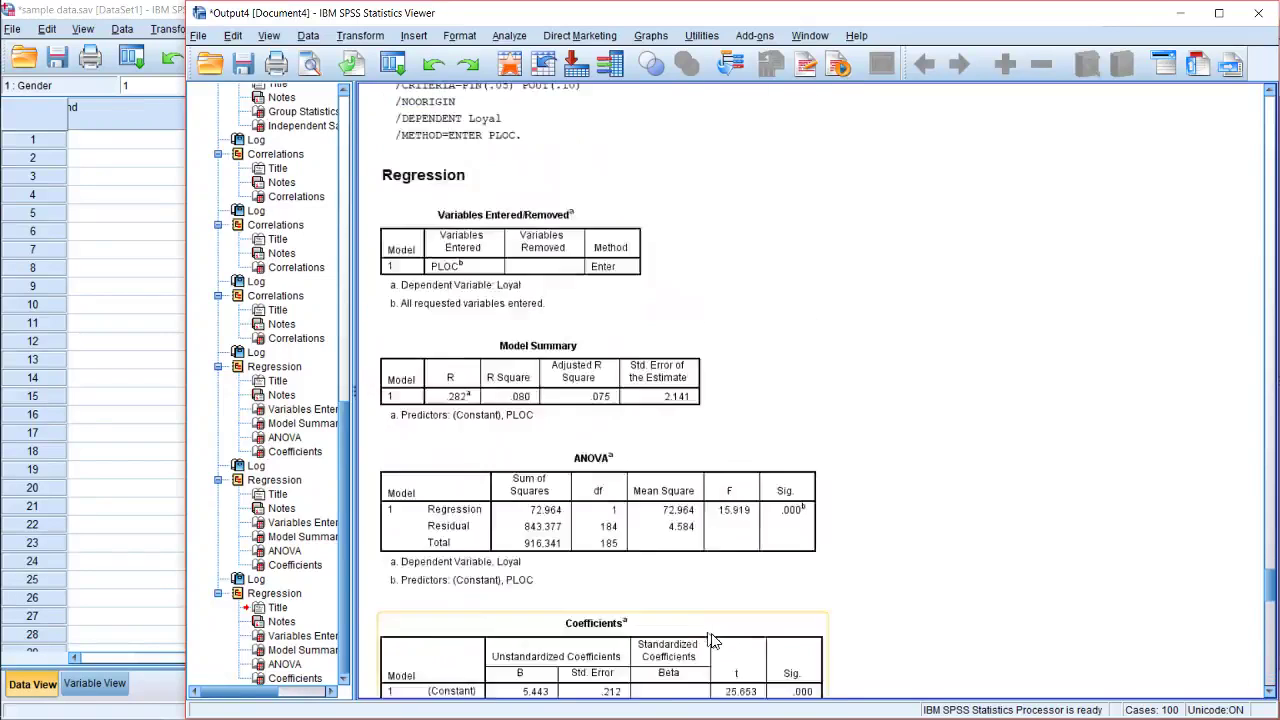
pyautogui.scroll(6, 712, 638)
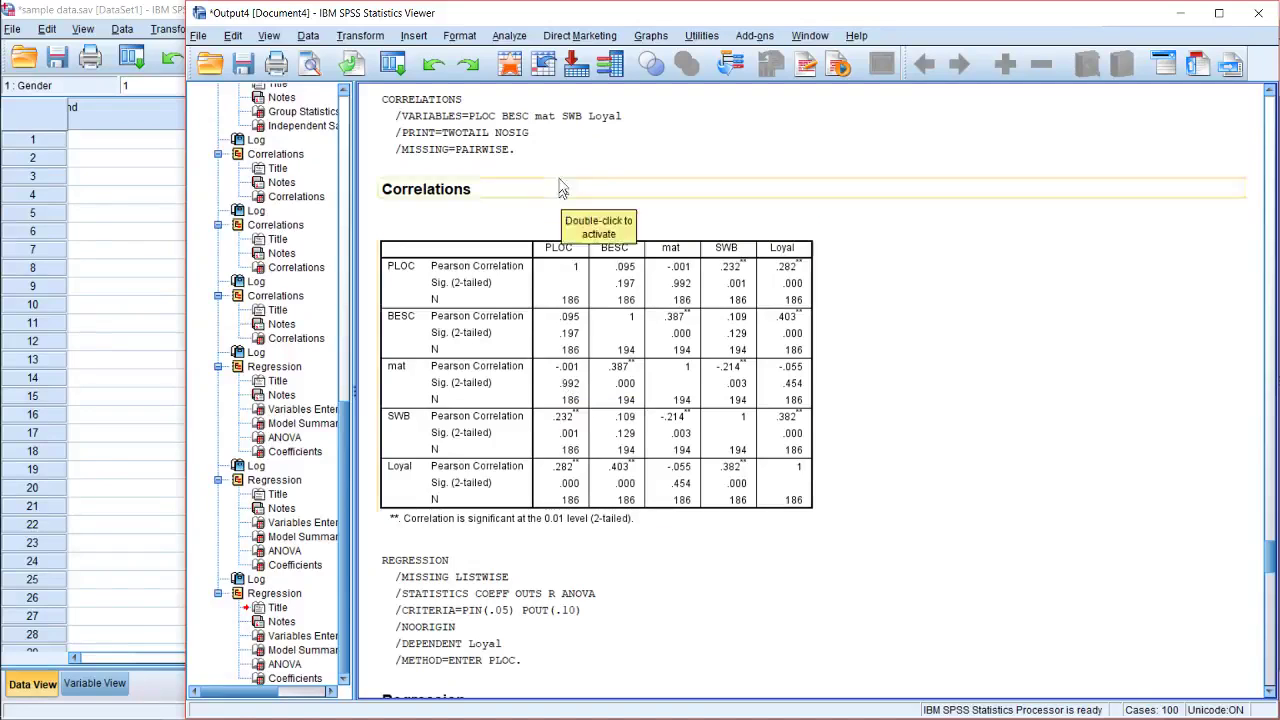
# Add mat to PLOC as a predictor of Loyal in the Linear Regression dialog and run the regression.
pyautogui.click(512, 36)
pyautogui.moveTo(530, 152)
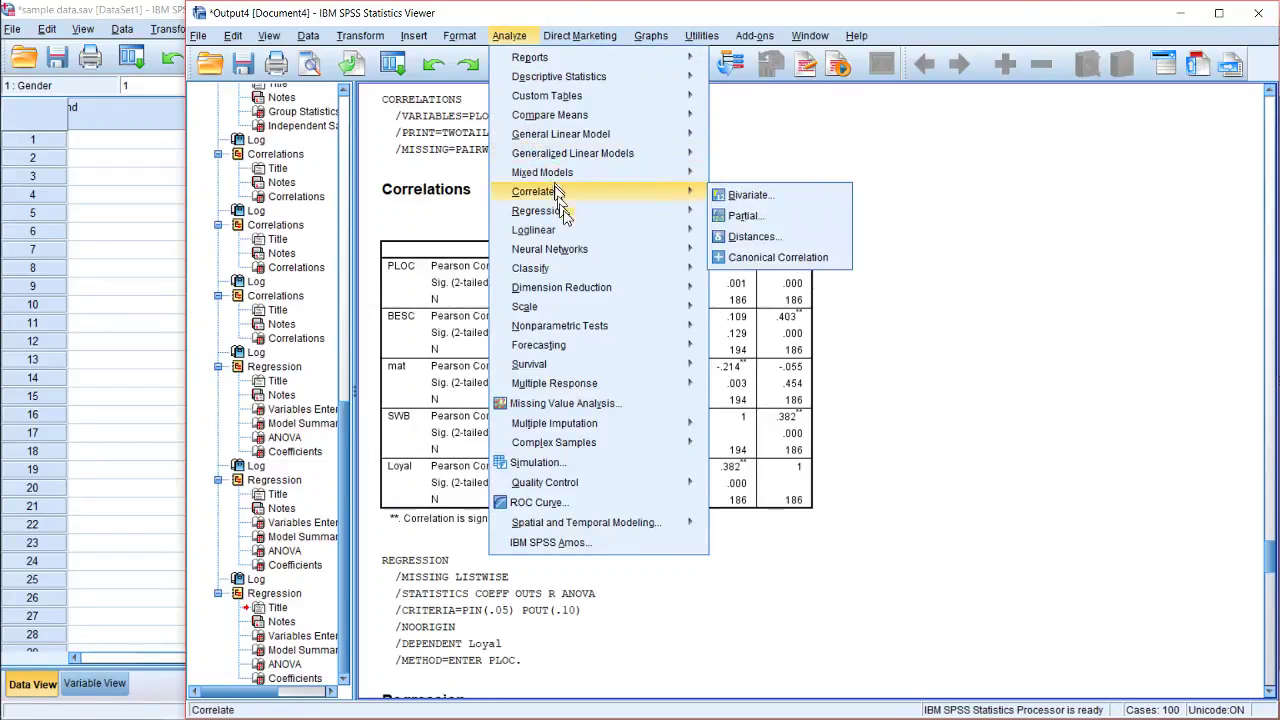
pyautogui.moveTo(565, 212)
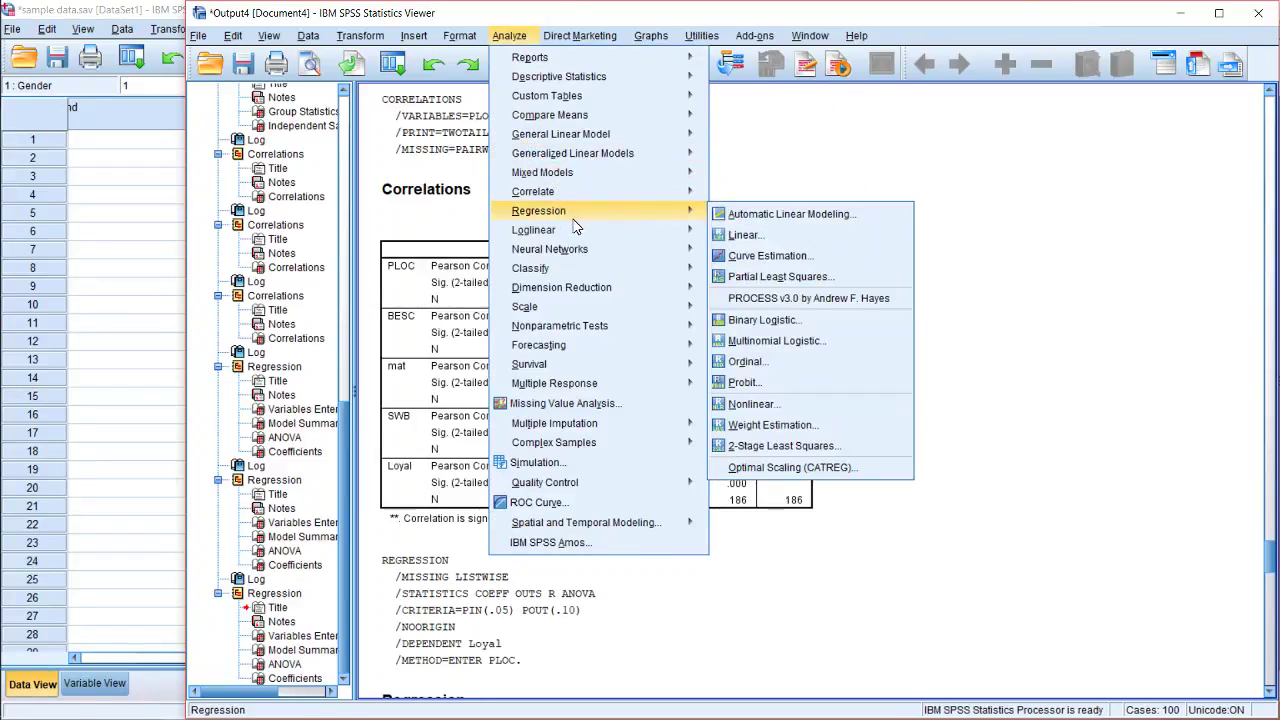
pyautogui.click(778, 235)
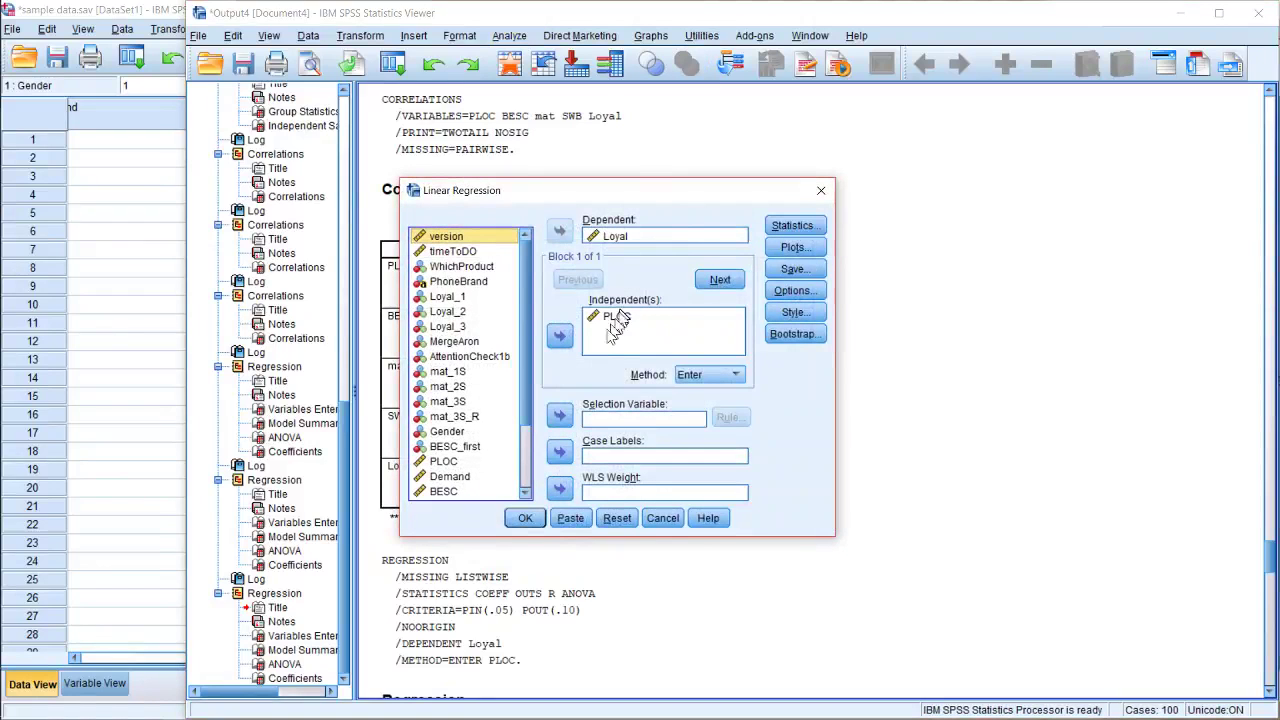
pyautogui.scroll(-1, 520, 355)
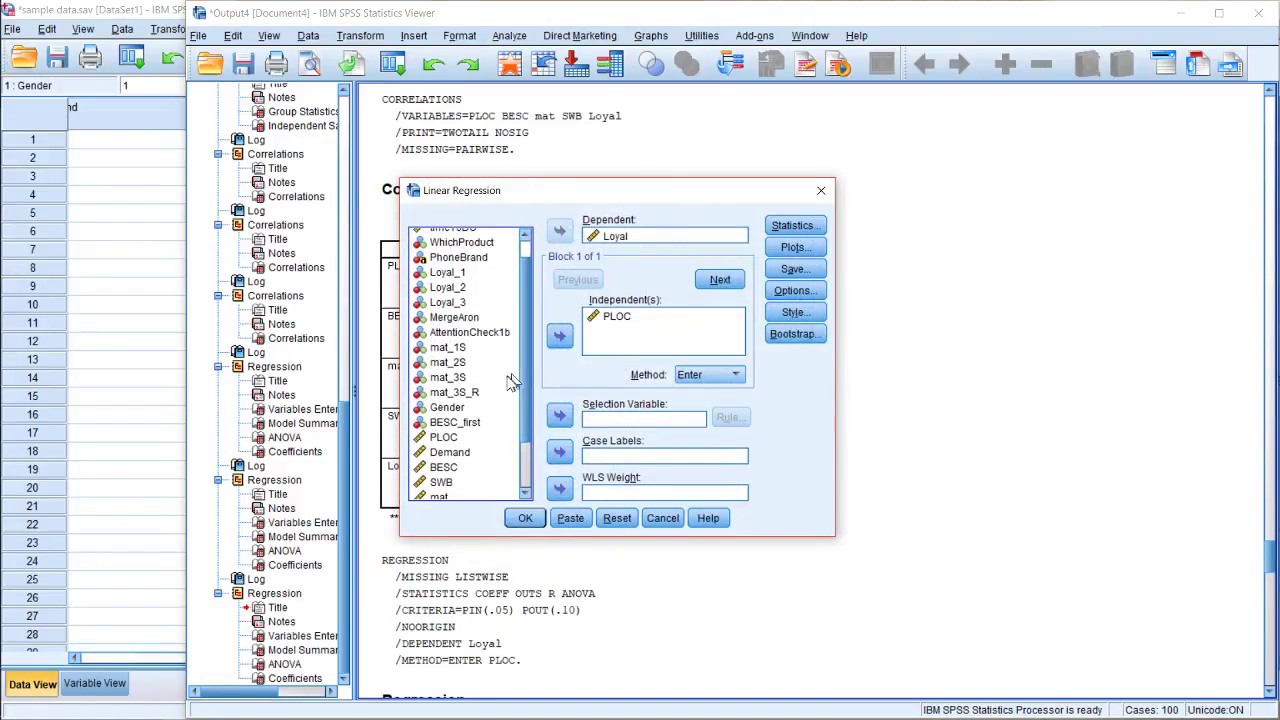
pyautogui.scroll(-1, 460, 477)
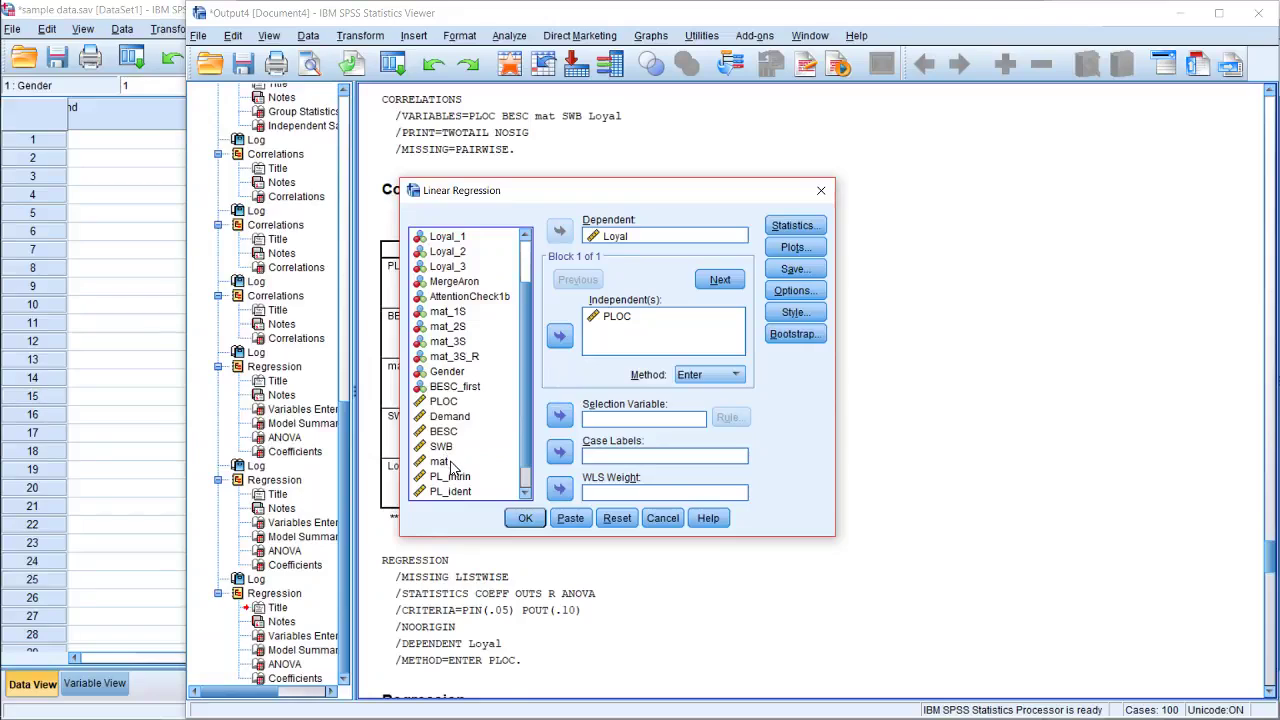
pyautogui.click(442, 461)
pyautogui.click(561, 337)
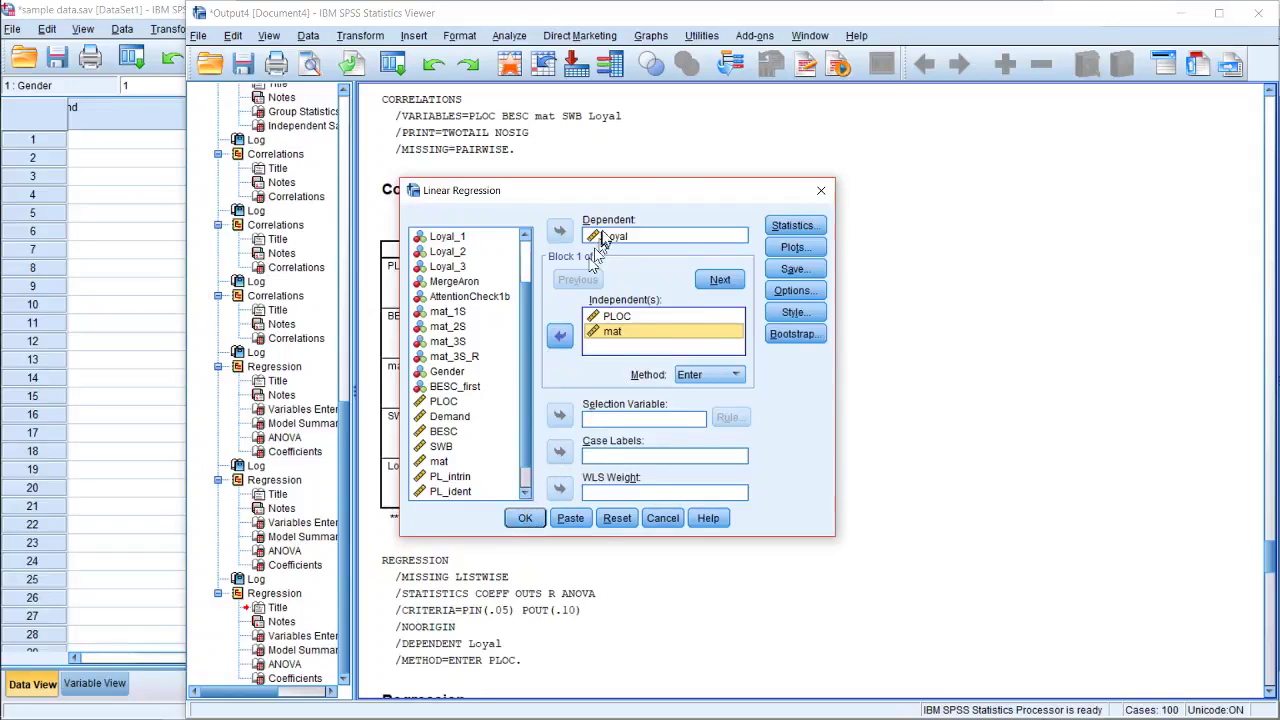
pyautogui.click(508, 518)
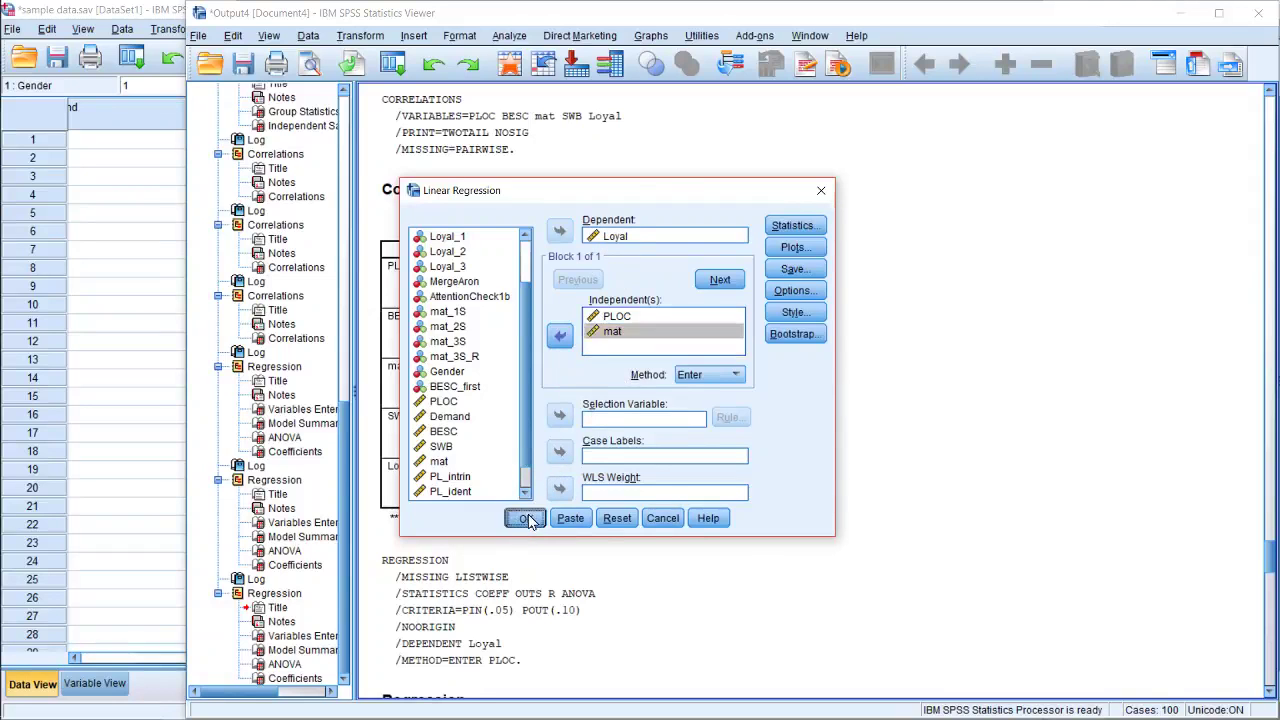
# Compare the standardized coefficients of PLOC and mat with their correlations in the five-variable Correlations table.
pyautogui.scroll(-1, 677, 323)
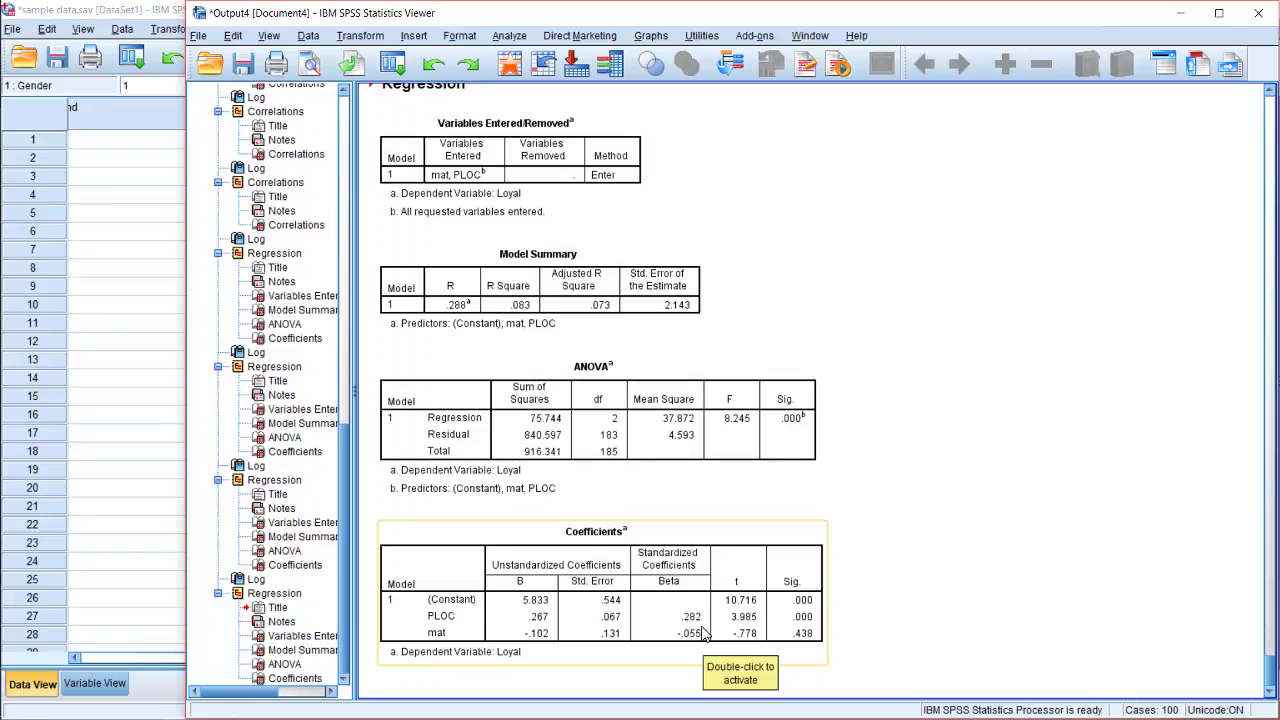
pyautogui.scroll(3, 787, 607)
pyautogui.scroll(14, 787, 607)
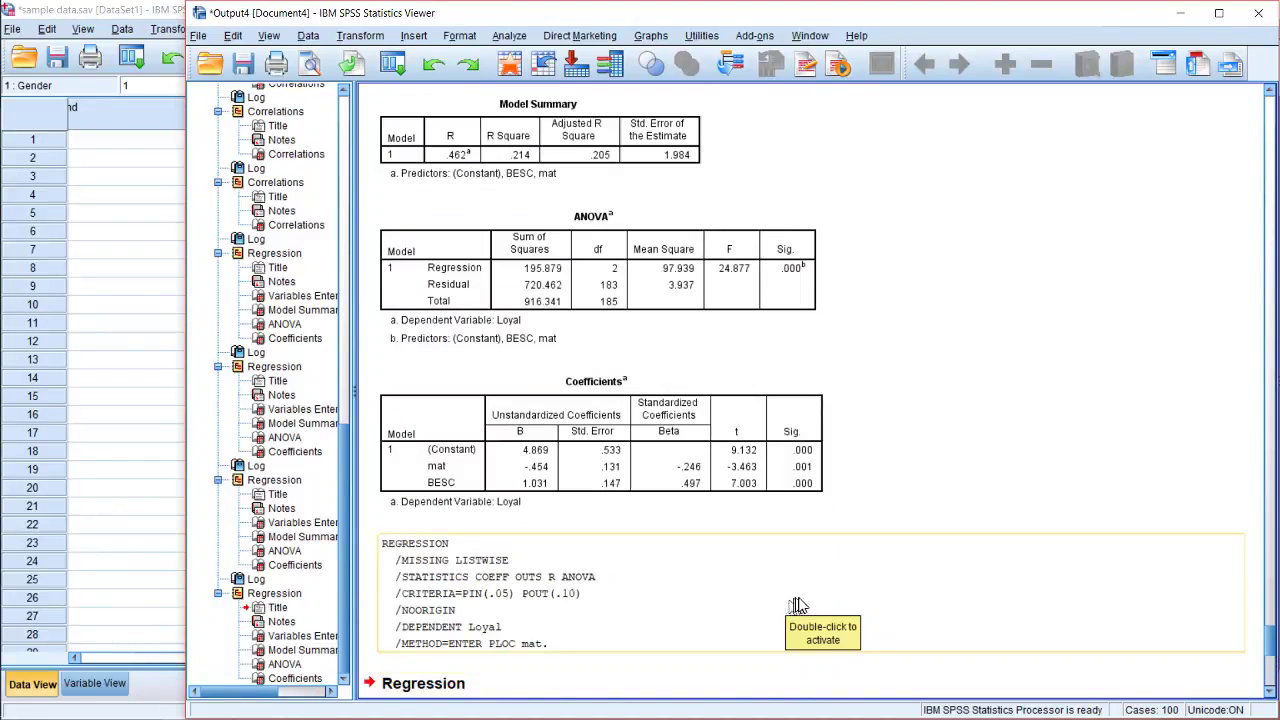
pyautogui.scroll(10, 800, 605)
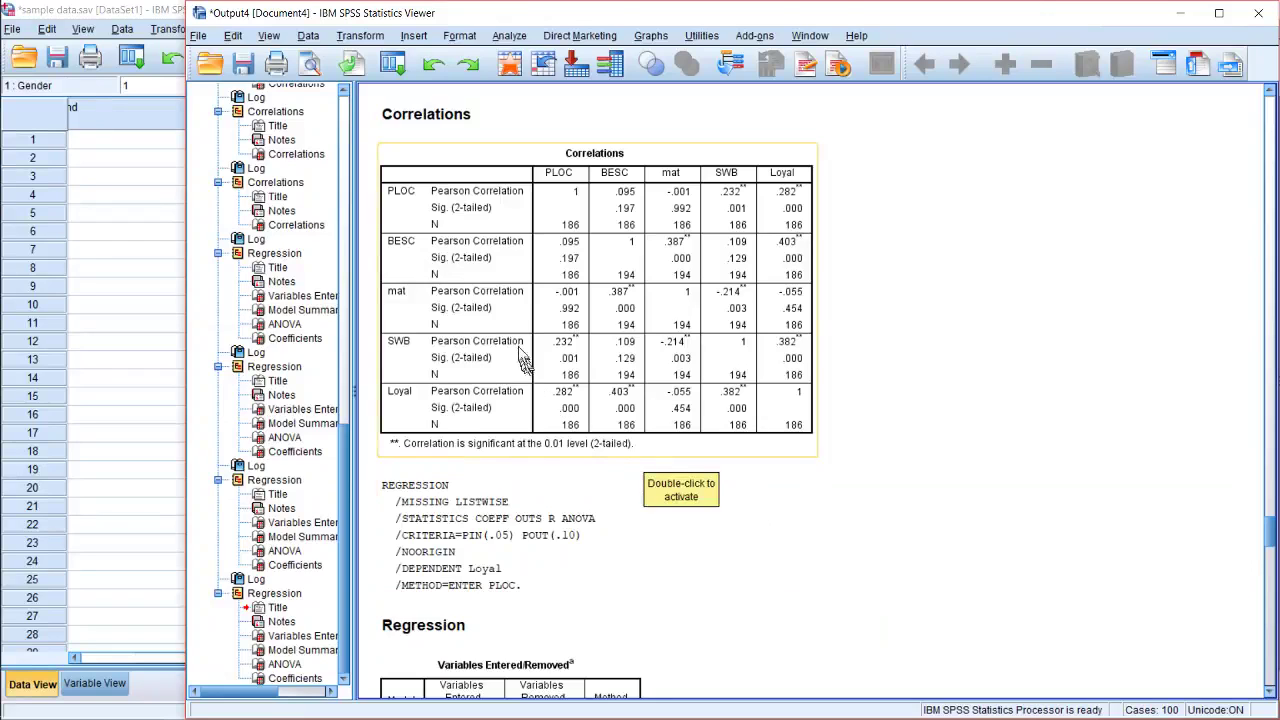
pyautogui.scroll(1, 522, 350)
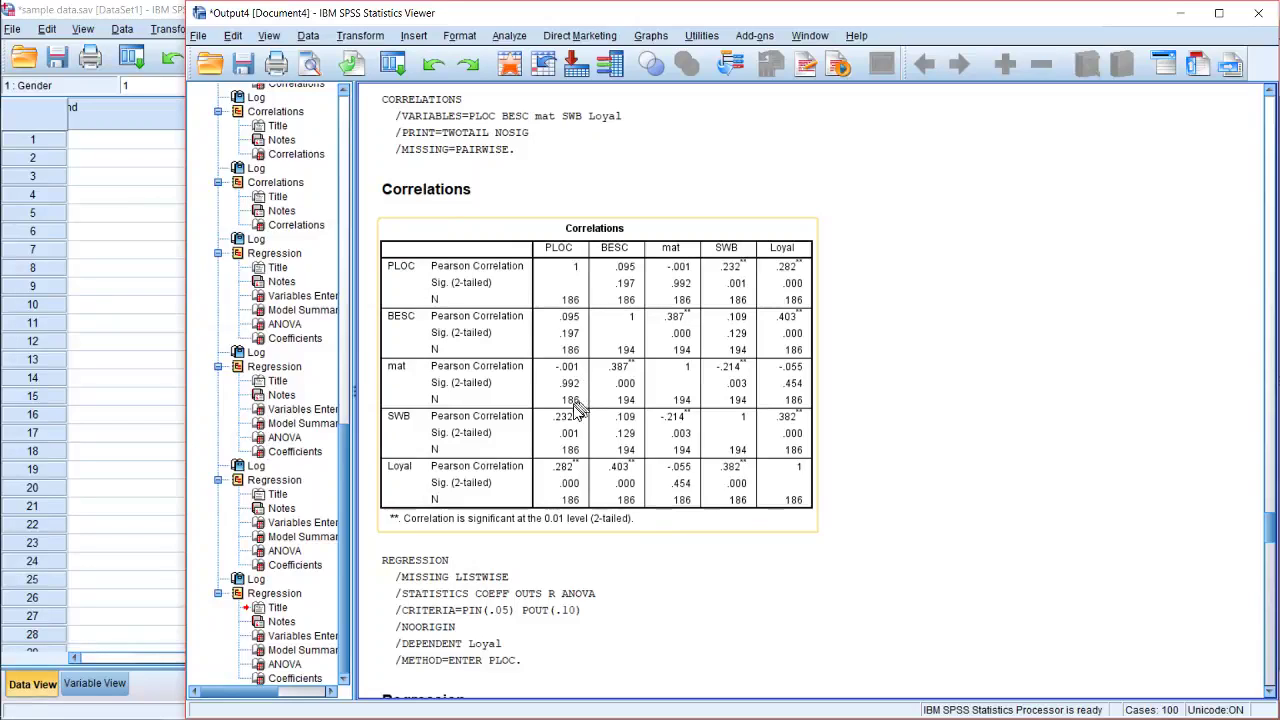
pyautogui.moveTo(577, 397); pyautogui.dragTo(1030, 457)
pyautogui.scroll(-2, 1030, 457)
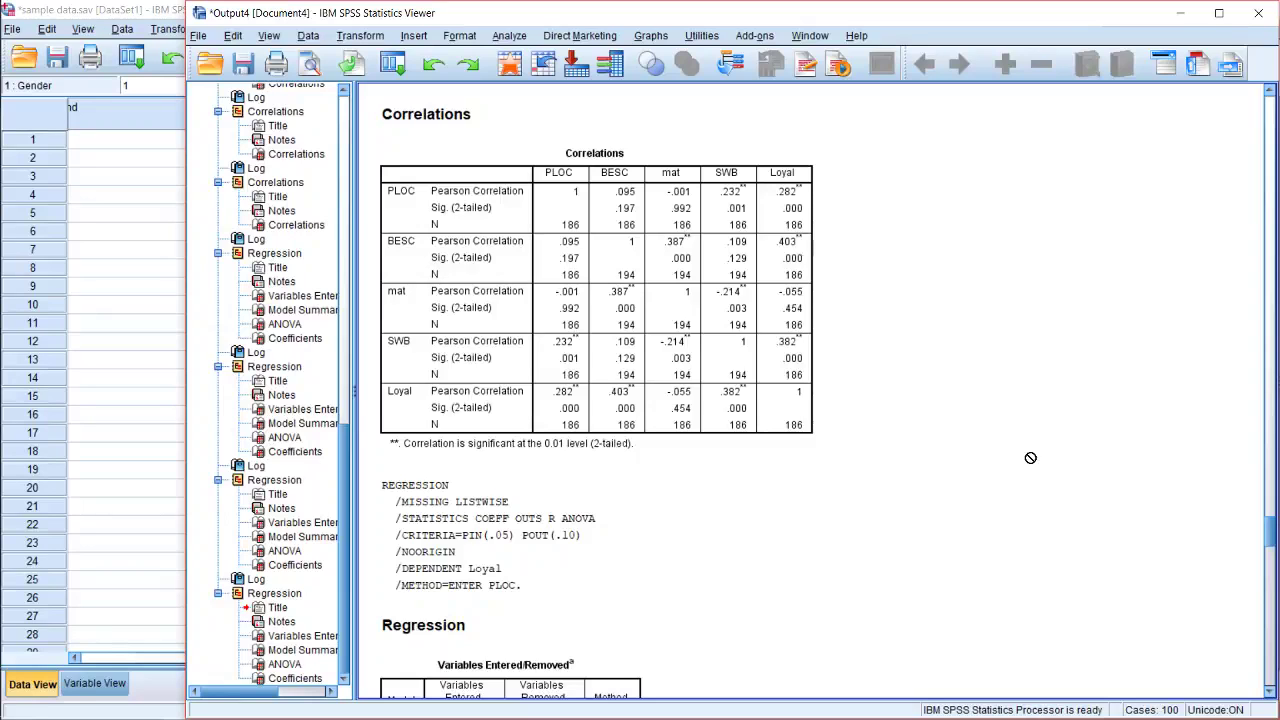
pyautogui.moveTo(3, 210)
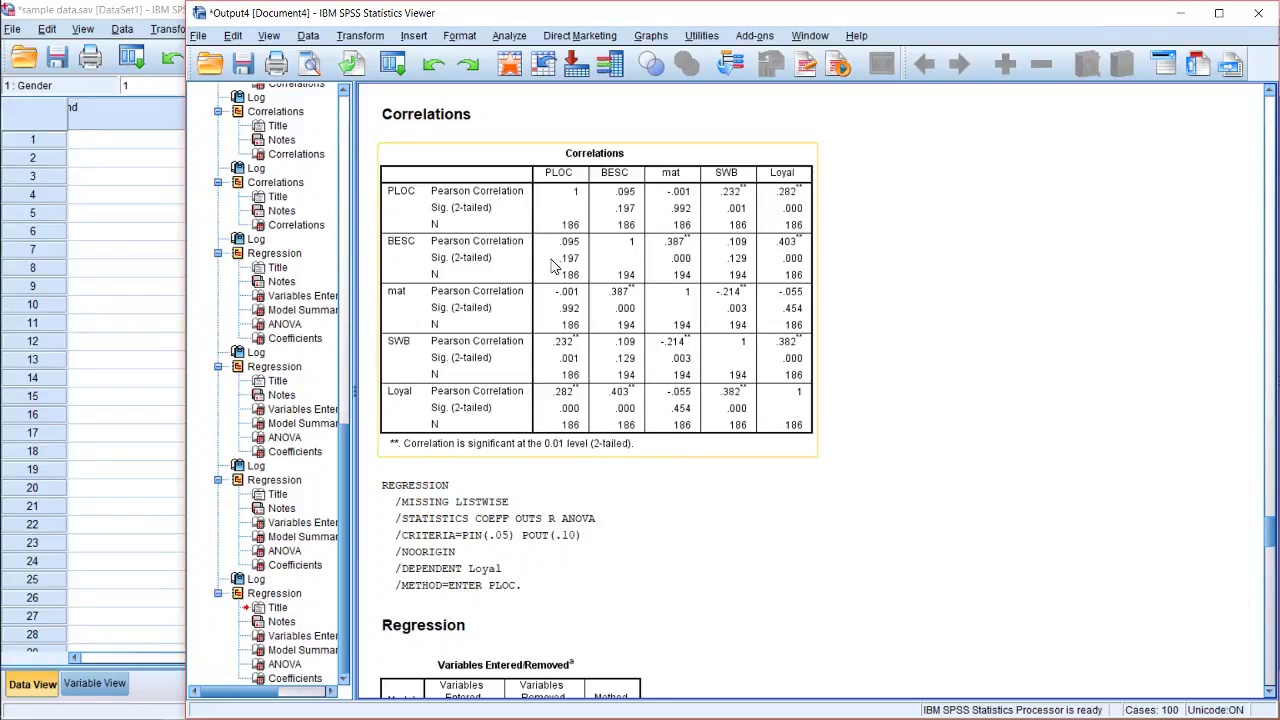
pyautogui.click(560, 298)
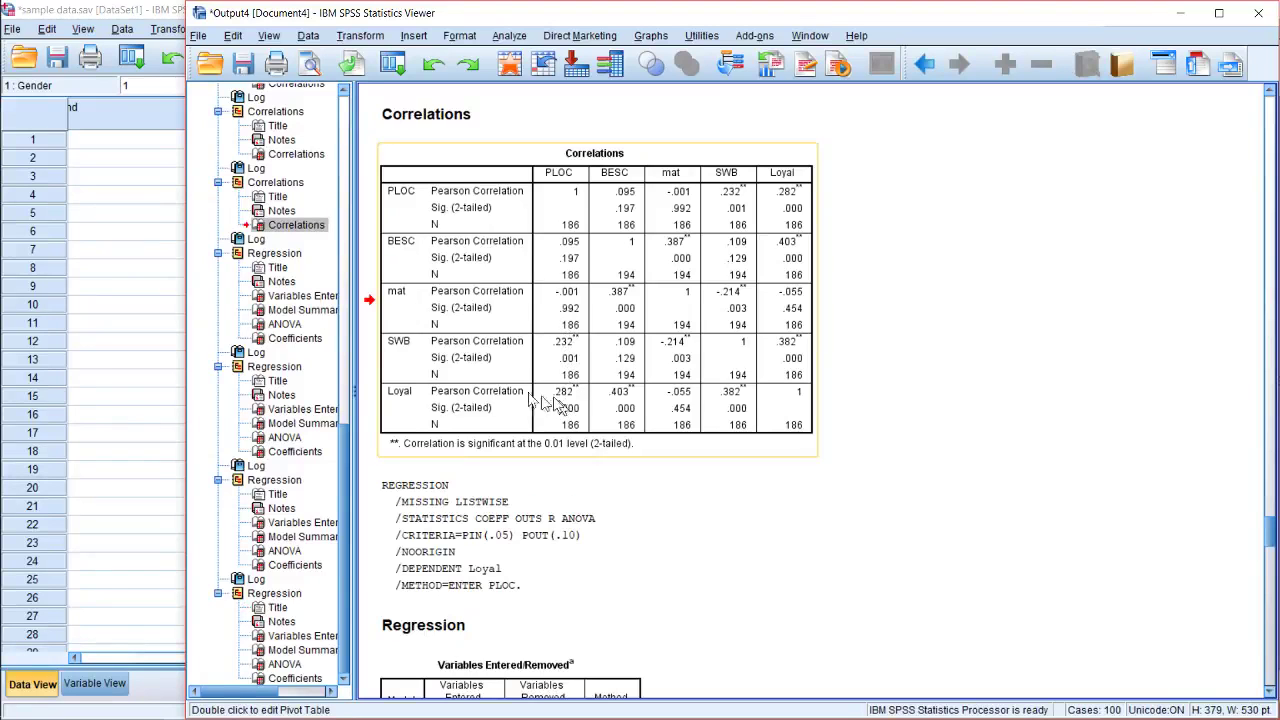
# Switch to Microsoft Edge and search the web for "sobel test" in a new tab.
pyautogui.moveTo(8, 105)
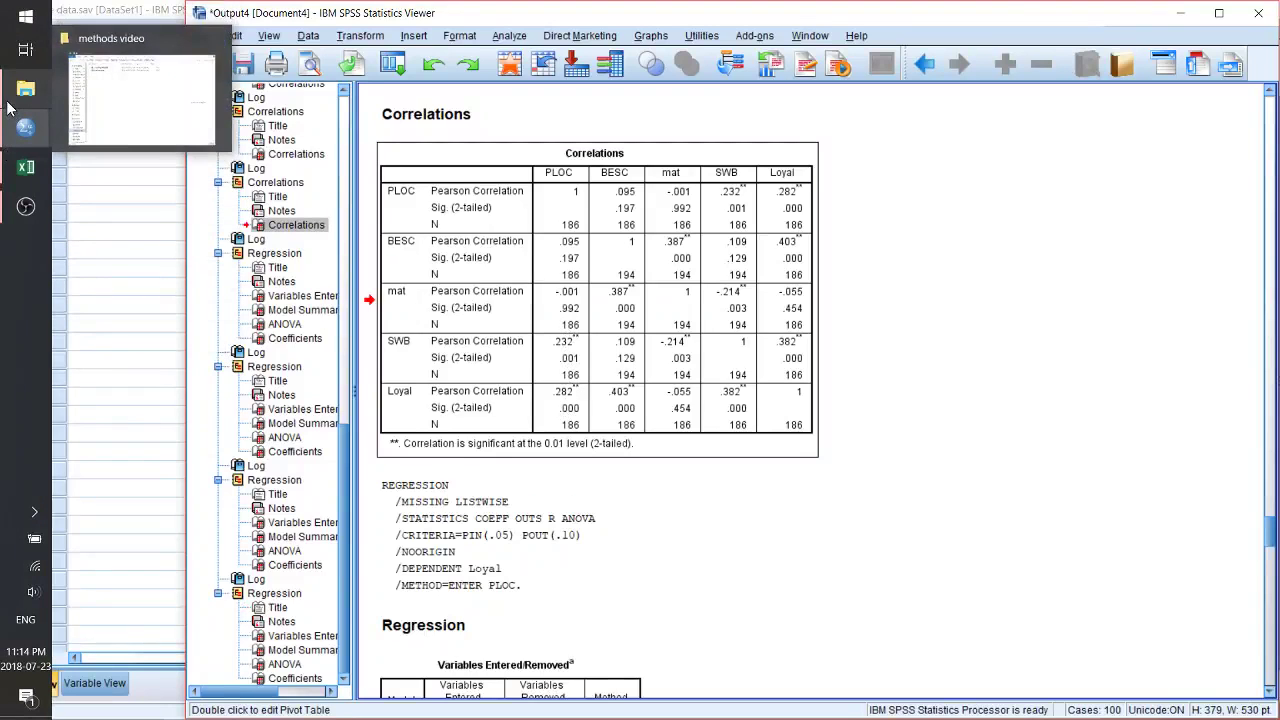
pyautogui.click(18, 18)
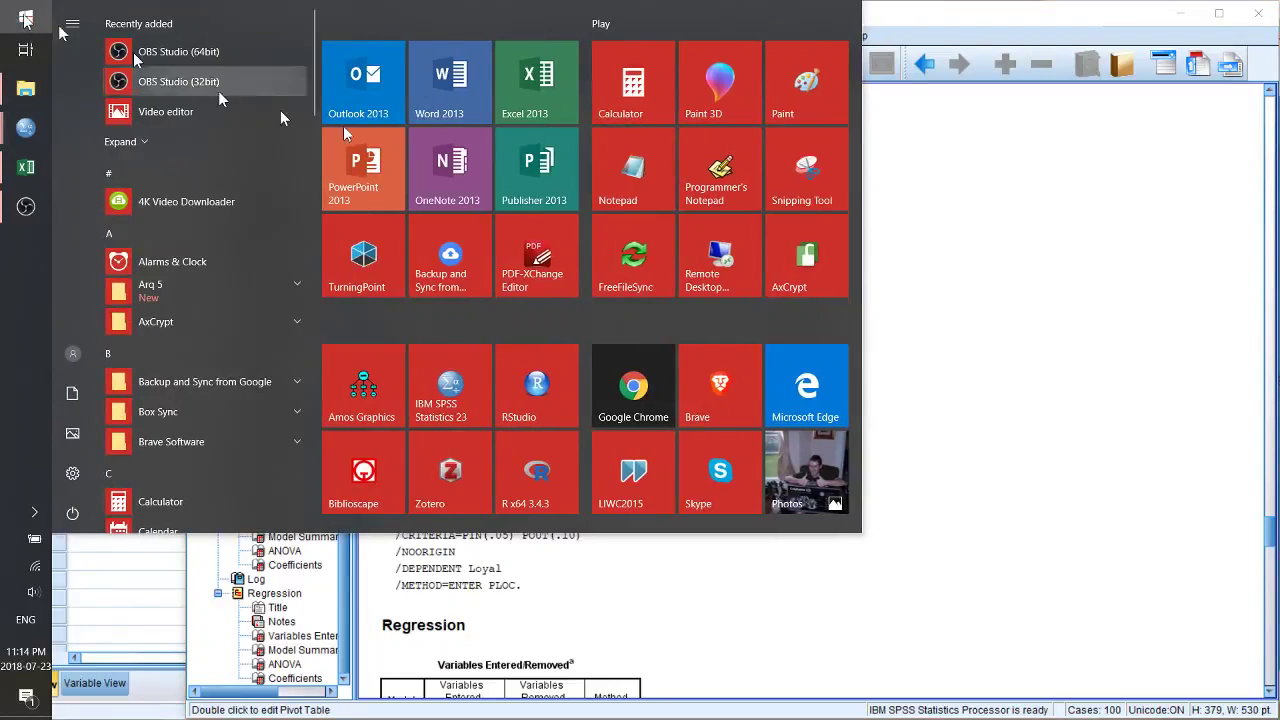
pyautogui.click(800, 360)
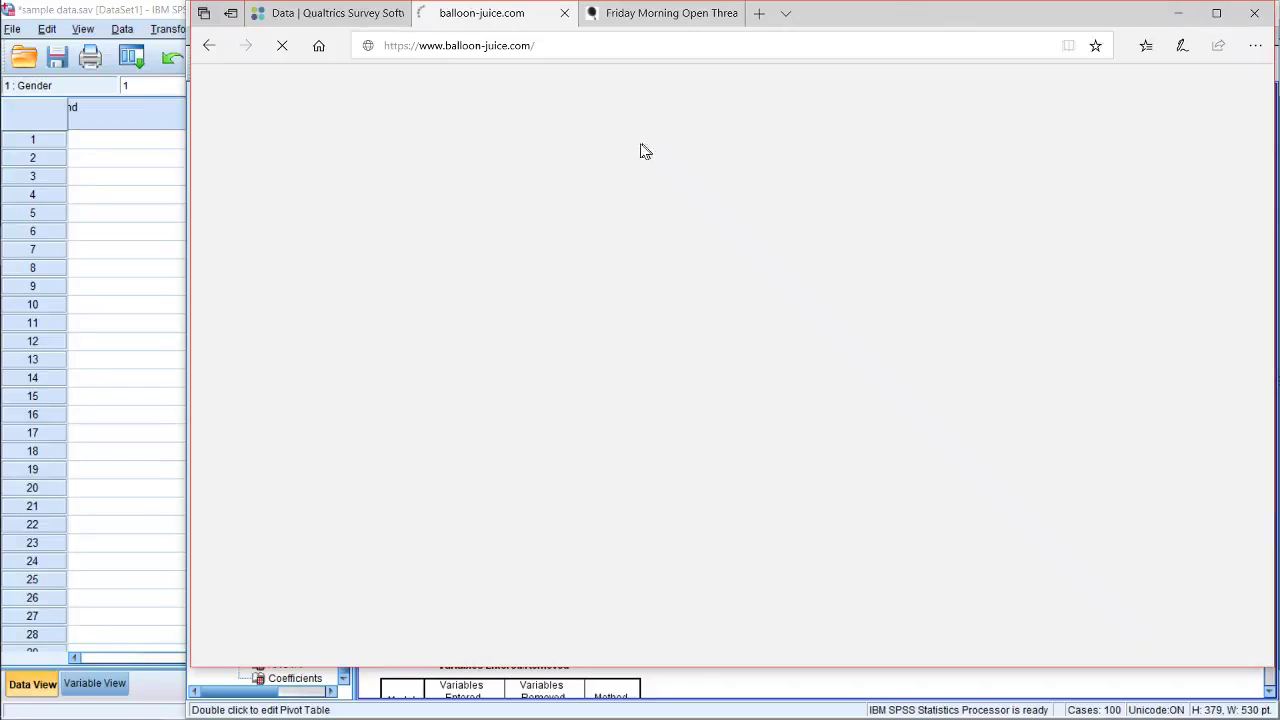
pyautogui.click(760, 16)
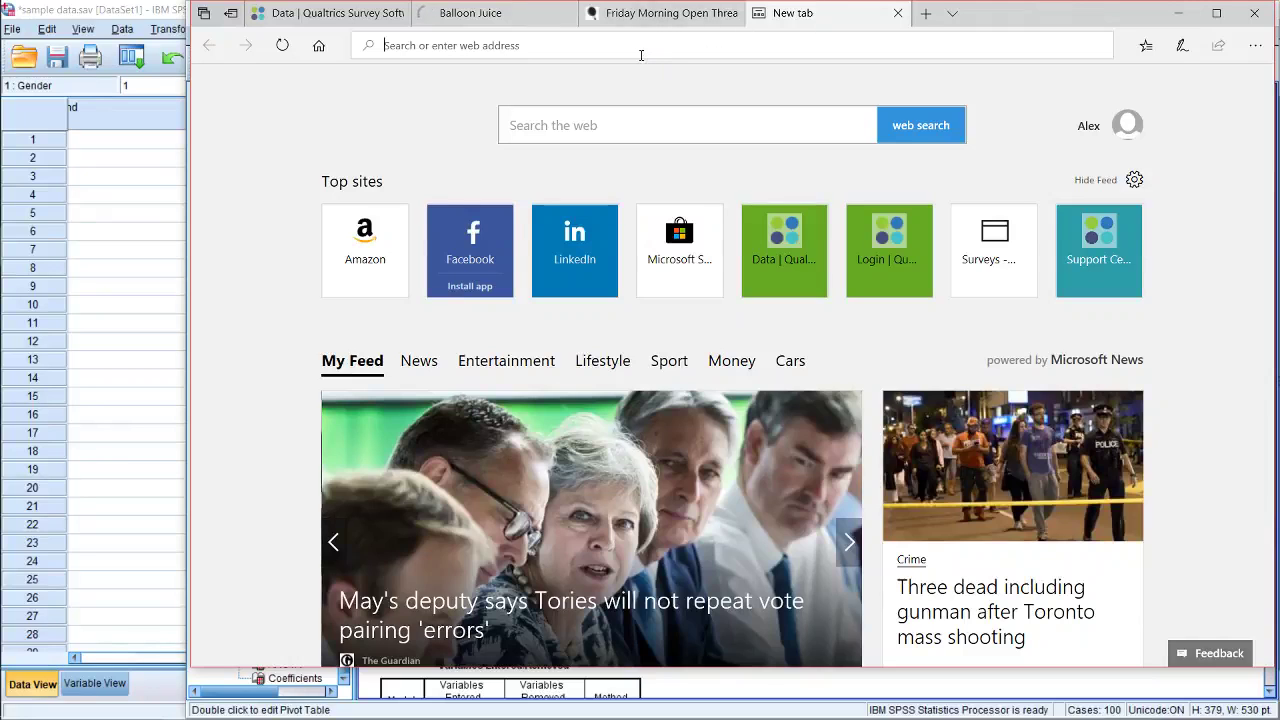
pyautogui.write('sobel test')
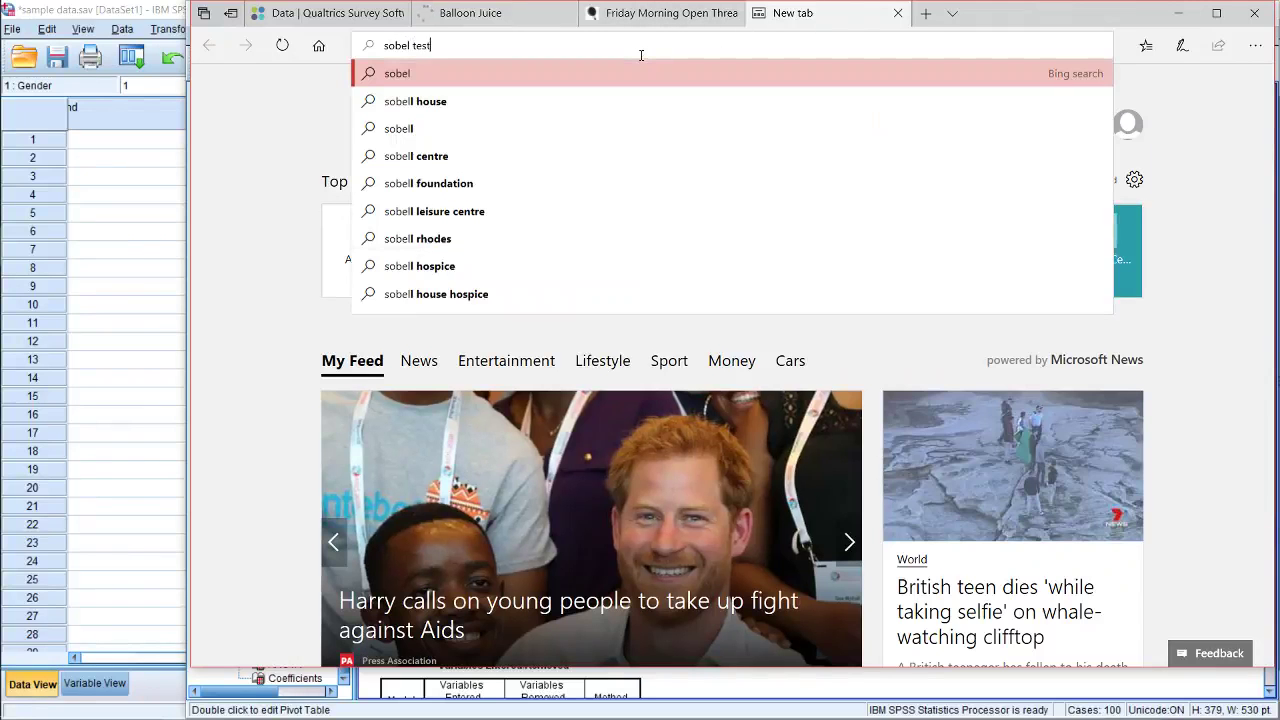
pyautogui.press('Return')
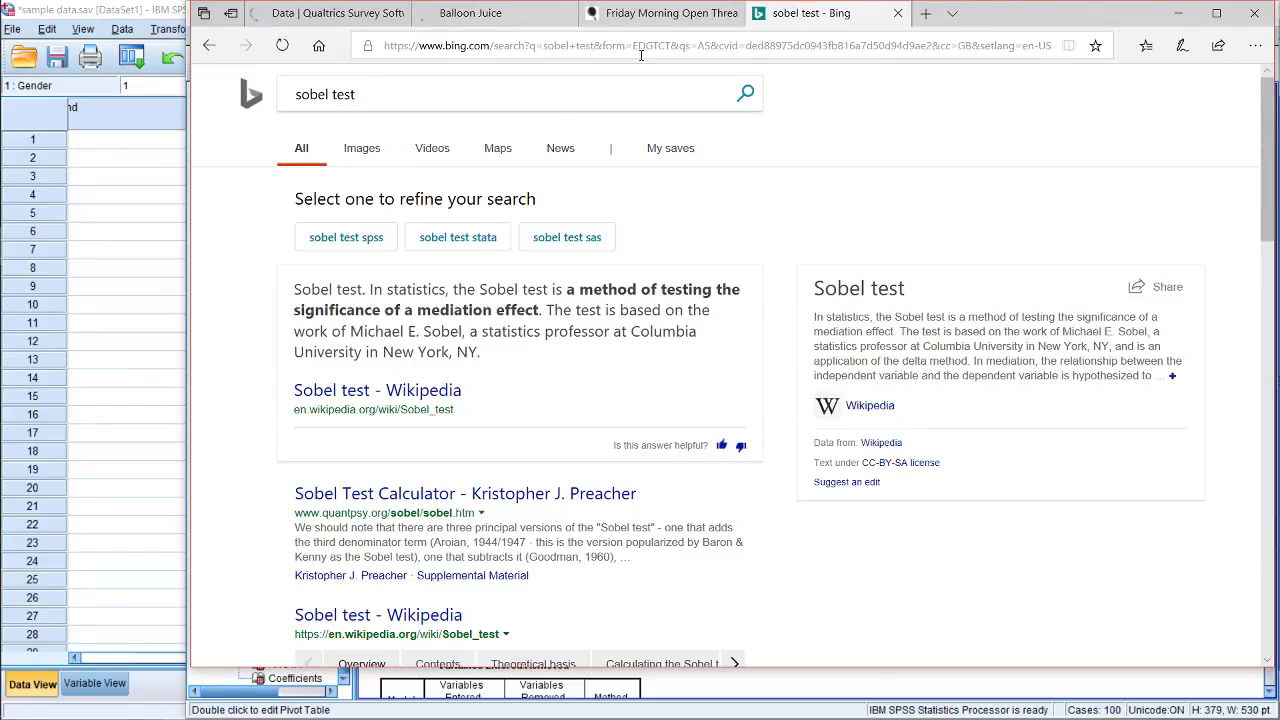
# Open the quantpsy.org Sobel Test Calculator from the search results.
pyautogui.scroll(-2, 410, 413)
pyautogui.scroll(-1, 410, 413)
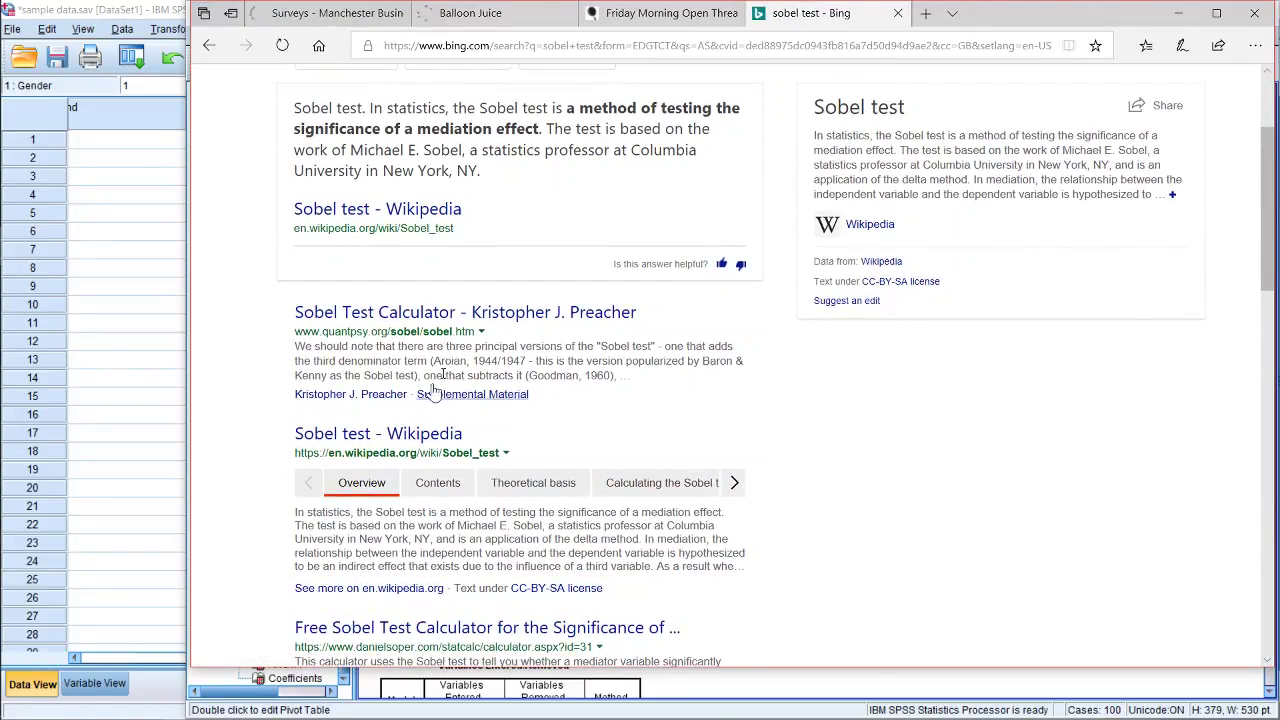
pyautogui.click(455, 313)
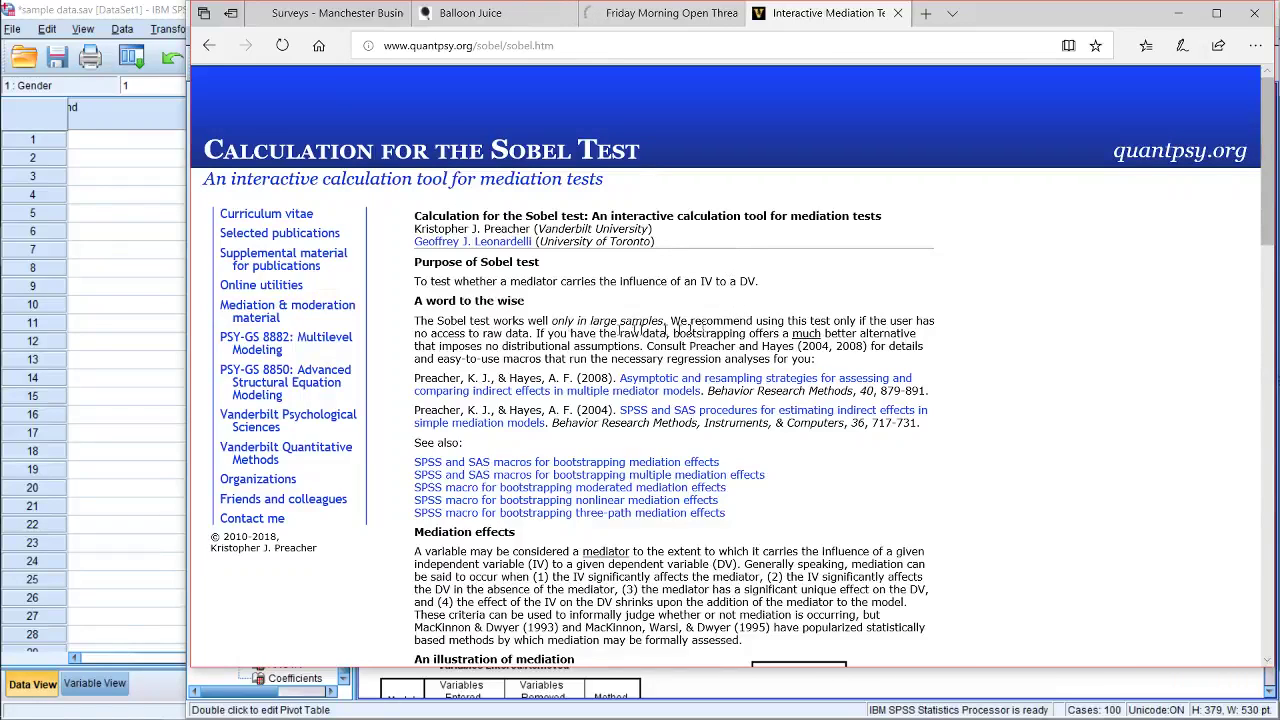
# Read the Sobel test page's advice on sample size, the mediation diagram and the instructions for getting the numbers.
pyautogui.moveTo(438, 322); pyautogui.dragTo(760, 352)
pyautogui.click(640, 338)
pyautogui.scroll(-3, 645, 345)
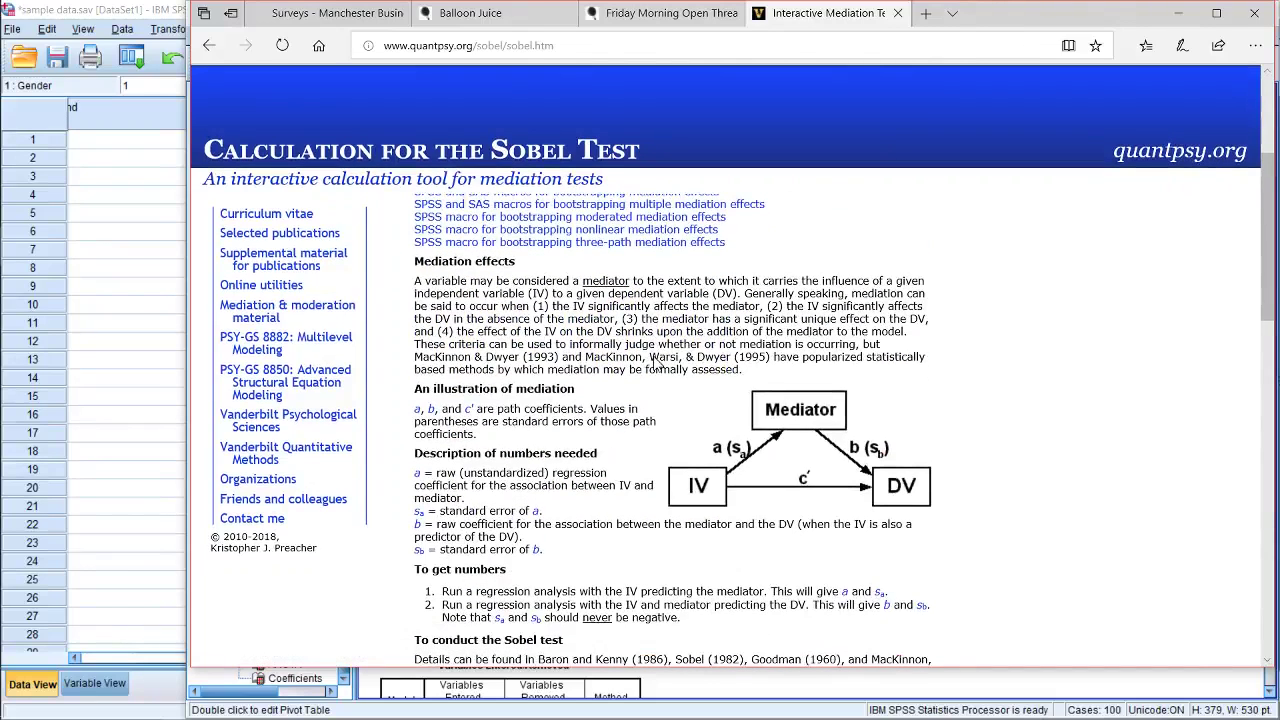
pyautogui.scroll(-1, 657, 362)
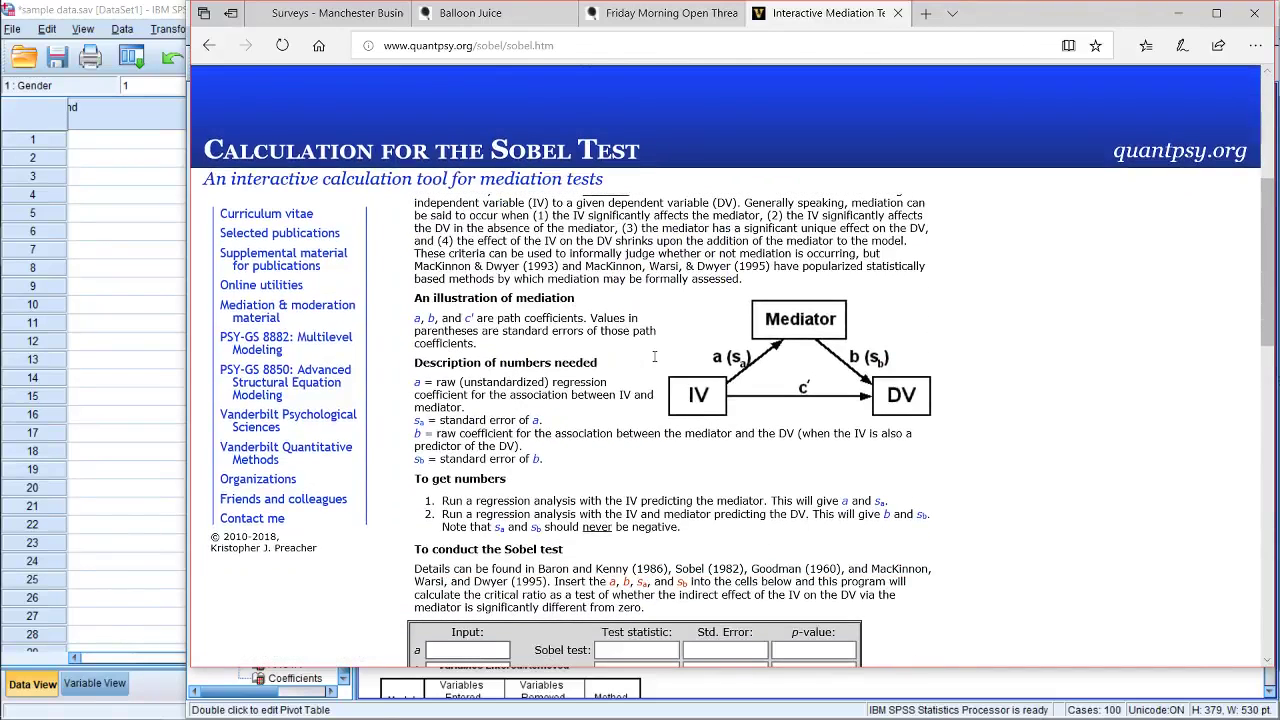
pyautogui.scroll(-1, 655, 357)
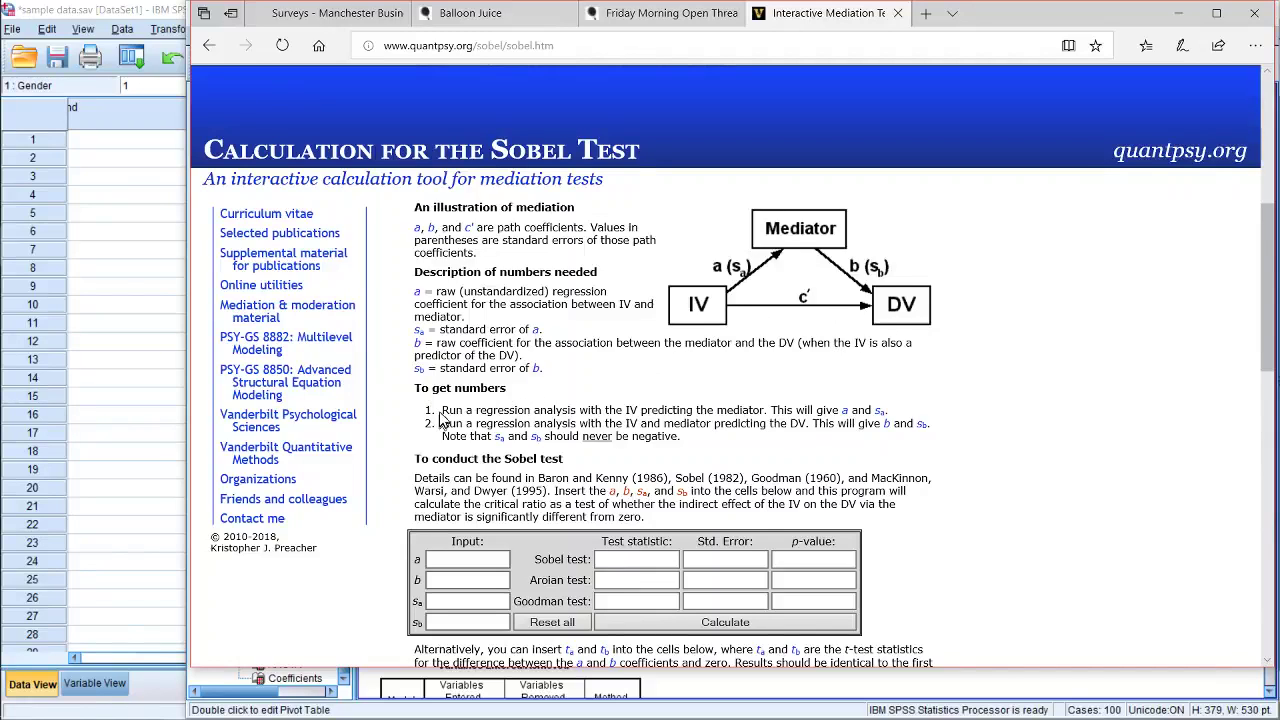
pyautogui.moveTo(451, 410); pyautogui.dragTo(604, 410)
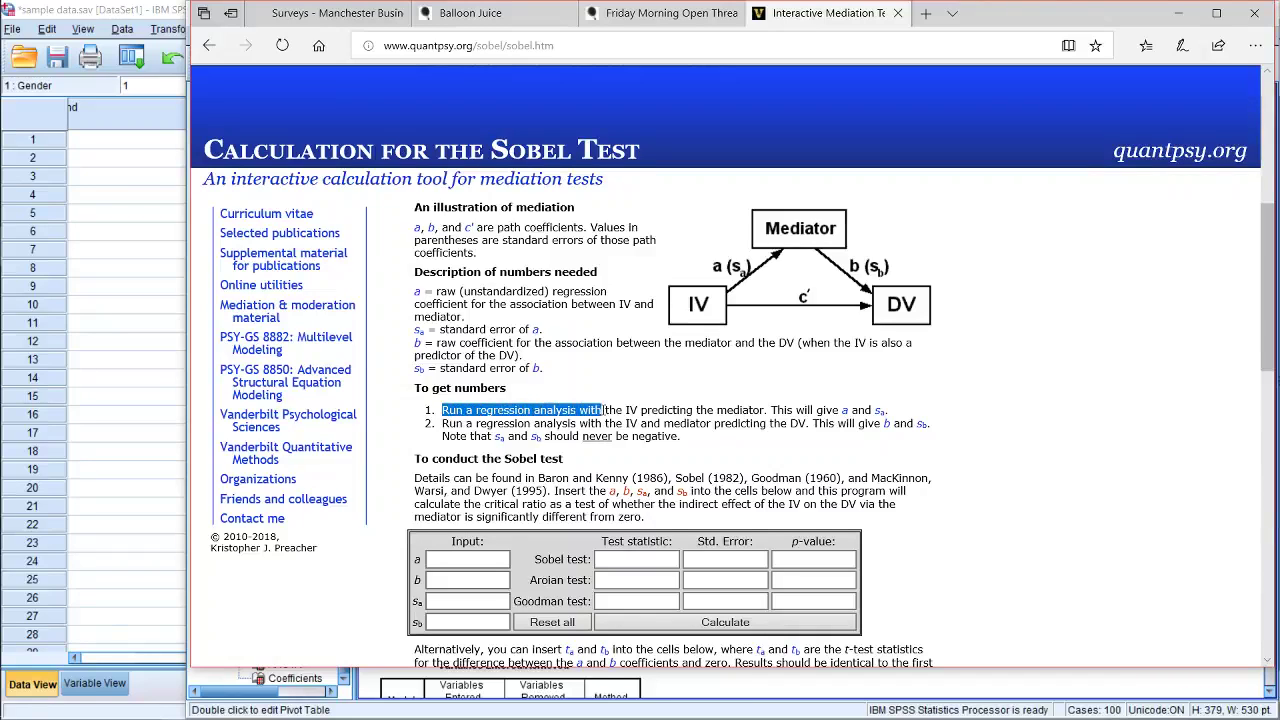
pyautogui.click(668, 414)
pyautogui.moveTo(778, 410); pyautogui.dragTo(770, 410)
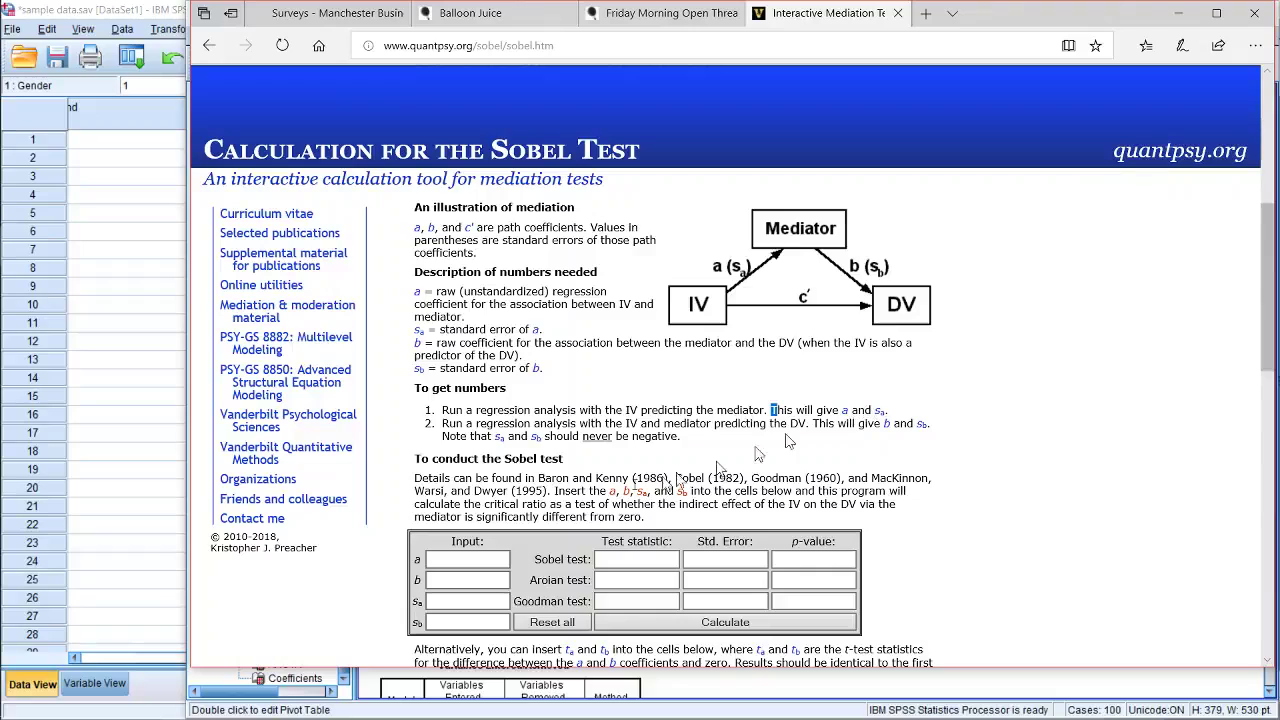
# Enter .231 as coefficient a and .012 as its standard error in the Sobel test calculator.
pyautogui.click(492, 558)
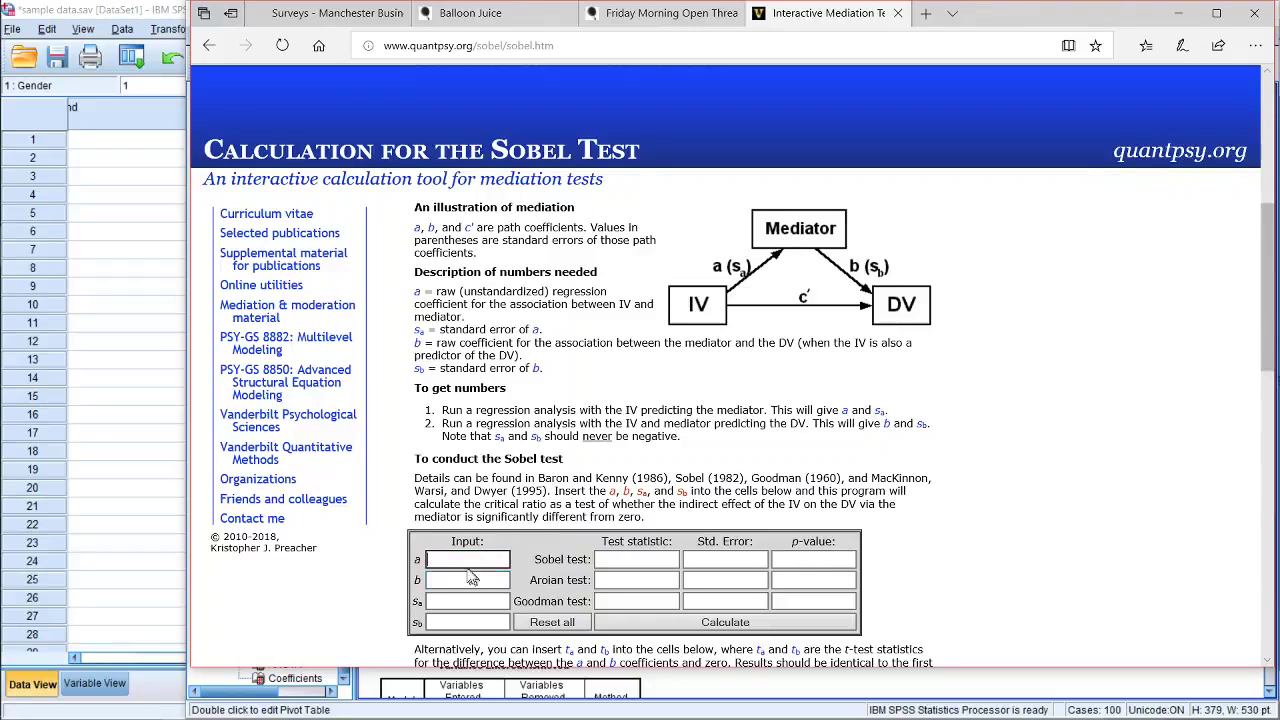
pyautogui.click(447, 598)
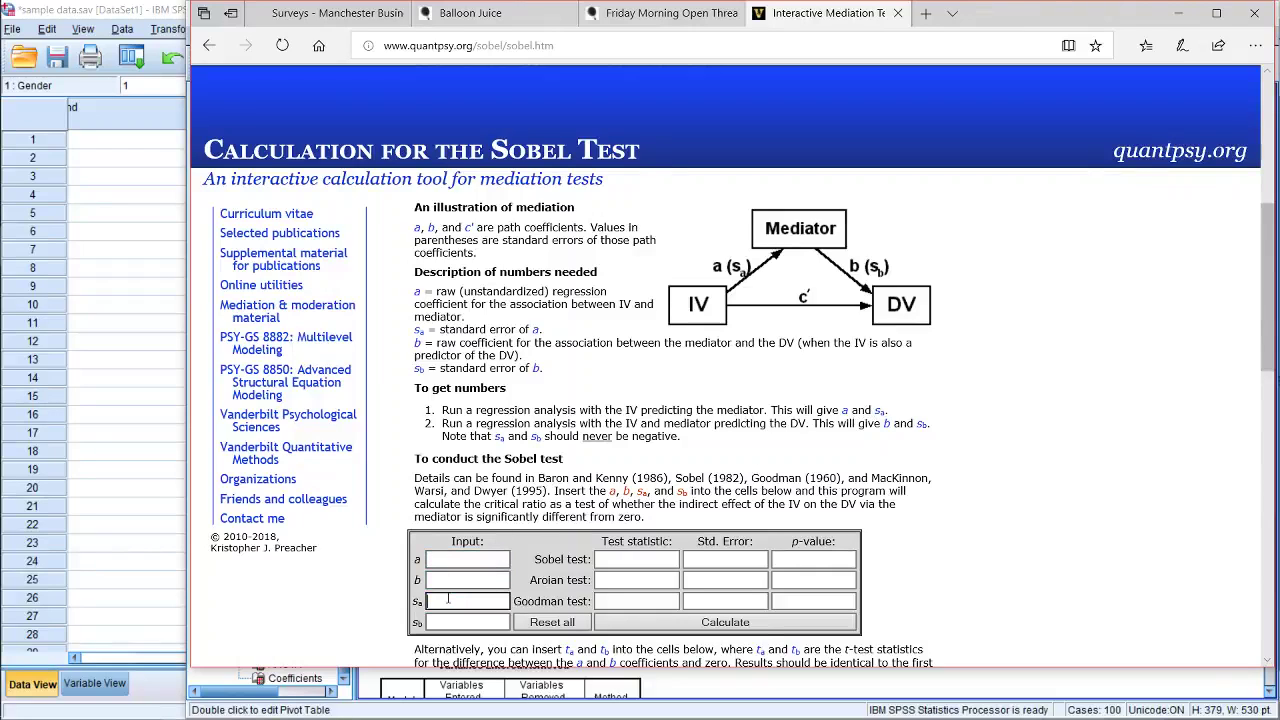
pyautogui.click(459, 553)
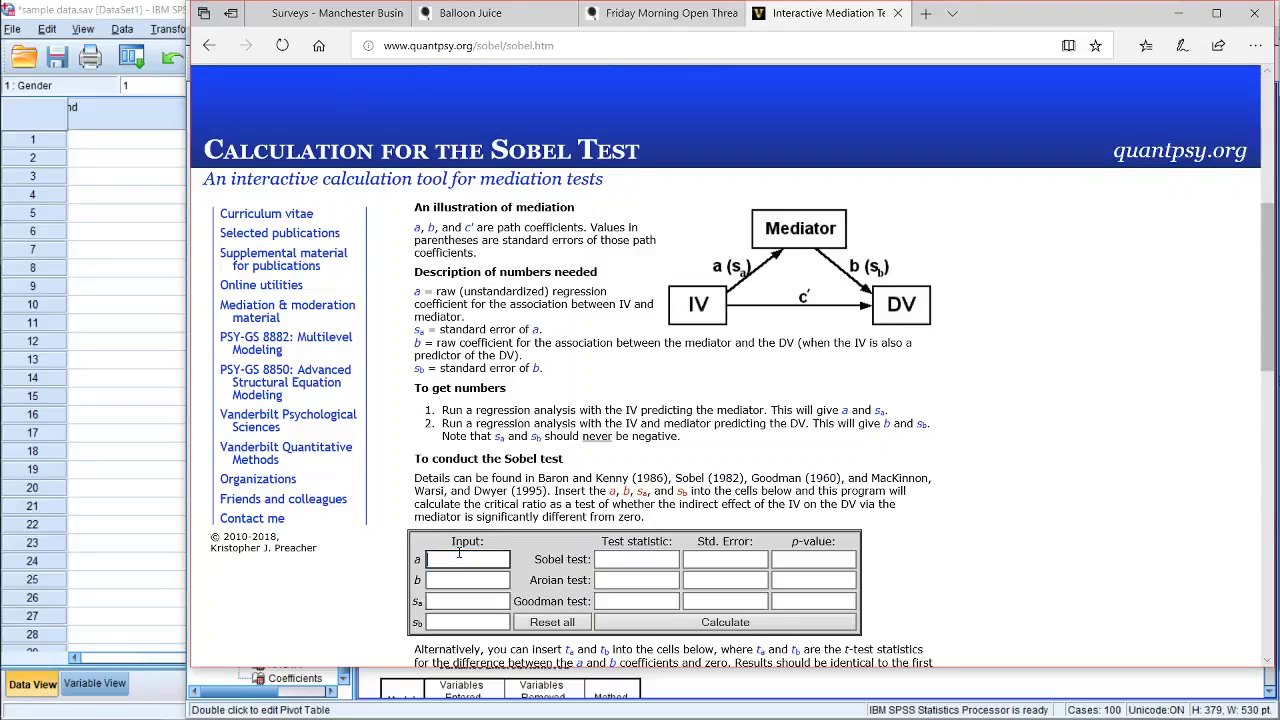
pyautogui.write('.231')
pyautogui.click(481, 597)
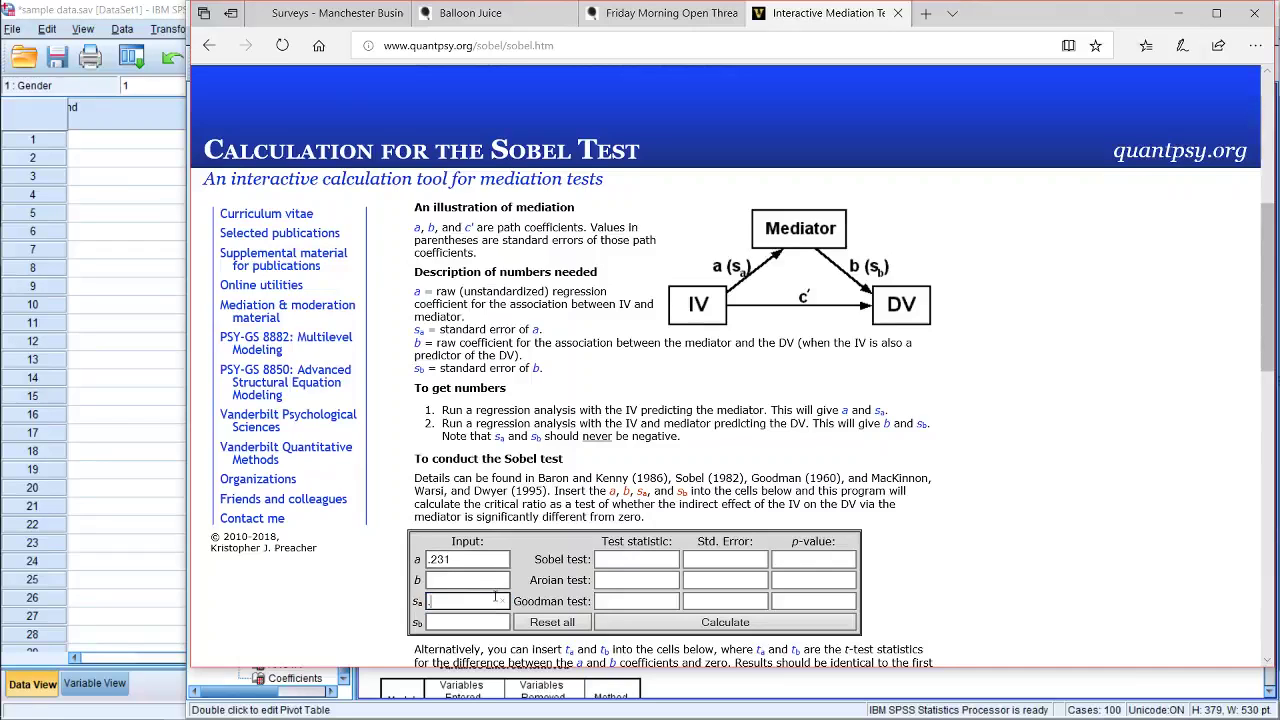
pyautogui.write('.012')
# Enter .339 as coefficient b and .082 as its standard error, and calculate the Sobel test.
pyautogui.moveTo(442, 424); pyautogui.dragTo(708, 424)
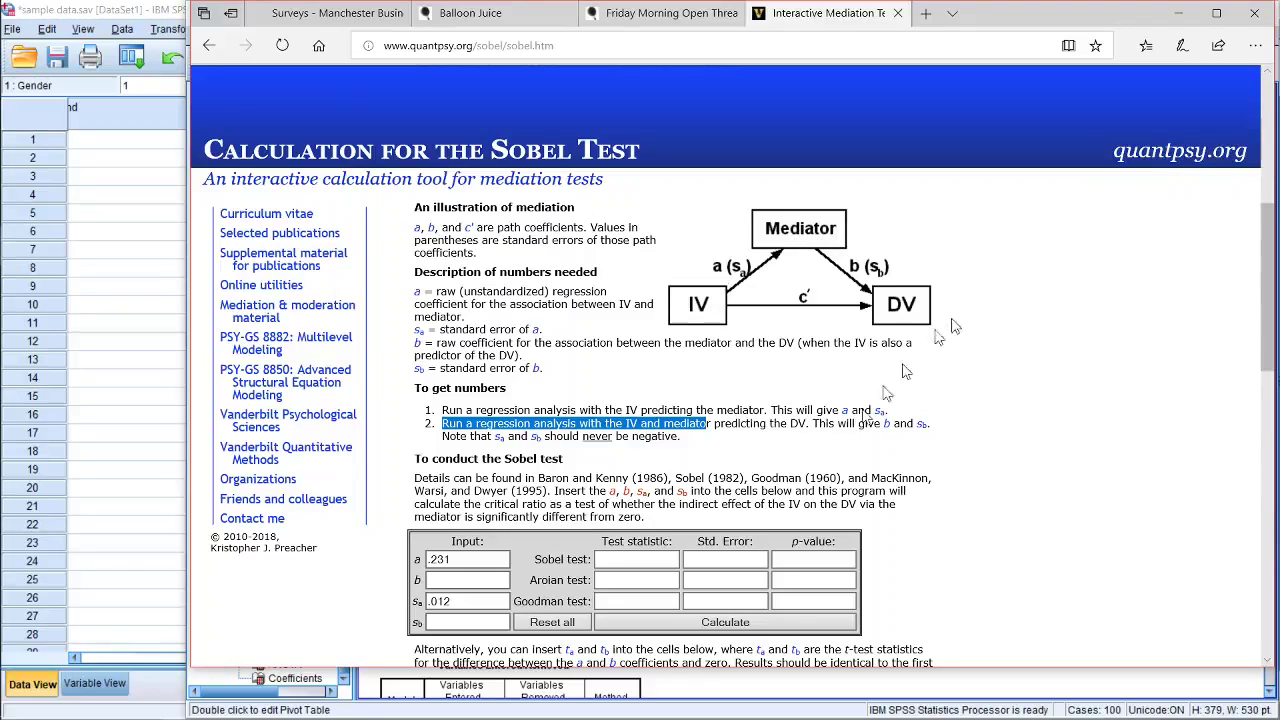
pyautogui.click(896, 426)
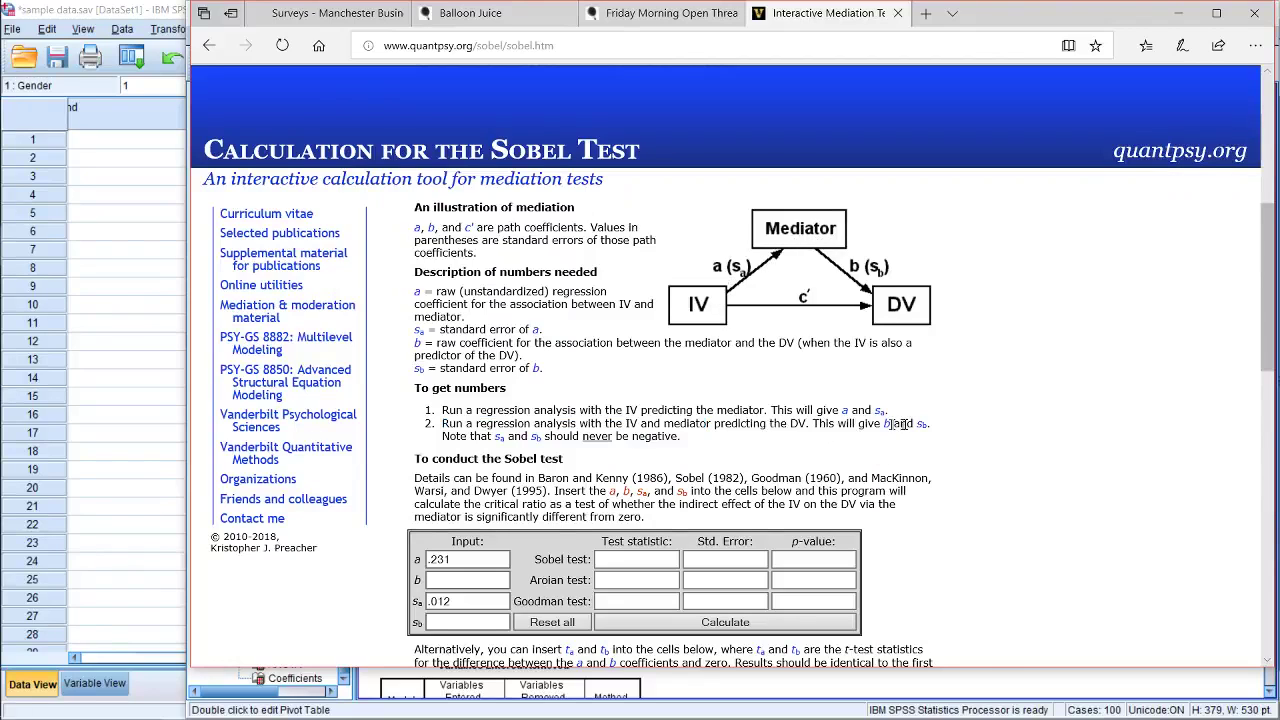
pyautogui.click(475, 579)
pyautogui.write('.33')
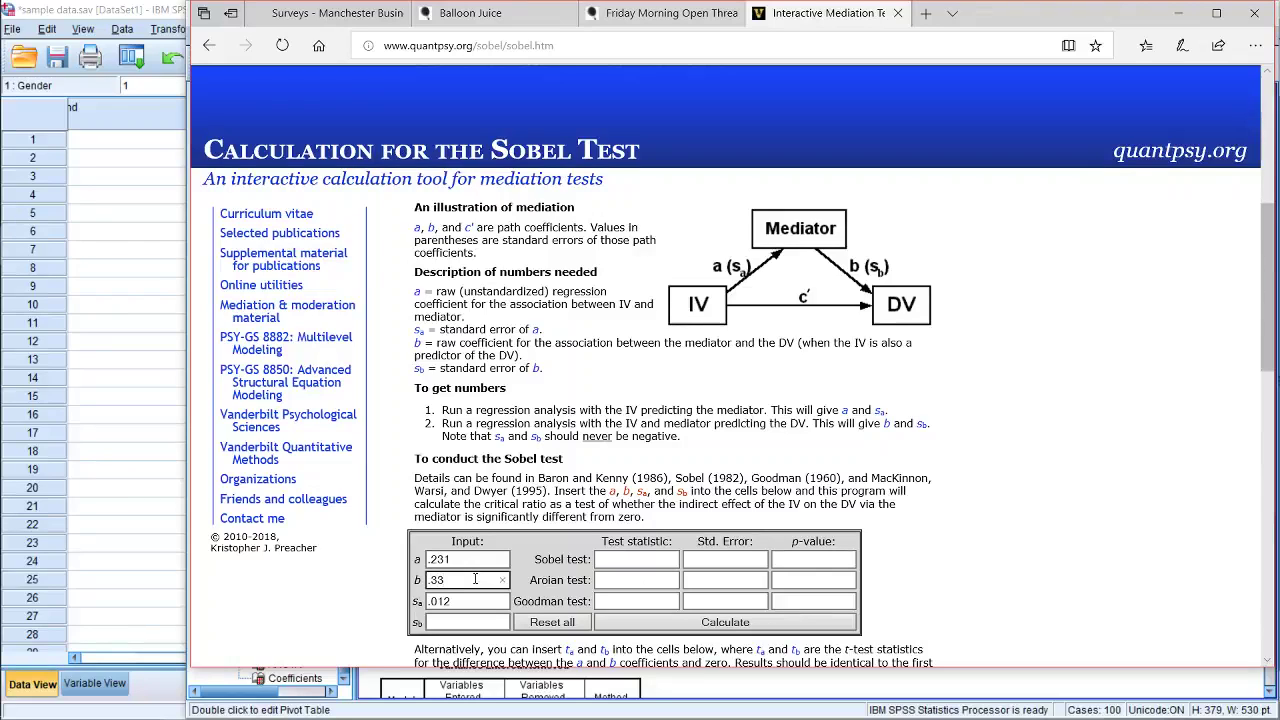
pyautogui.write('9')
pyautogui.click(441, 621)
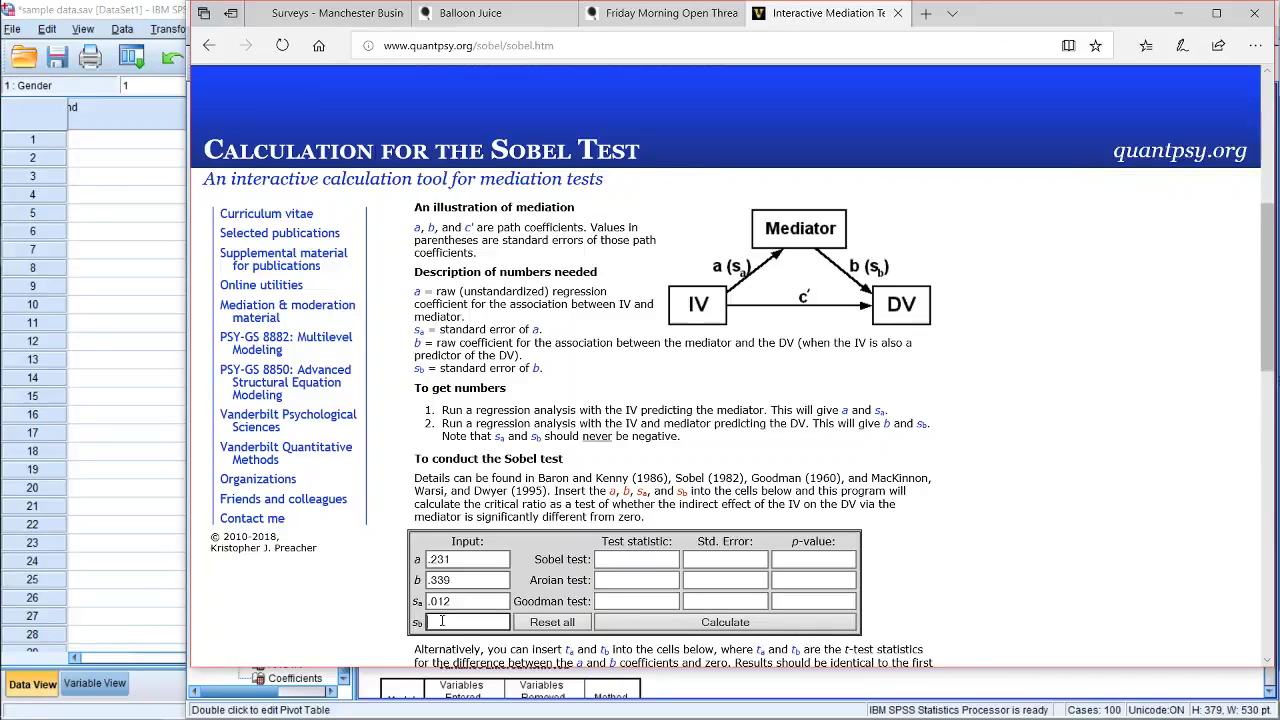
pyautogui.write('.082')
pyautogui.click(516, 551)
pyautogui.scroll(-1, 518, 552)
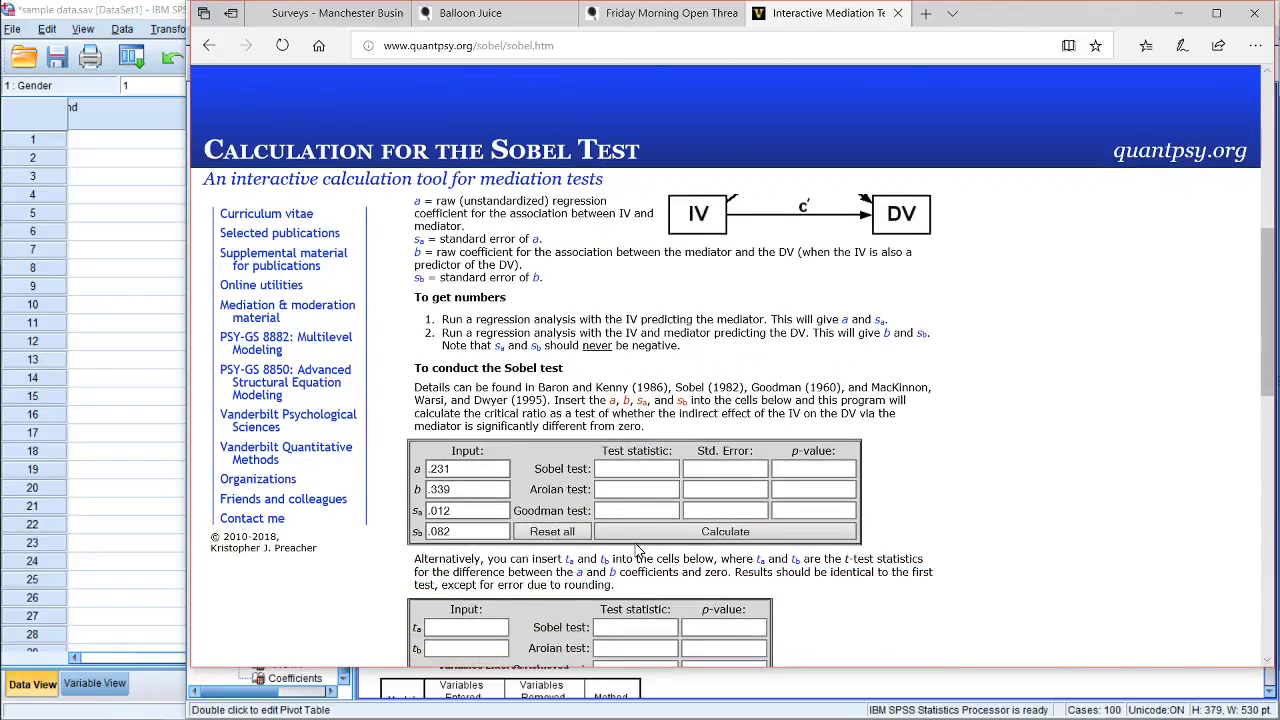
pyautogui.click(638, 538)
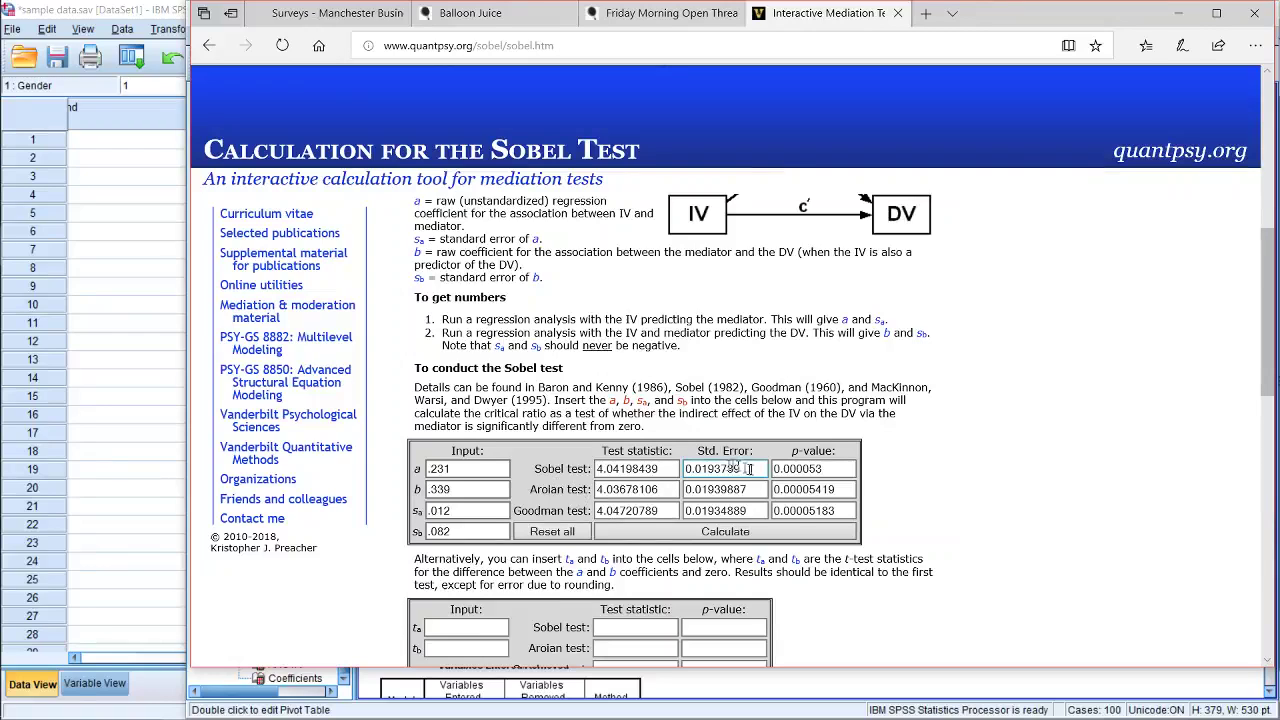
# Examine the p-values of the Sobel, Aroian and Goodman tests and the page's notes on the alternative t-statistic calculation and formulae.
pyautogui.click(789, 469)
pyautogui.moveTo(789, 469); pyautogui.dragTo(828, 470)
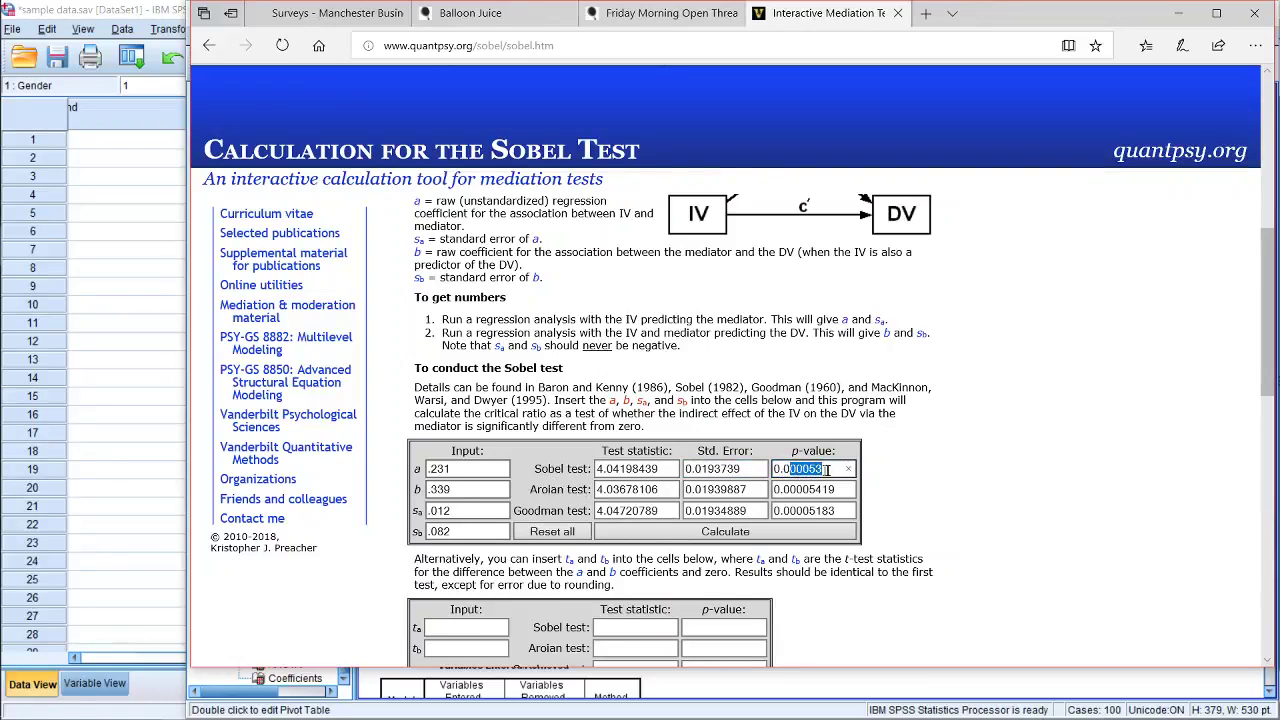
pyautogui.click(830, 471)
pyautogui.click(832, 489)
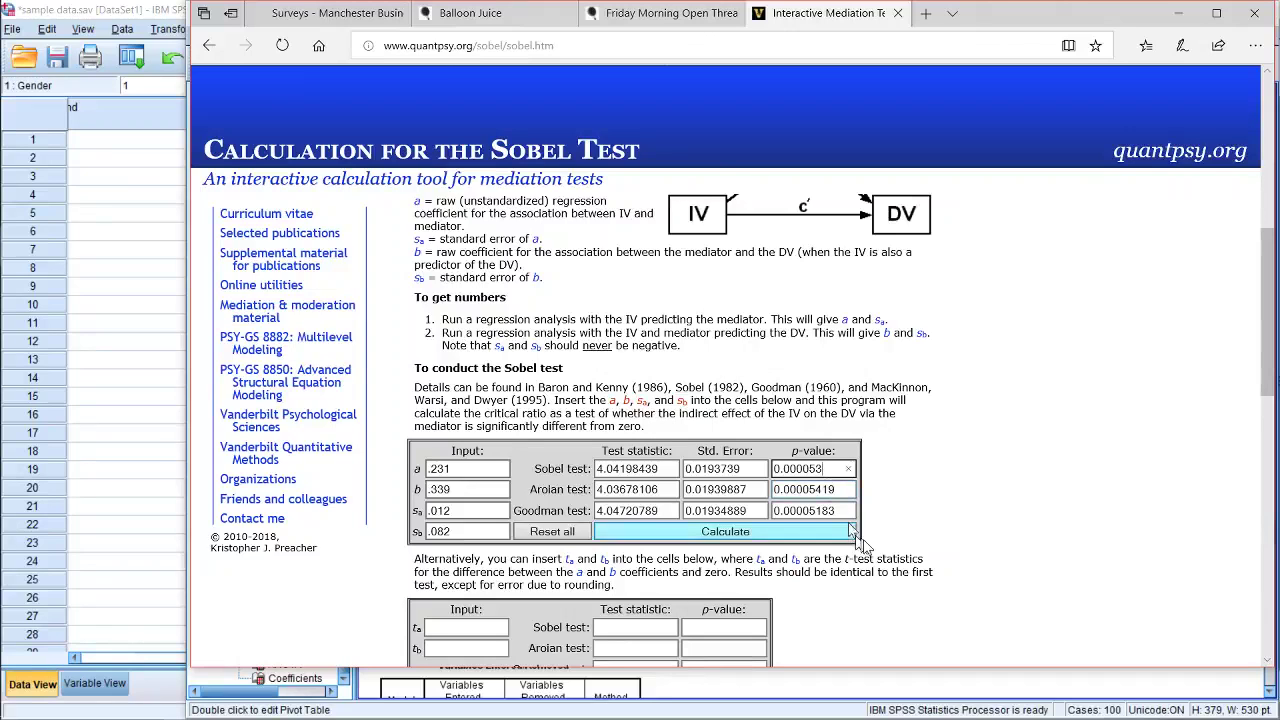
pyautogui.scroll(-2, 903, 523)
pyautogui.scroll(-1, 903, 523)
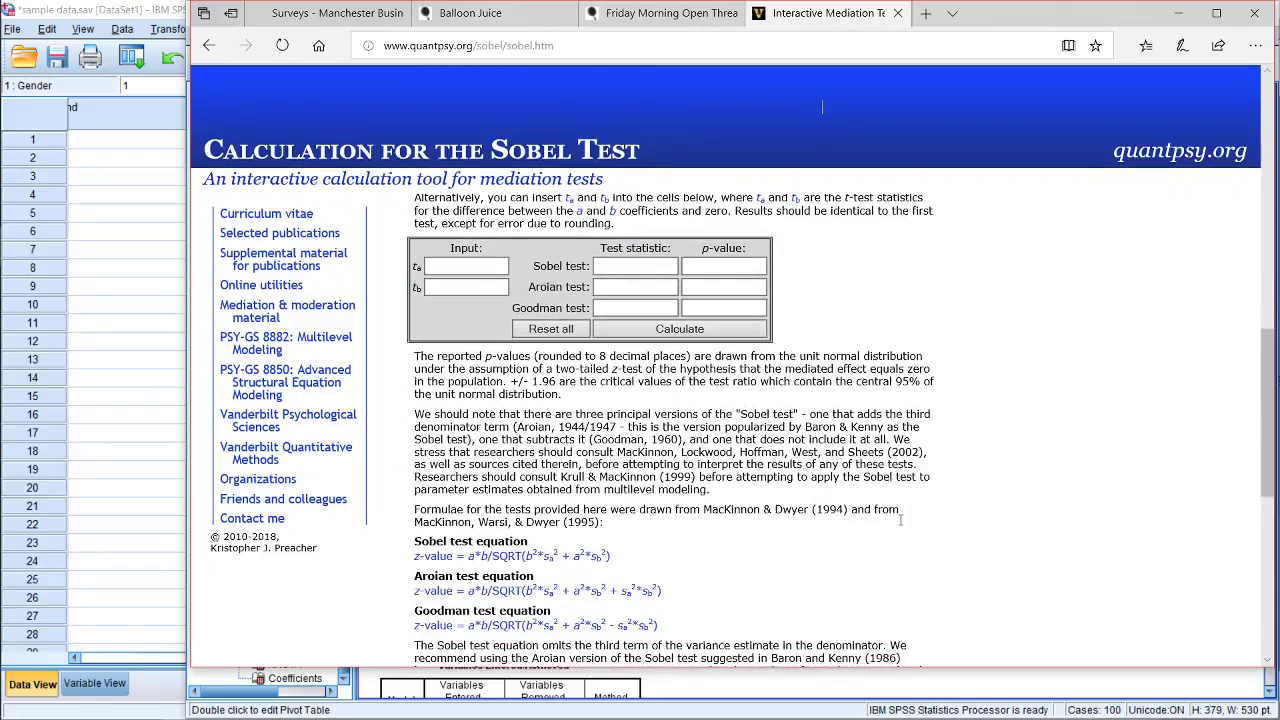
pyautogui.scroll(1, 900, 520)
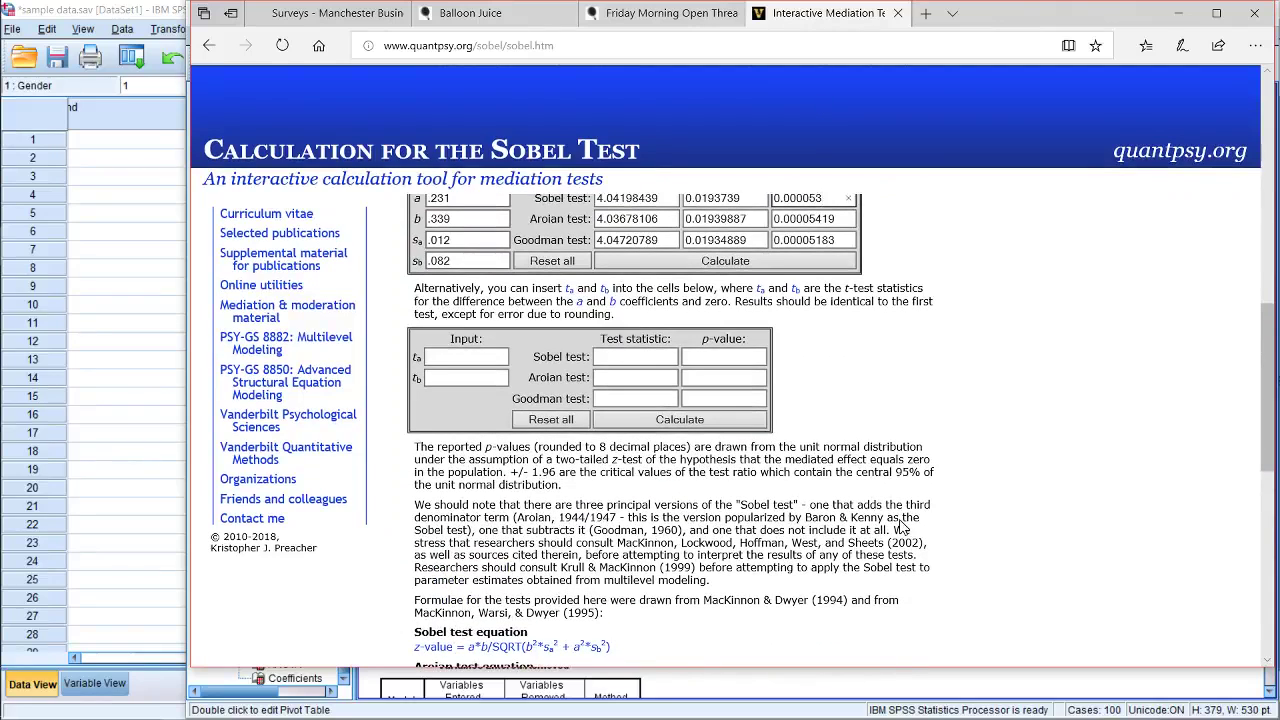
pyautogui.scroll(2, 903, 523)
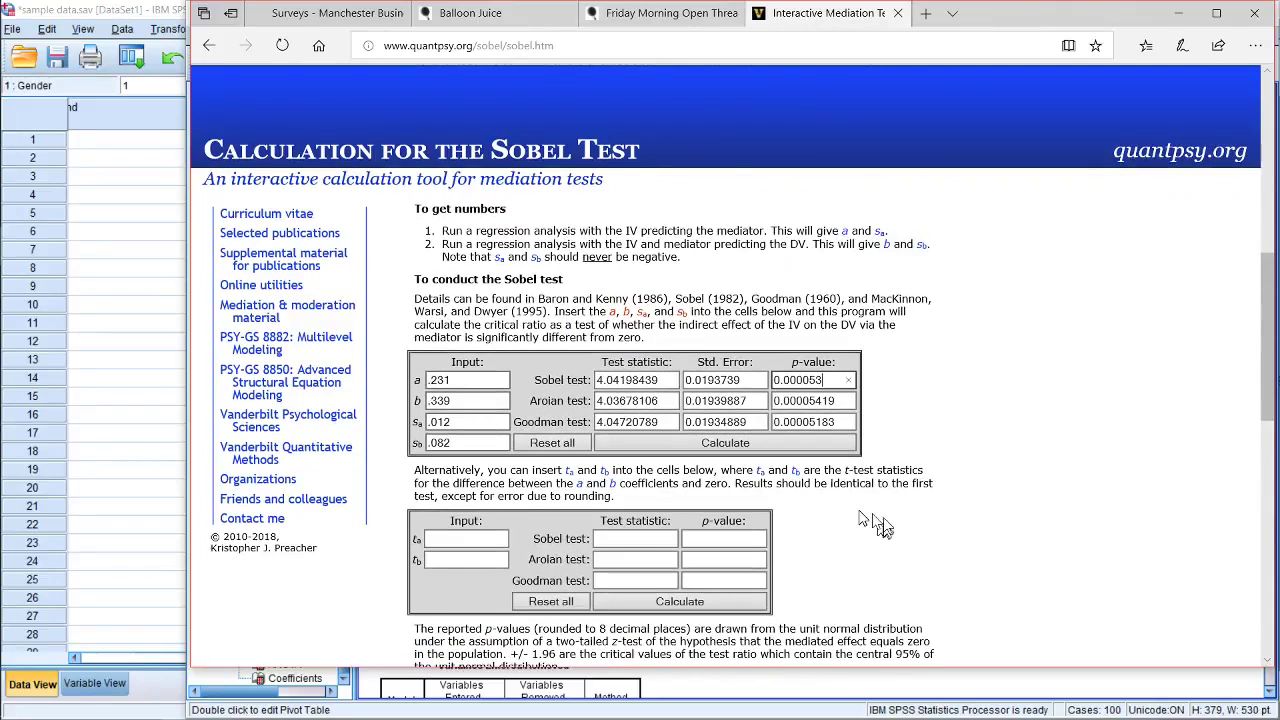
pyautogui.scroll(1, 862, 422)
pyautogui.scroll(-2, 850, 410)
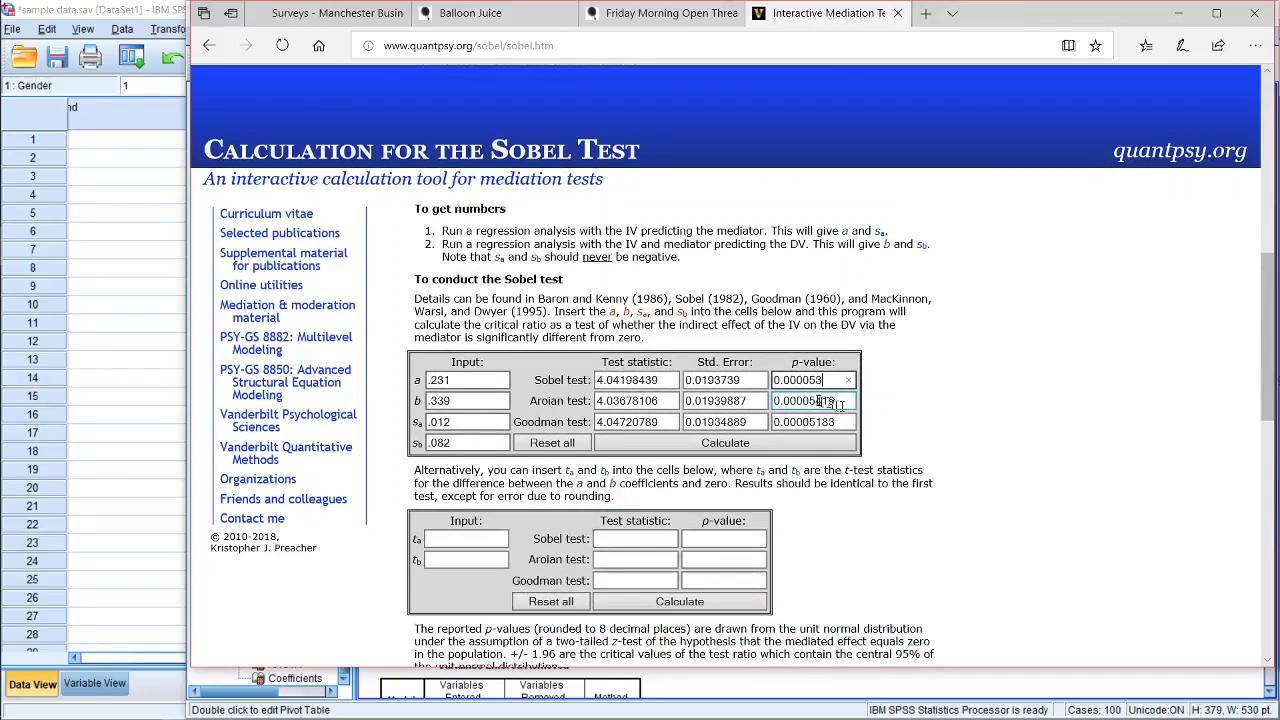
# Close the browser with all its tabs and review the SPSS regression output down to the last coefficients table.
pyautogui.click(1253, 13)
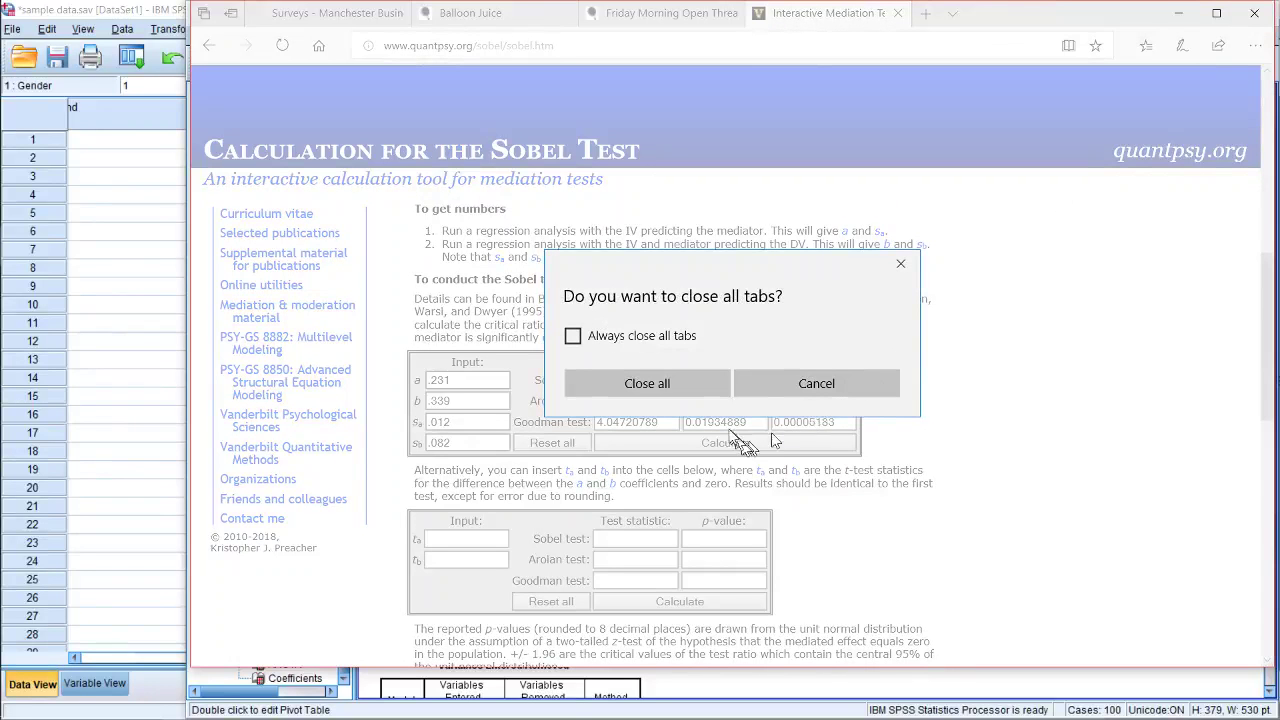
pyautogui.click(697, 379)
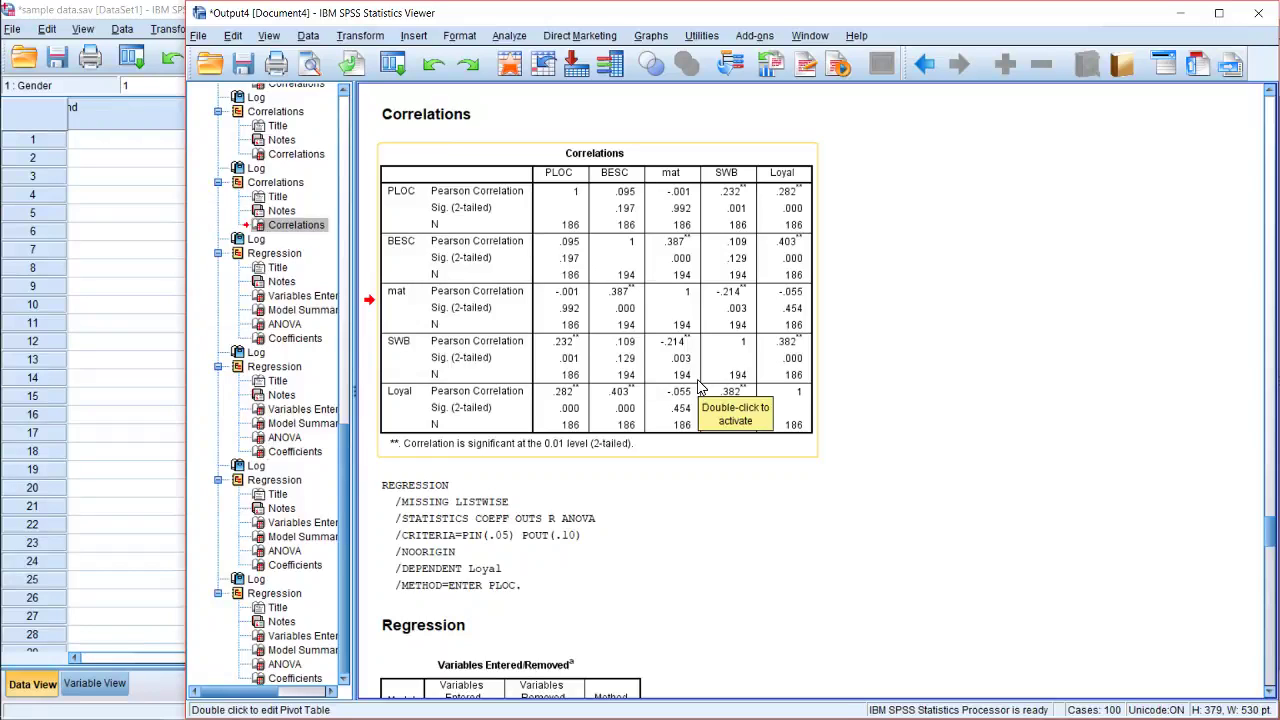
pyautogui.scroll(-15, 697, 388)
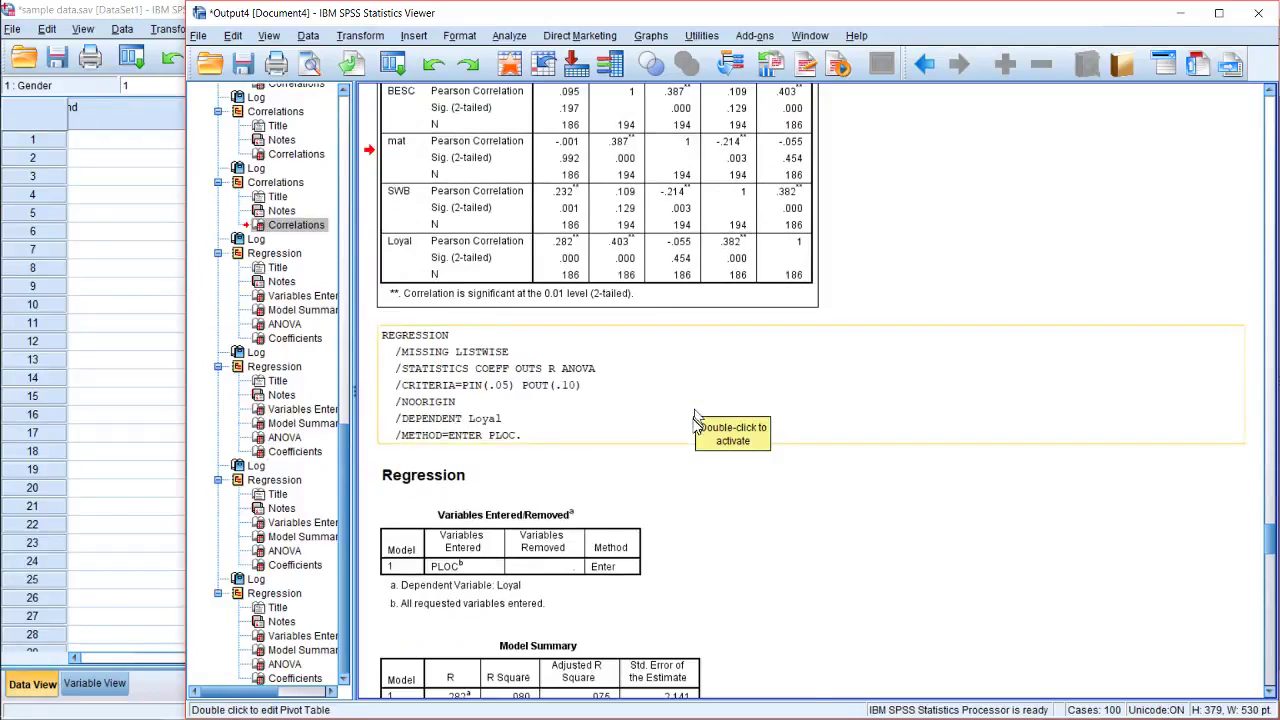
pyautogui.scroll(-10, 695, 447)
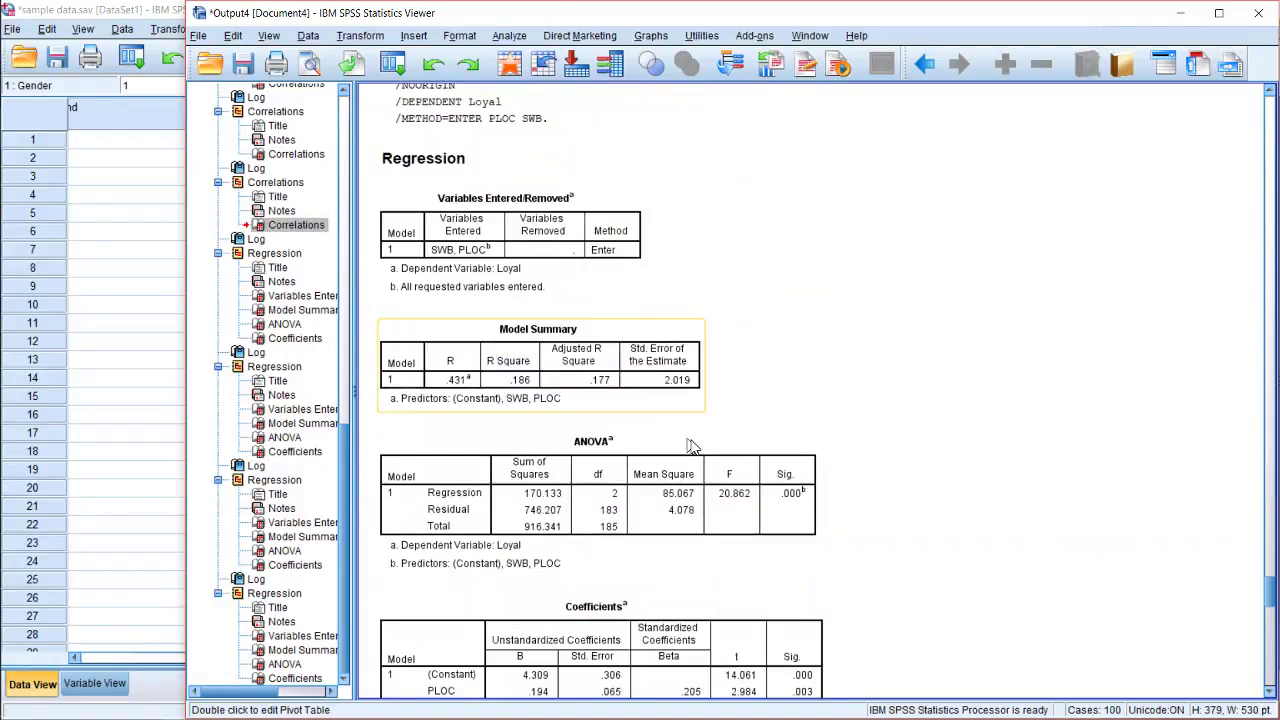
pyautogui.scroll(-15, 693, 444)
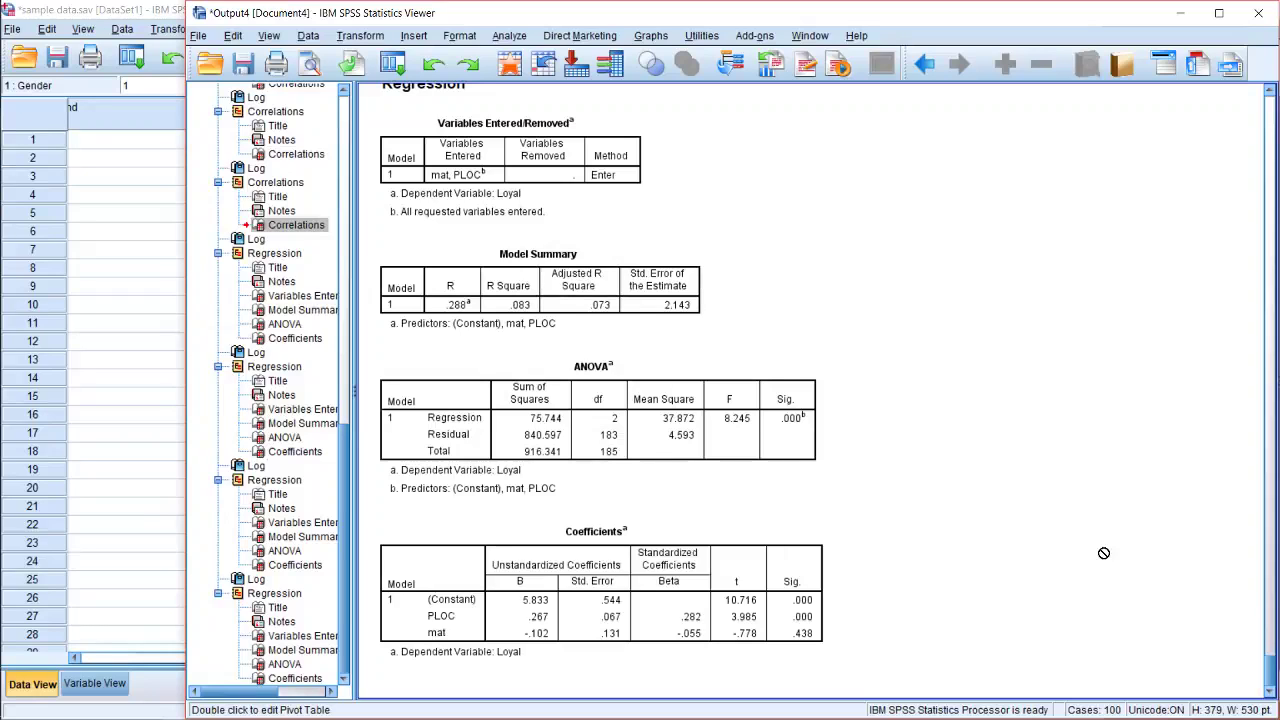
# Switch to the SPSS Syntax Editor and add matxBESC as a third predictor after mat and BESC in the Loyal regression command.
pyautogui.moveTo(1104, 553); pyautogui.dragTo(128, 388)
pyautogui.moveTo(3, 298)
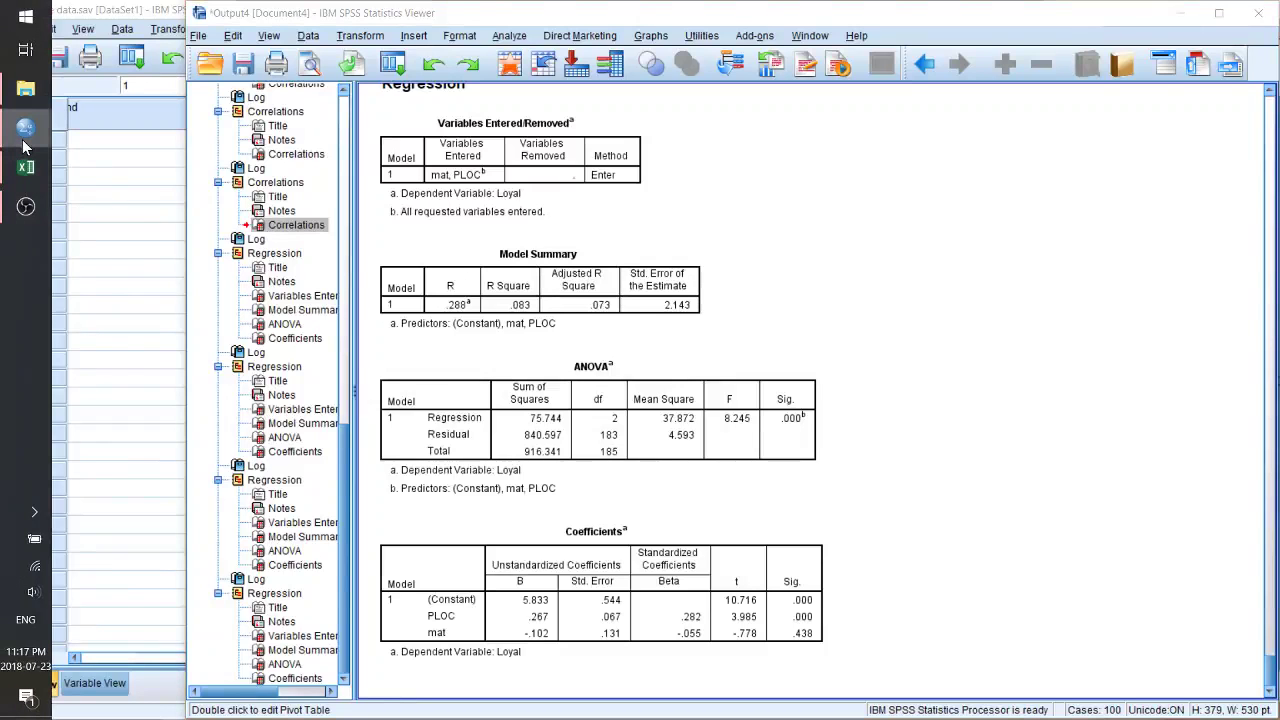
pyautogui.moveTo(25, 147)
pyautogui.click(191, 208)
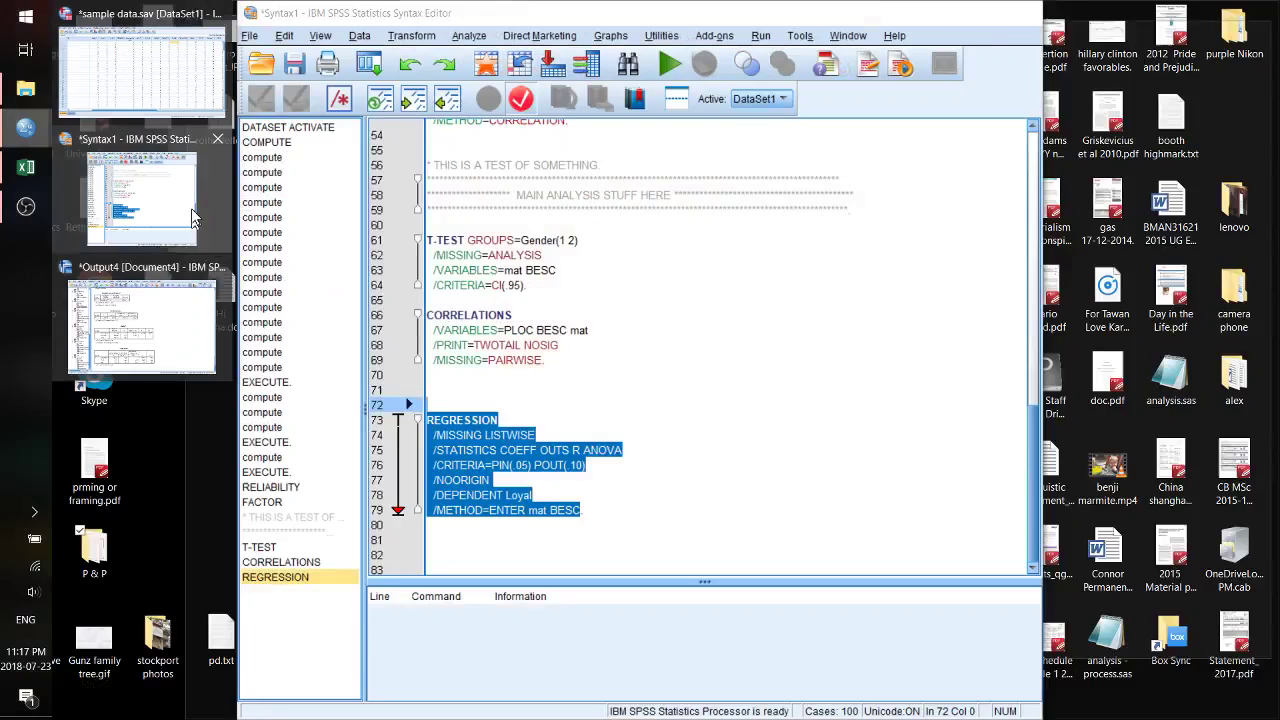
pyautogui.click(606, 466)
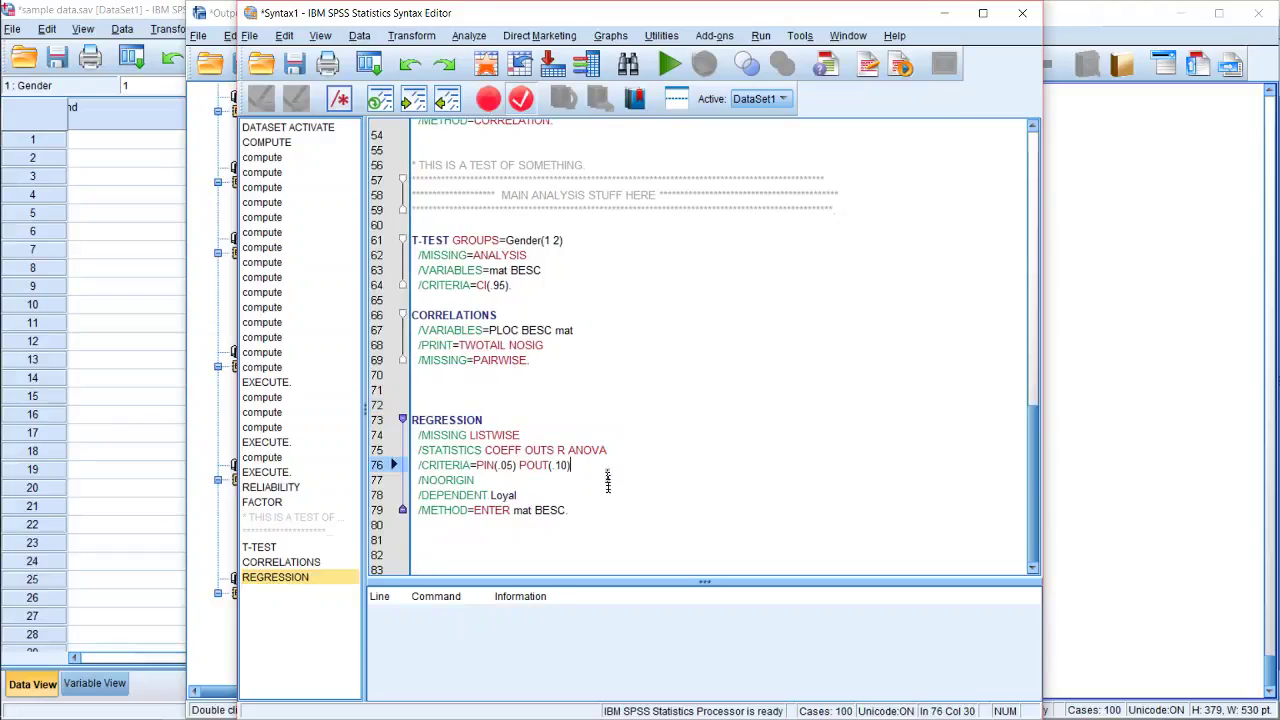
pyautogui.click(573, 510)
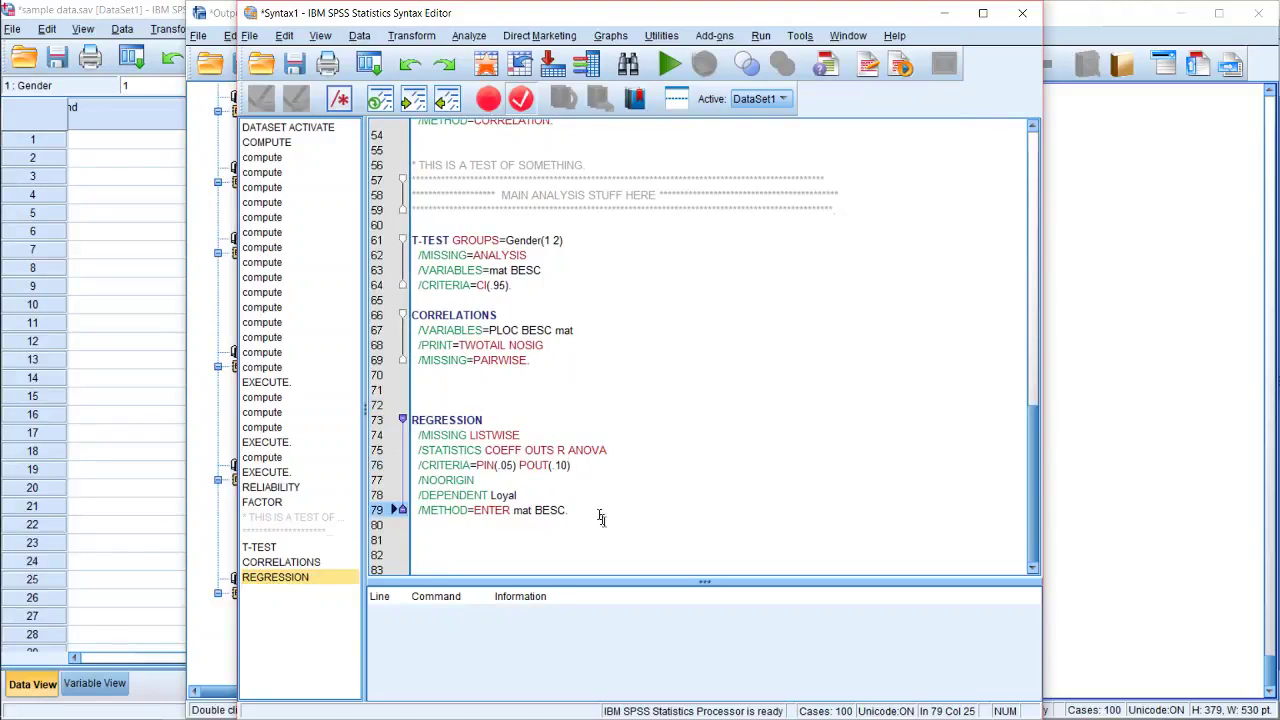
pyautogui.click(534, 510)
pyautogui.click(491, 495)
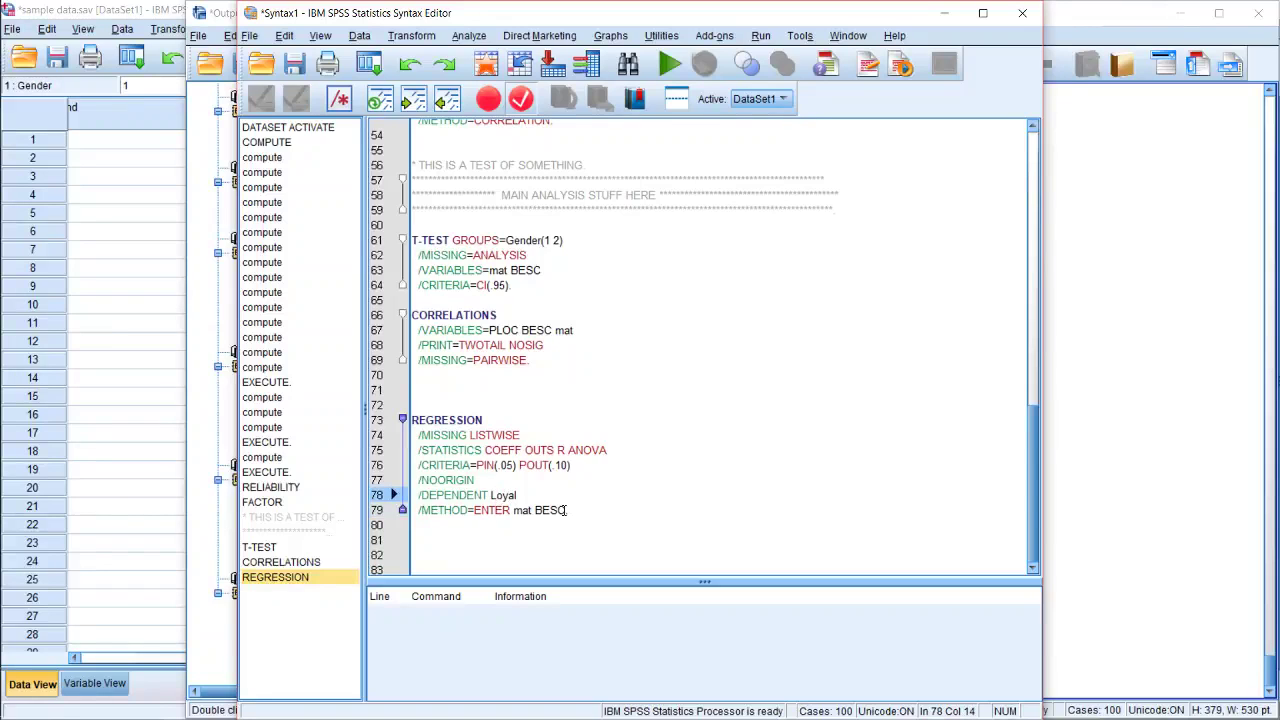
pyautogui.click(566, 510)
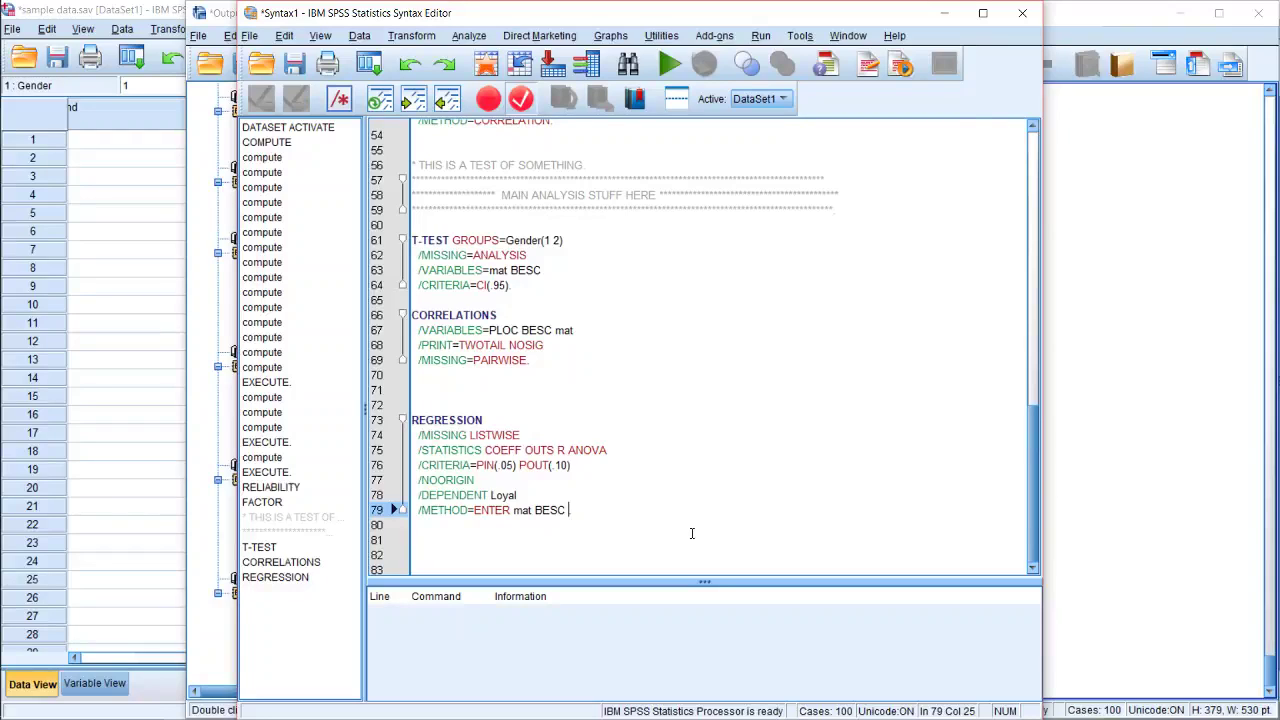
pyautogui.write('matxBESC')
pyautogui.write('.')
# Write the commands "COMPUTE matxBESC = mat * BESC." and "EXECUTE." on separate lines below the regression command.
pyautogui.click(413, 525)
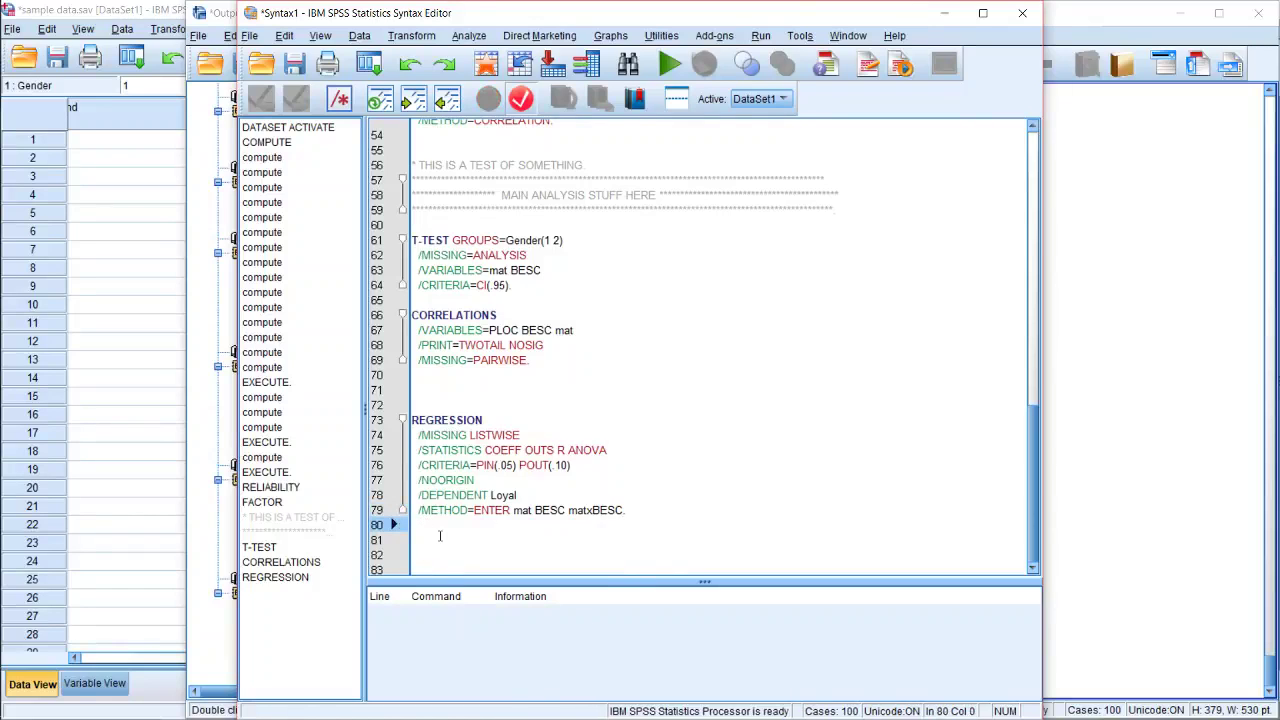
pyautogui.click(439, 536)
pyautogui.write('COM')
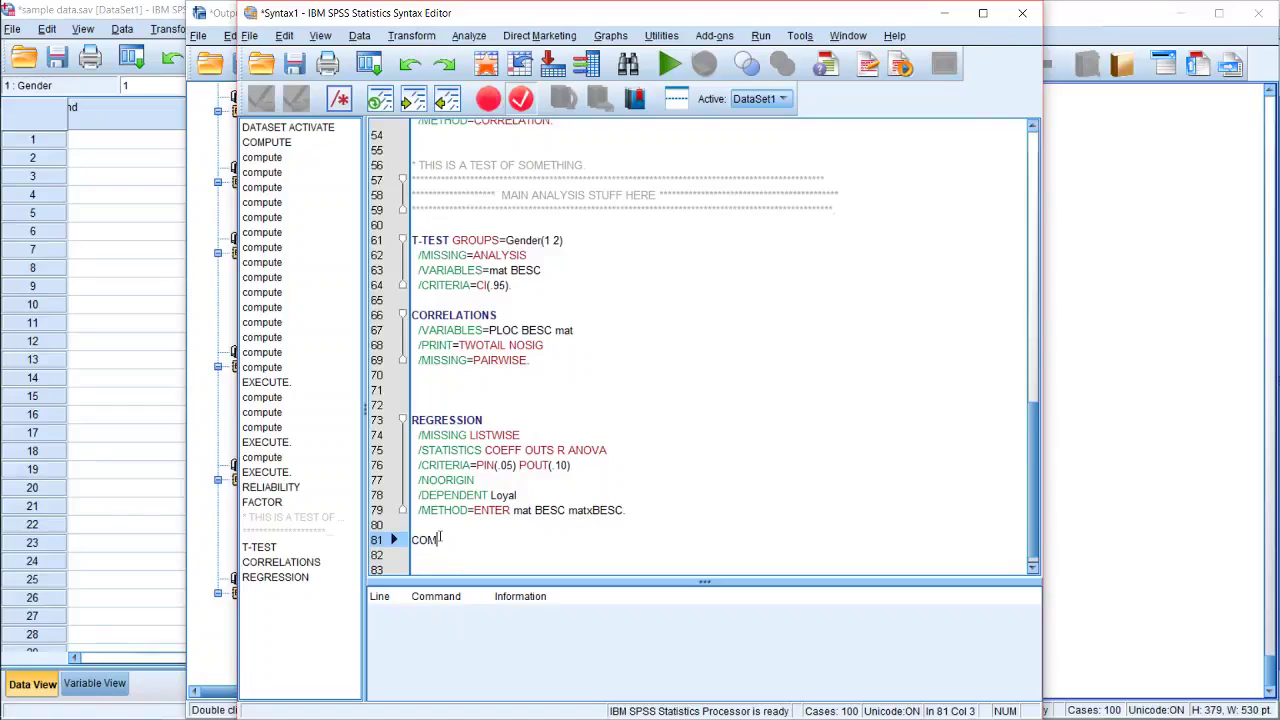
pyautogui.write('PUTE')
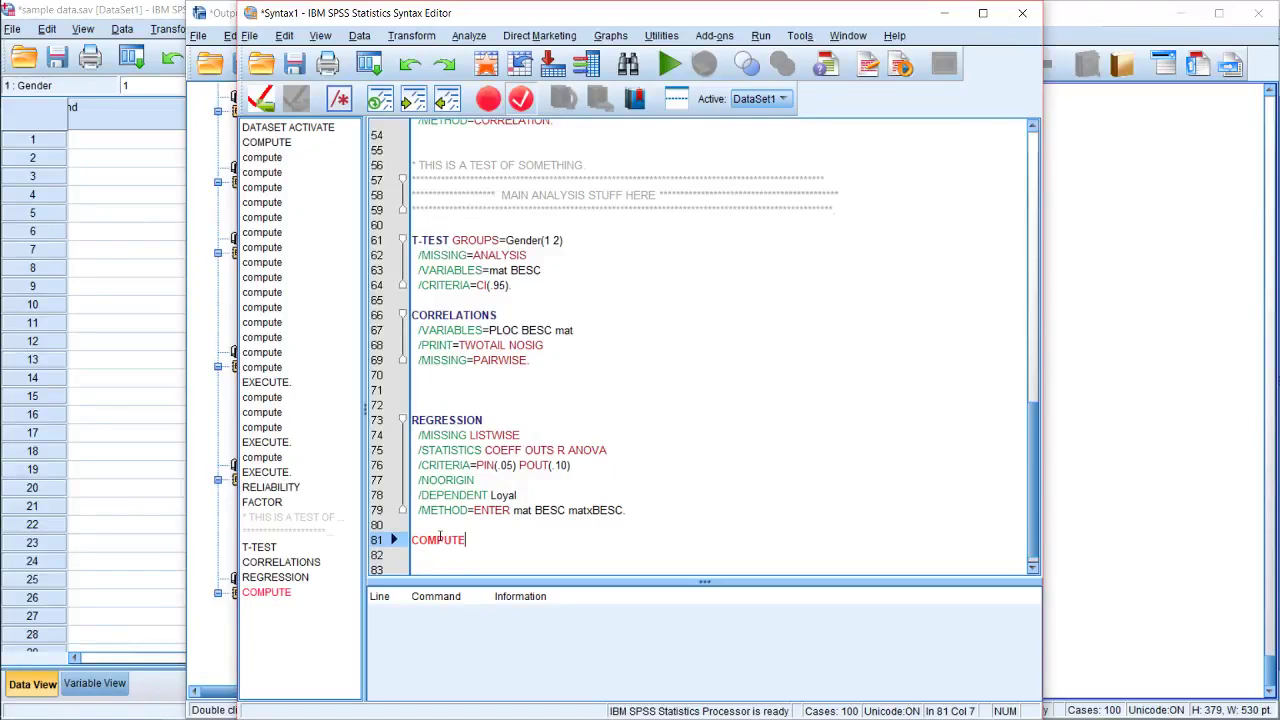
pyautogui.write(' mat *')
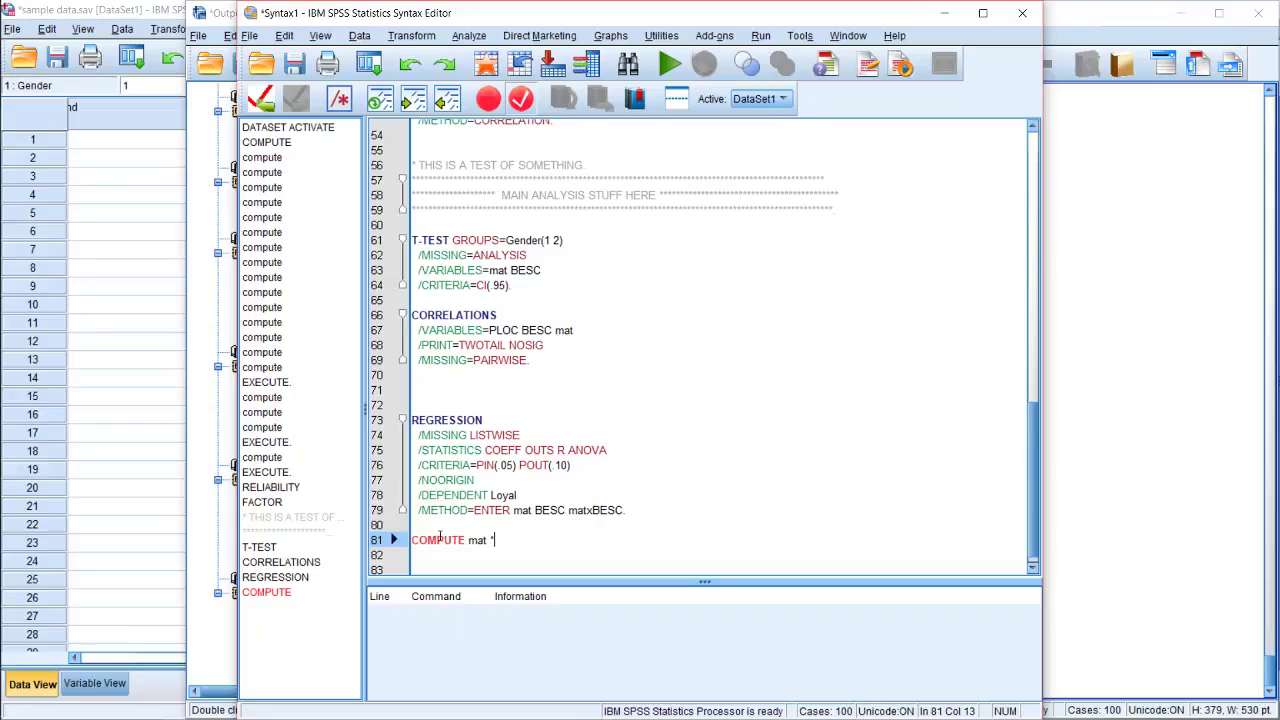
pyautogui.press('BackSpace')
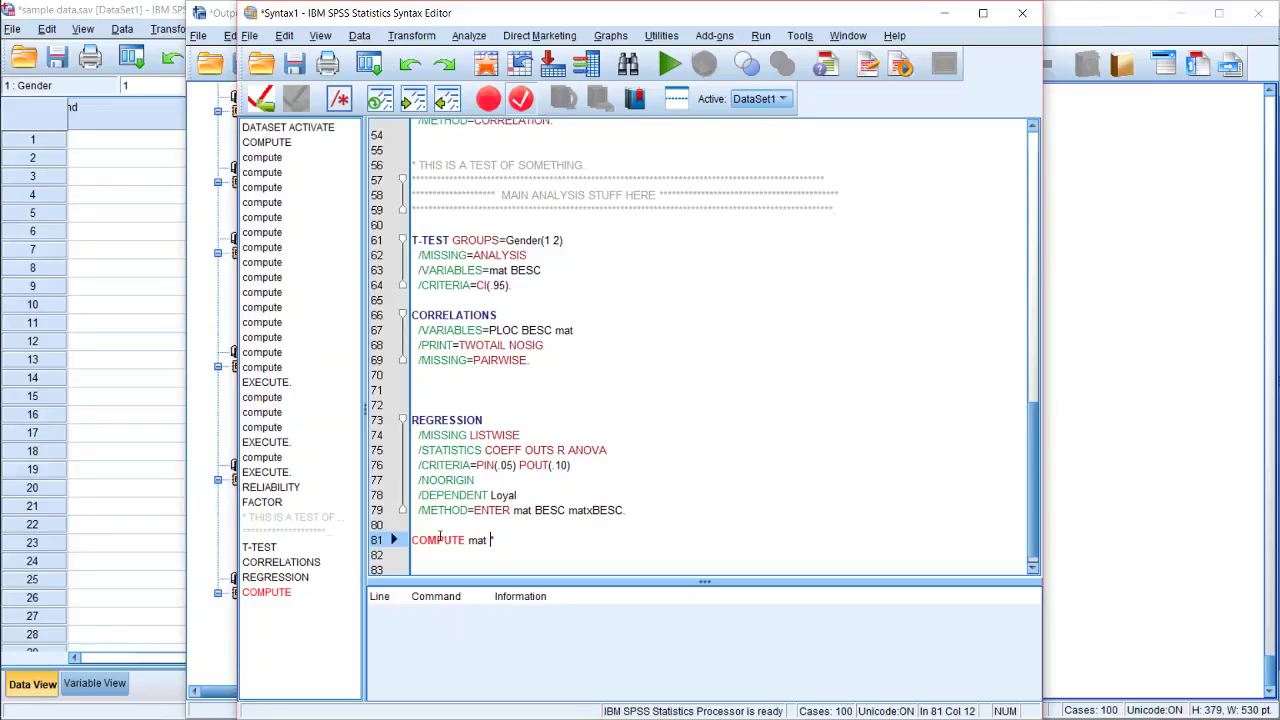
pyautogui.write('xBESC = mat * BESC.')
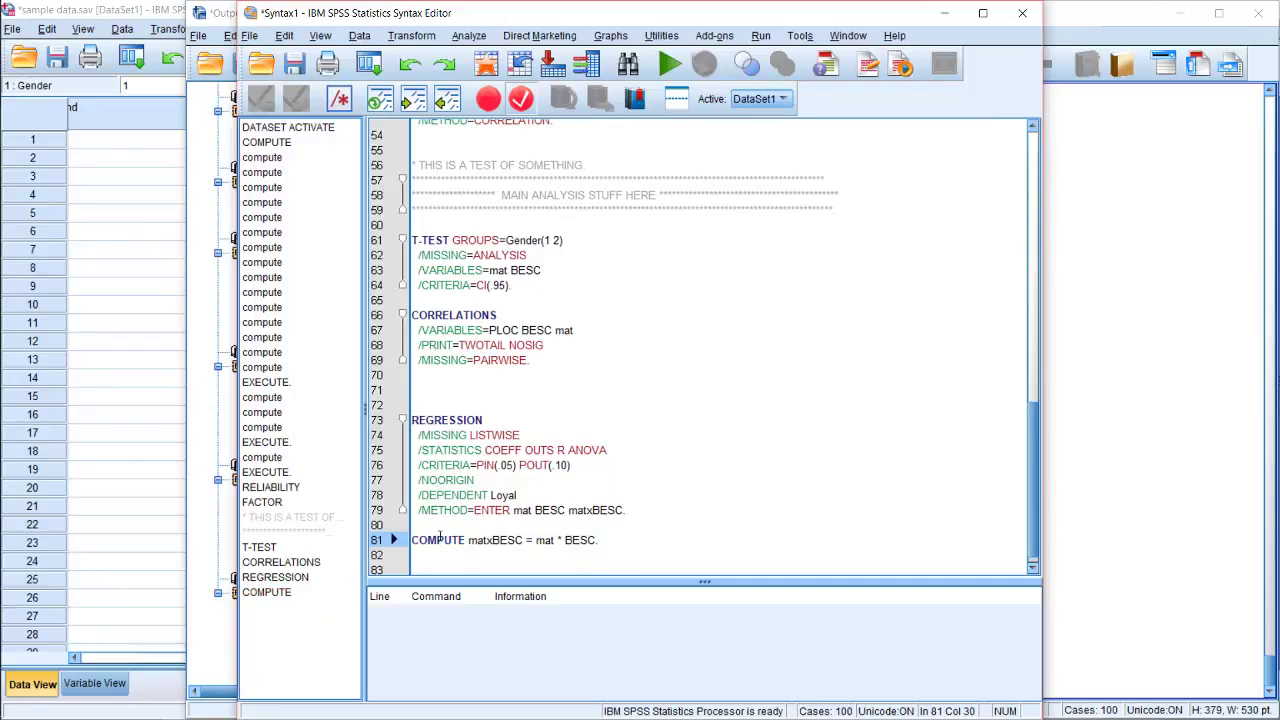
pyautogui.press('Return')
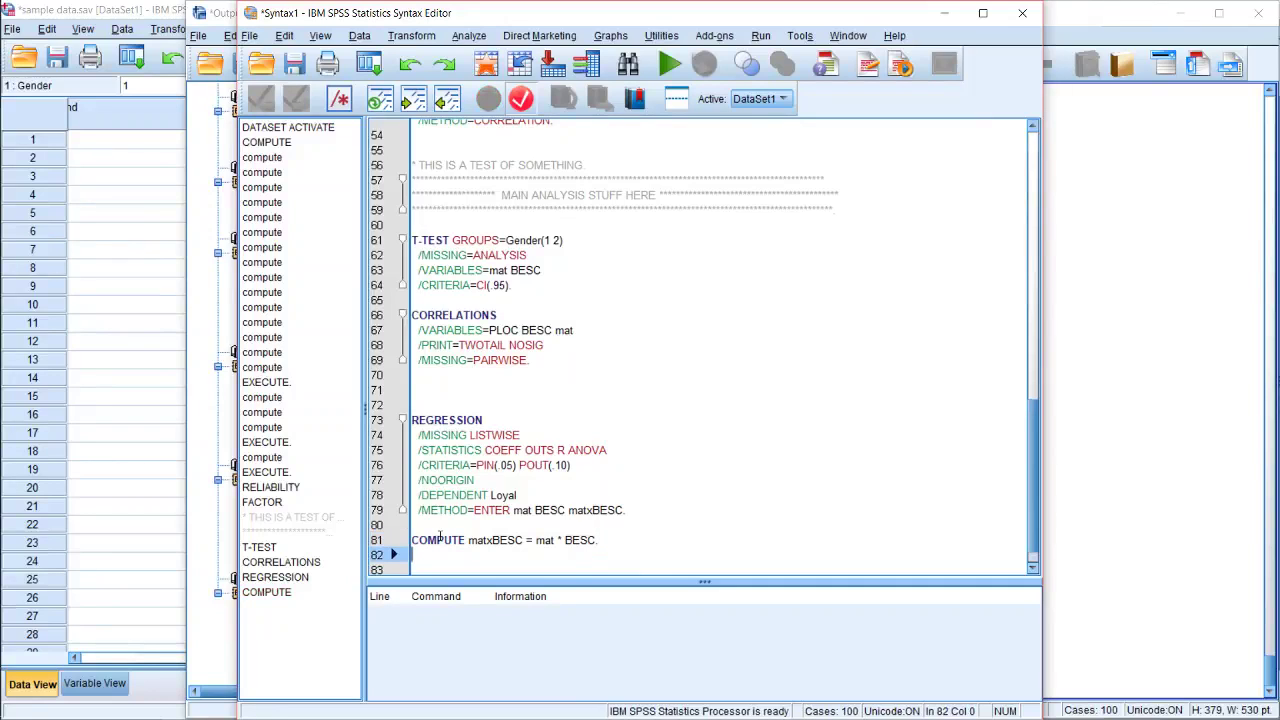
pyautogui.write('EXECUTE.')
# Run only the COMPUTE and EXECUTE lines to create the interaction variable.
pyautogui.hotkey('shift', 'Up')
pyautogui.hotkey('shift', 'Up')
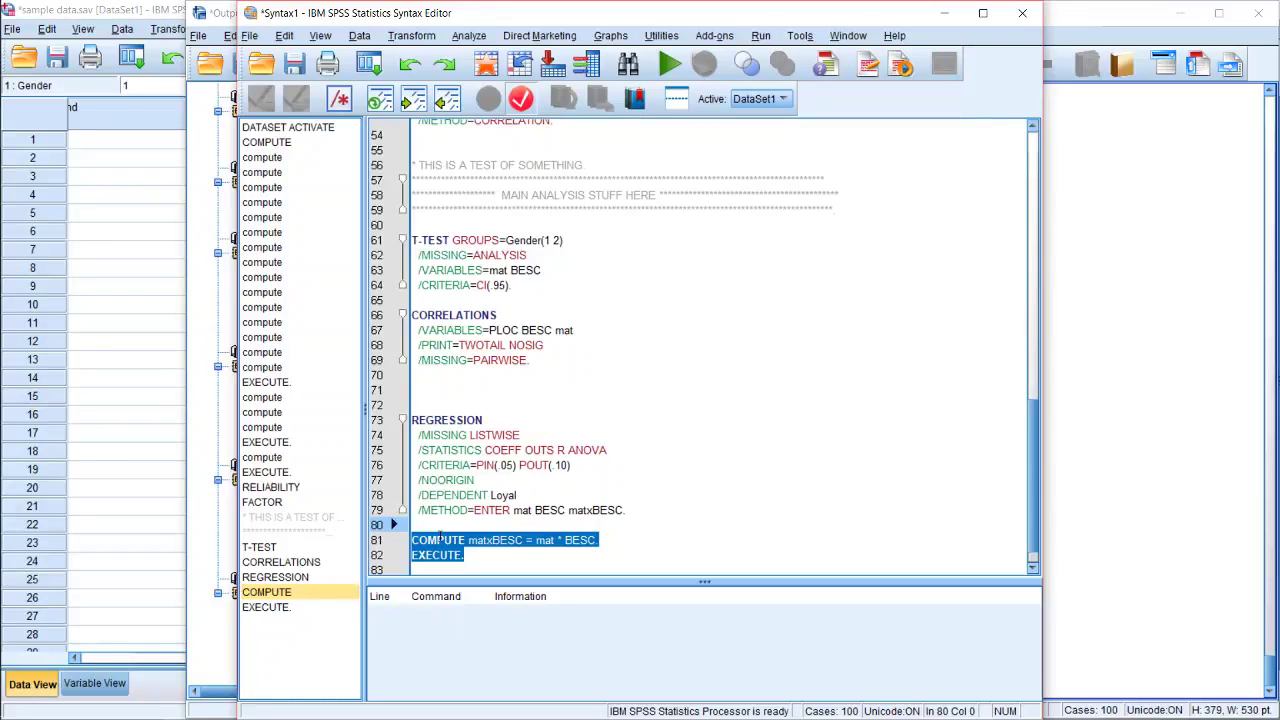
pyautogui.click(668, 66)
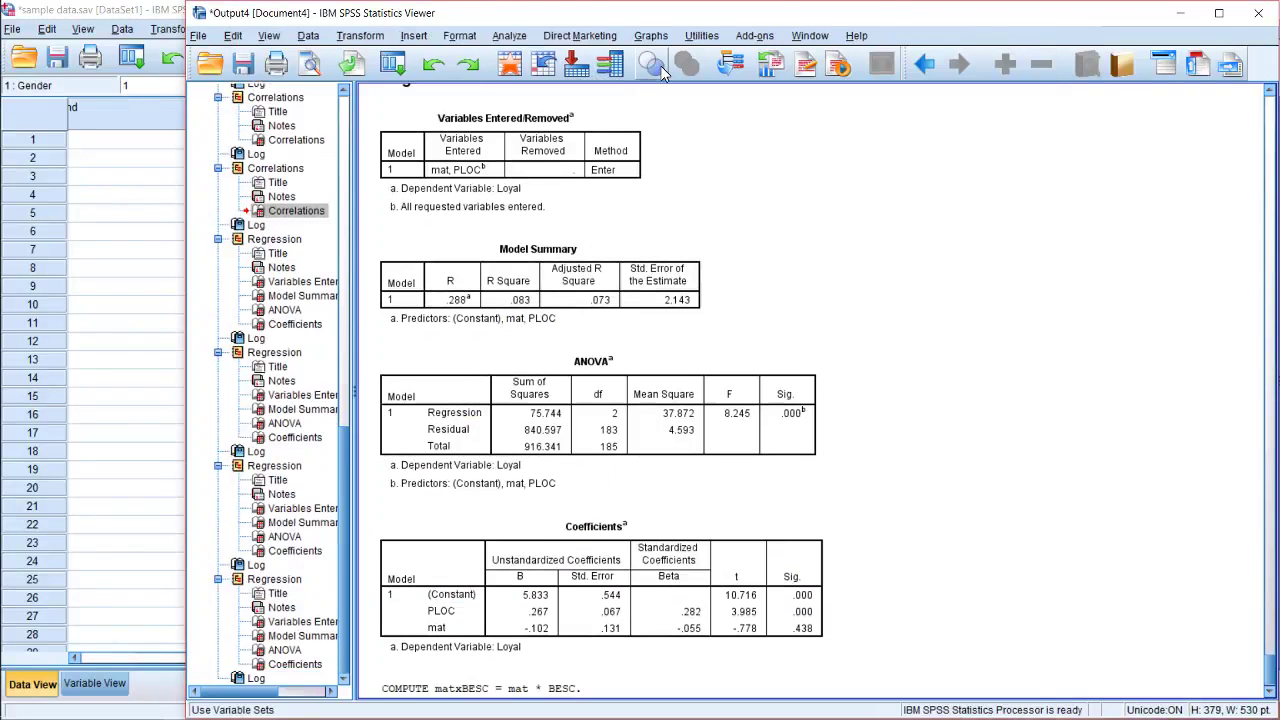
# Switch to the SPSS Data Editor, show the variable definitions and select the row of the new matxBESC variable.
pyautogui.click(150, 505)
pyautogui.scroll(-1, 190, 618)
pyautogui.scroll(-2, 190, 616)
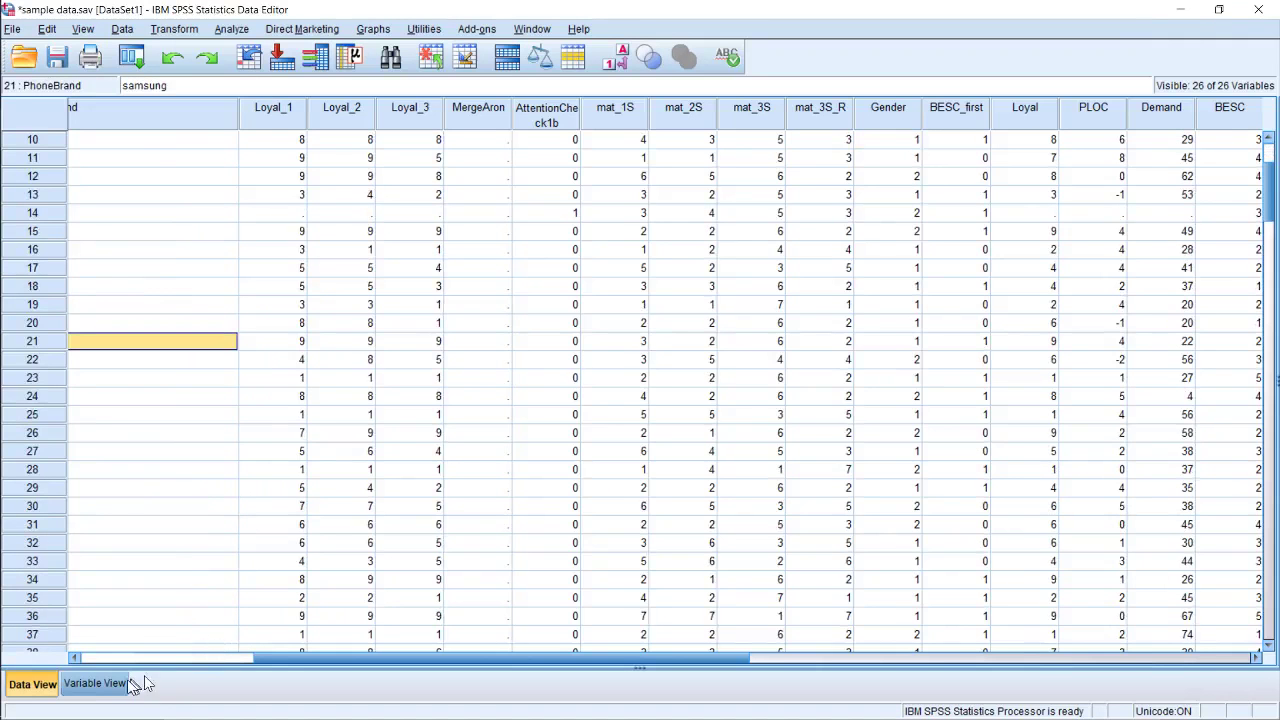
pyautogui.click(96, 683)
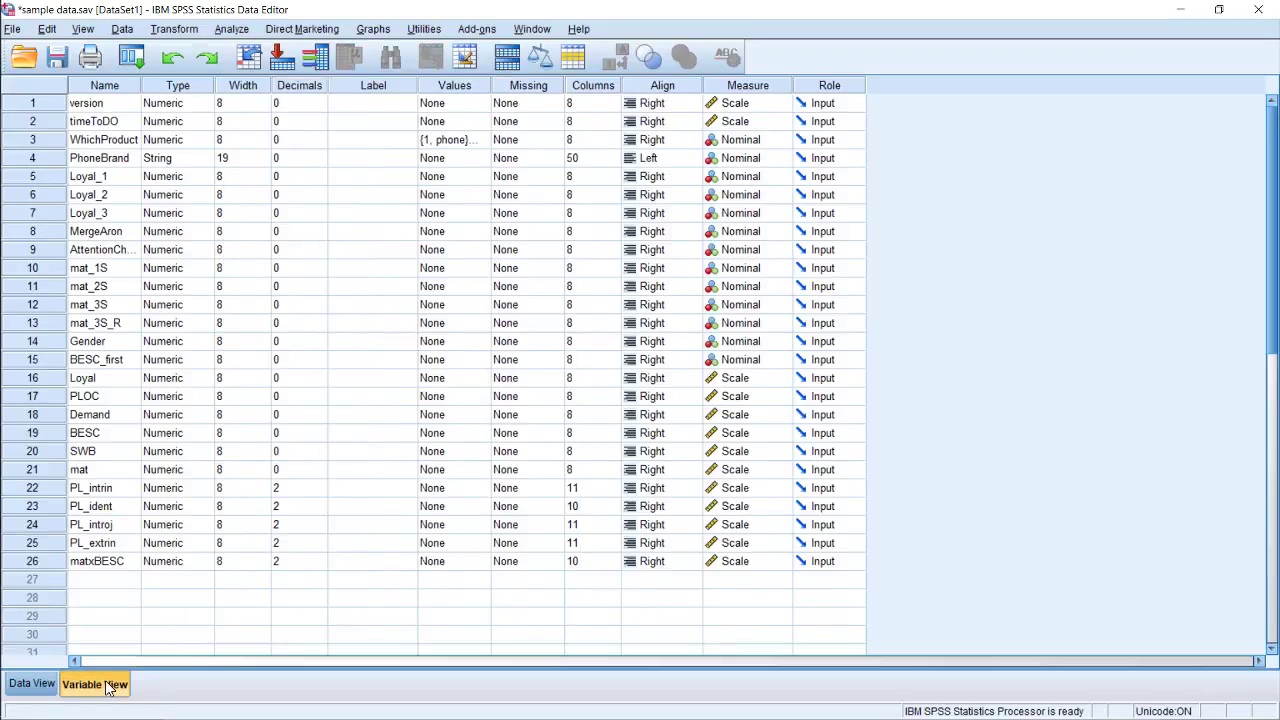
pyautogui.click(47, 564)
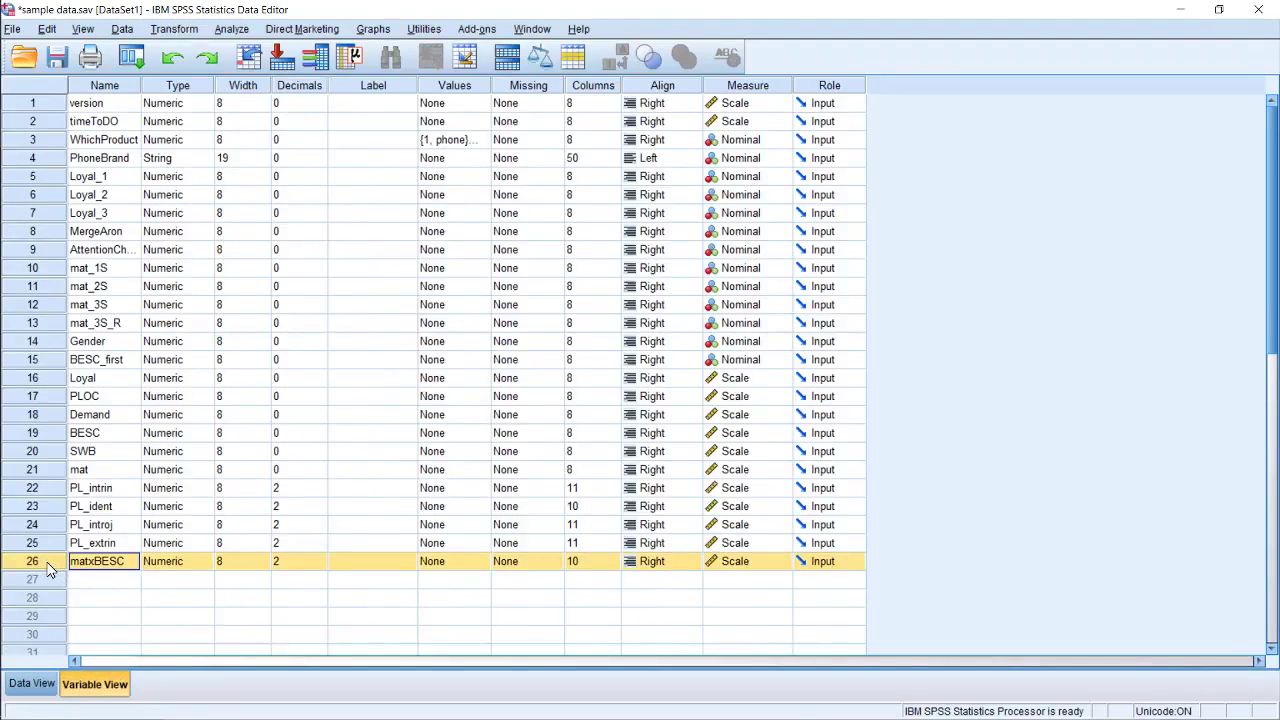
# Show the data values of matxBESC and examine several of its cases alongside the values of mat.
pyautogui.doubleClick(47, 566)
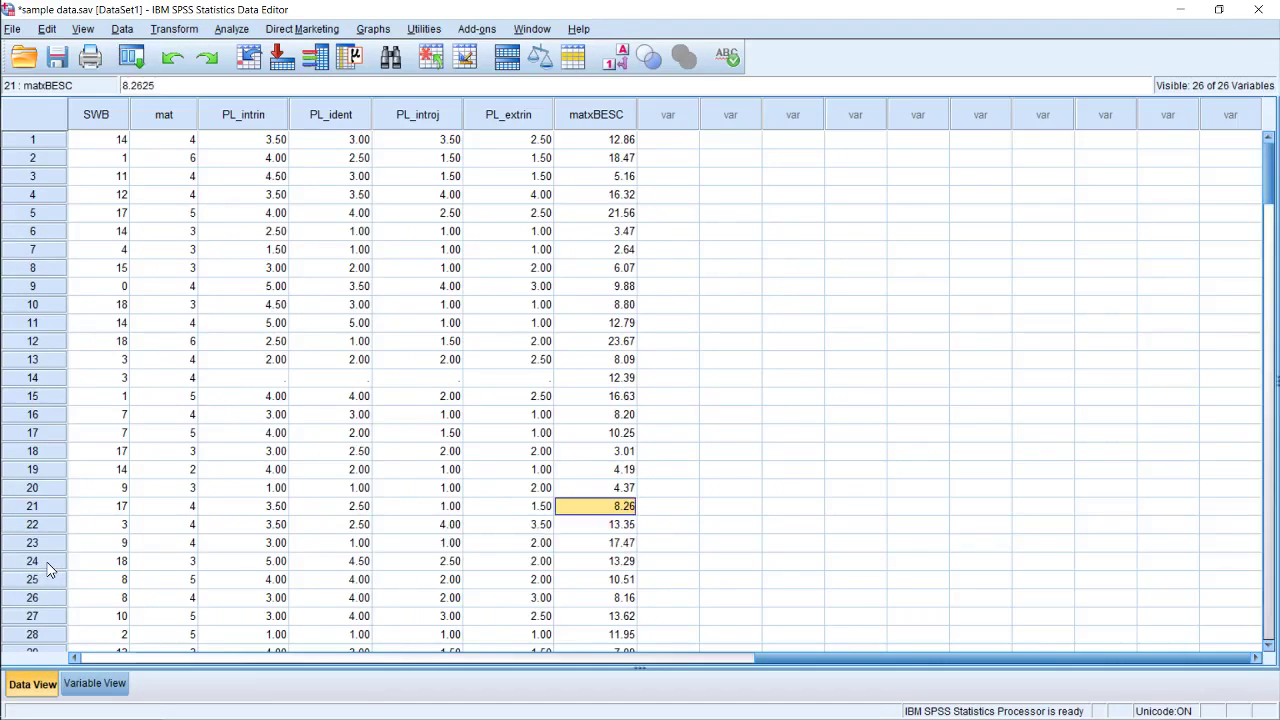
pyautogui.click(604, 178)
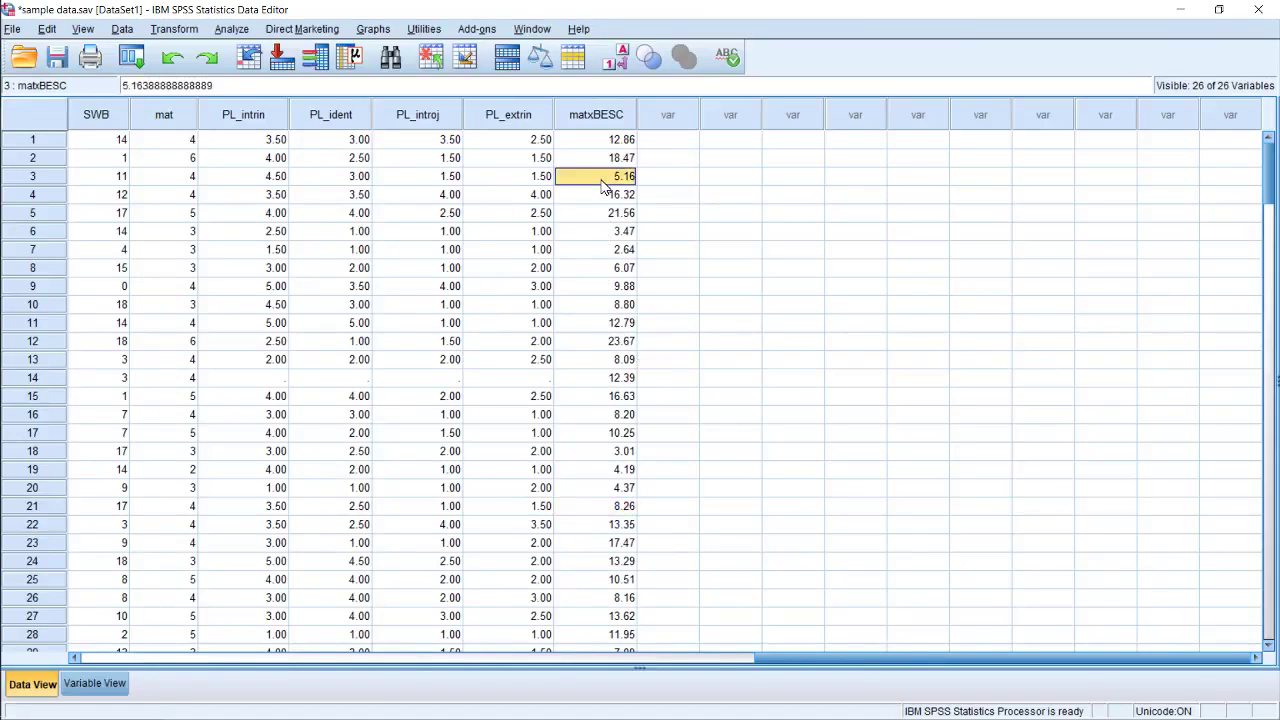
pyautogui.click(605, 141)
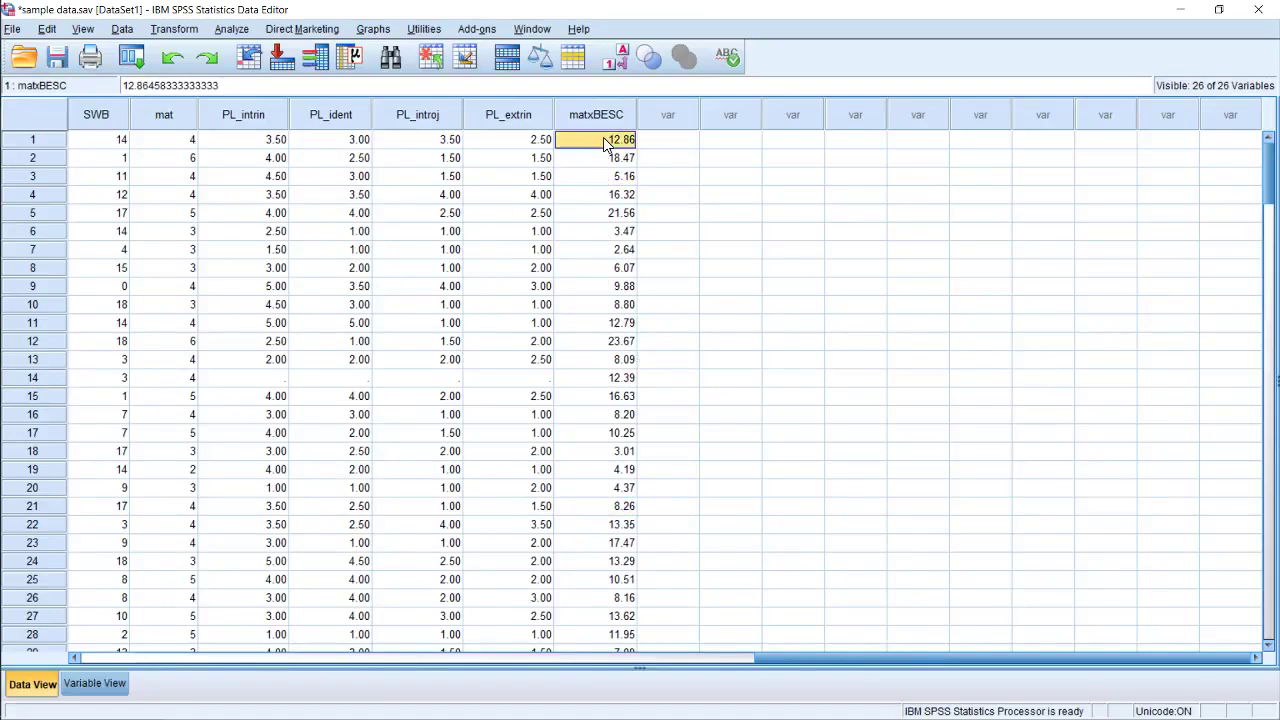
pyautogui.click(607, 158)
pyautogui.click(607, 214)
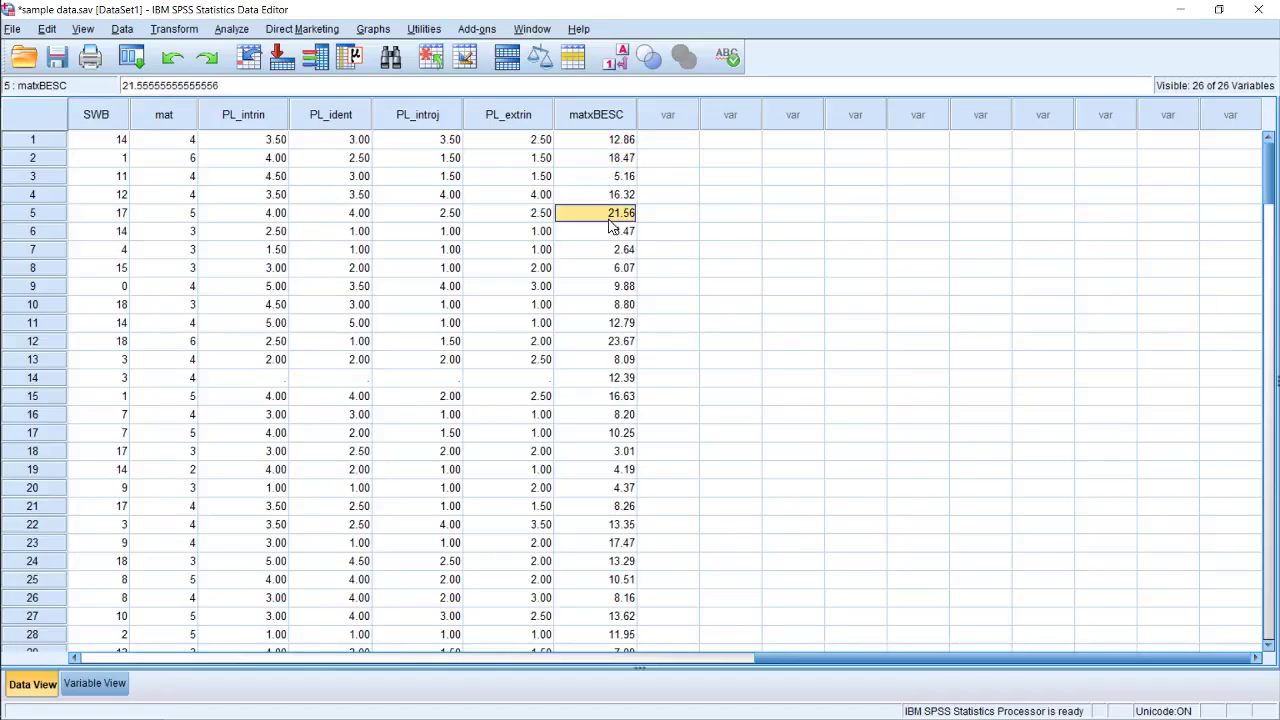
pyautogui.click(617, 341)
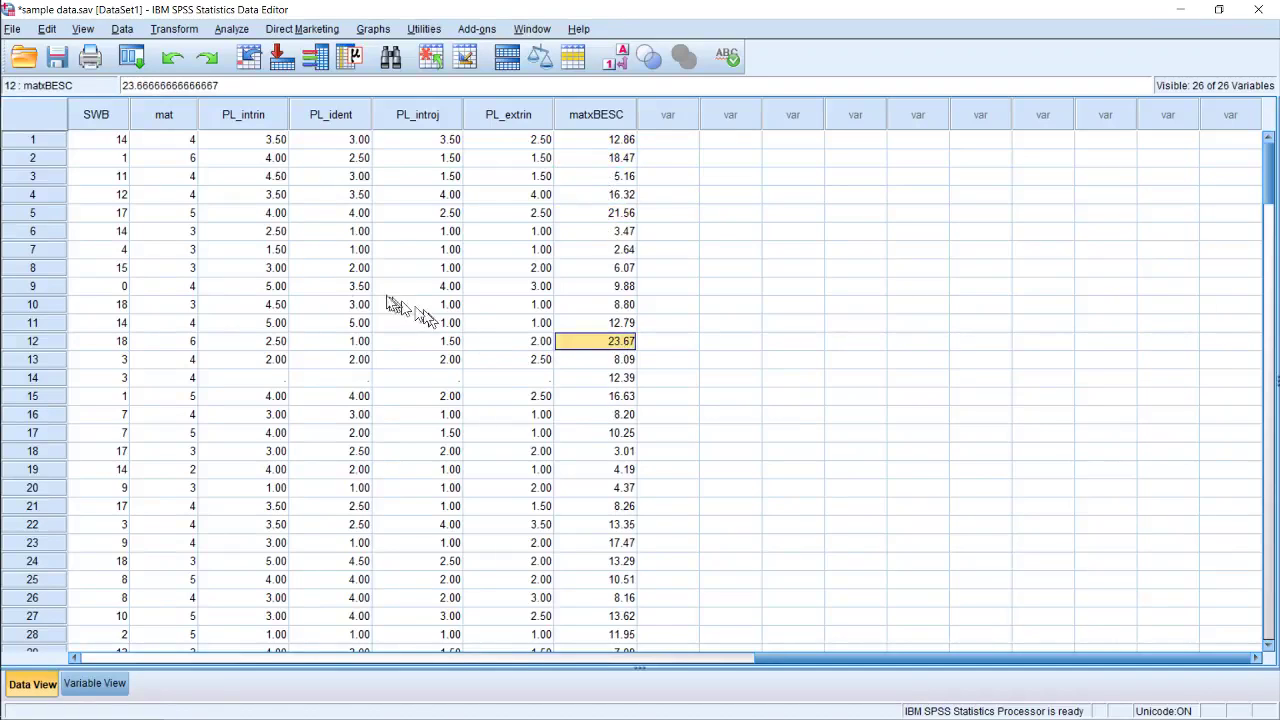
pyautogui.click(182, 182)
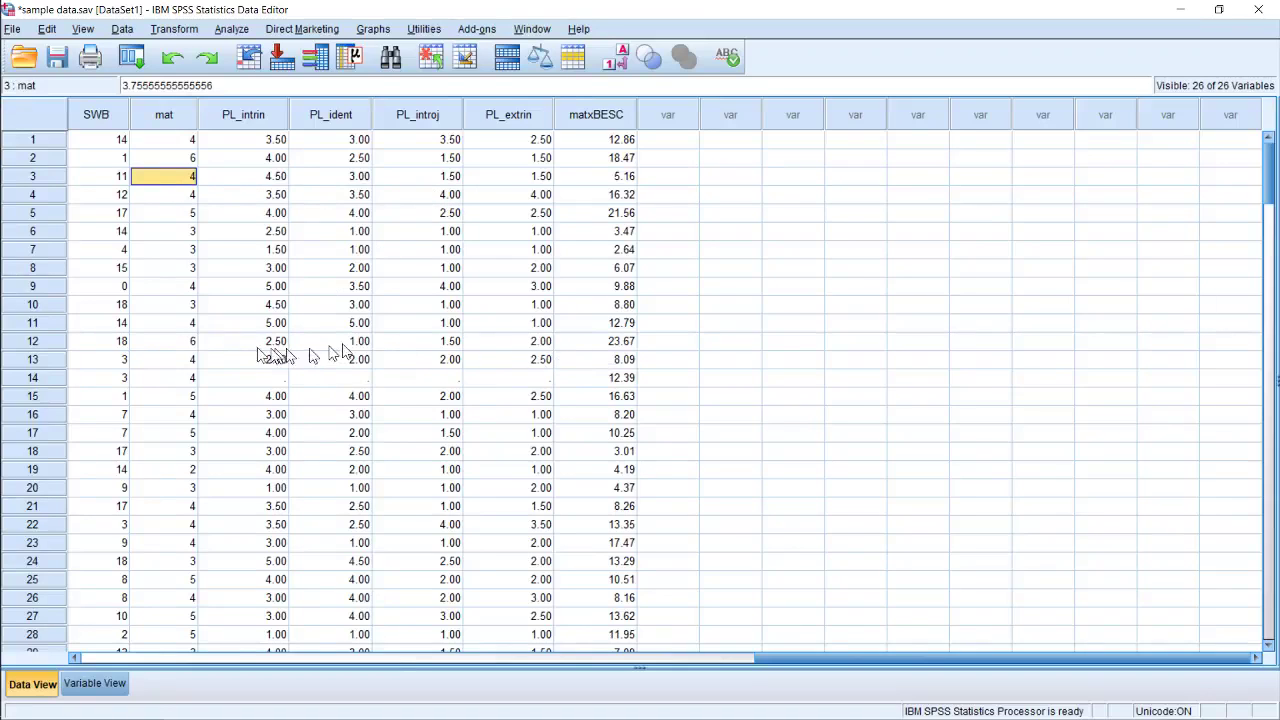
pyautogui.click(190, 341)
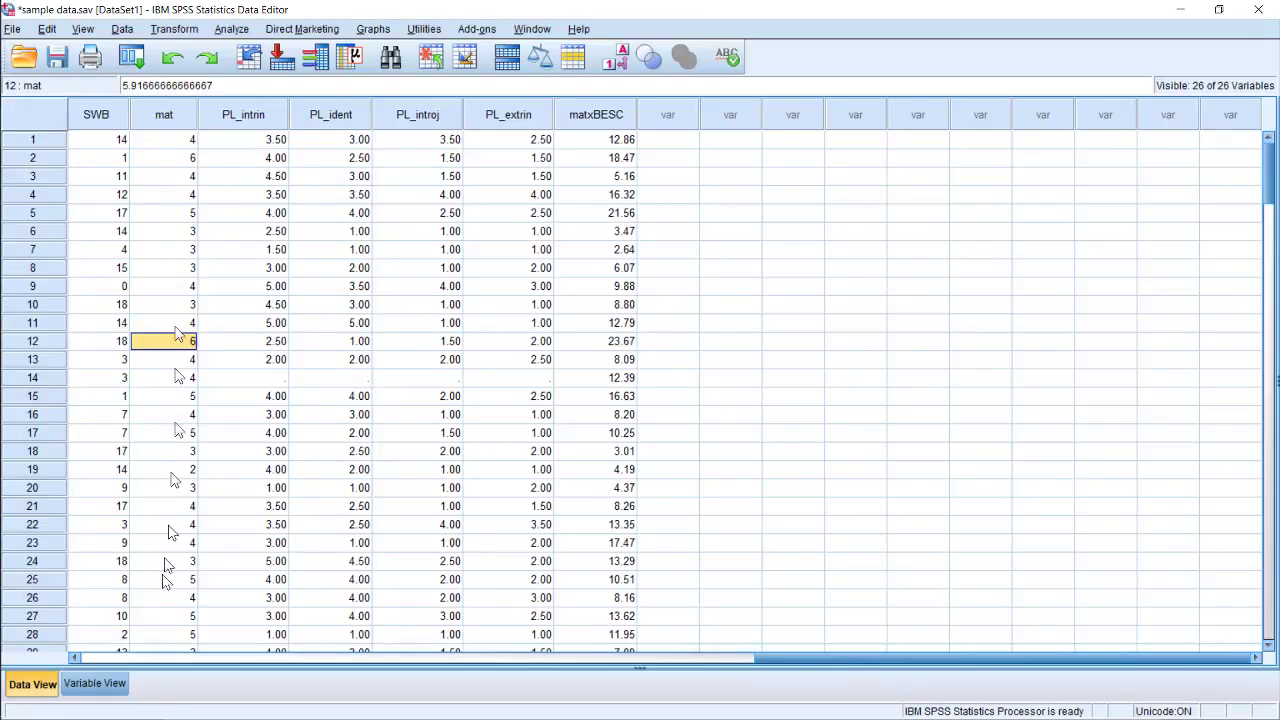
pyautogui.click(73, 692)
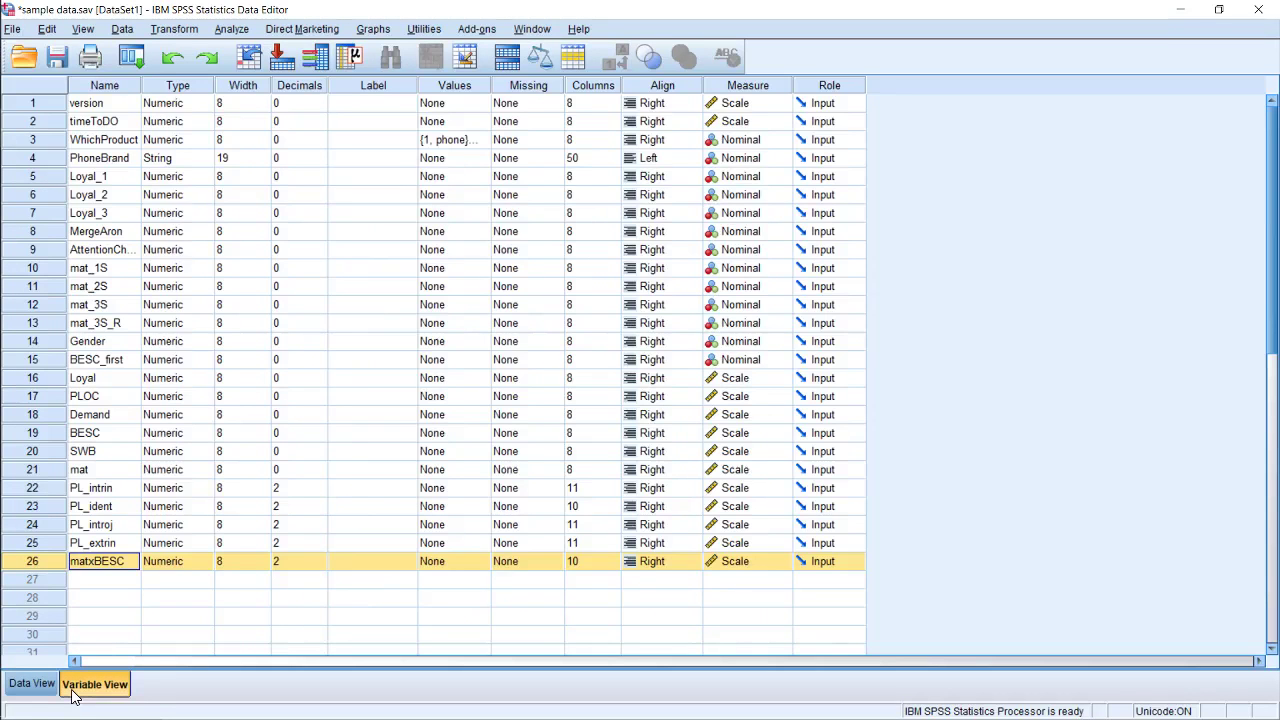
pyautogui.click(24, 686)
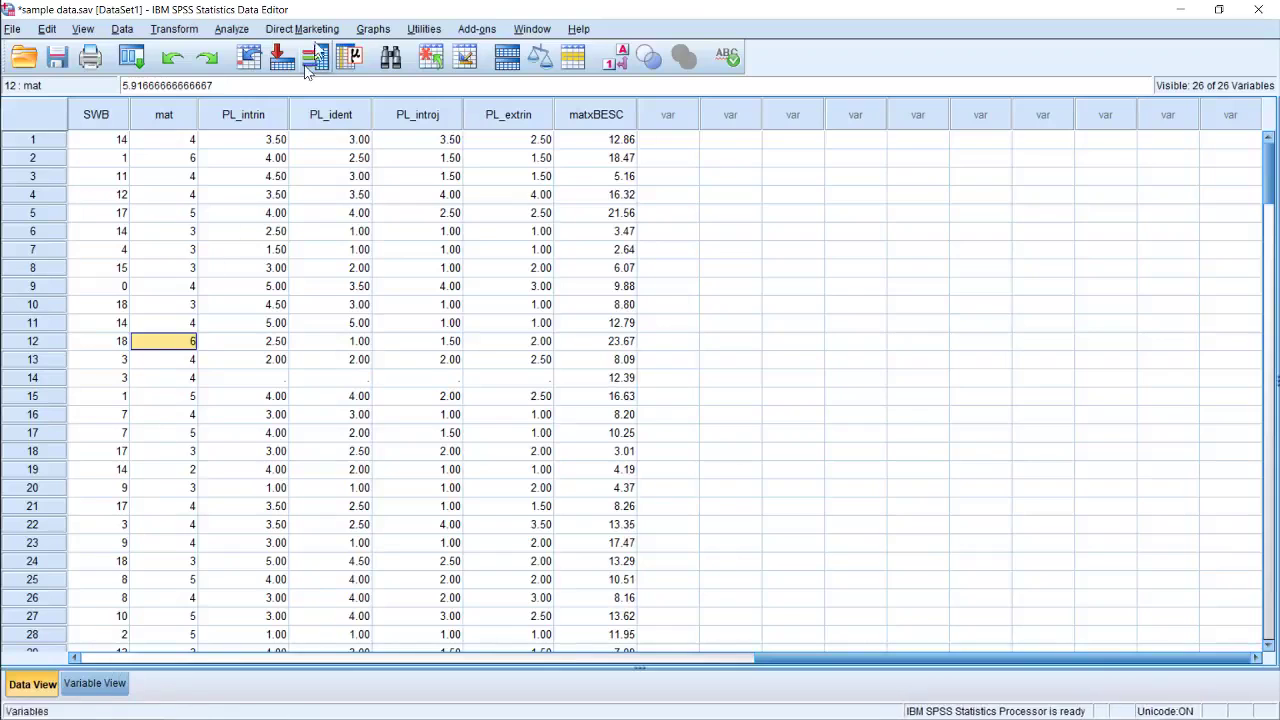
# Compute a new variable matPlus400 with the numeric expression mat + 400.
pyautogui.click(176, 30)
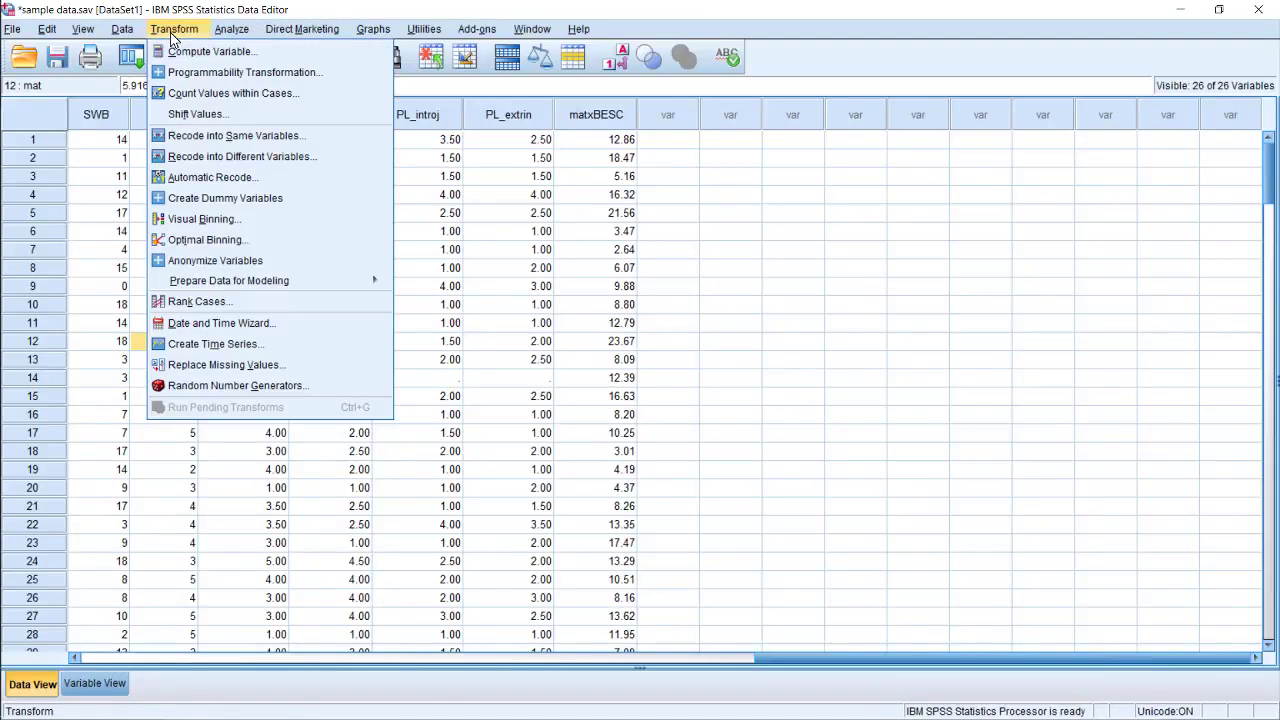
pyautogui.click(191, 50)
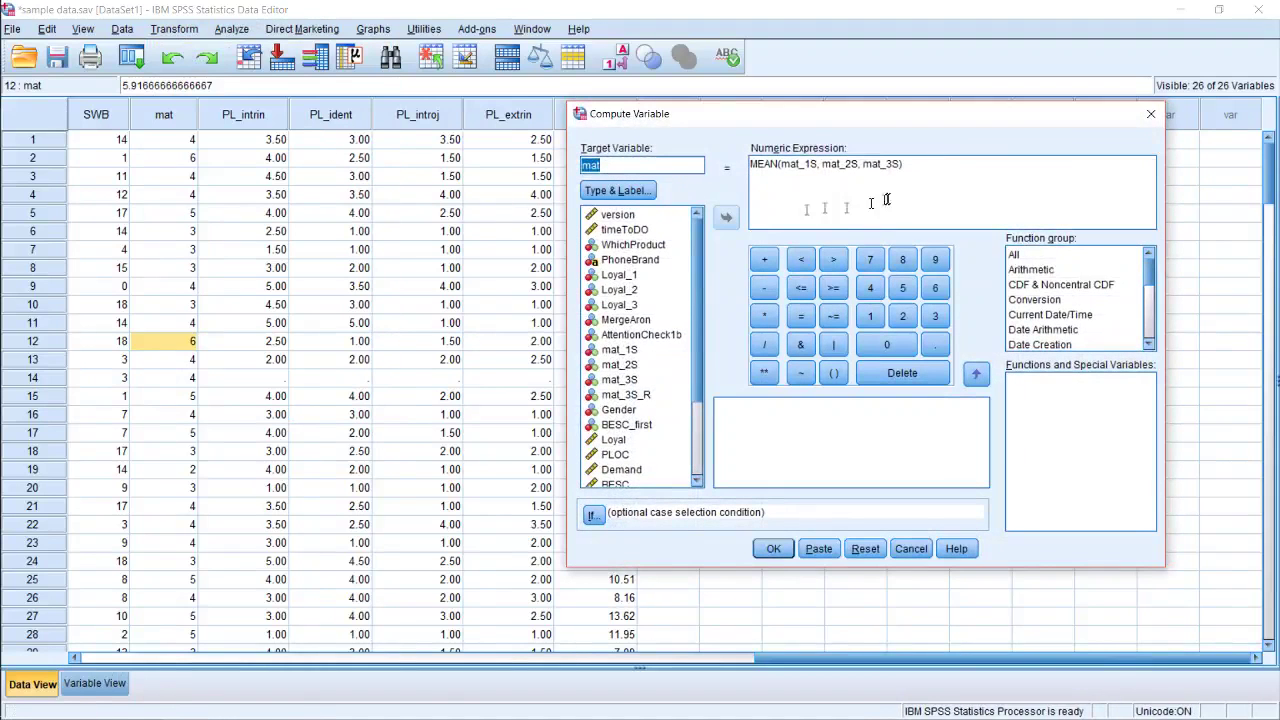
pyautogui.click(620, 166)
pyautogui.write('Plus400')
pyautogui.moveTo(905, 165); pyautogui.dragTo(738, 166)
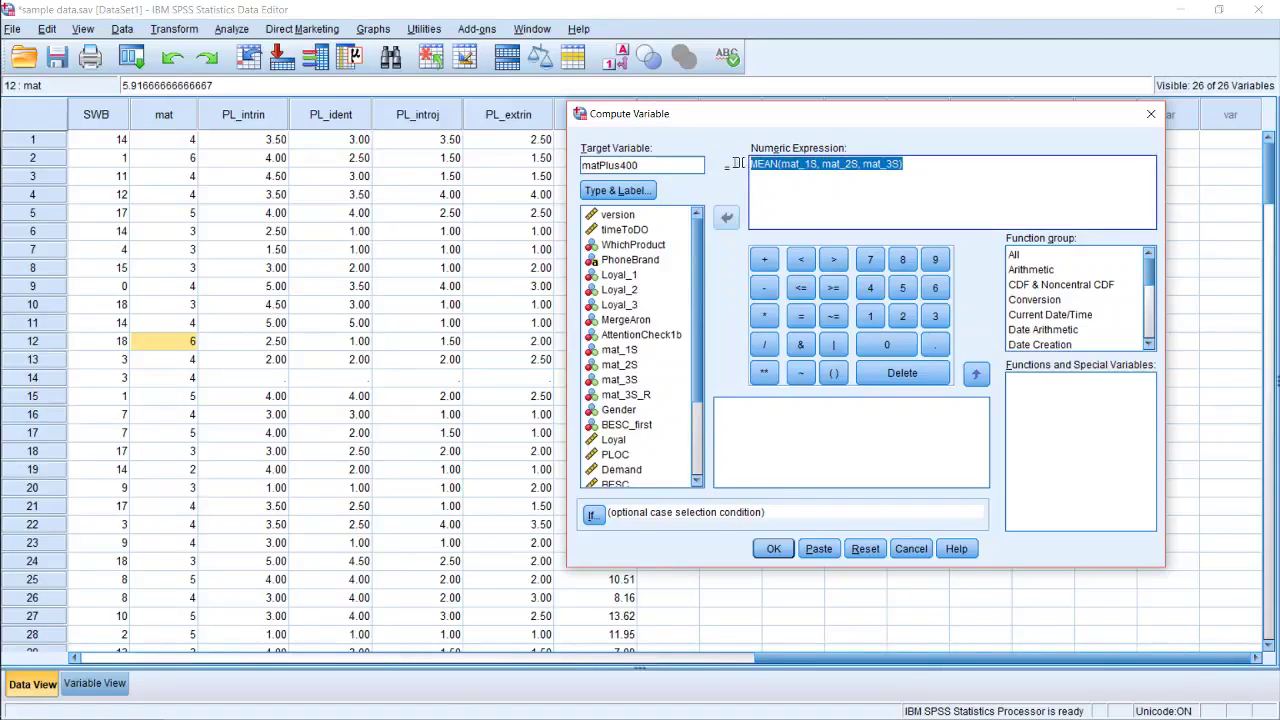
pyautogui.write('mat + 400')
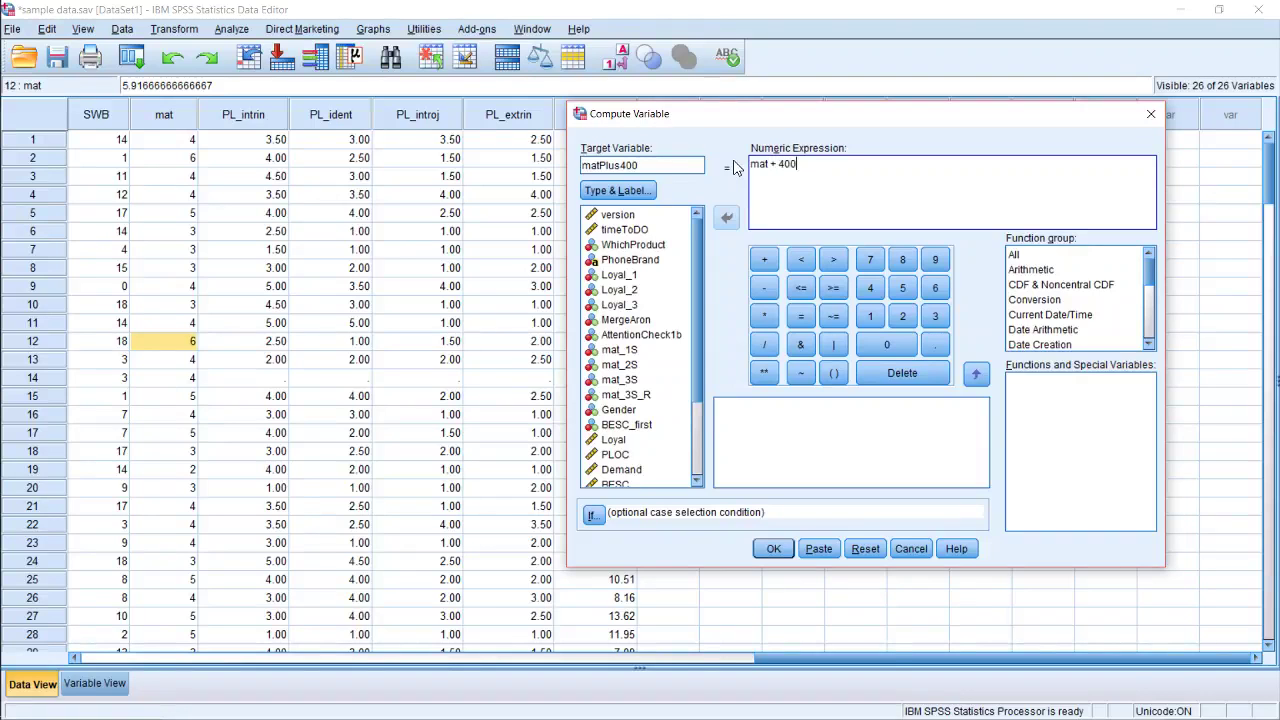
pyautogui.click(773, 549)
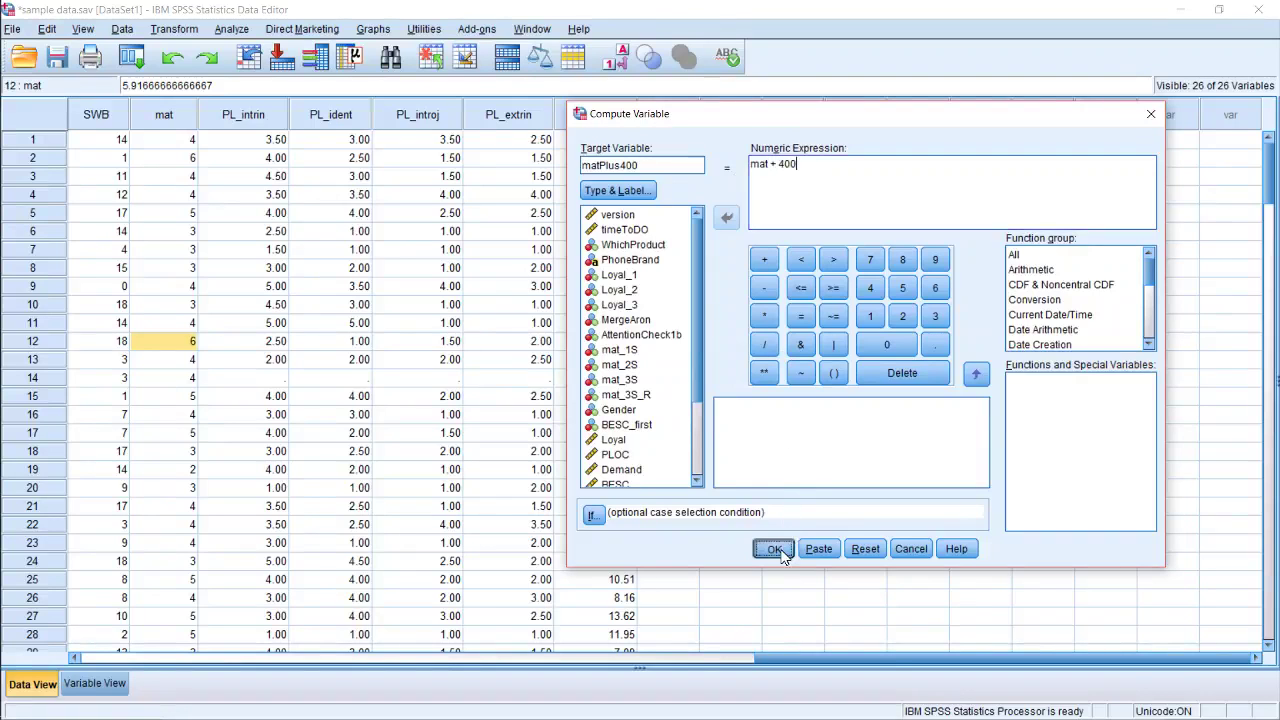
# Return to the SPSS Data Editor, add matPlus400 to the bivariate correlations of PLOC, BESC, mat, SWB and Loyal, and run them.
pyautogui.click(150, 416)
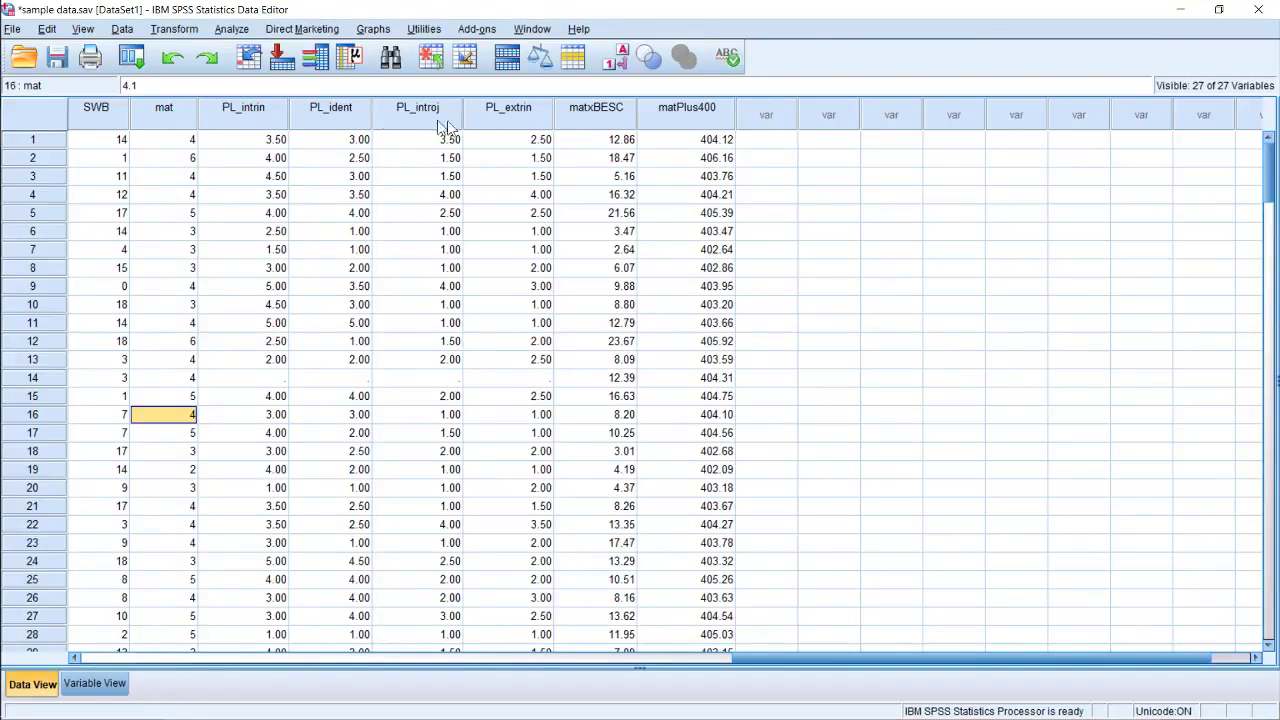
pyautogui.click(231, 29)
pyautogui.moveTo(250, 70)
pyautogui.moveTo(256, 185)
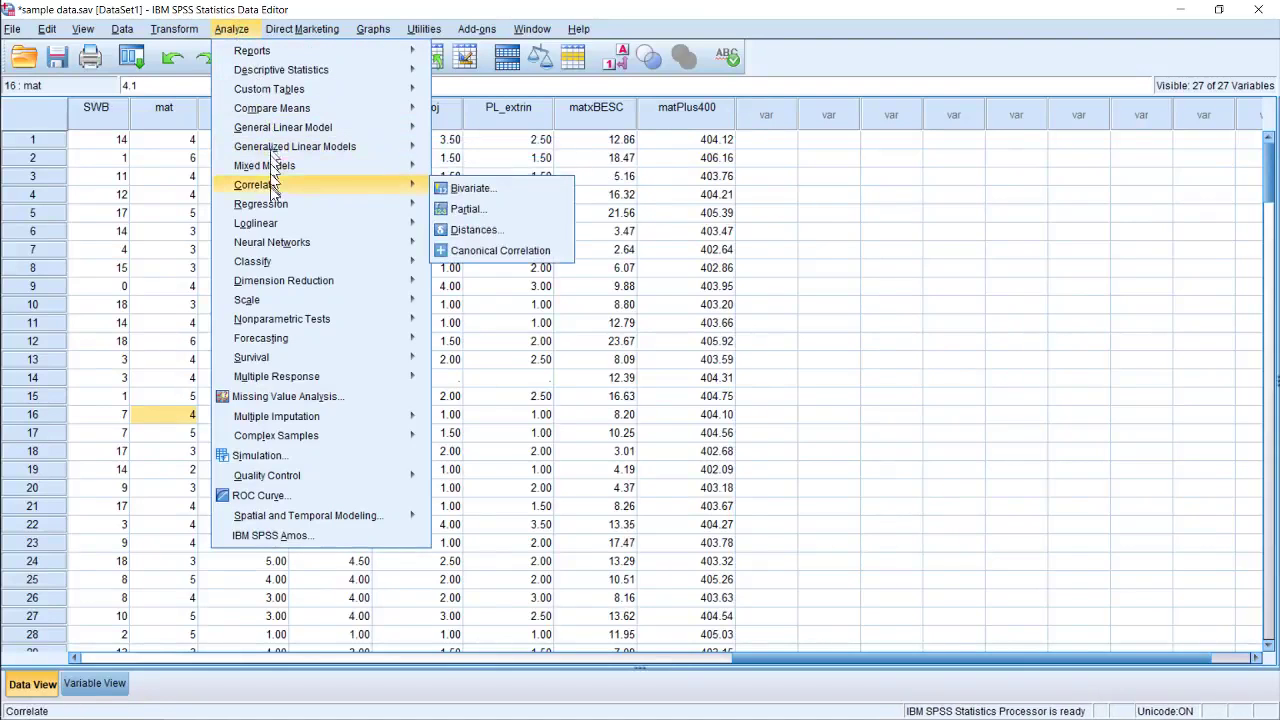
pyautogui.click(490, 191)
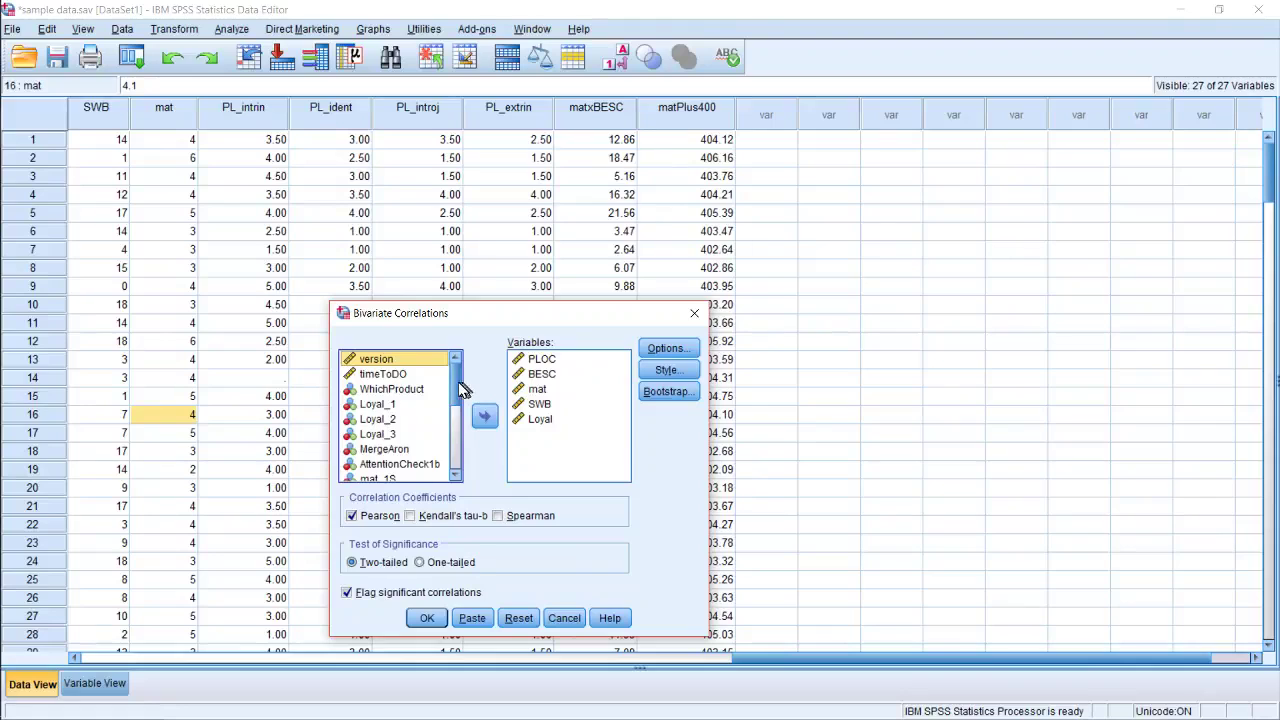
pyautogui.scroll(-5, 460, 390)
pyautogui.click(396, 475)
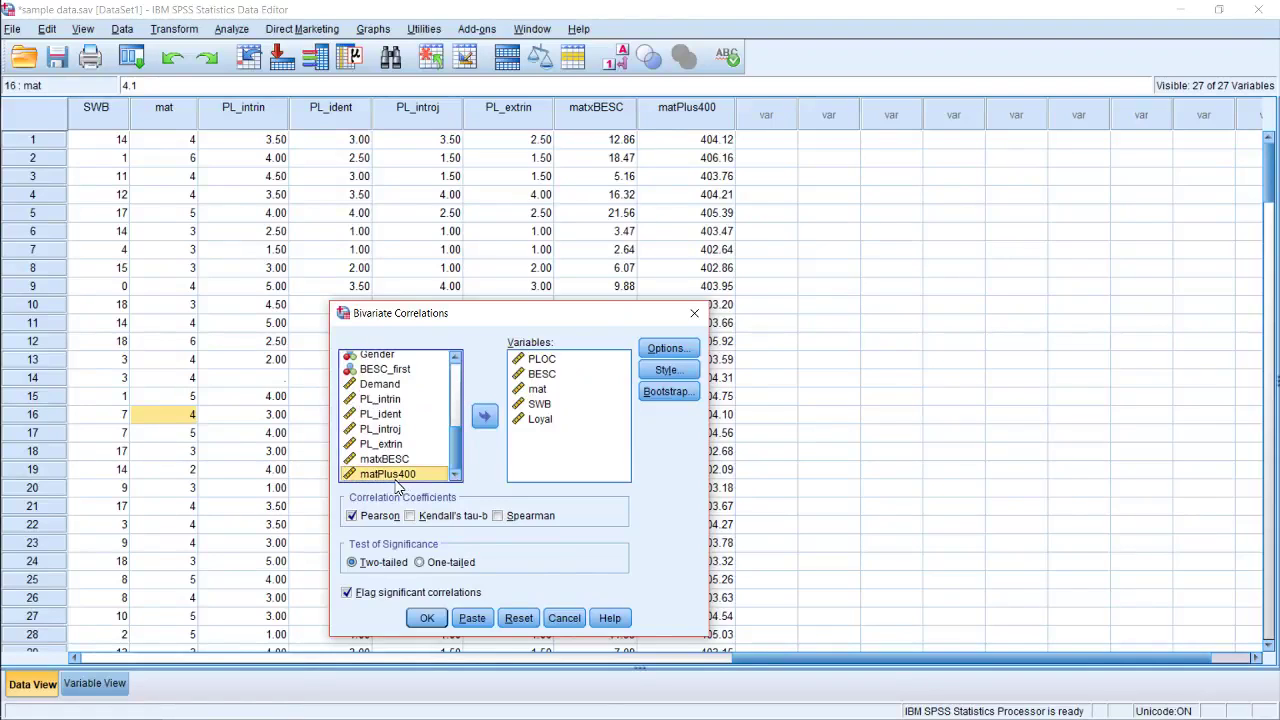
pyautogui.click(484, 420)
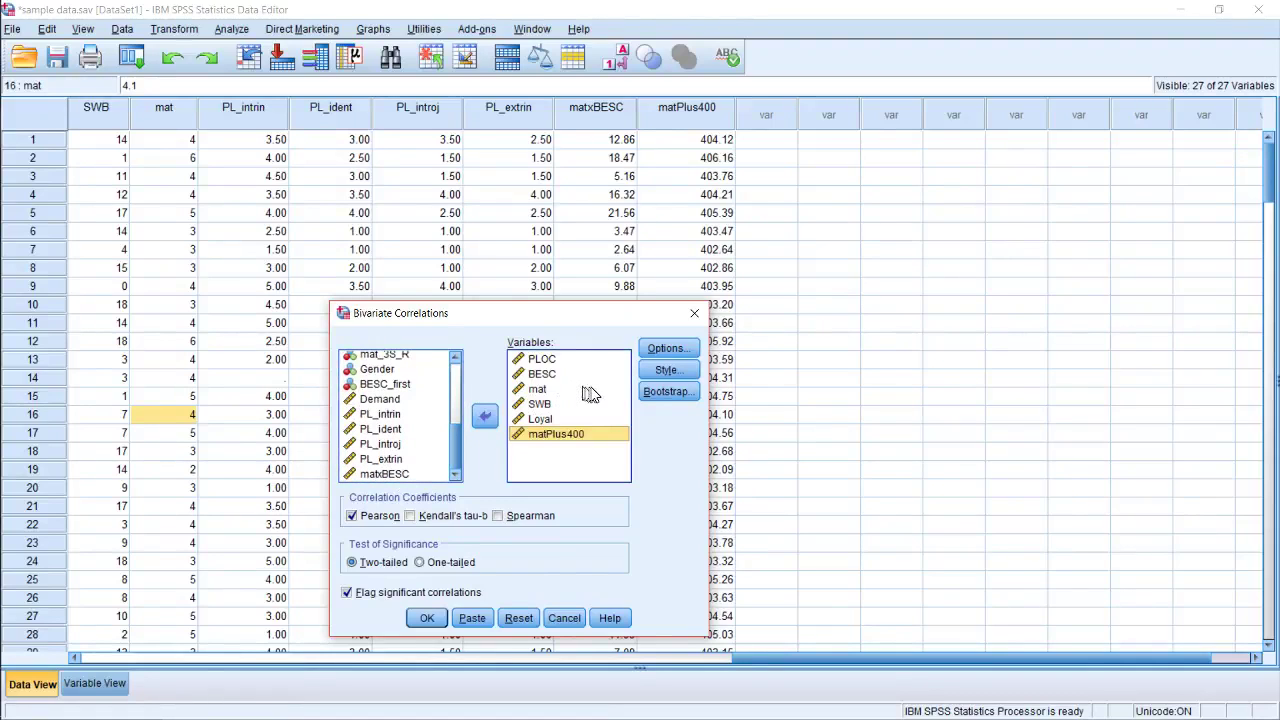
pyautogui.click(430, 618)
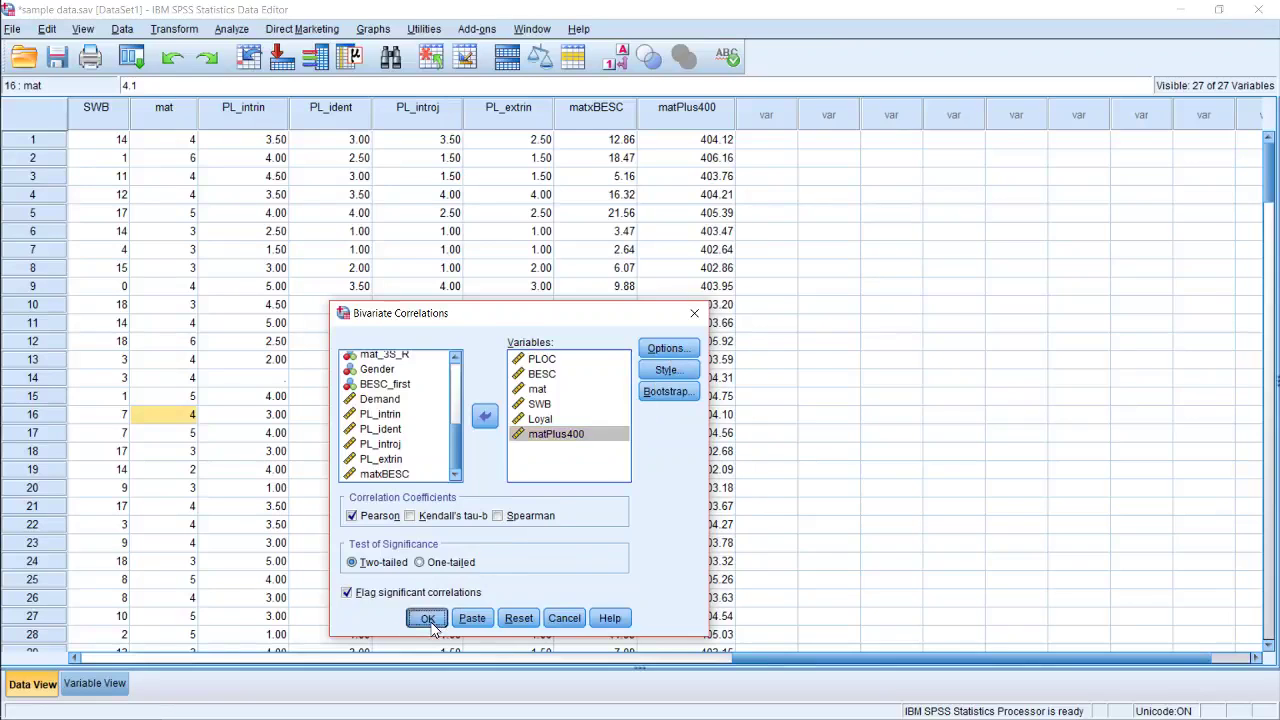
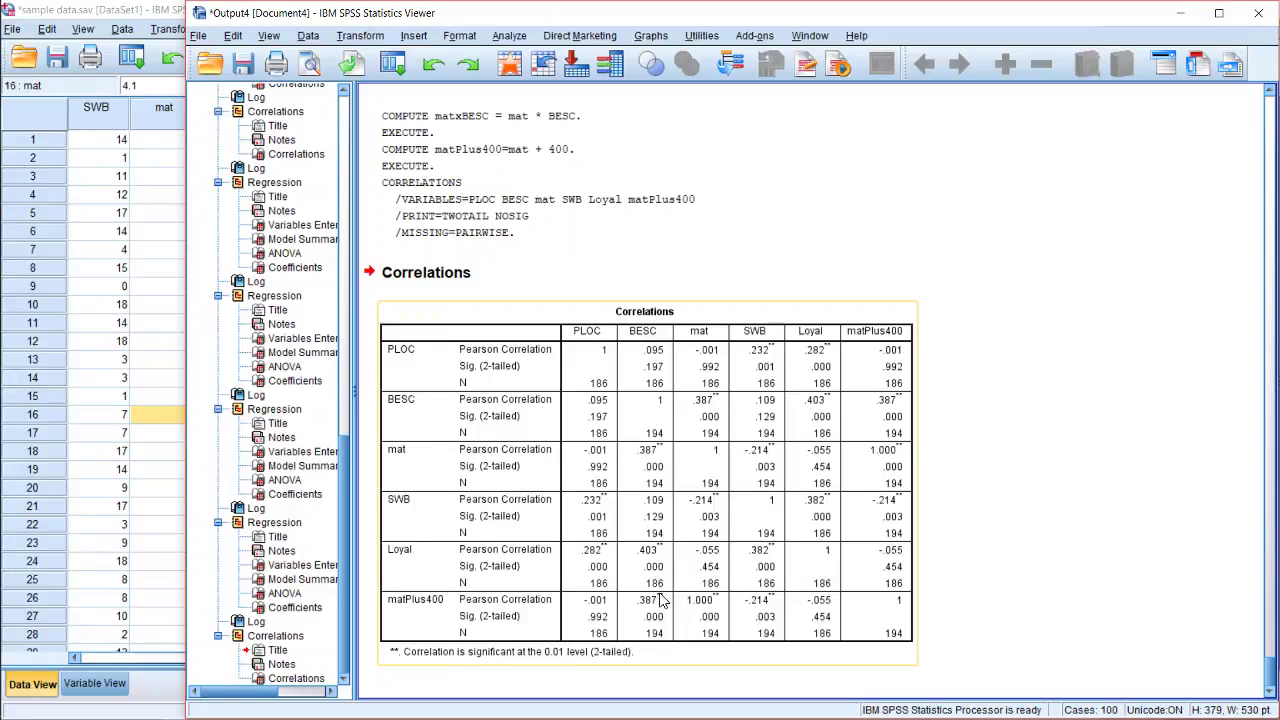
pyautogui.scroll(3, 603, 420)
pyautogui.scroll(-3, 680, 475)
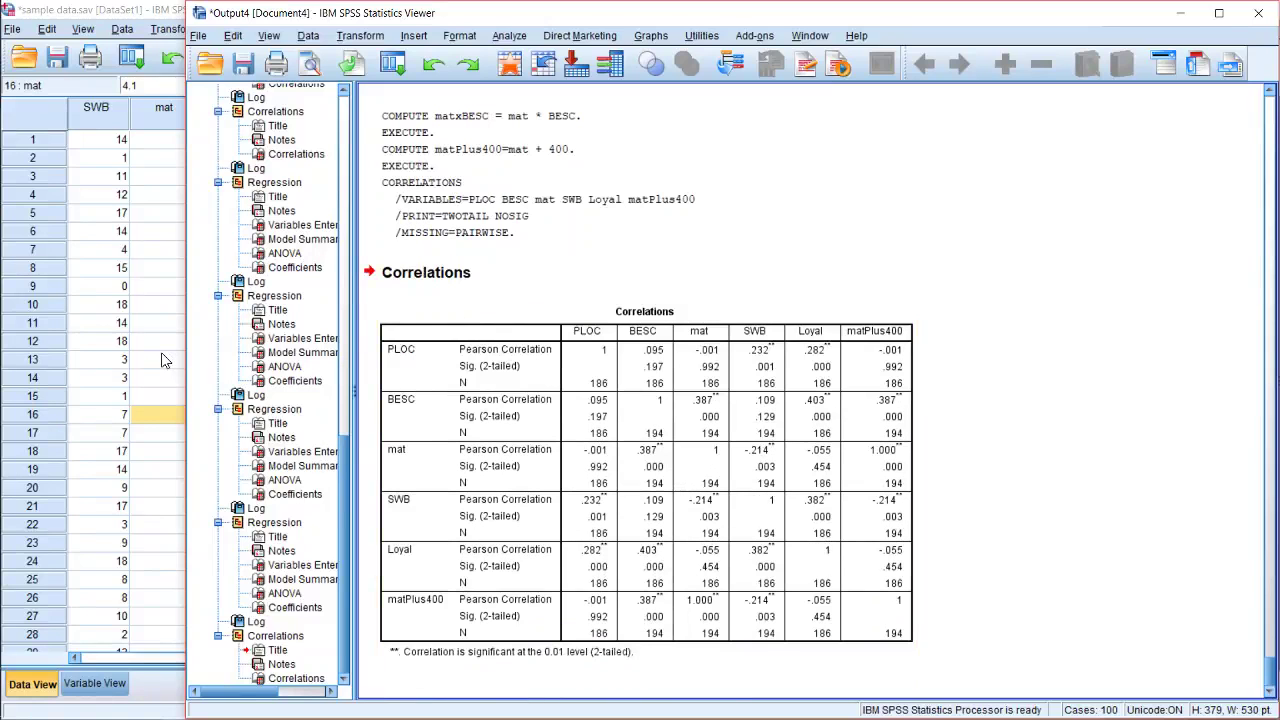
# Return to the SPSS Data Editor and run Descriptives for mat and BESC only, removing SWB and PLOC from the variables.
pyautogui.click(163, 376)
pyautogui.click(120, 362)
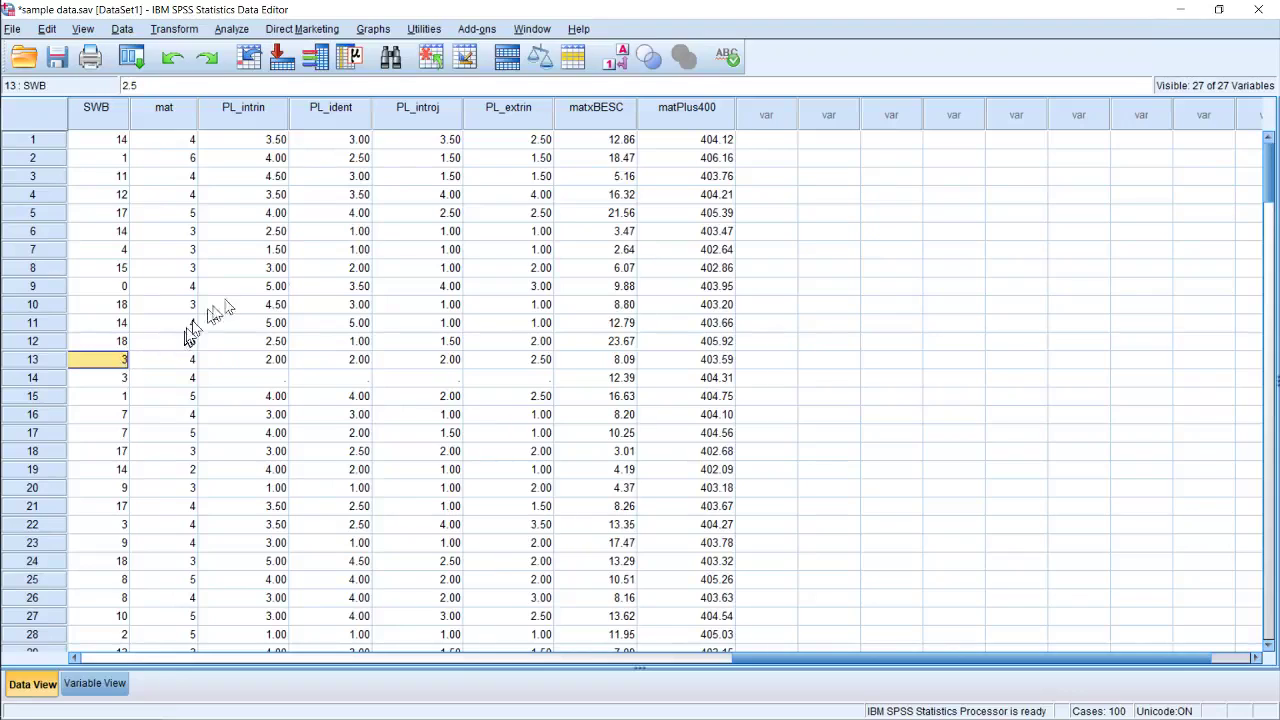
pyautogui.click(672, 142)
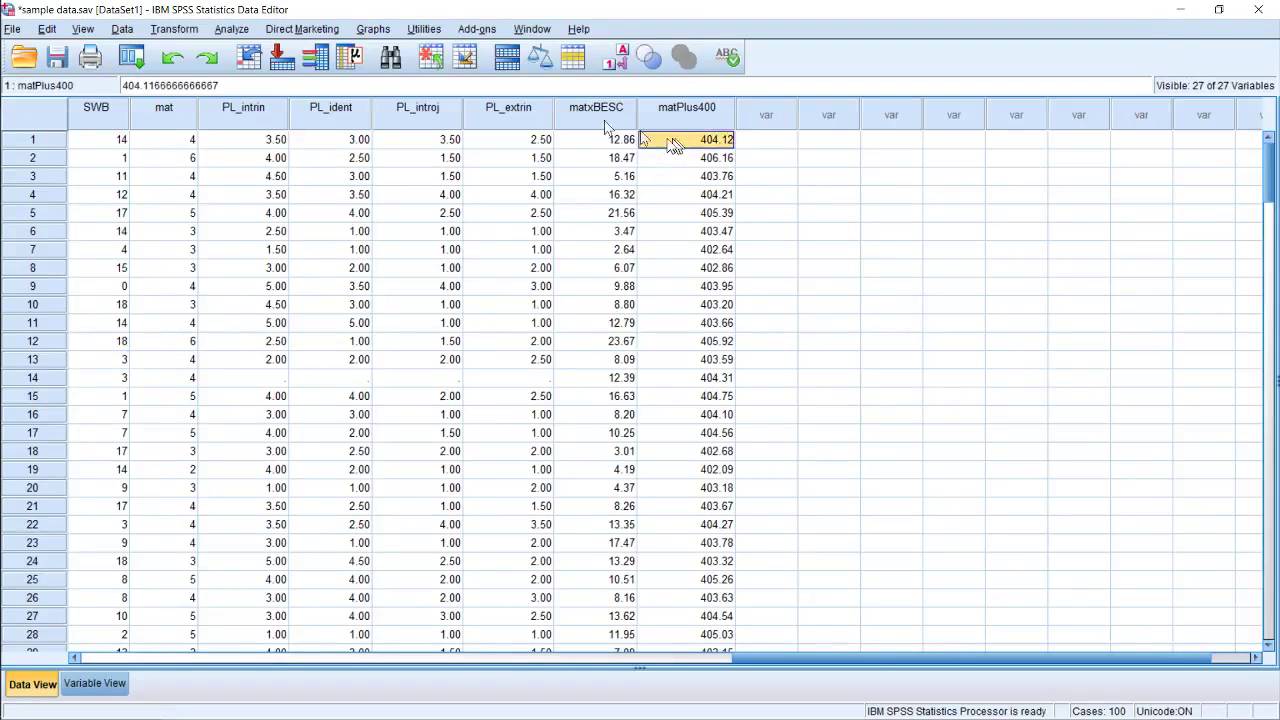
pyautogui.click(231, 29)
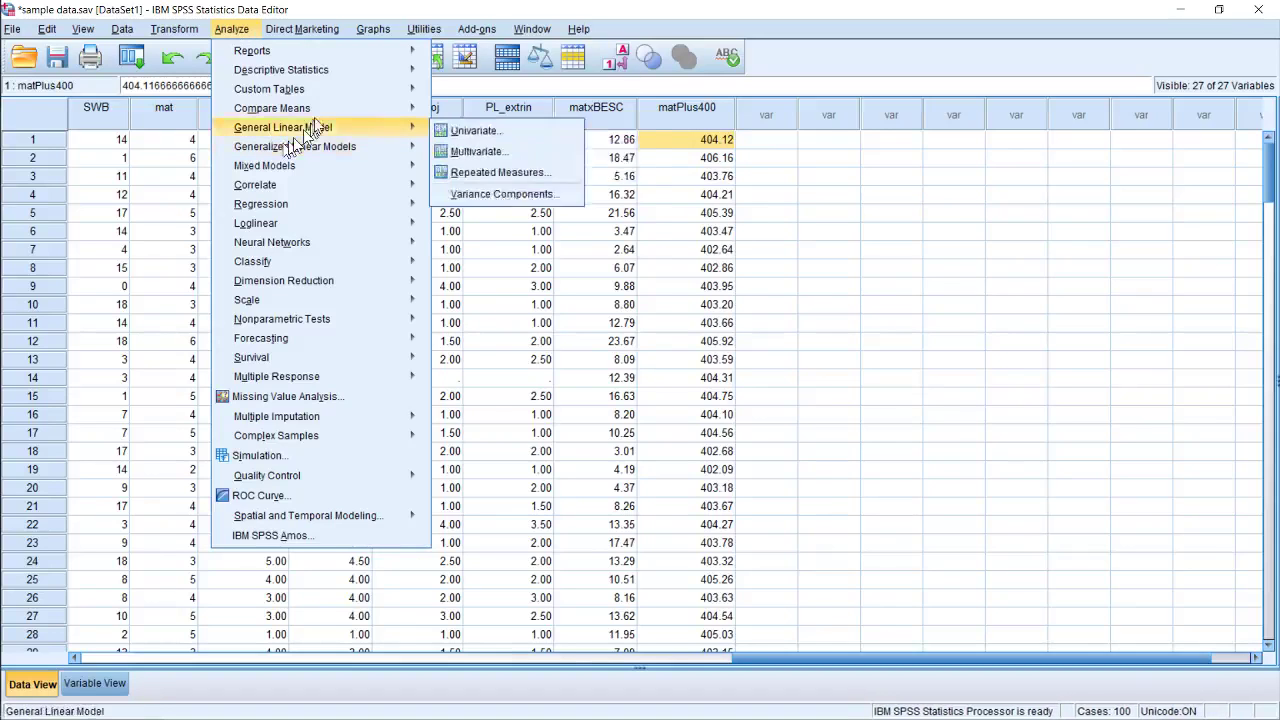
pyautogui.moveTo(350, 77)
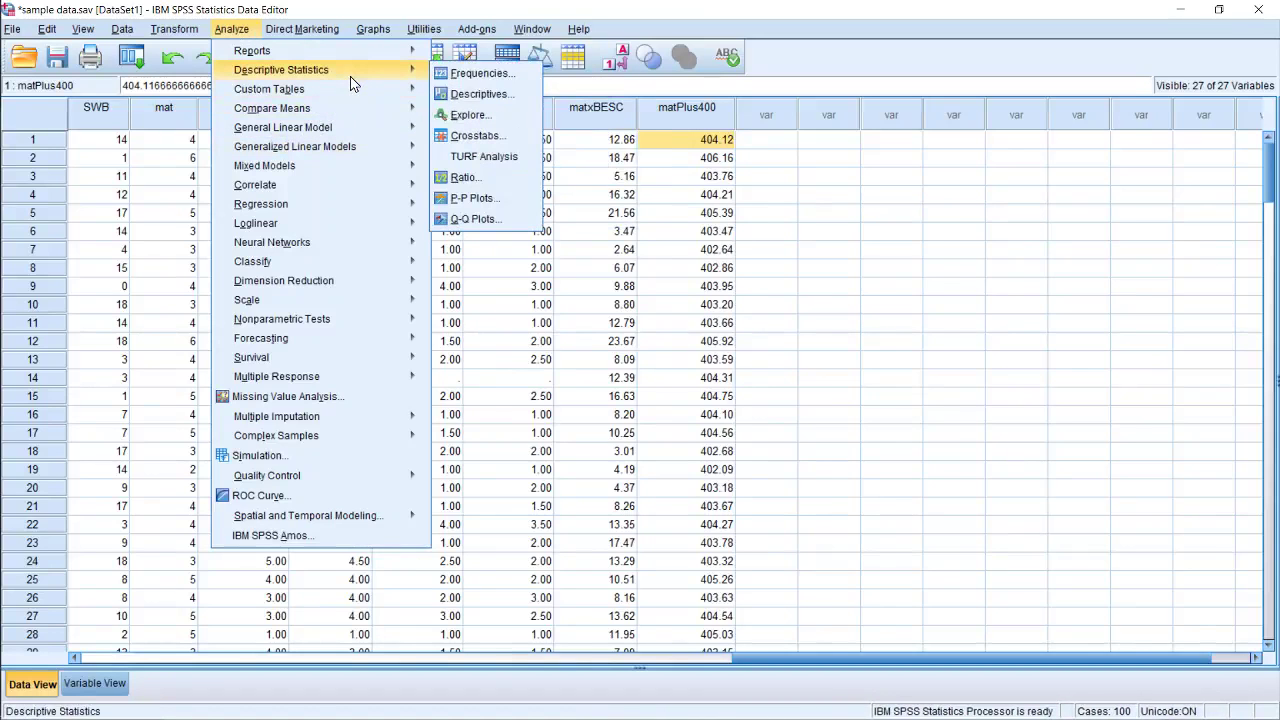
pyautogui.click(470, 94)
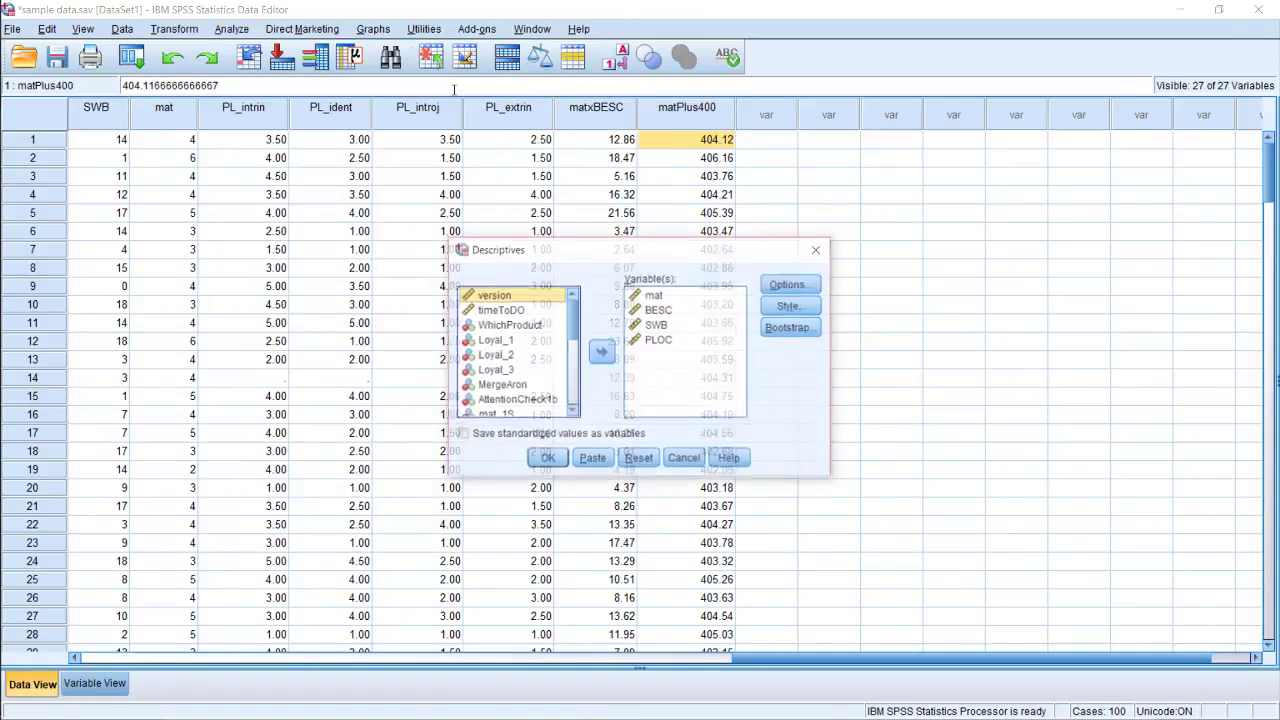
pyautogui.click(657, 325)
pyautogui.keyDown('shift'); pyautogui.click(657, 341); pyautogui.keyUp('shift')
pyautogui.click(602, 351)
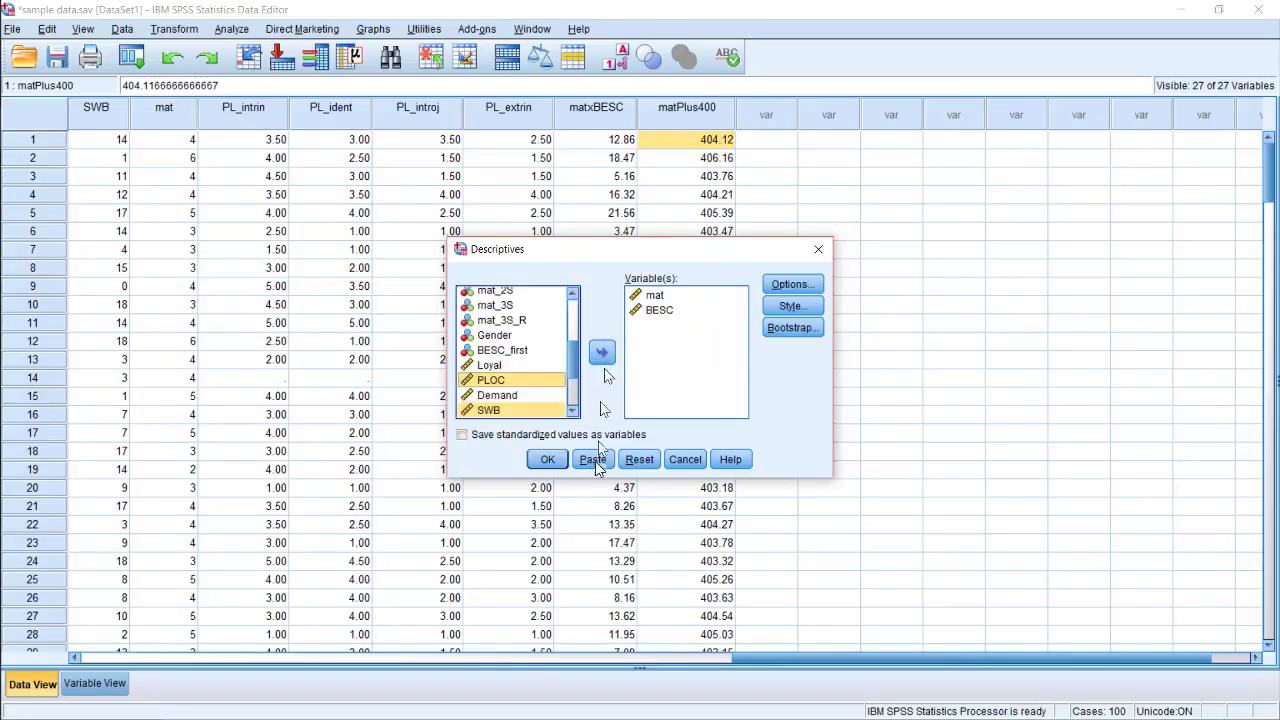
pyautogui.click(547, 459)
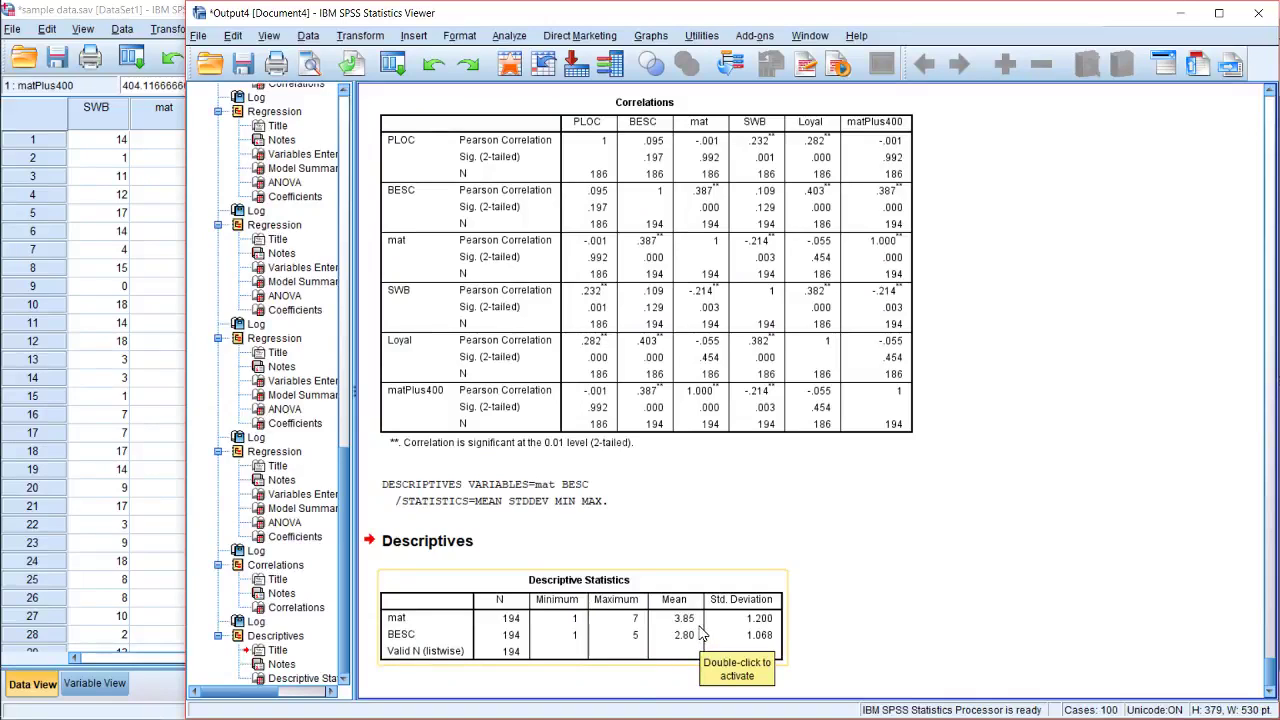
# Switch to the Syntax Editor and add COMPUTE mat_centered = mat - 3.85 above the matxBESC computation.
pyautogui.moveTo(6, 300)
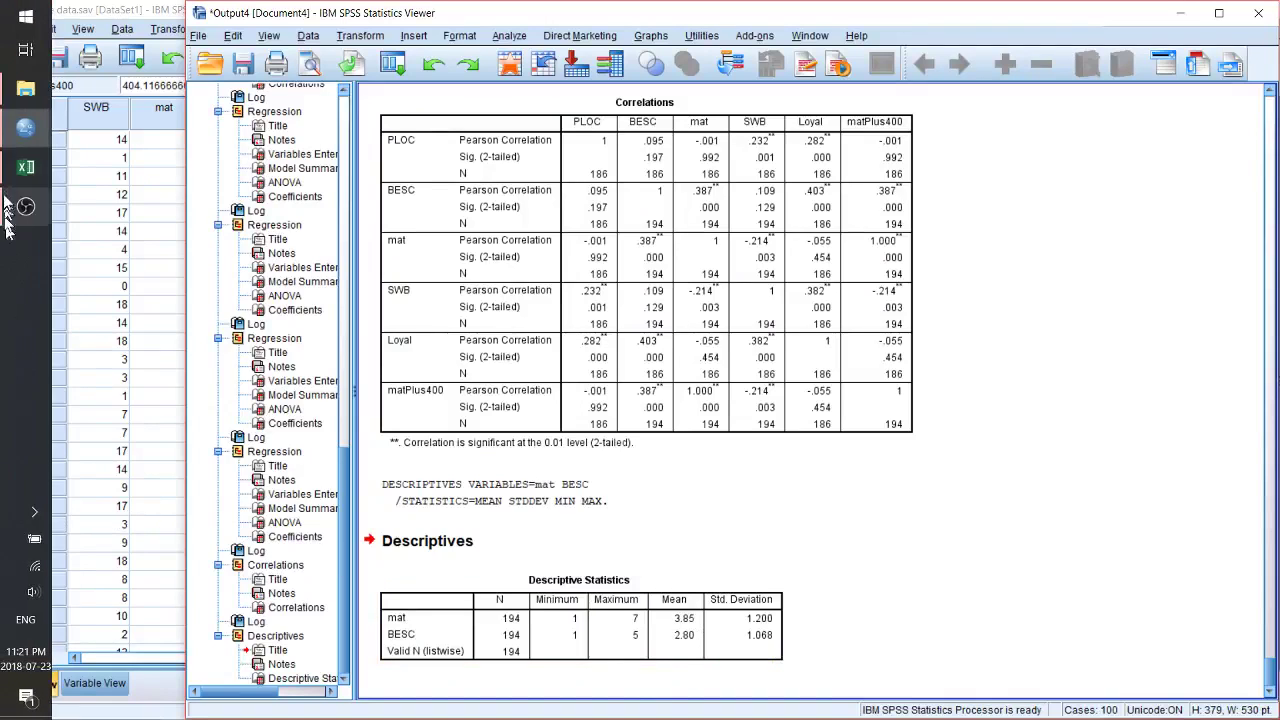
pyautogui.moveTo(26, 206)
pyautogui.click(145, 188)
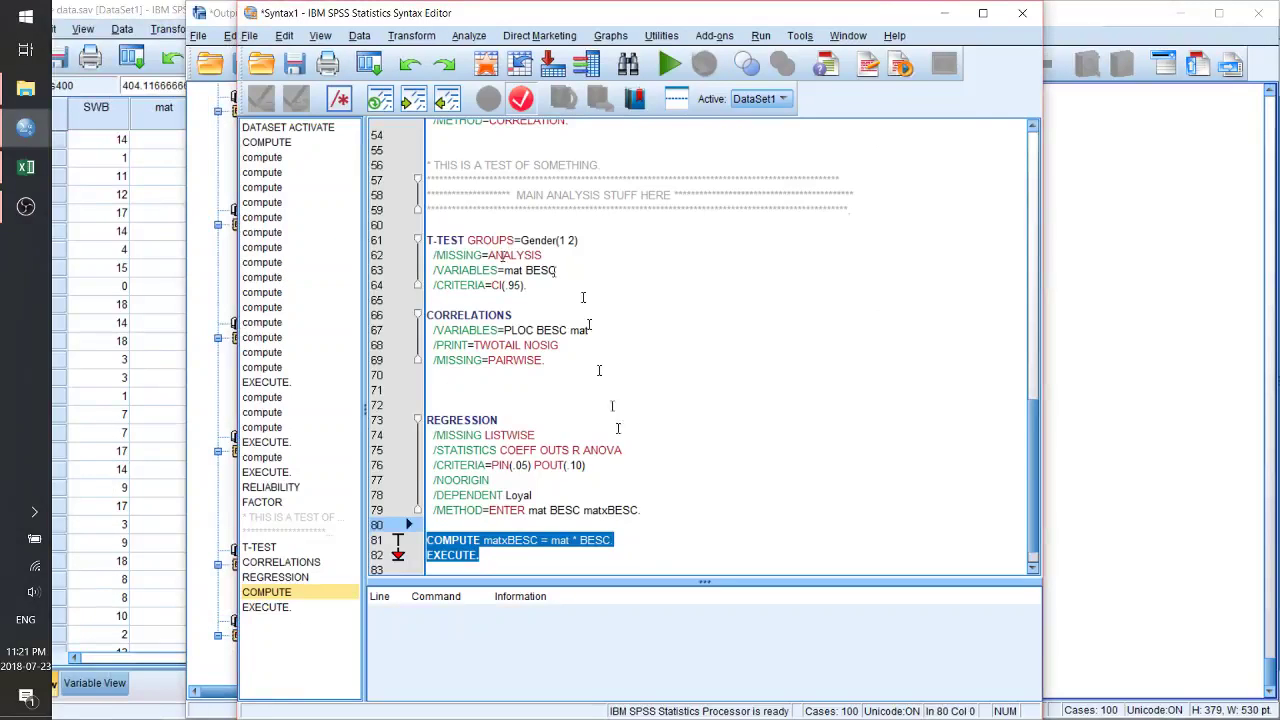
pyautogui.click(655, 535)
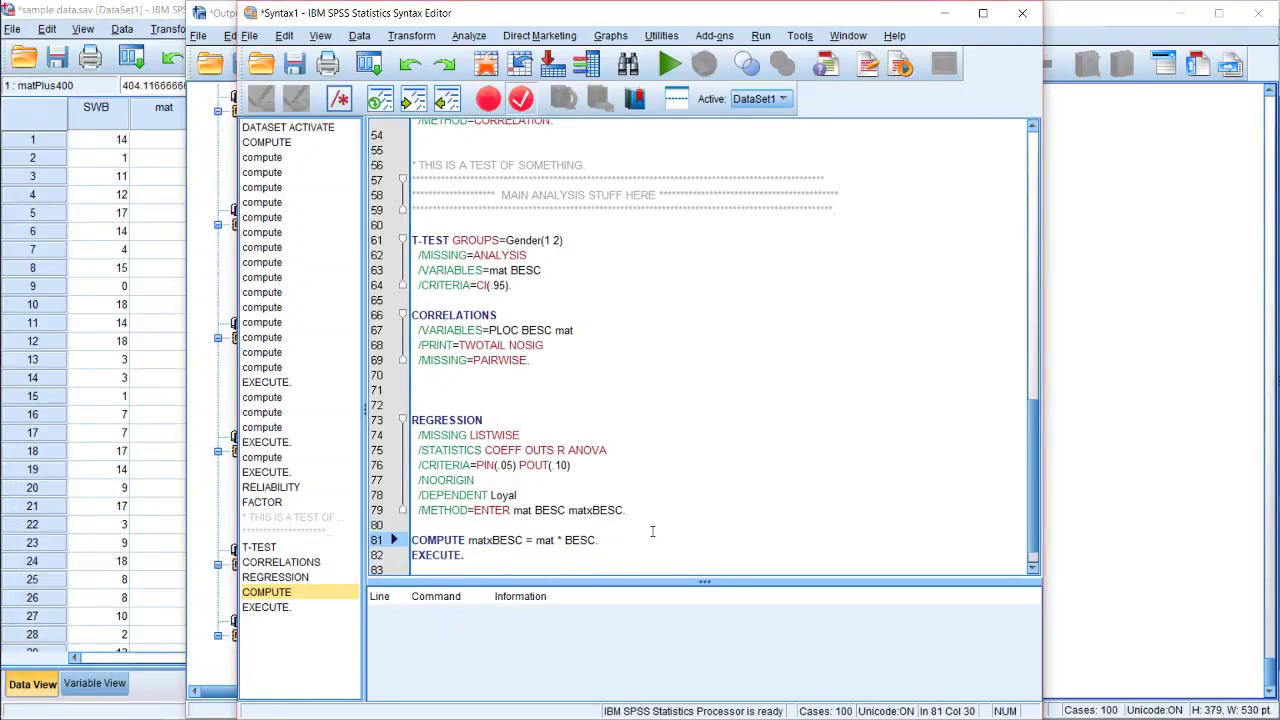
pyautogui.press('Home')
pyautogui.press('Return')
pyautogui.press('Return')
pyautogui.press('Up')
pyautogui.press('Up')
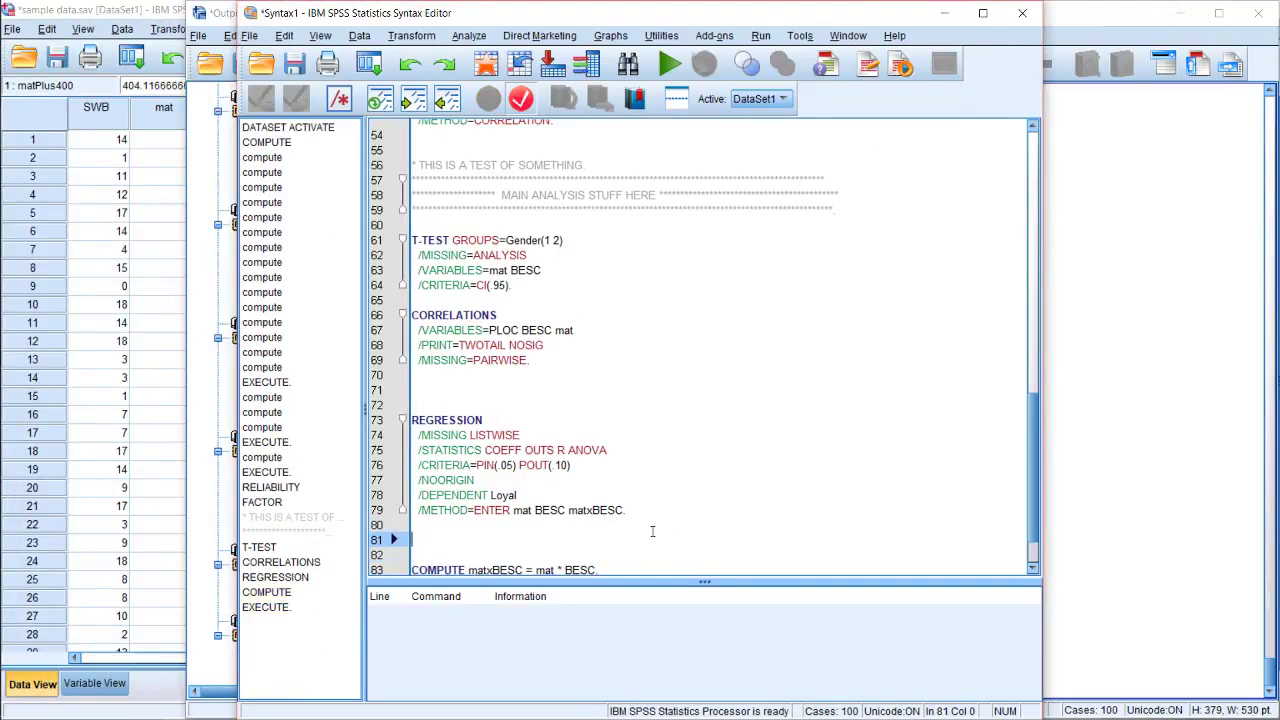
pyautogui.write('COMPUTE ')
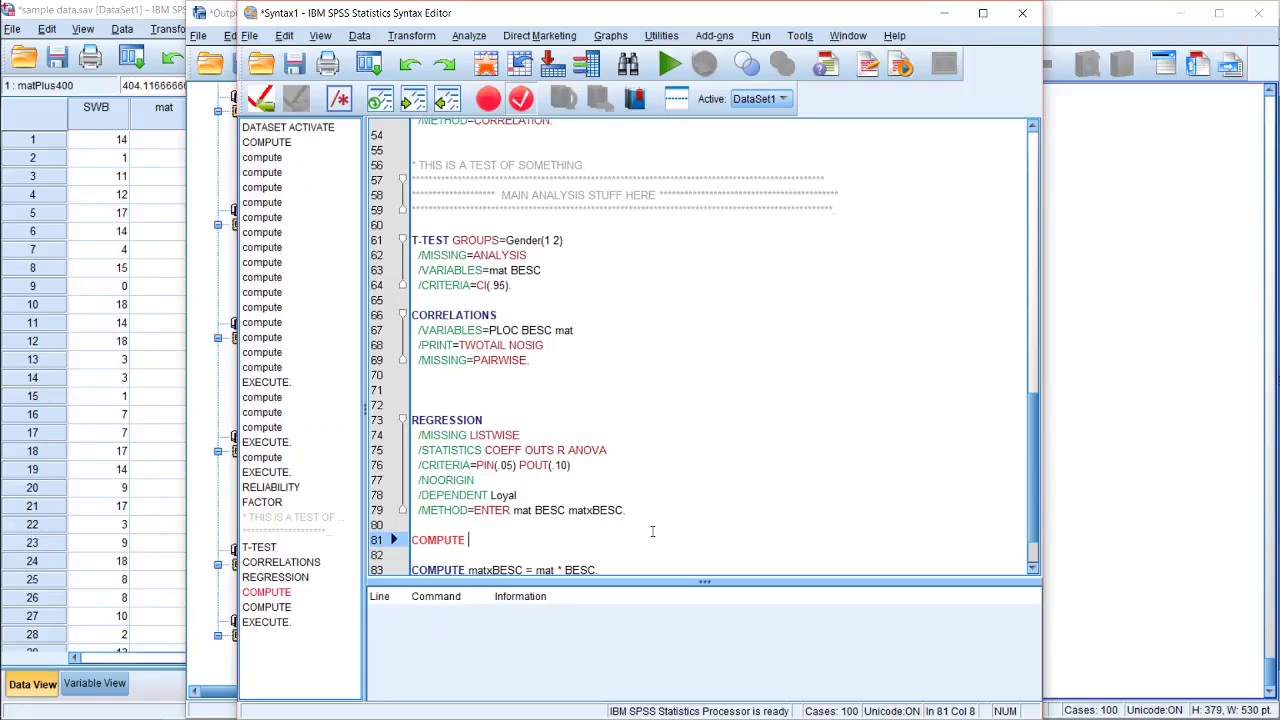
pyautogui.write('mat_c')
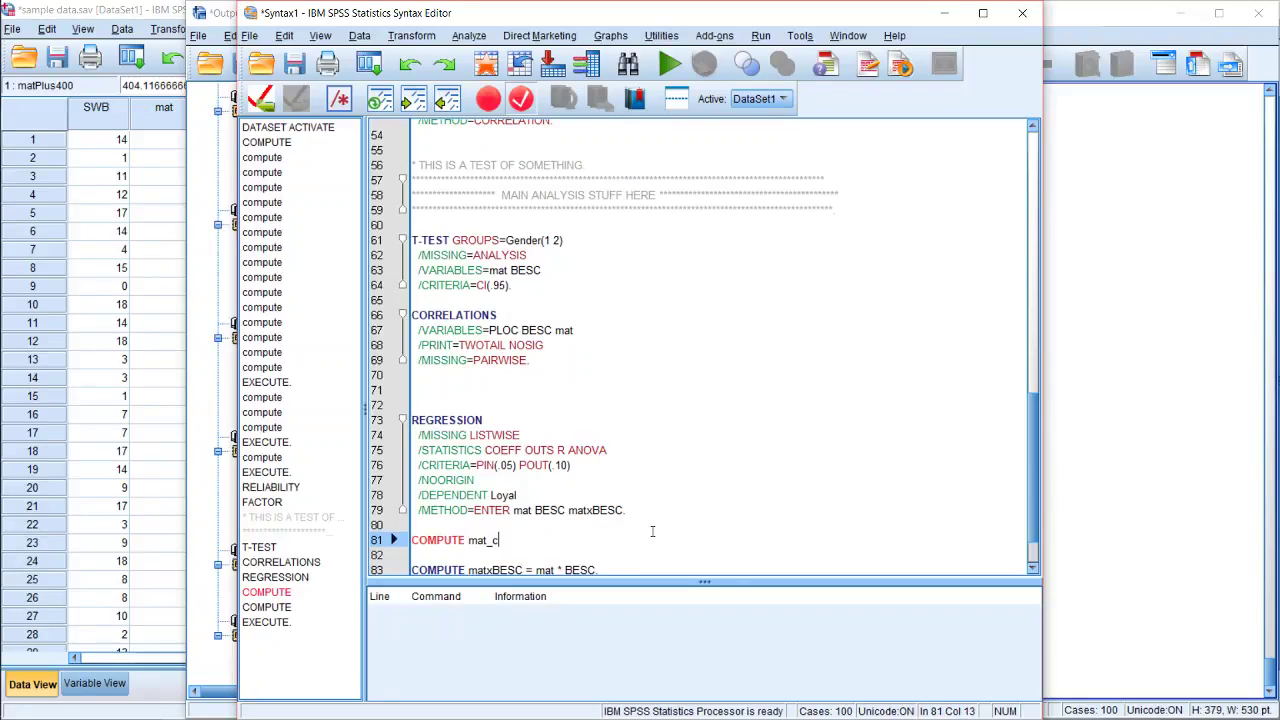
pyautogui.write('enter')
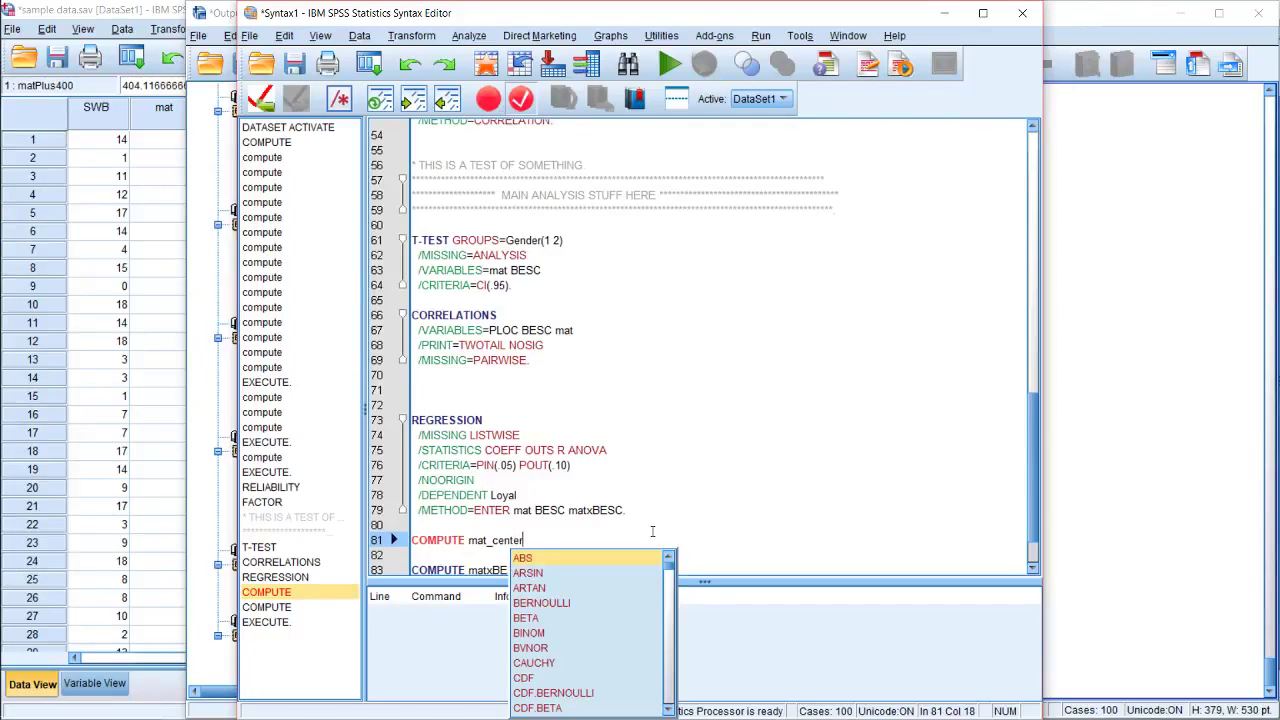
pyautogui.press('Escape')
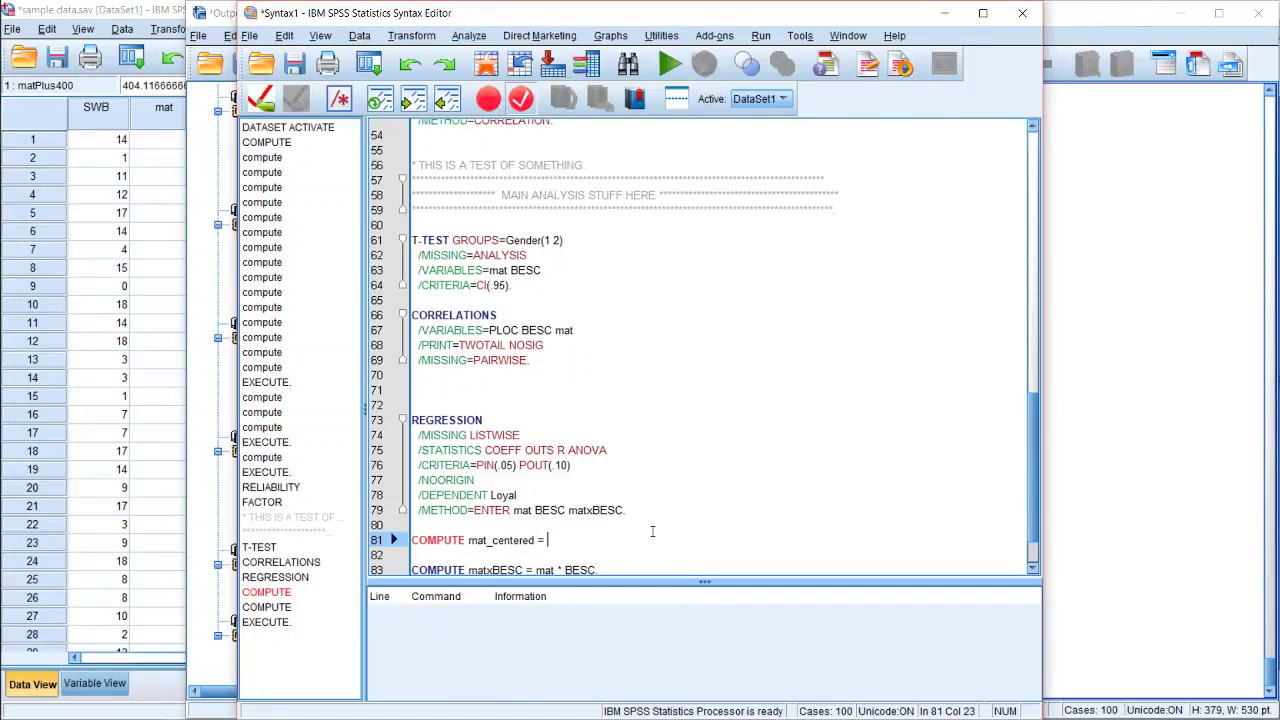
pyautogui.write('ered = mat -')
pyautogui.moveTo(432, 20); pyautogui.dragTo(715, 7)
pyautogui.write('- ')
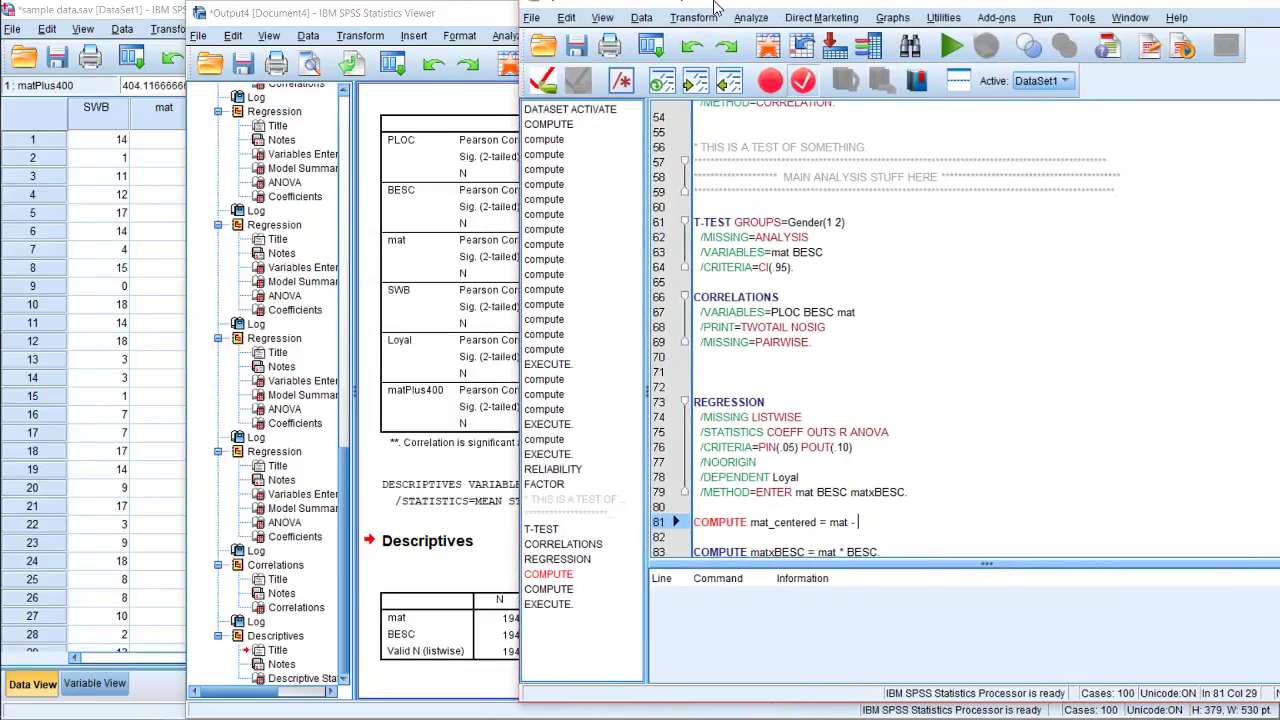
pyautogui.write('3.85')
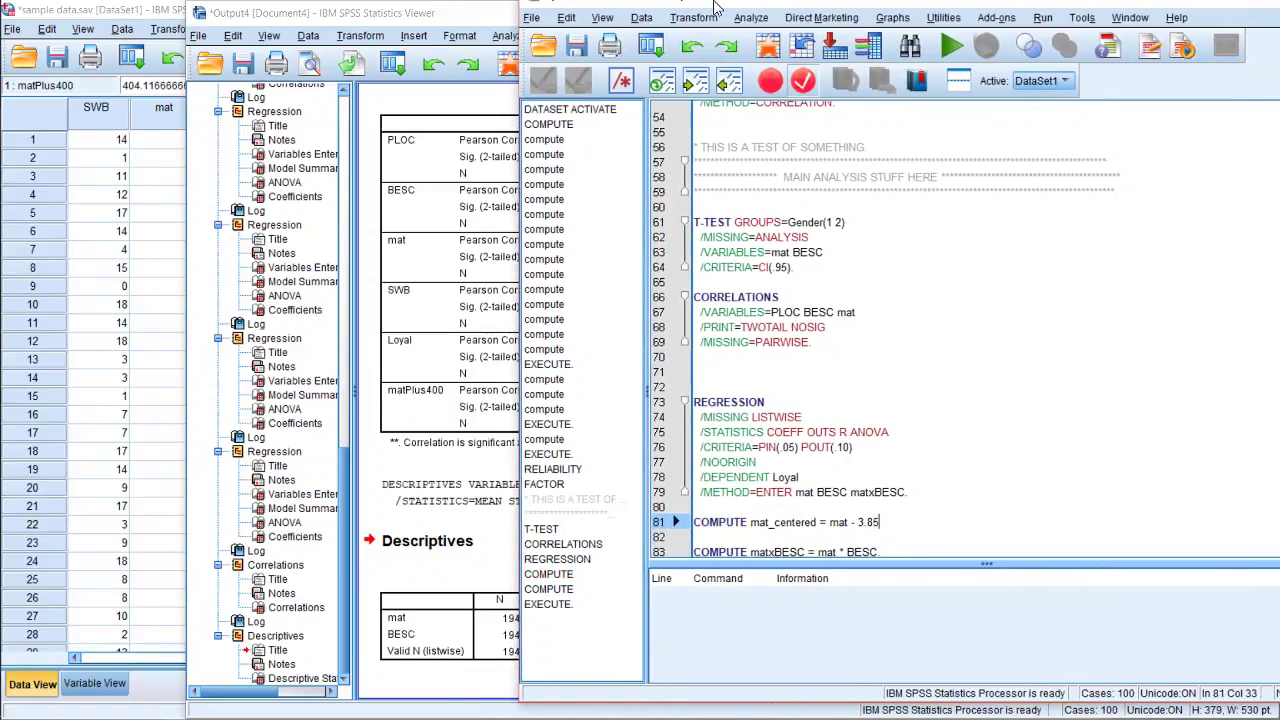
# Add COMPUTE BESC_c = BESC - 2.80 below the mat_centered line, followed by an EXECUTE command.
pyautogui.write('C')
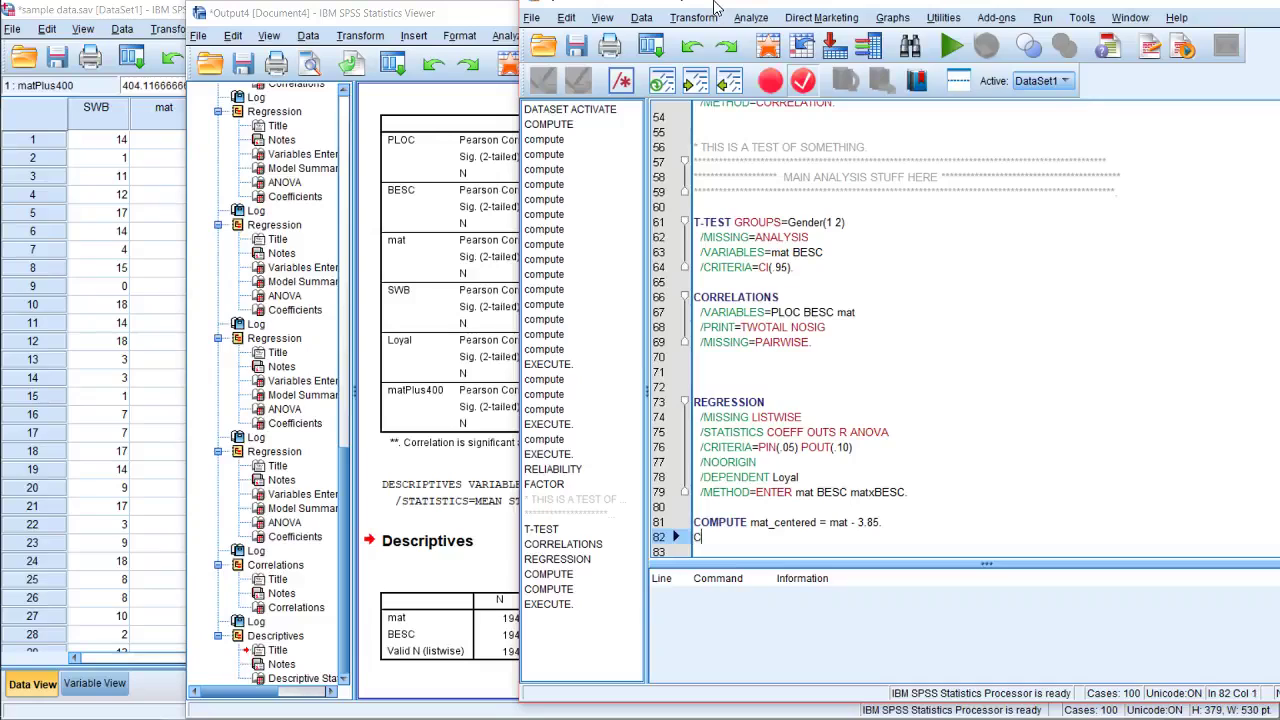
pyautogui.write('OMPUTE BESC')
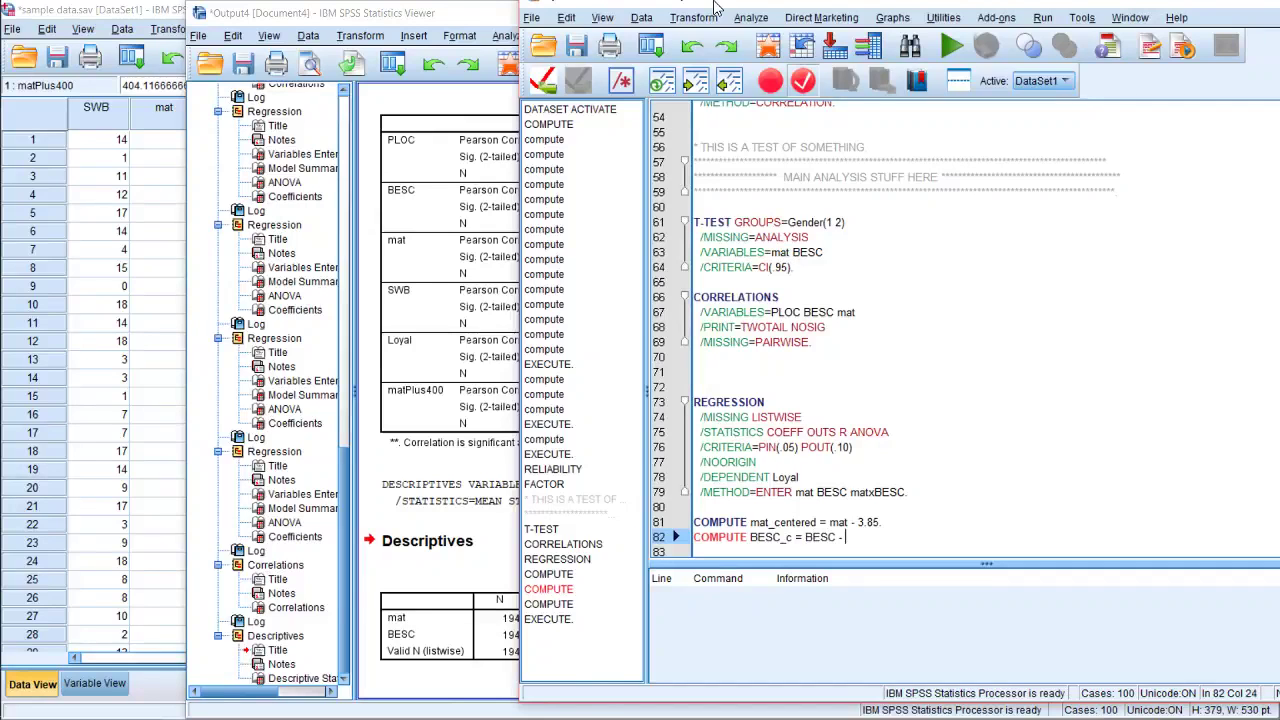
pyautogui.moveTo(585, 8); pyautogui.dragTo(503, 14)
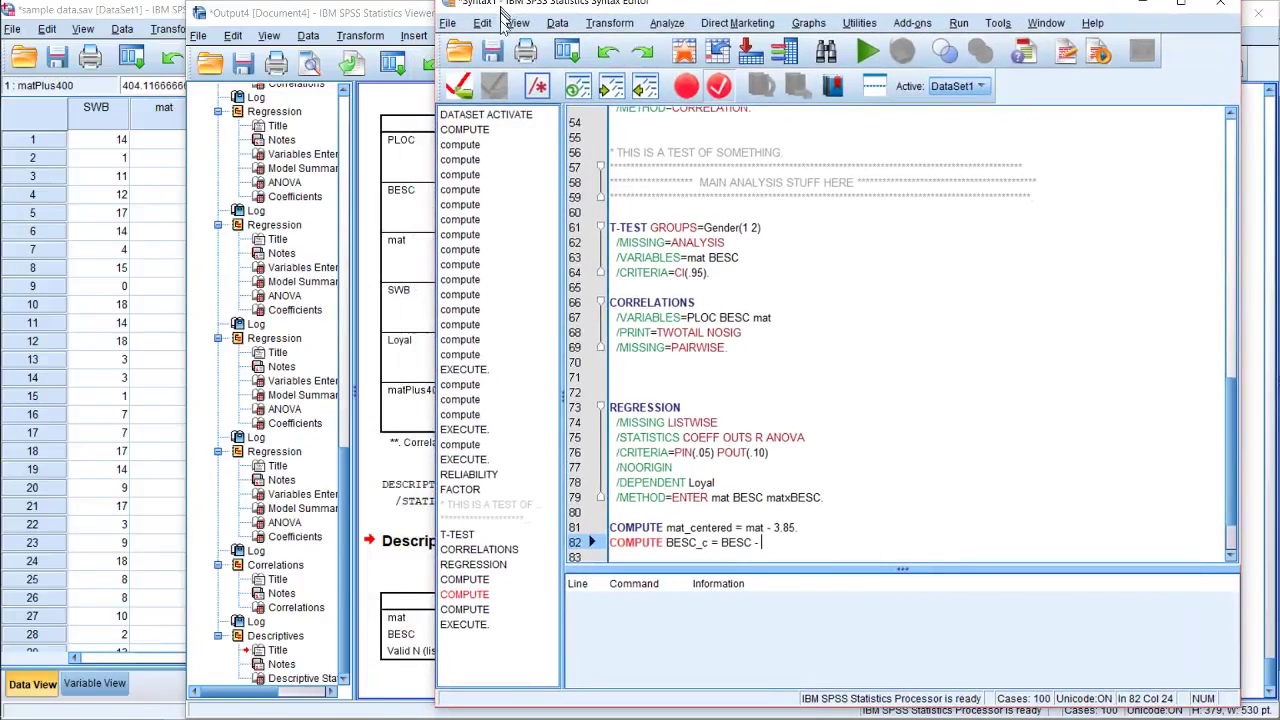
pyautogui.write('8')
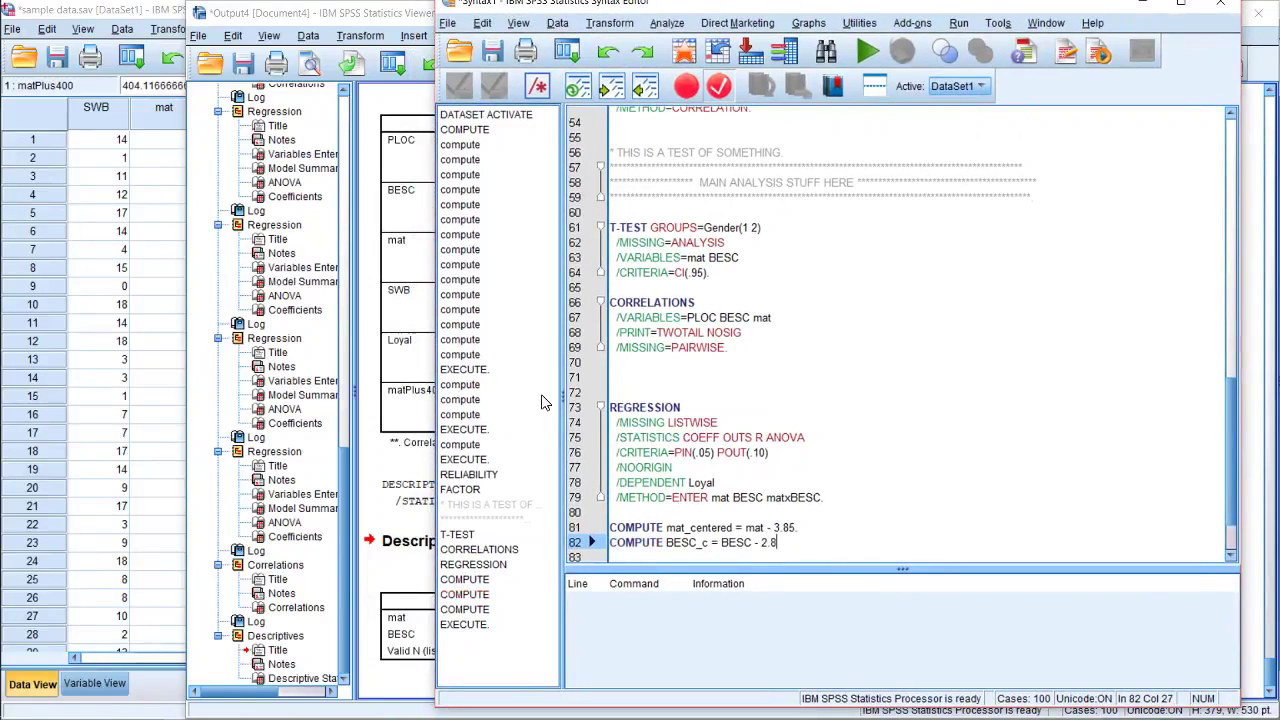
pyautogui.write('0')
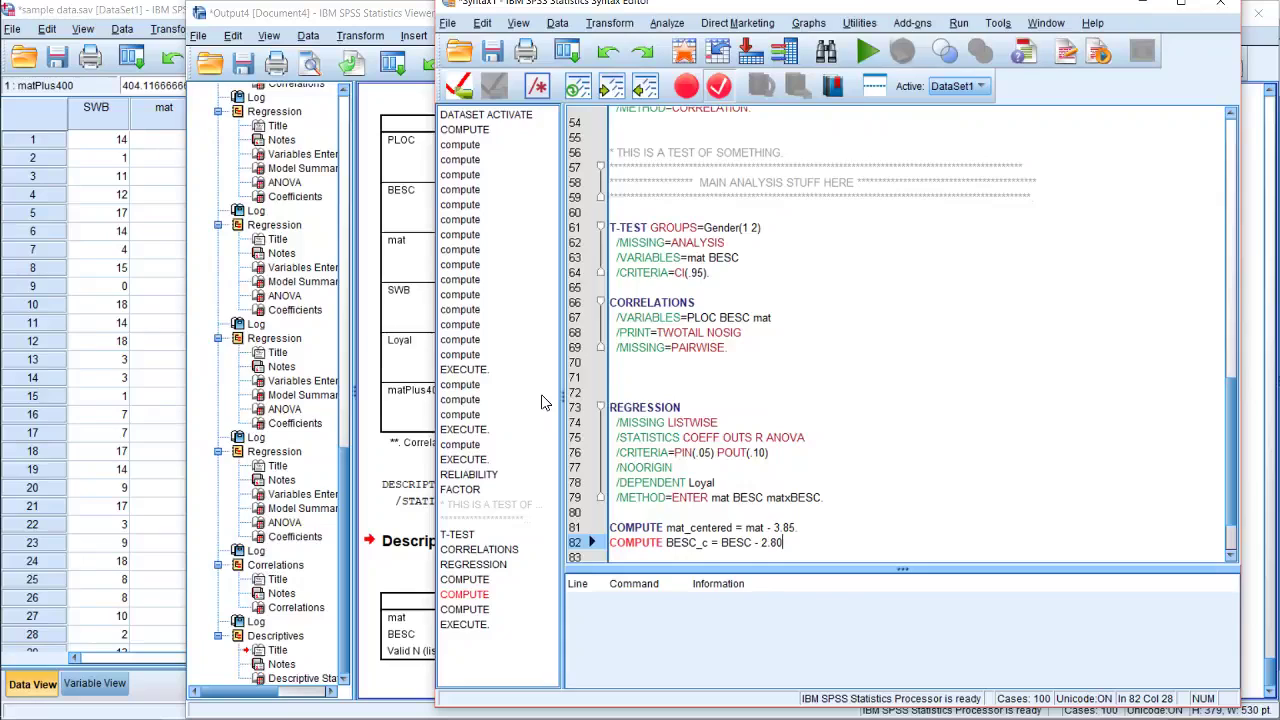
pyautogui.write('.')
pyautogui.press('Return')
pyautogui.write('EXE')
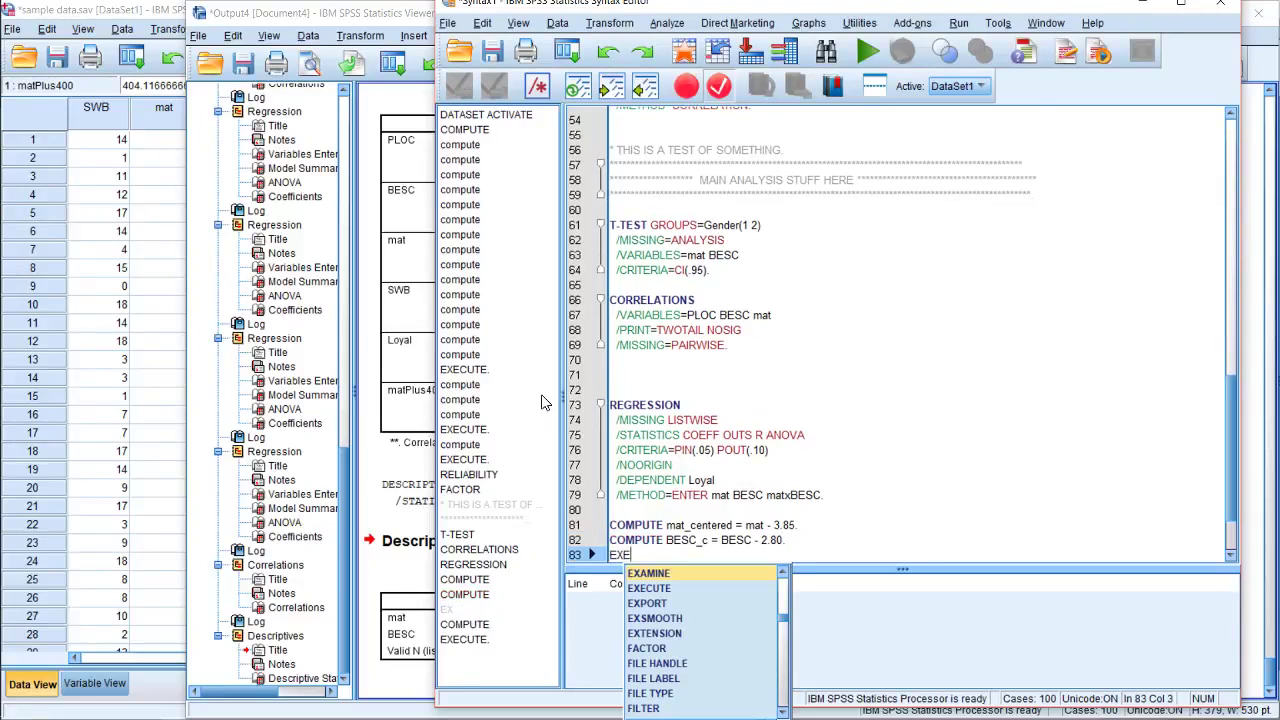
pyautogui.write('CUTE.')
pyautogui.press('Return')
# Redefine matxBESC as mat_centered * BESC_c and run all the COMPUTE and EXECUTE lines from mat_centered onward.
pyautogui.write('COMPUTE matxBESC = mat * BESC. EXECUTE.')
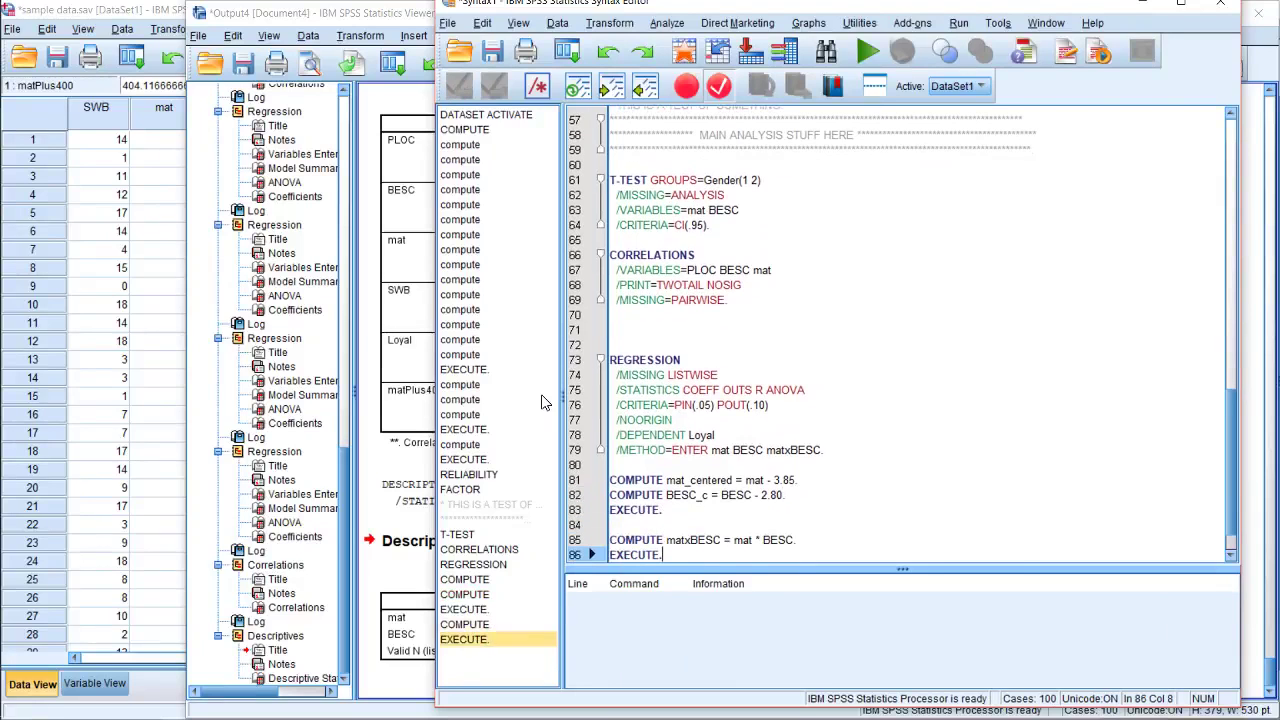
pyautogui.press('Up')
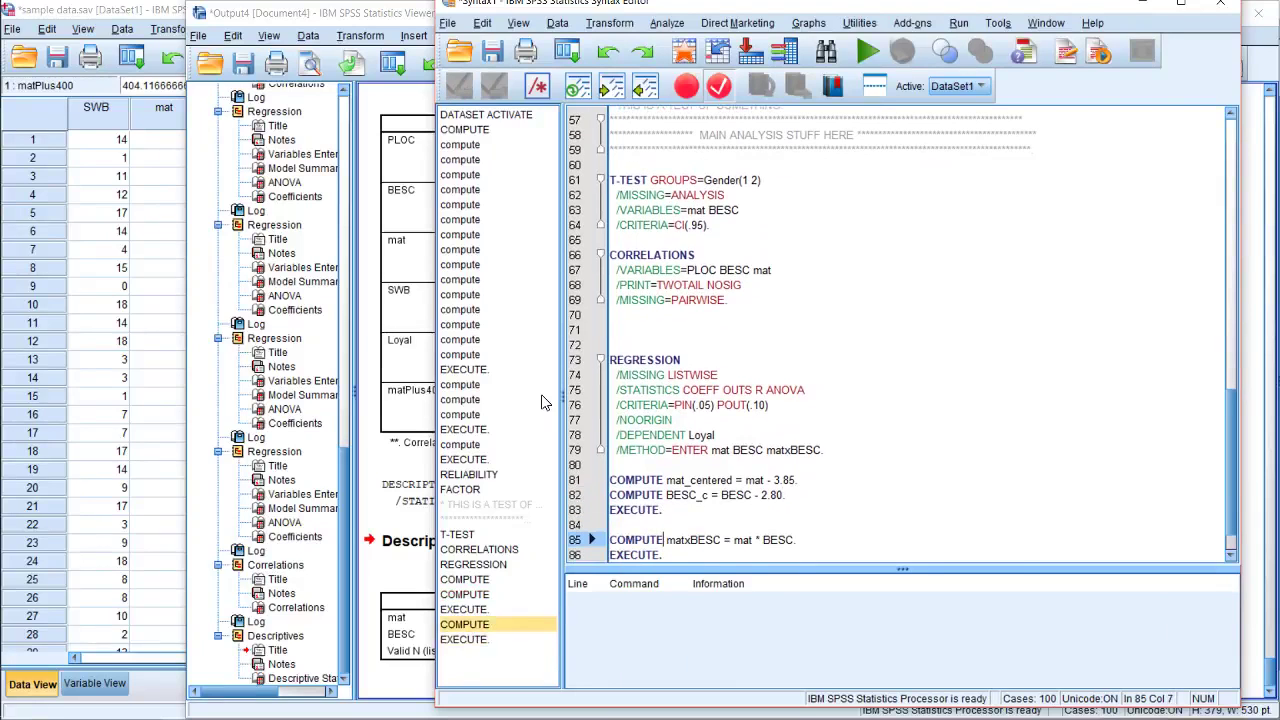
pyautogui.click(752, 540)
pyautogui.write('_centered')
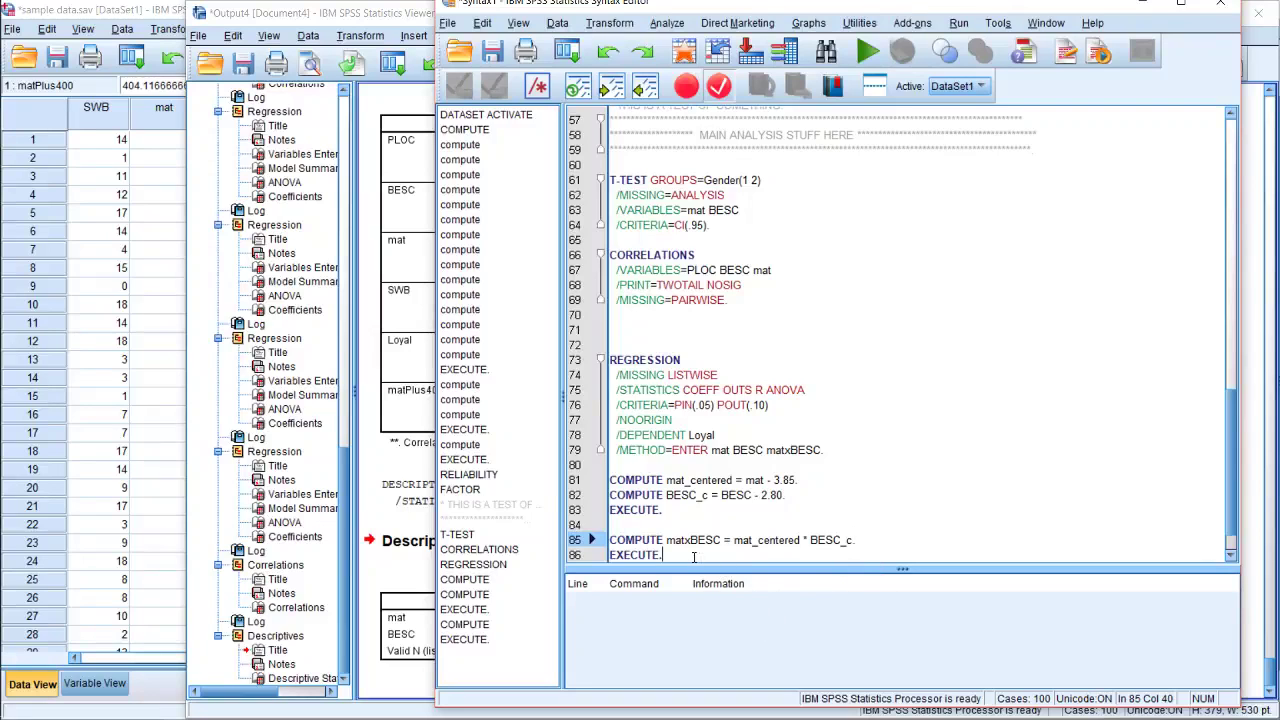
pyautogui.moveTo(693, 556); pyautogui.dragTo(609, 480)
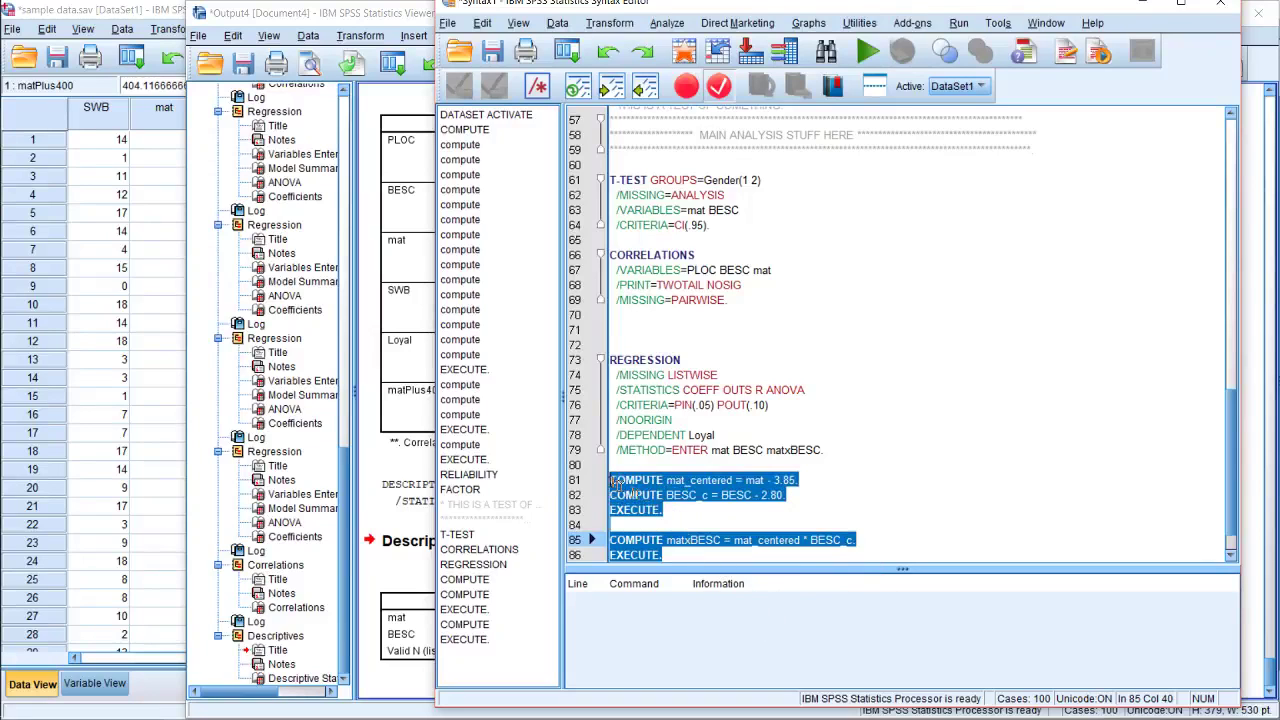
pyautogui.click(866, 53)
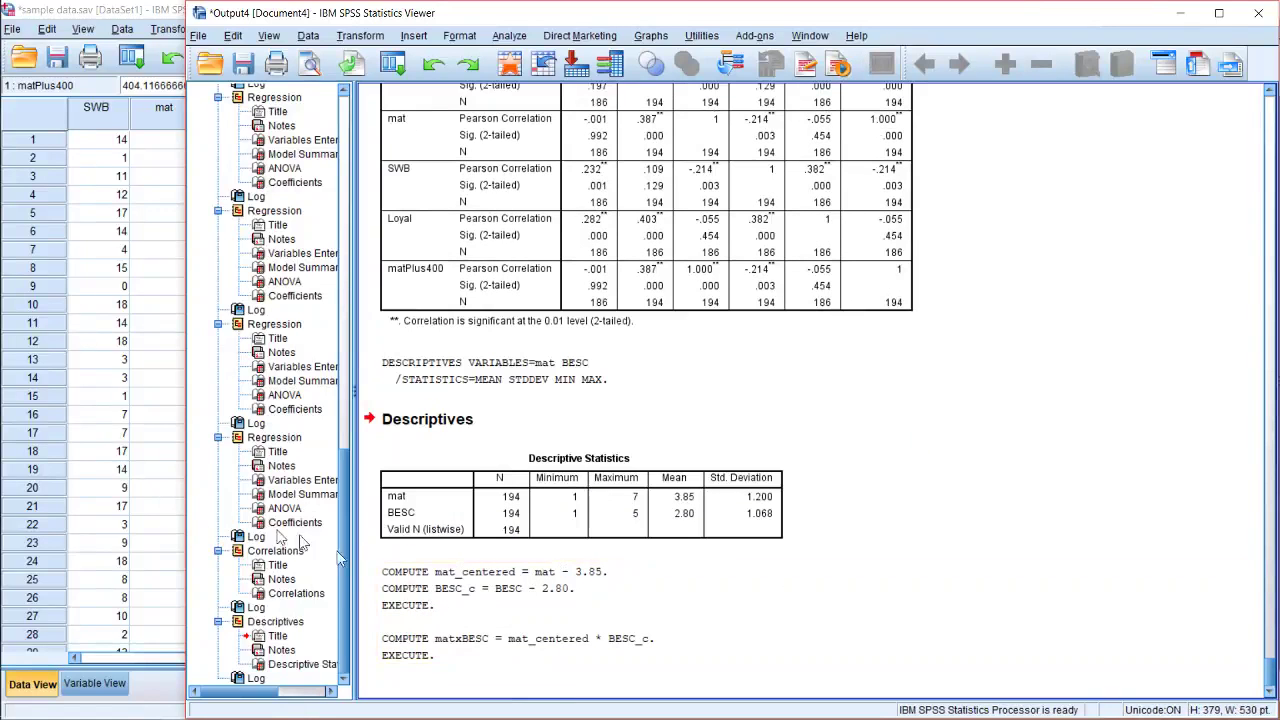
# Switch to the Data Editor and examine several cases of matxBESC alongside mat_centered and BESC_c.
pyautogui.click(136, 450)
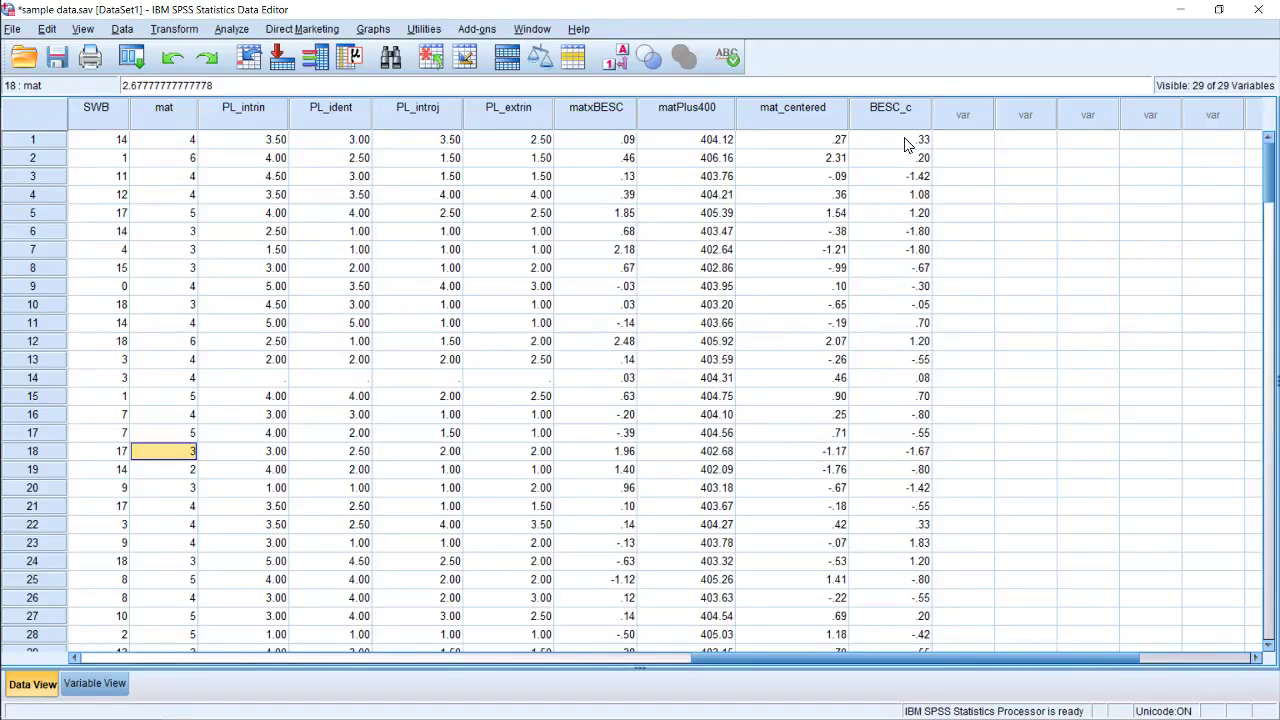
pyautogui.click(618, 176)
pyautogui.click(616, 213)
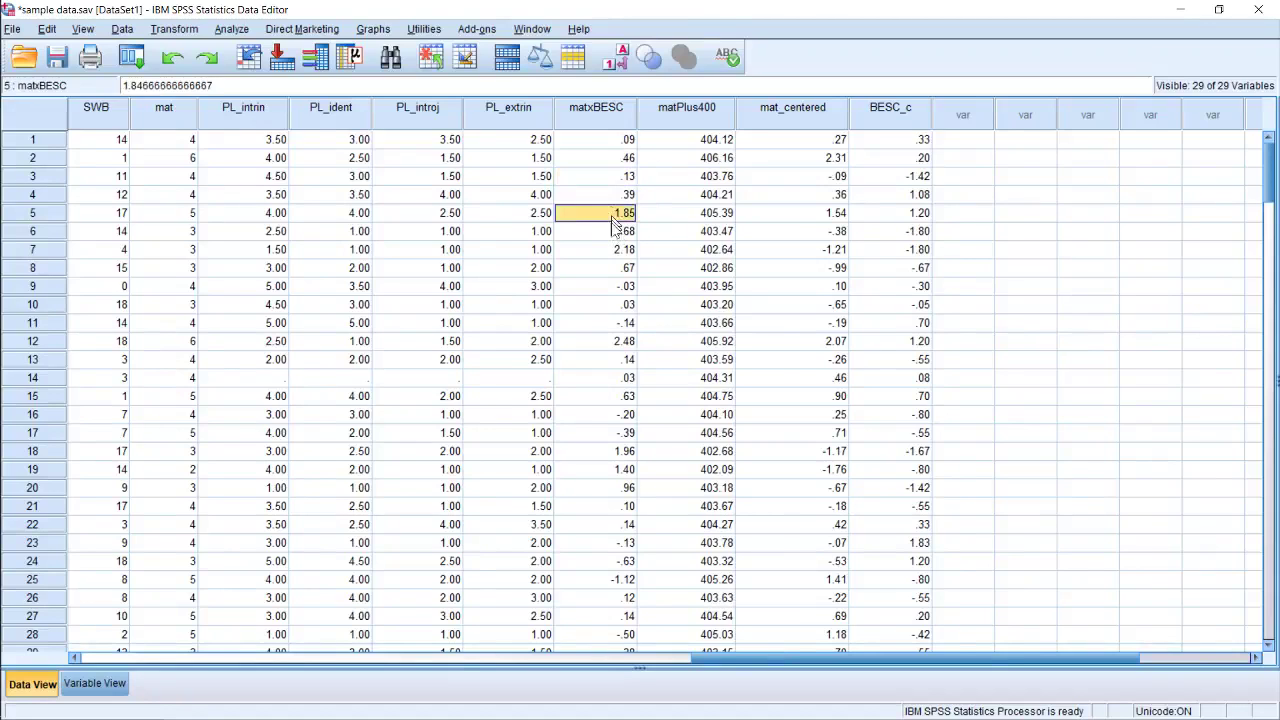
pyautogui.click(617, 249)
pyautogui.click(616, 342)
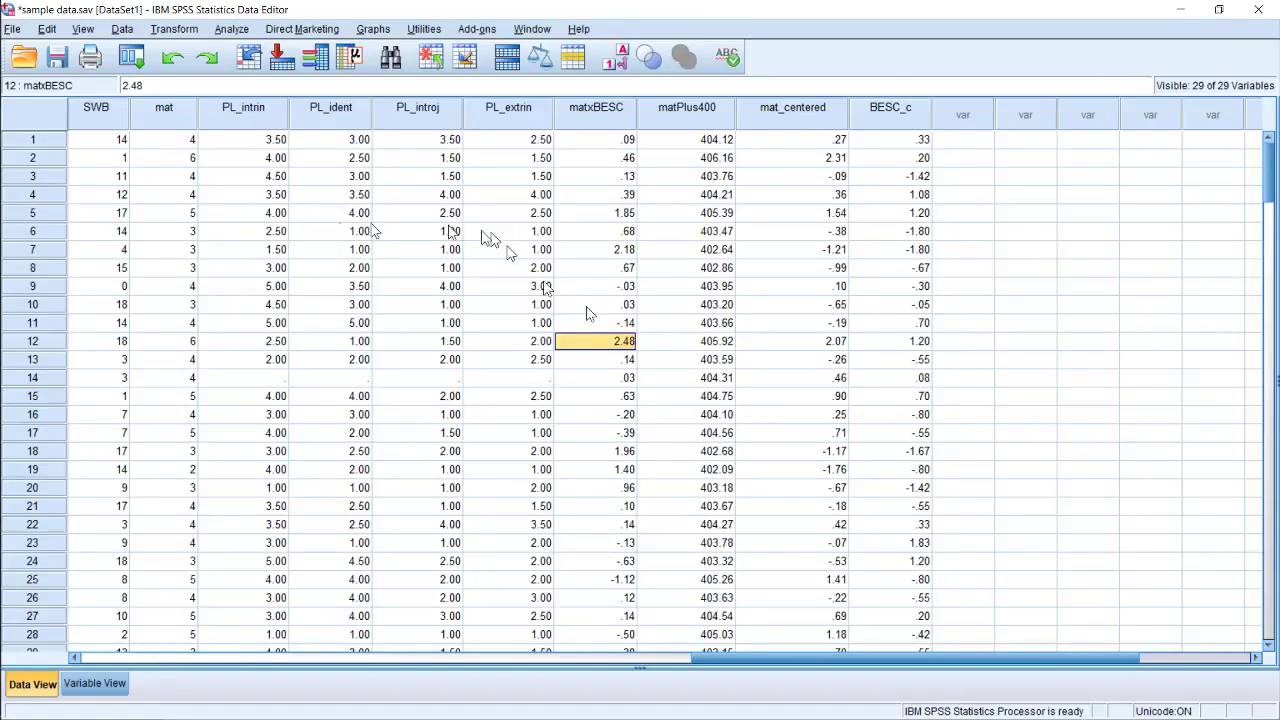
# Return to the Syntax Editor and move the REGRESSION command for Loyal below the COMPUTE commands at the end of the syntax.
pyautogui.moveTo(5, 210)
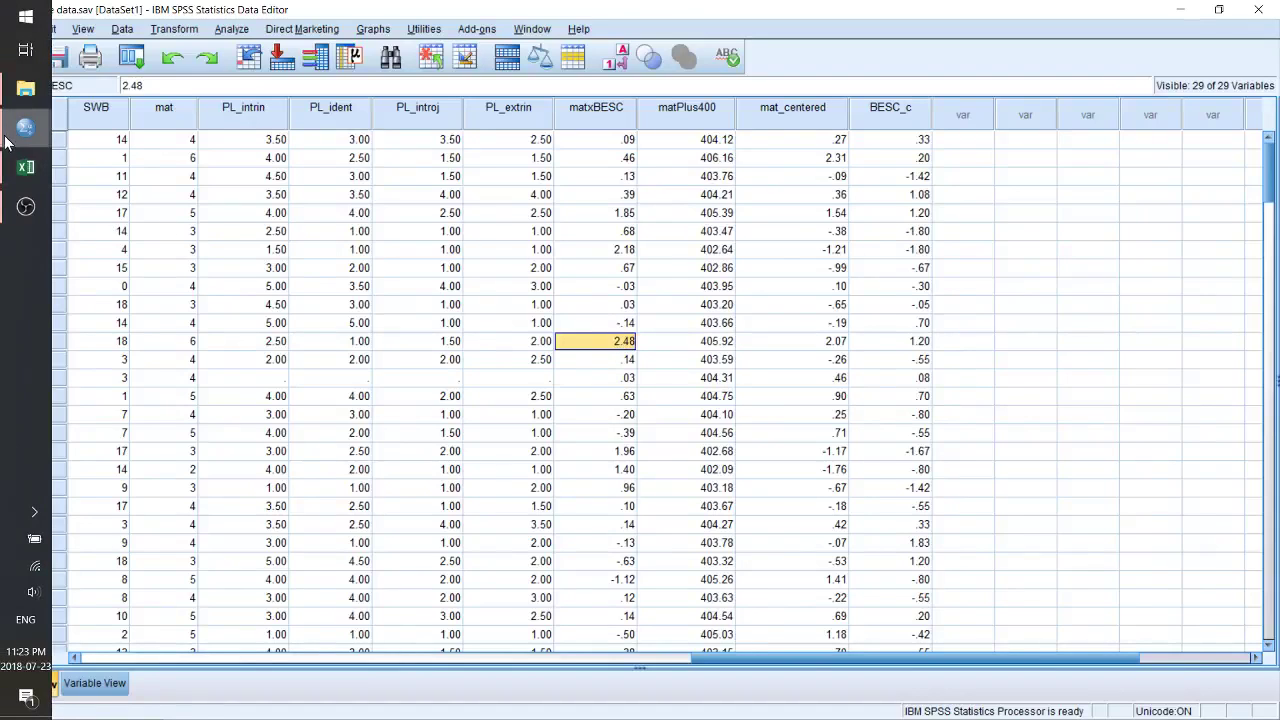
pyautogui.moveTo(26, 128)
pyautogui.click(123, 165)
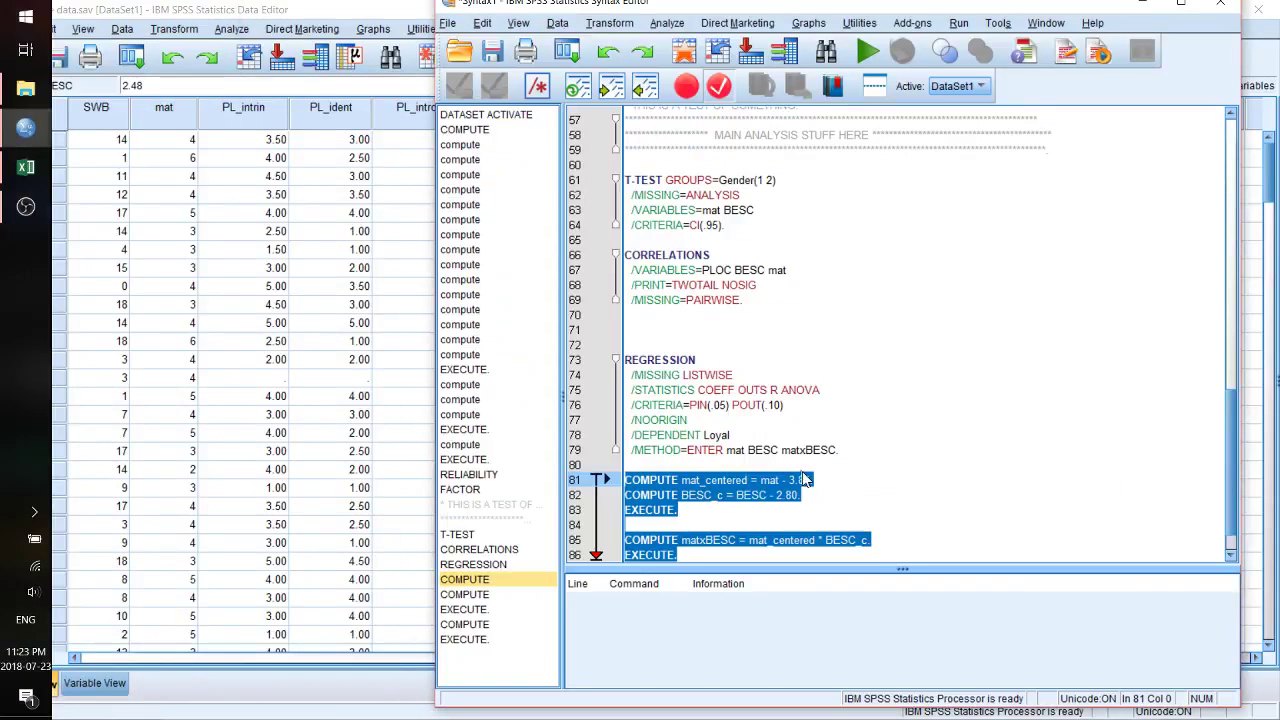
pyautogui.moveTo(887, 450); pyautogui.dragTo(577, 325)
pyautogui.hotkey('ctrl', 'c')
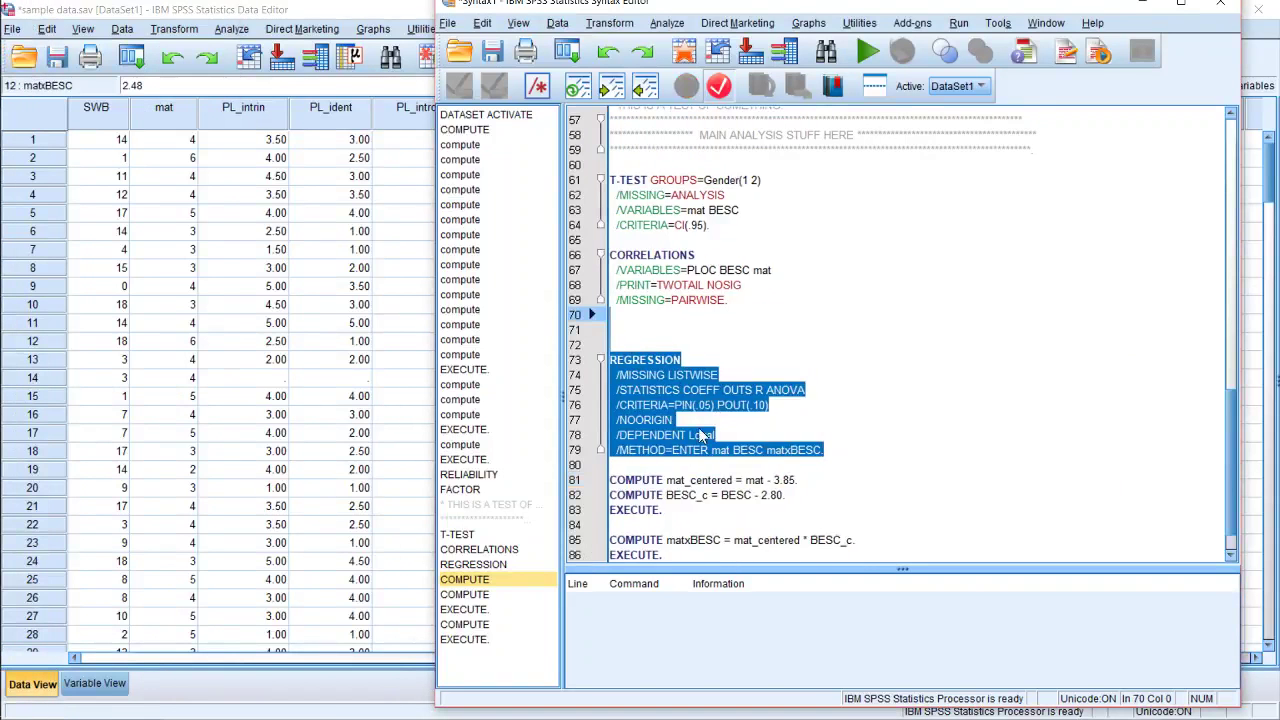
pyautogui.press('Delete')
pyautogui.press('Down')
pyautogui.press('Down')
pyautogui.press('Down')
pyautogui.press('Down')
pyautogui.press('Down')
pyautogui.press('Down')
pyautogui.press('Down')
pyautogui.press('Down')
pyautogui.press('Down')
pyautogui.press('Down')
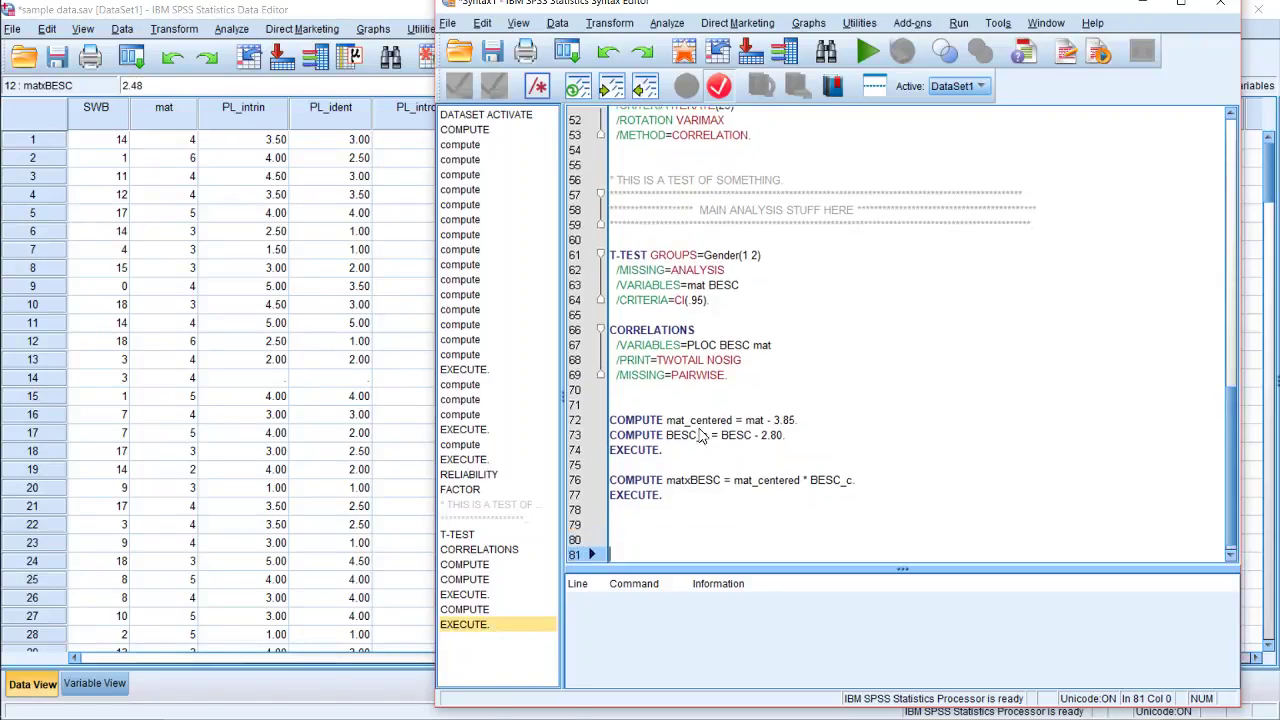
pyautogui.press('Return')
pyautogui.press('Return')
pyautogui.press('Return')
pyautogui.hotkey('ctrl', 'v')
pyautogui.press('Return')
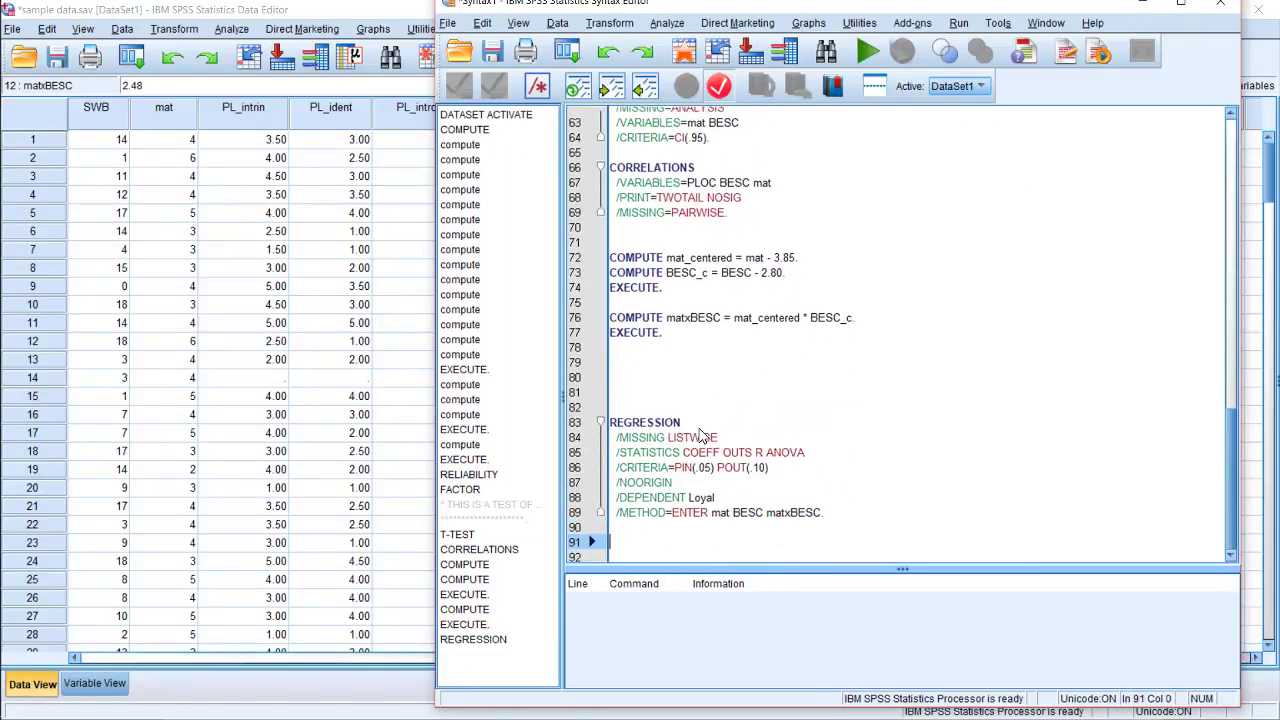
# Delete two of the blank lines directly above the moved REGRESSION command.
pyautogui.press('Up')
pyautogui.press('Up')
pyautogui.press('Up')
pyautogui.press('Up')
pyautogui.press('Up')
pyautogui.press('Up')
pyautogui.press('Up')
pyautogui.press('Up')
pyautogui.press('Up')
pyautogui.press('Up')
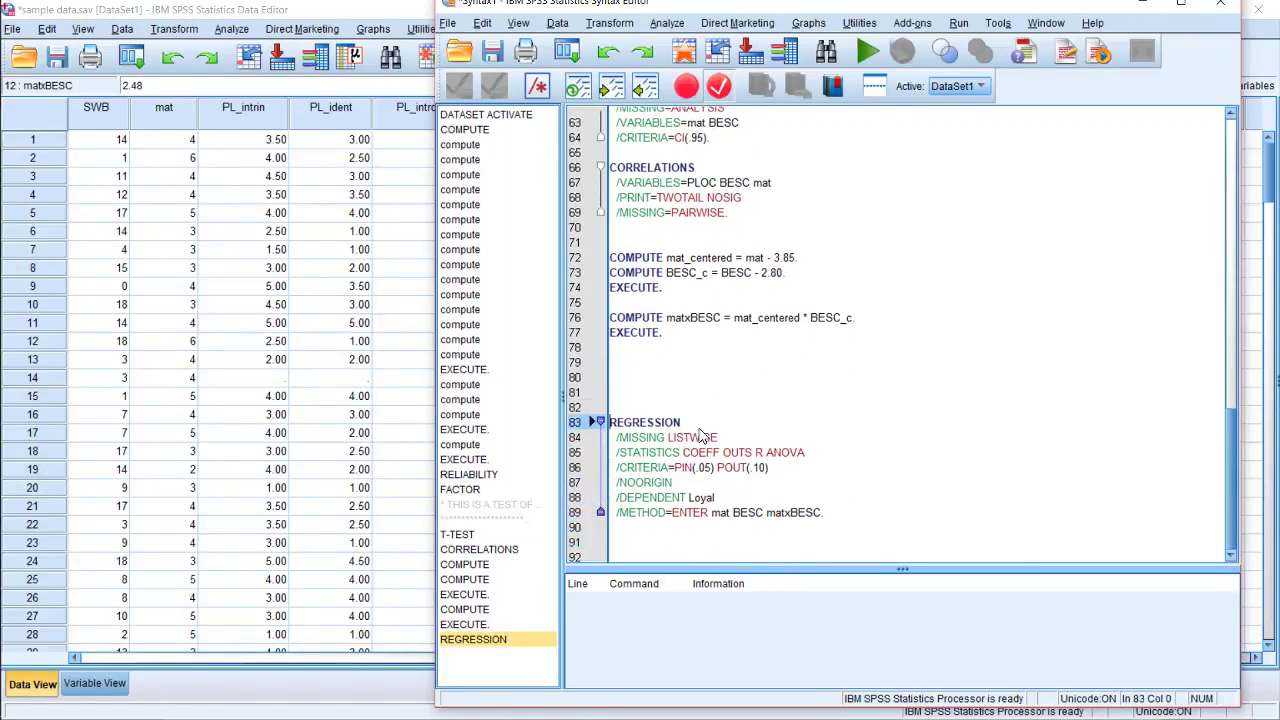
pyautogui.press('BackSpace')
pyautogui.press('BackSpace')
# Run the REGRESSION command for Loyal with mat, BESC and matxBESC as predictors, and select its Coefficients table in the output.
pyautogui.press('Down')
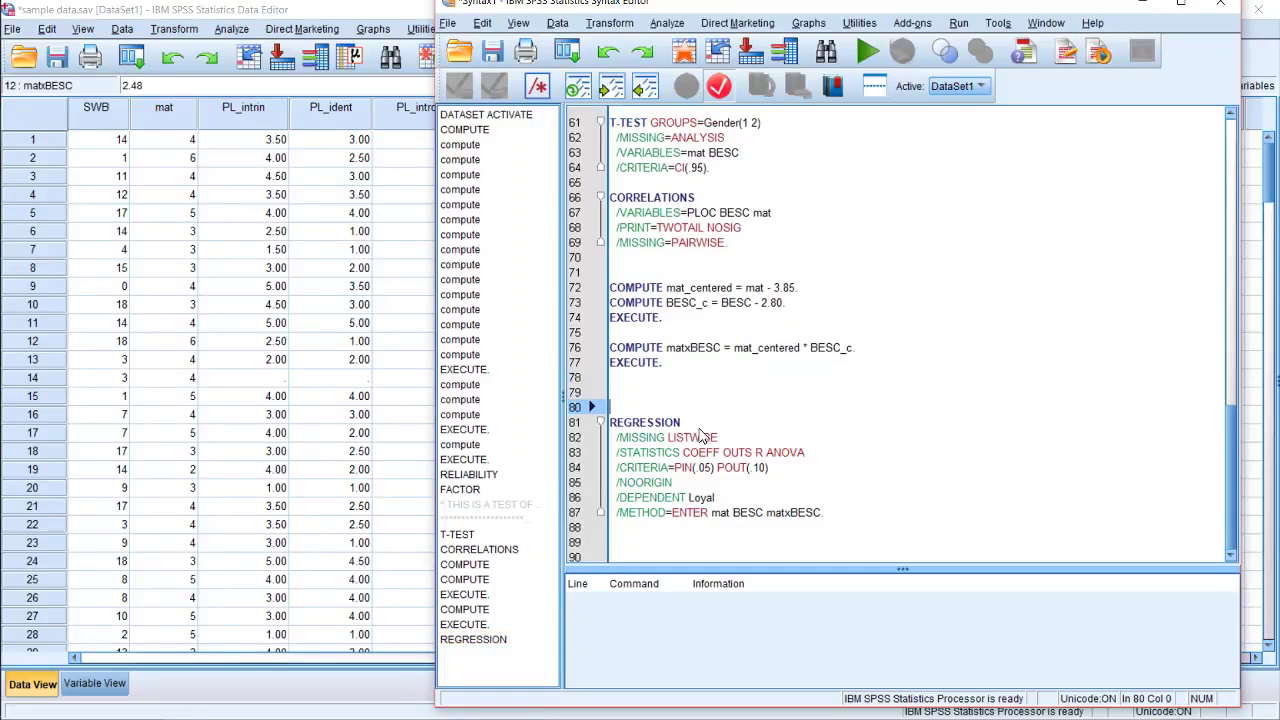
pyautogui.hotkey('shift', 'Down')
pyautogui.hotkey('shift', 'Down')
pyautogui.hotkey('shift', 'Down')
pyautogui.hotkey('shift', 'Down')
pyautogui.hotkey('shift', 'Down')
pyautogui.hotkey('shift', 'Down')
pyautogui.hotkey('shift', 'Down')
pyautogui.hotkey('shift', 'Down')
pyautogui.hotkey('shift', 'Down')
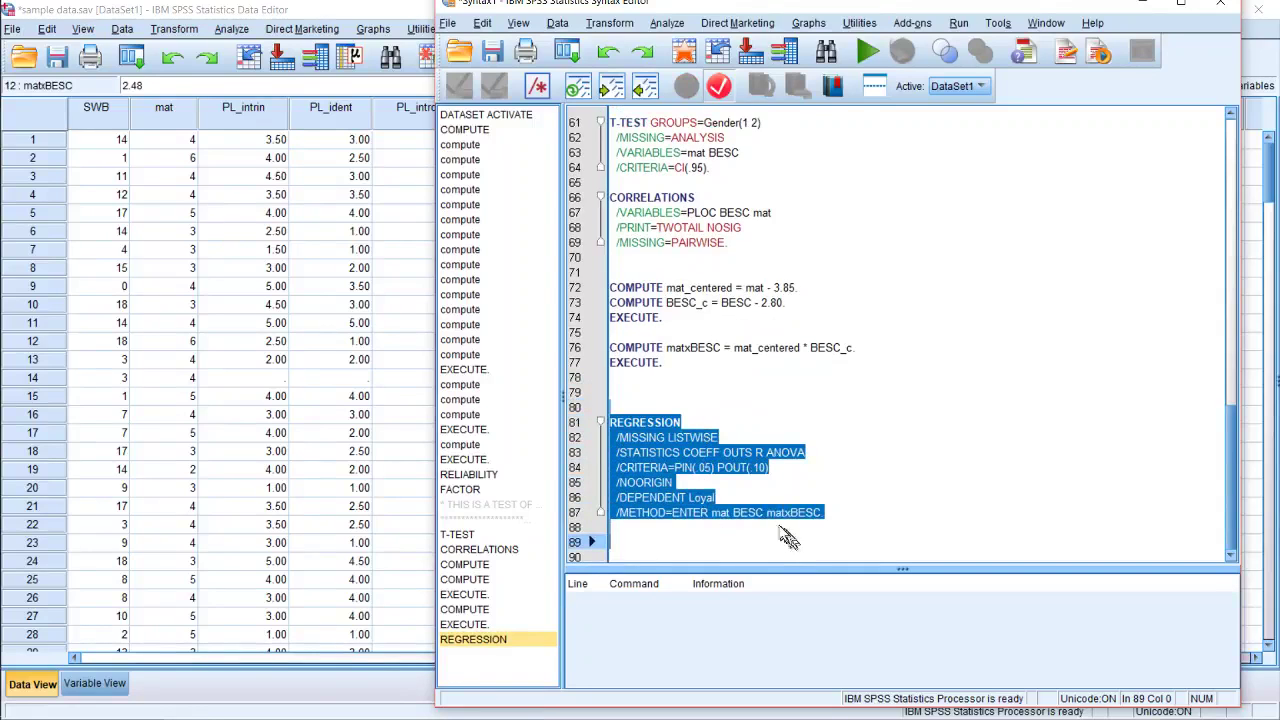
pyautogui.press('Up')
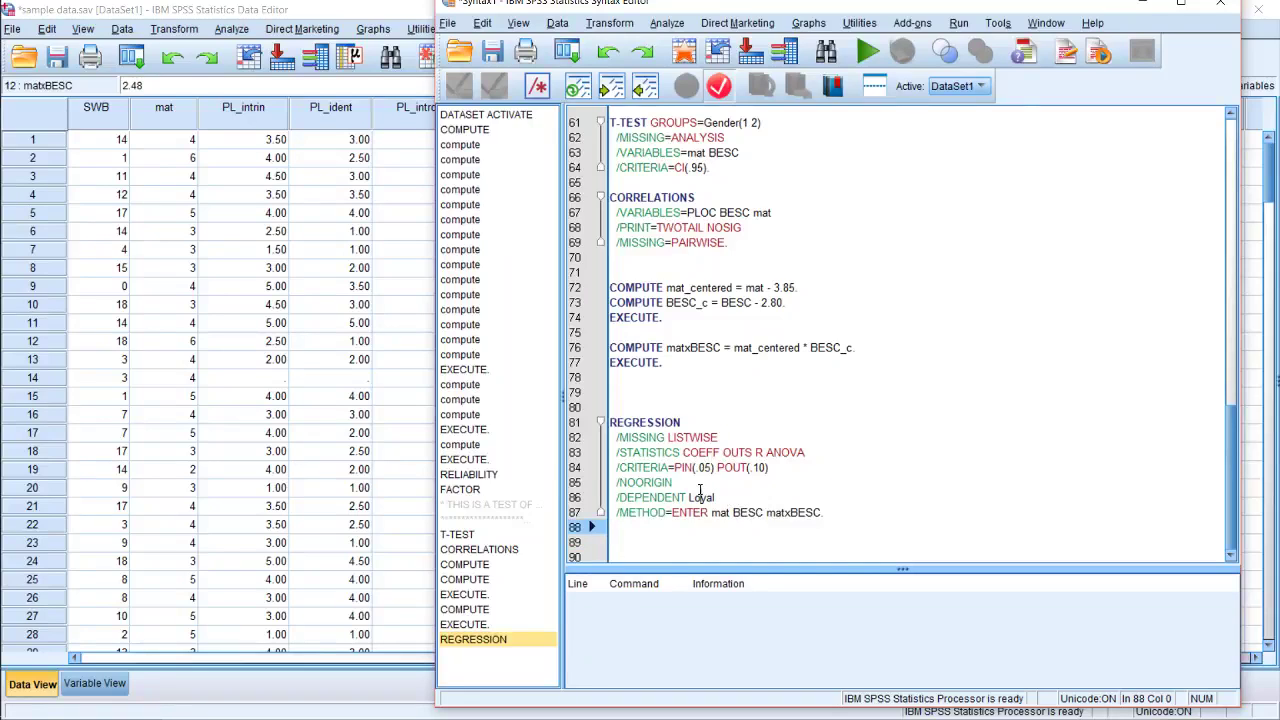
pyautogui.click(724, 512)
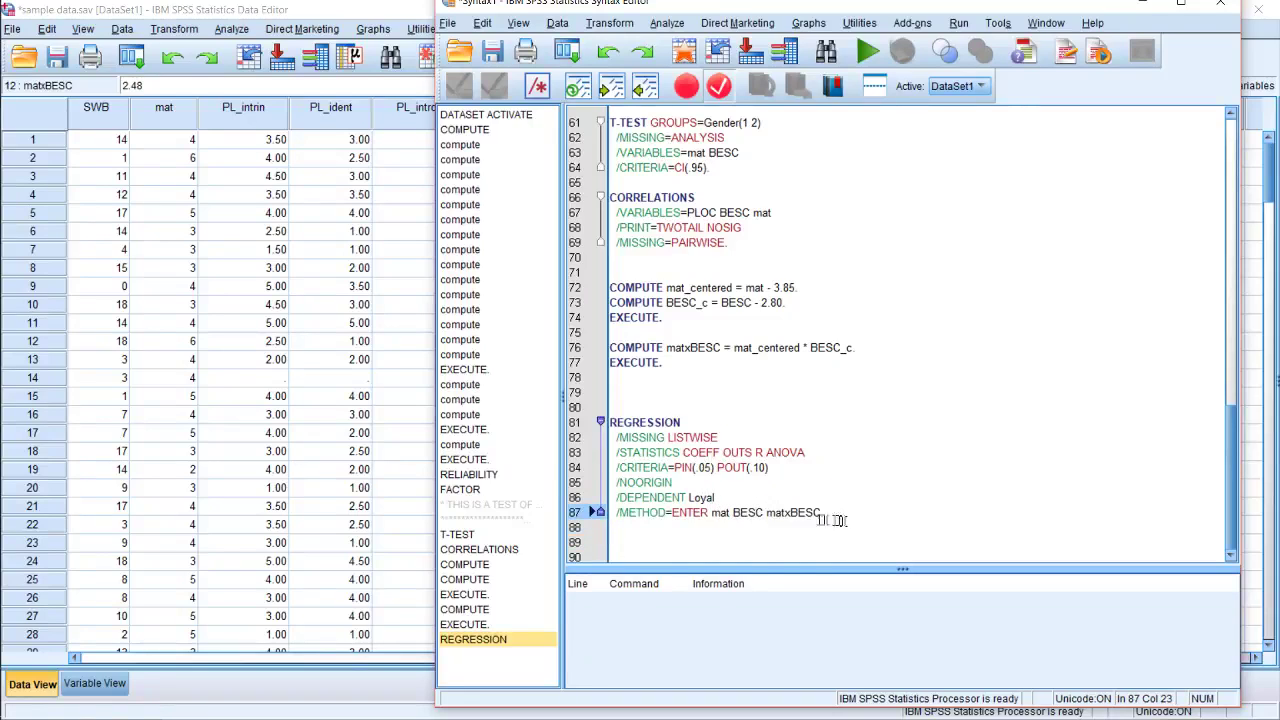
pyautogui.click(791, 513)
pyautogui.moveTo(824, 513); pyautogui.dragTo(610, 407)
pyautogui.click(868, 52)
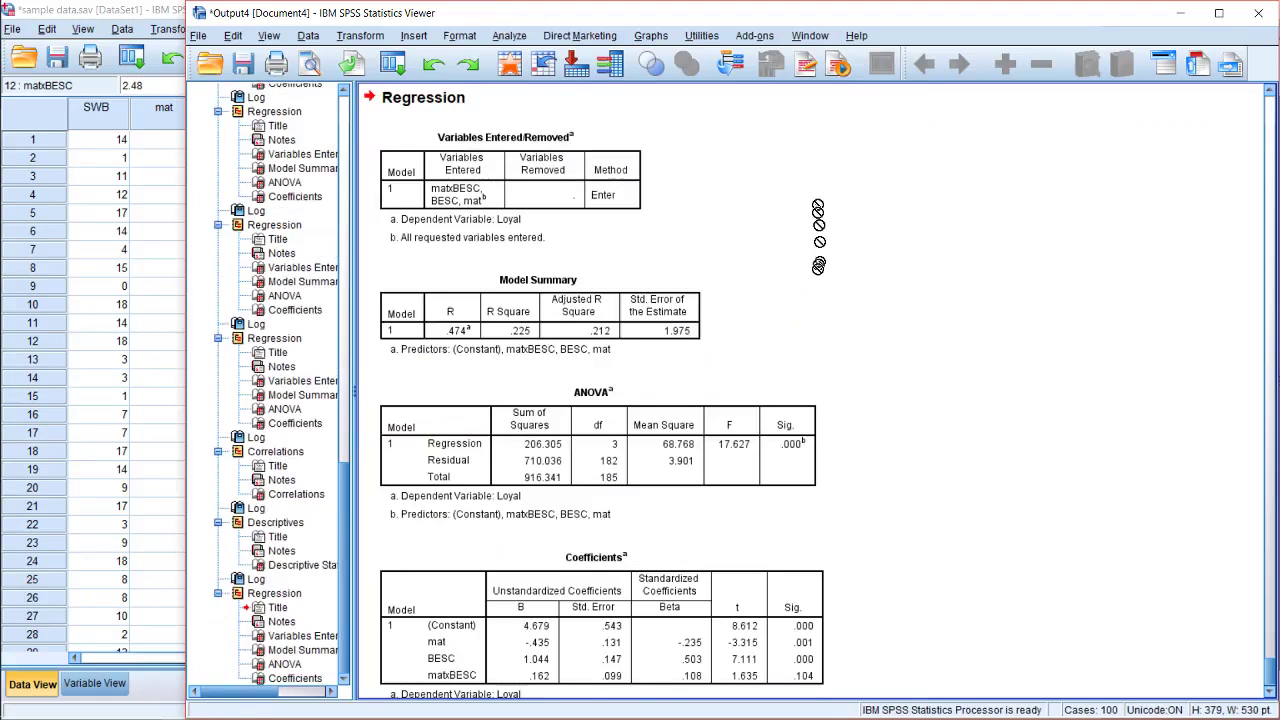
pyautogui.scroll(-1, 500, 450)
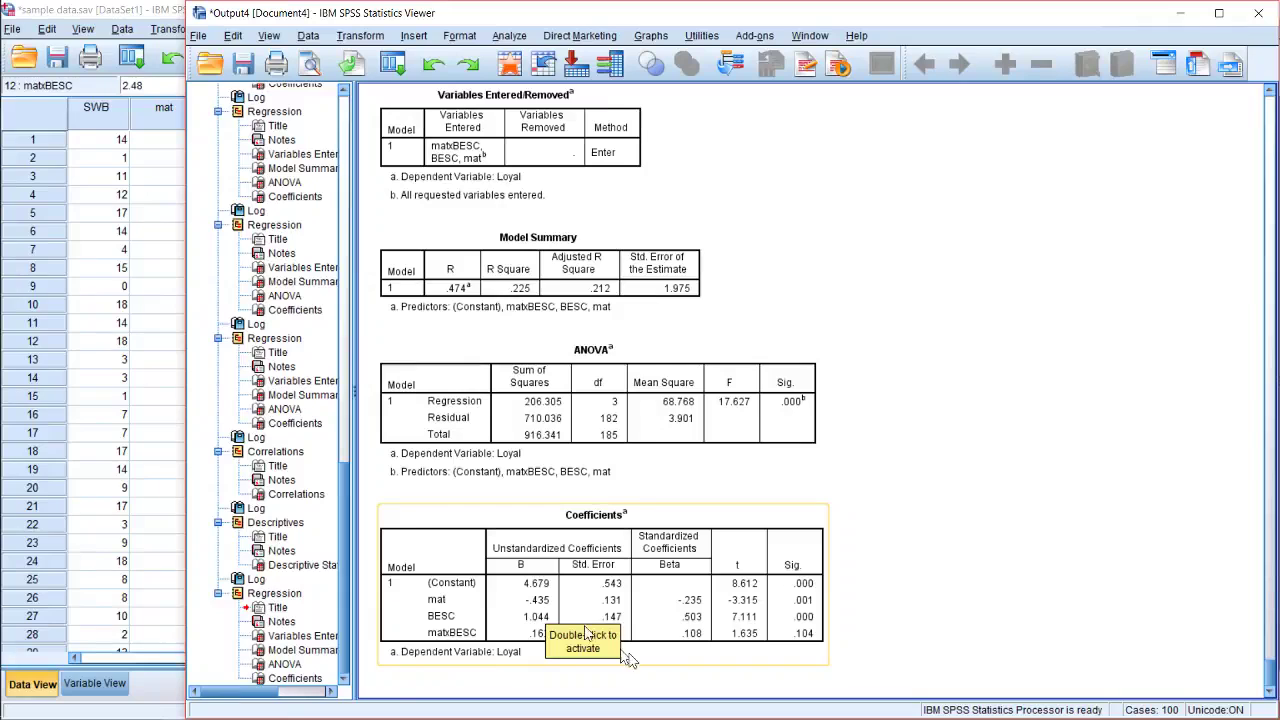
pyautogui.click(700, 607)
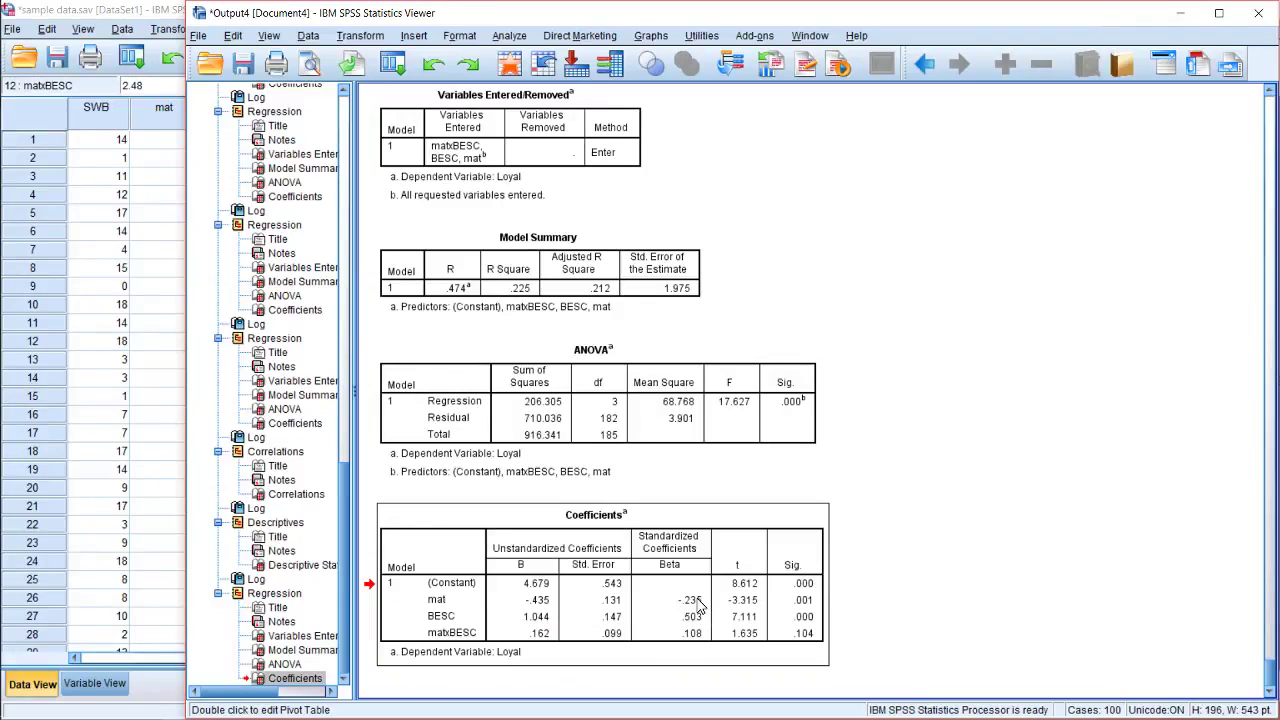